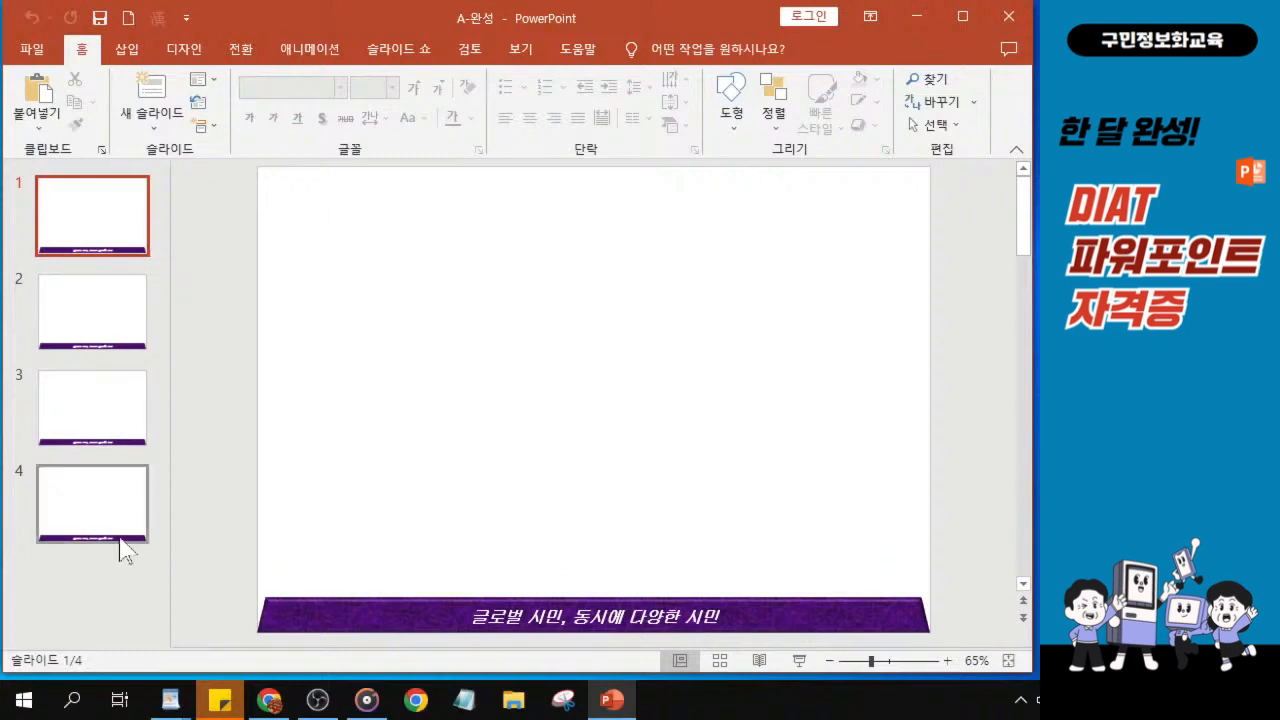
Step: Open the finished example presentation A_슬라이드1, reposition its window and shrink the slide thumbnails
click(526, 623)
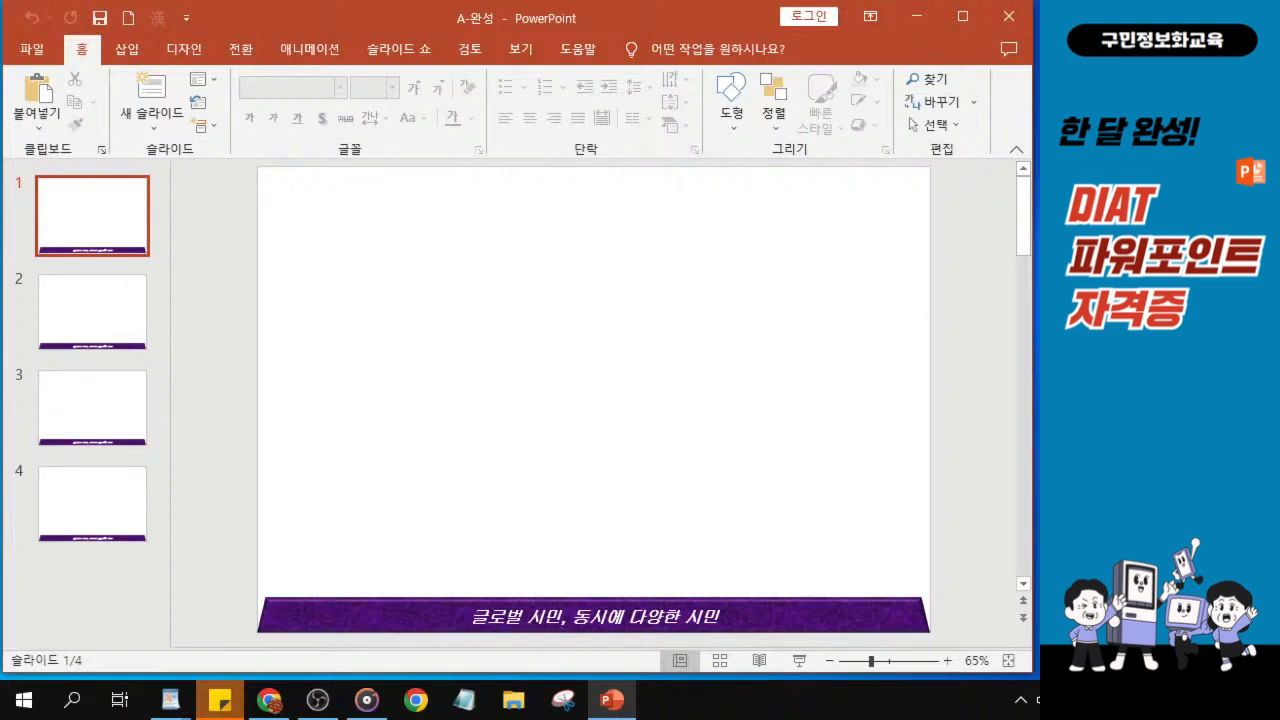
key(alt+Tab)
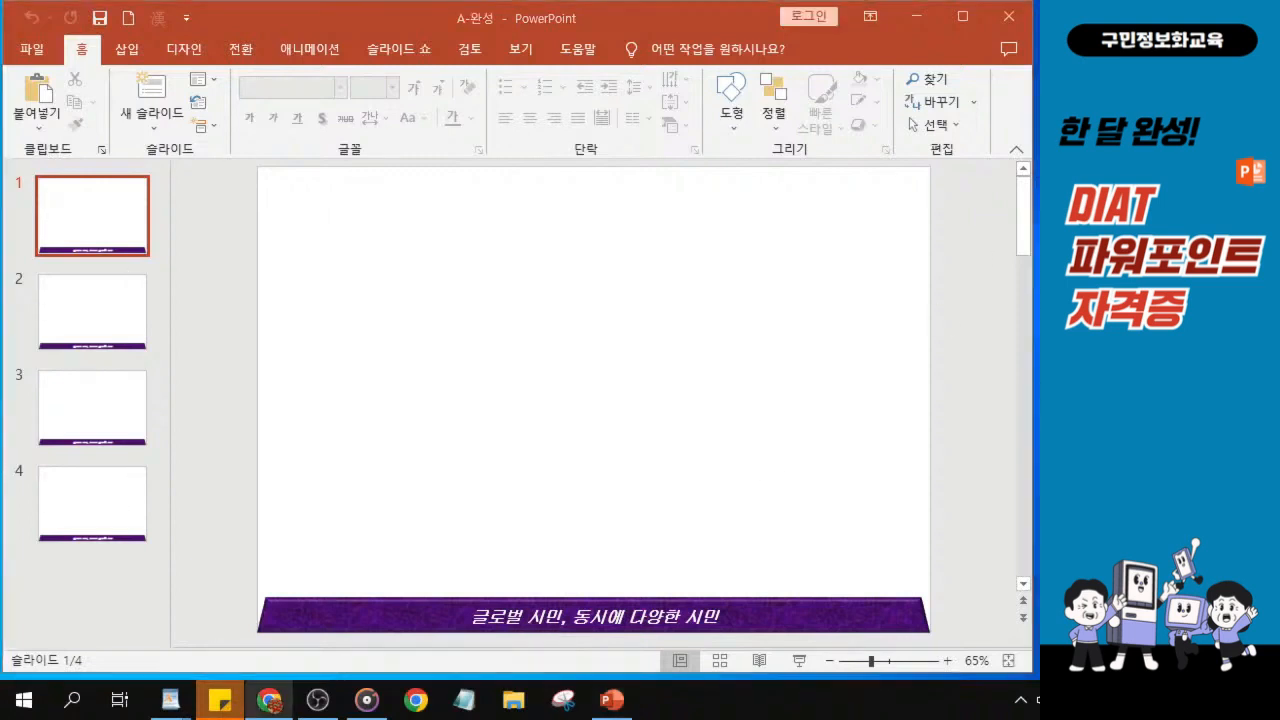
double_click(1130, 220)
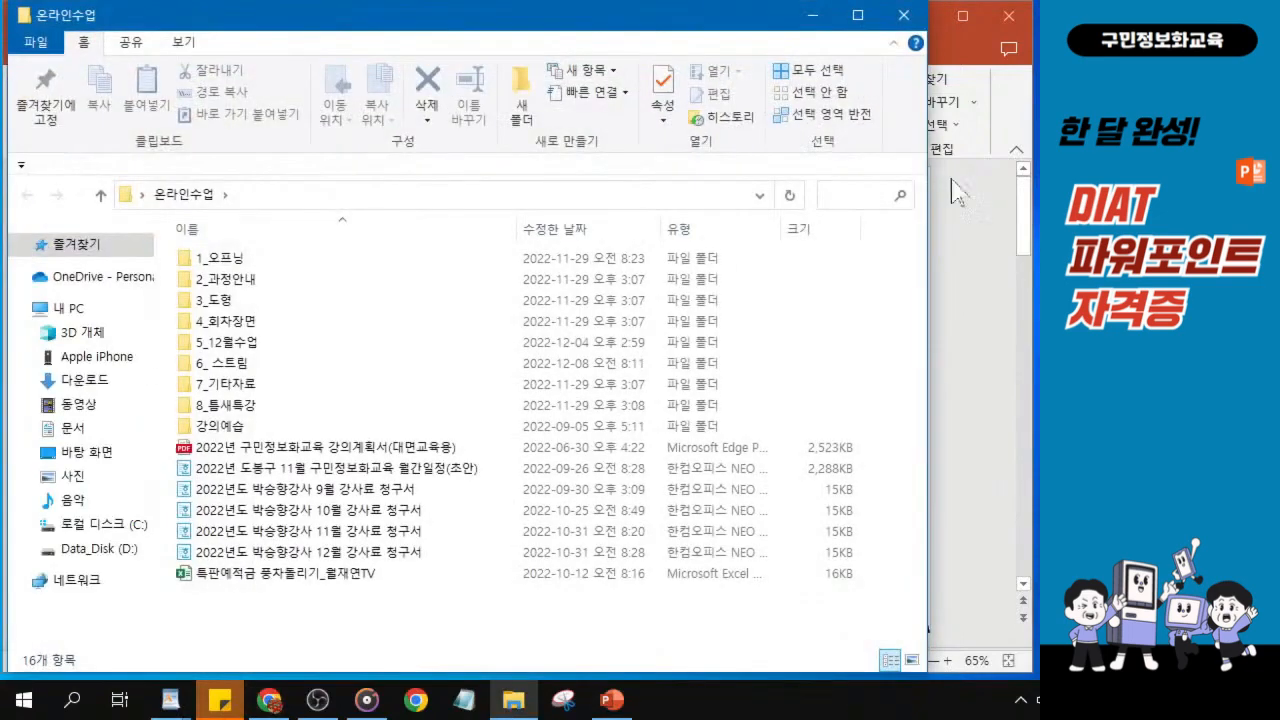
drag(379, 28, 1275, 30)
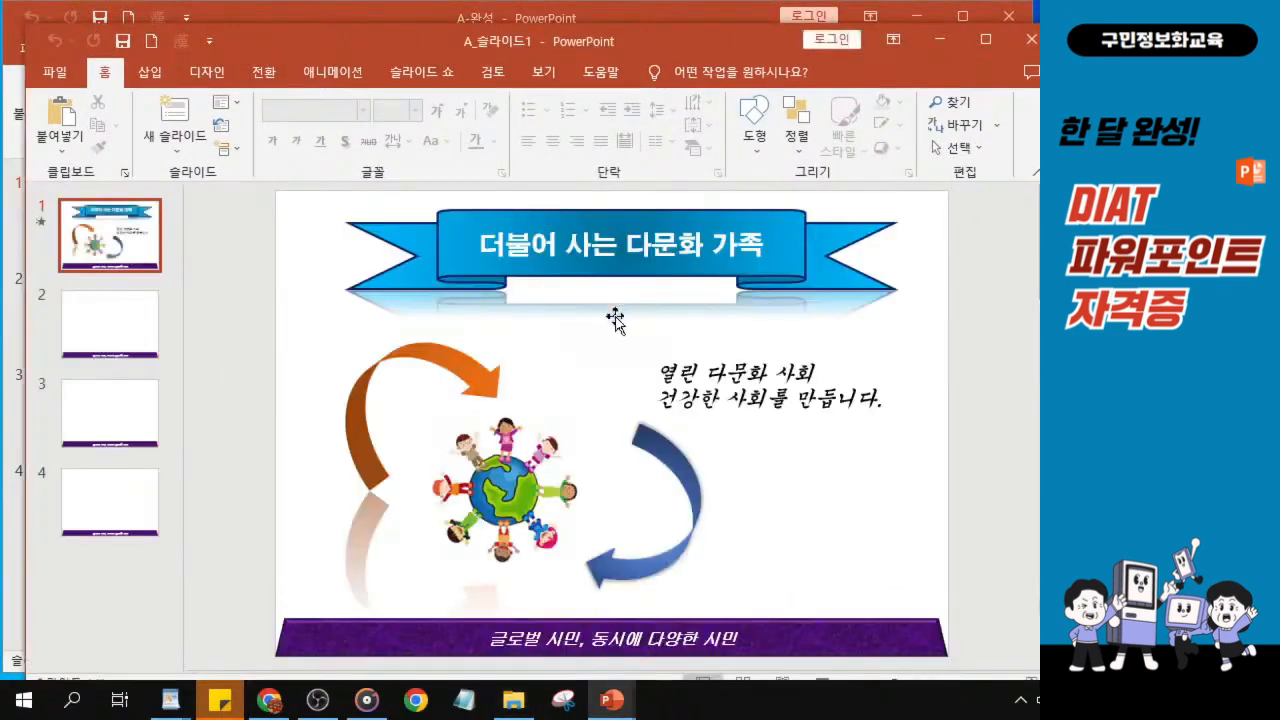
drag(503, 50, 467, 34)
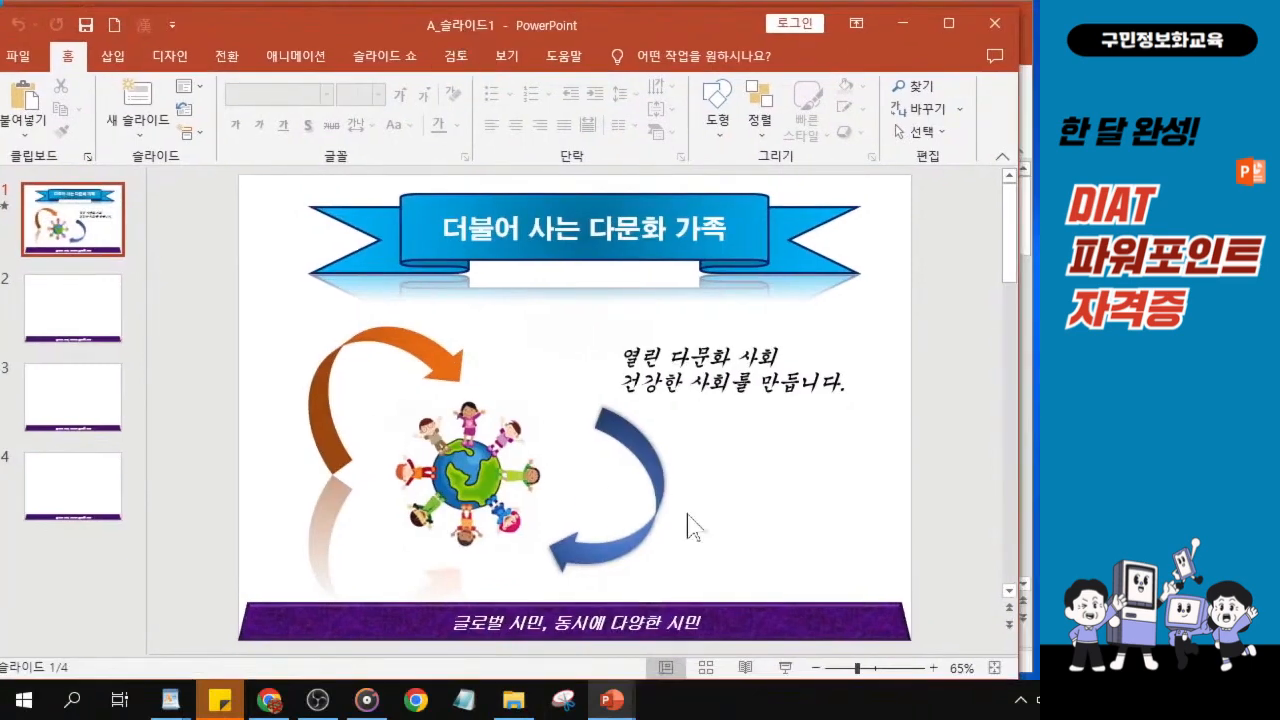
drag(147, 438, 67, 437)
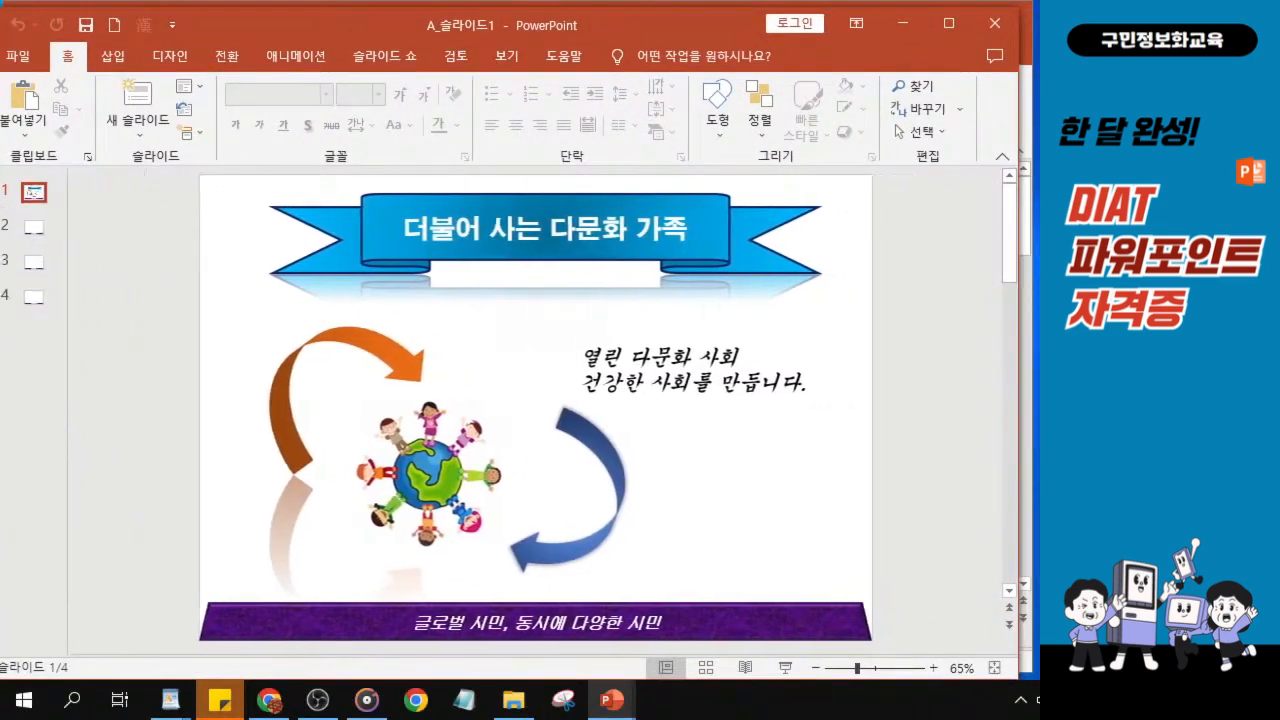
Step: Examine the title ribbon, both curved arrows, globe picture and text box on the example slide, and close that presentation
click(513, 249)
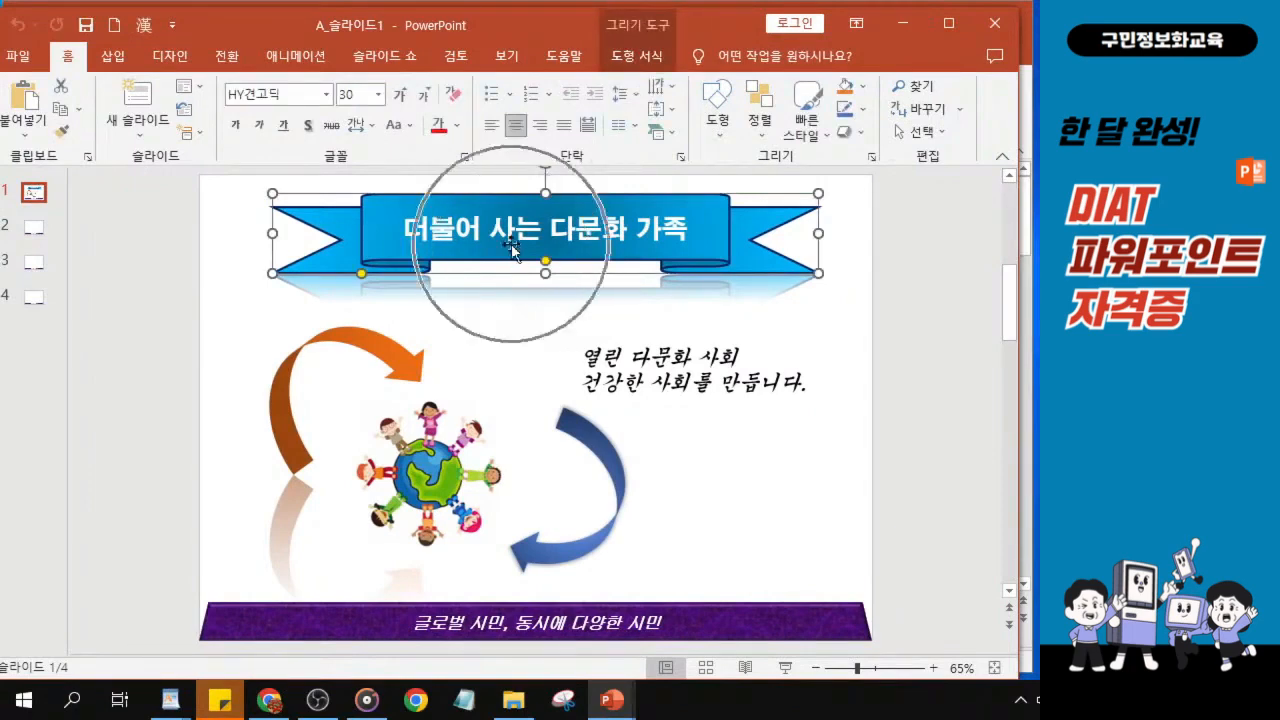
scroll(513, 250, up, 1)
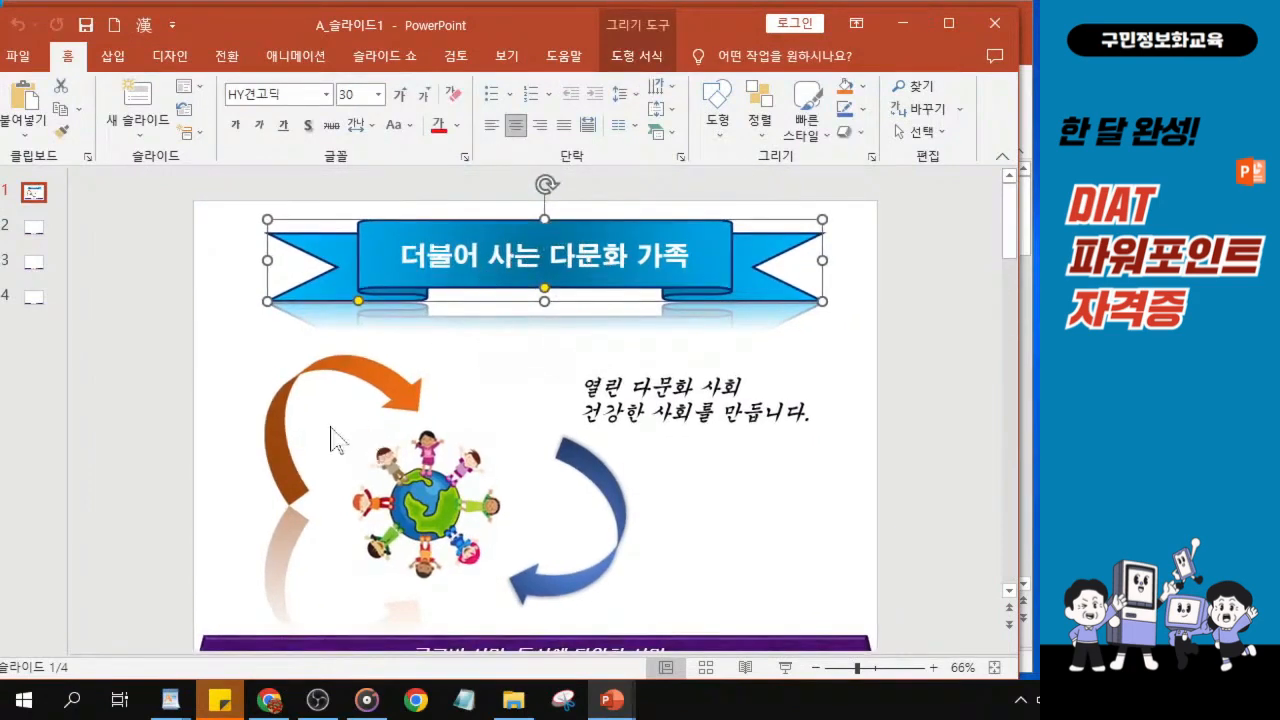
scroll(286, 459, down, 1)
click(288, 438)
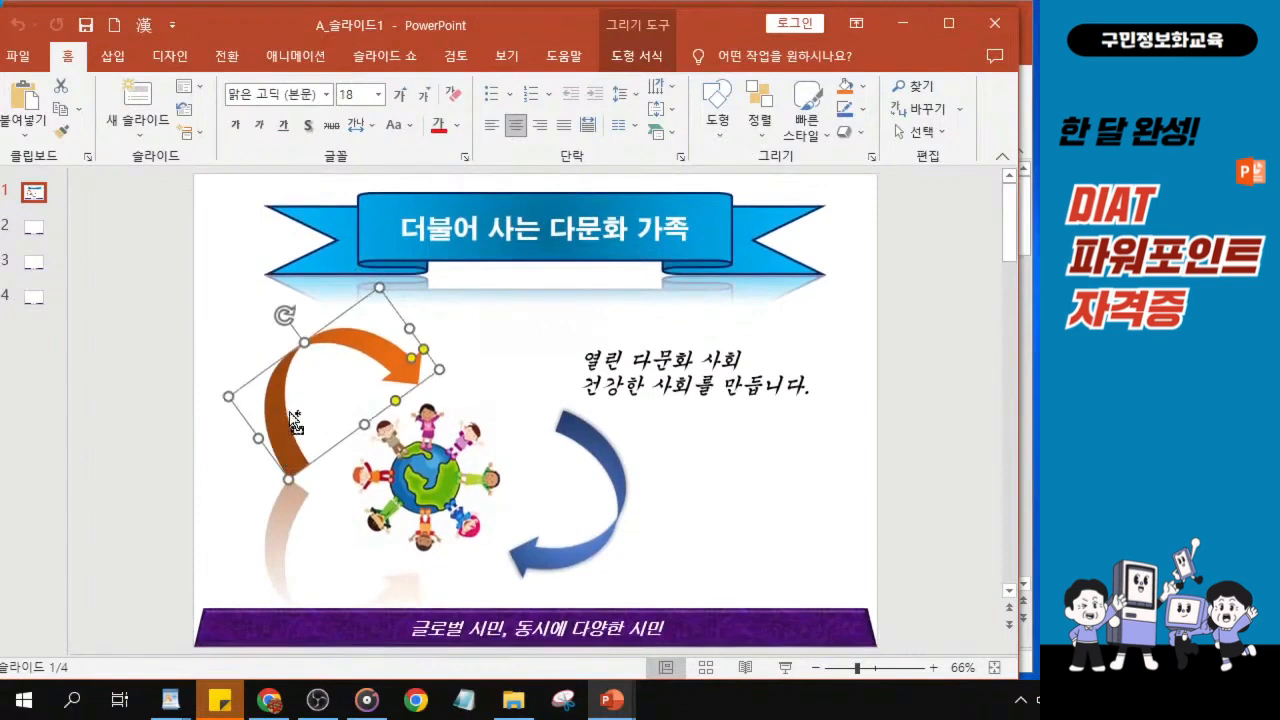
key(ctrl)
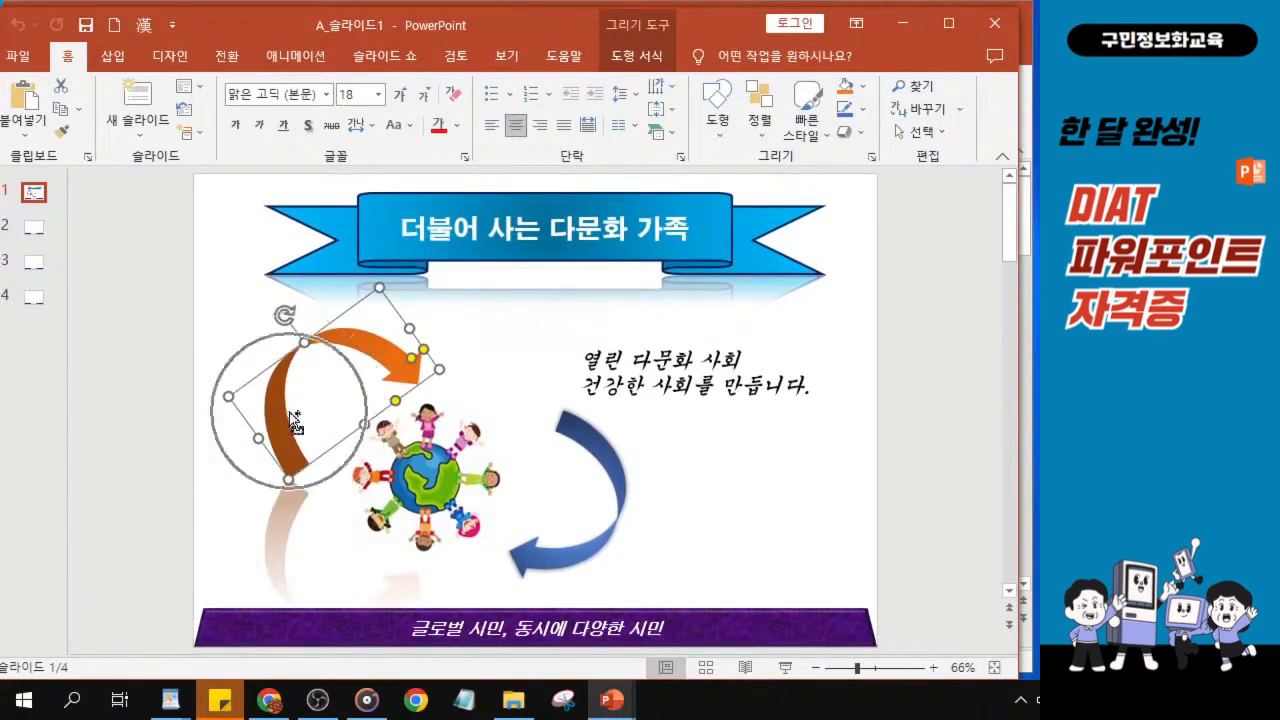
key(ctrl)
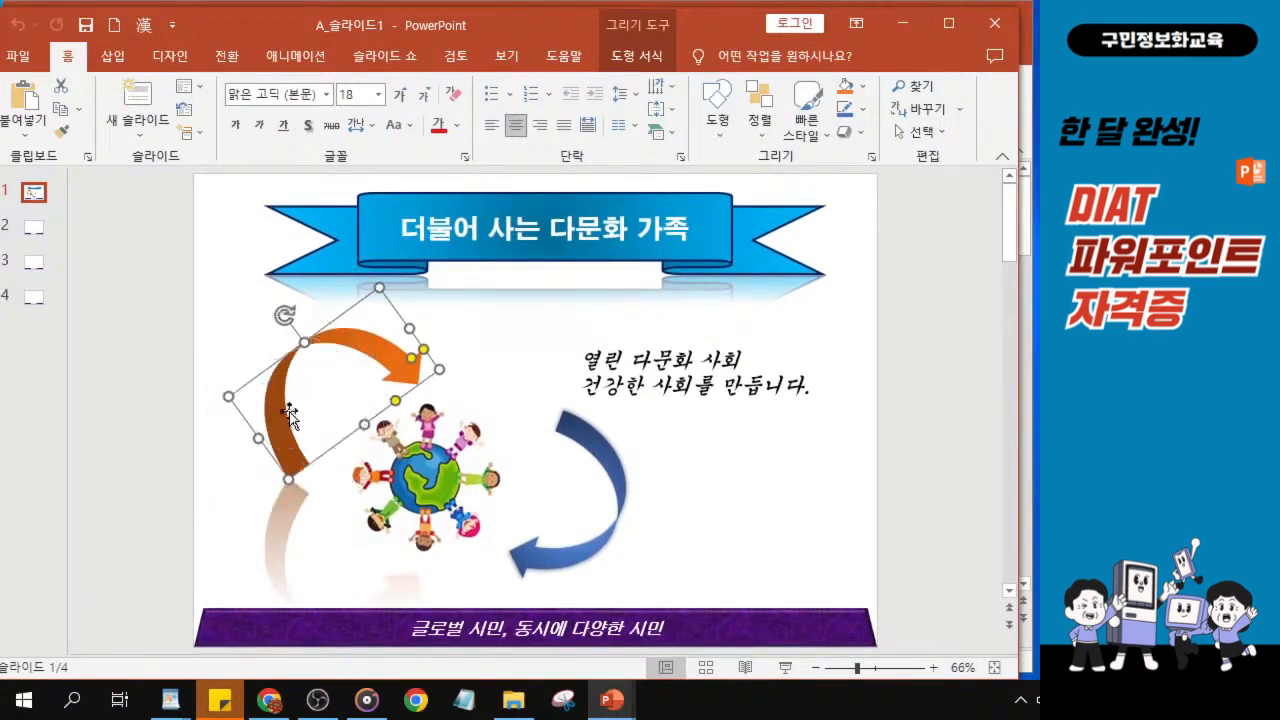
click(576, 553)
key(ctrl)
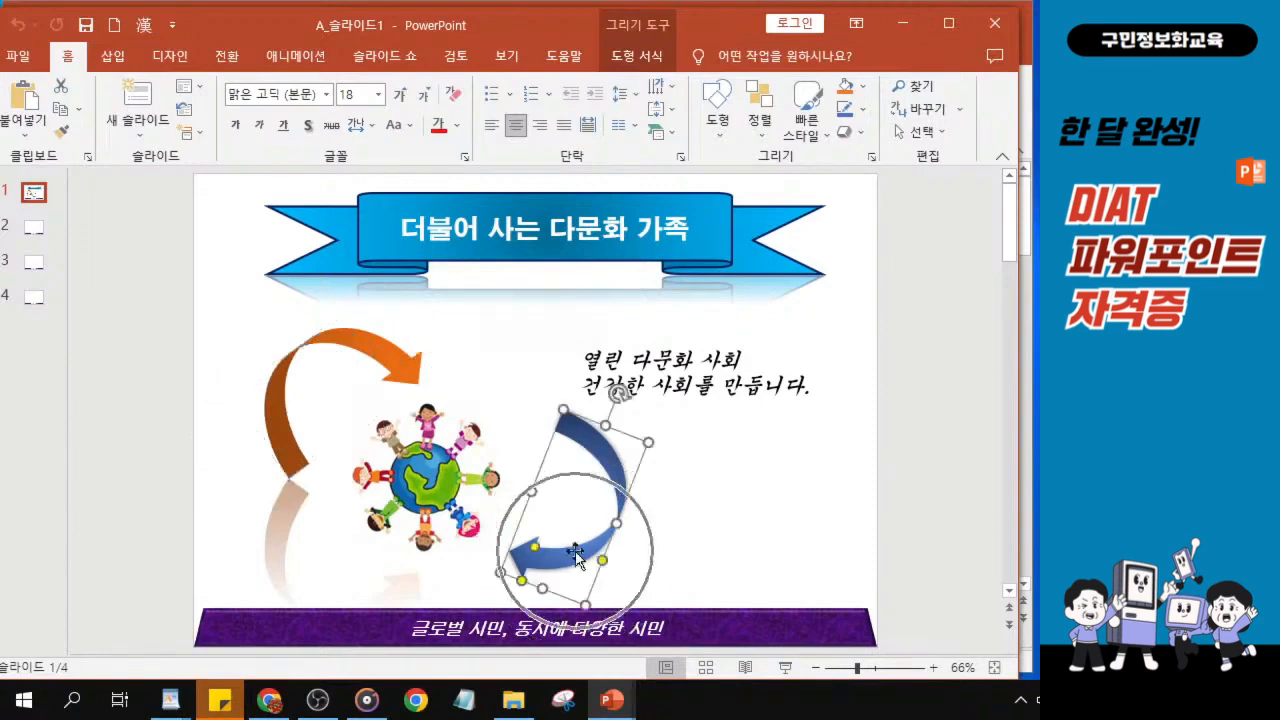
key(ctrl)
key(ctrl)
key(ctrl)
key(ctrl)
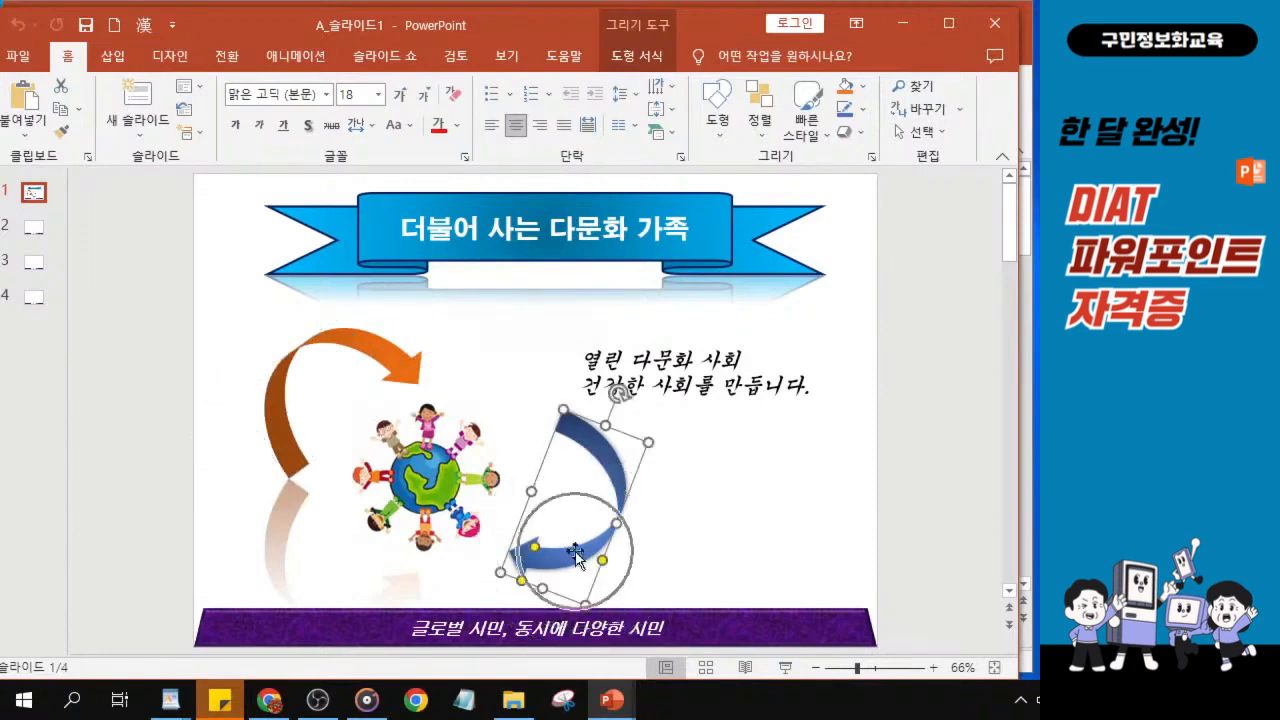
click(425, 500)
key(ctrl)
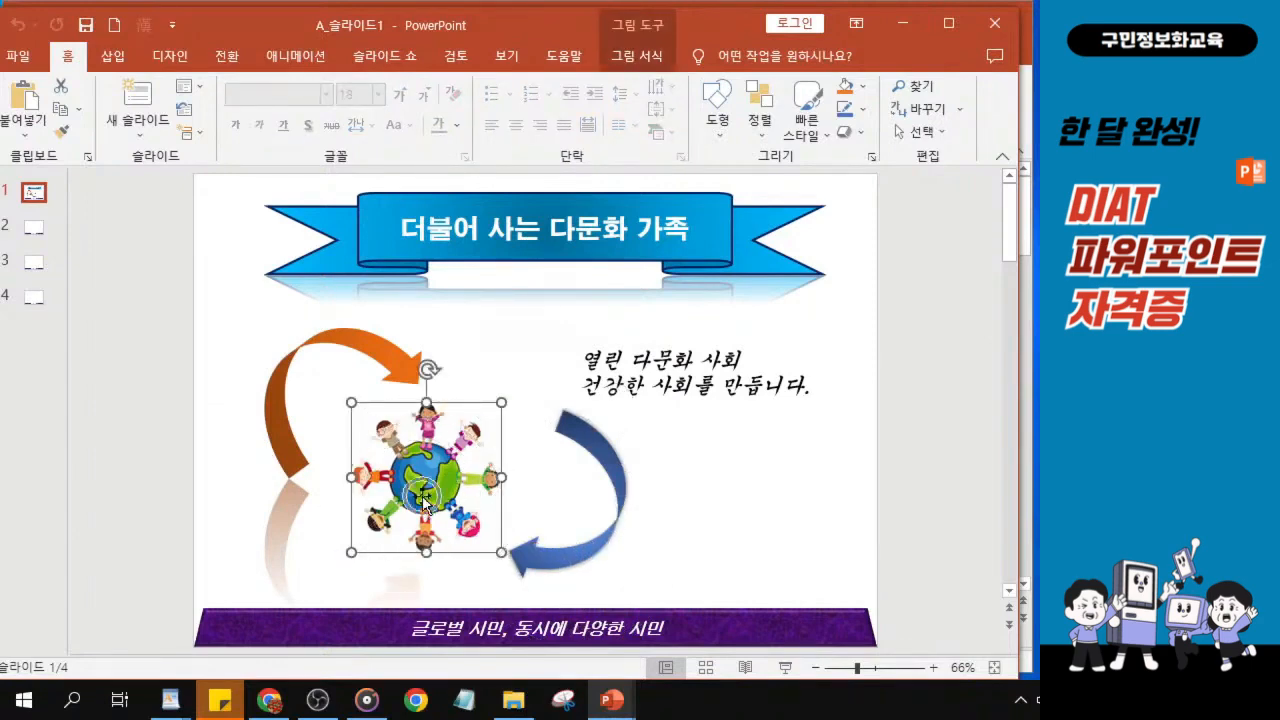
key(ctrl)
click(690, 390)
key(ctrl)
key(ctrl)
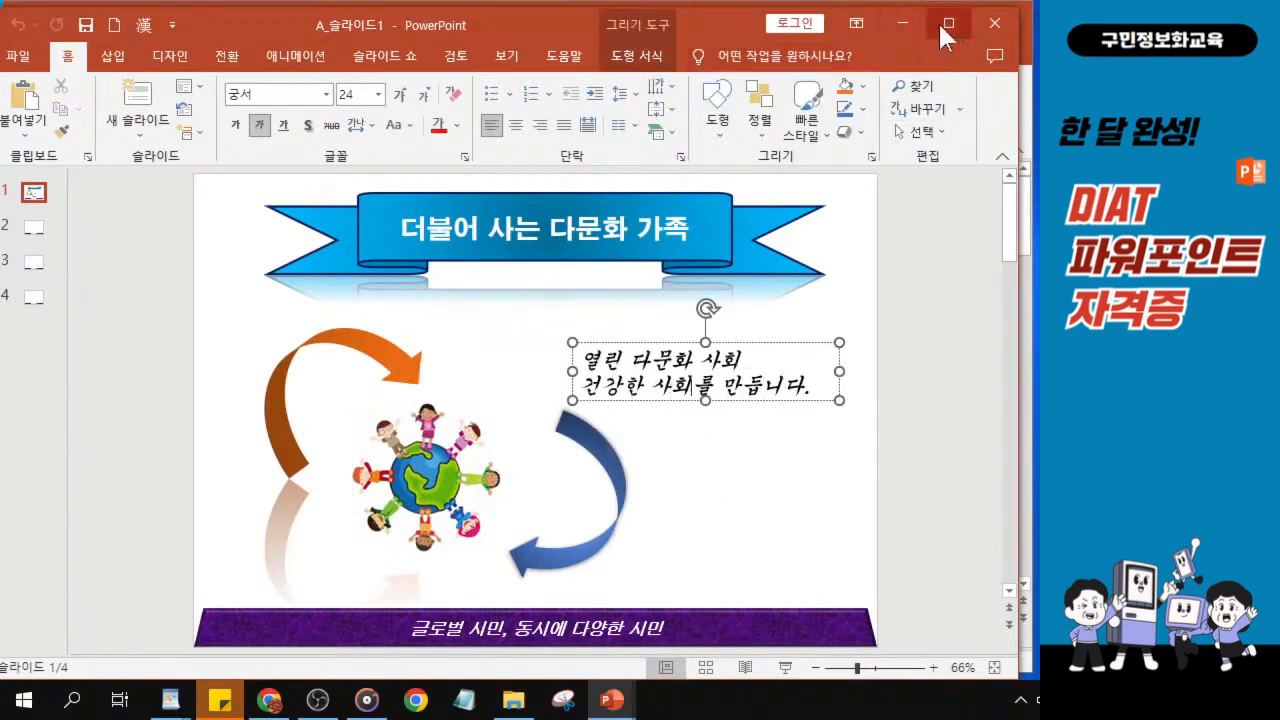
click(993, 22)
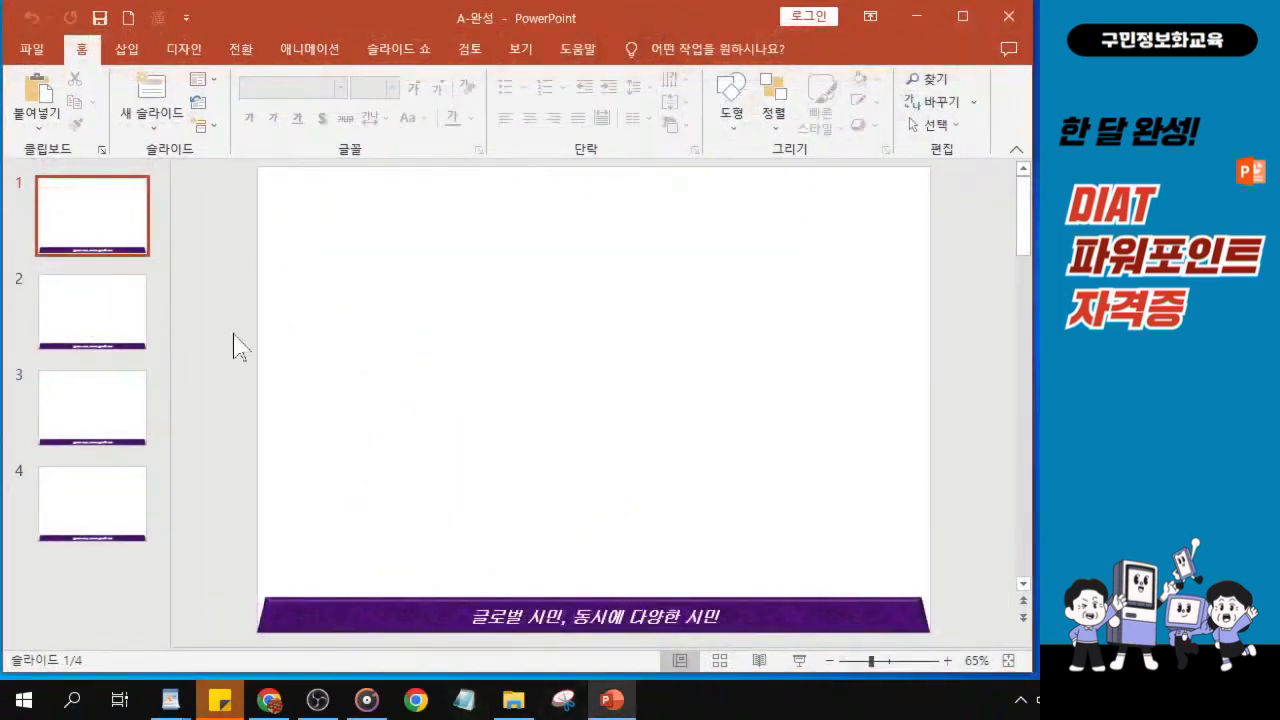
key(ctrl)
key(ctrl)
key(alt+Tab)
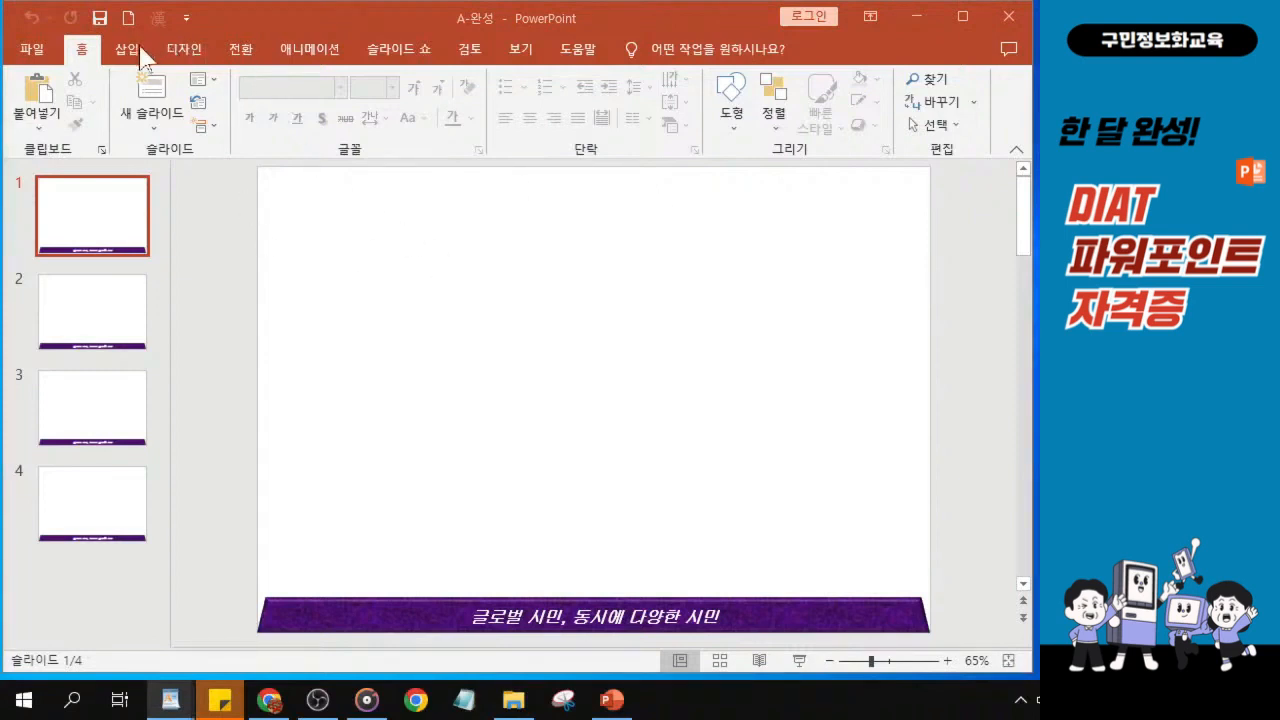
click(84, 50)
click(83, 50)
click(726, 125)
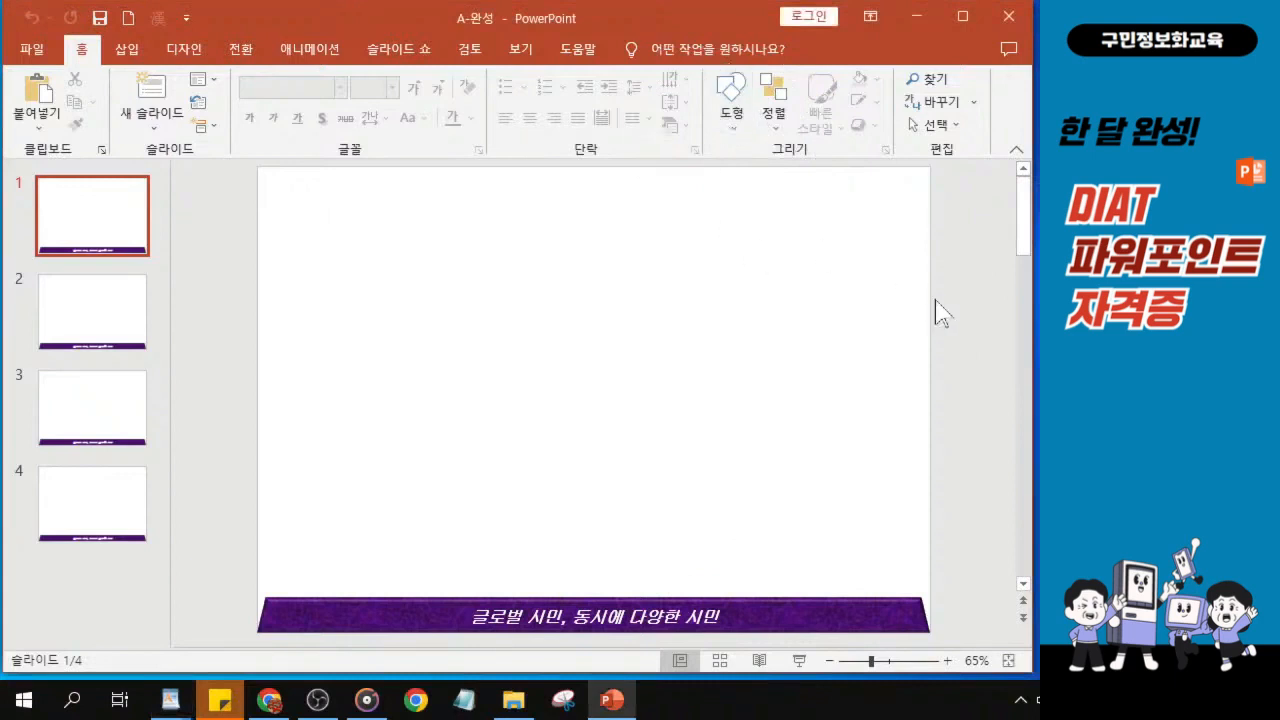
scroll(1025, 400, down, 1)
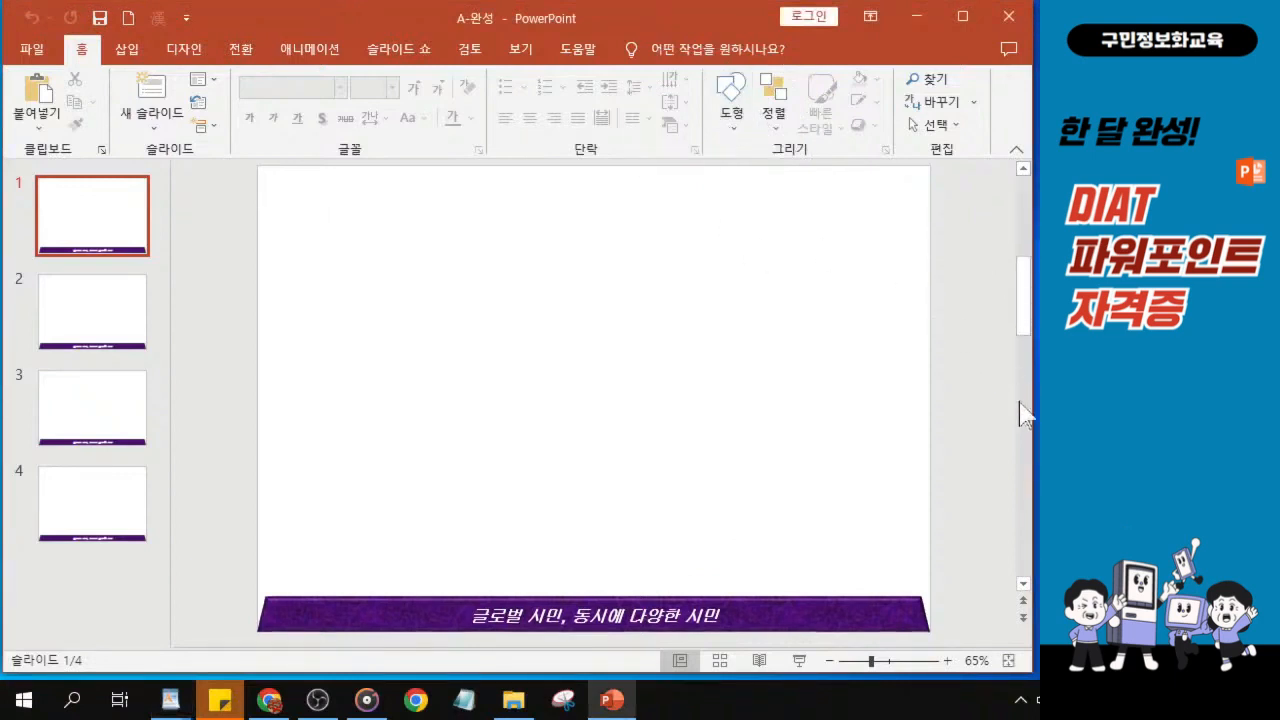
click(732, 118)
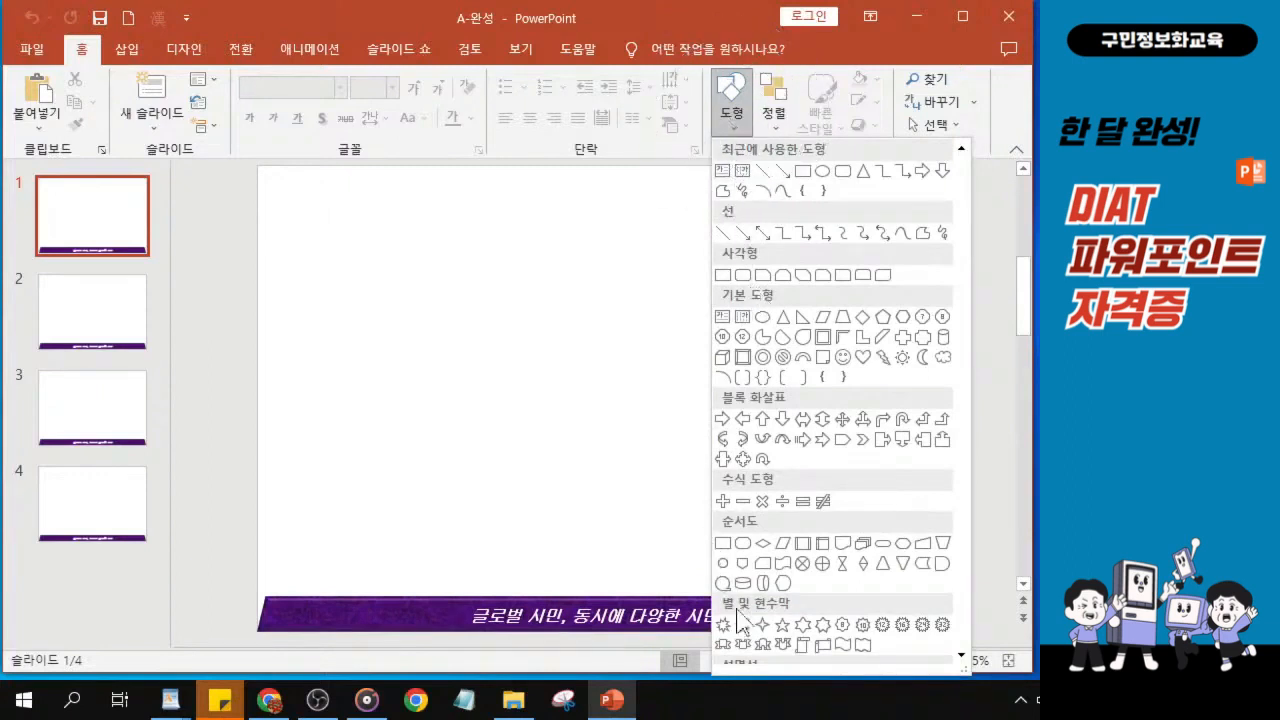
scroll(743, 622, down, 2)
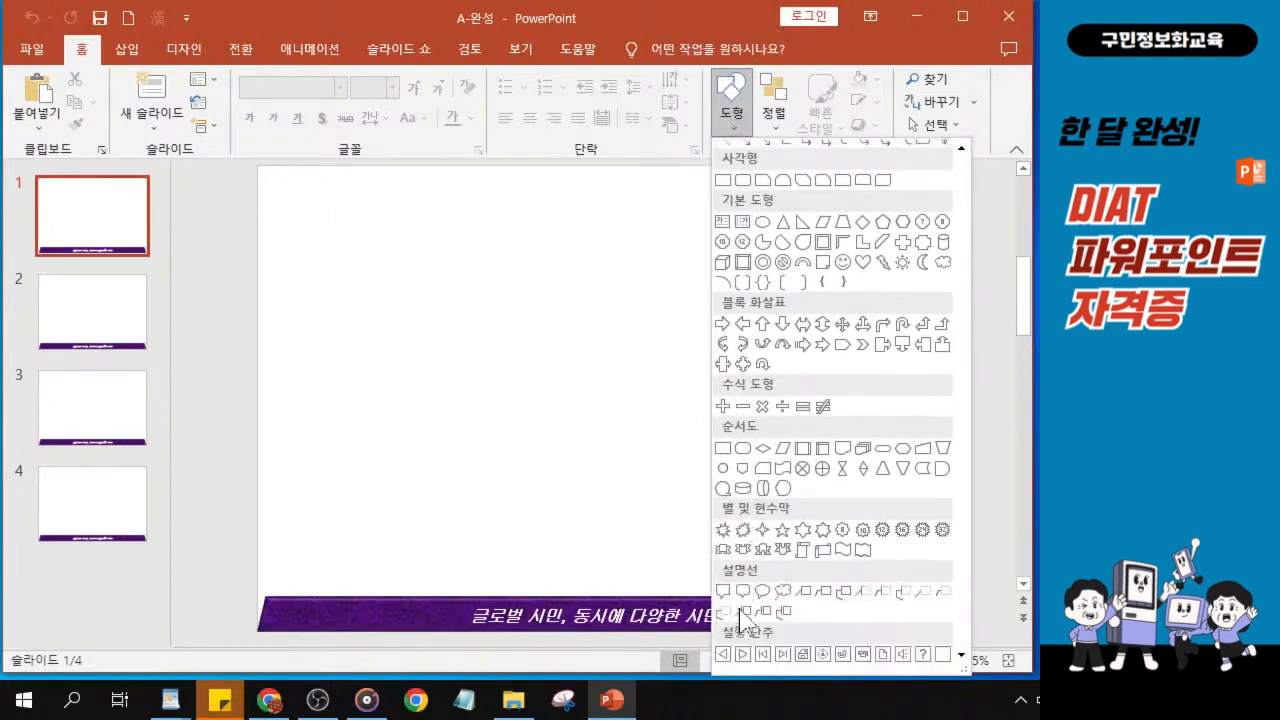
click(744, 533)
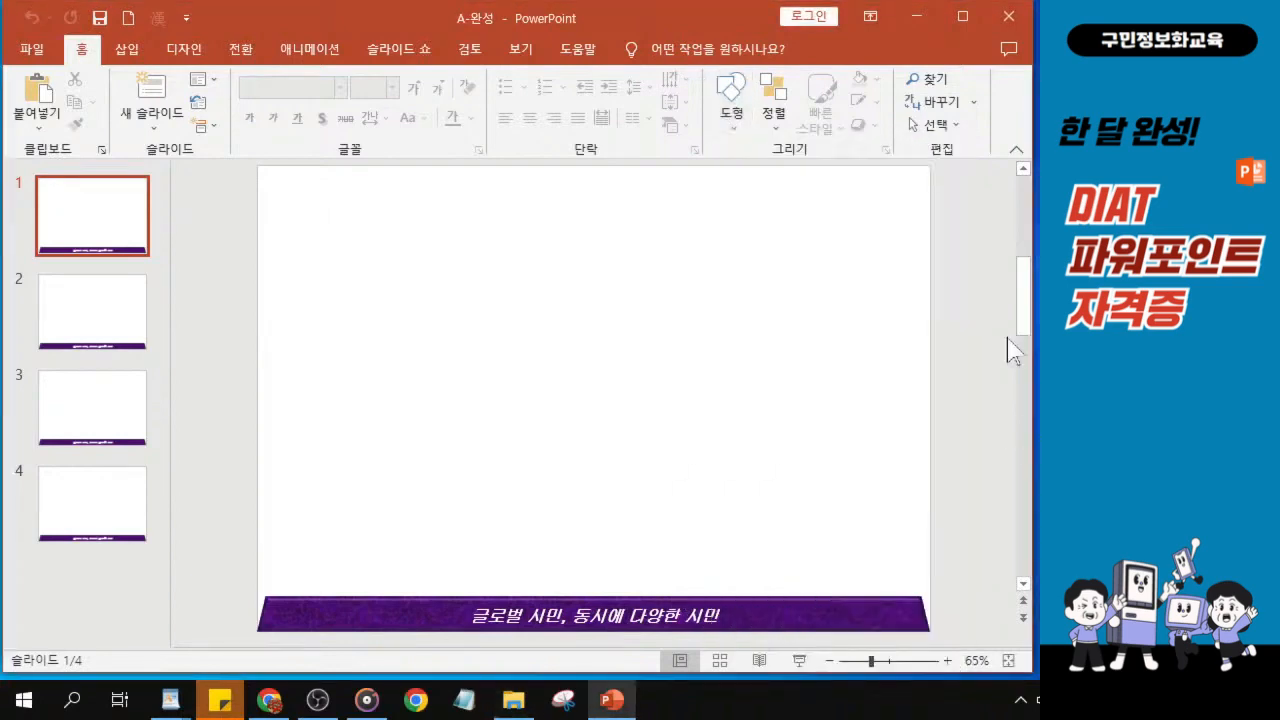
Step: Draw a tilted-up ribbon banner shape near the top of slide 1, about 19.3 cm wide and 2.62 cm high
click(733, 118)
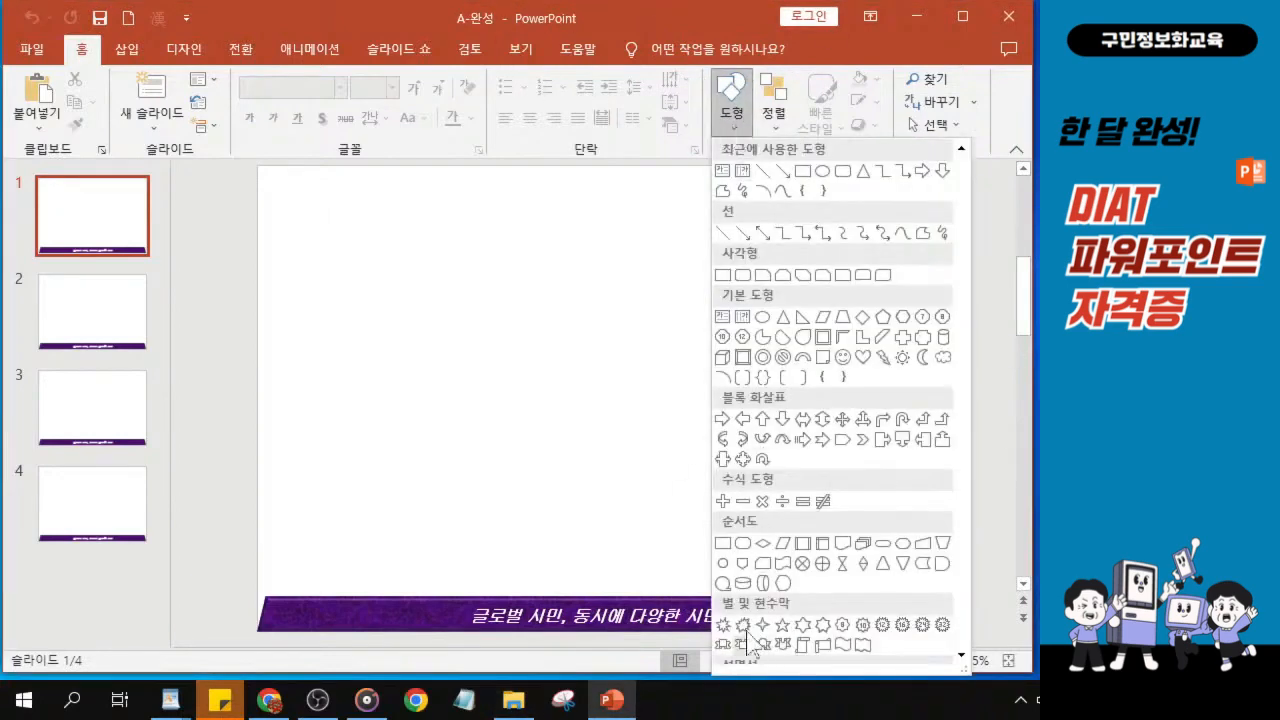
scroll(750, 640, down, 2)
key(ctrl)
key(ctrl)
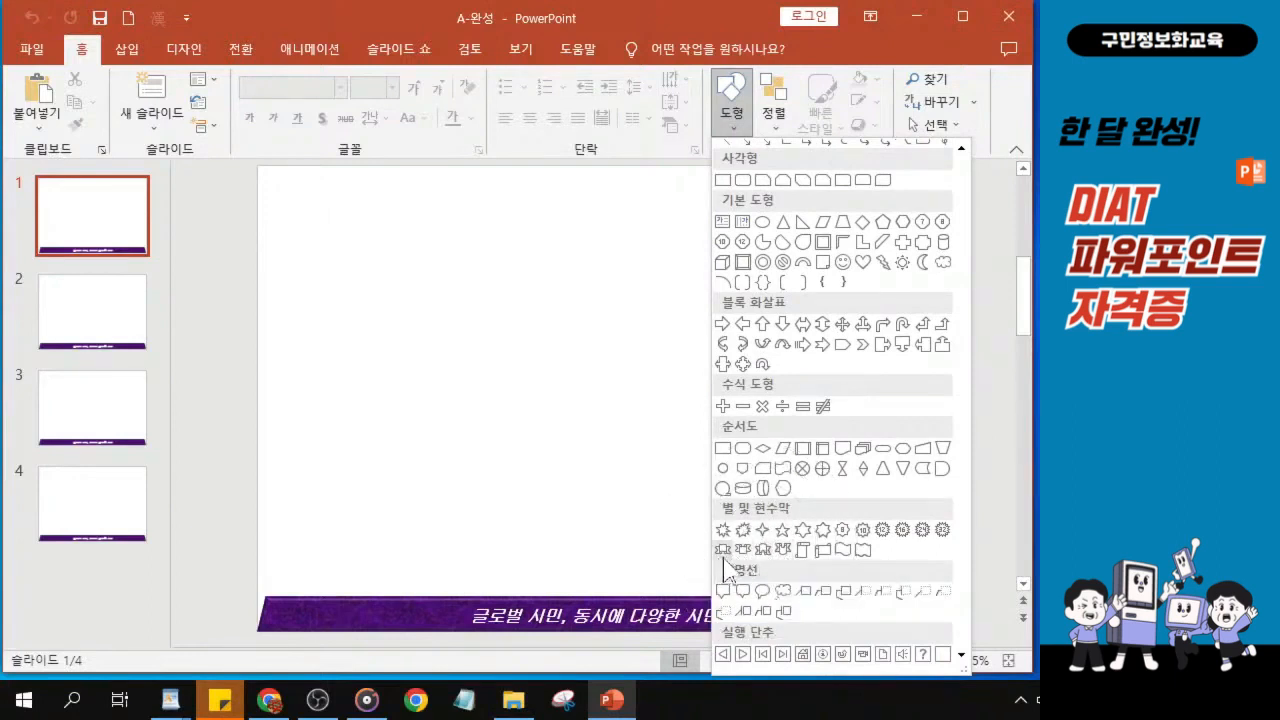
key(ctrl)
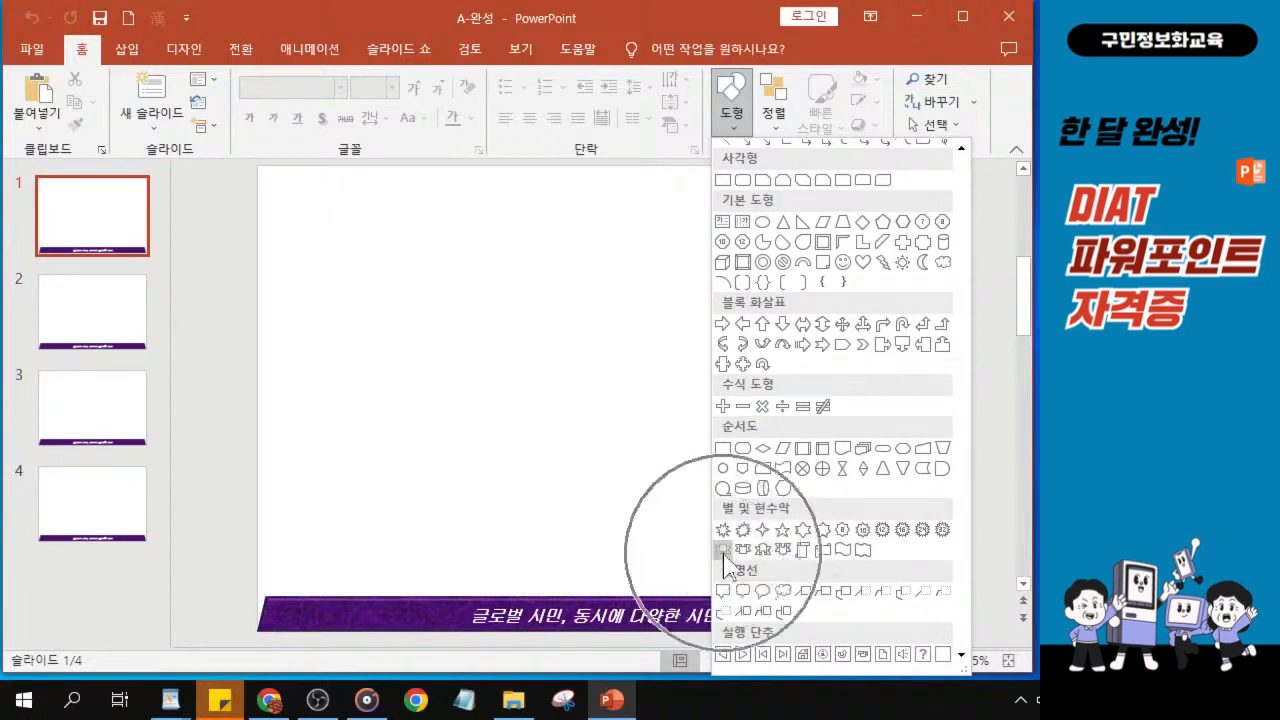
key(ctrl)
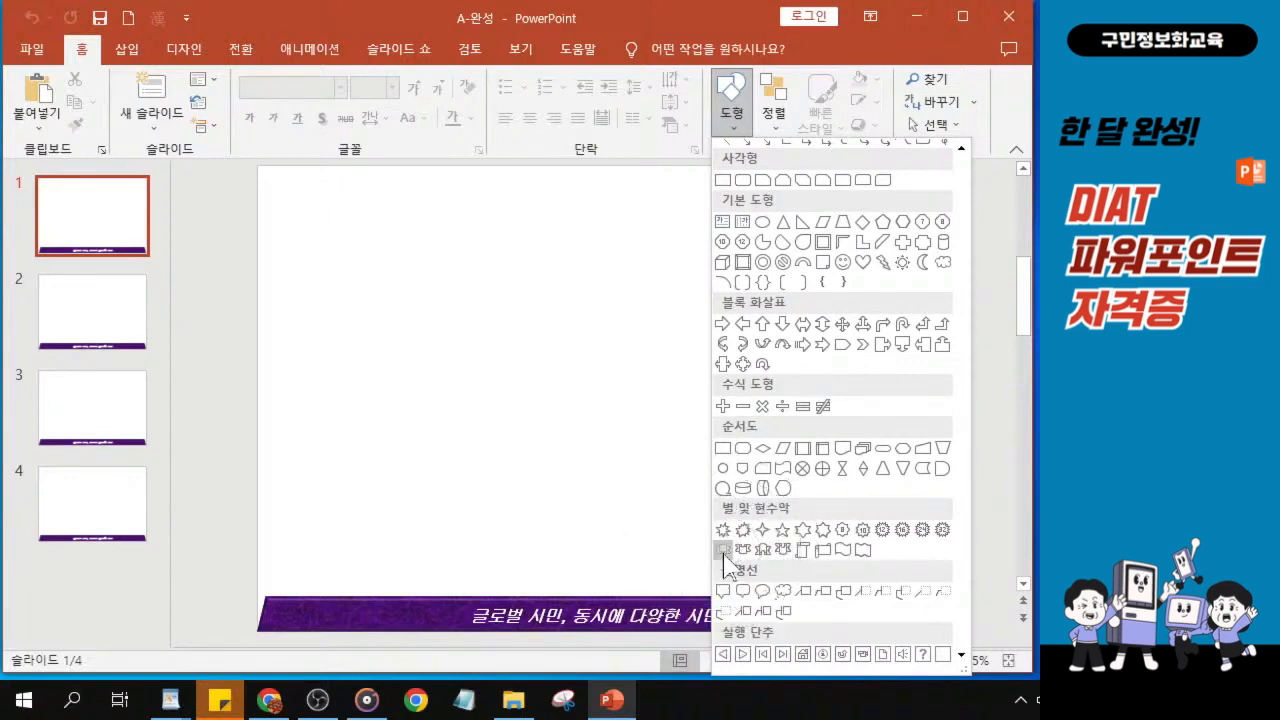
key(ctrl)
key(ctrl)
key(ctrl)
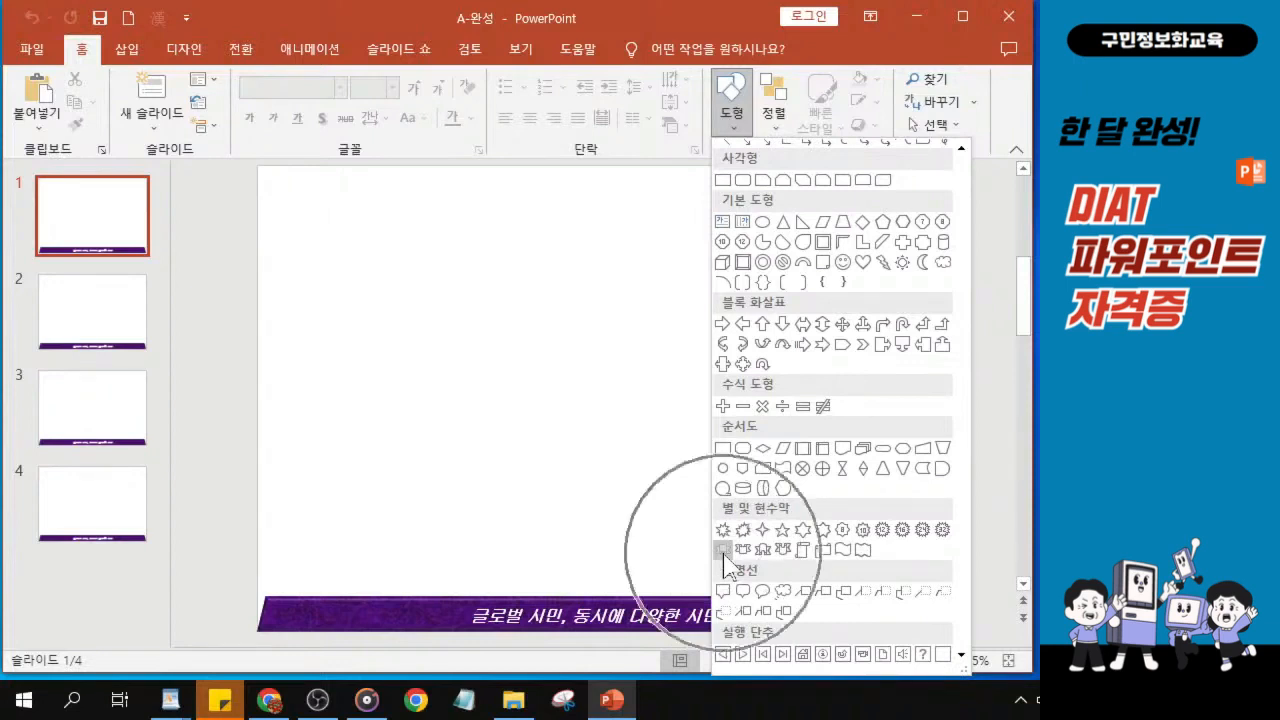
key(ctrl)
key(ctrl)
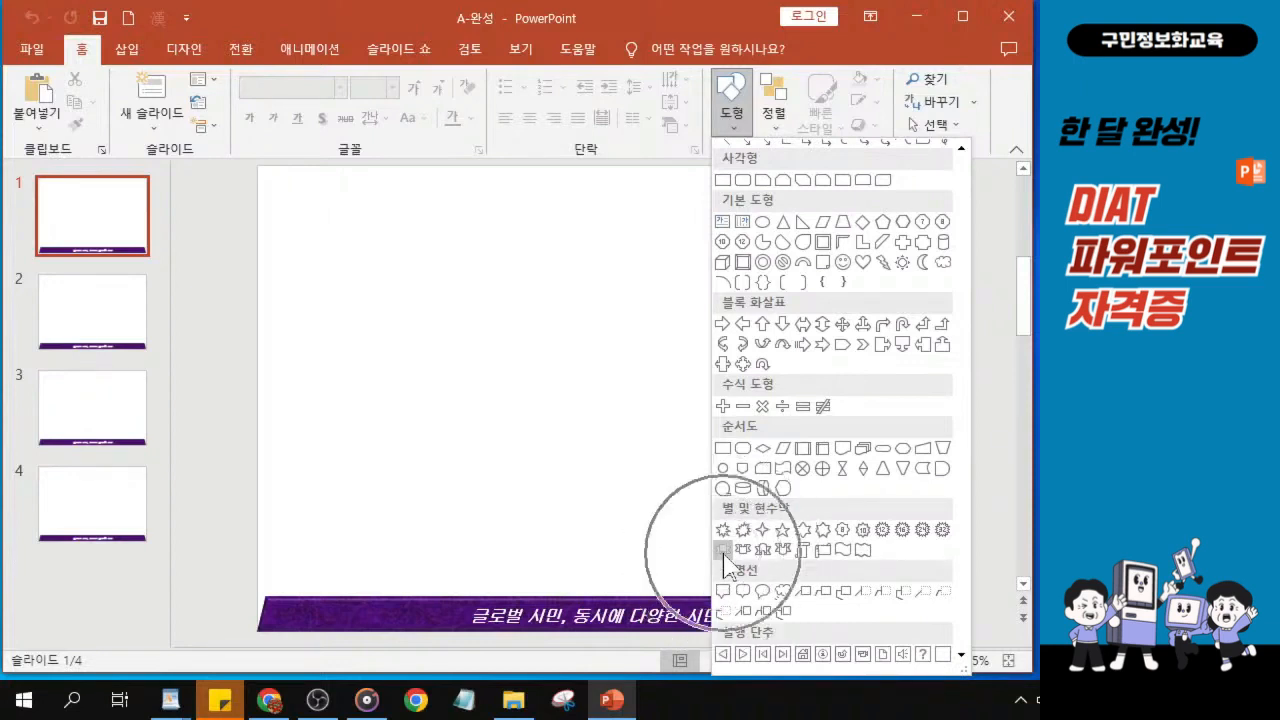
key(ctrl)
key(ctrl)
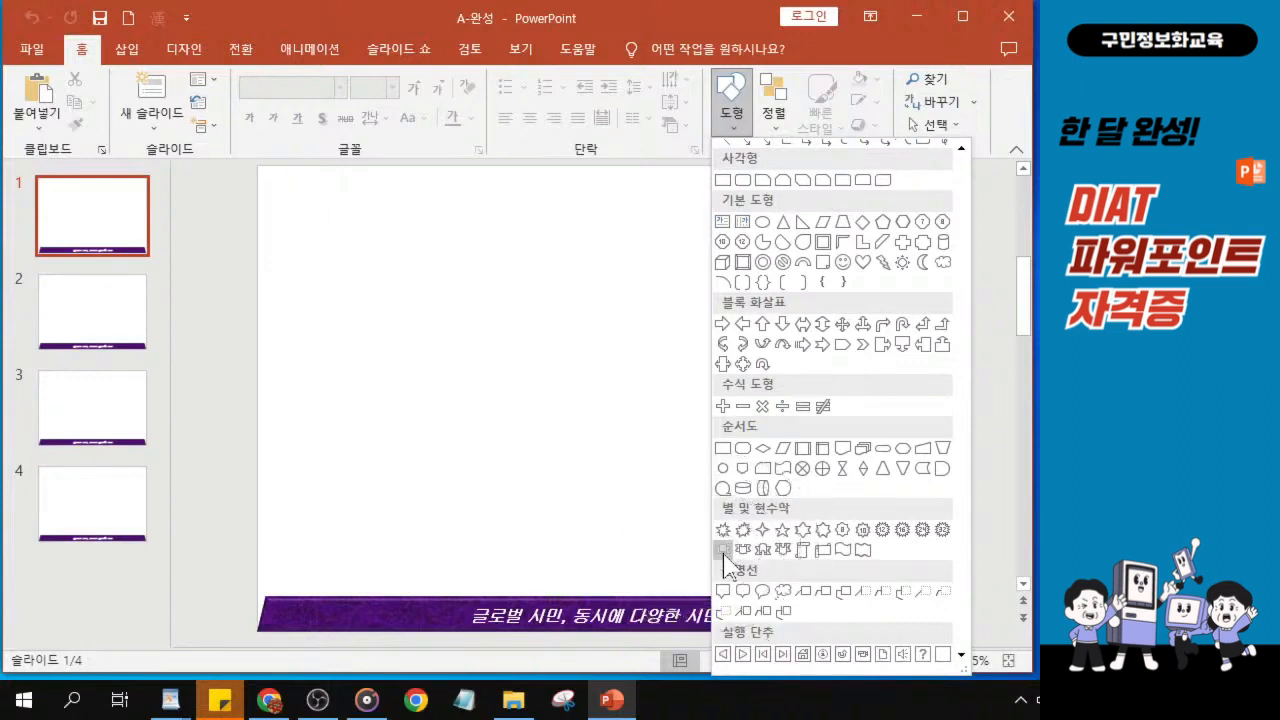
key(ctrl)
key(ctrl)
key(ctrl)
key(ctrl)
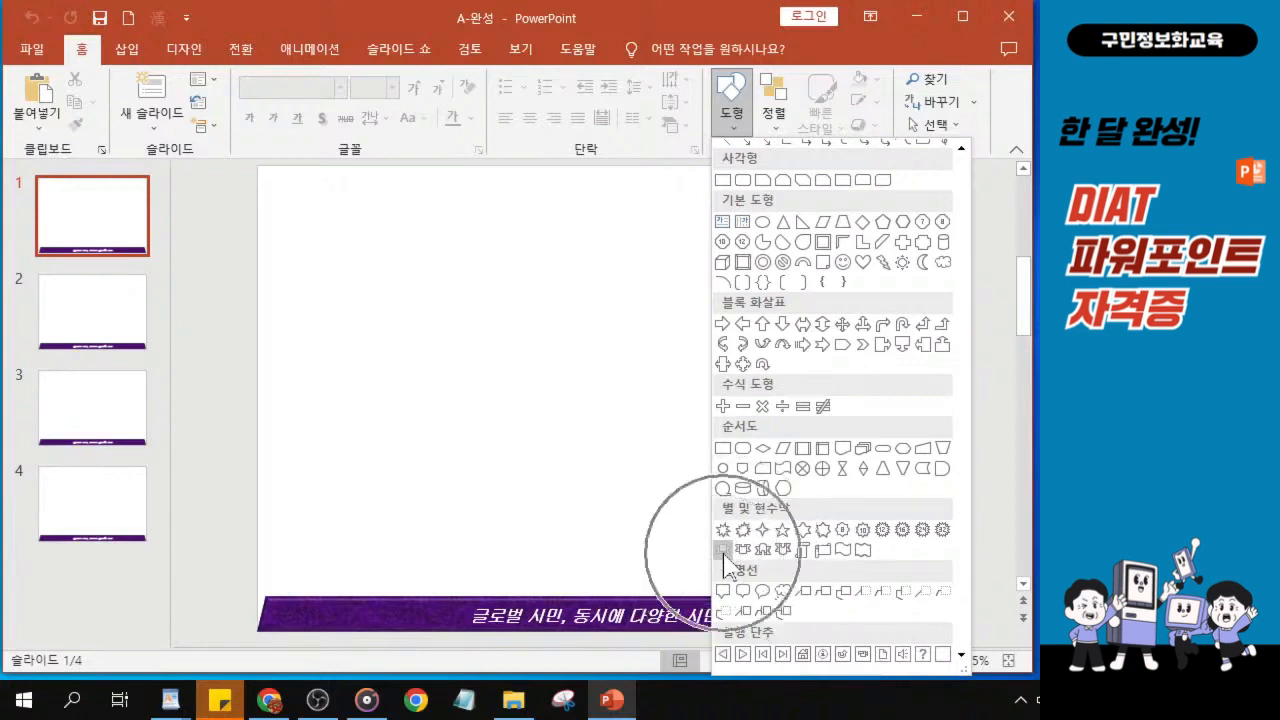
key(ctrl)
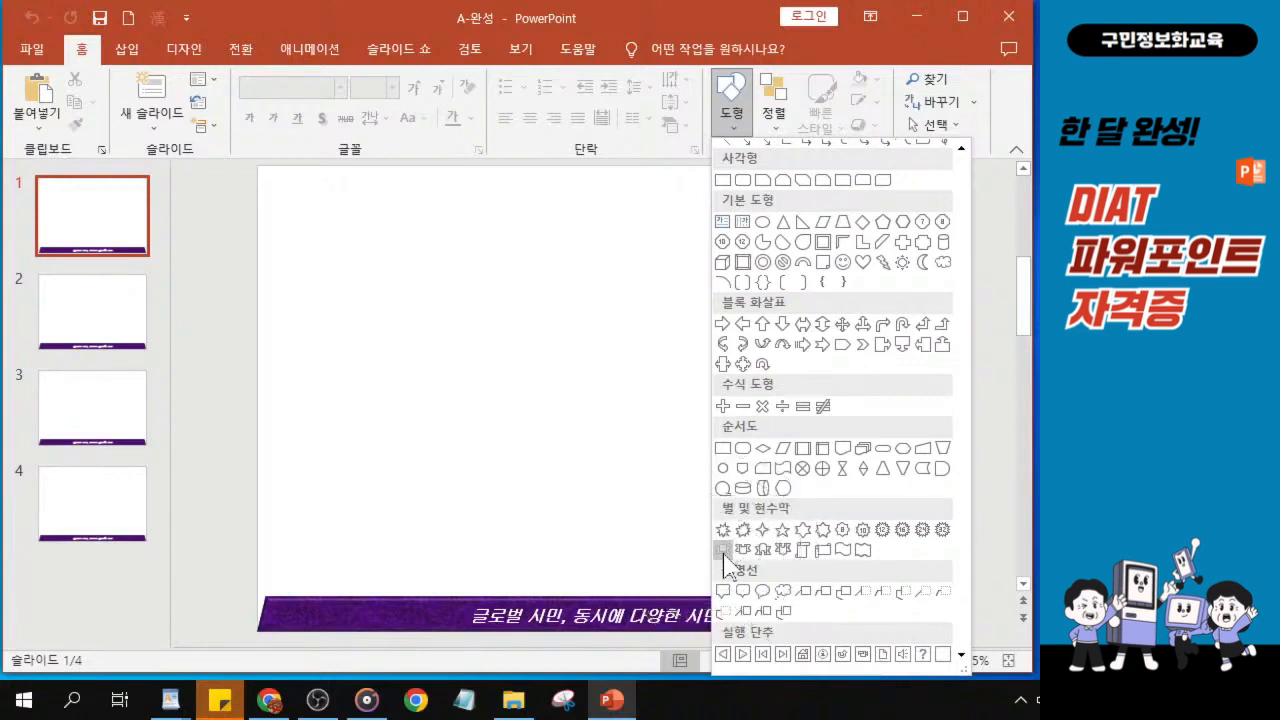
key(ctrl)
key(ctrl)
click(722, 550)
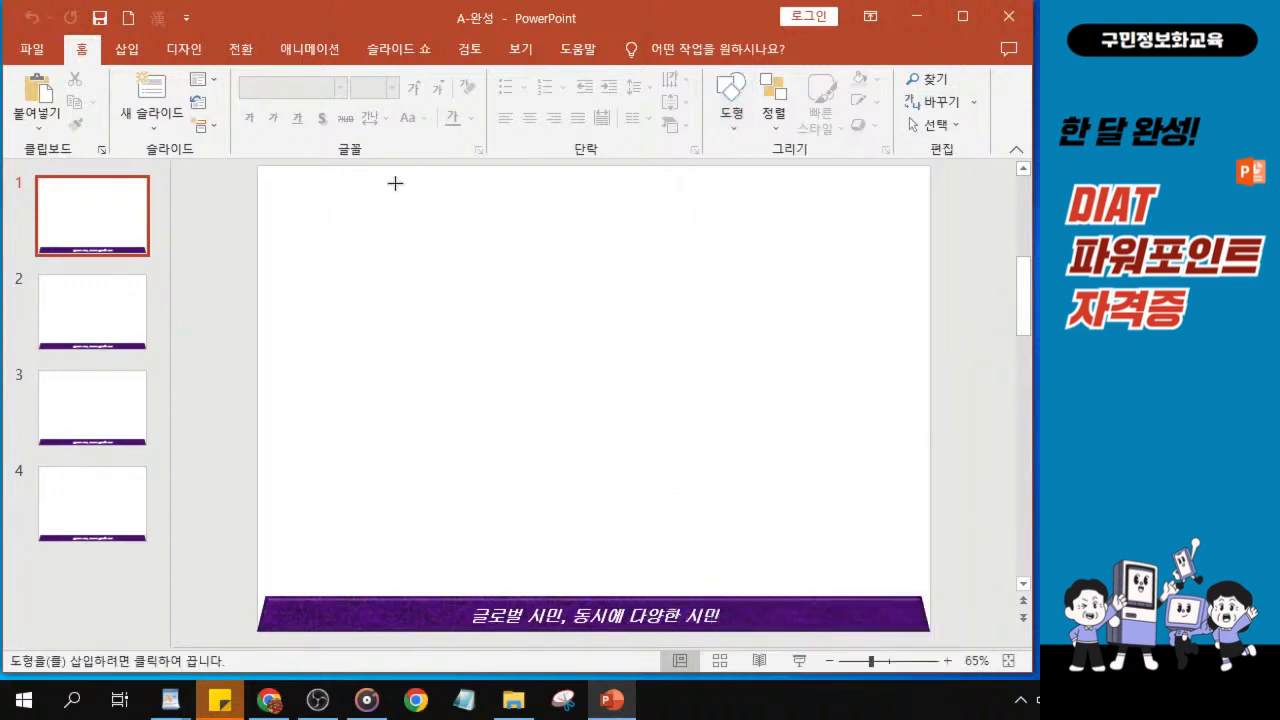
drag(394, 184, 866, 247)
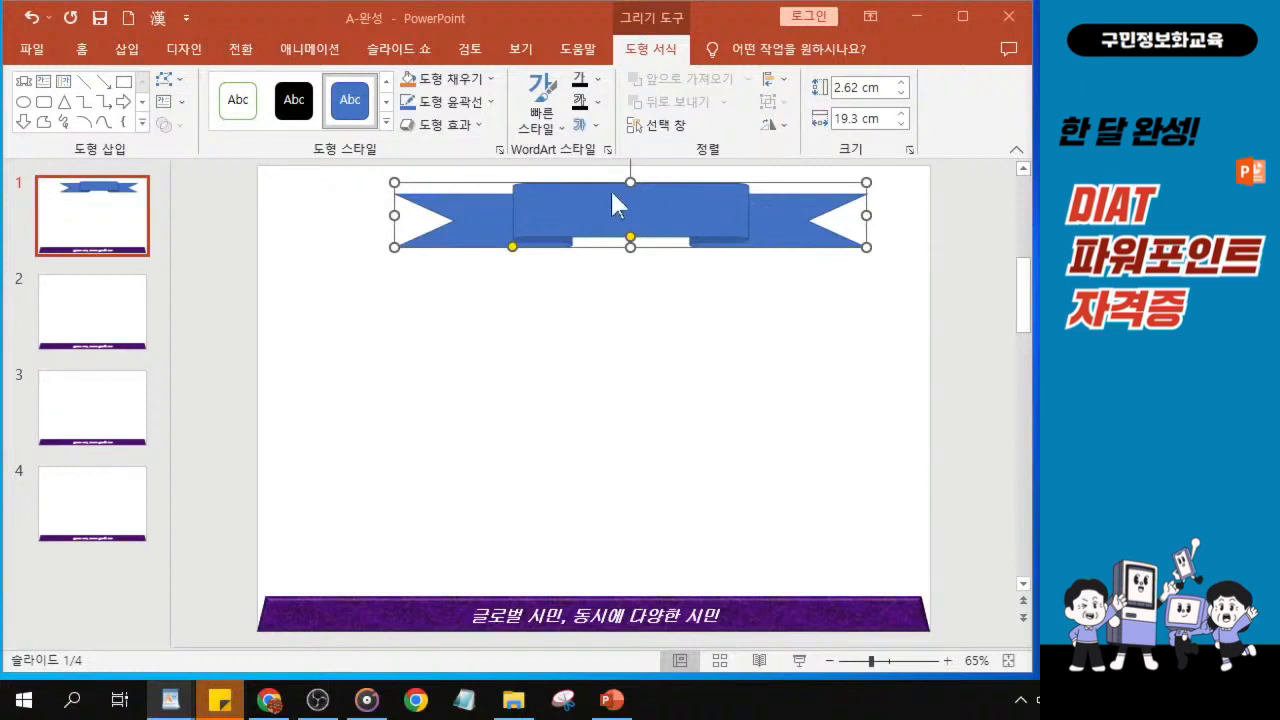
Step: Reshape the ribbon by making its raised central panel slightly narrower
scroll(636, 245, up, 1)
click(630, 251)
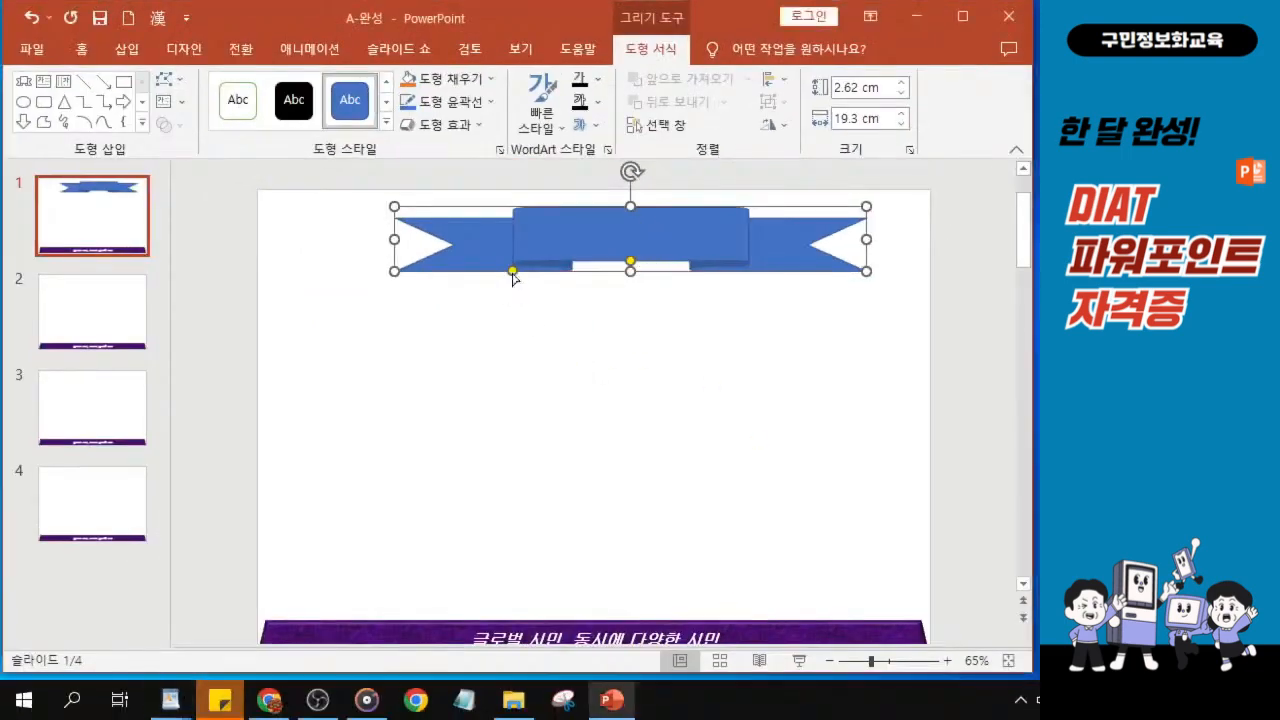
mouse_move(514, 270)
mouse_down()
mouse_move(497, 277)
mouse_move(523, 277)
mouse_move(523, 249)
mouse_up()
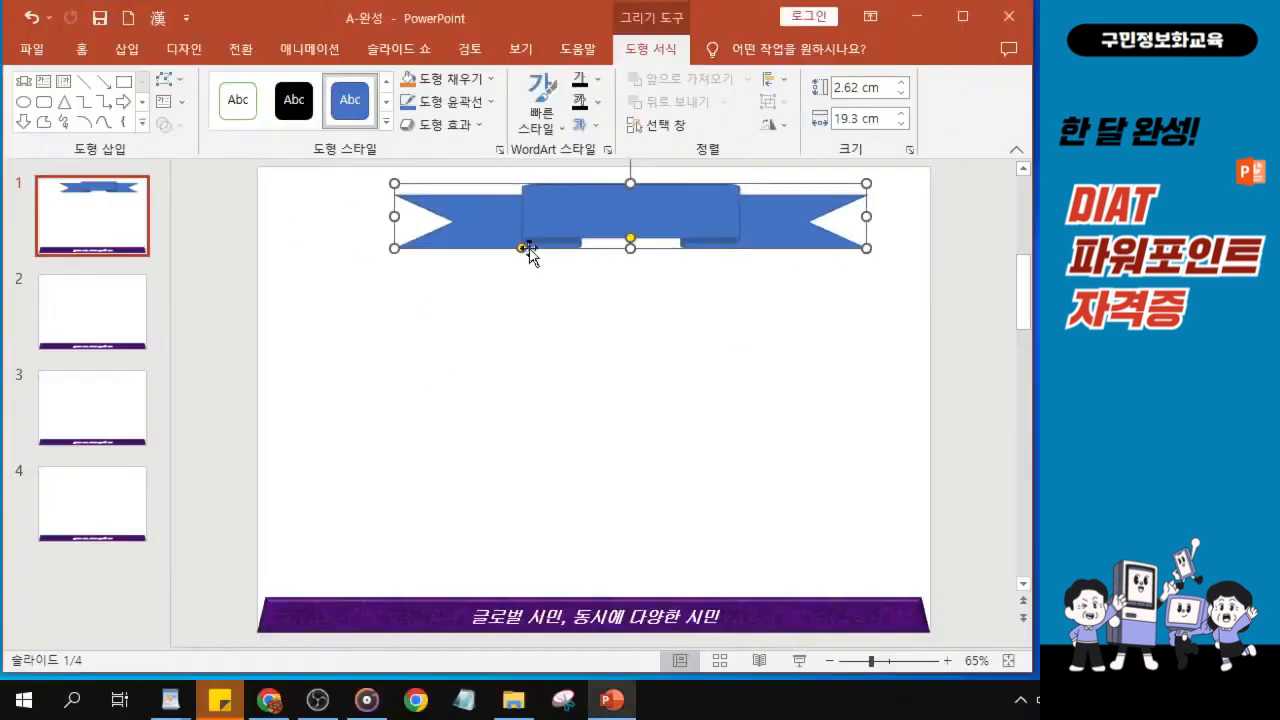
Step: Widen the ribbon's raised central panel and slightly increase its vertical offset from the ribbon tails
drag(527, 246, 479, 249)
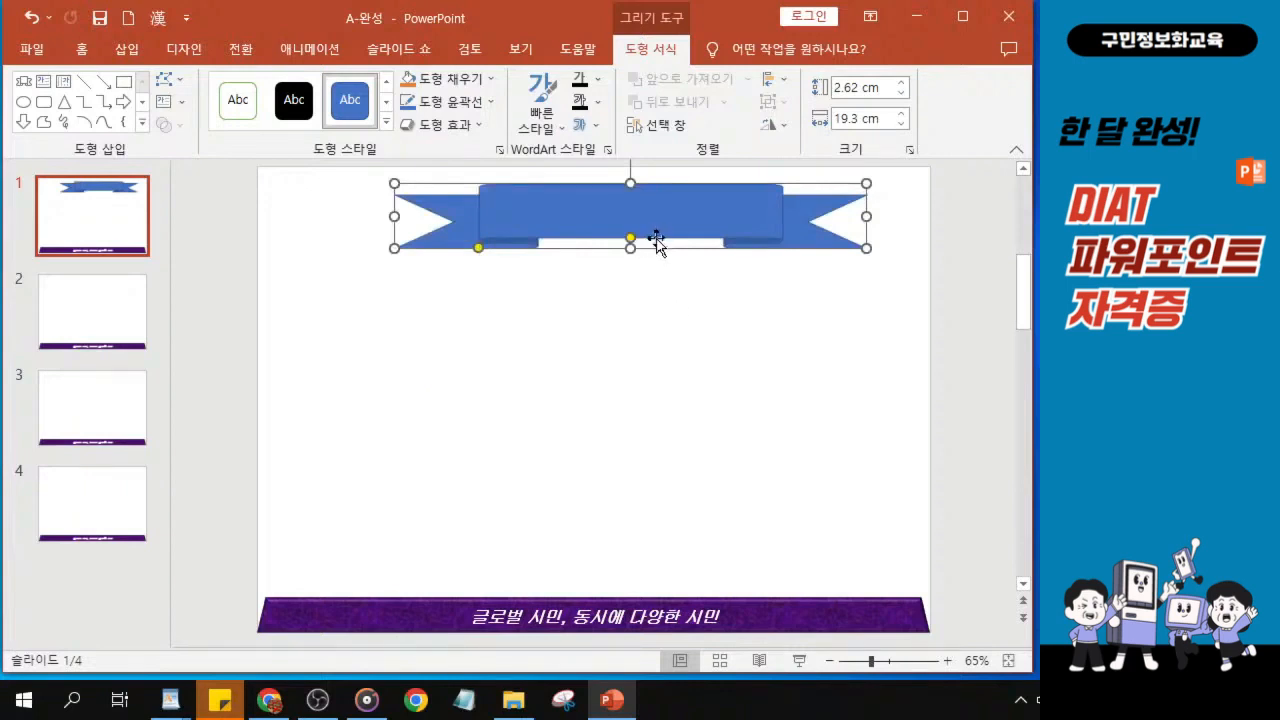
ctrl+scroll(688, 240, up, 8)
ctrl+scroll(614, 370, down, 4)
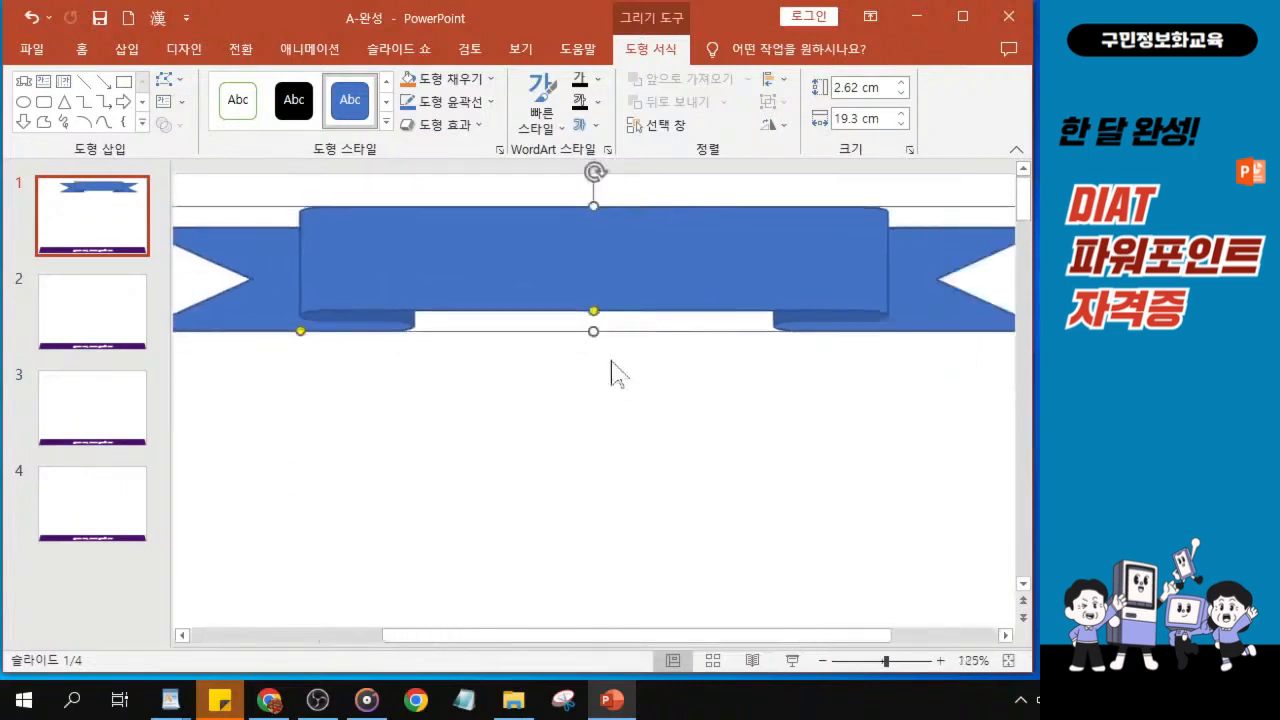
mouse_move(592, 311)
mouse_down()
mouse_move(595, 323)
mouse_move(603, 300)
mouse_move(600, 334)
mouse_move(611, 286)
mouse_move(616, 318)
mouse_move(614, 280)
mouse_move(616, 315)
mouse_up()
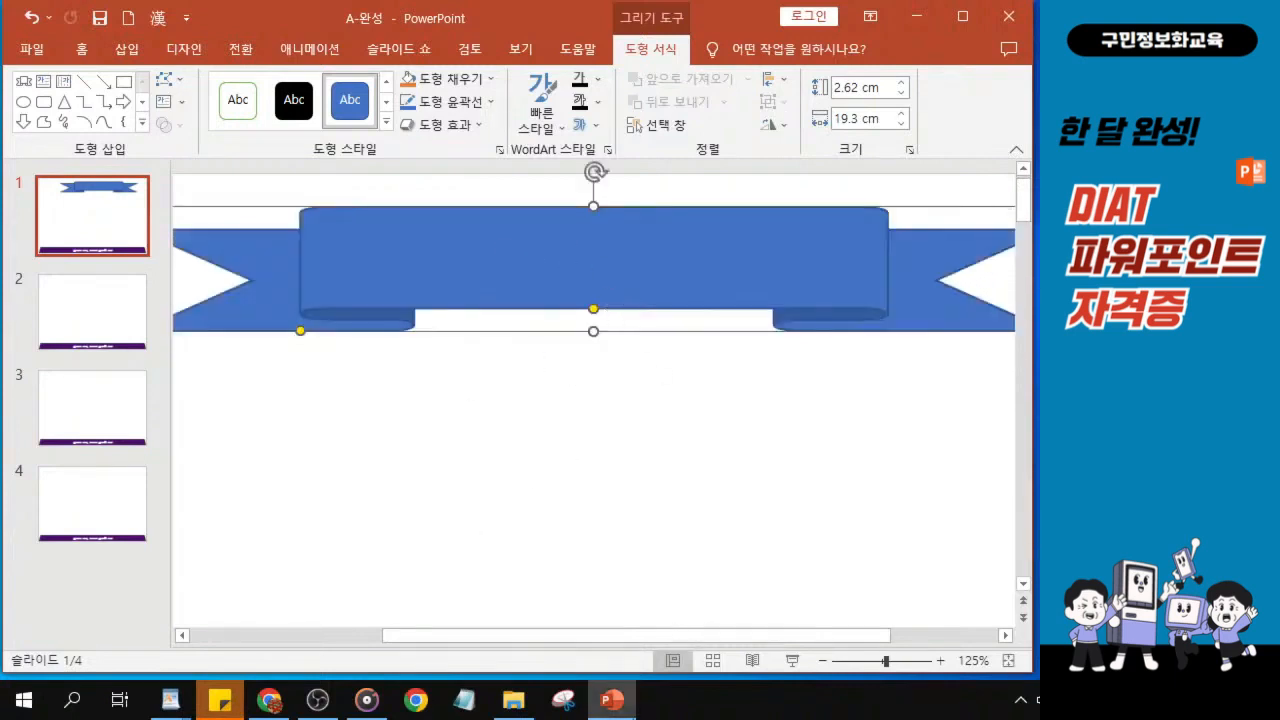
Step: Compare the ribbon with the title banner in the finished example A_슬라이드1, then put that presentation away
click(612, 701)
click(612, 701)
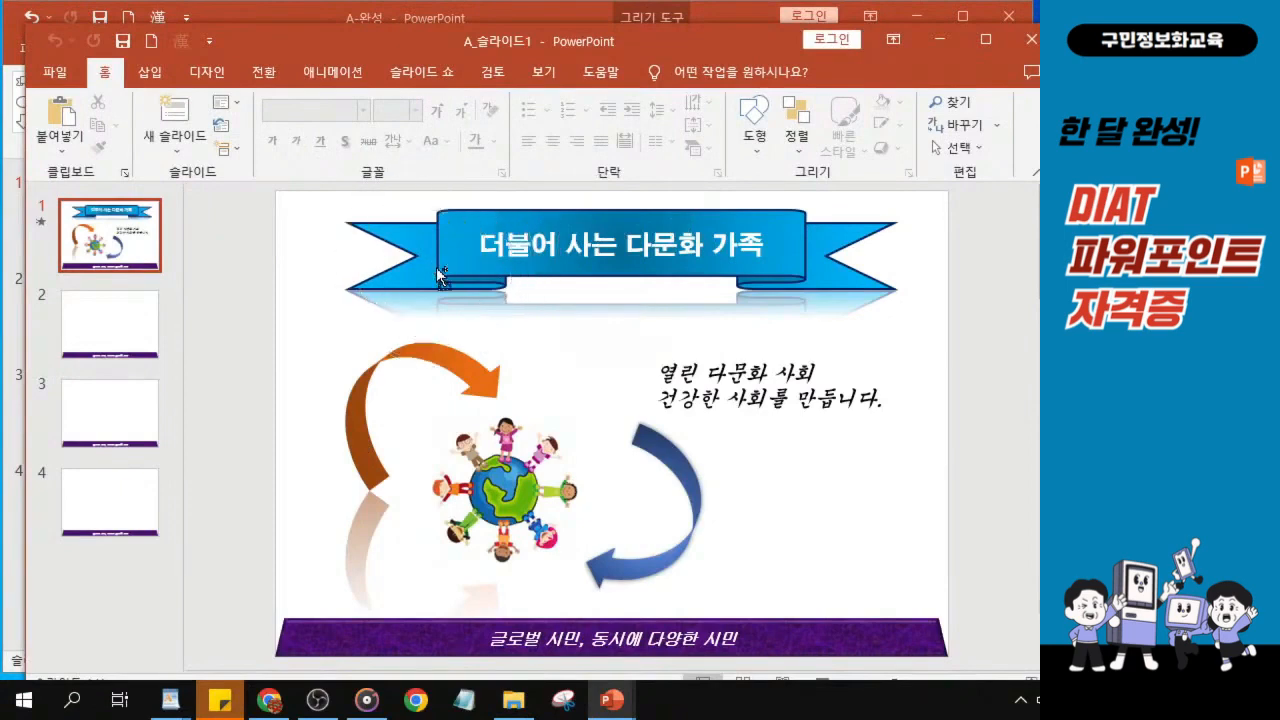
key(ctrl)
key(ctrl)
click(954, 45)
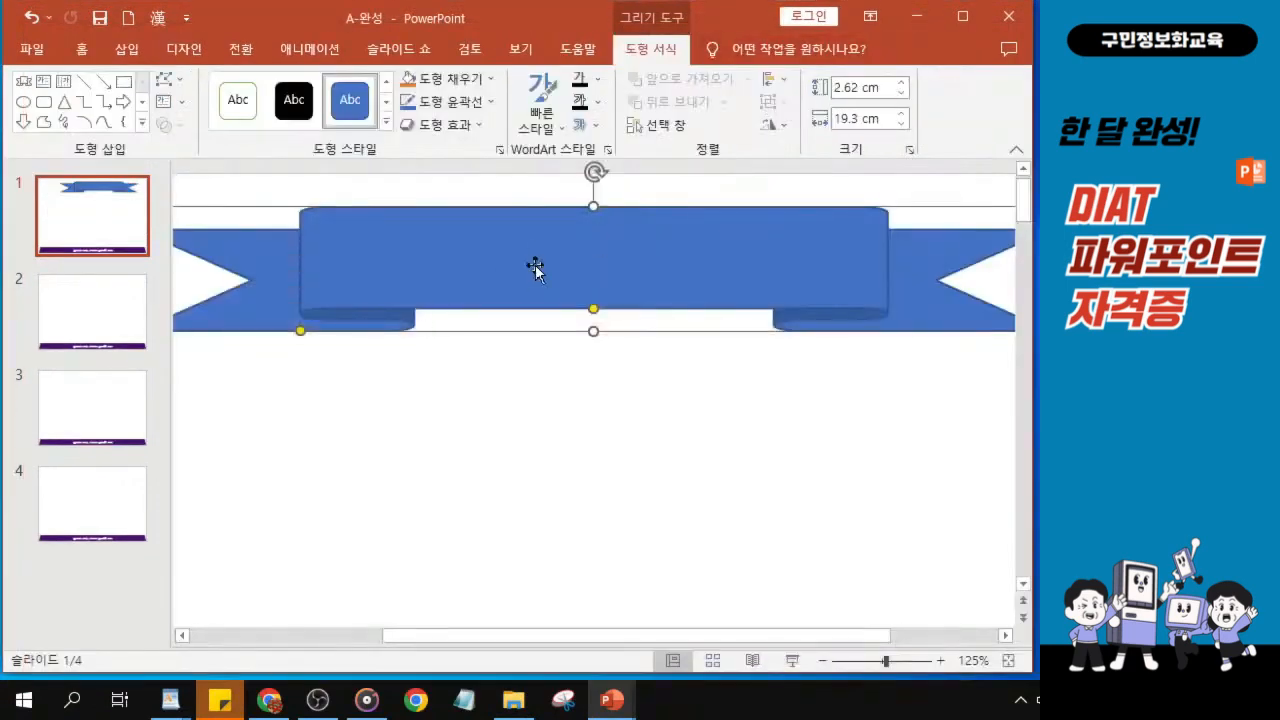
Step: Move the ribbon toward the slide's horizontal centre and widen it to about 21.11 cm
scroll(540, 293, down, 5)
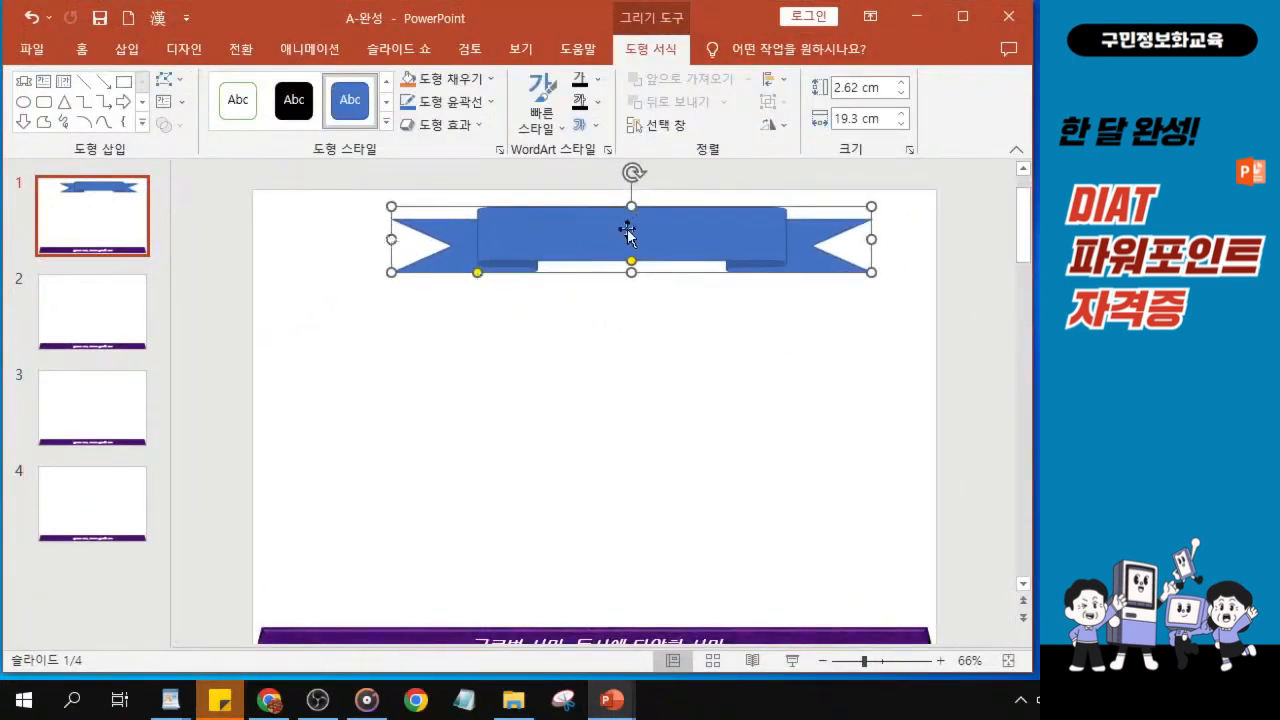
drag(631, 231, 594, 214)
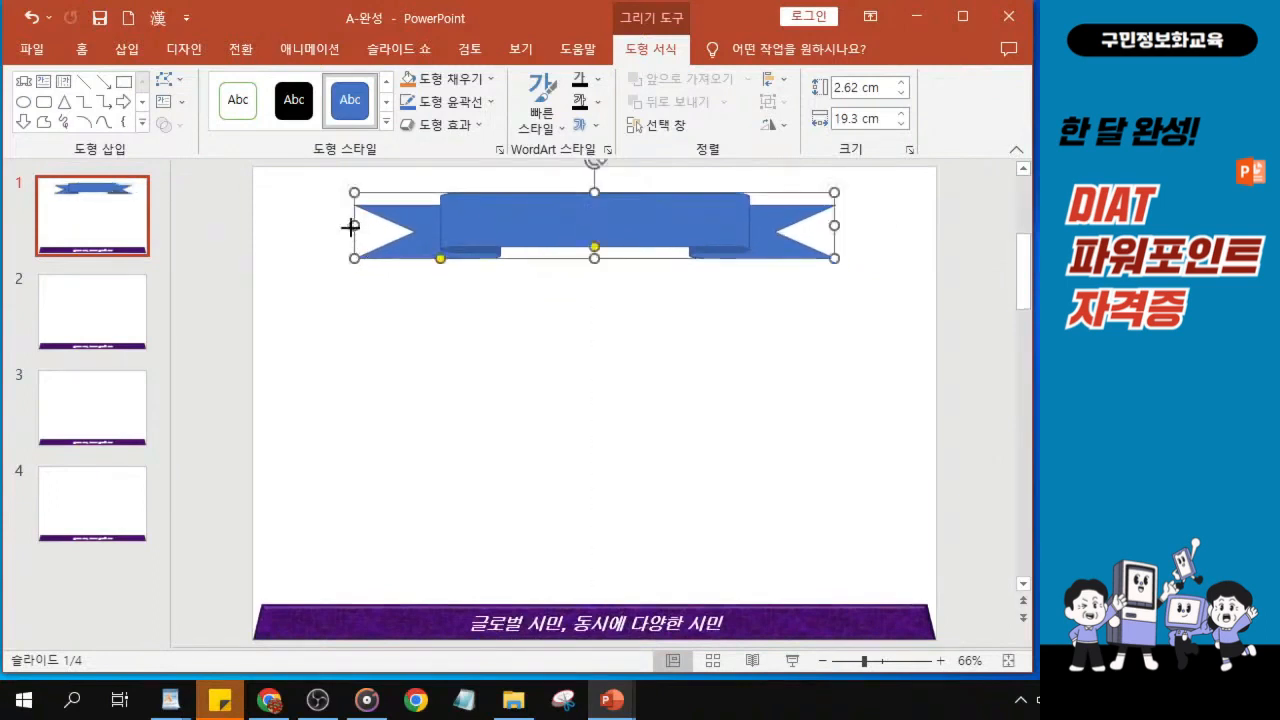
drag(350, 223, 309, 232)
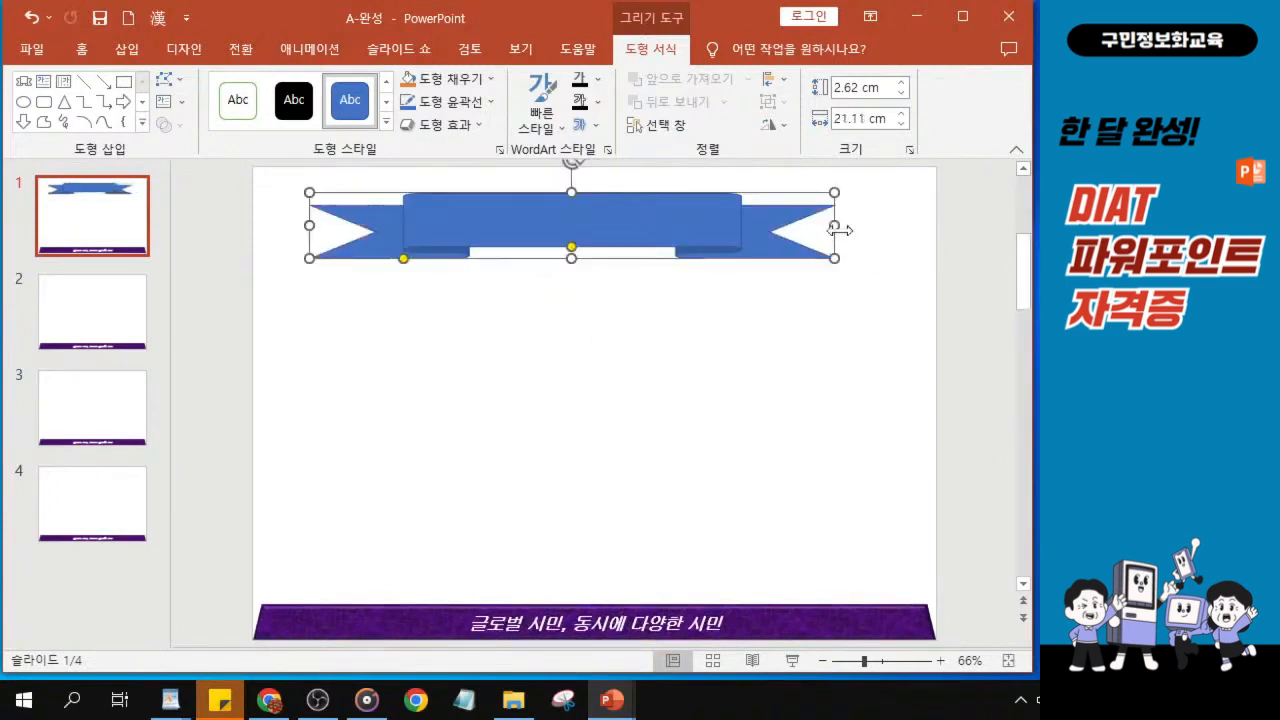
drag(641, 224, 651, 222)
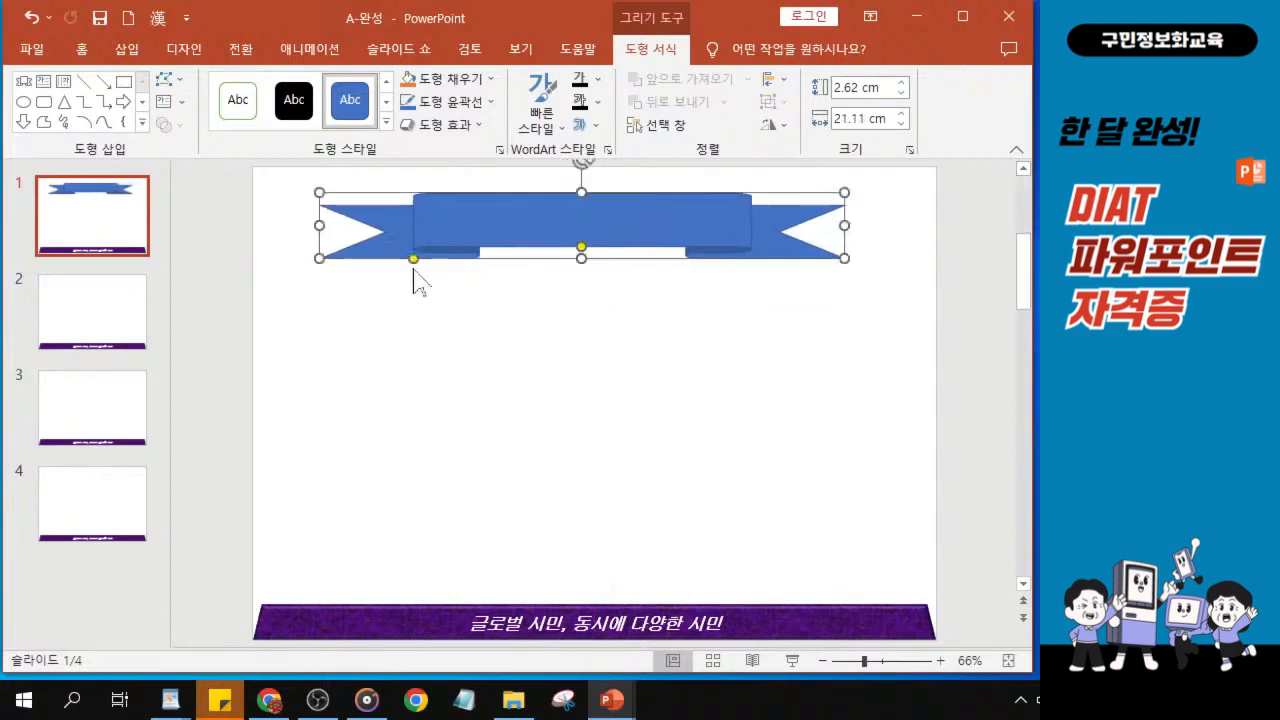
Step: Re-centre the ribbon with a slightly narrower central panel and enlarge its height to about 3.05 cm
drag(415, 259, 429, 266)
drag(672, 240, 682, 237)
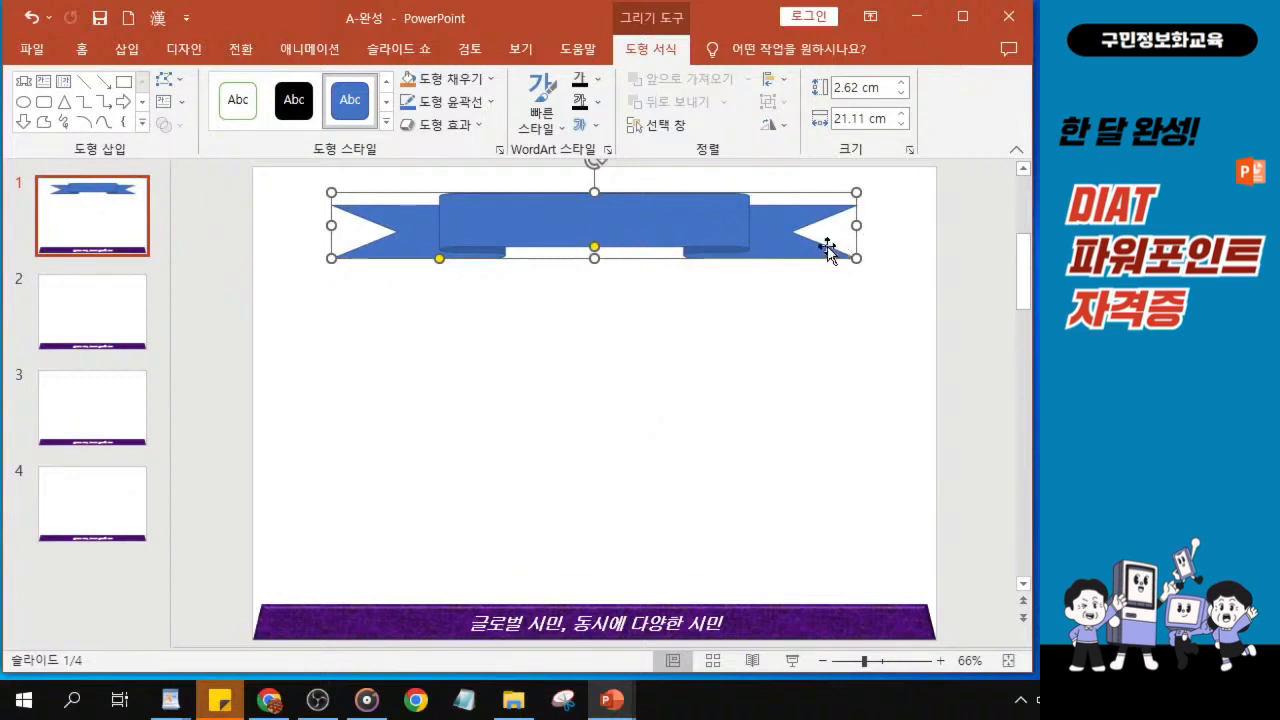
drag(594, 258, 597, 269)
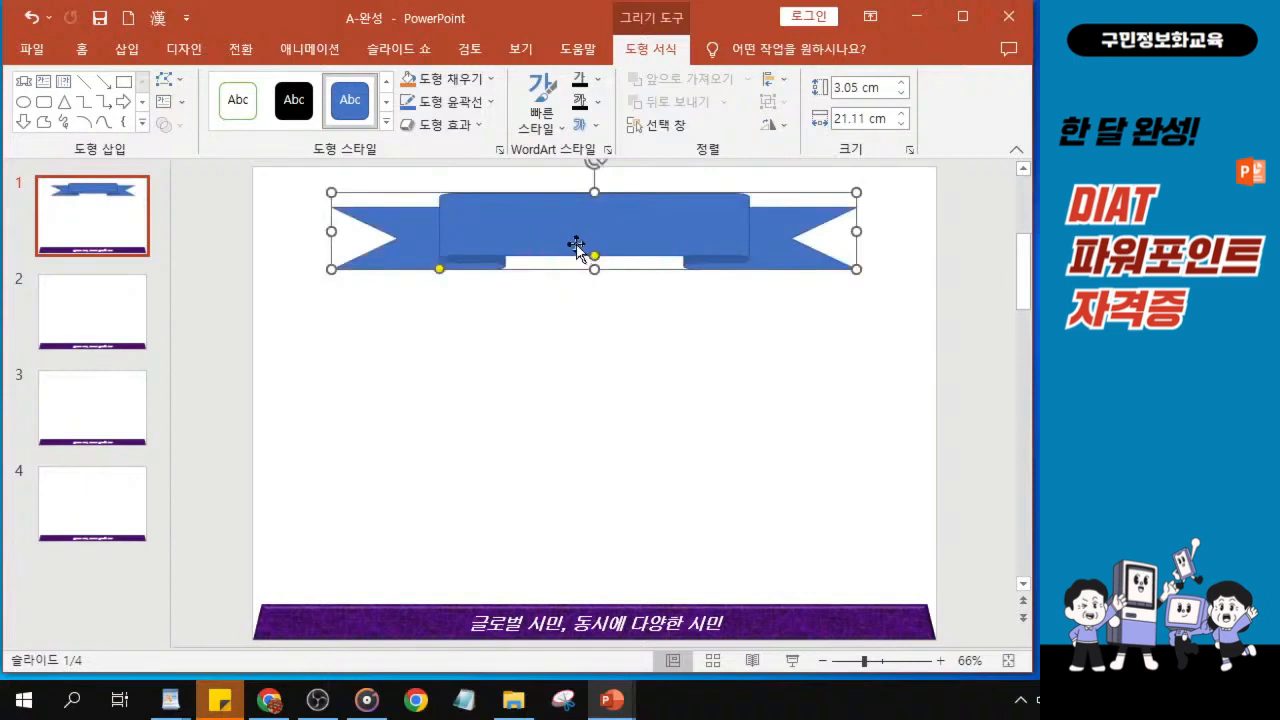
drag(595, 276, 594, 269)
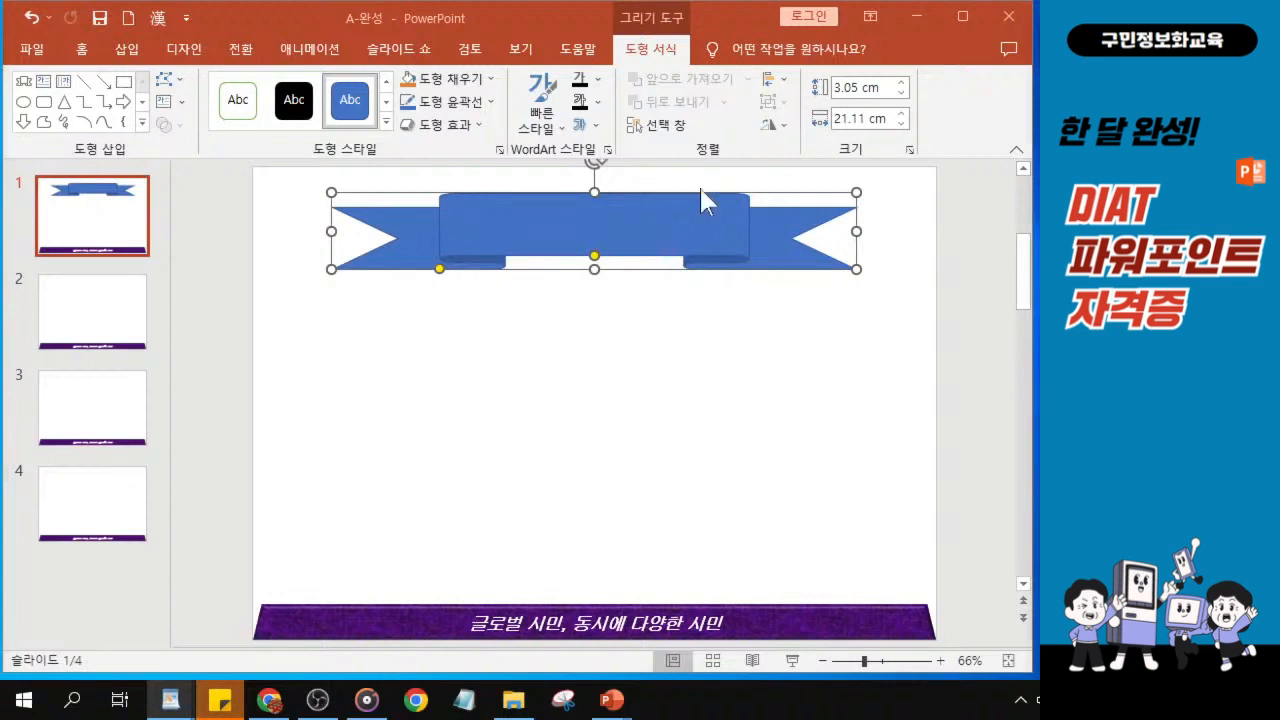
Step: Fill the ribbon shape with the standard light blue colour
click(448, 86)
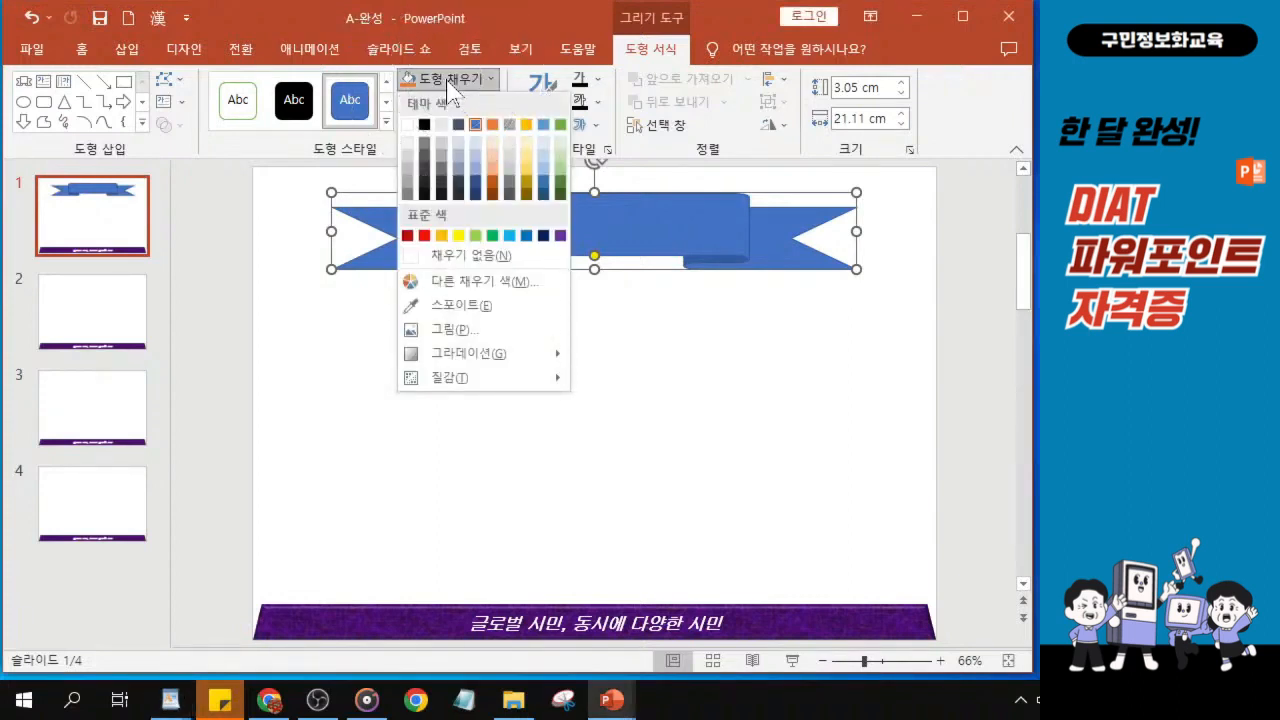
click(676, 369)
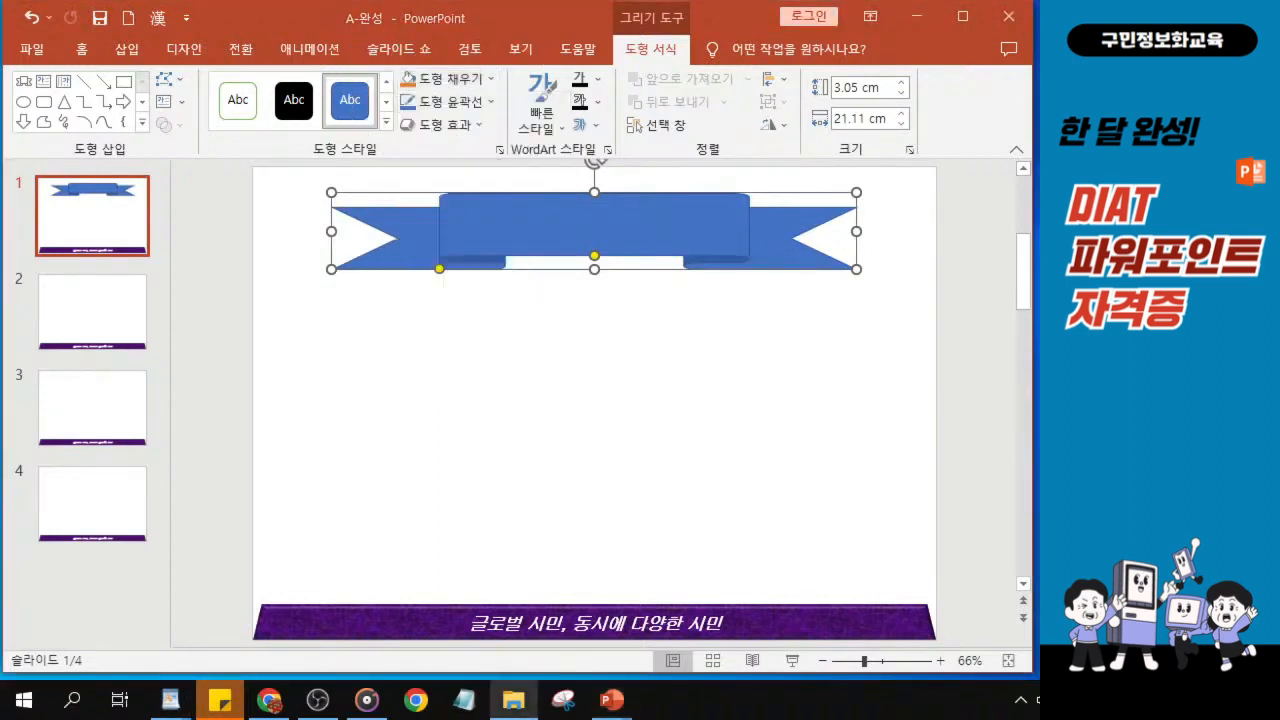
click(466, 79)
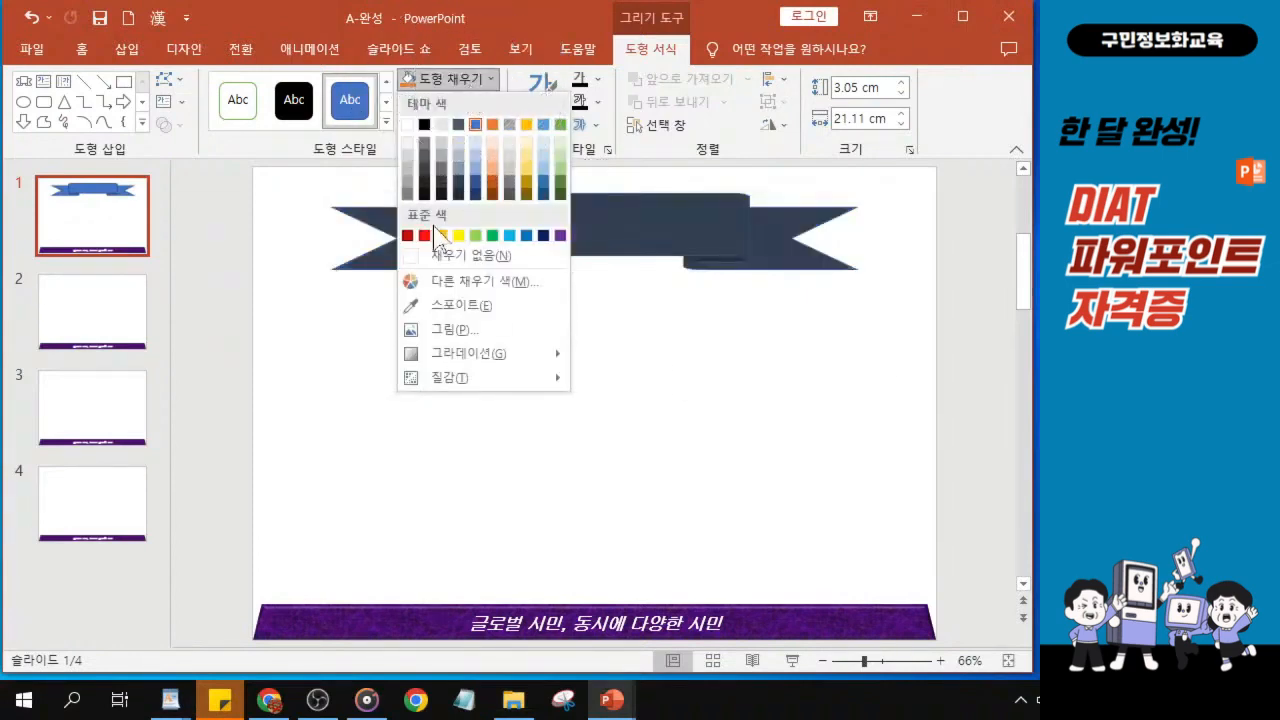
click(510, 237)
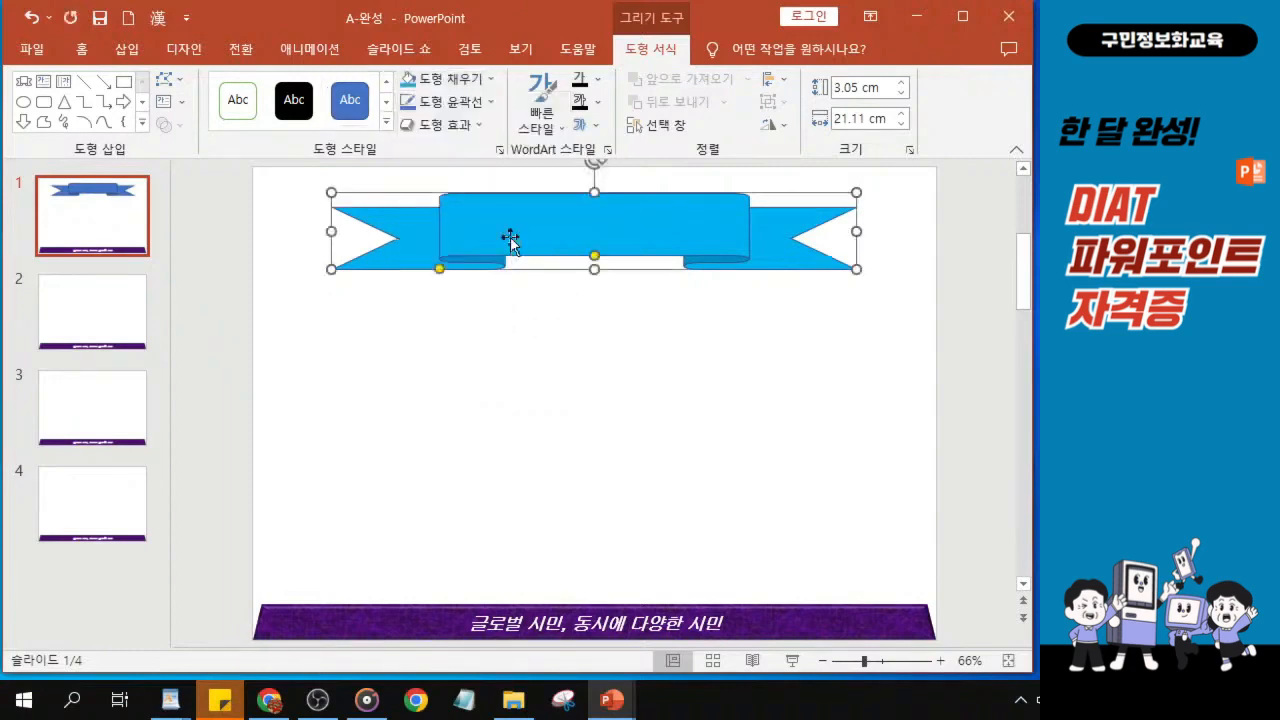
Step: Apply the dark gradient variation radiating from the centre to the ribbon's light blue fill
click(459, 82)
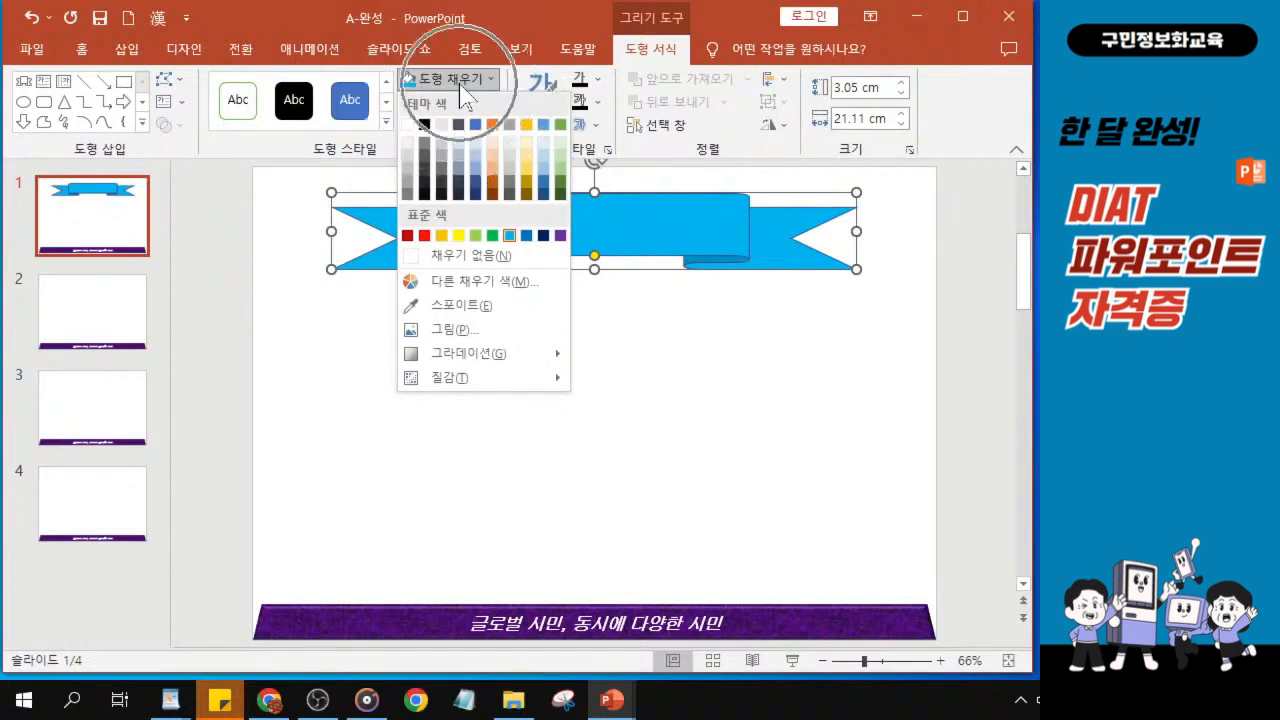
click(493, 360)
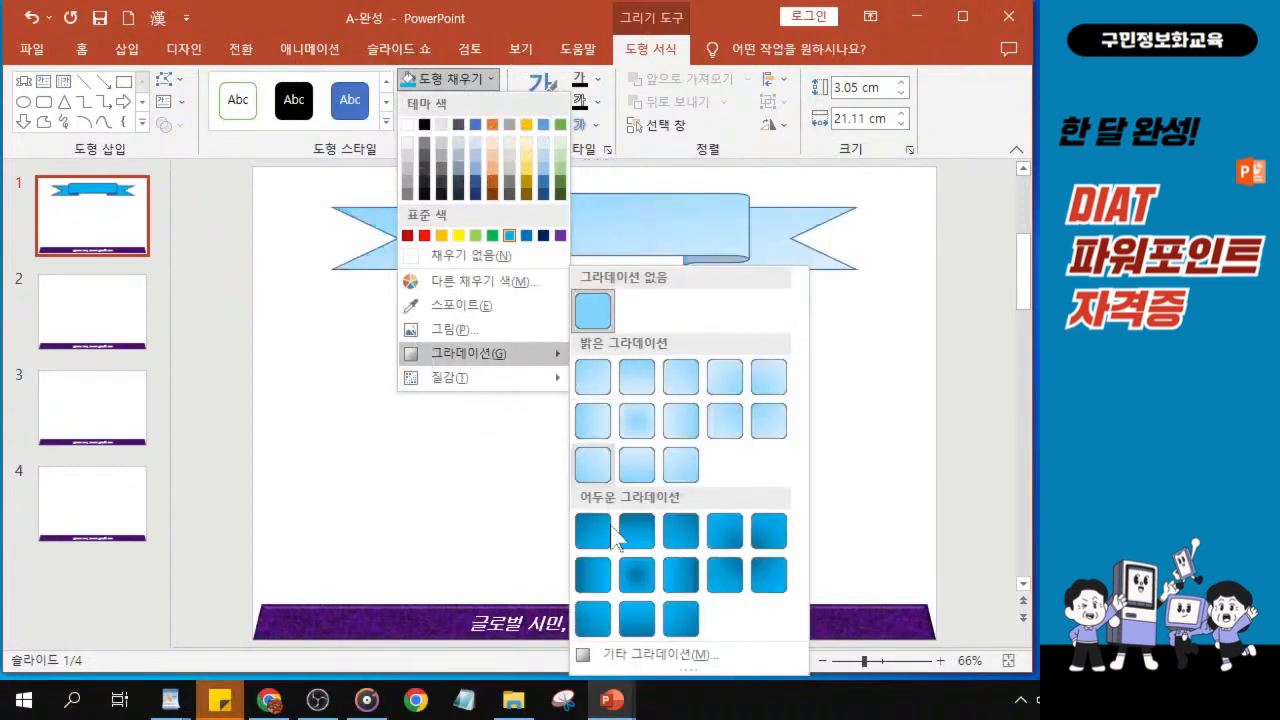
click(637, 582)
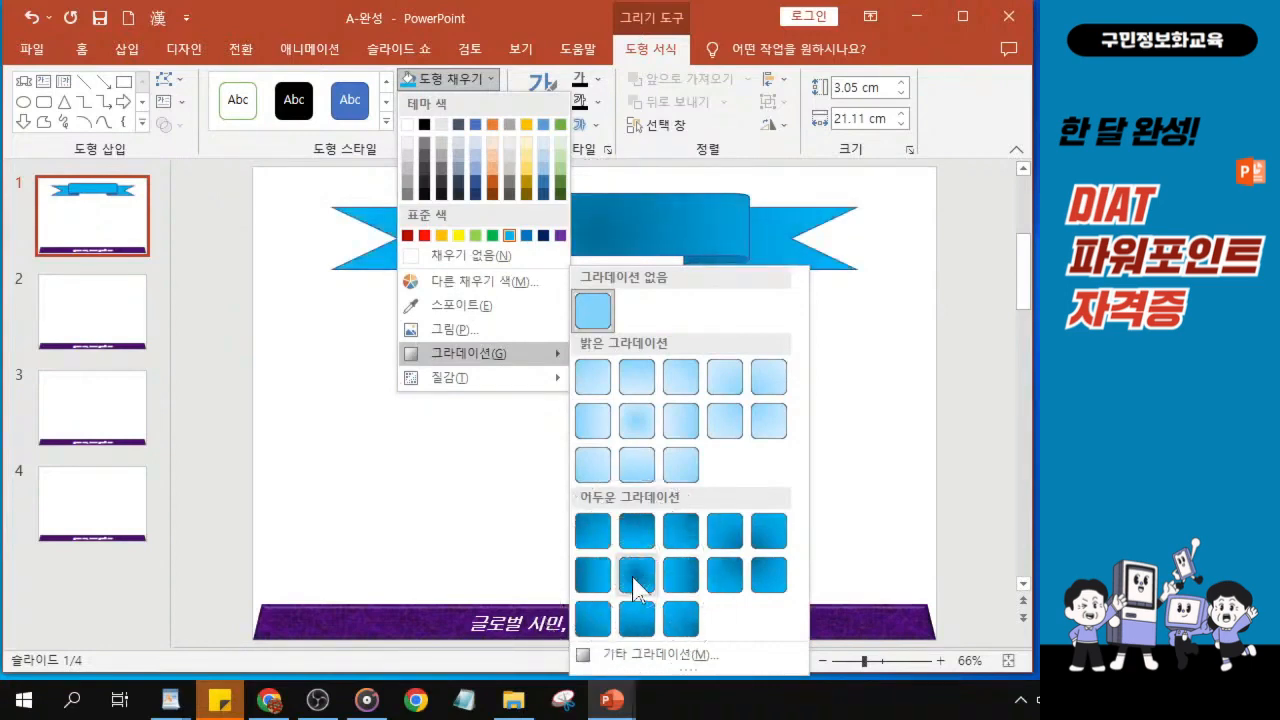
click(637, 583)
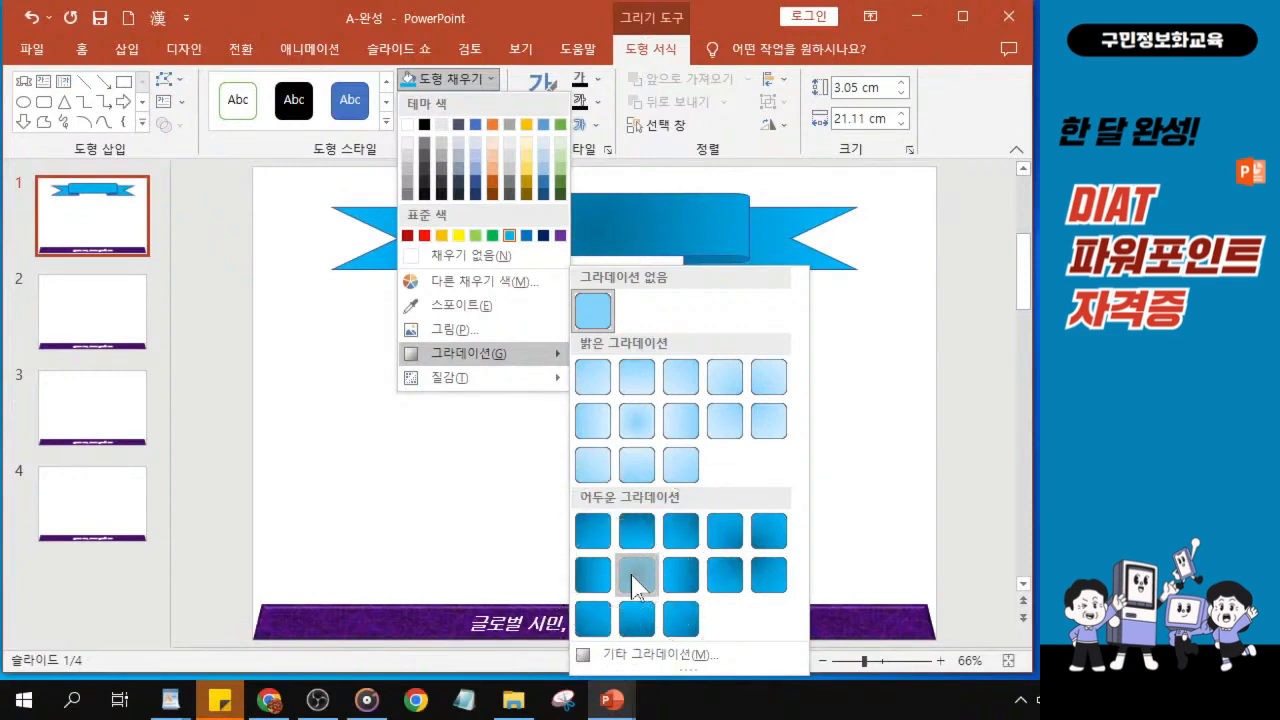
click(636, 575)
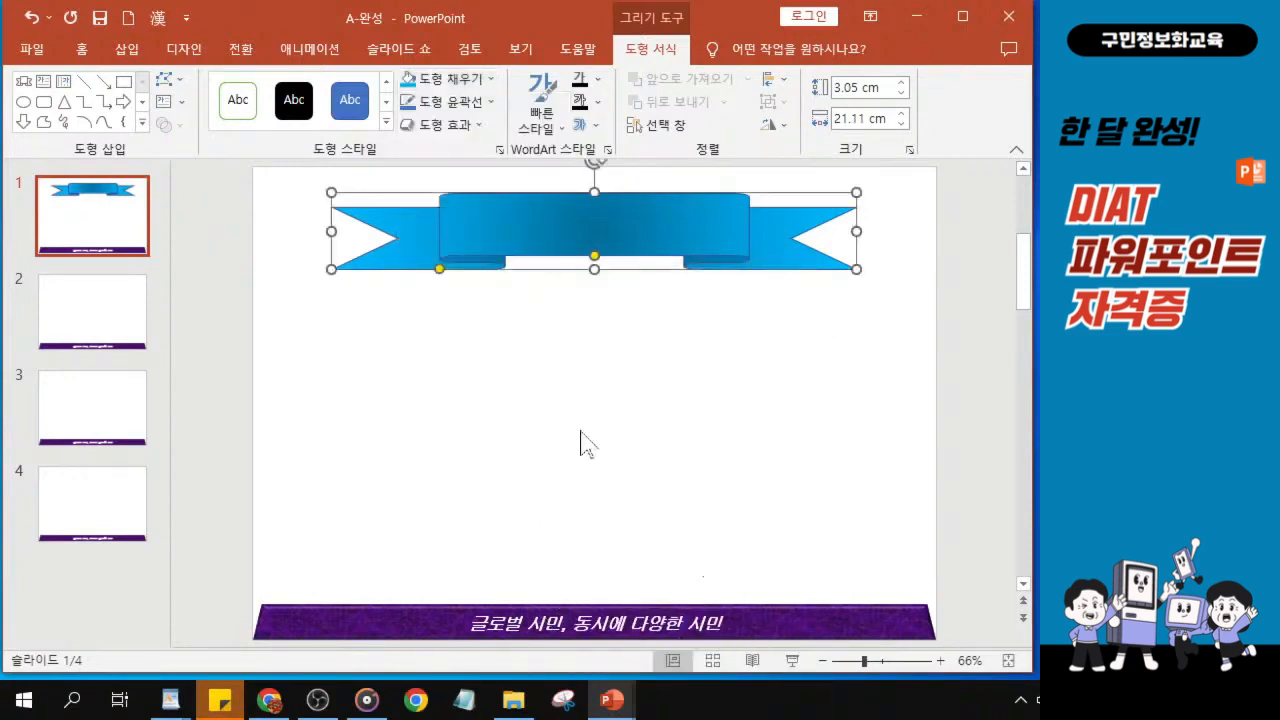
click(1120, 300)
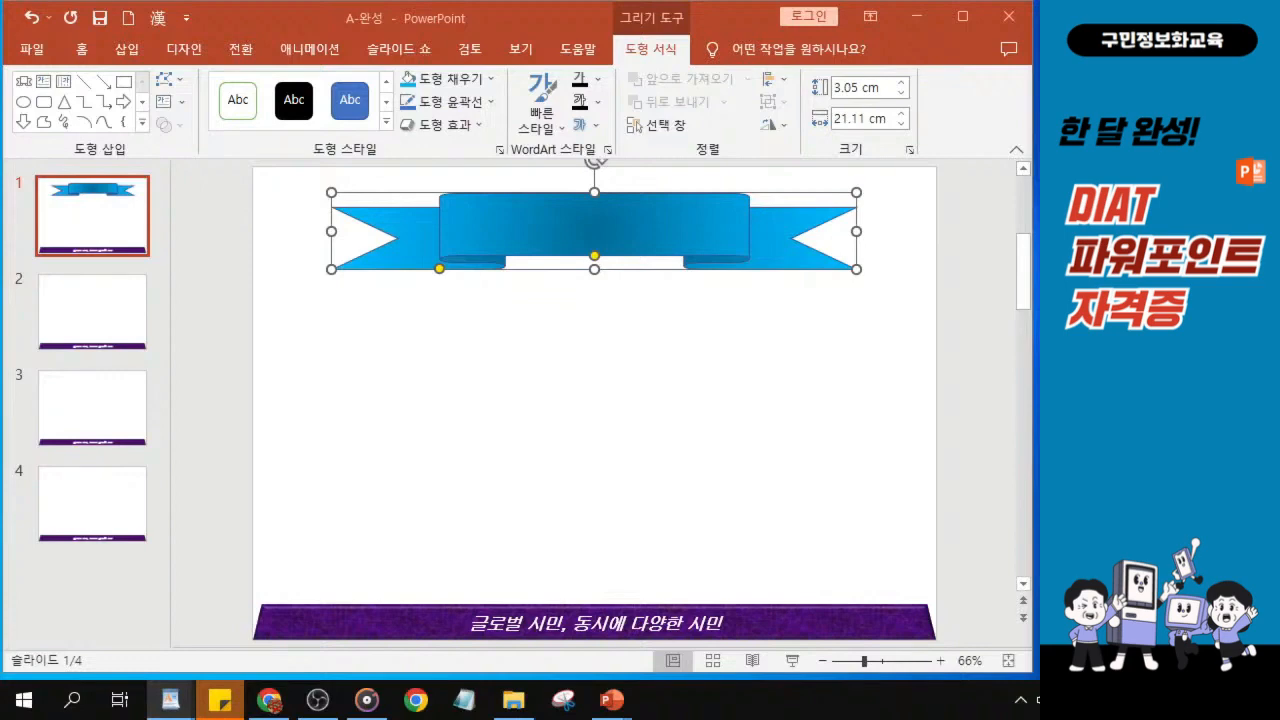
Step: Set the ribbon's outline to the standard dark blue colour with a width of 2.5 pt
click(445, 104)
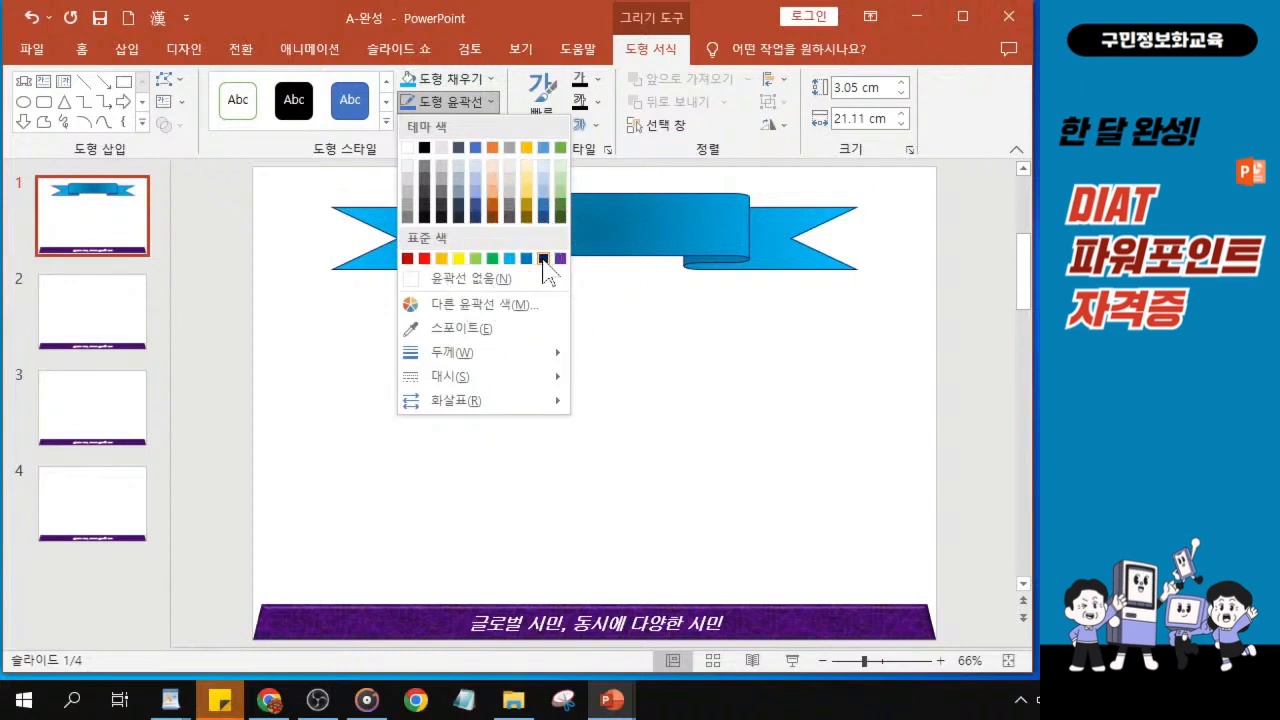
click(543, 259)
click(471, 106)
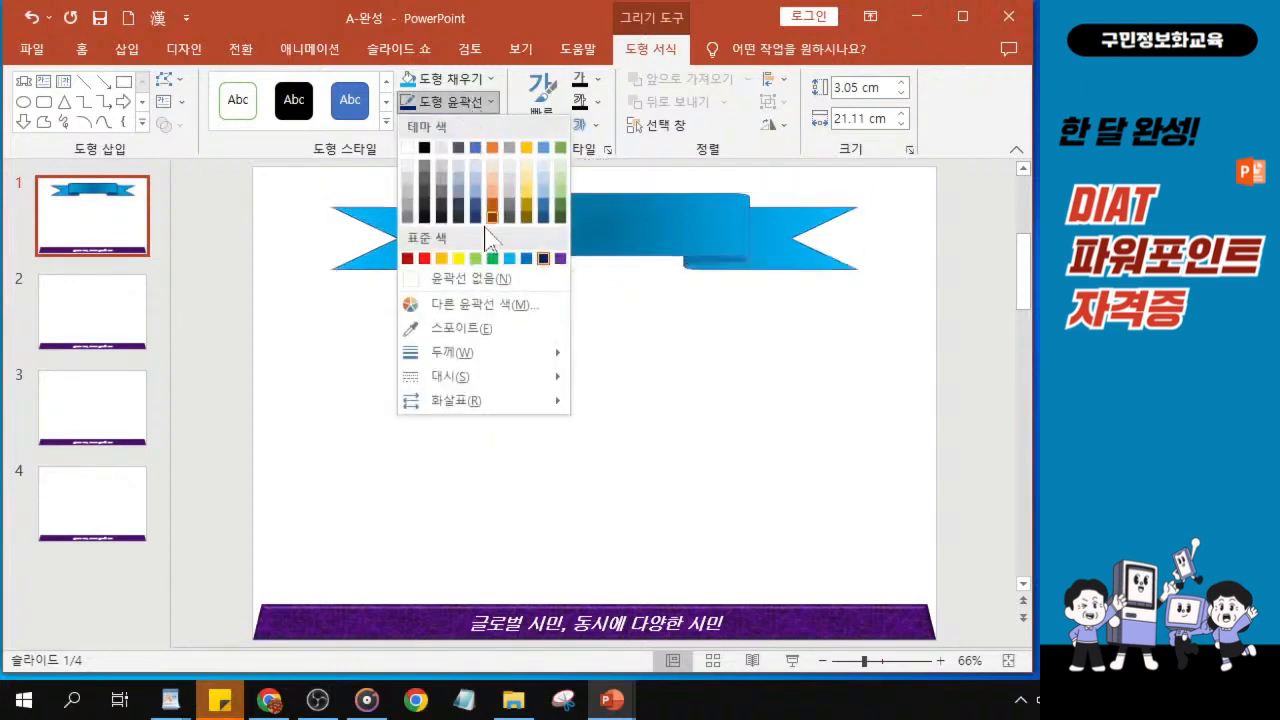
click(470, 358)
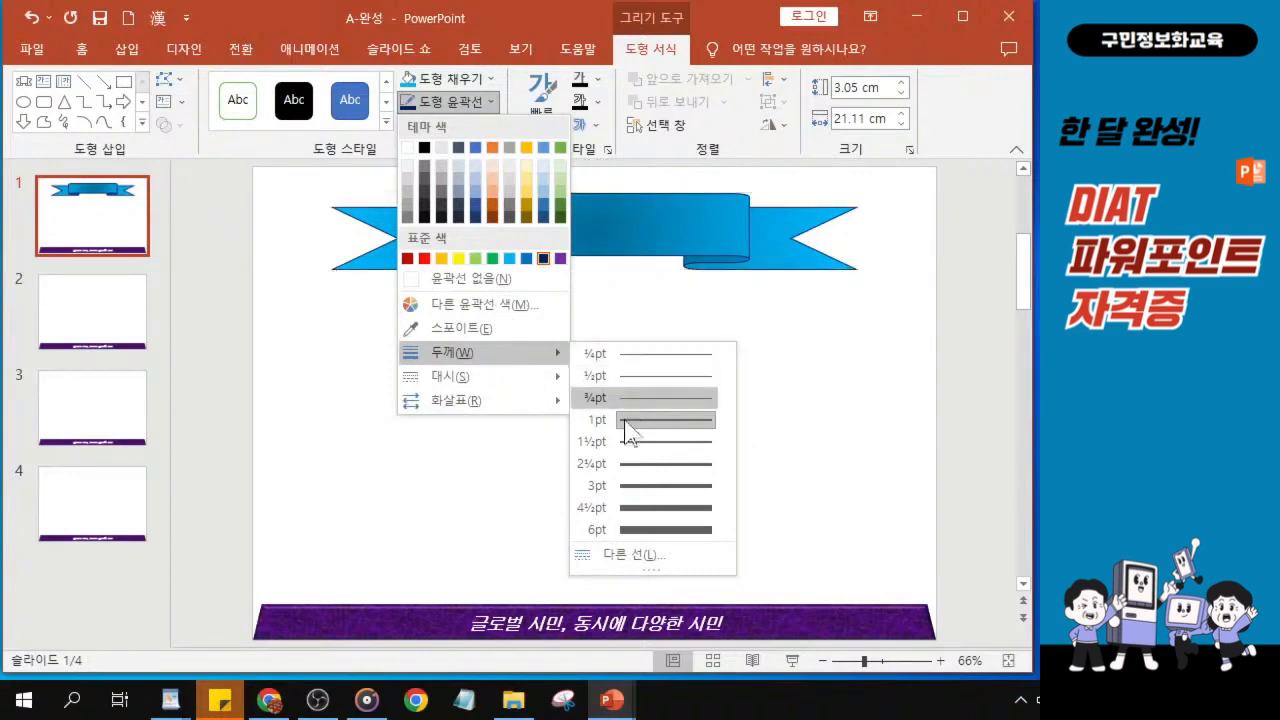
click(643, 470)
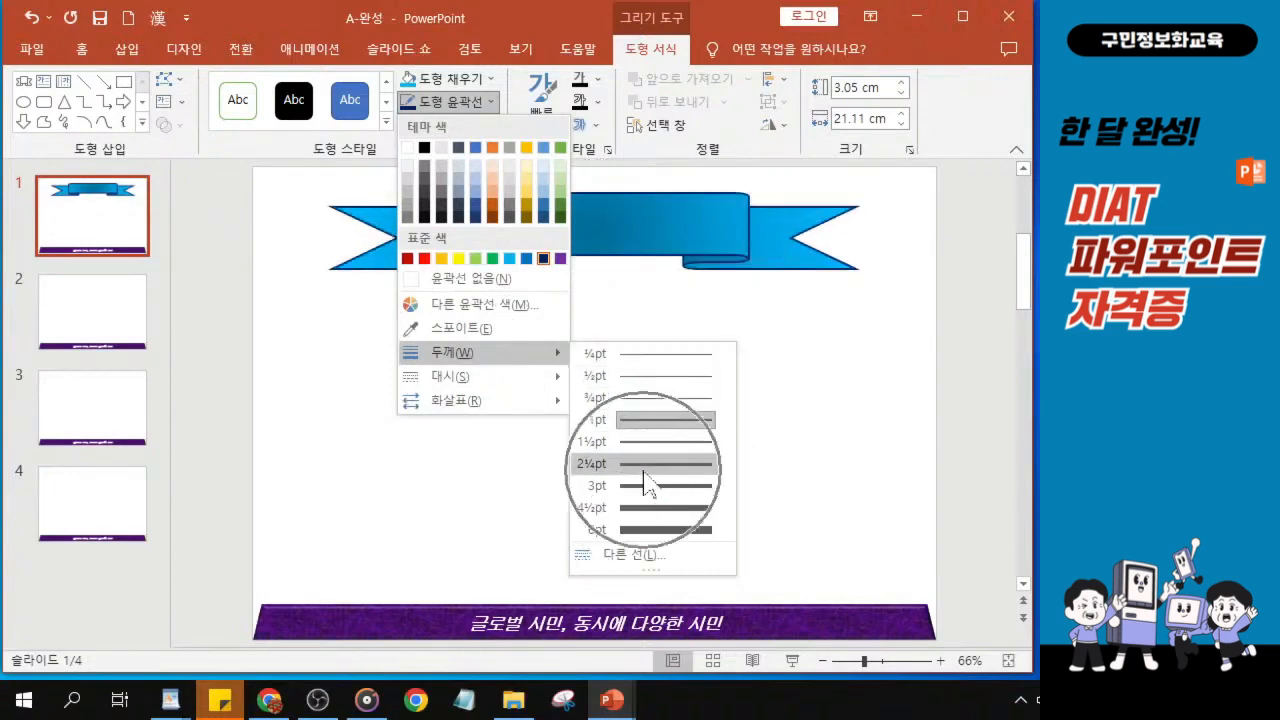
click(645, 560)
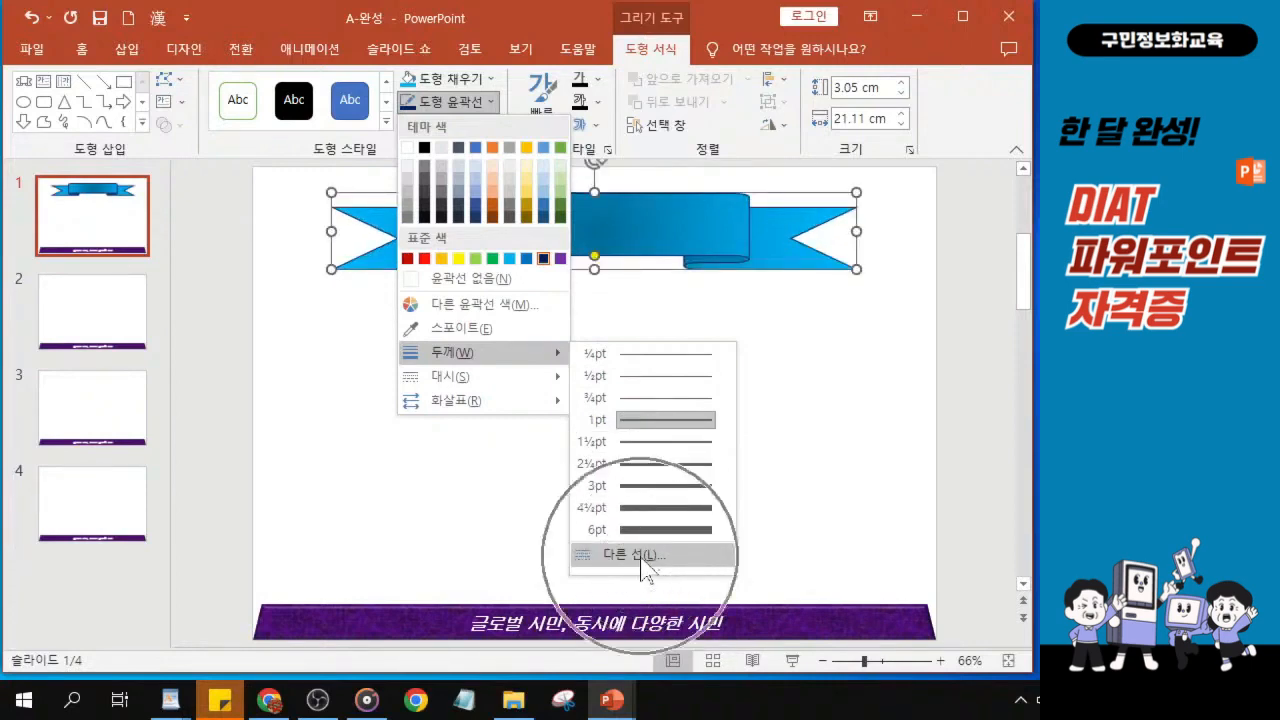
key(ctrl)
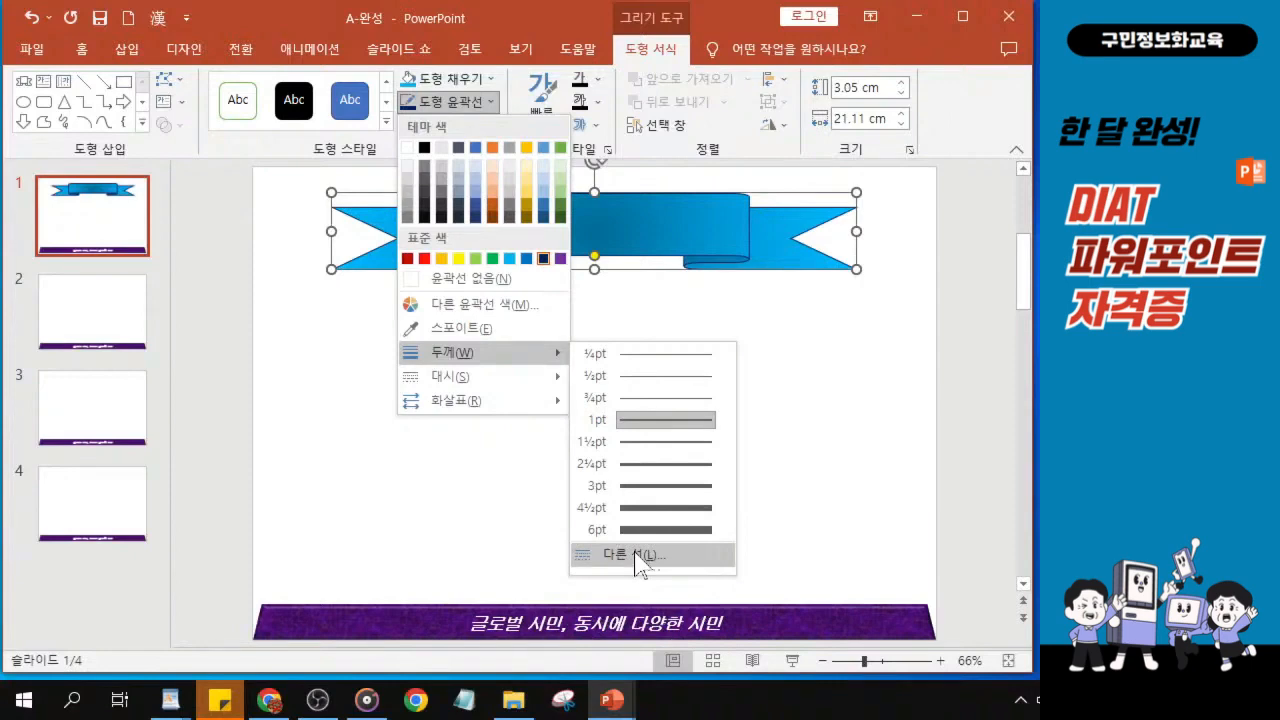
click(636, 553)
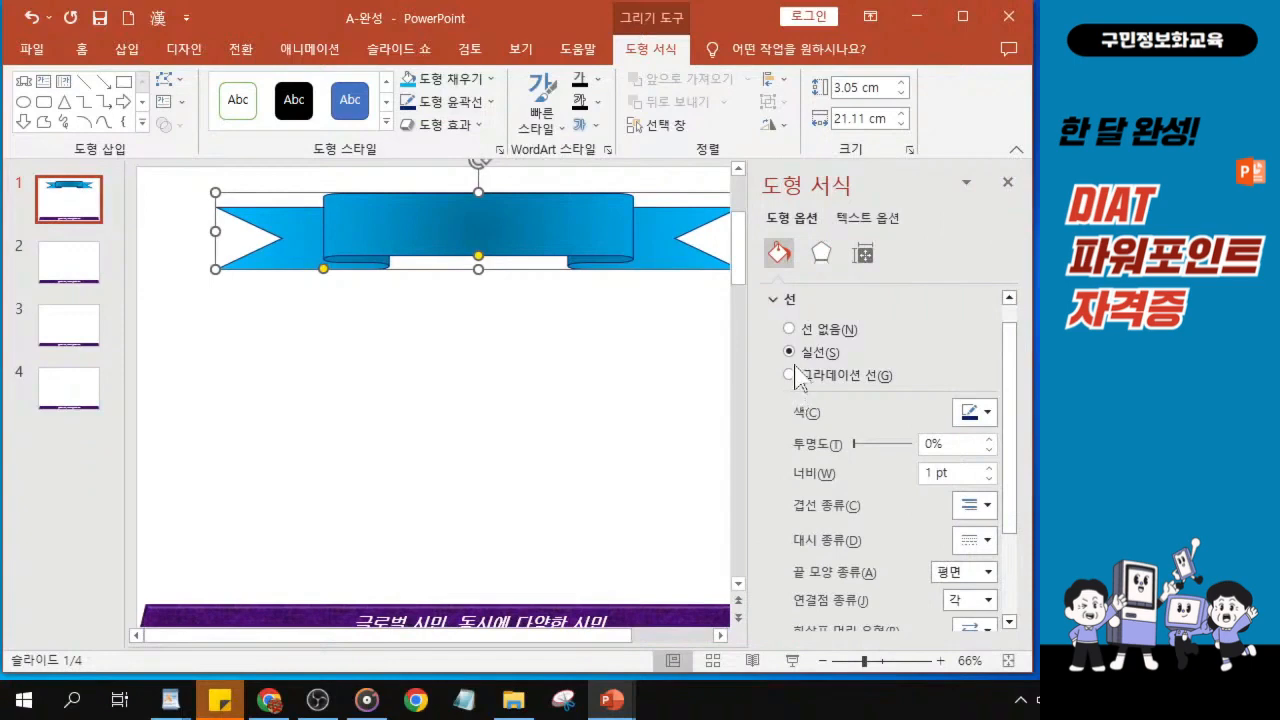
key(ctrl)
key(ctrl)
key(ctrl)
click(941, 473)
key(BackSpace)
text(2.5)
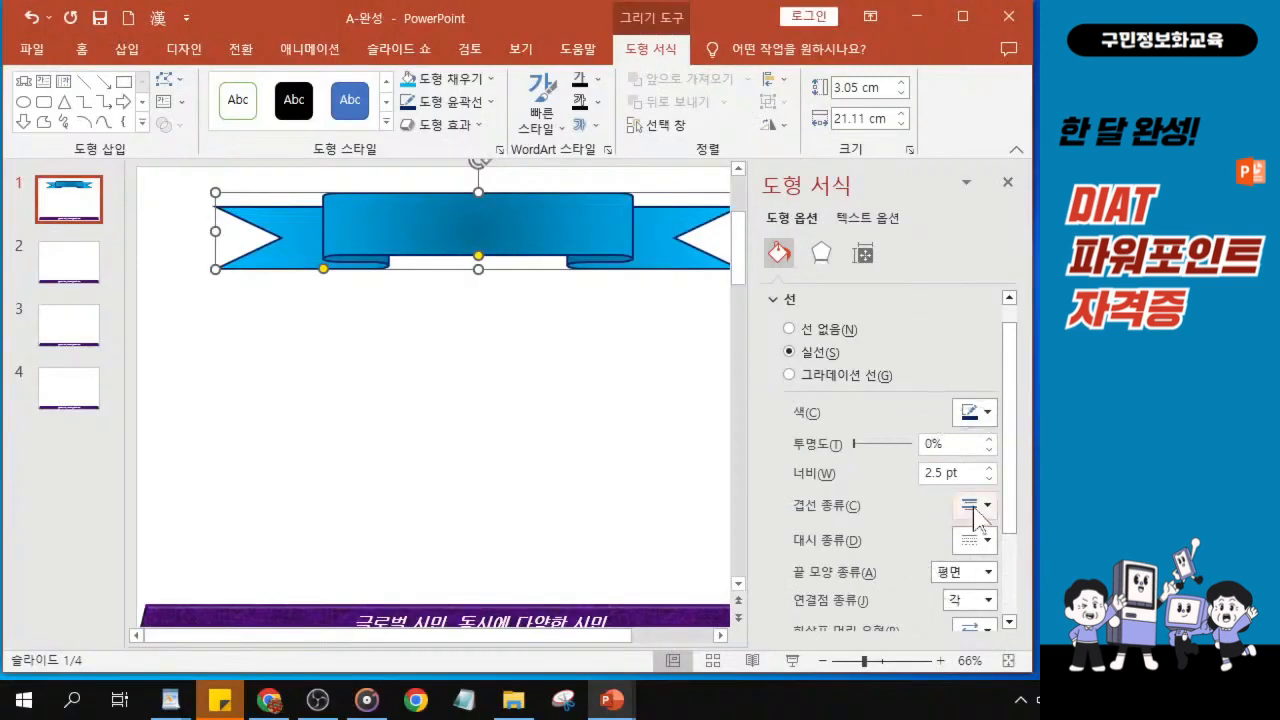
Step: Review the compound line types for the ribbon's outline, including the simple style (단순형)
click(857, 531)
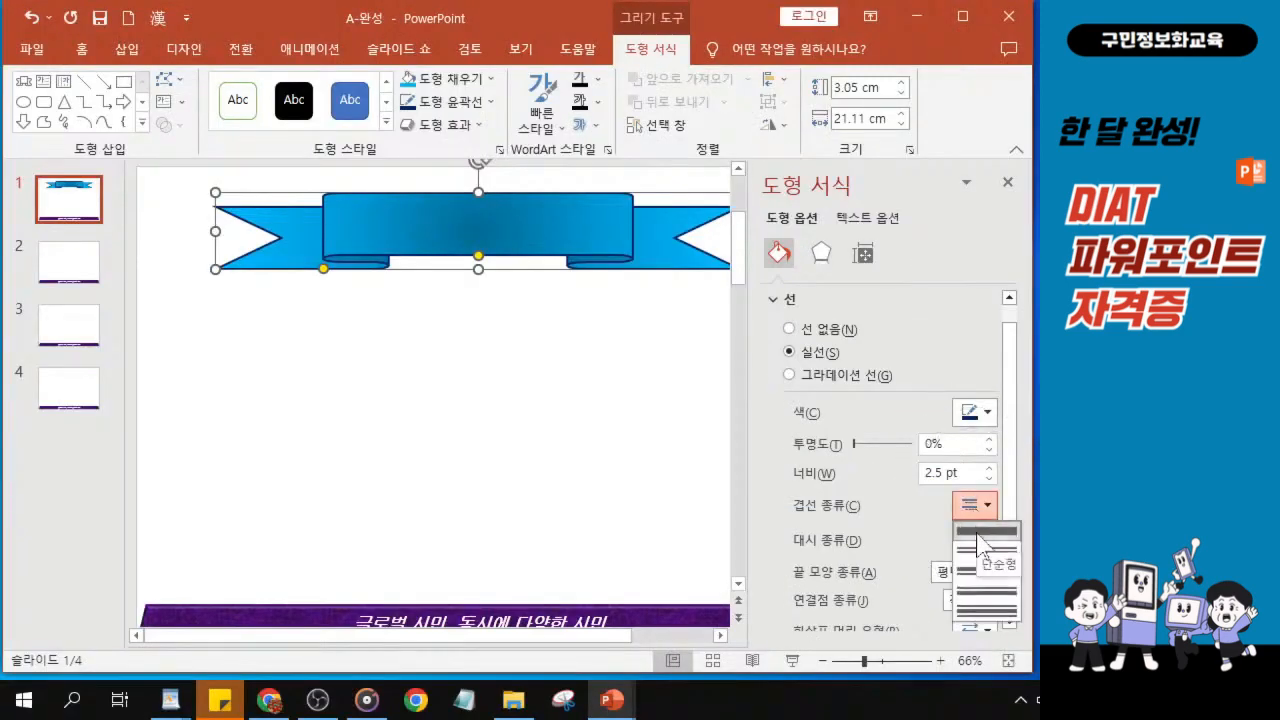
key(ctrl)
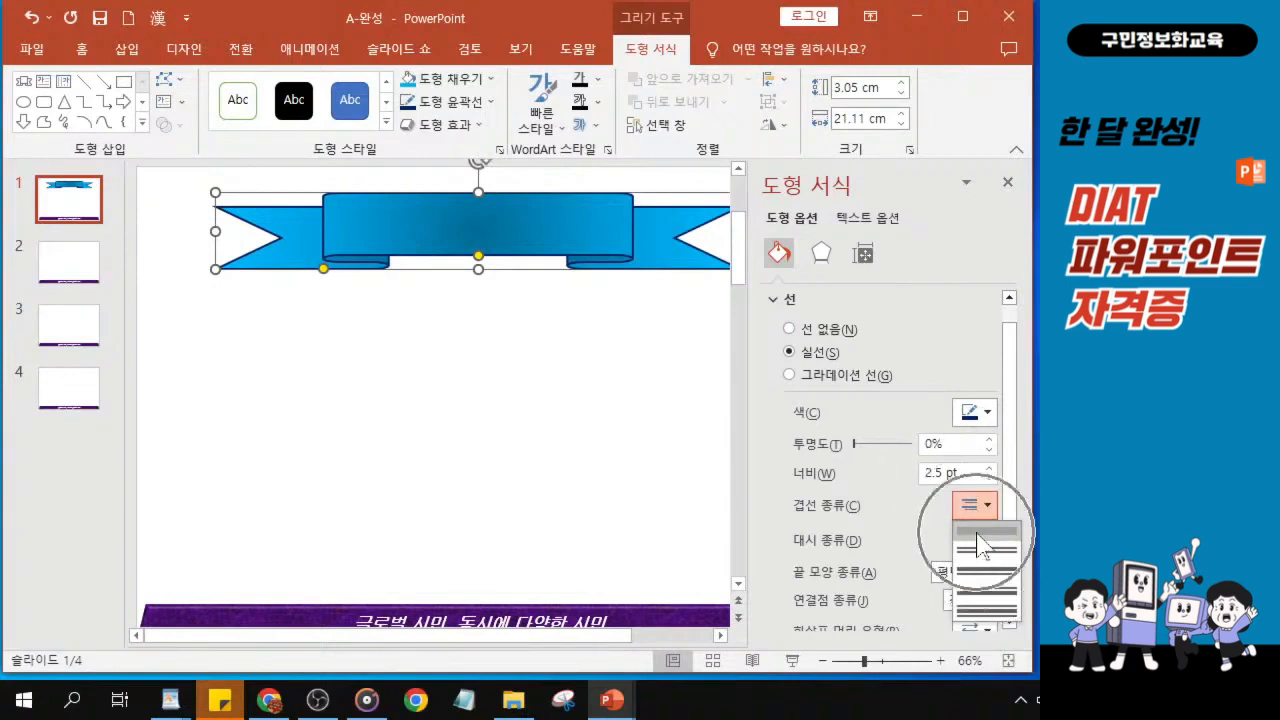
key(ctrl)
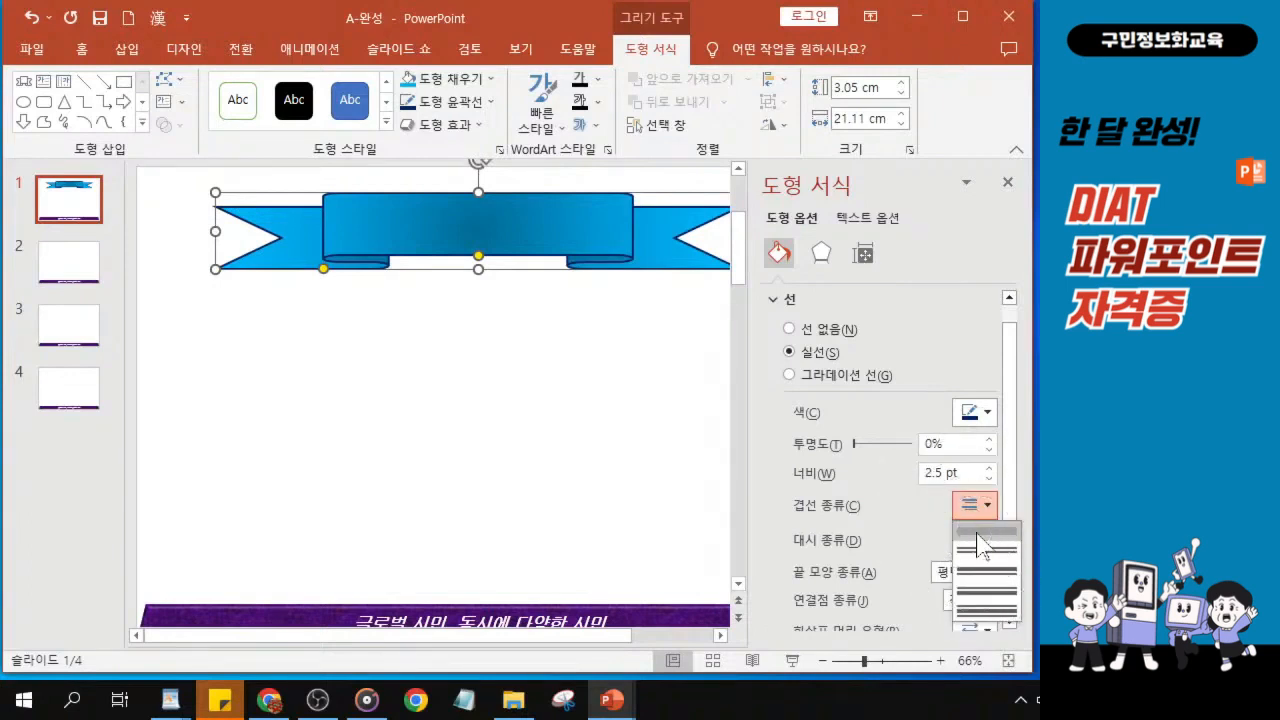
key(ctrl)
key(ctrl)
key(ctrl)
click(986, 507)
key(ctrl)
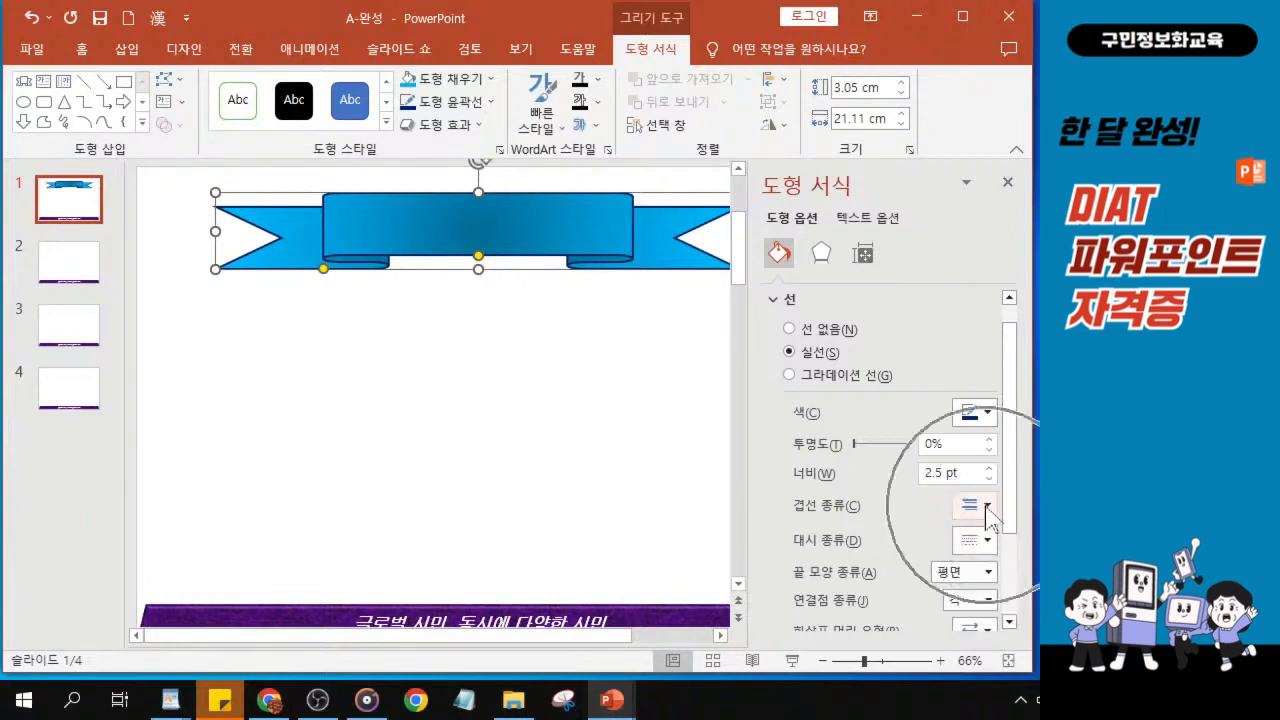
key(ctrl)
key(ctrl)
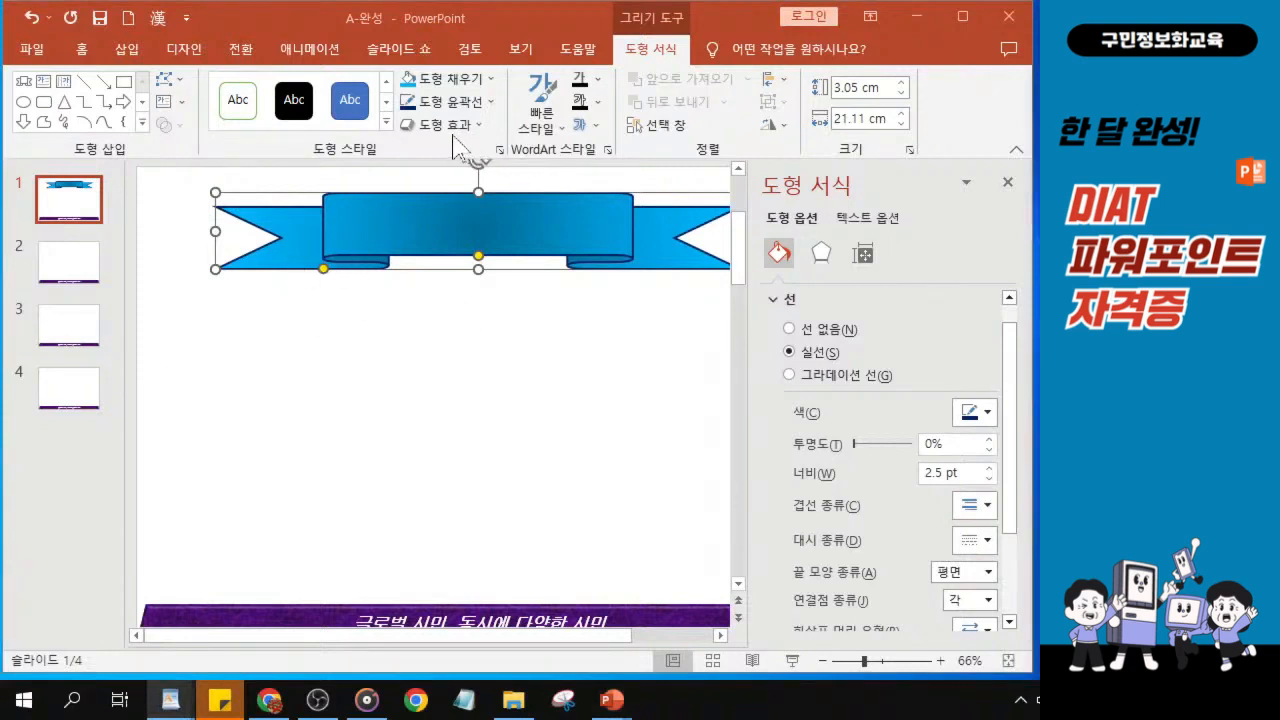
key(ctrl)
key(ctrl)
key(ctrl)
key(ctrl)
key(ctrl)
key(ctrl)
key(ctrl)
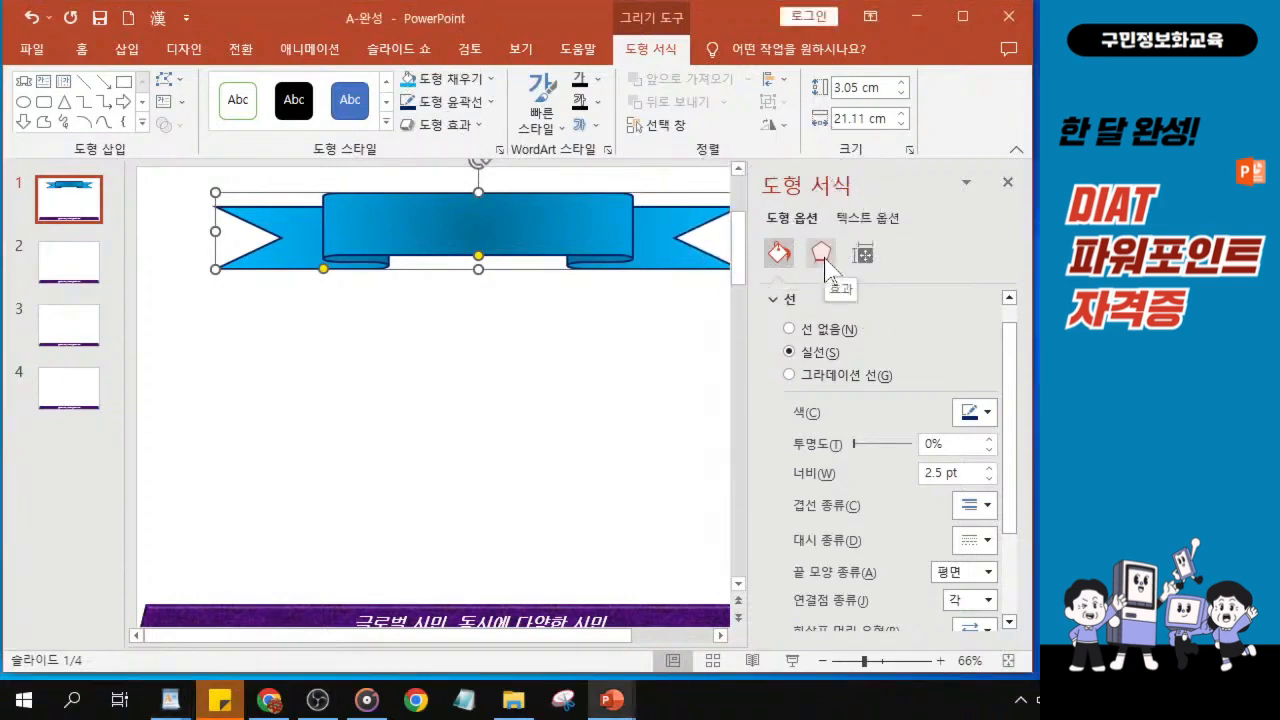
key(ctrl)
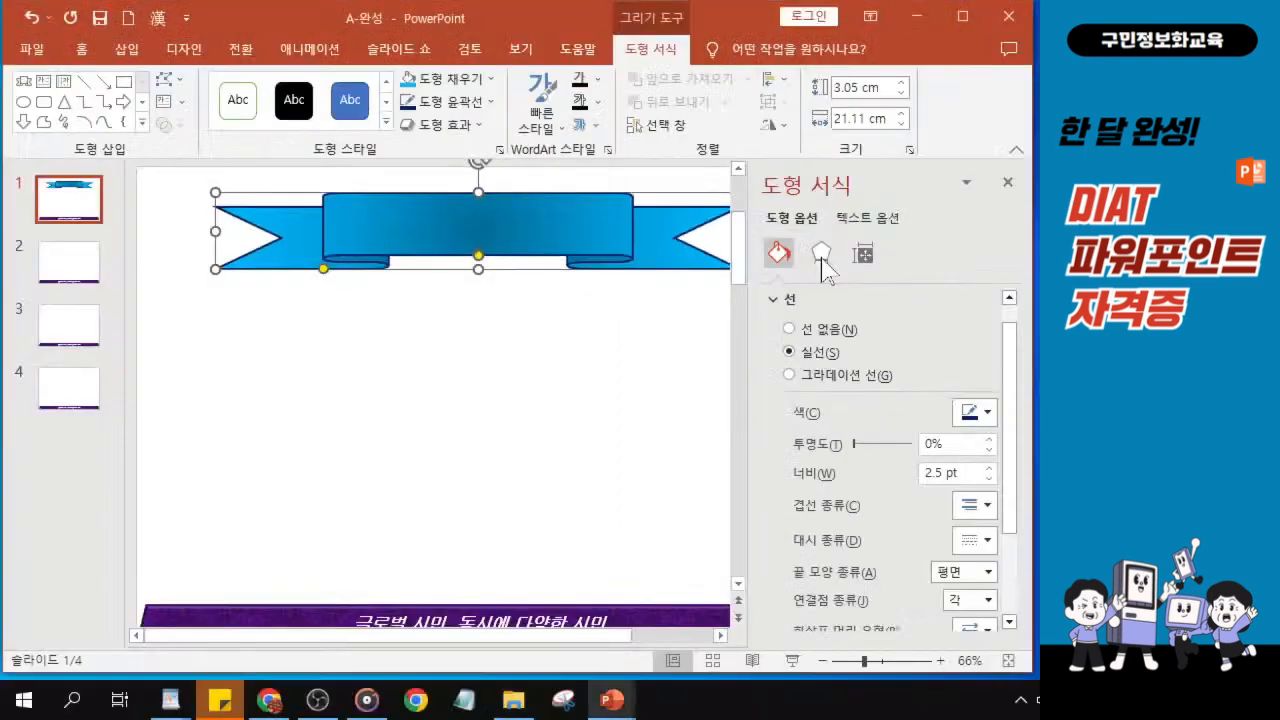
Step: Apply the first reflection variation (반사 변형) to the ribbon shape and close the shape formatting pane
click(818, 250)
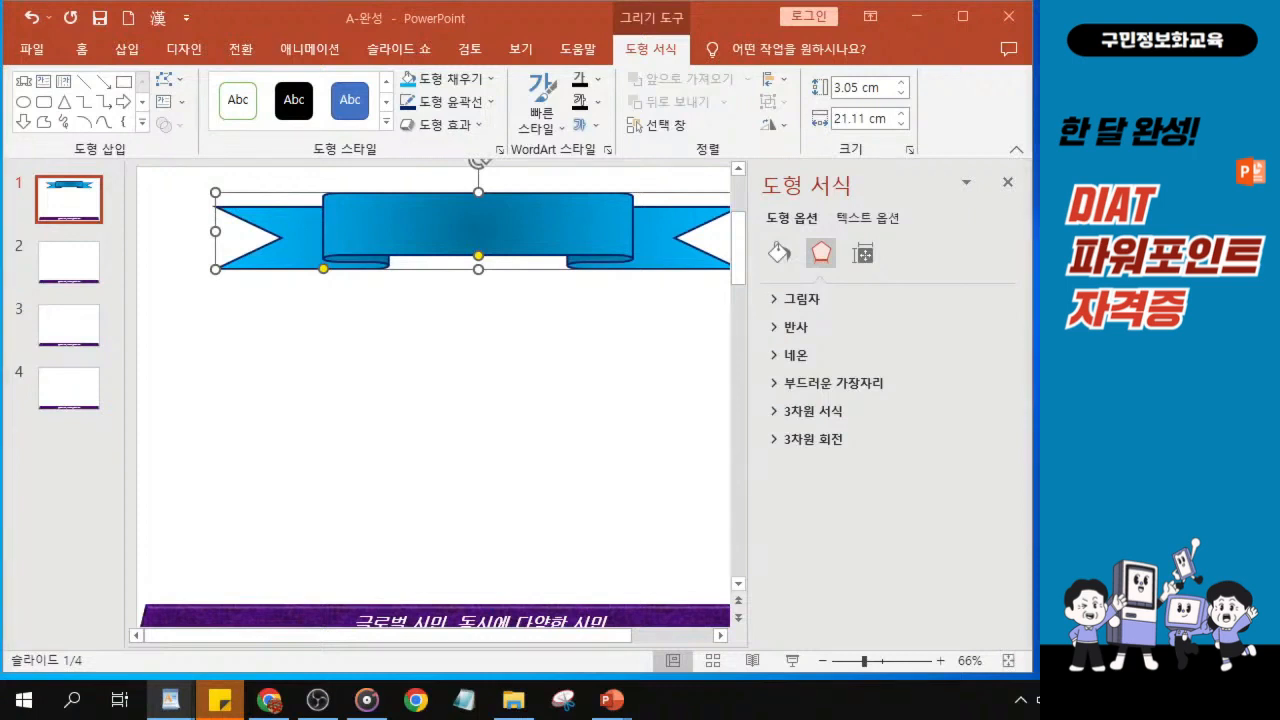
click(772, 330)
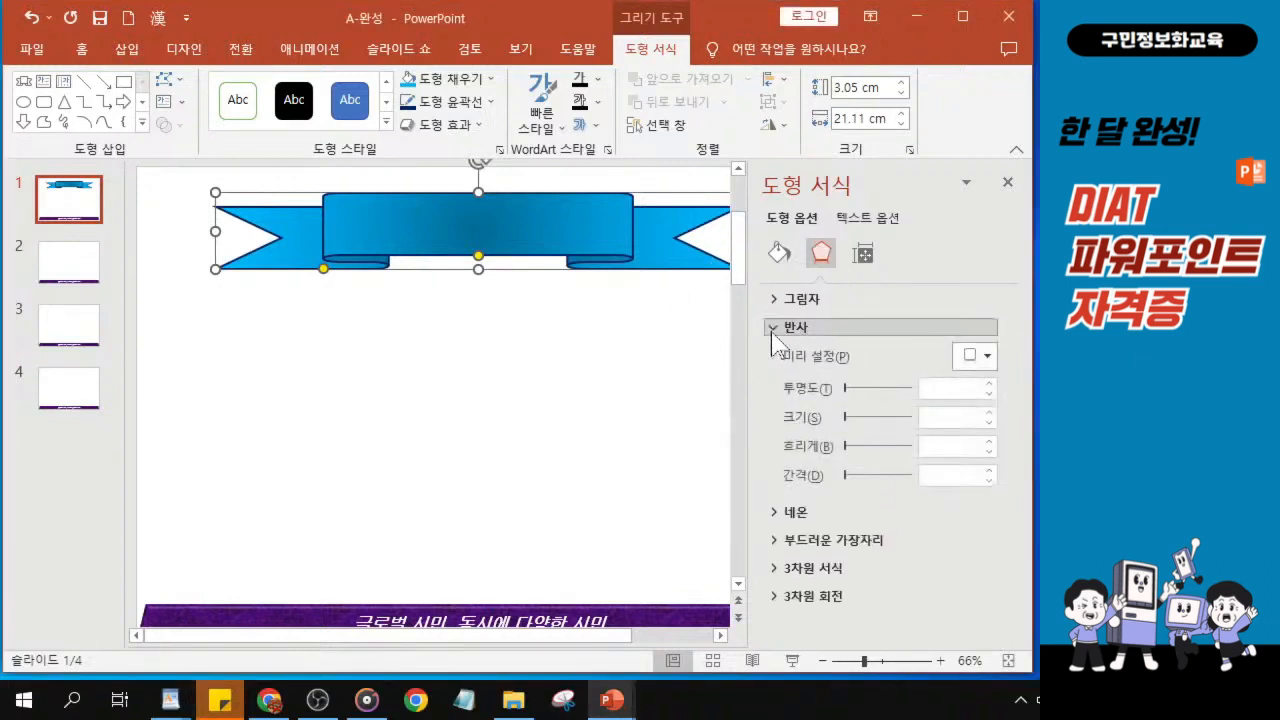
click(977, 358)
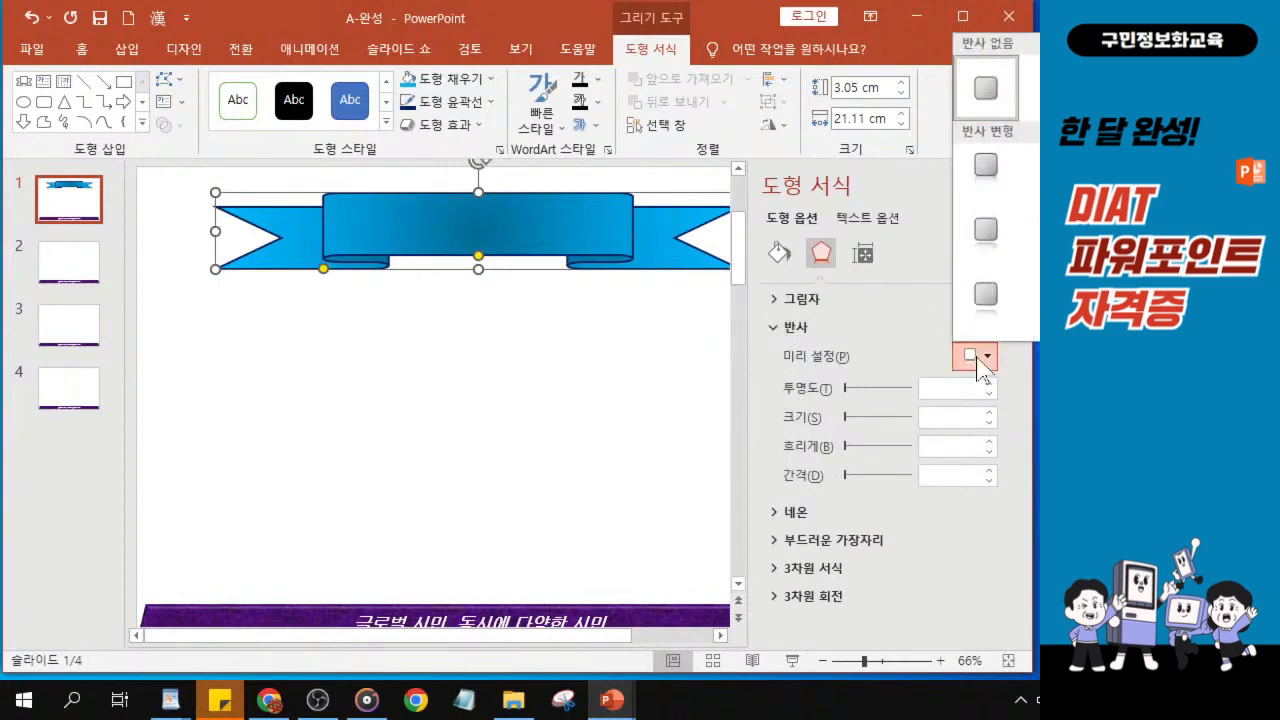
key(Escape)
drag(482, 26, 190, 26)
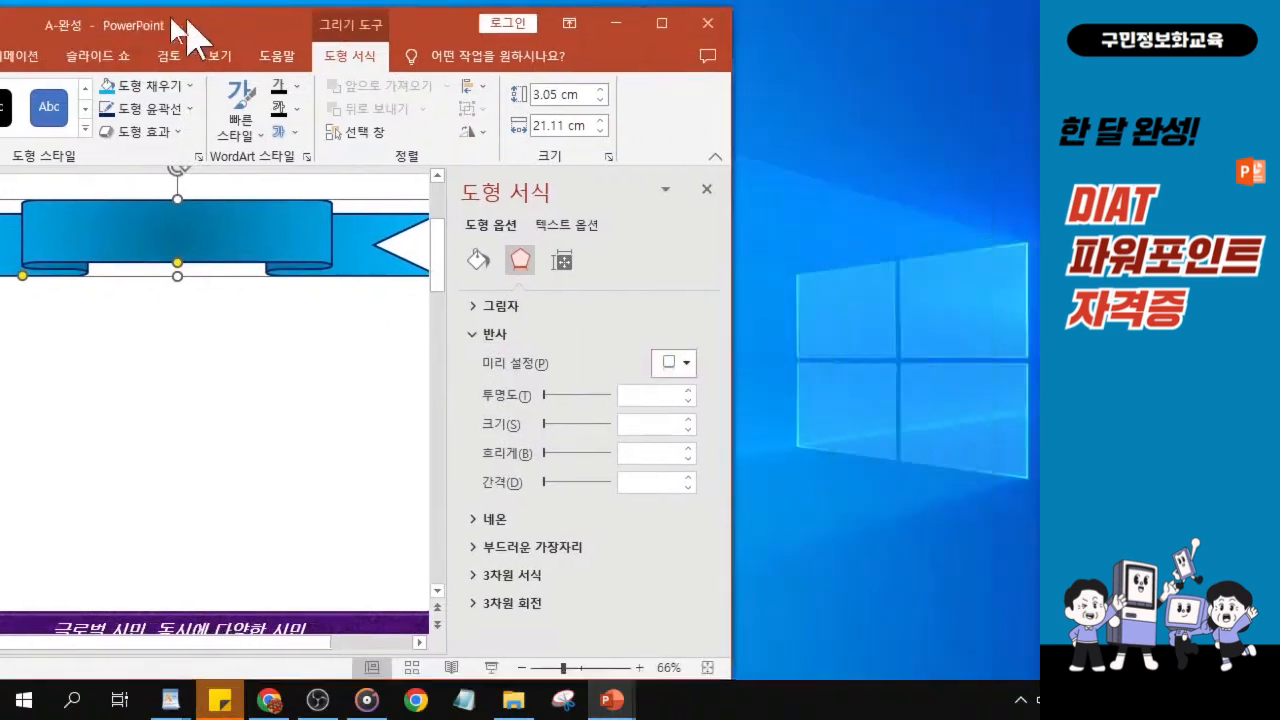
click(648, 359)
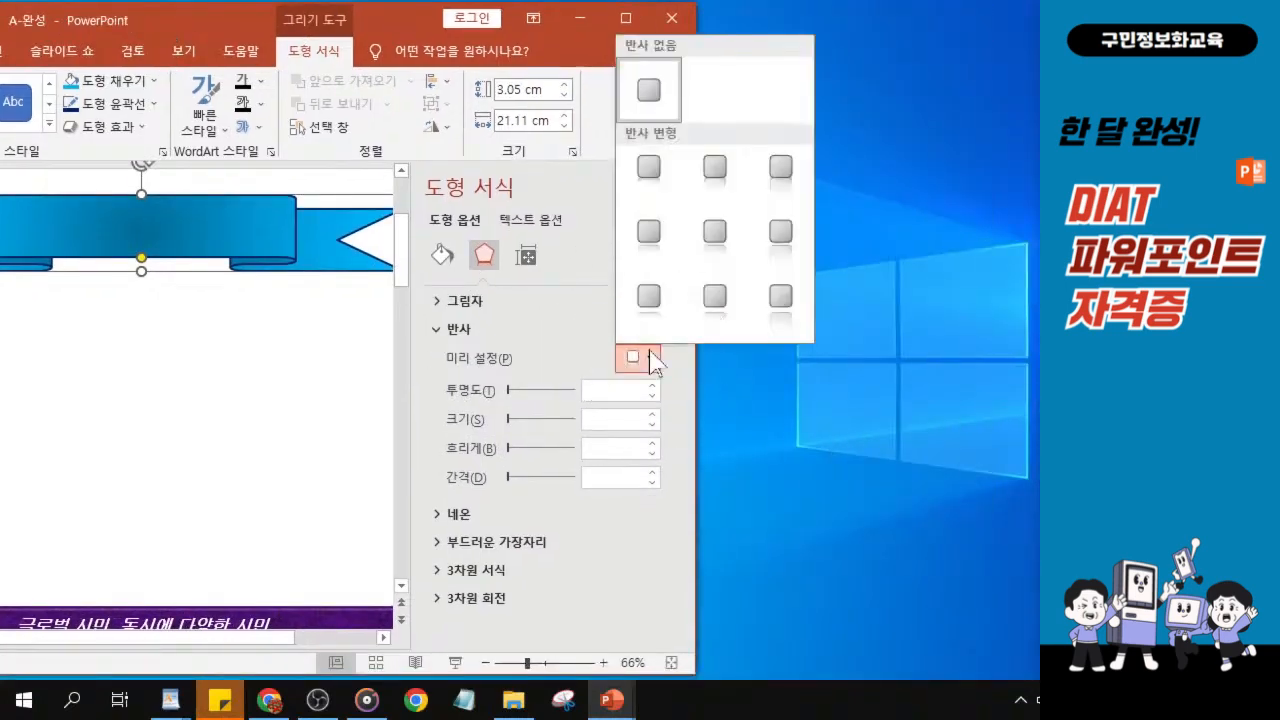
click(649, 168)
click(649, 168)
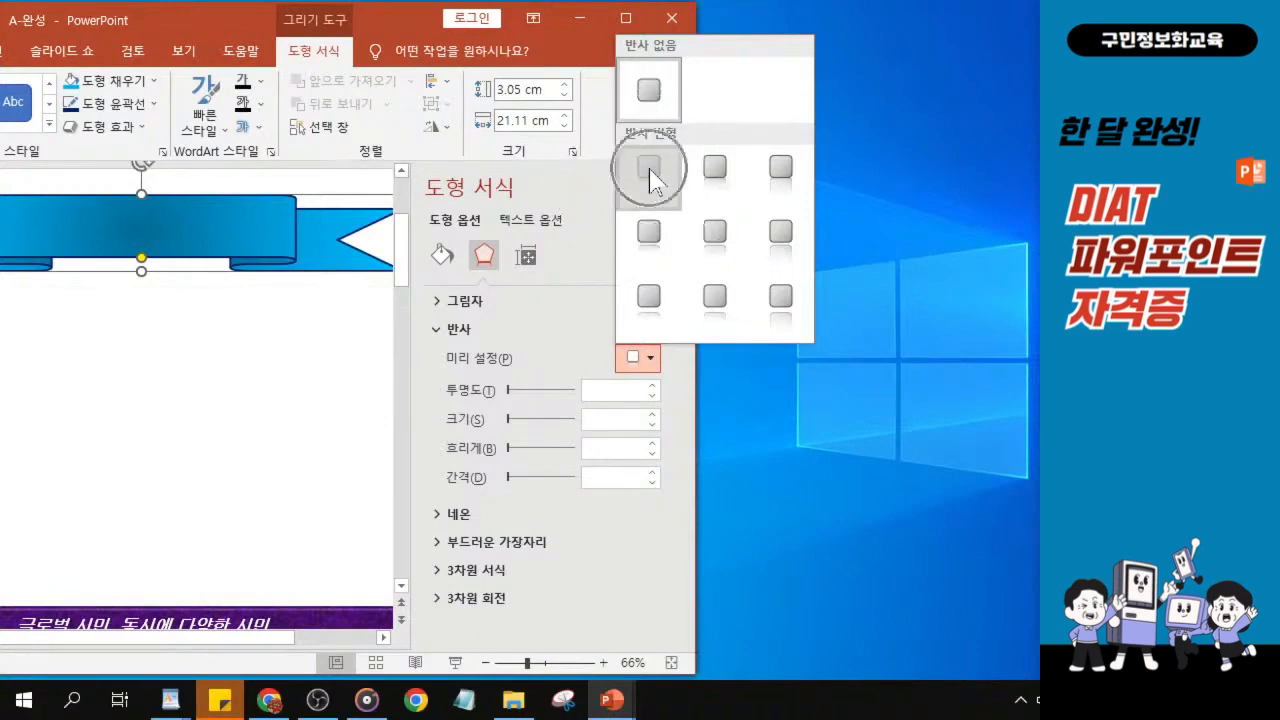
key(ctrl)
key(ctrl)
click(651, 180)
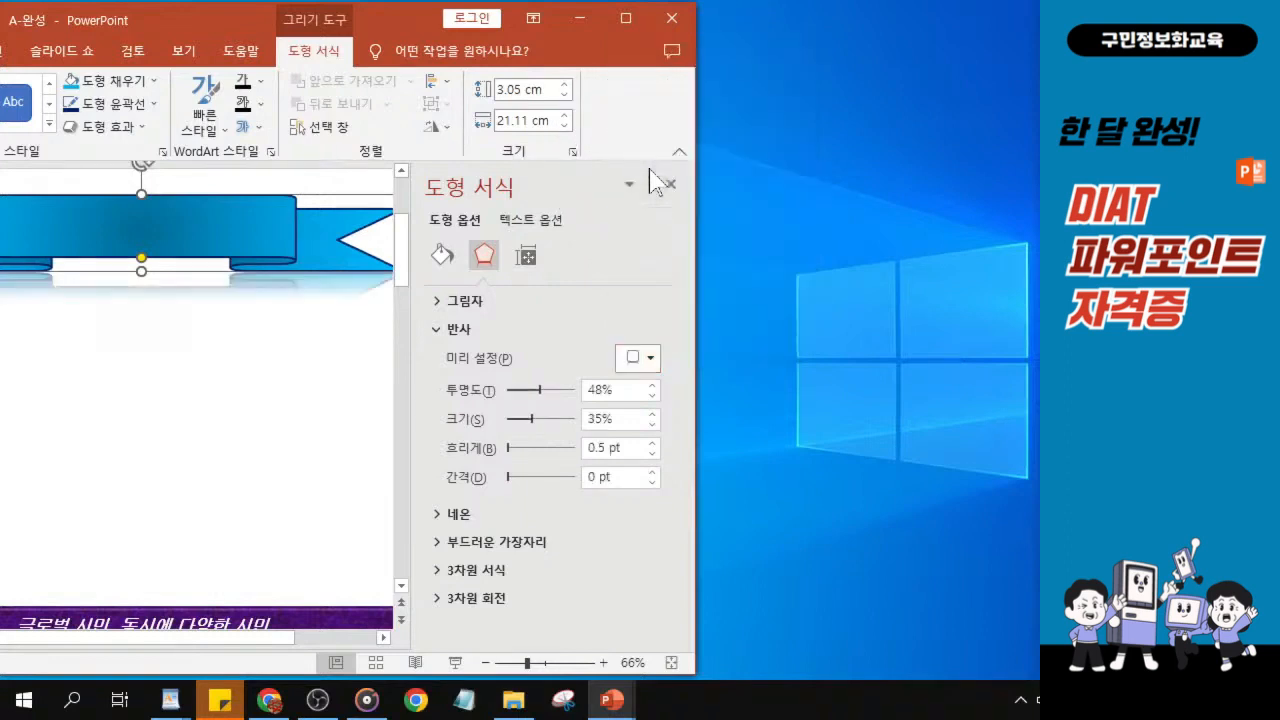
drag(157, 23, 489, 18)
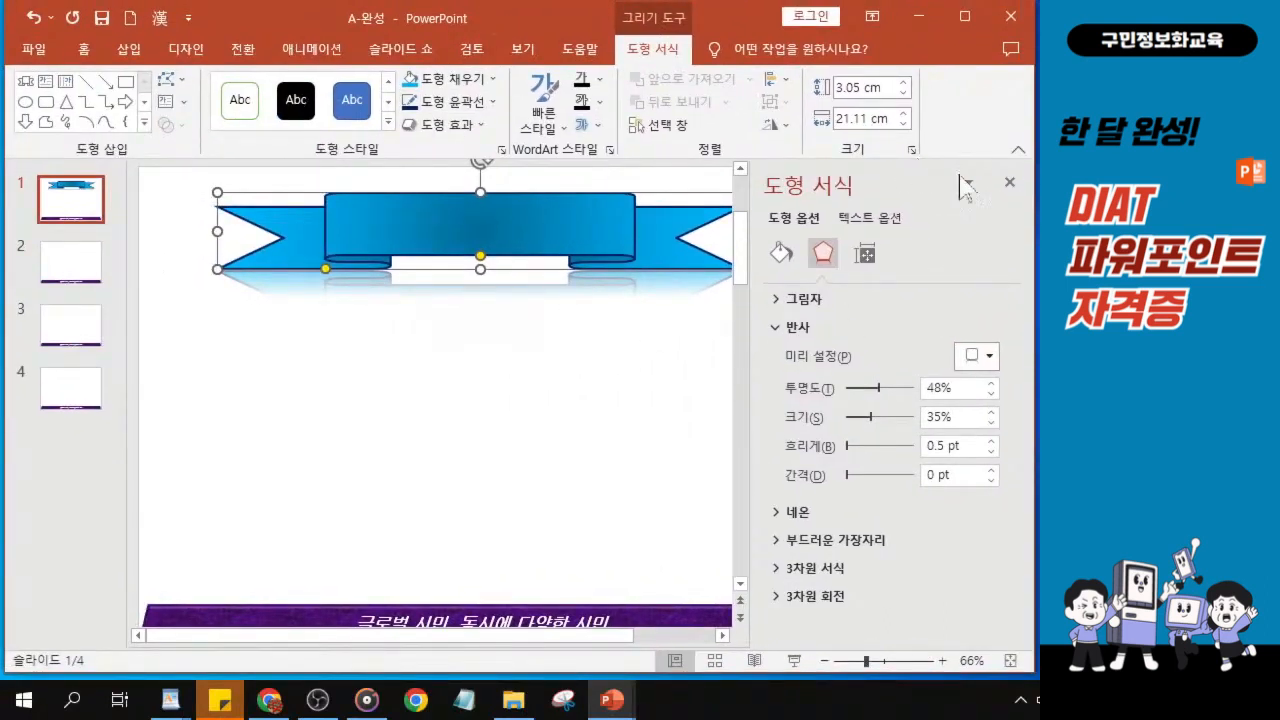
key(ctrl)
click(1009, 183)
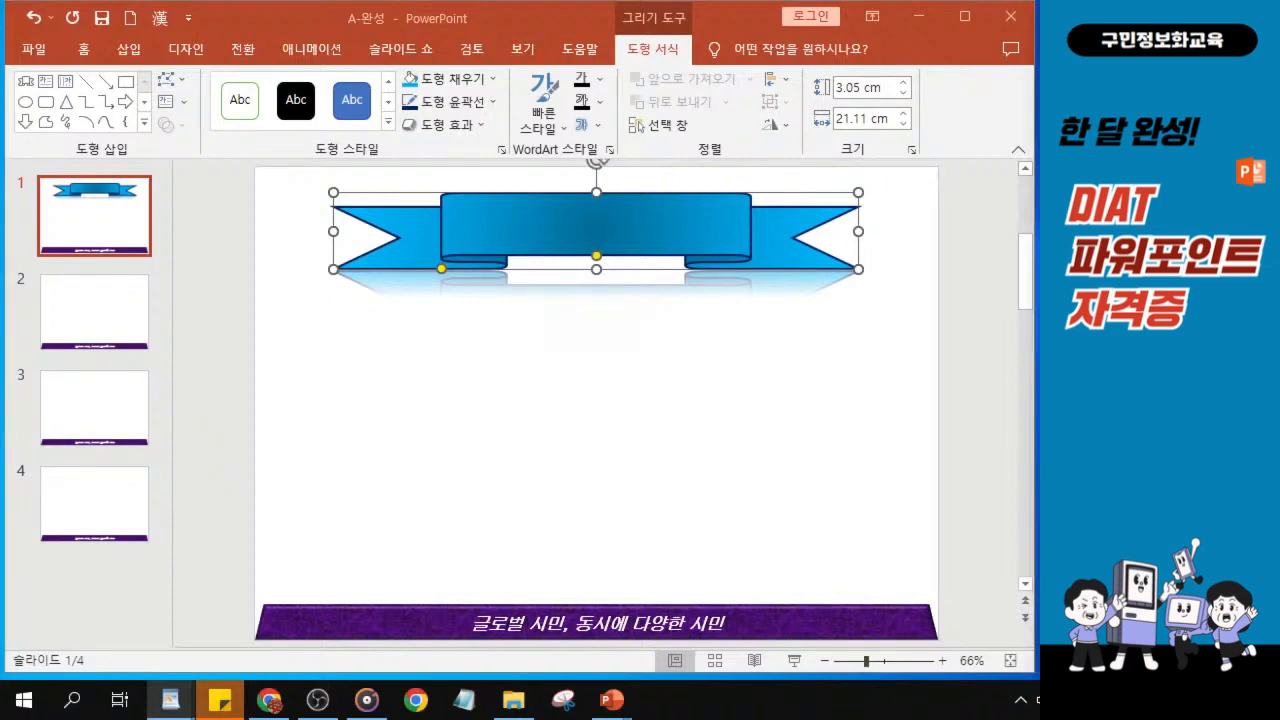
Step: Set the ribbon's text font to HY견고딕
click(86, 49)
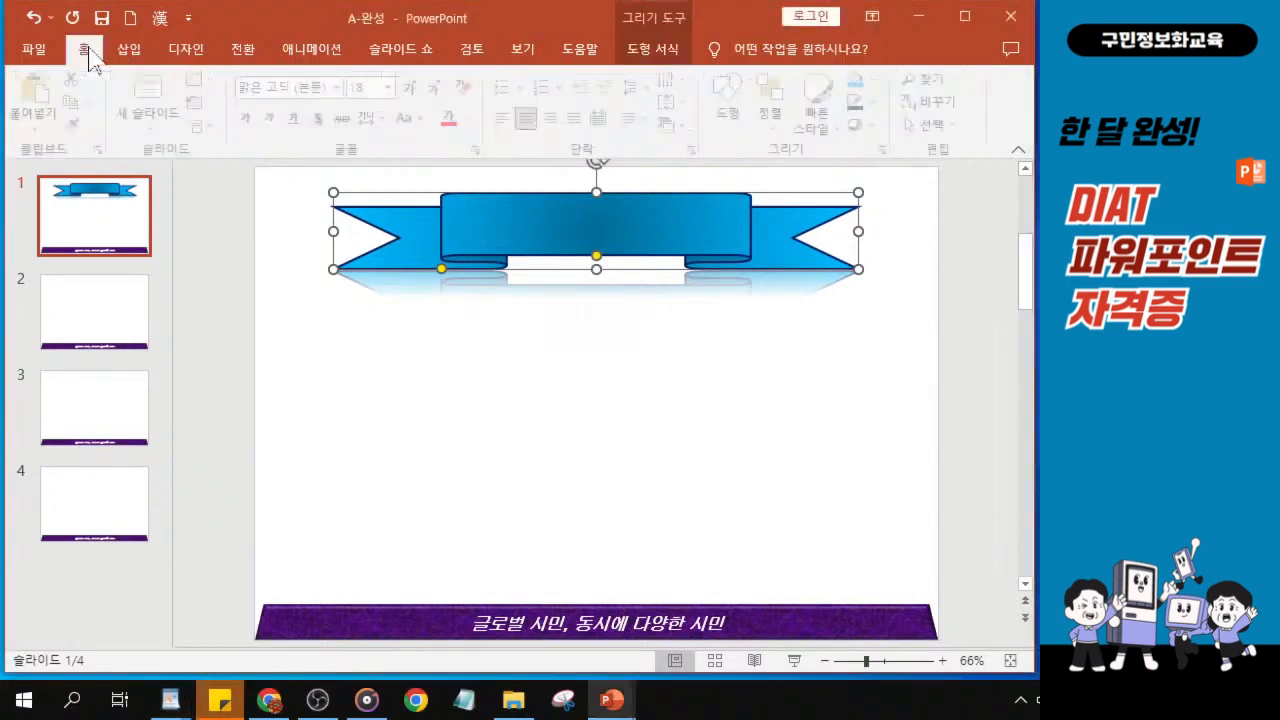
key(ctrl)
key(ctrl)
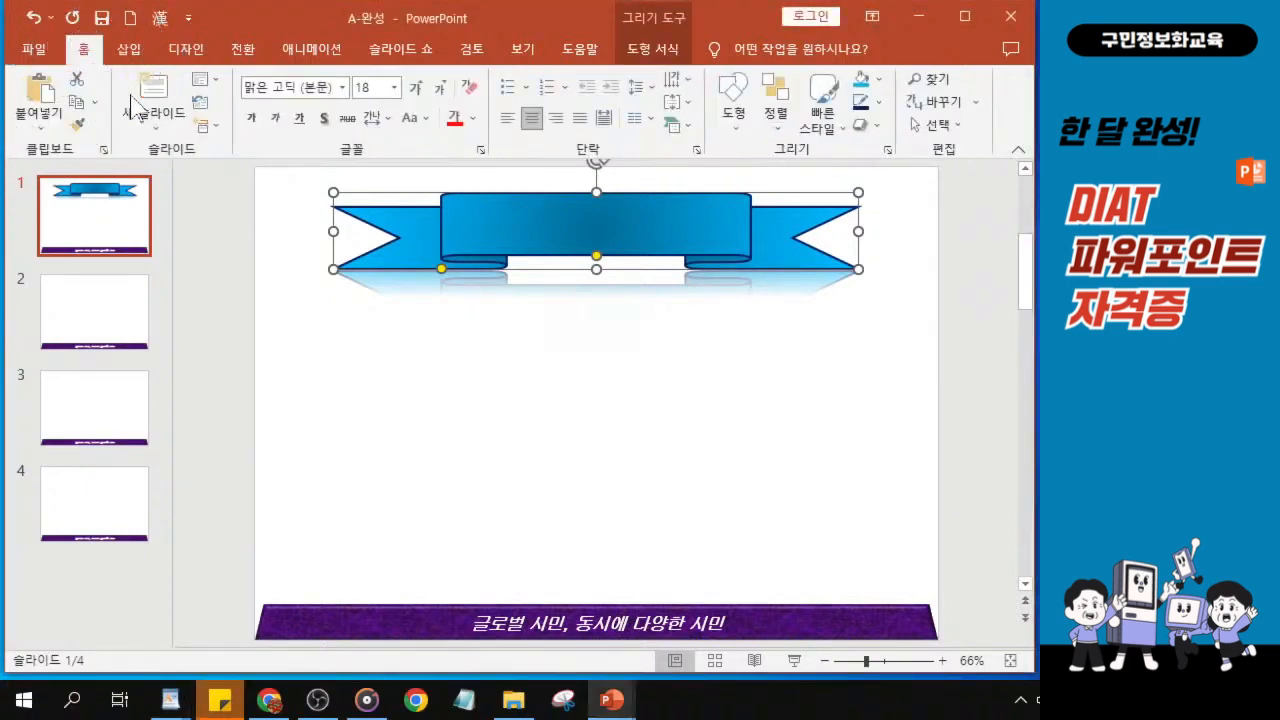
click(343, 89)
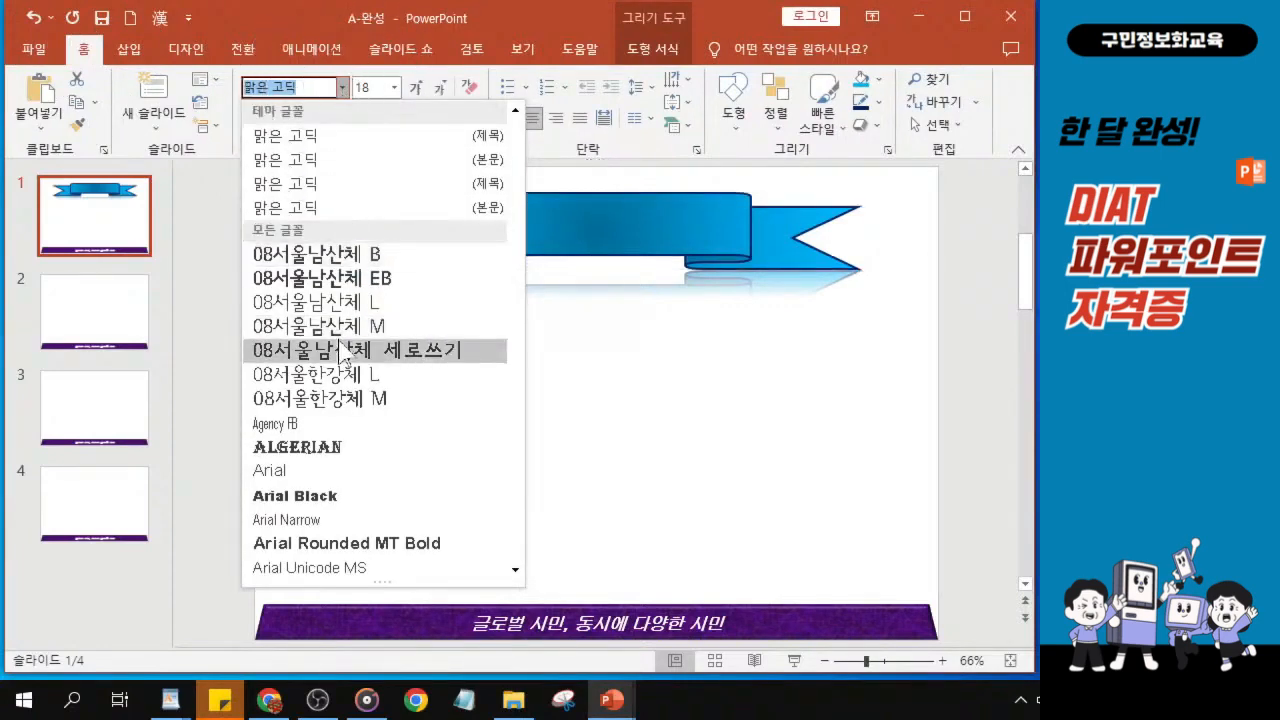
scroll(340, 350, down, 2)
scroll(340, 350, down, 4)
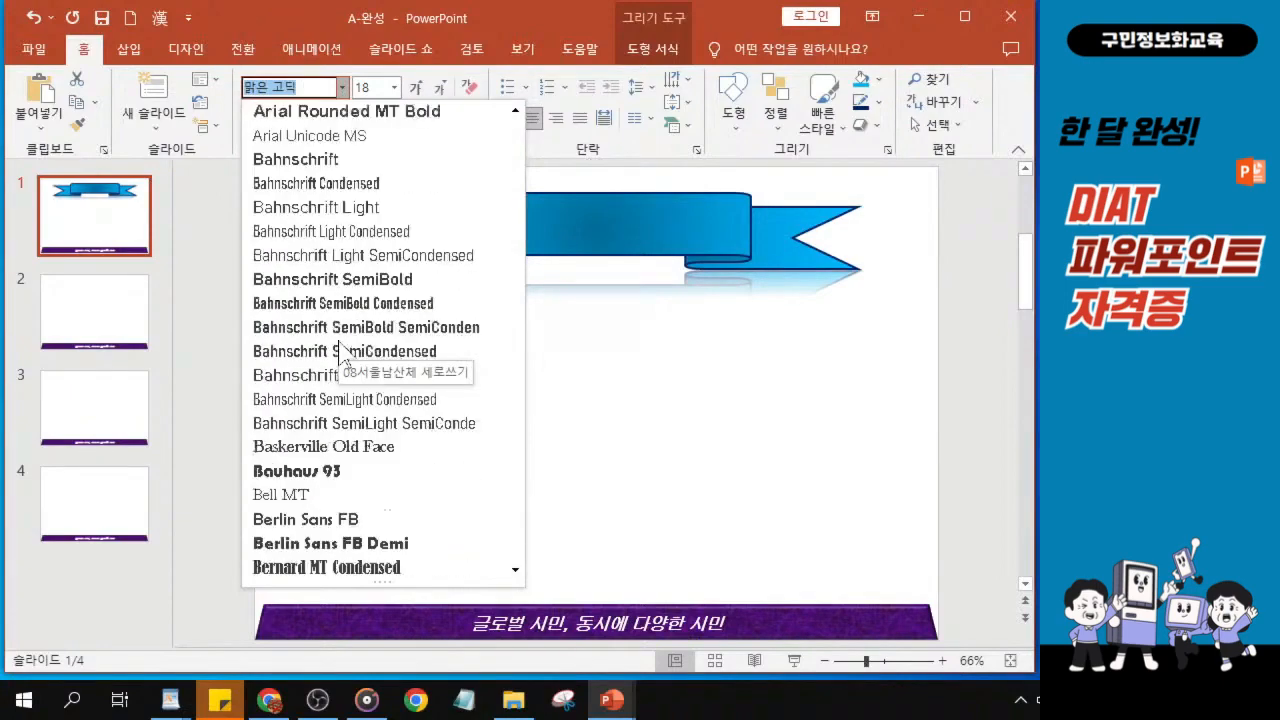
scroll(340, 350, down, 11)
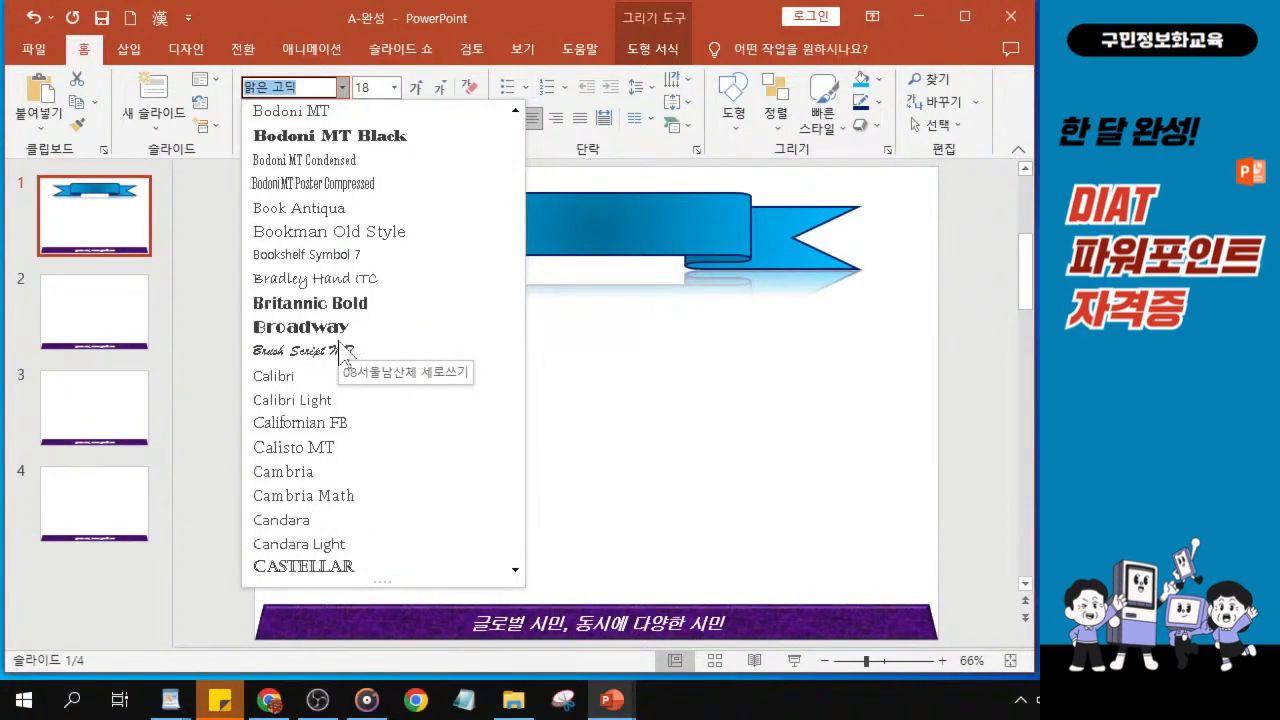
scroll(340, 350, down, 9)
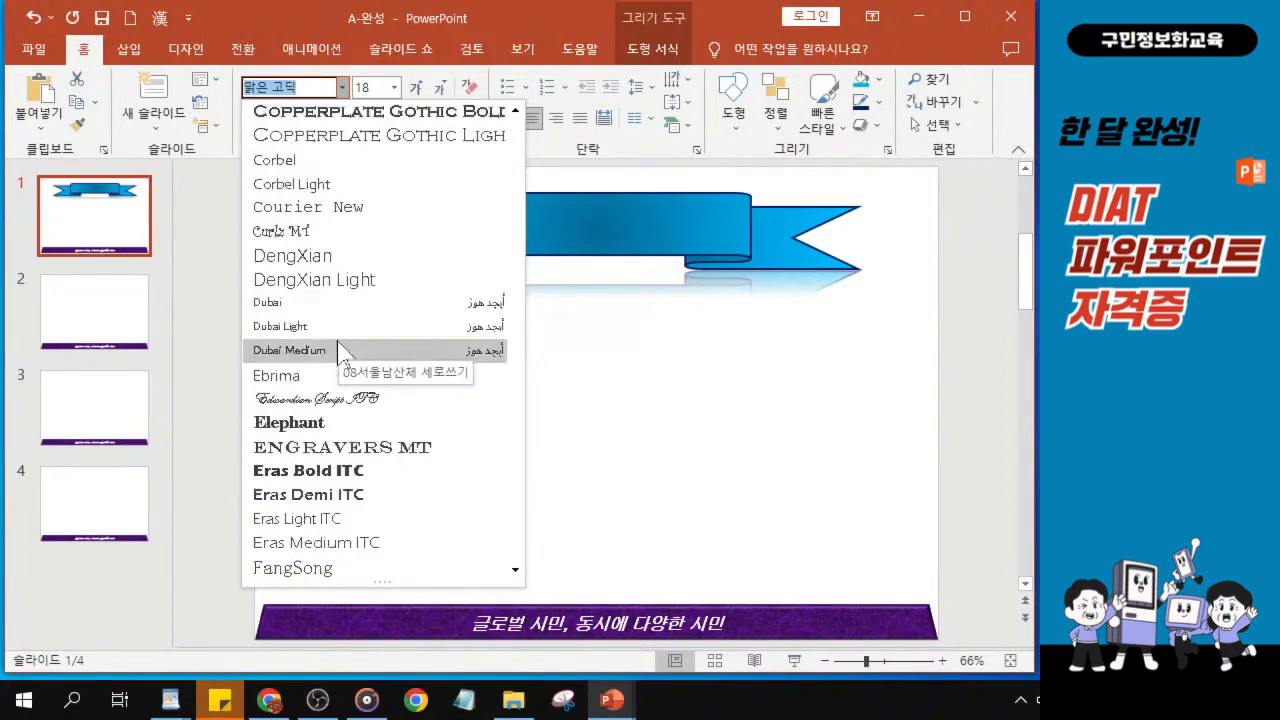
scroll(340, 350, down, 12)
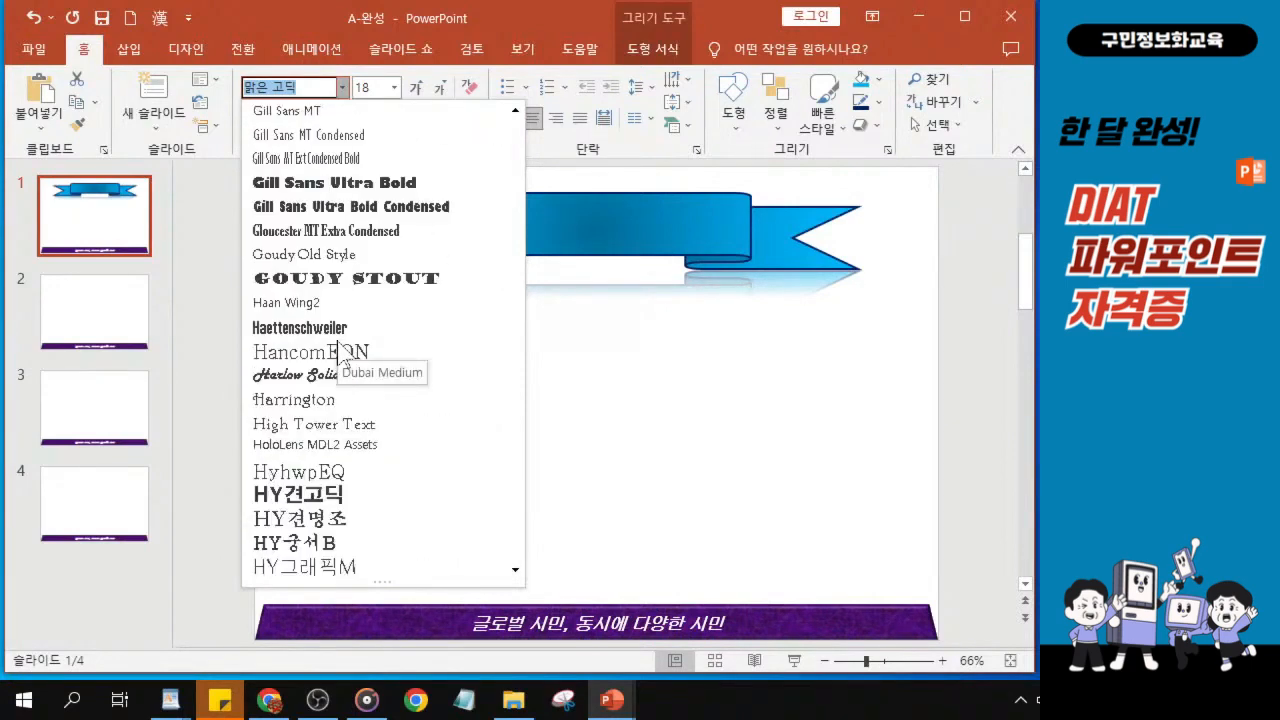
scroll(340, 350, down, 2)
scroll(340, 350, up, 1)
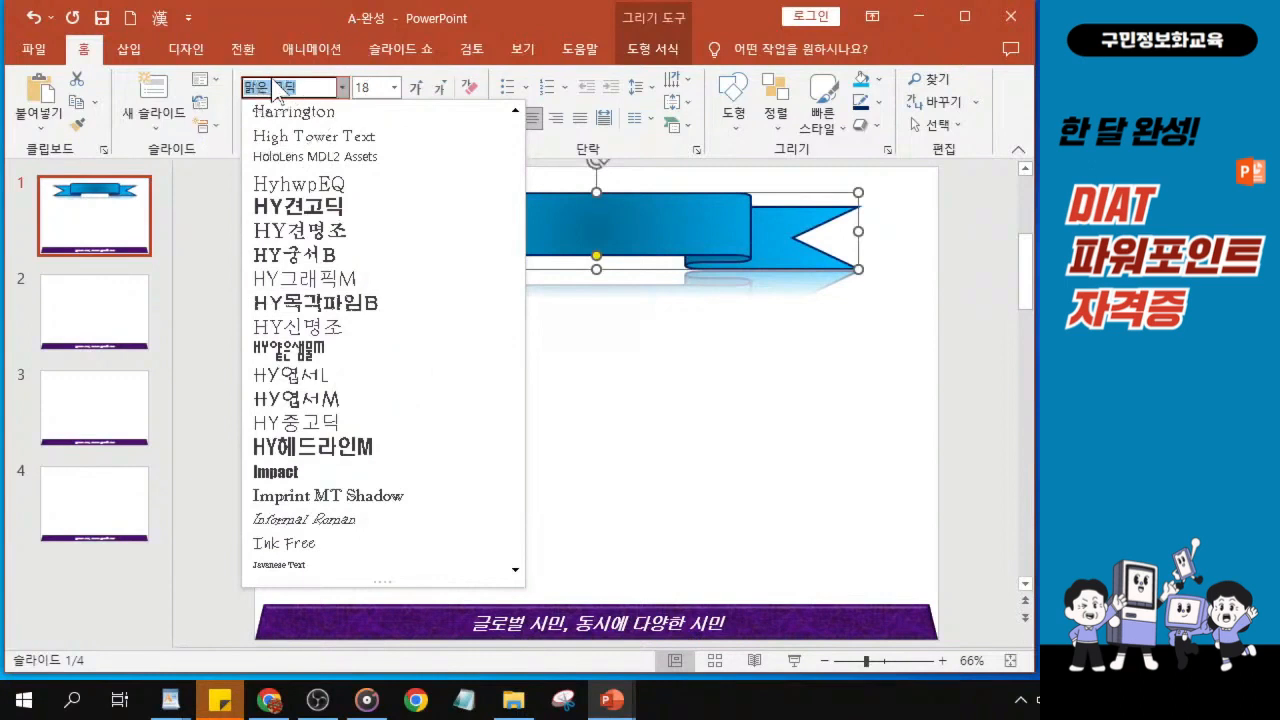
click(320, 210)
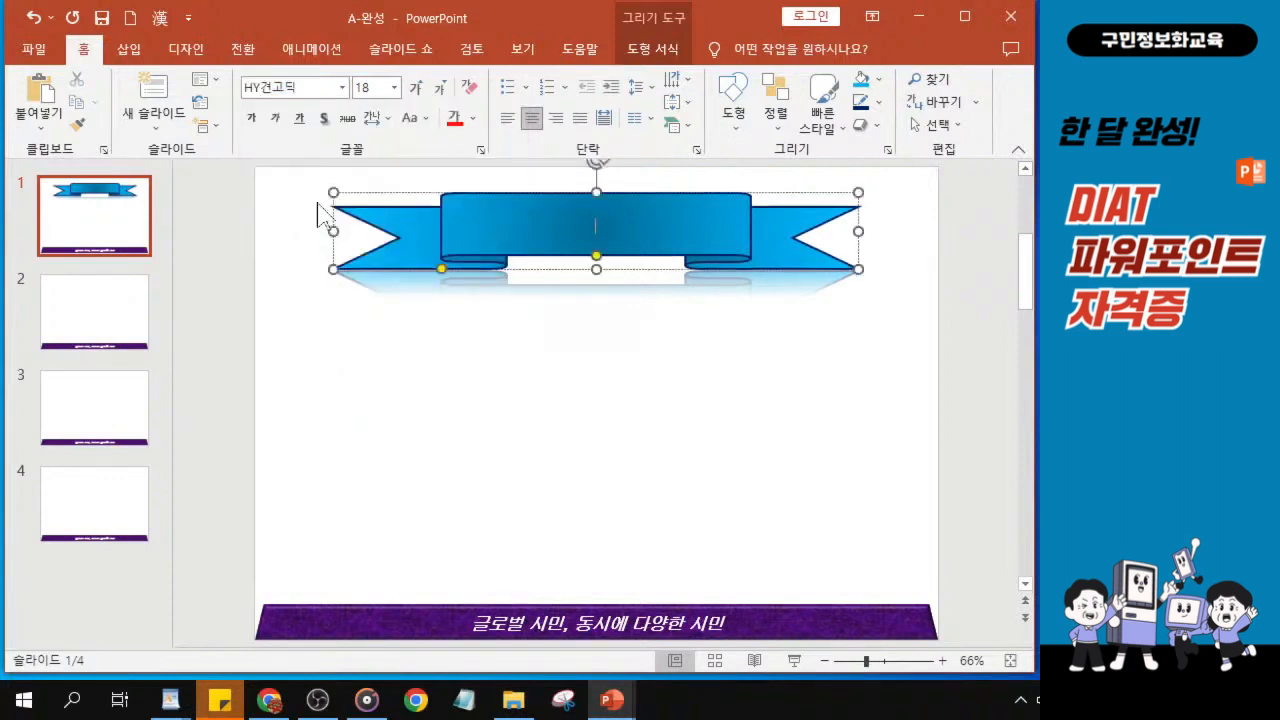
Step: Set the ribbon's text size to 30 and turn on text shadow
click(395, 88)
key(ctrl)
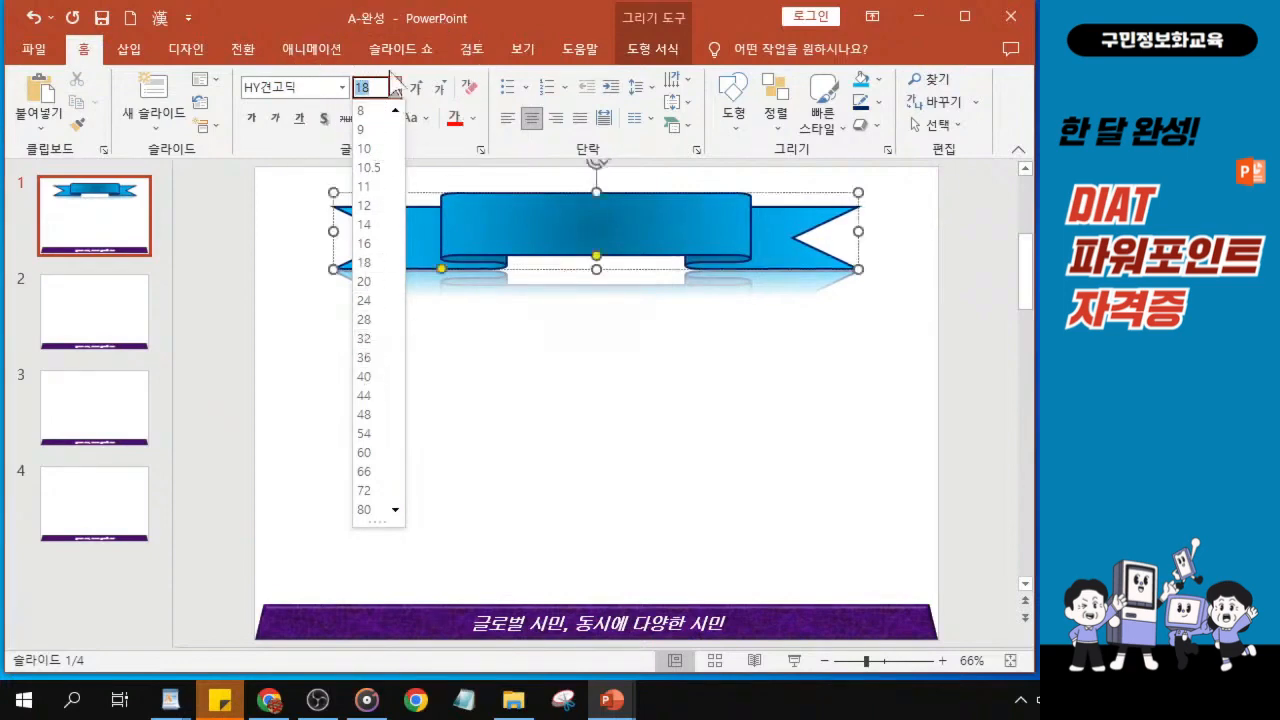
text(30)
key(Return)
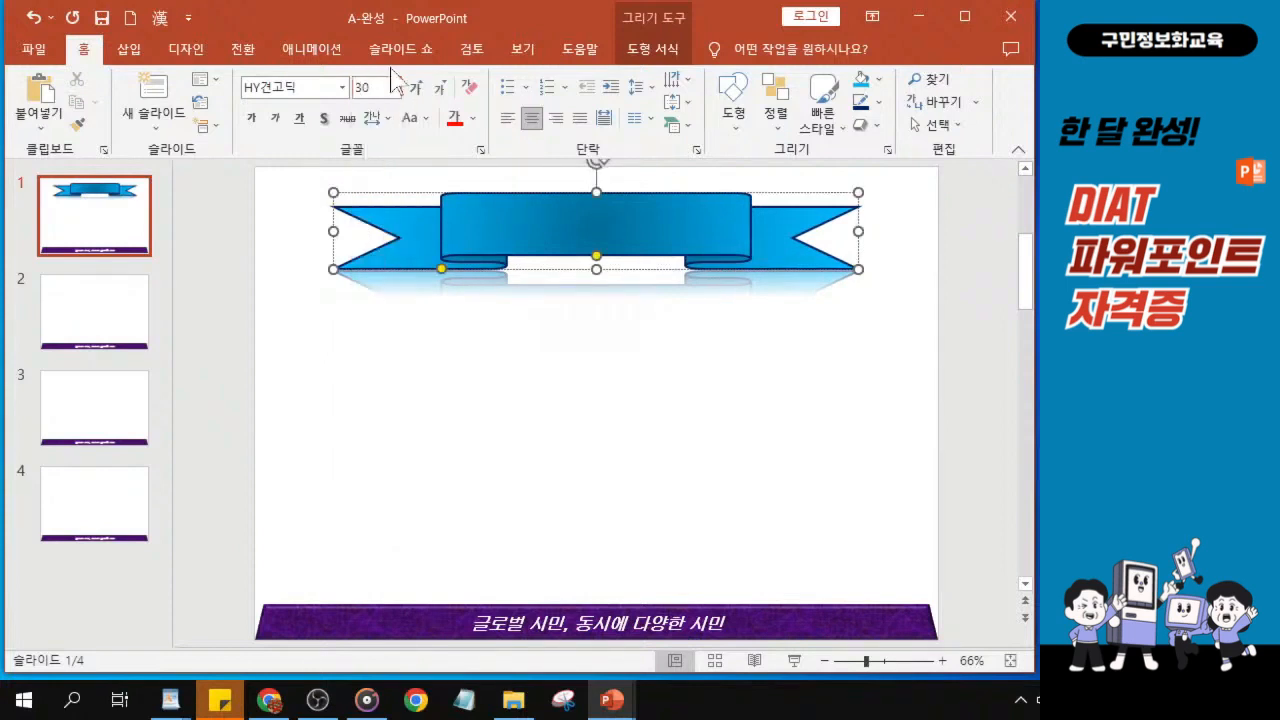
click(324, 118)
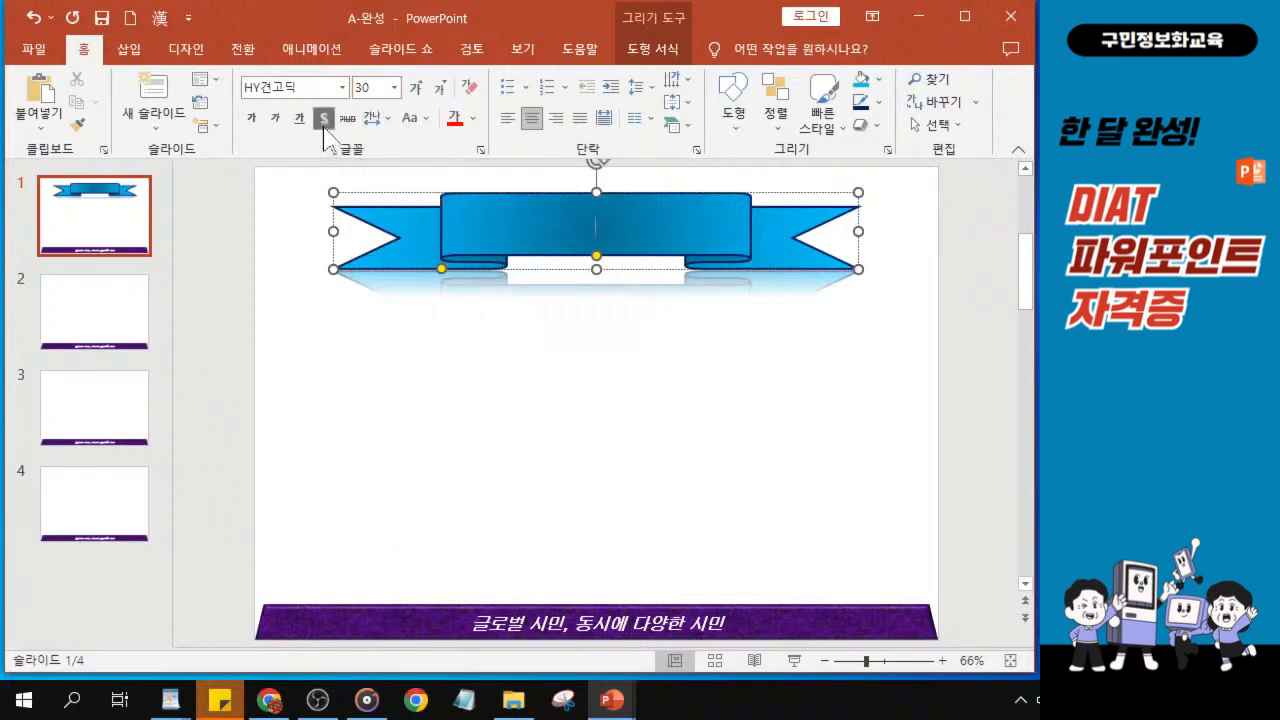
click(1140, 250)
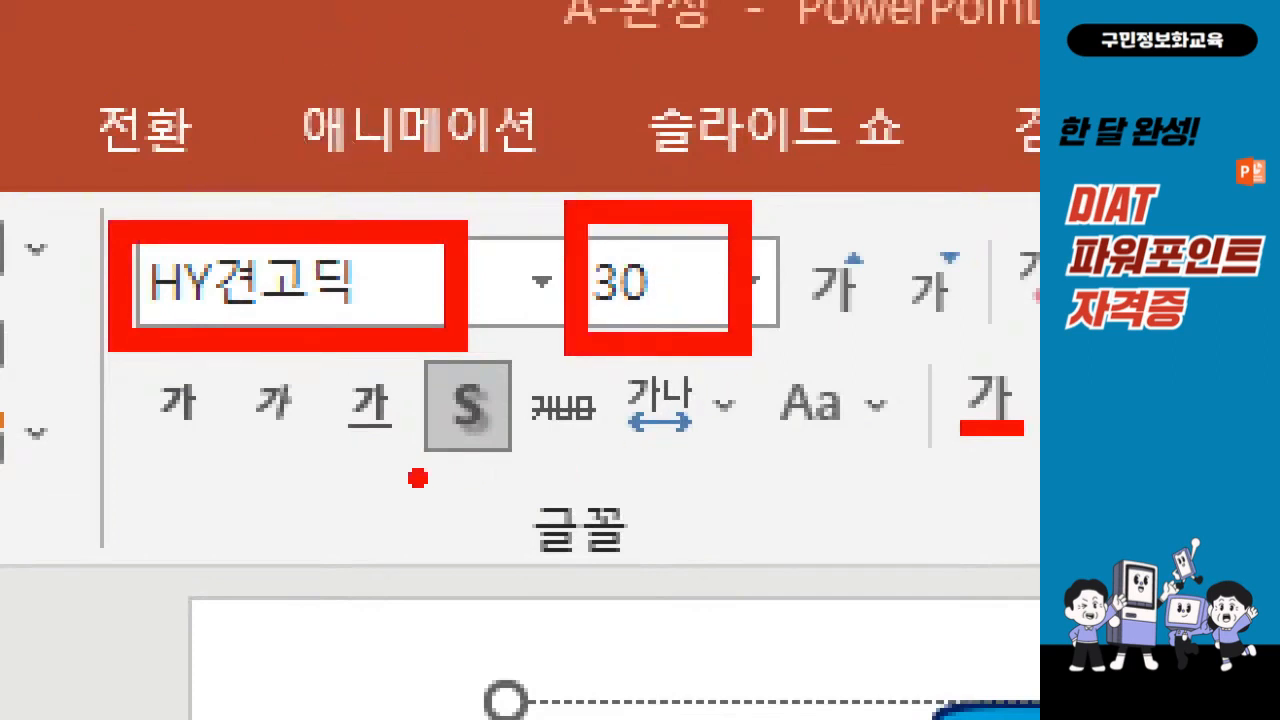
drag(418, 474, 526, 476)
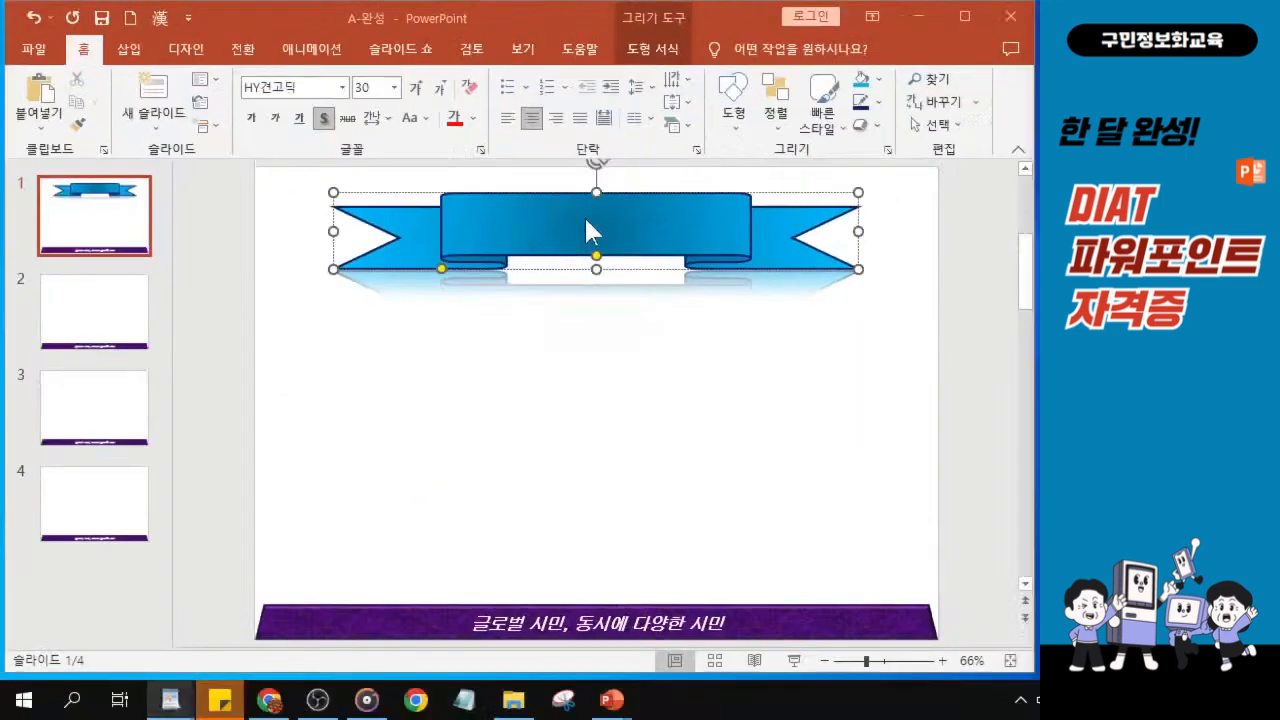
Step: Enter the title text 더불어 사는 다문화 가족 inside the ribbon
click(587, 231)
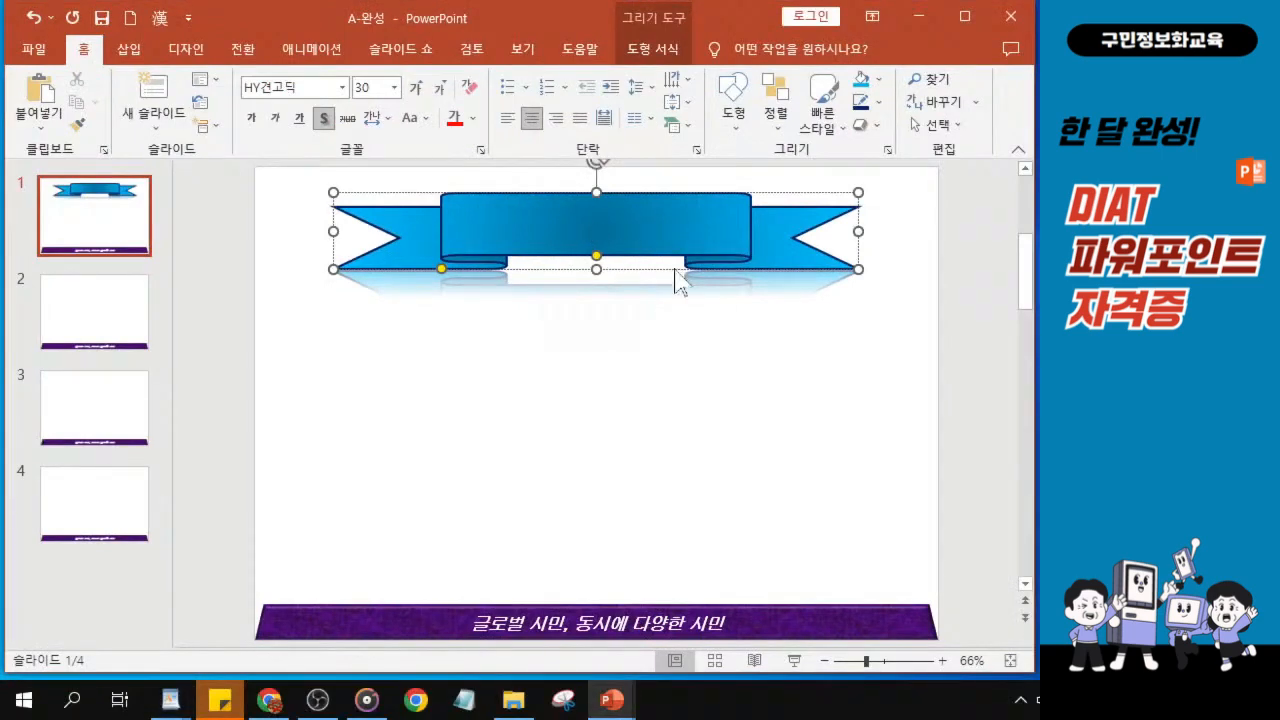
ctrl+scroll(663, 260, up, 6)
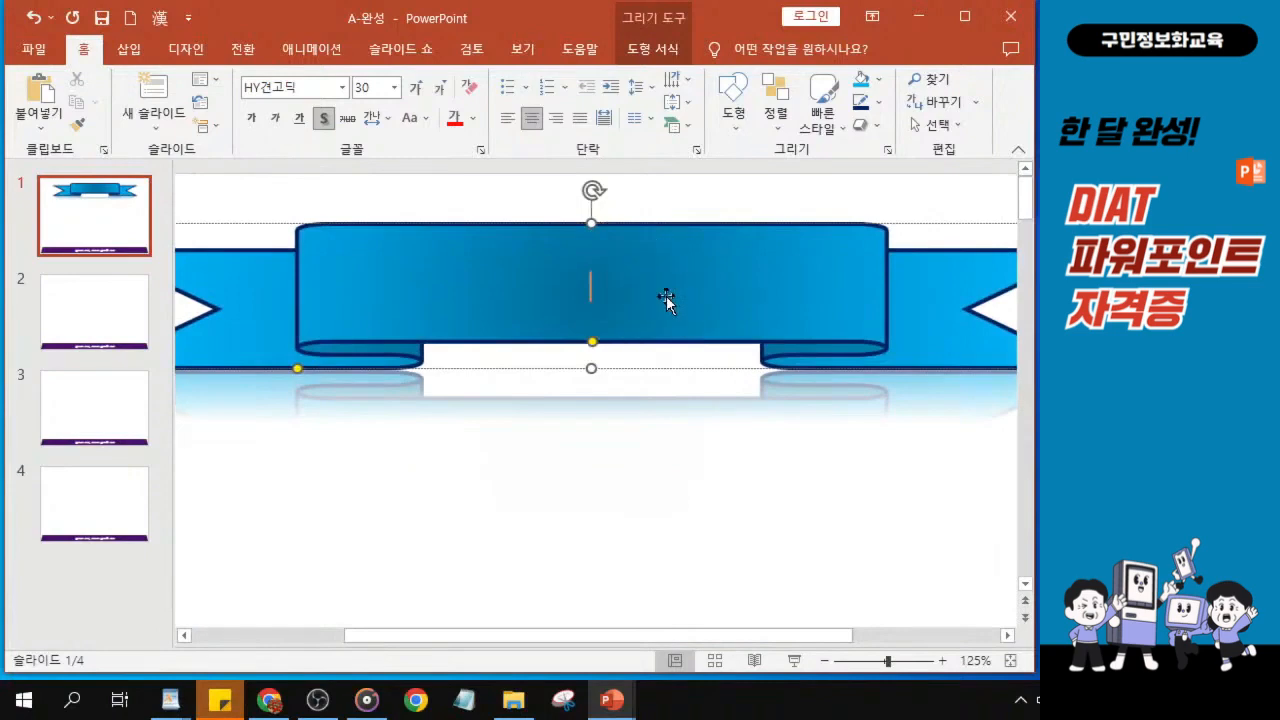
text(더)
text(불어 산)
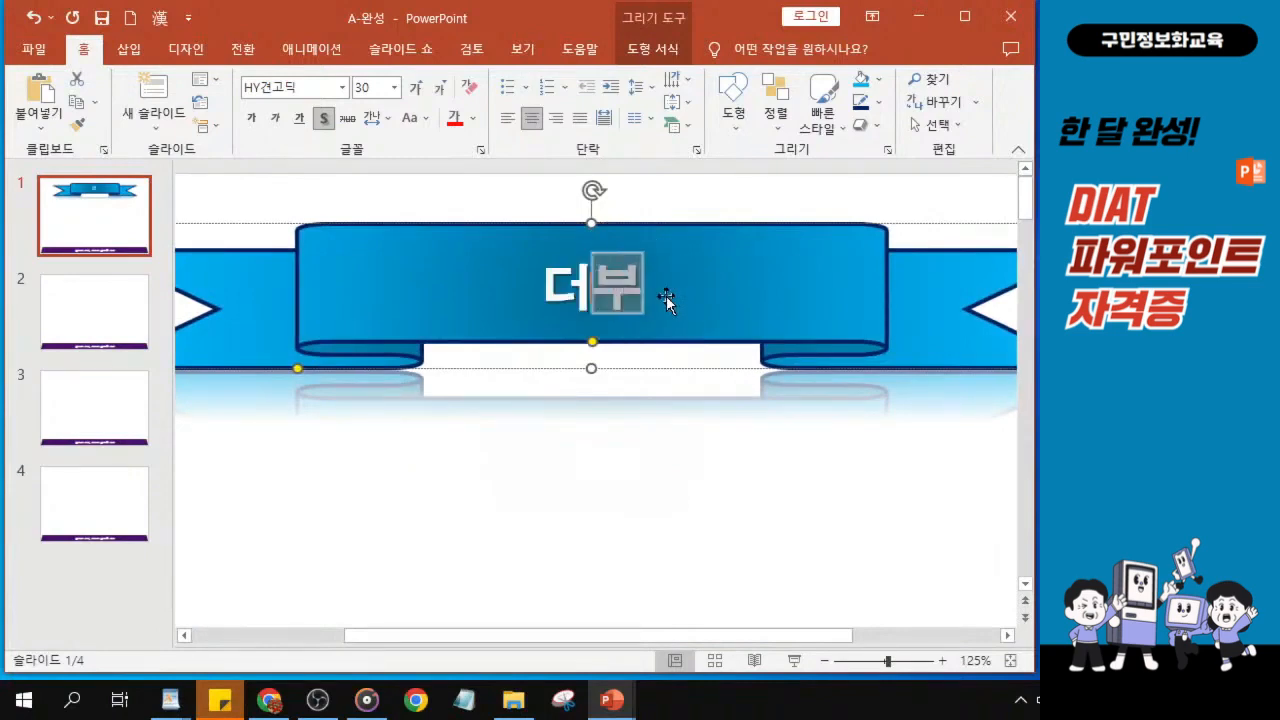
text(는)
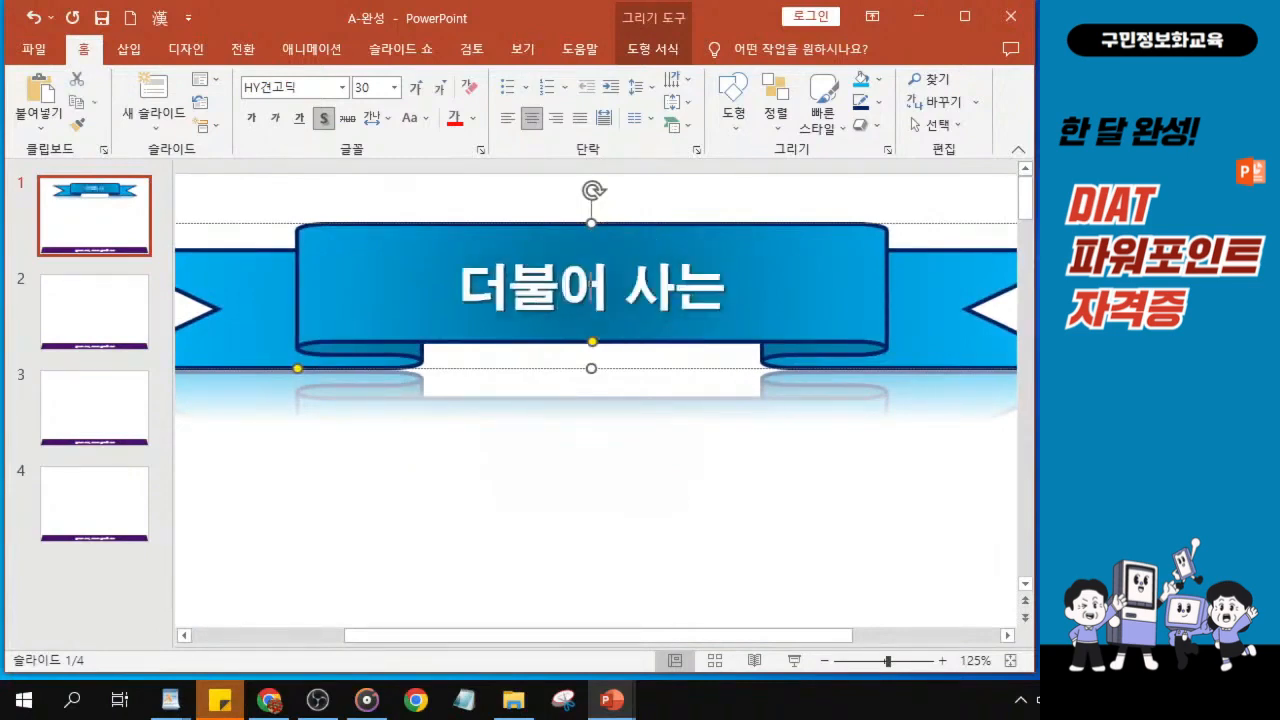
text( 다문화 가족)
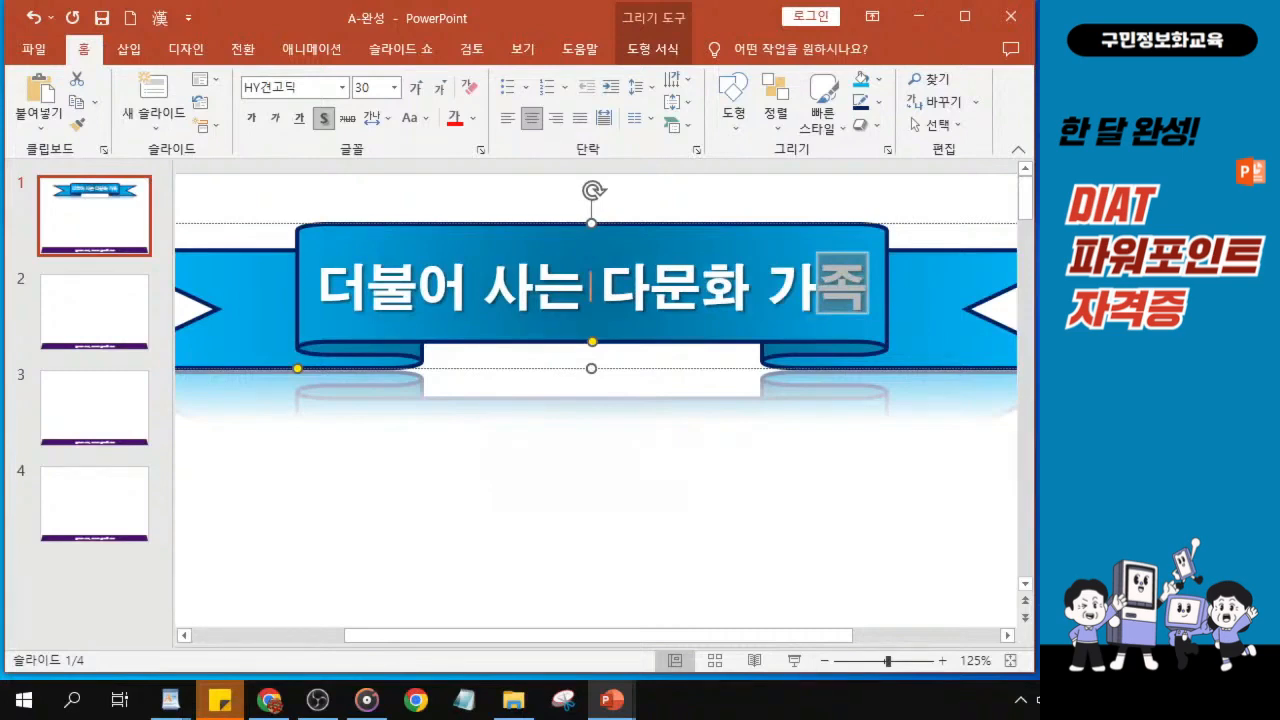
key(alt+Tab)
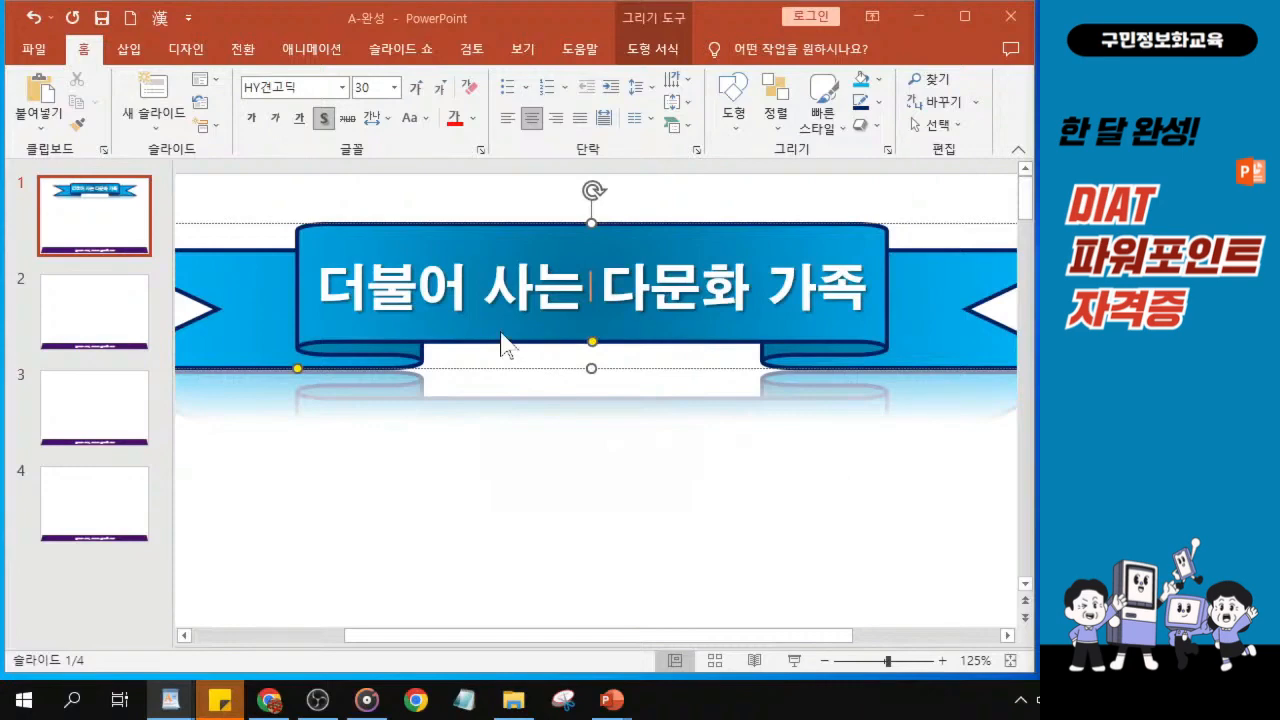
scroll(495, 355, down, 3)
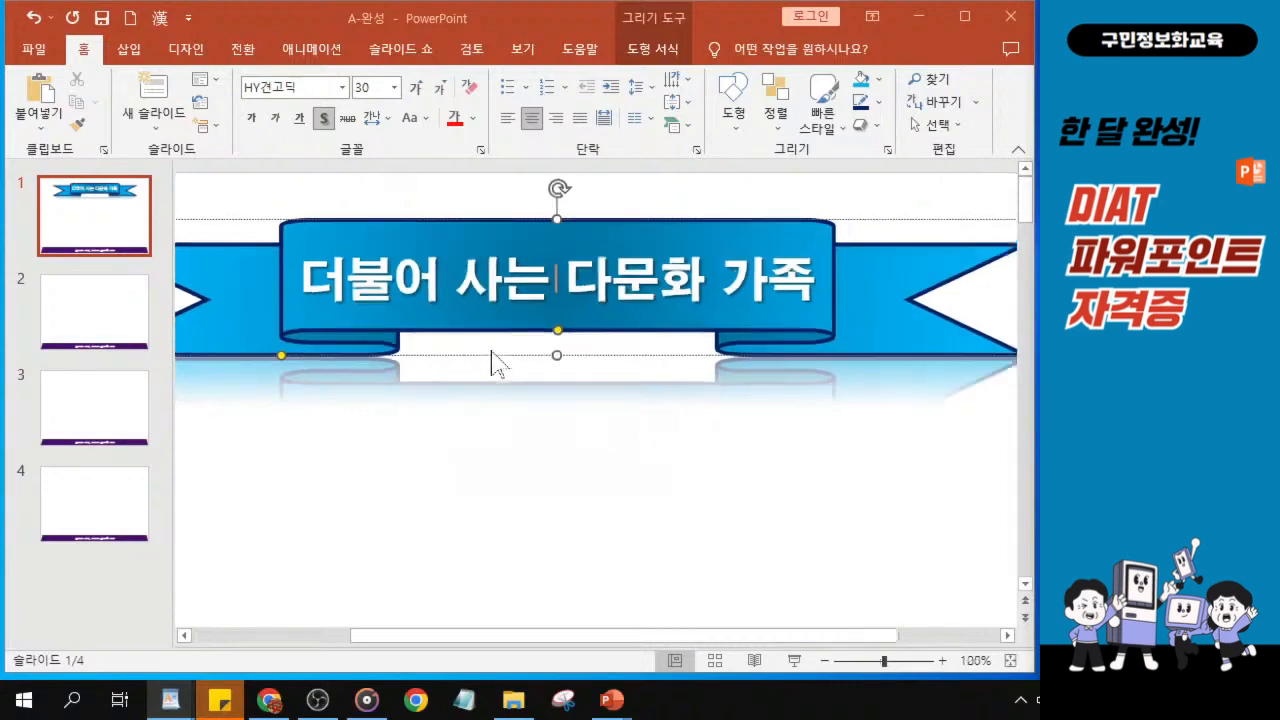
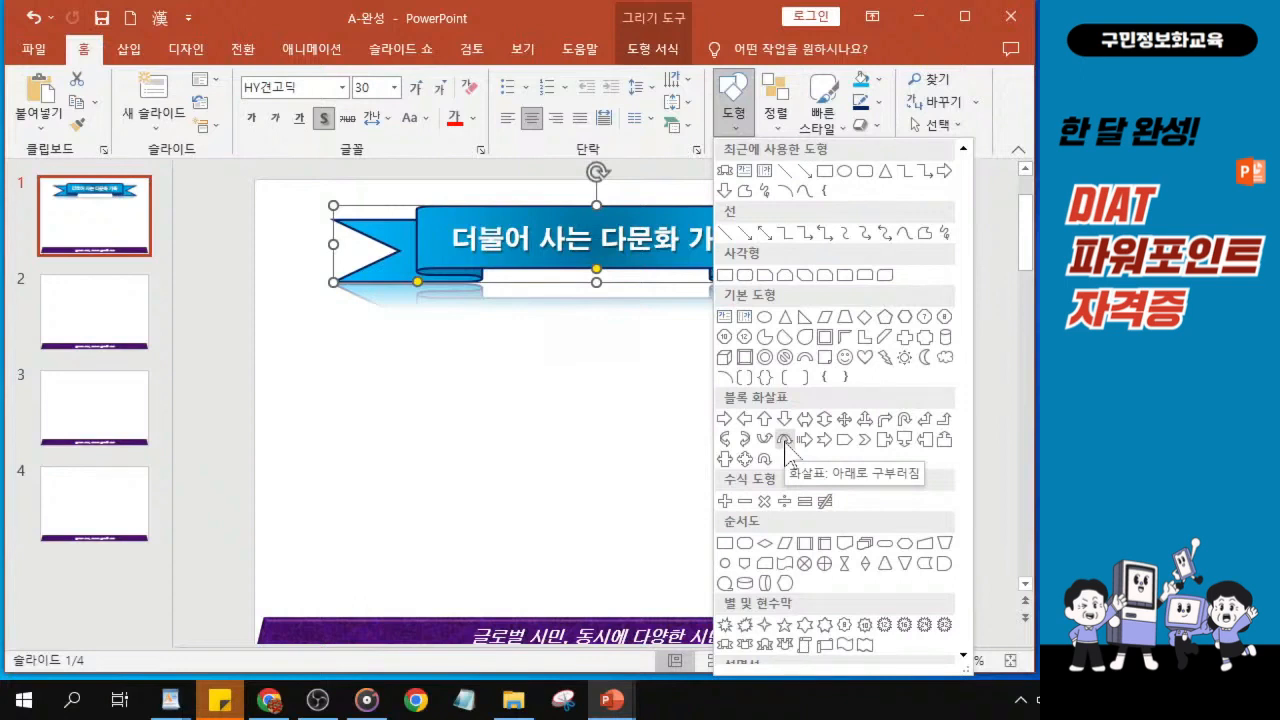
Step: Draw a 화살표: 아래로 구부러짐 block arrow below the title ribbon, about 6.29 cm high and 5.69 cm wide
click(785, 441)
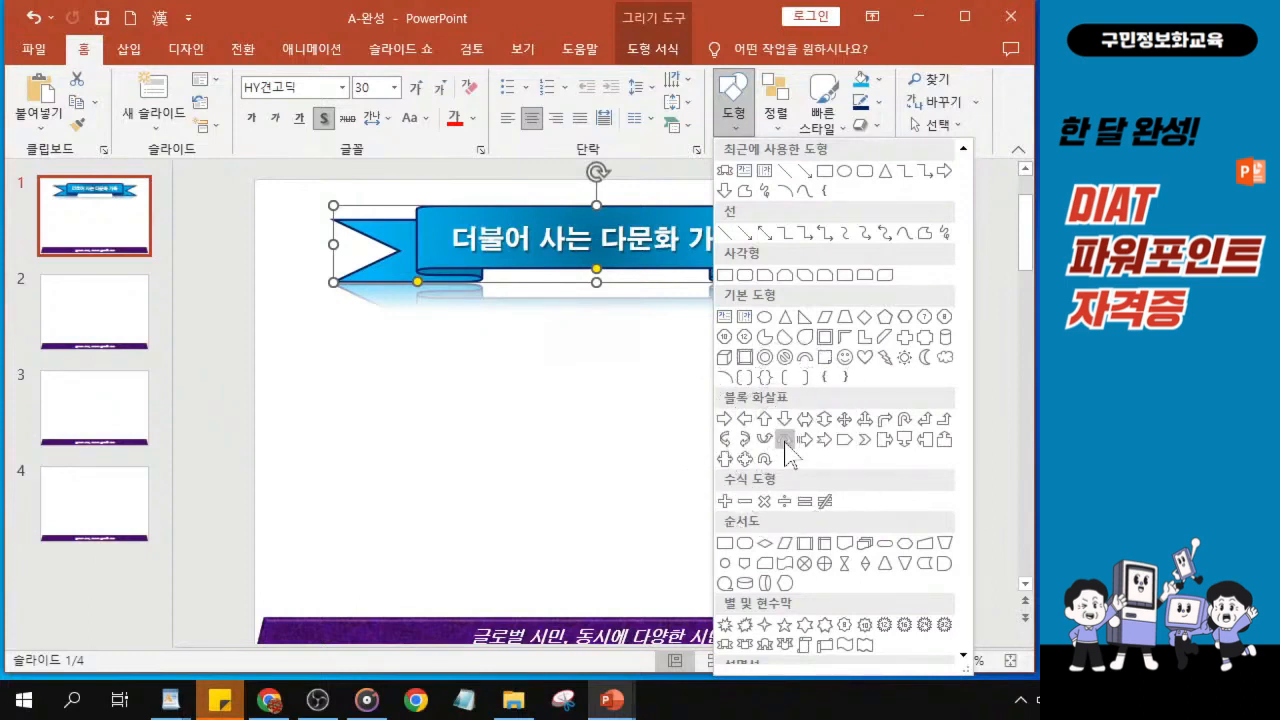
click(785, 440)
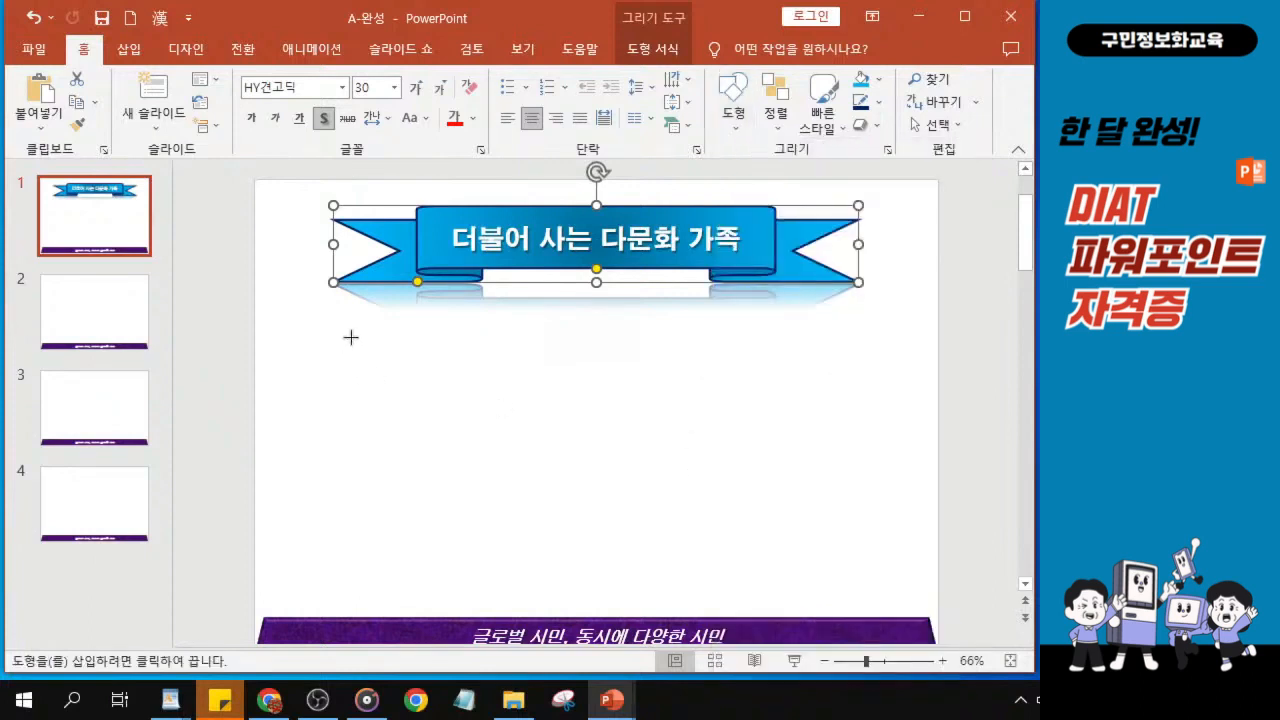
drag(342, 320, 483, 475)
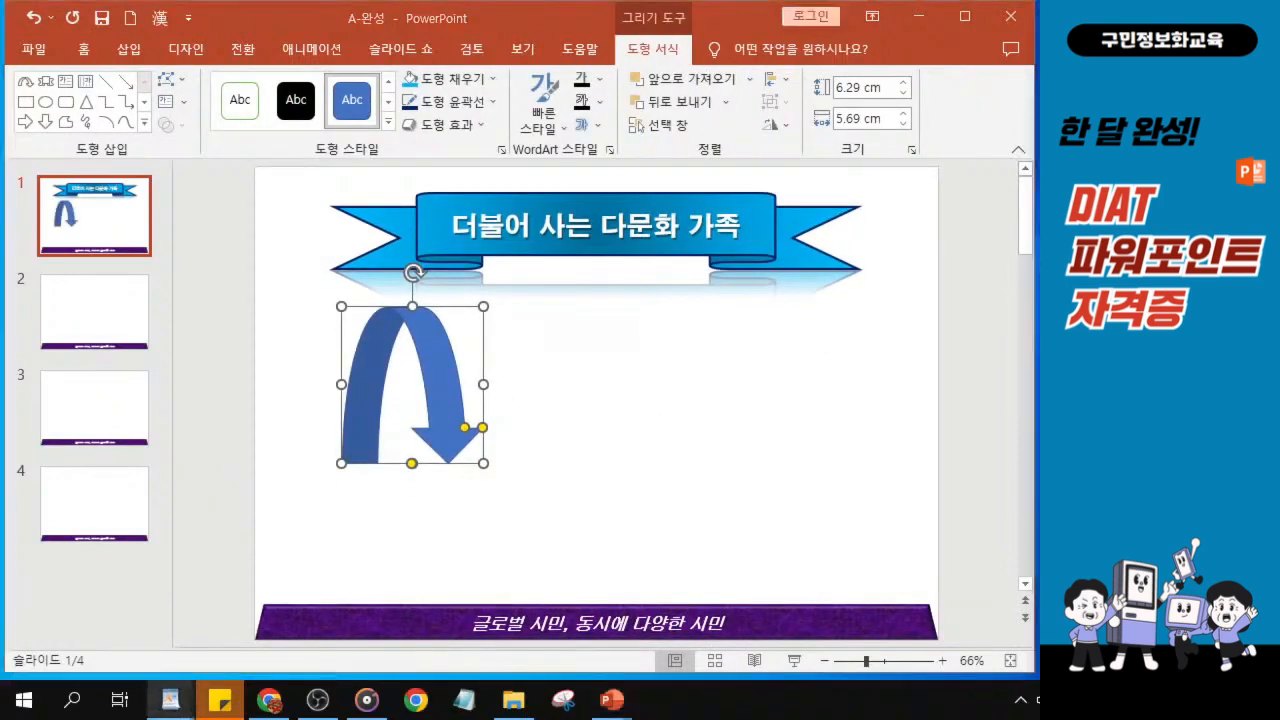
Step: Resize the curved arrow to about 4.56 cm high and 8.06 cm wide
key(ctrl)
drag(482, 462, 509, 420)
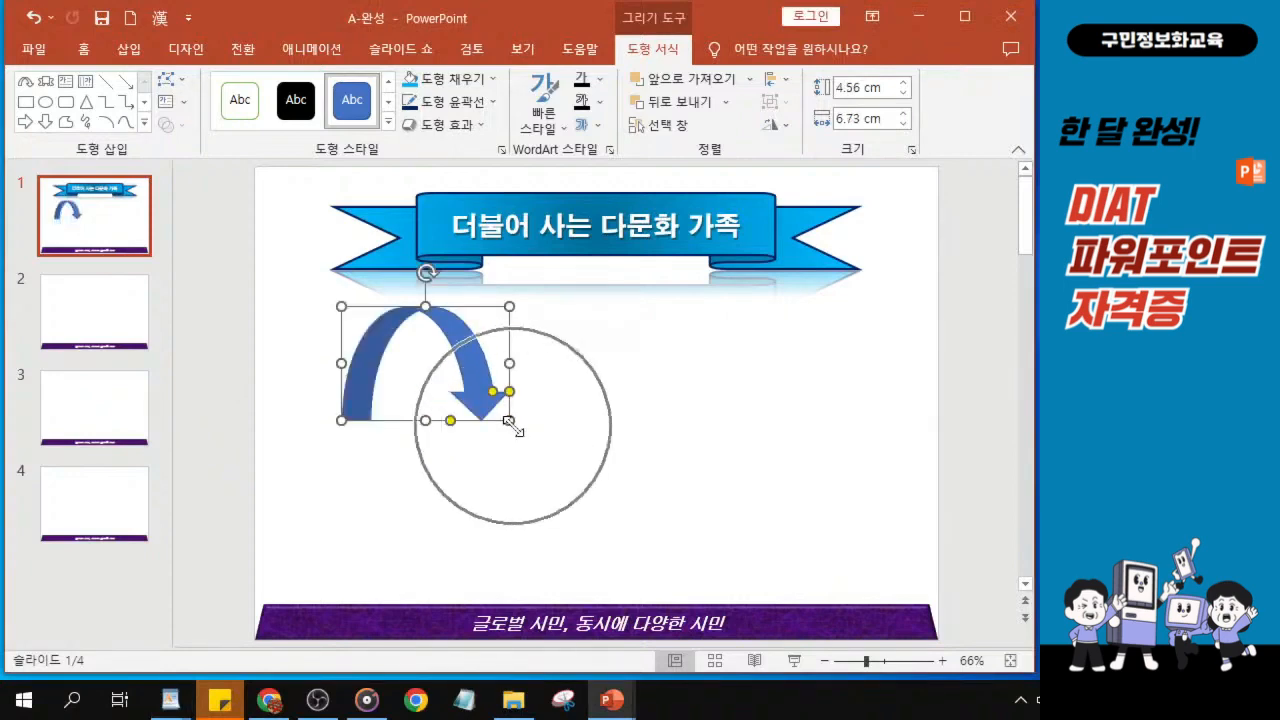
key(ctrl)
key(ctrl)
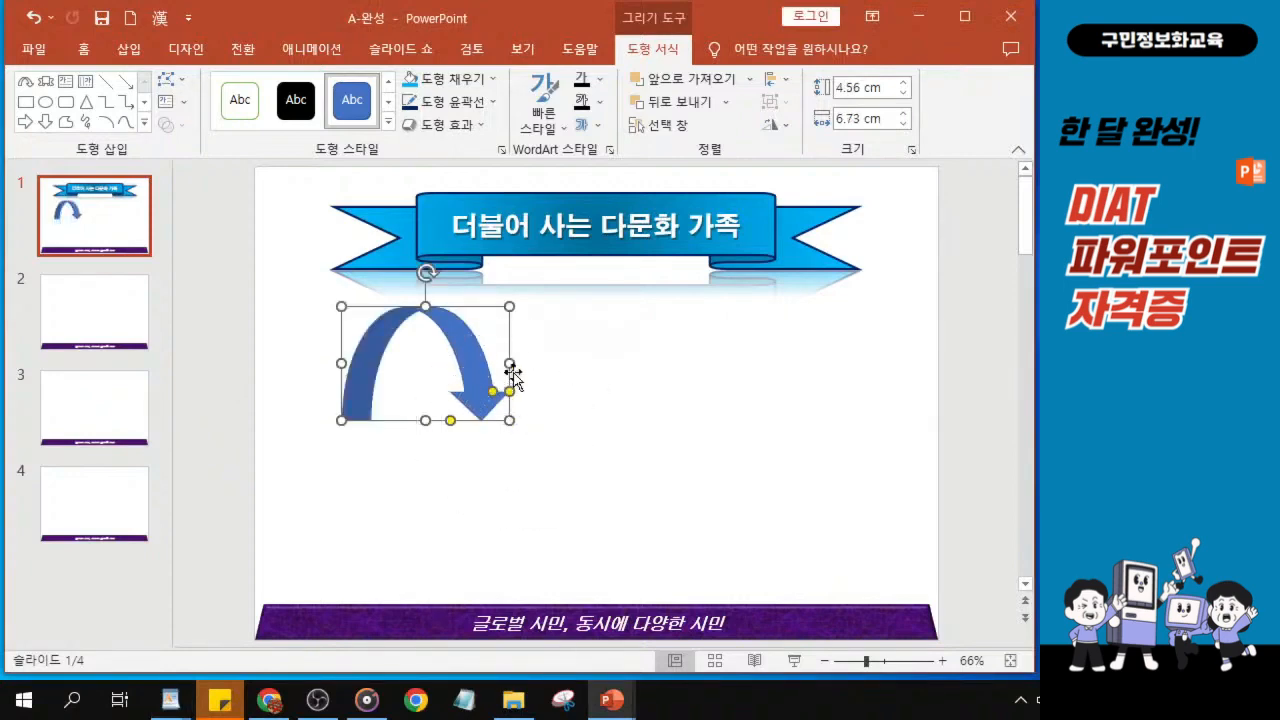
drag(509, 363, 542, 363)
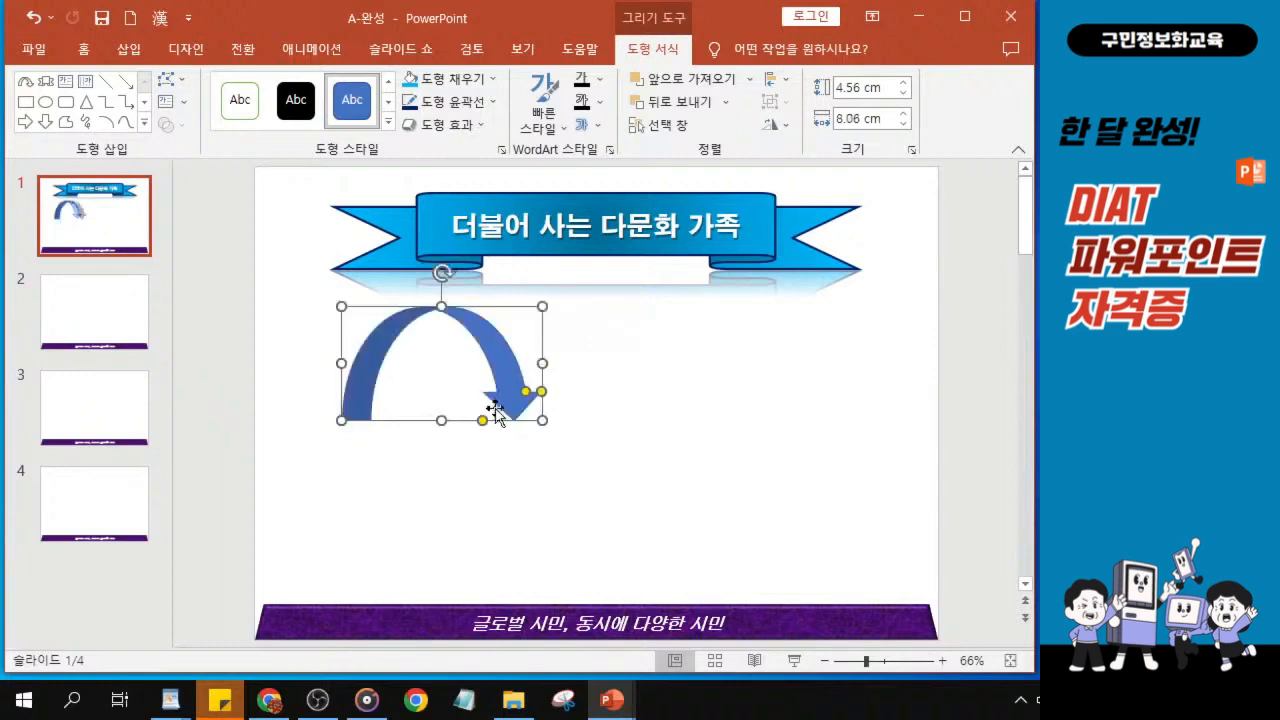
Step: Rotate the curved arrow counterclockwise so its head points right, and shift it slightly right below the ribbon
key(ctrl)
drag(440, 272, 389, 324)
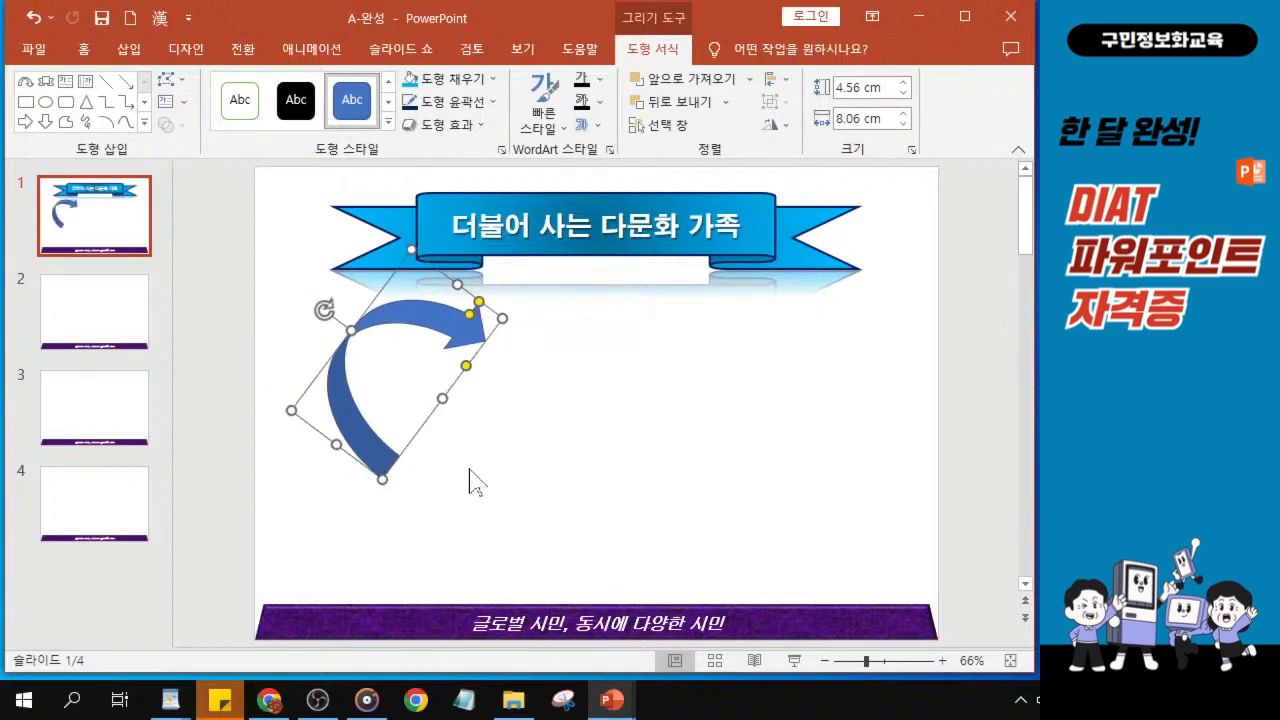
drag(393, 316, 415, 319)
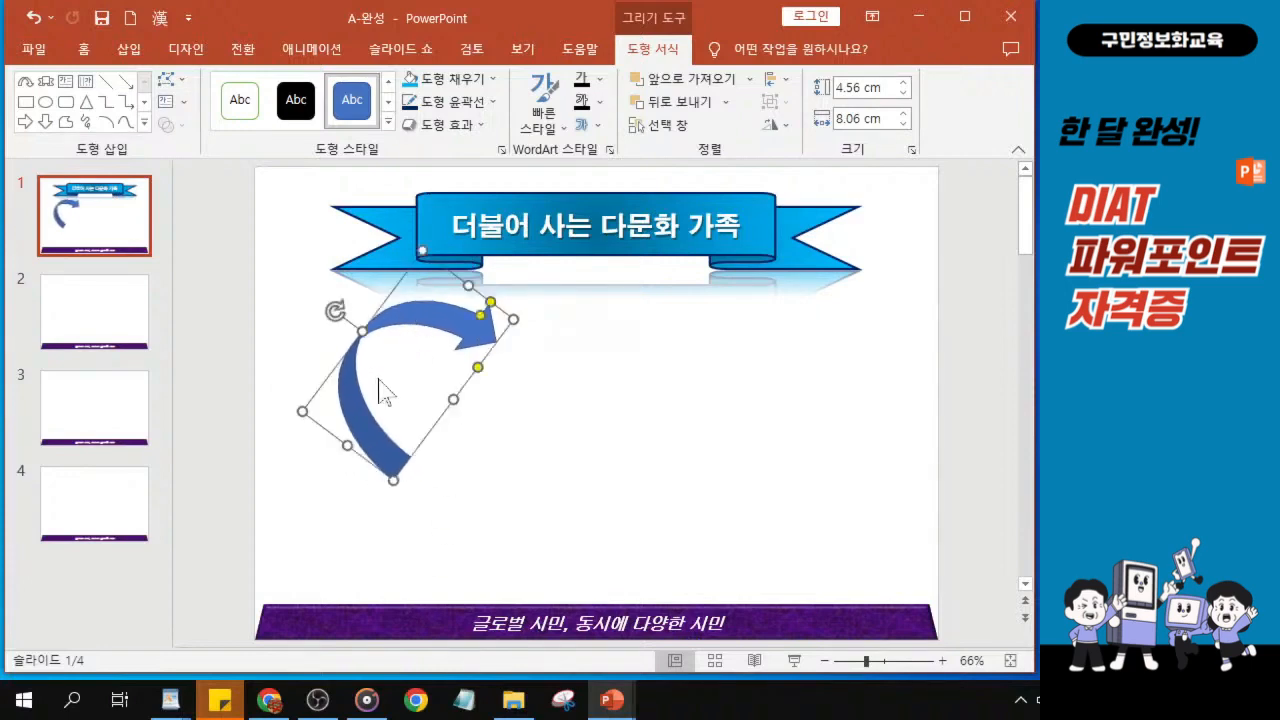
Step: Widen the title ribbon slightly on both its left and right ends
click(524, 245)
drag(331, 228, 323, 228)
drag(860, 231, 873, 234)
Step: Change the curved arrow's fill to a gradient fill (그라데이션 채우기) in the shape formatting options
click(427, 322)
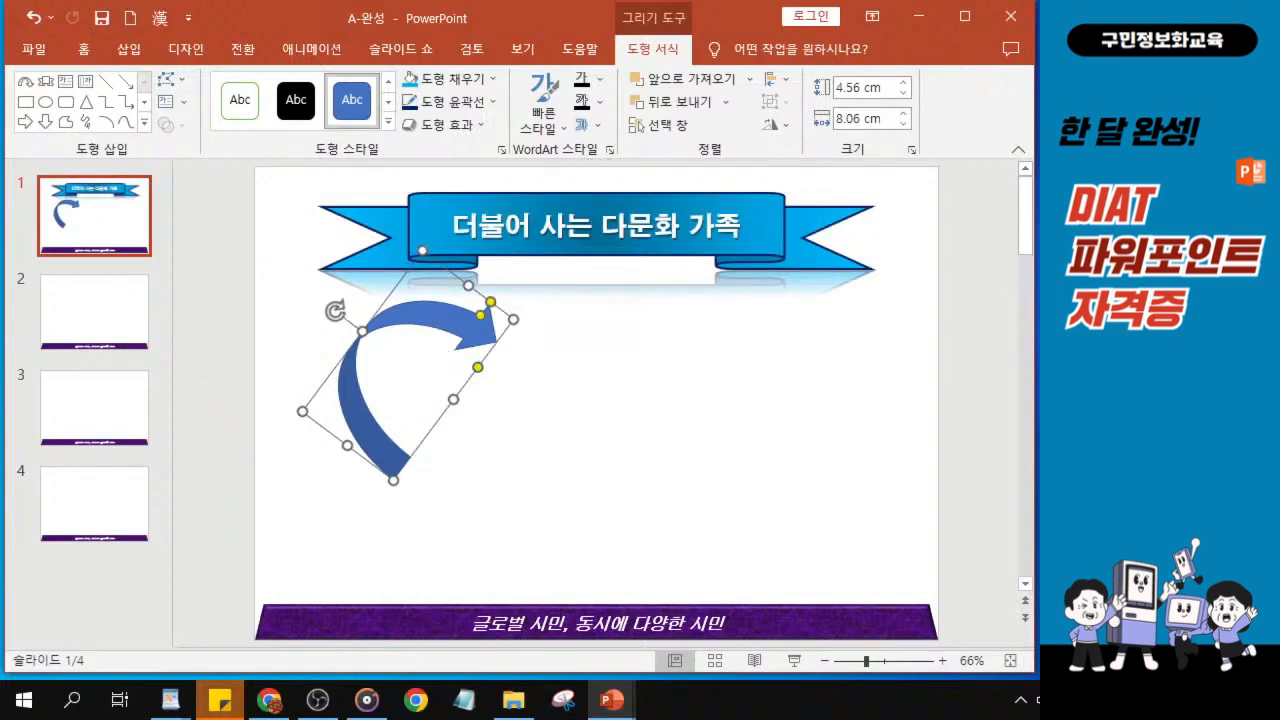
key(alt+Tab)
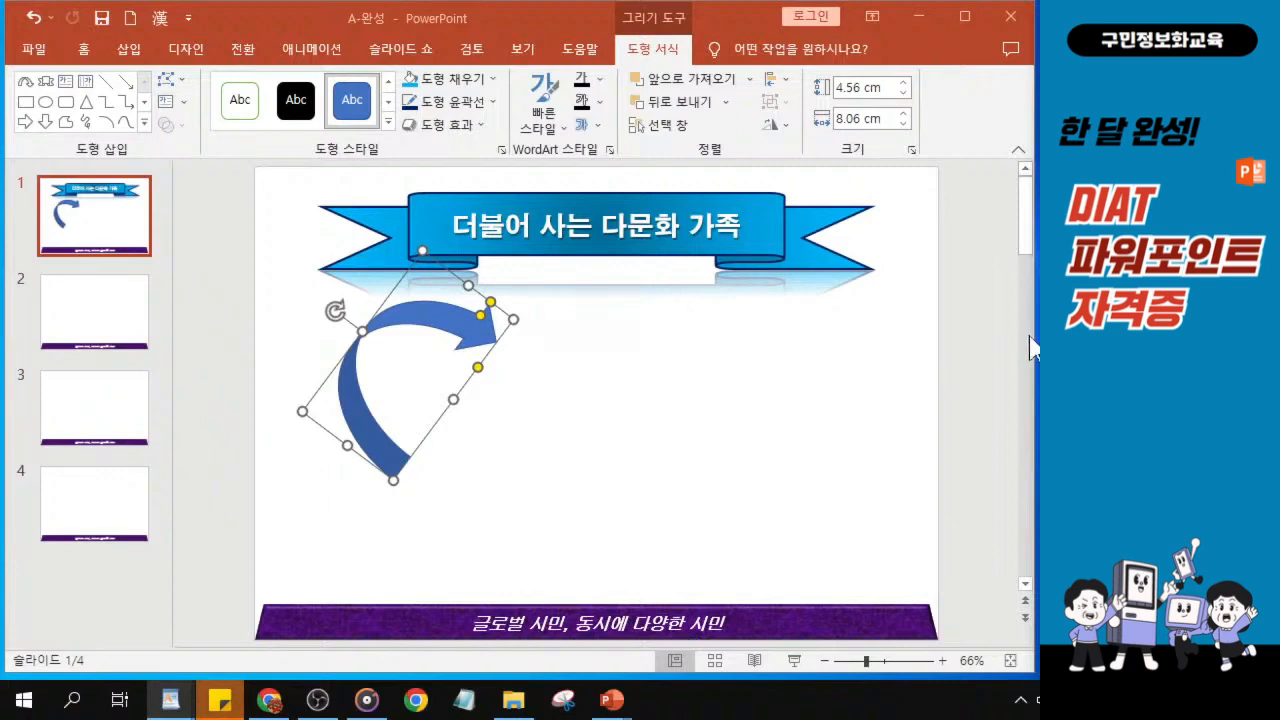
click(453, 81)
key(ctrl)
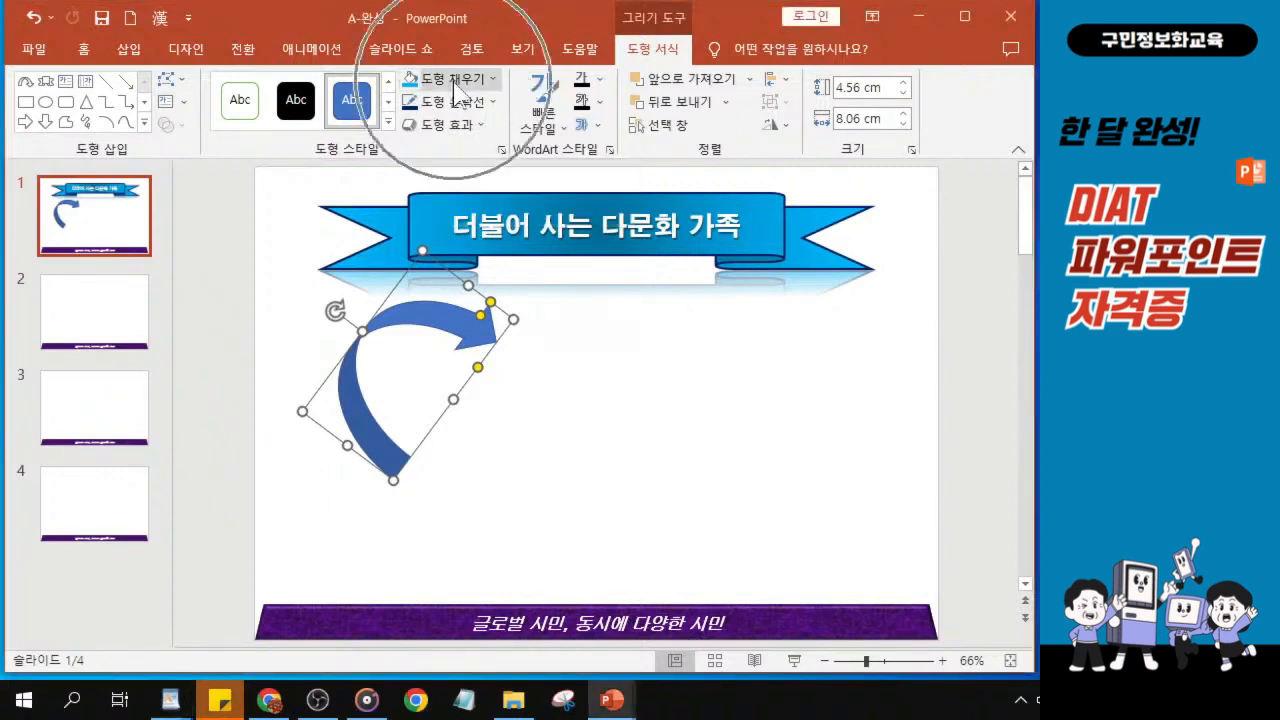
click(453, 82)
key(ctrl)
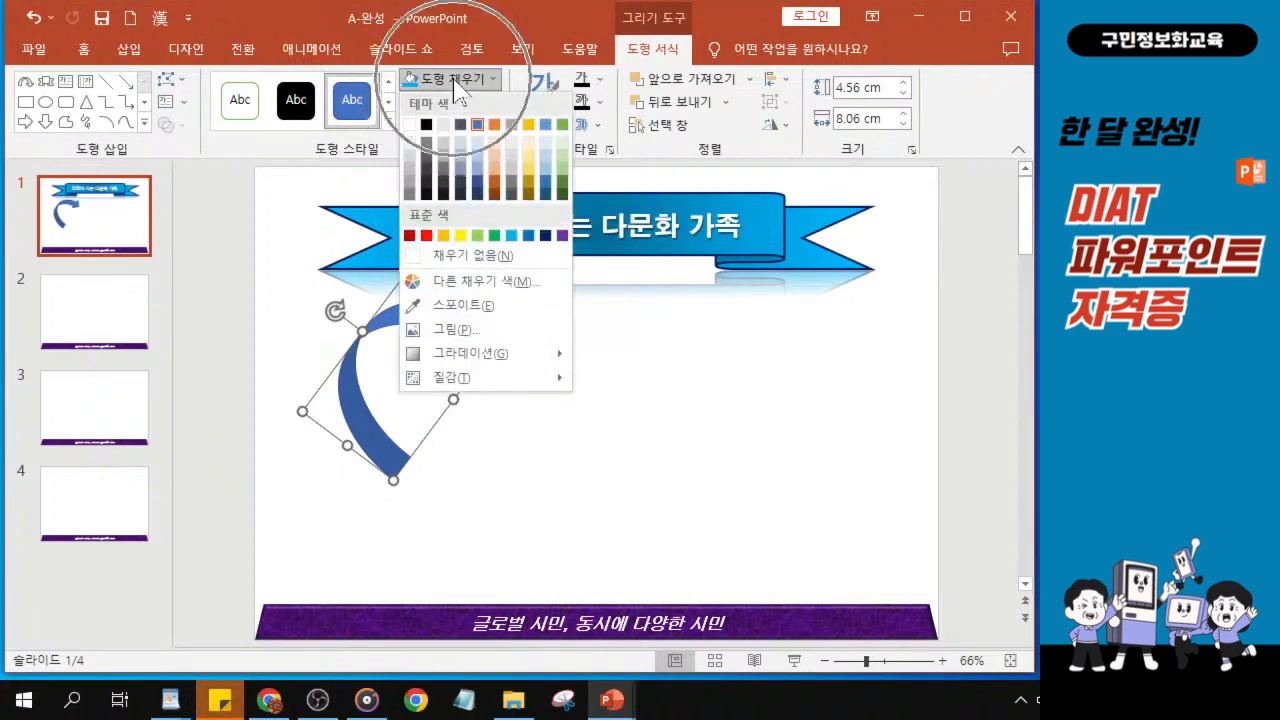
key(ctrl)
key(ctrl)
key(ctrl)
key(ctrl)
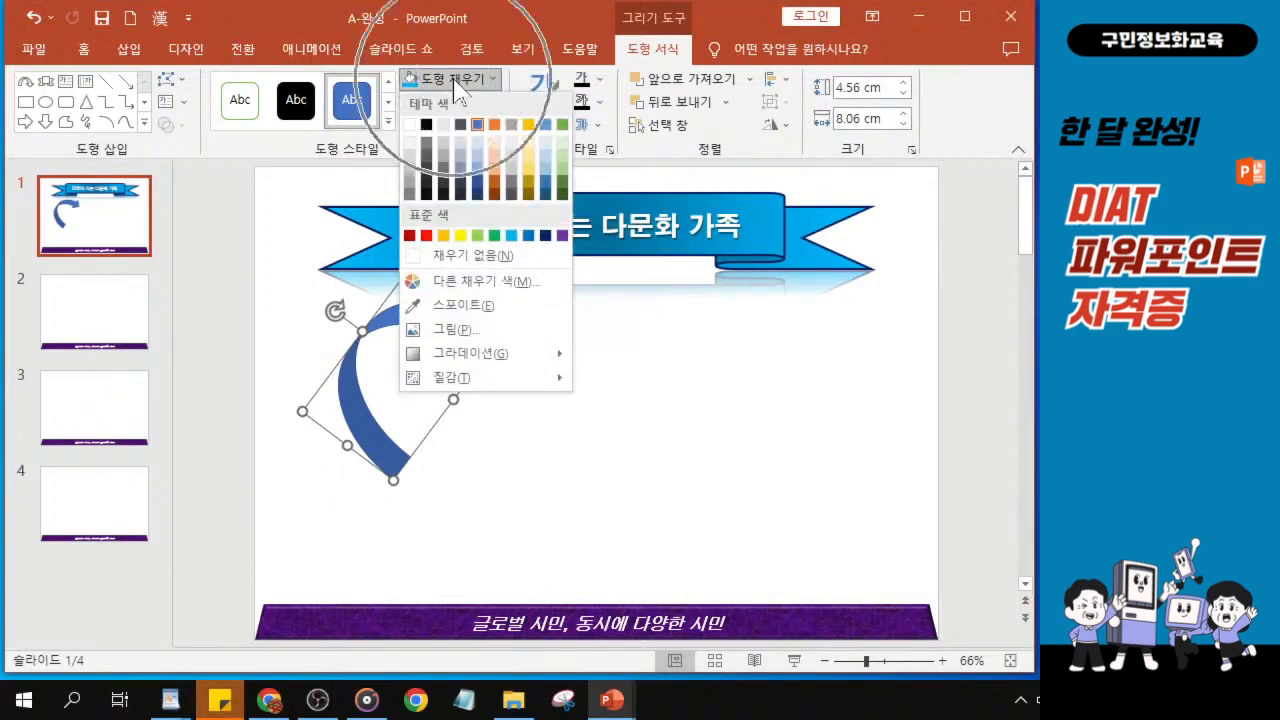
mouse_move(441, 358)
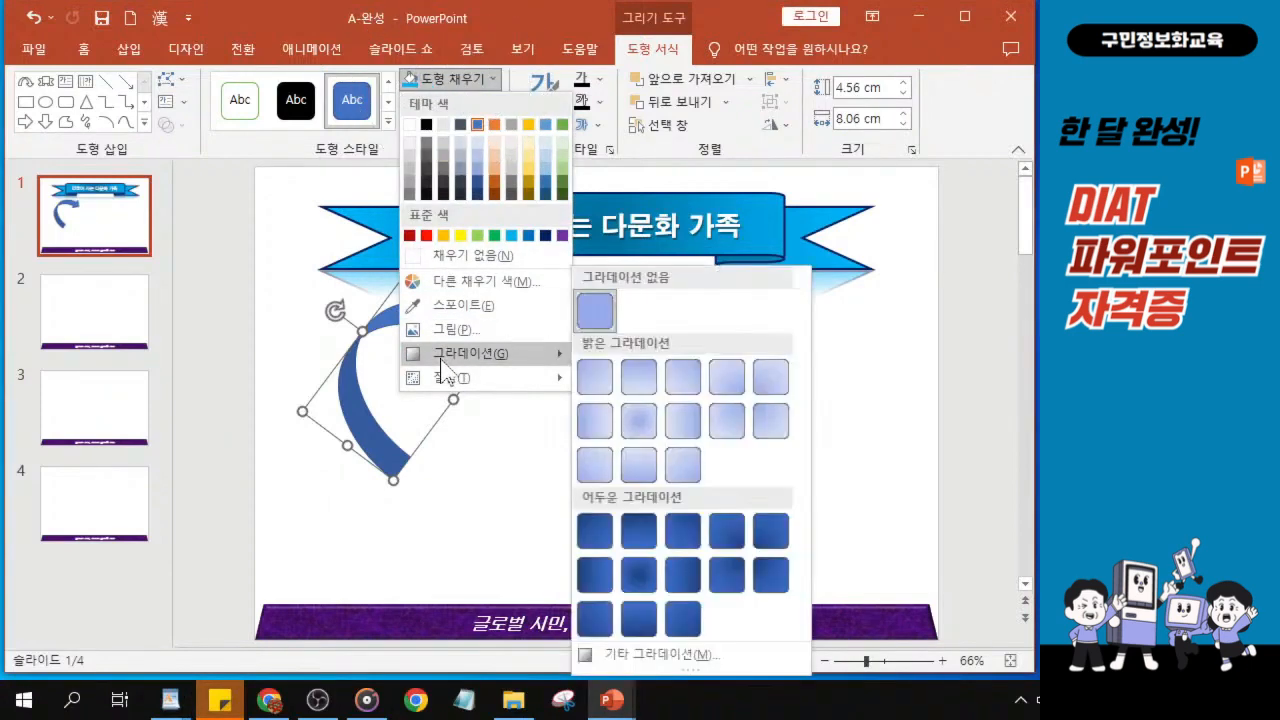
key(ctrl)
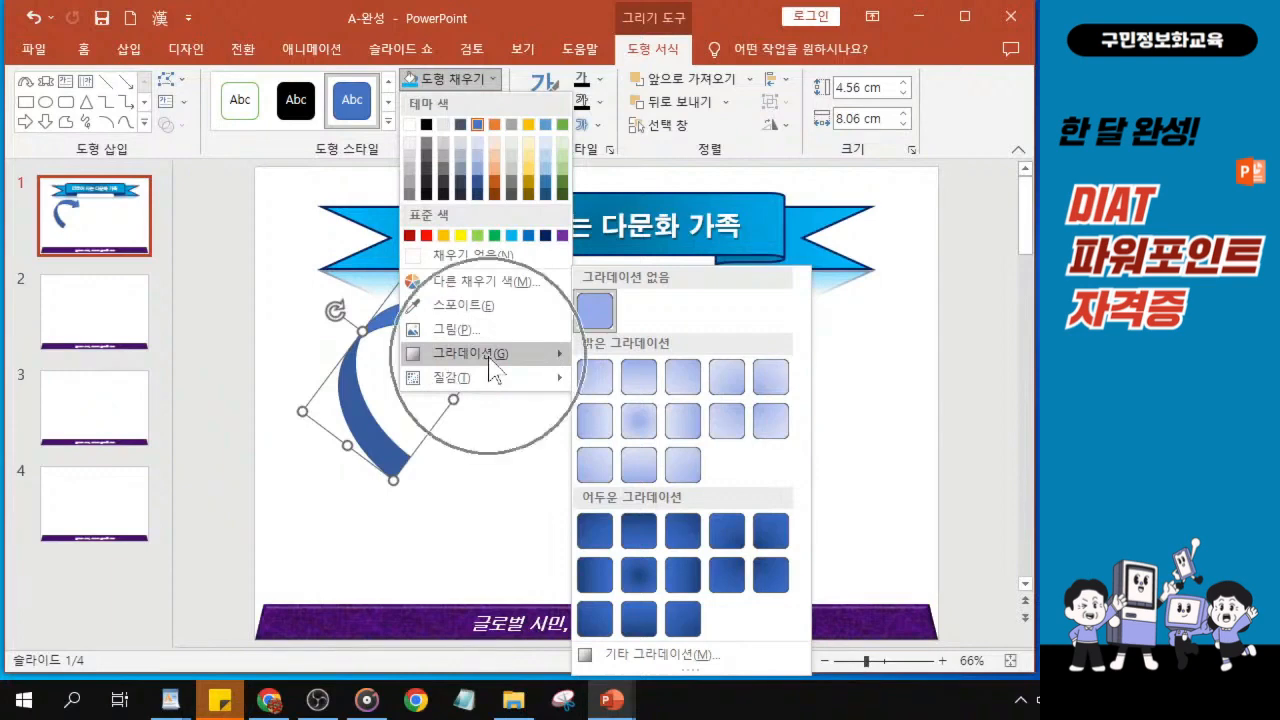
click(663, 655)
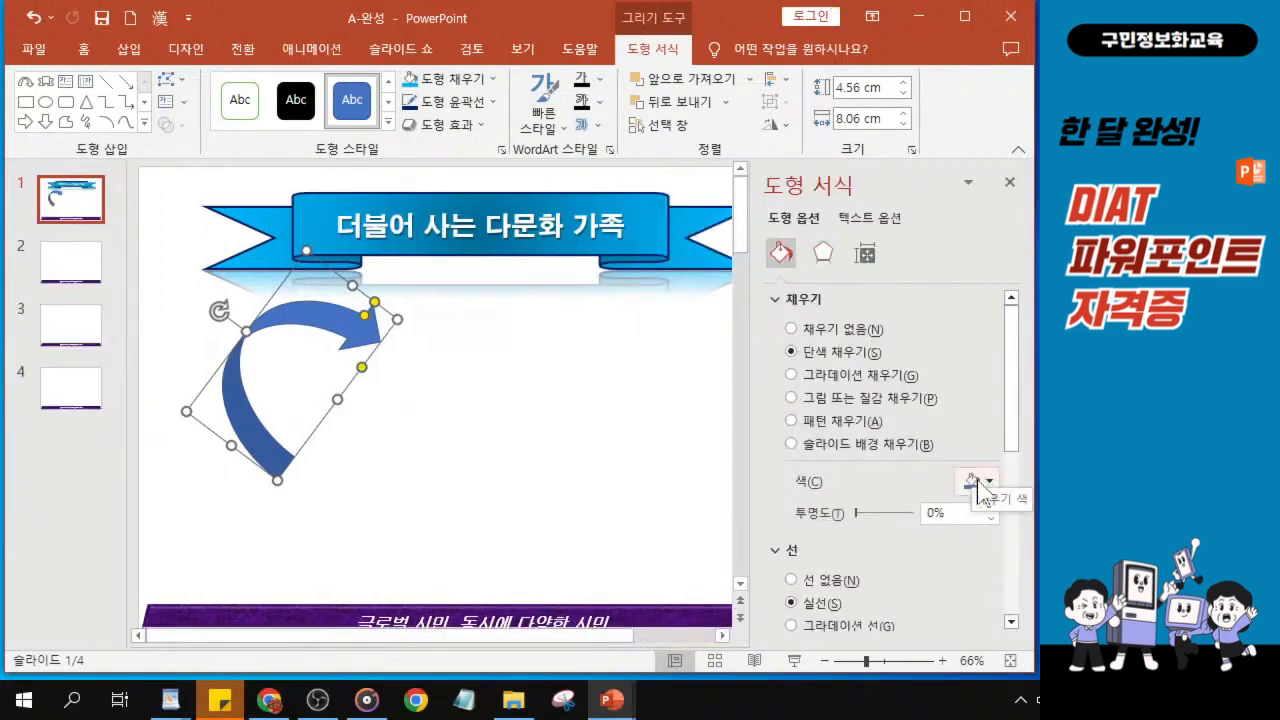
click(810, 380)
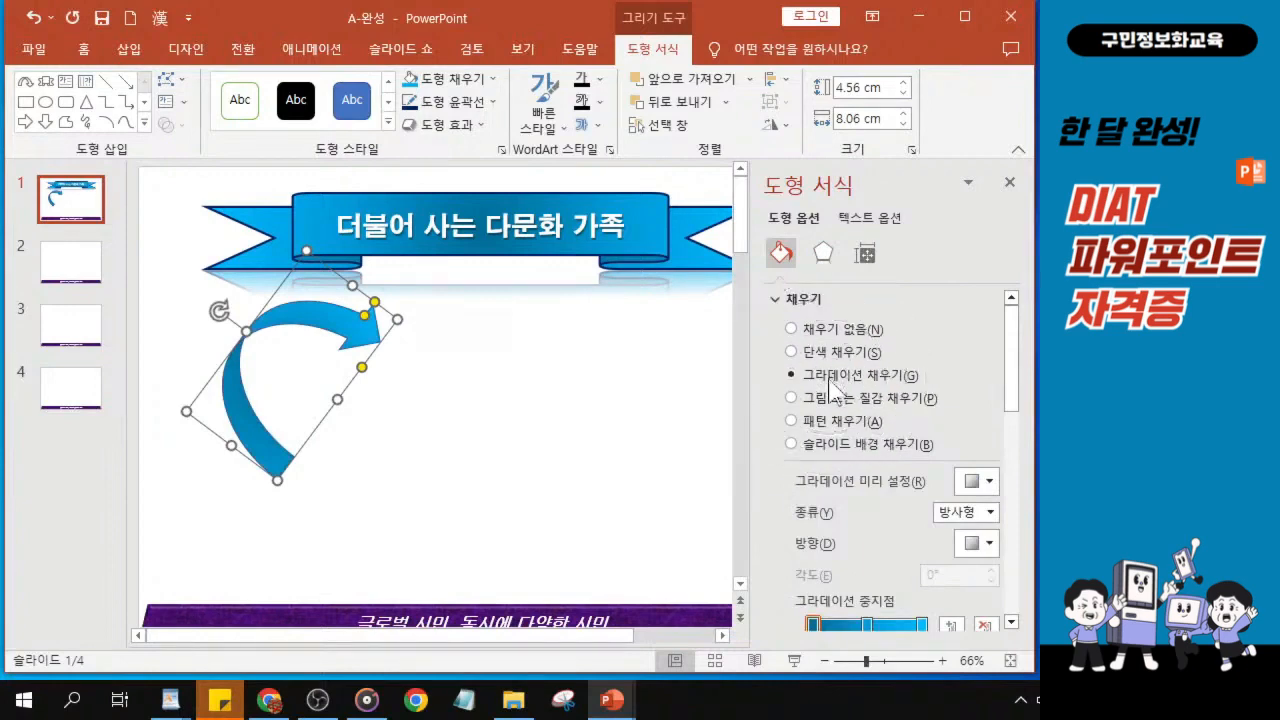
Step: Set the arrow's gradient type to 방사형 and shift the window left so the gradient preset gallery fits on screen
click(966, 516)
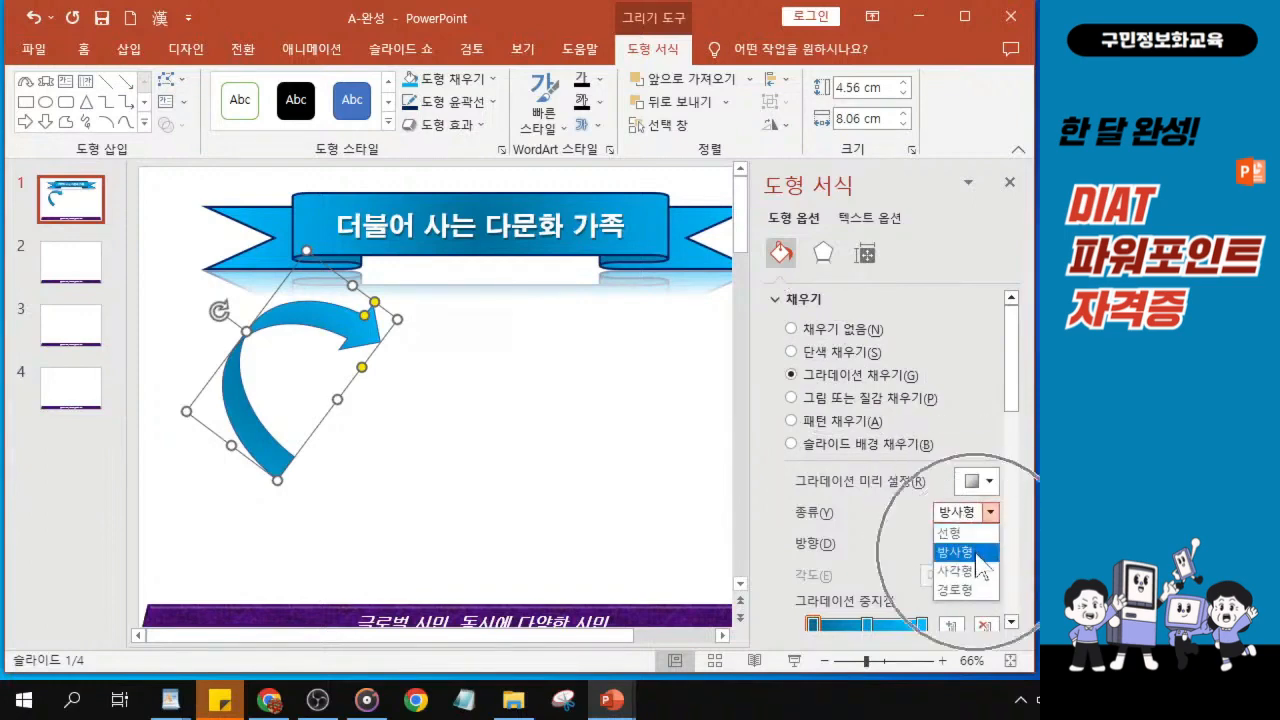
click(977, 553)
click(988, 482)
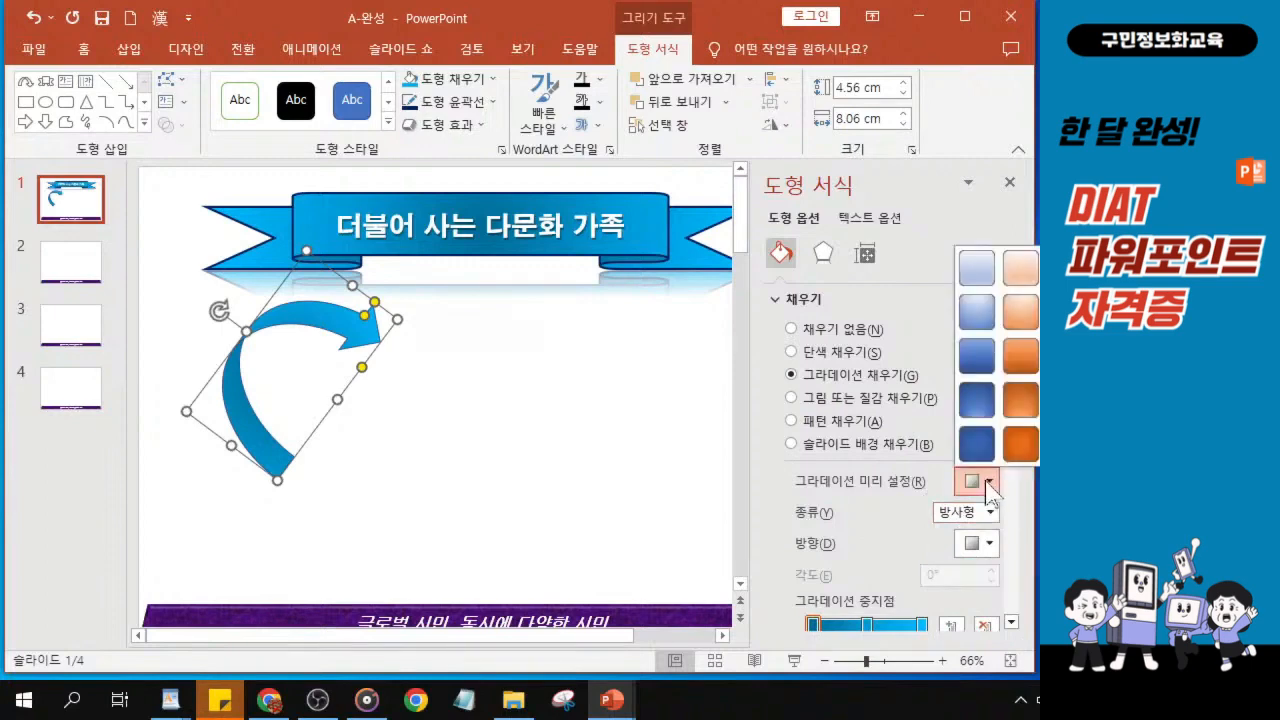
click(988, 482)
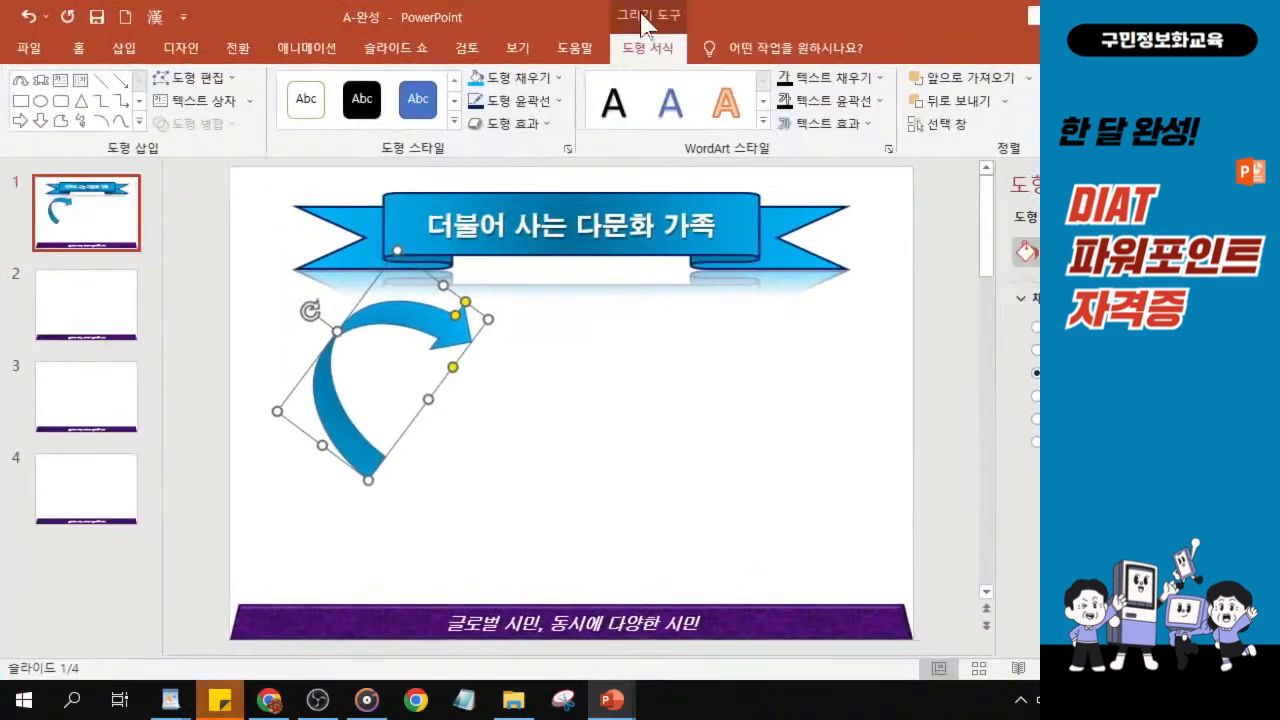
drag(643, 23, 320, 27)
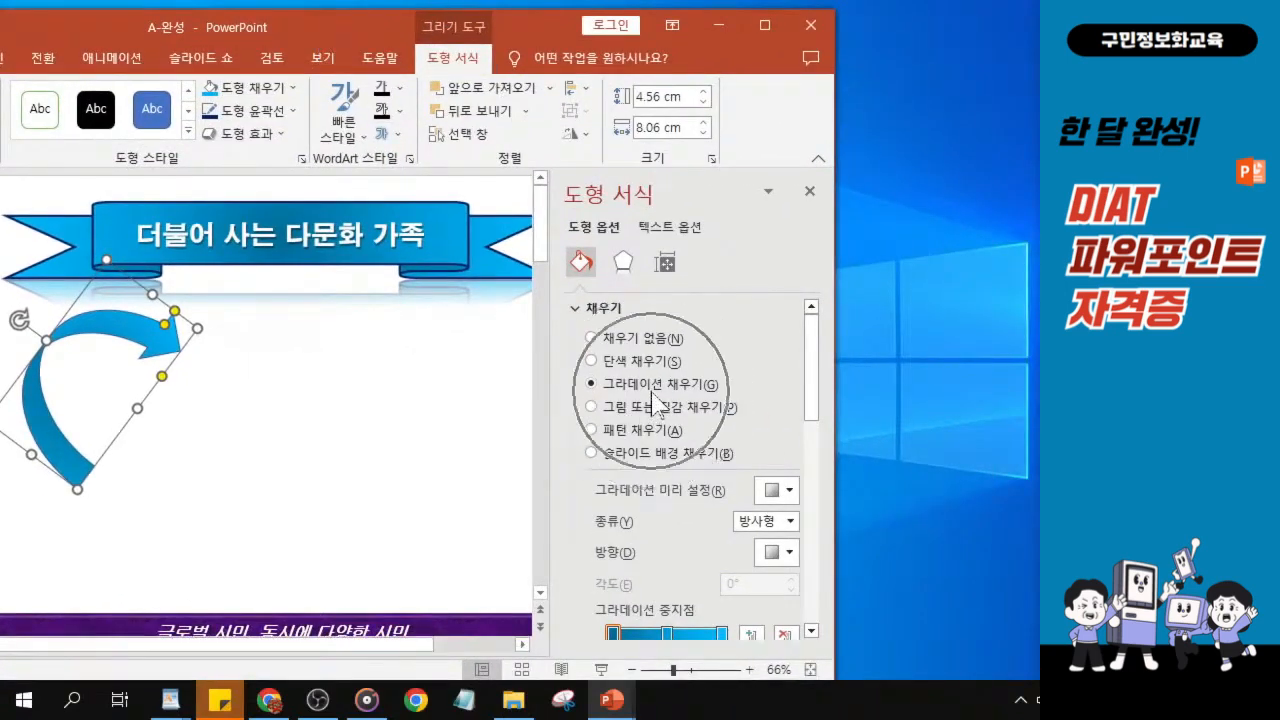
Step: Switch to the A_슬라이드1 example presentation, examine the curved arrow's fill colour beside the picture, and return to A-완성
click(788, 492)
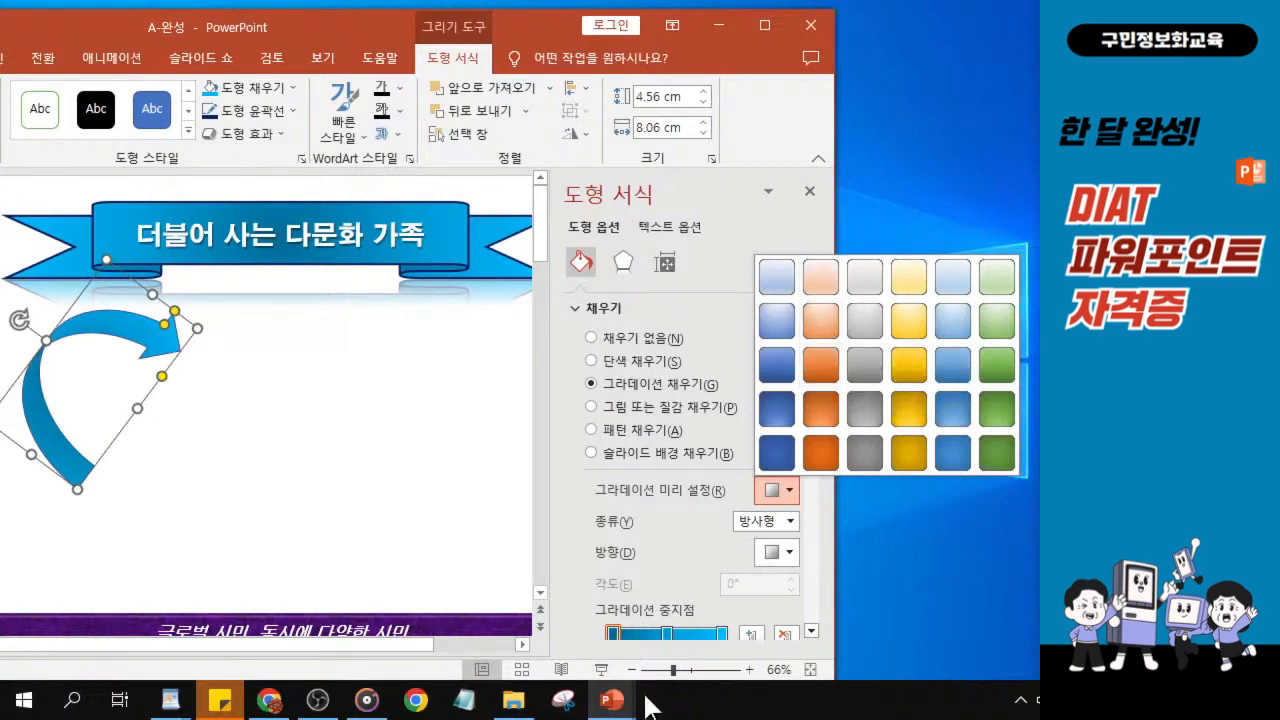
click(610, 699)
click(746, 660)
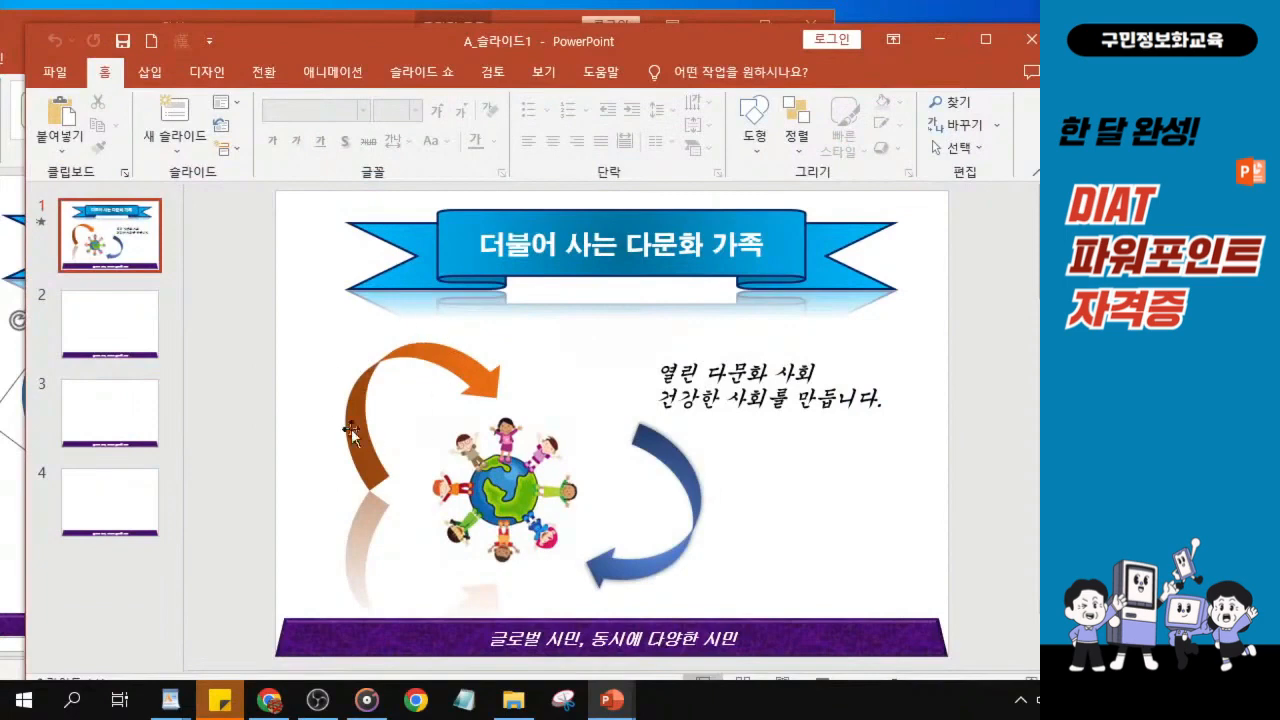
click(417, 362)
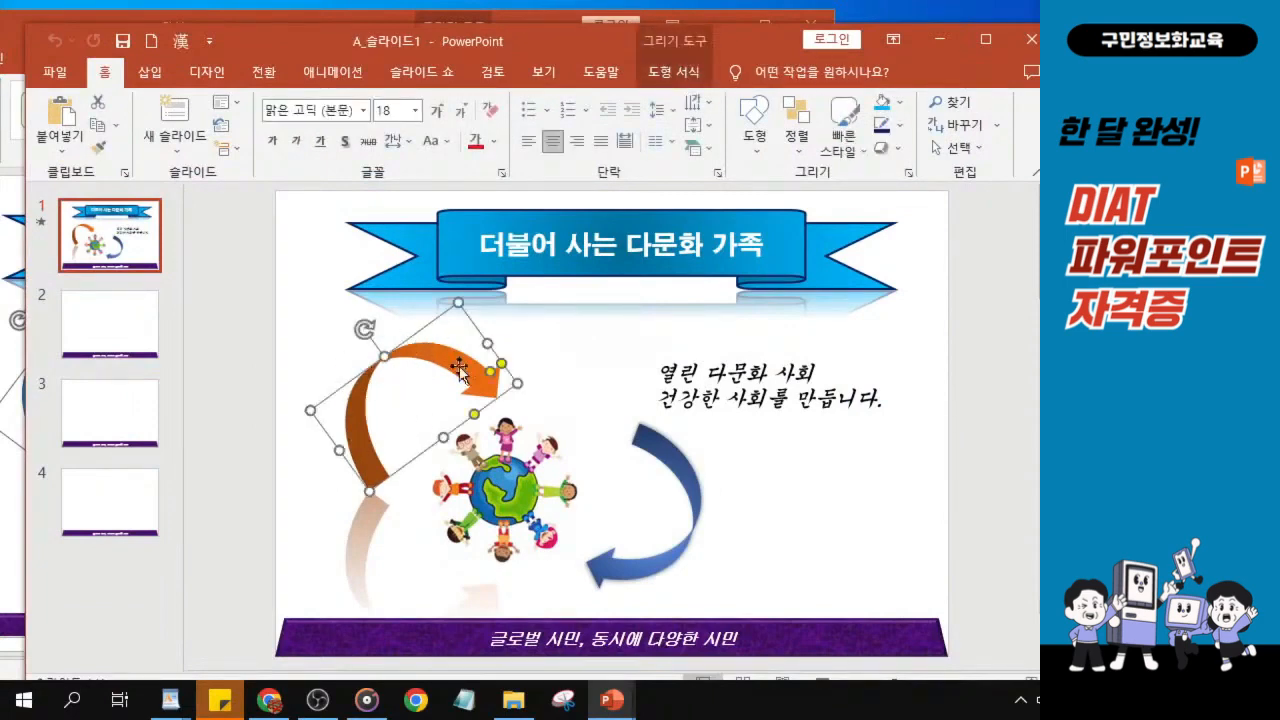
click(943, 38)
Step: Fill the curved arrow with the orange gradient preset from the gallery's last row, and shift the window back
click(775, 492)
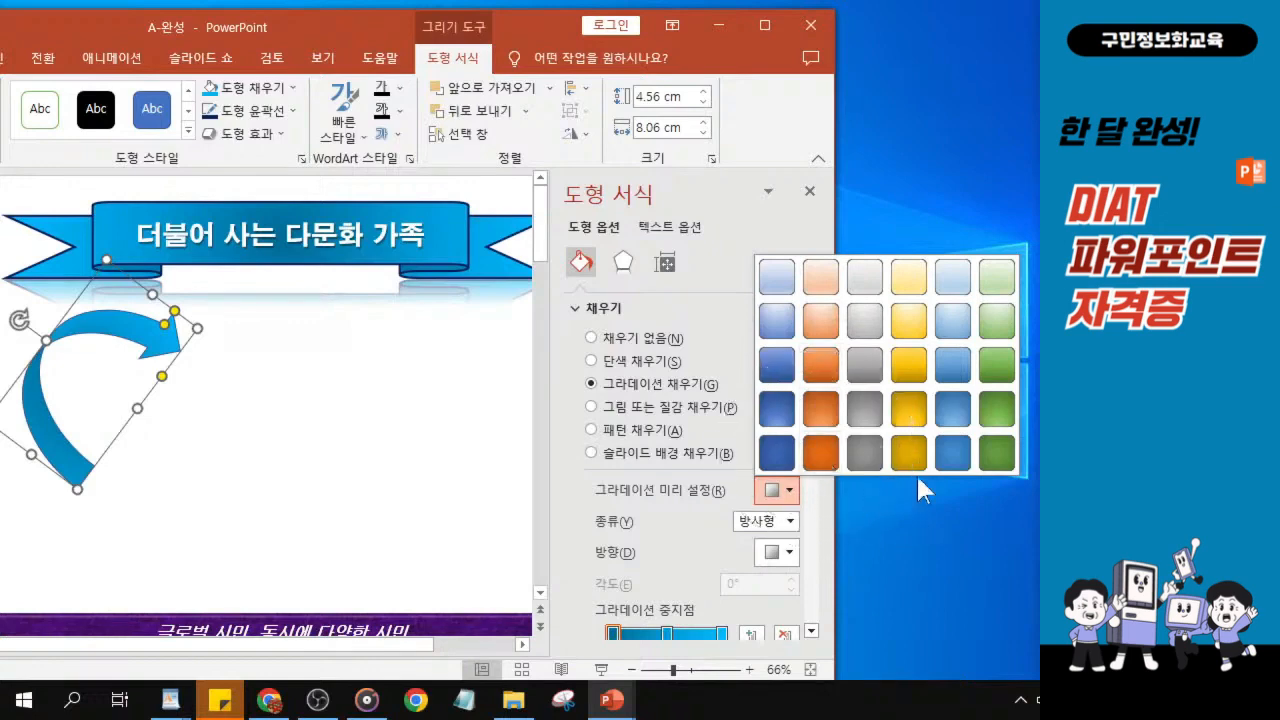
key(ctrl)
click(817, 455)
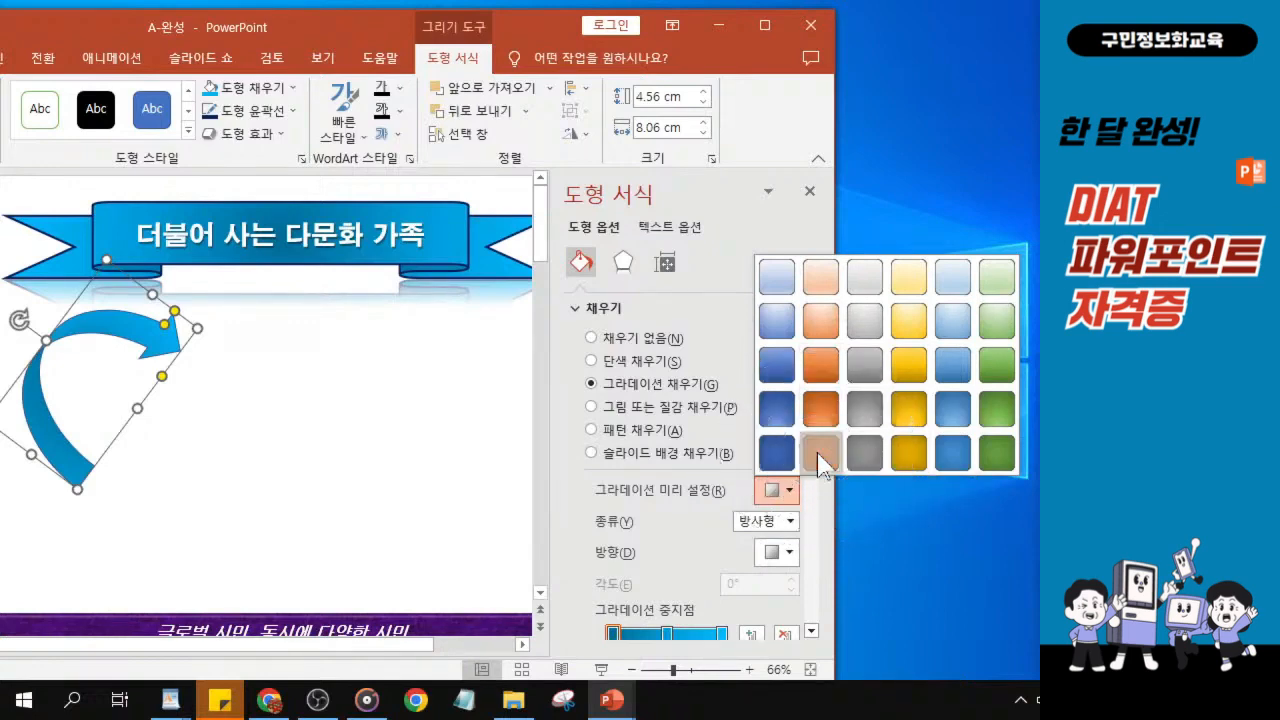
key(ctrl)
key(ctrl)
key(ctrl)
key(ctrl)
key(ctrl)
key(ctrl)
key(ctrl)
key(ctrl)
key(ctrl)
key(ctrl)
click(820, 458)
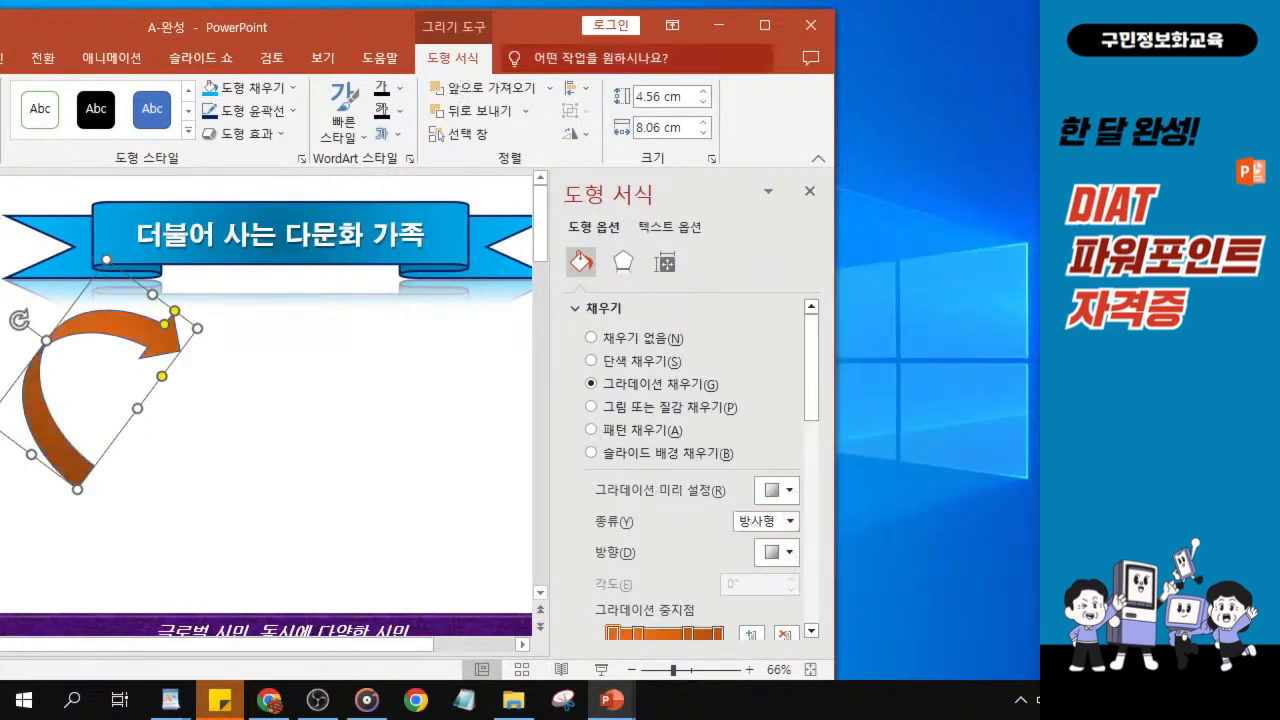
drag(560, 38, 745, 9)
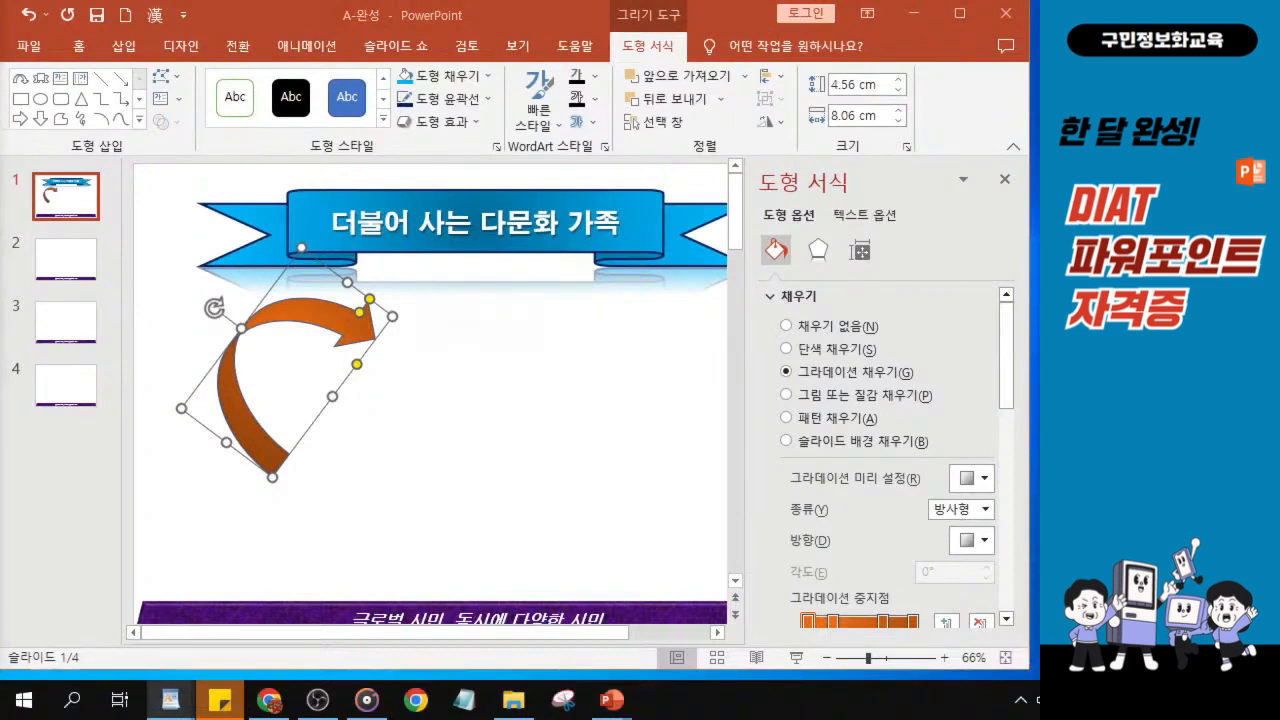
Step: Remove the curved arrow's outline by setting its line to 선 없음
click(770, 298)
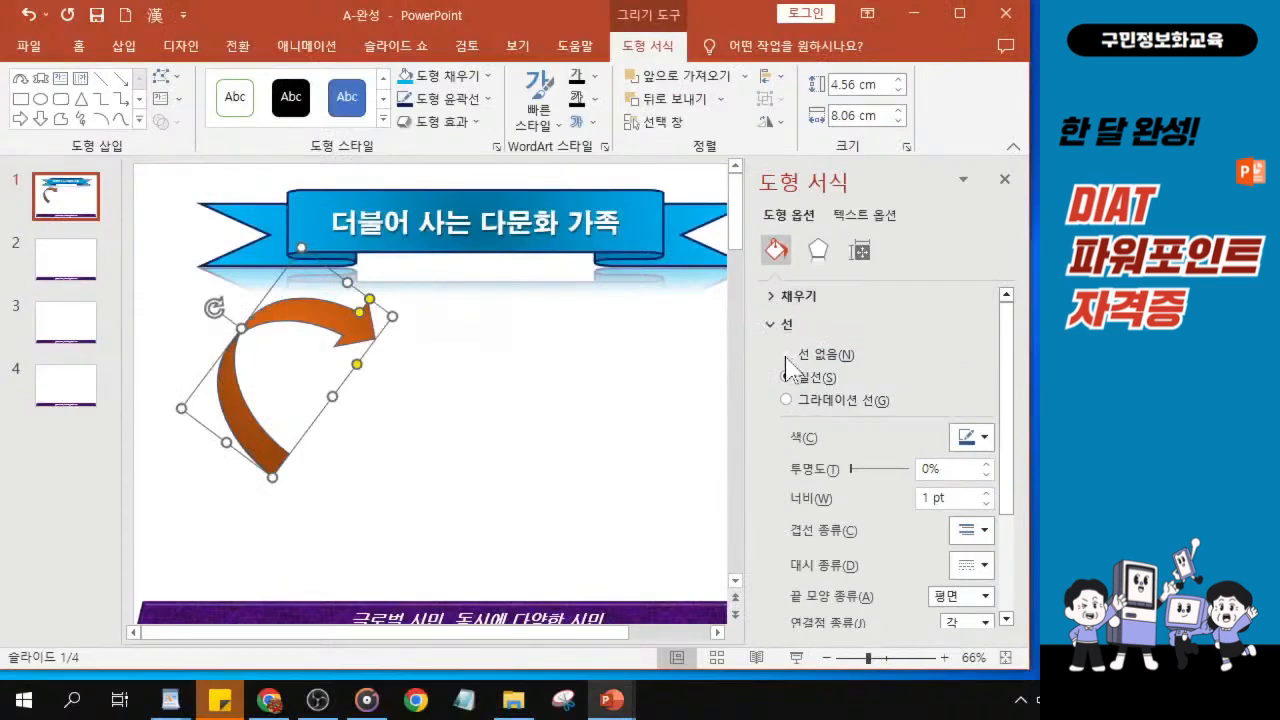
click(802, 411)
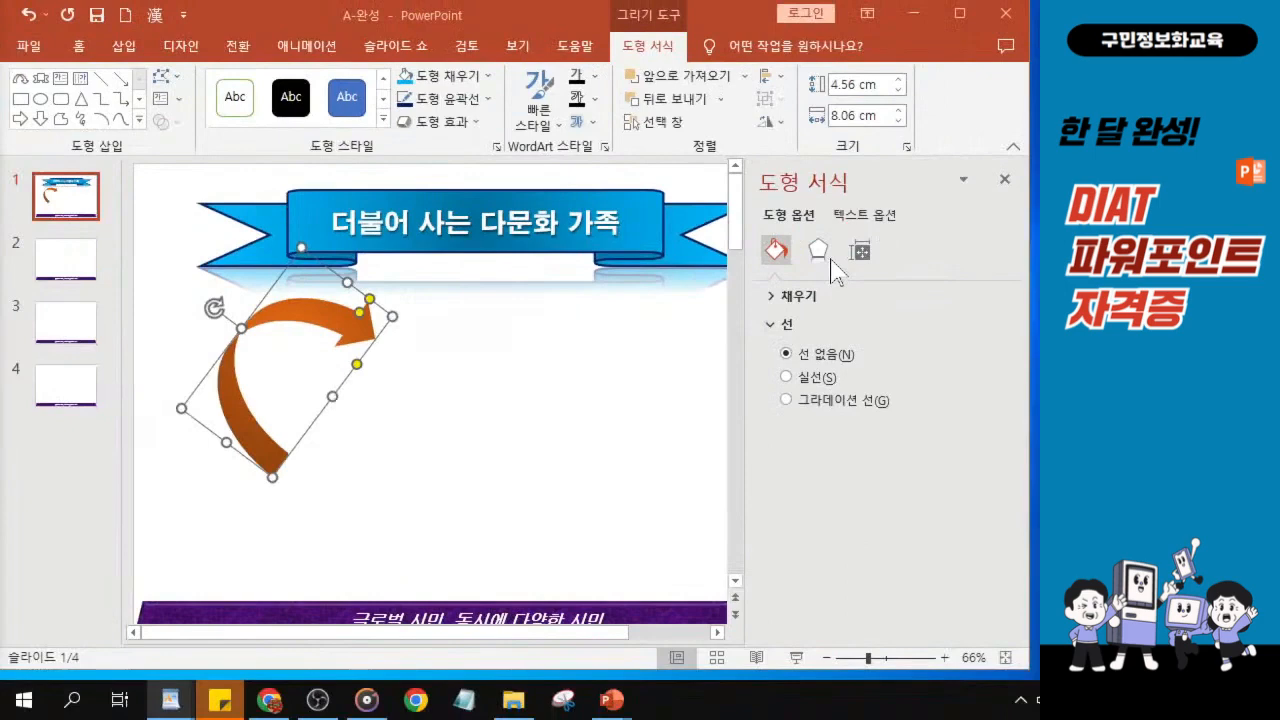
Step: Apply the third reflection variation of the first row to the orange curved arrow, shifting the window so the preset gallery fits on screen
click(805, 240)
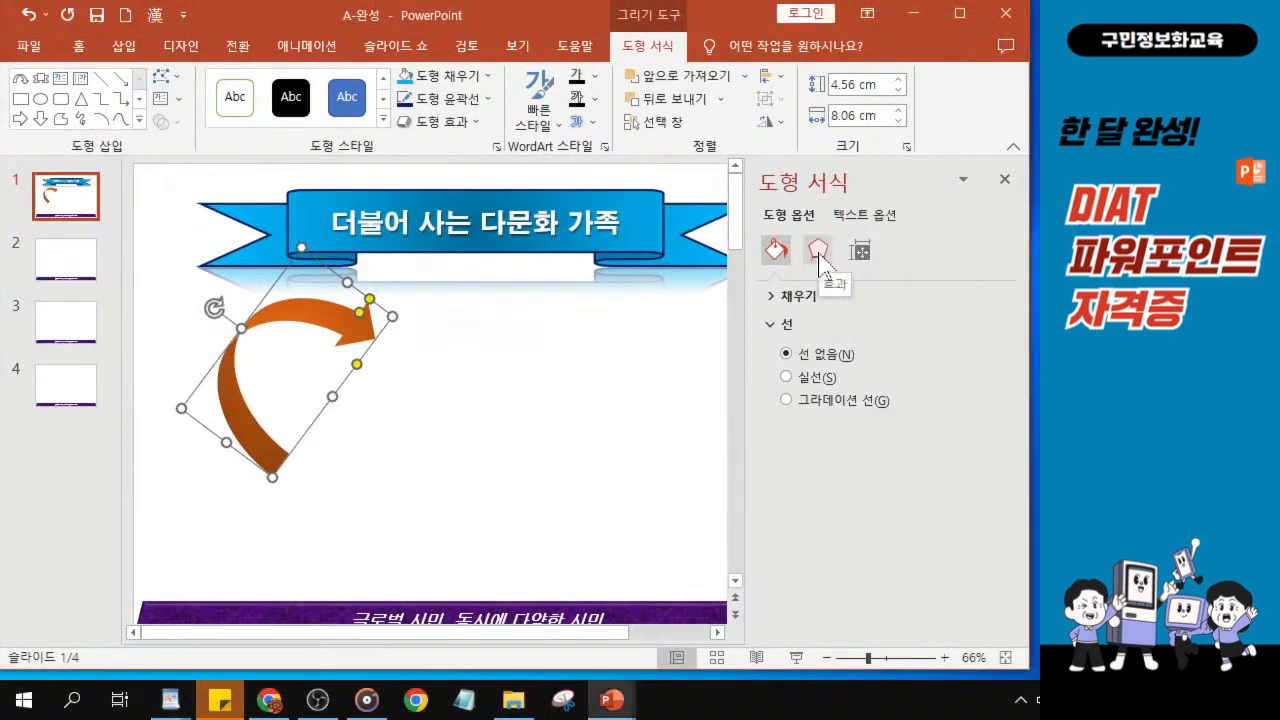
click(819, 255)
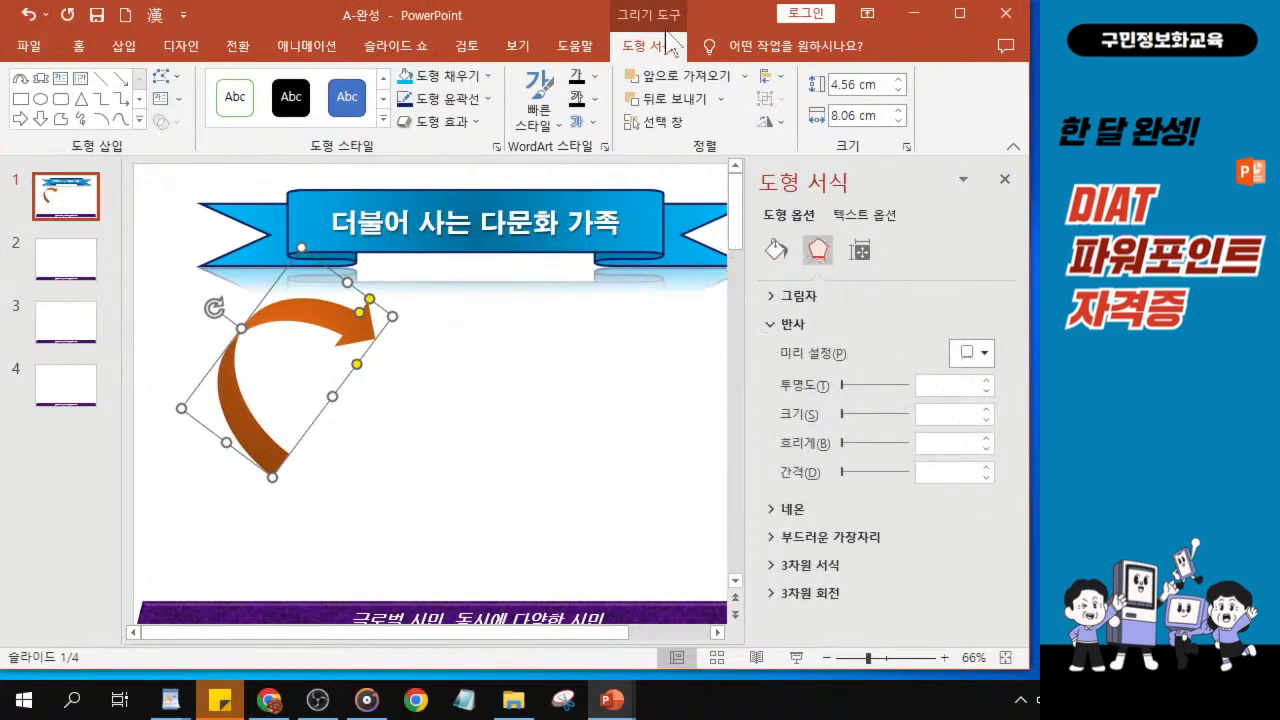
drag(708, 28, 488, 28)
click(764, 353)
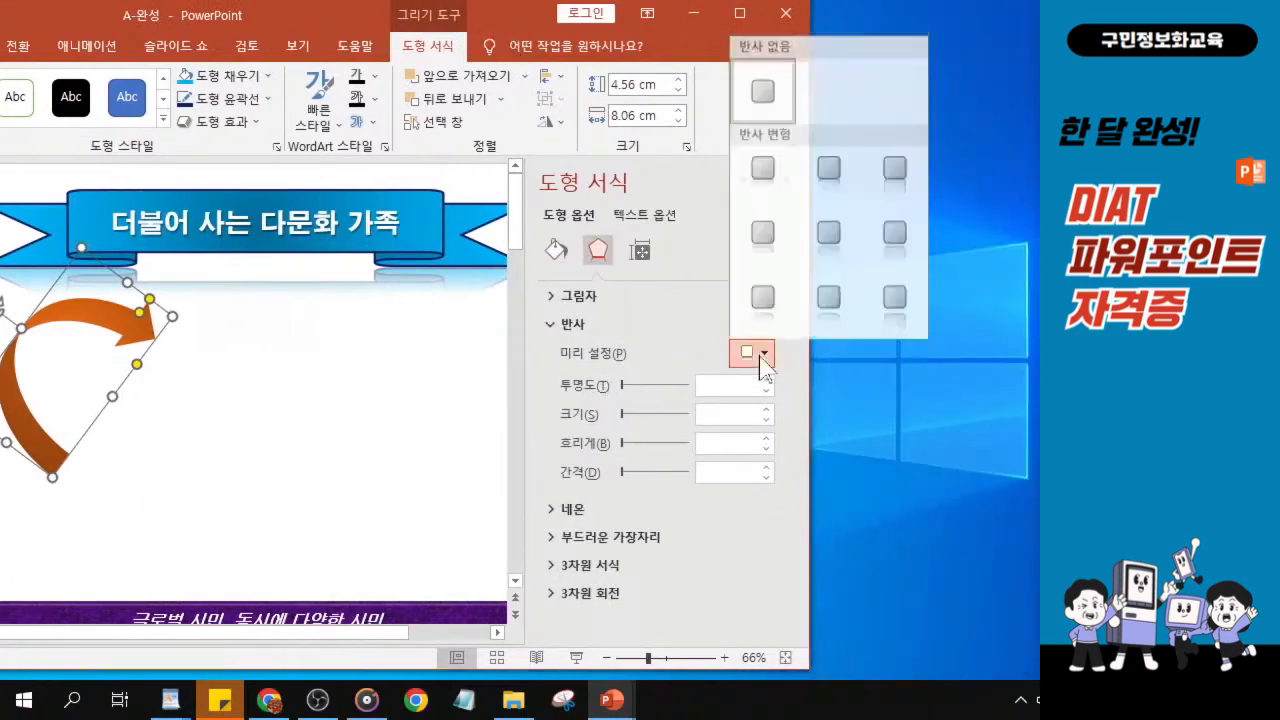
click(762, 358)
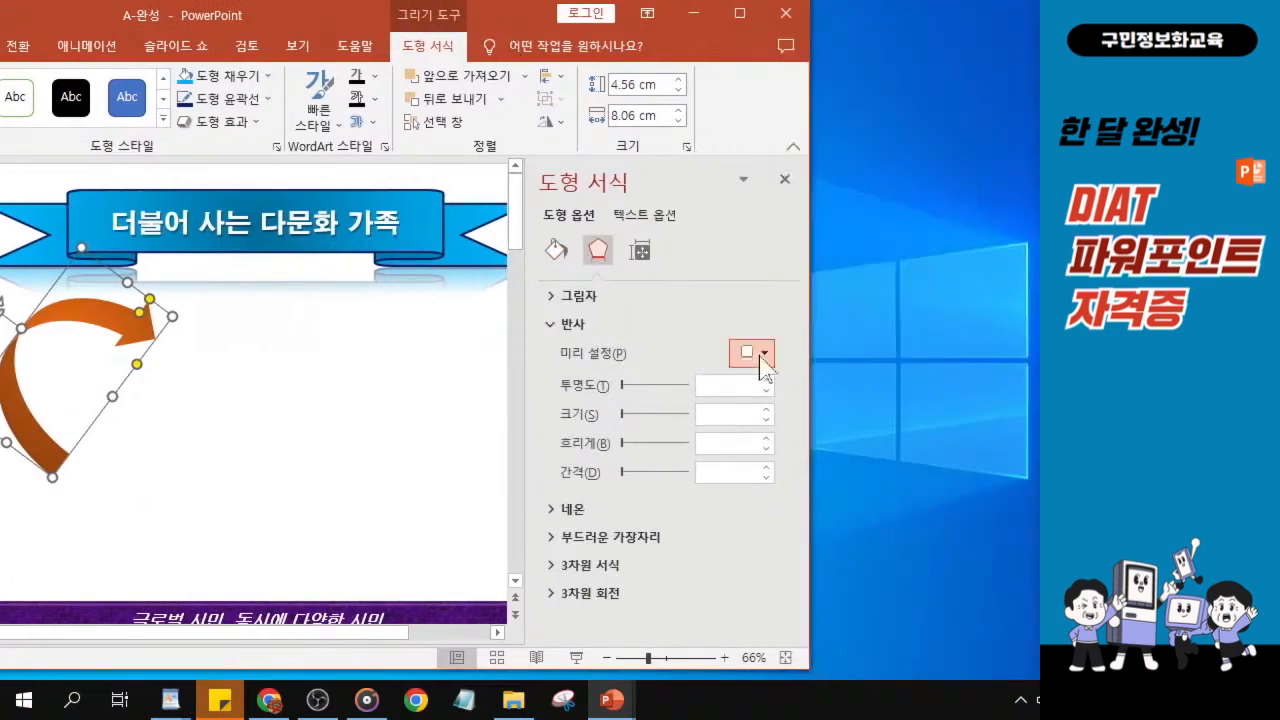
click(762, 358)
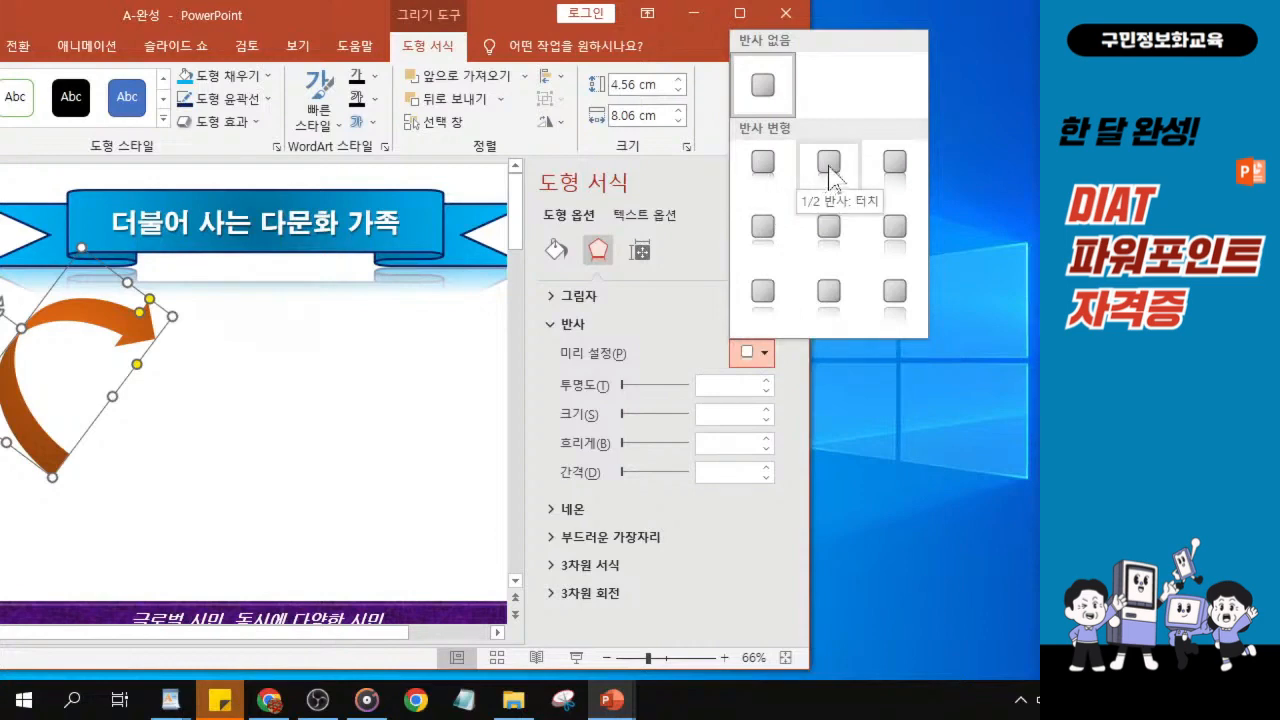
click(895, 172)
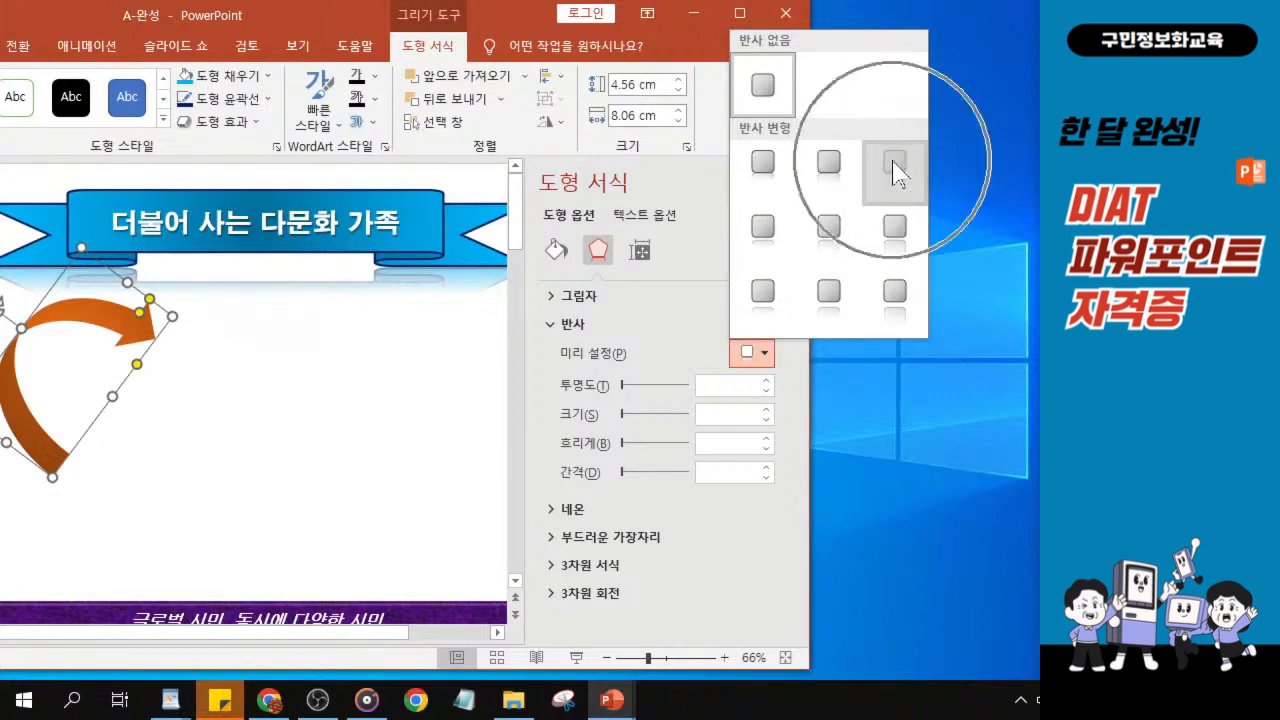
key(ctrl)
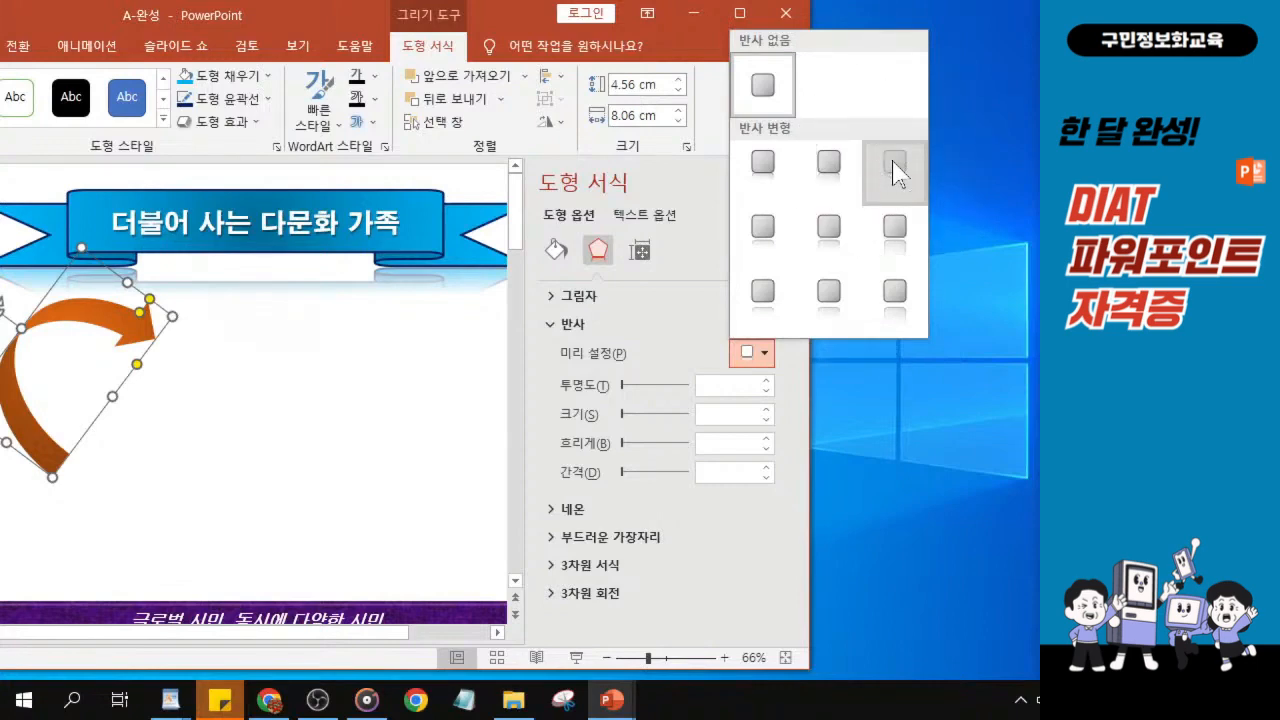
key(ctrl)
click(895, 172)
double_click(330, 15)
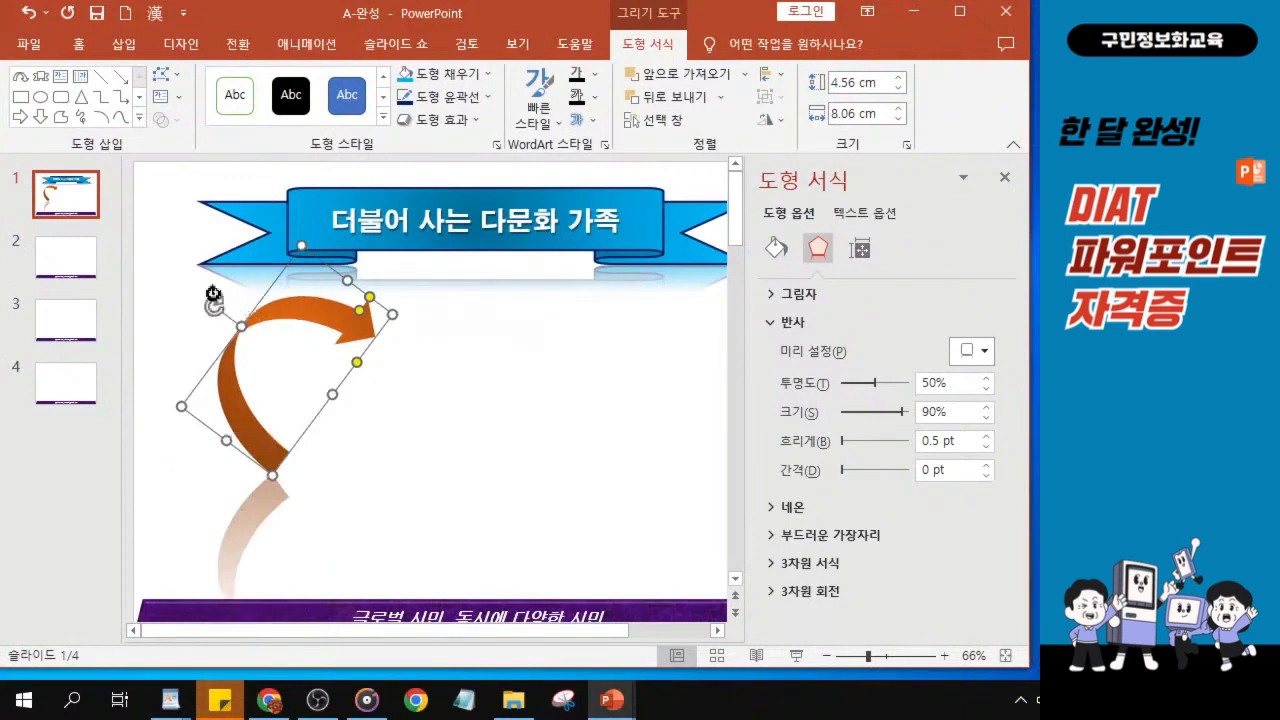
Step: Nudge the orange curved arrow slightly to the right below the title ribbon and close its shape formatting options
drag(307, 320, 311, 321)
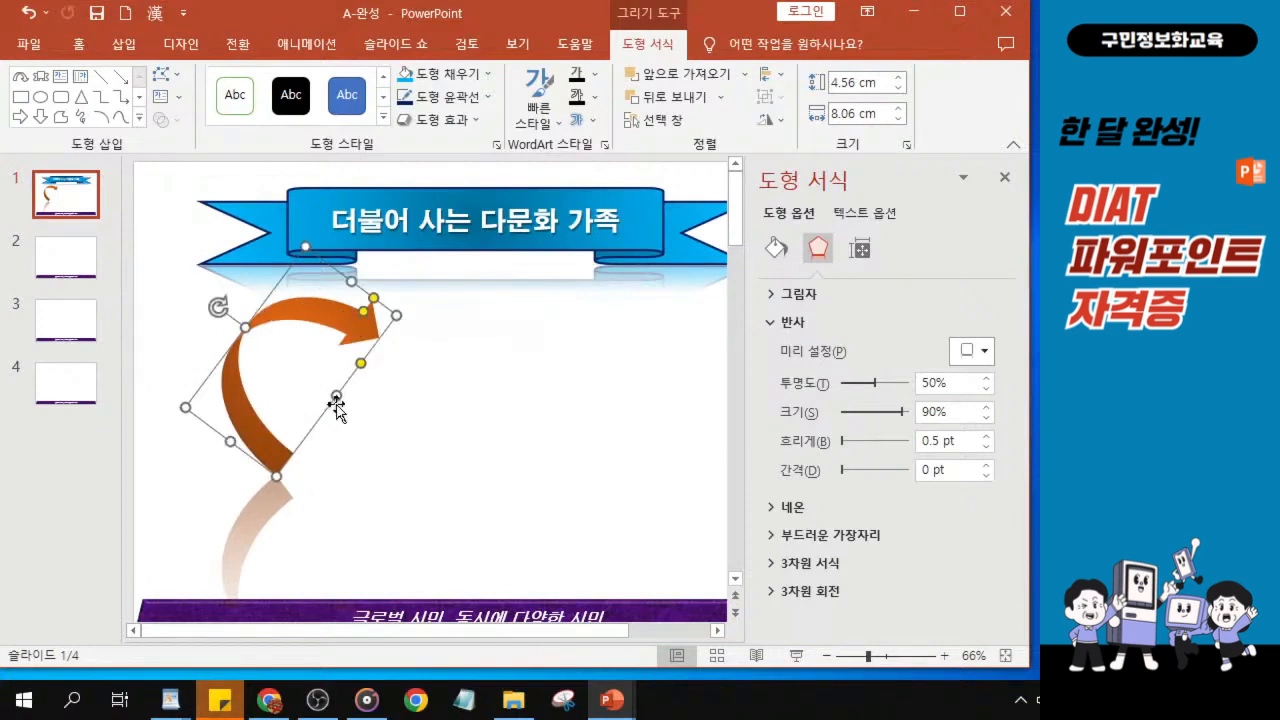
drag(297, 320, 303, 319)
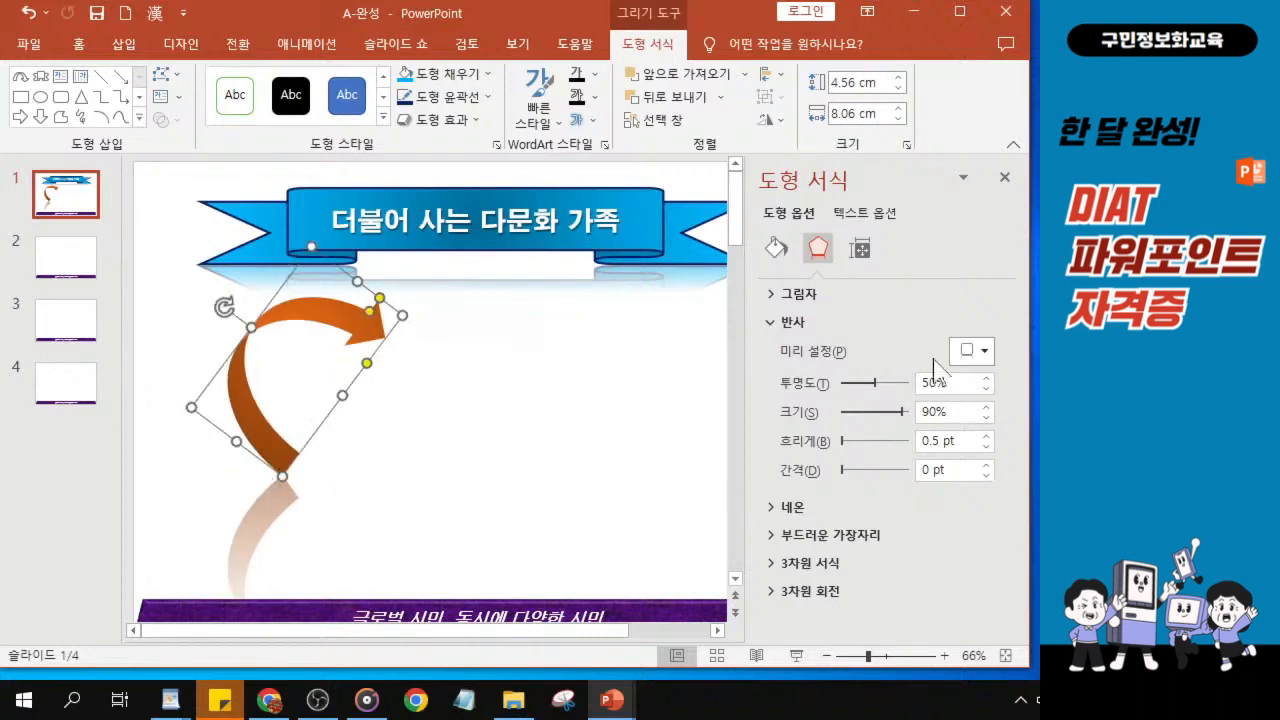
key(alt+Tab)
click(1005, 180)
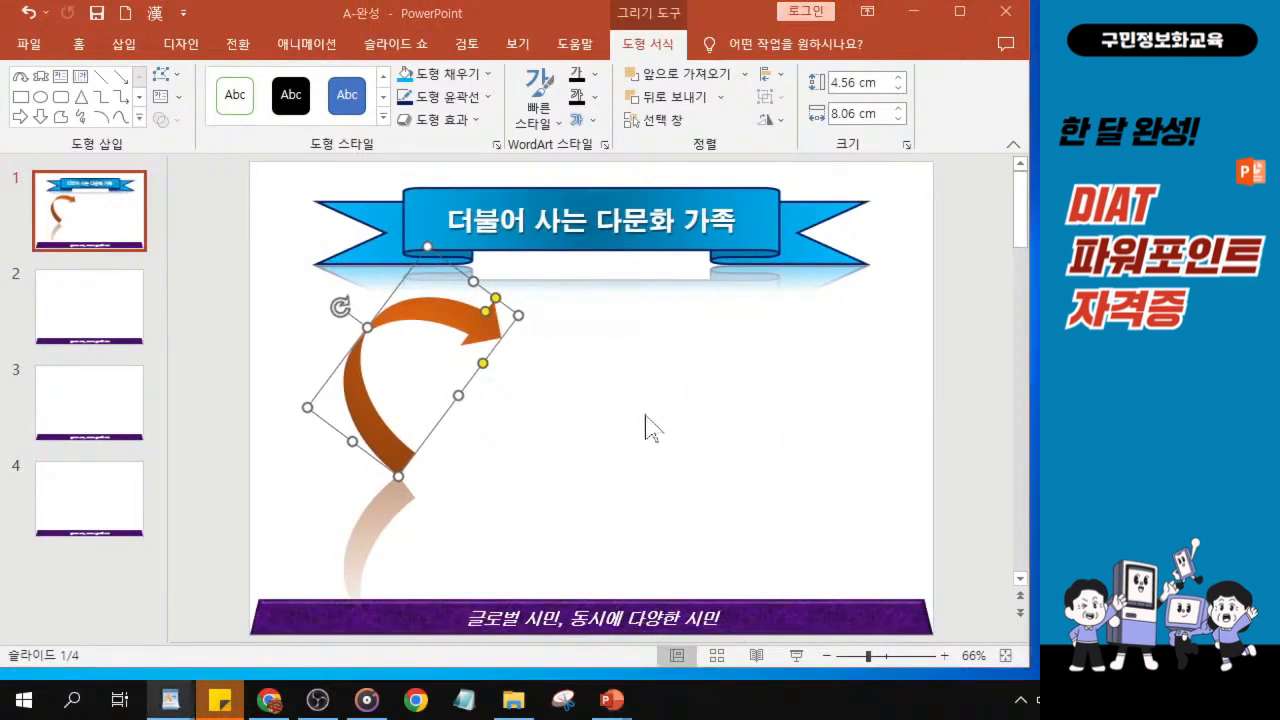
key(ctrl)
key(ctrl)
key(ctrl)
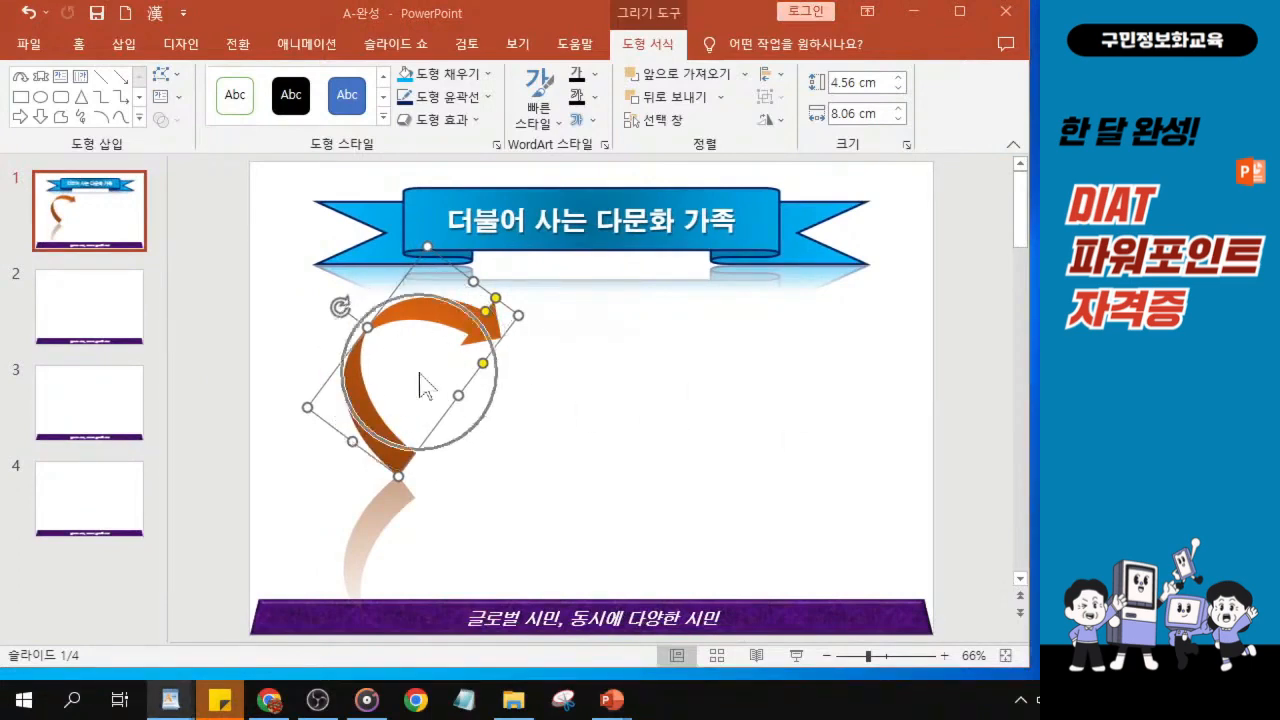
key(ctrl)
key(ctrl)
key(ctrl)
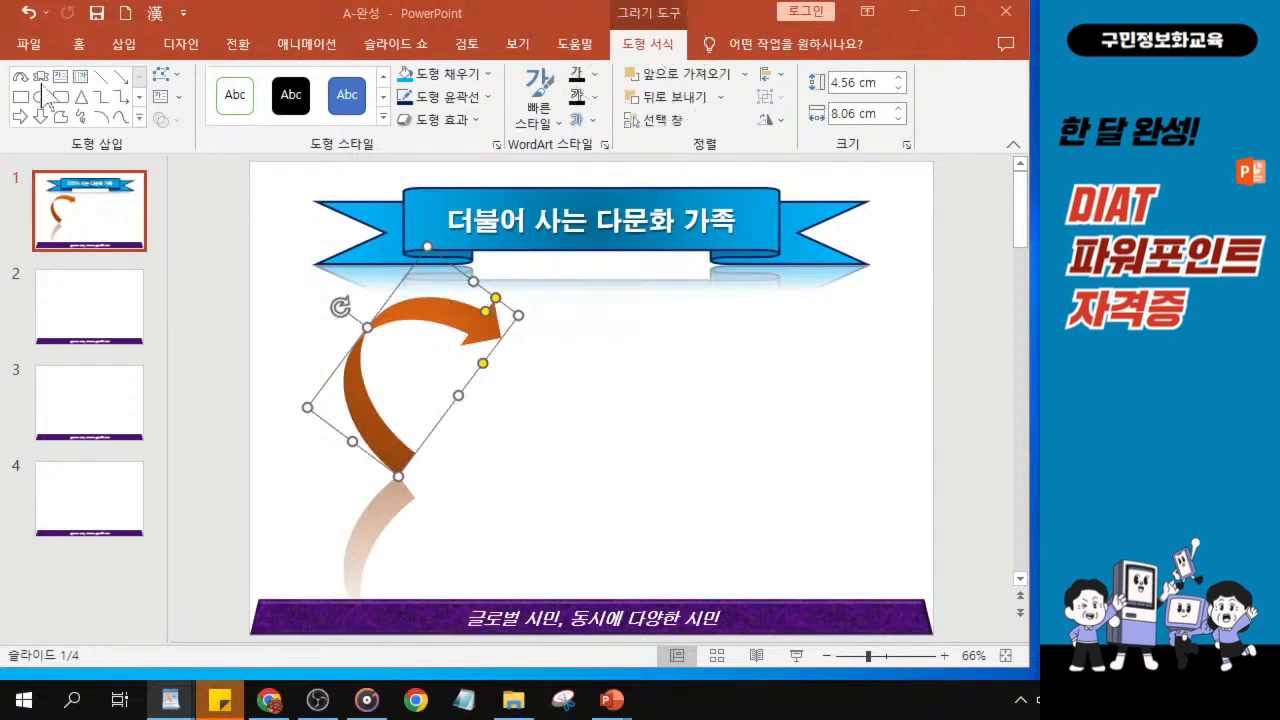
key(ctrl)
key(ctrl)
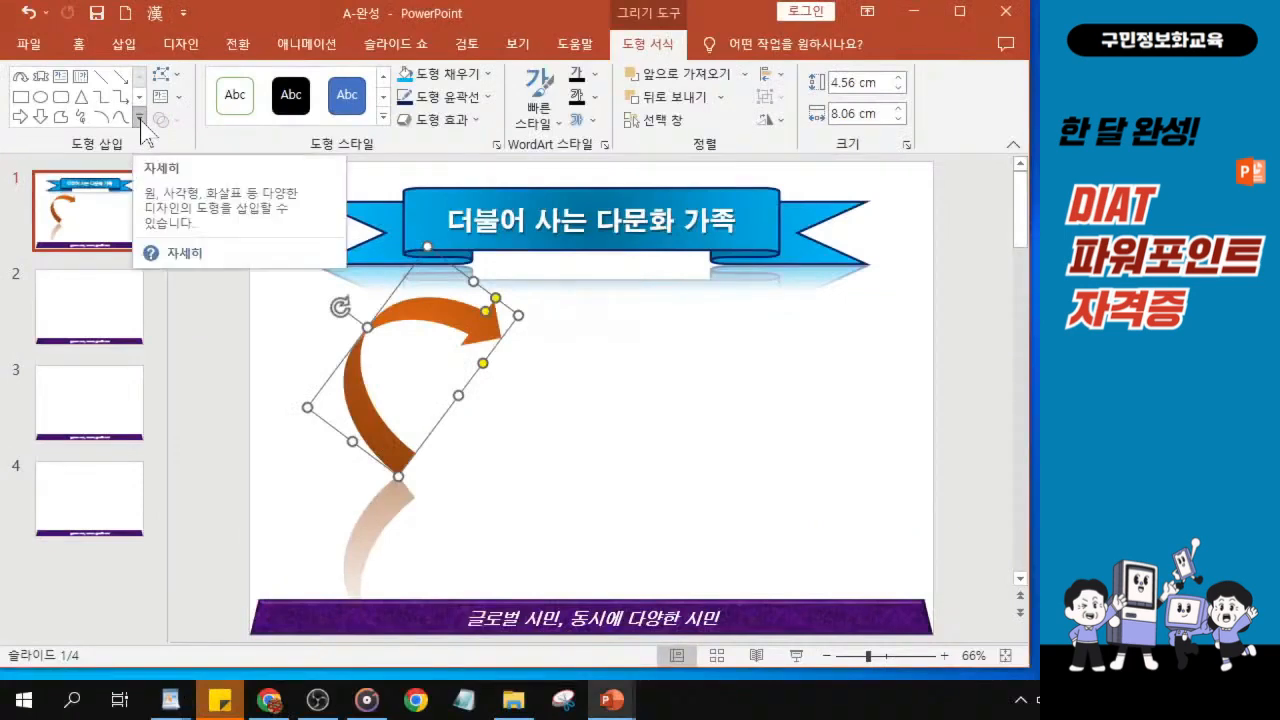
Step: Draw a 화살표: 왼쪽으로 구부러짐 block arrow about 7.6 cm high and 6.8 cm wide in the slide's right half
click(141, 121)
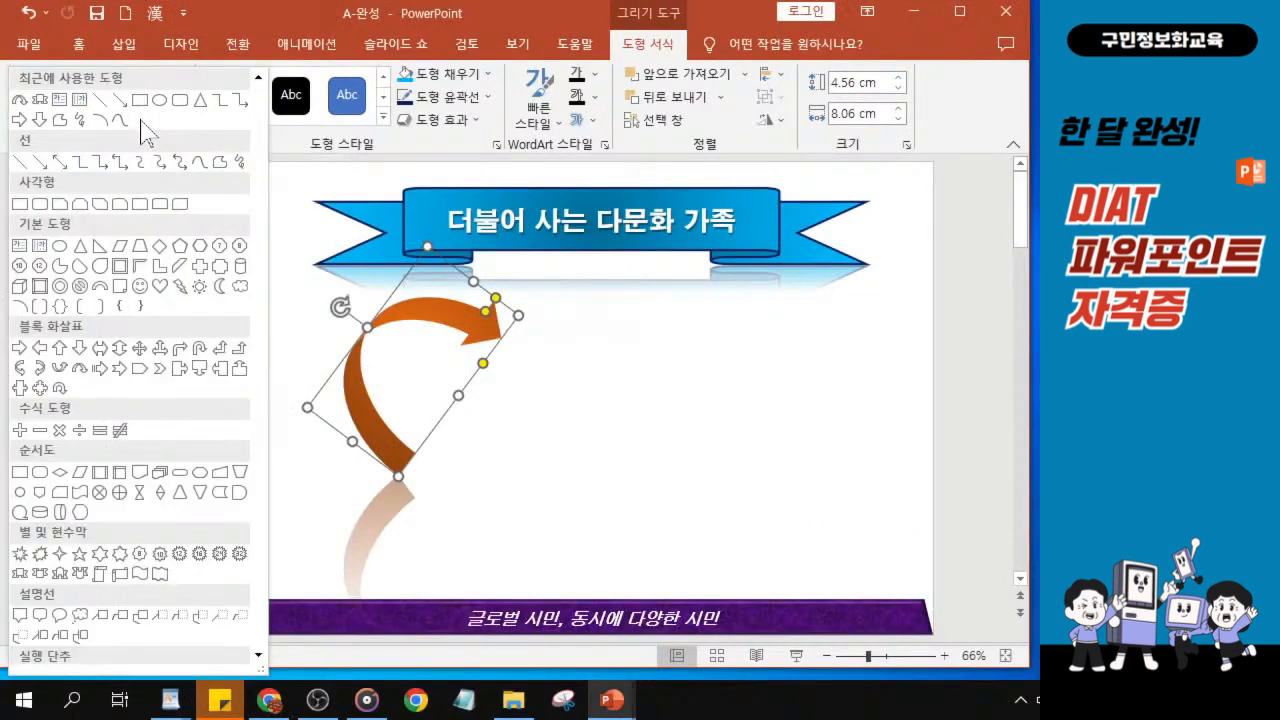
click(56, 368)
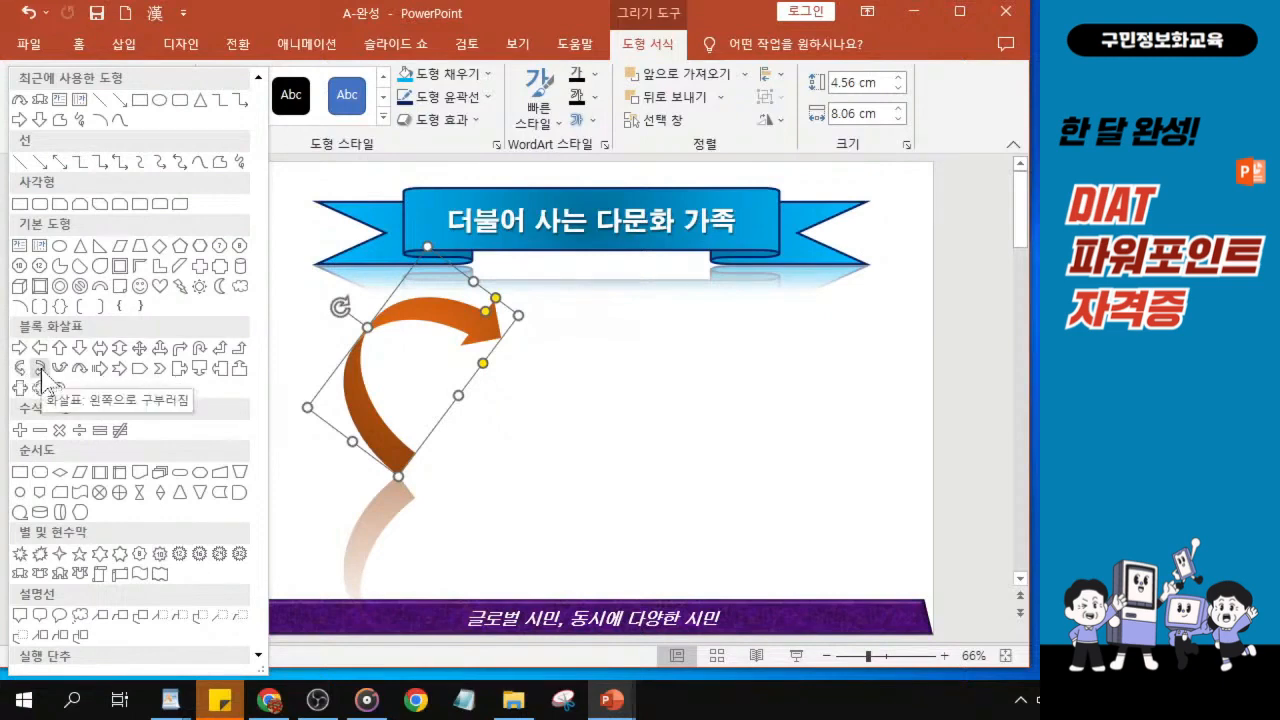
click(41, 370)
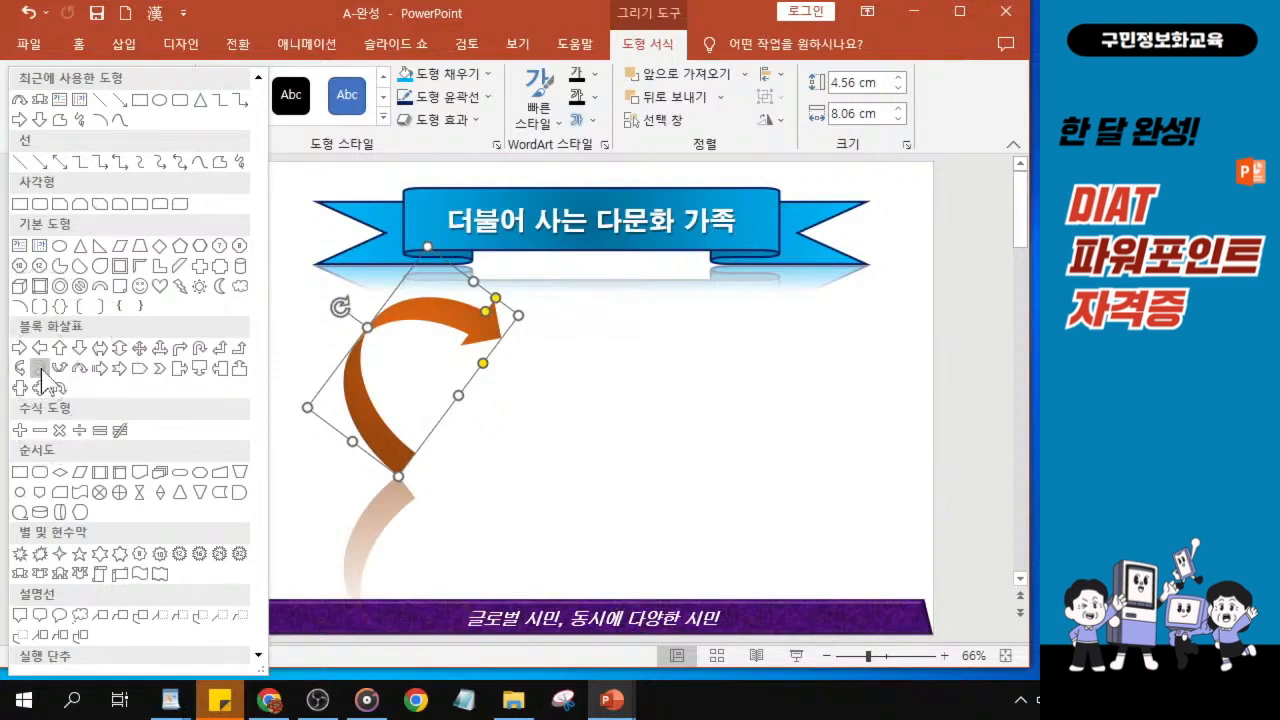
click(40, 368)
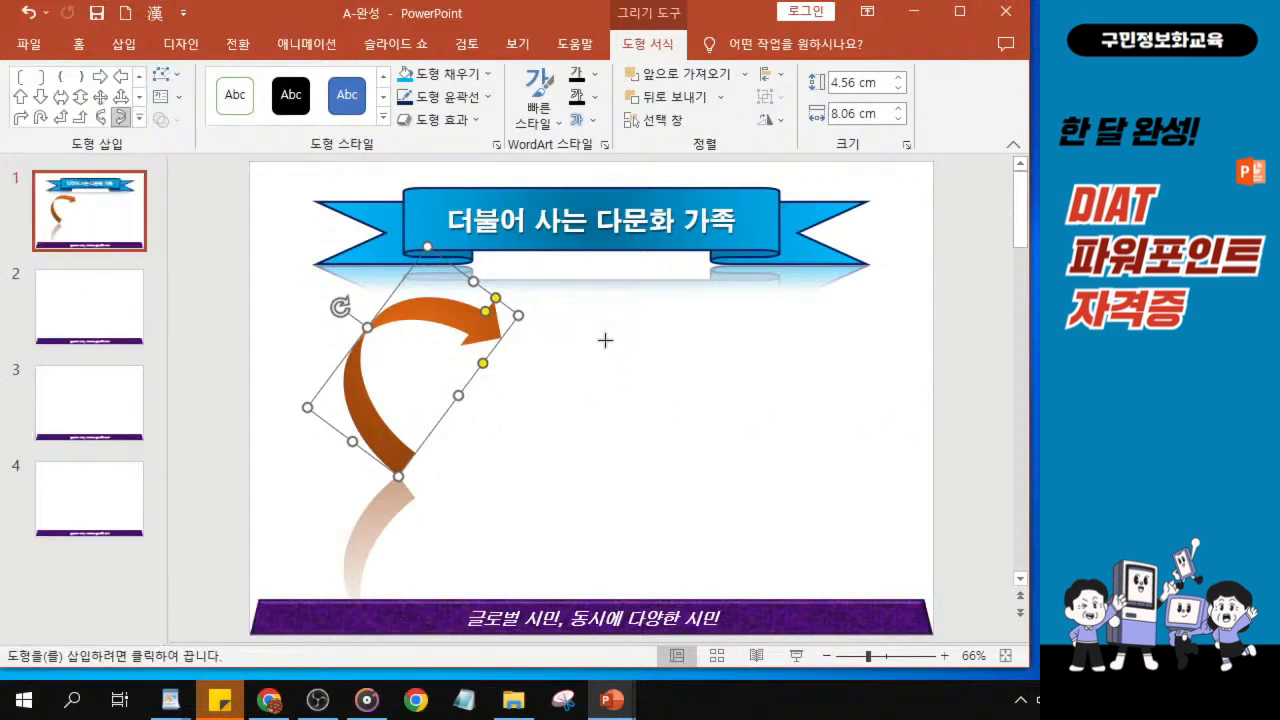
drag(605, 341, 772, 528)
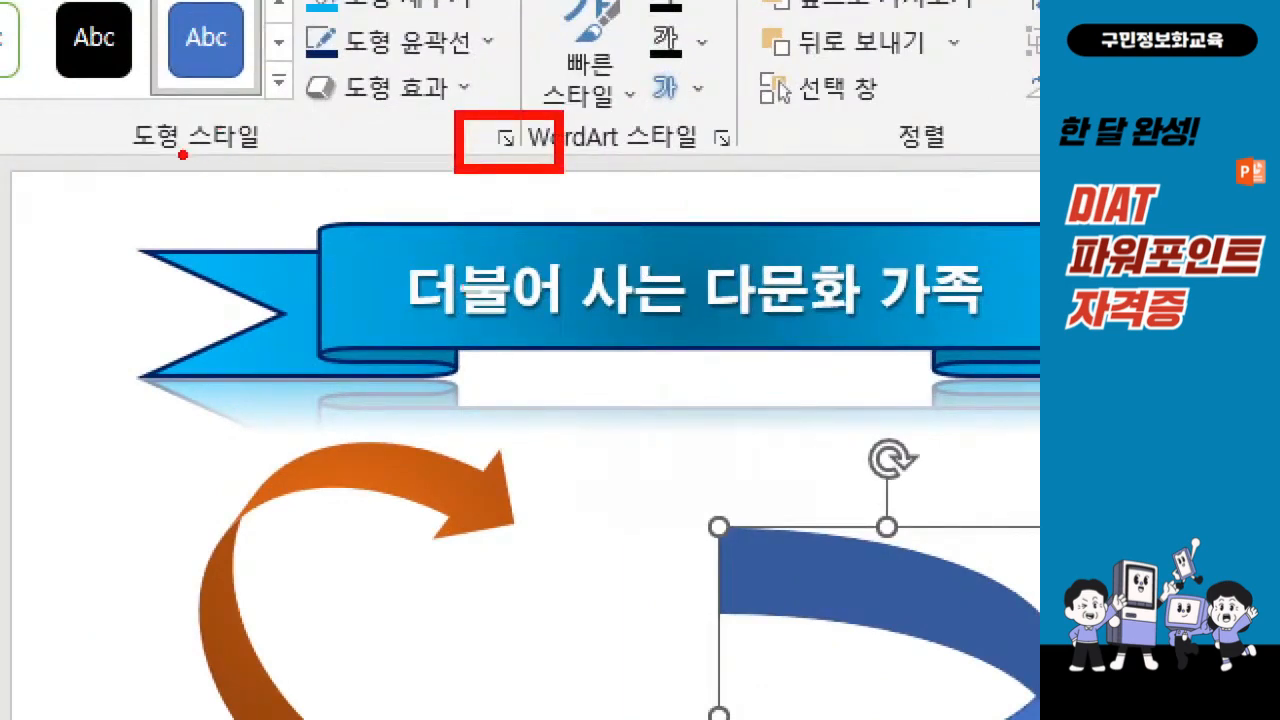
Step: Open the new curved arrow's detailed shape formatting and set its fill to 그라데이션 채우기
drag(477, 155, 535, 154)
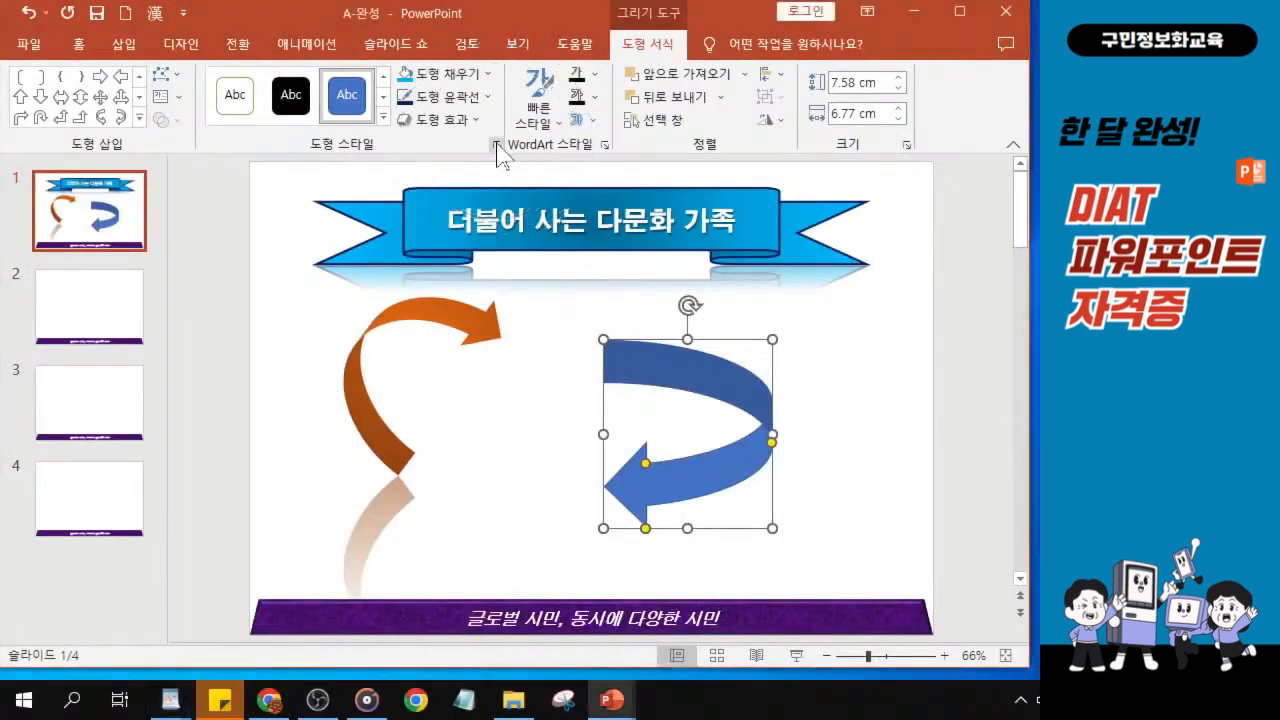
click(496, 146)
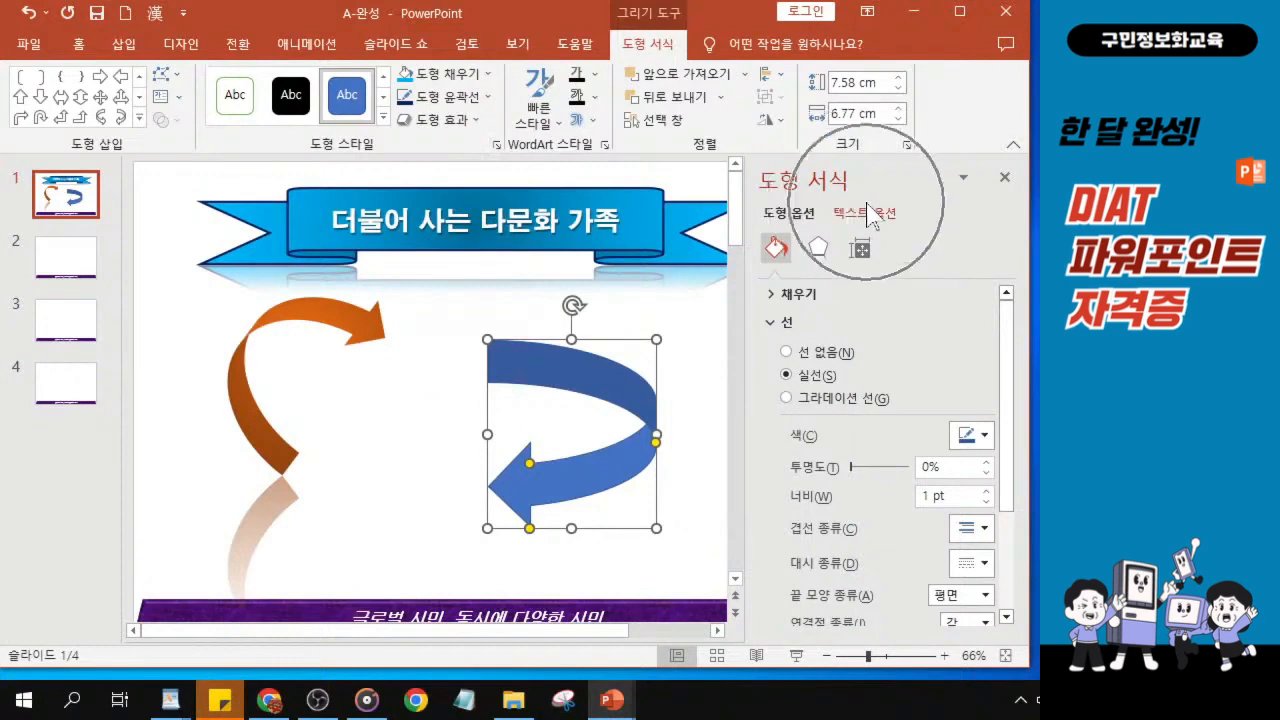
drag(120, 488, 99, 486)
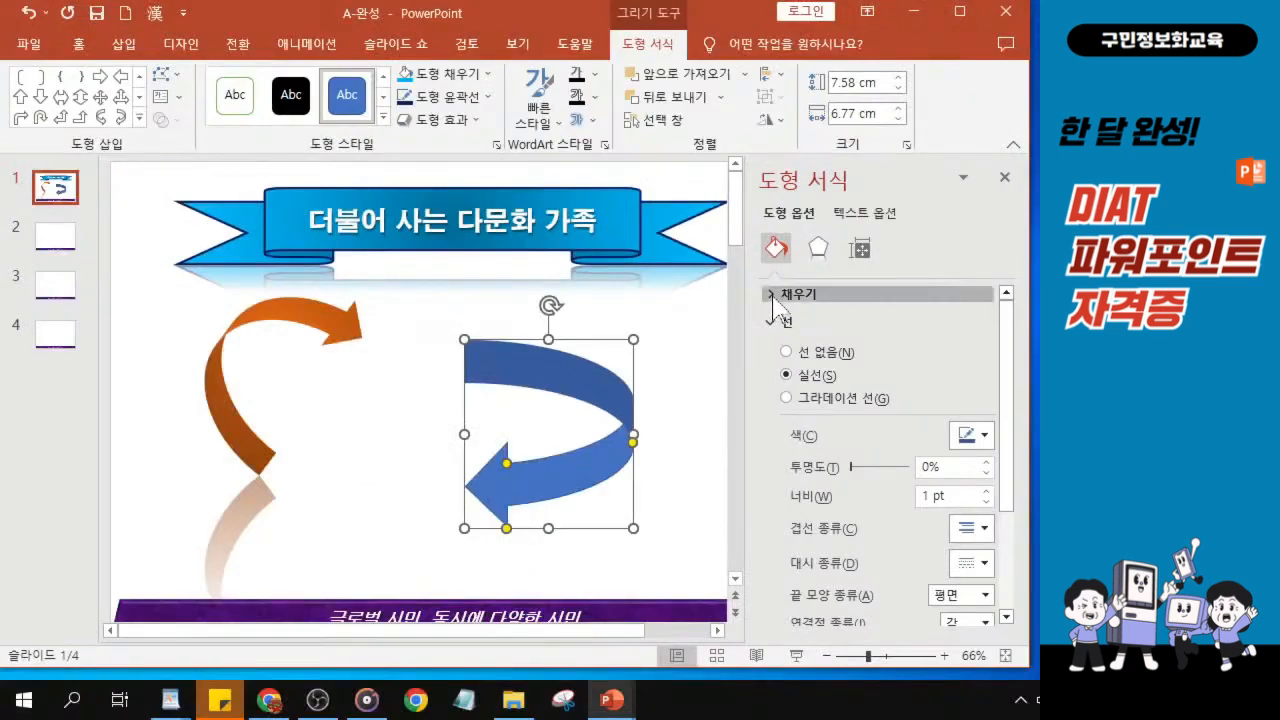
click(768, 345)
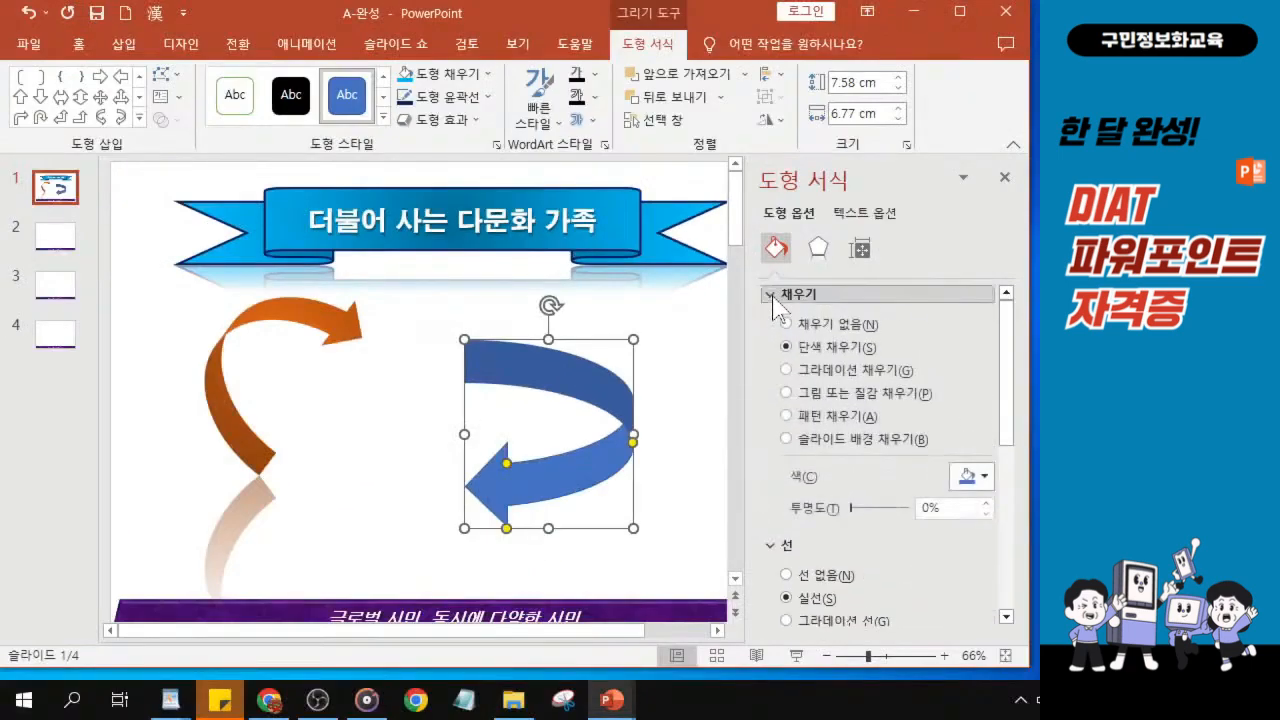
click(786, 372)
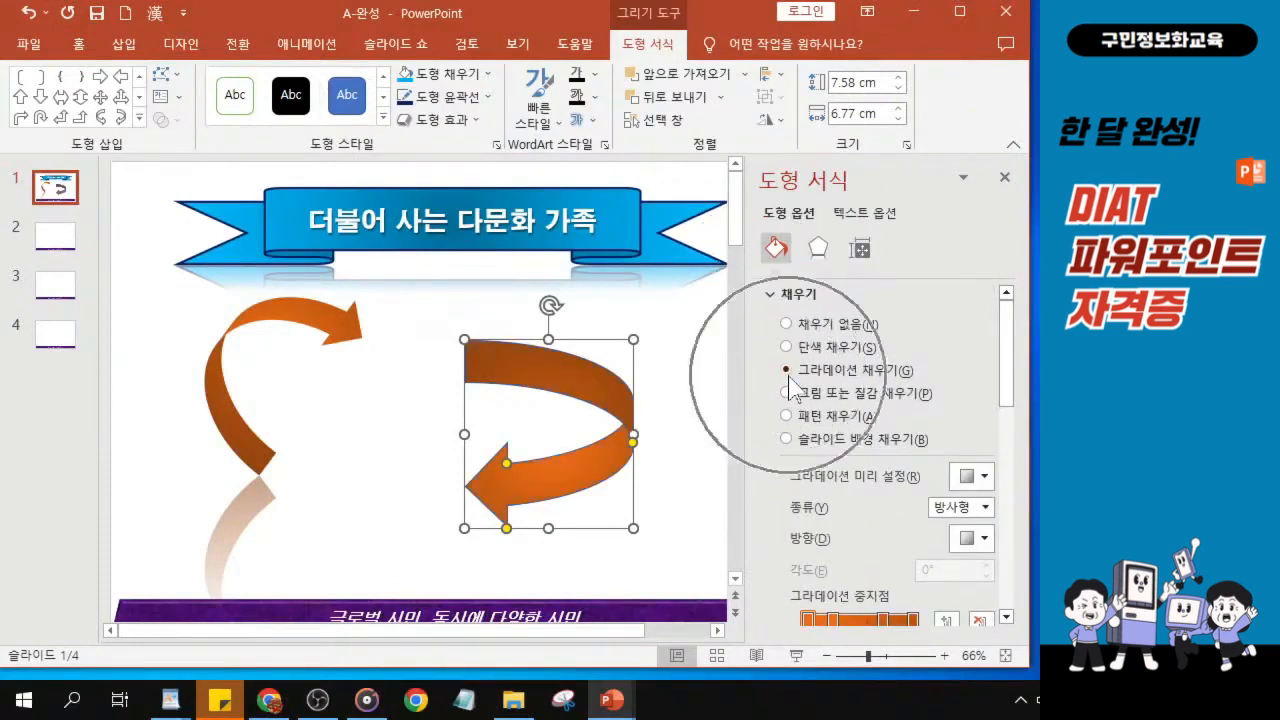
Step: Fill the second curved arrow with the blue gradient preset in the gallery's fourth row, shifting the window to fit the gallery
drag(740, 22, 488, 18)
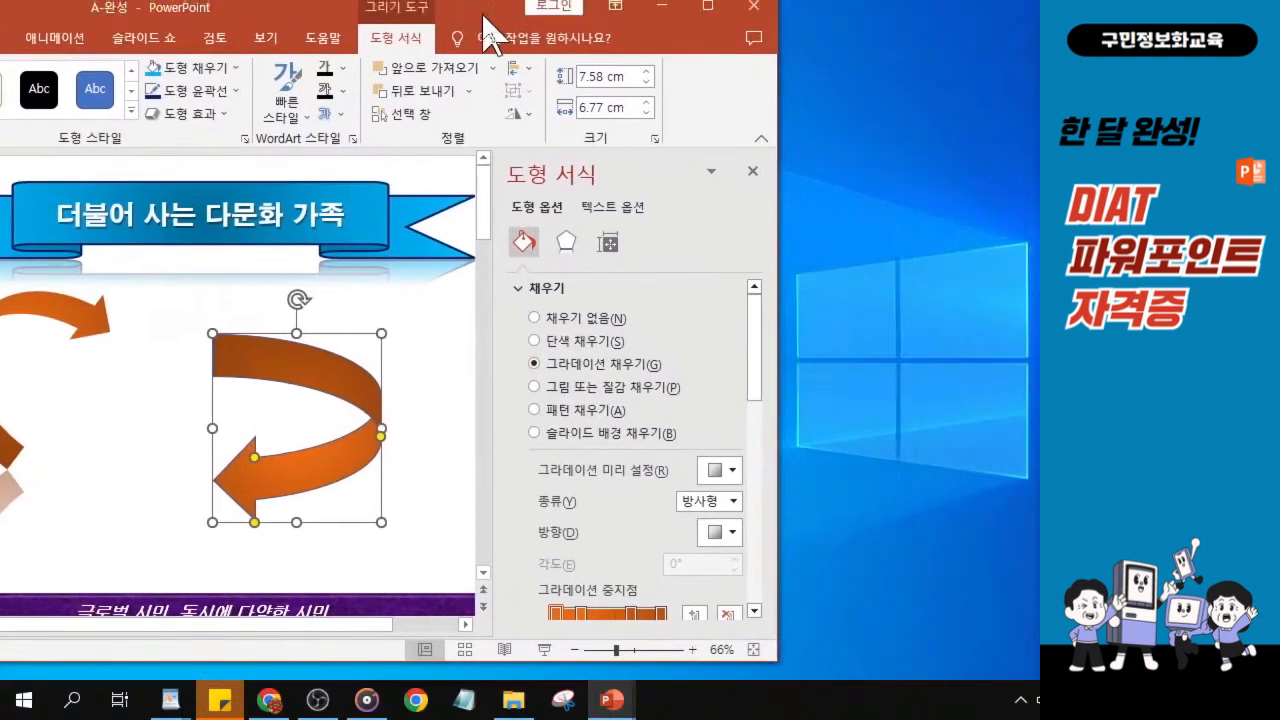
click(720, 470)
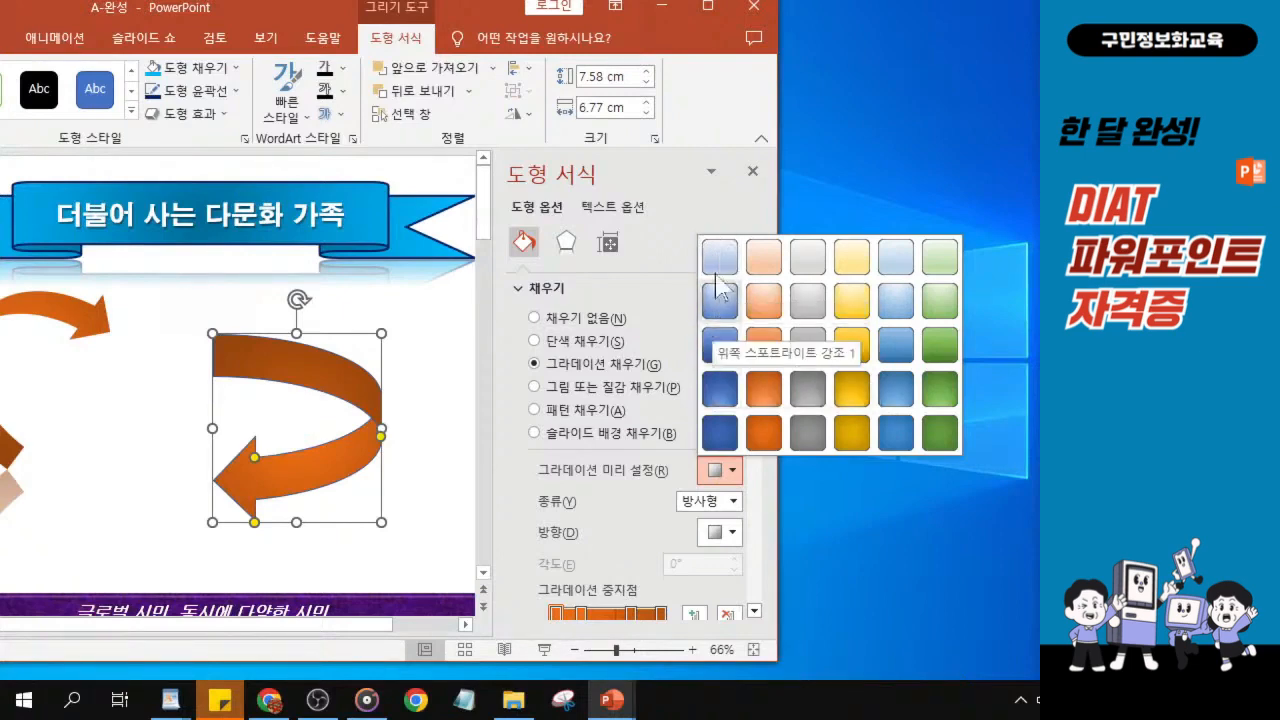
click(711, 388)
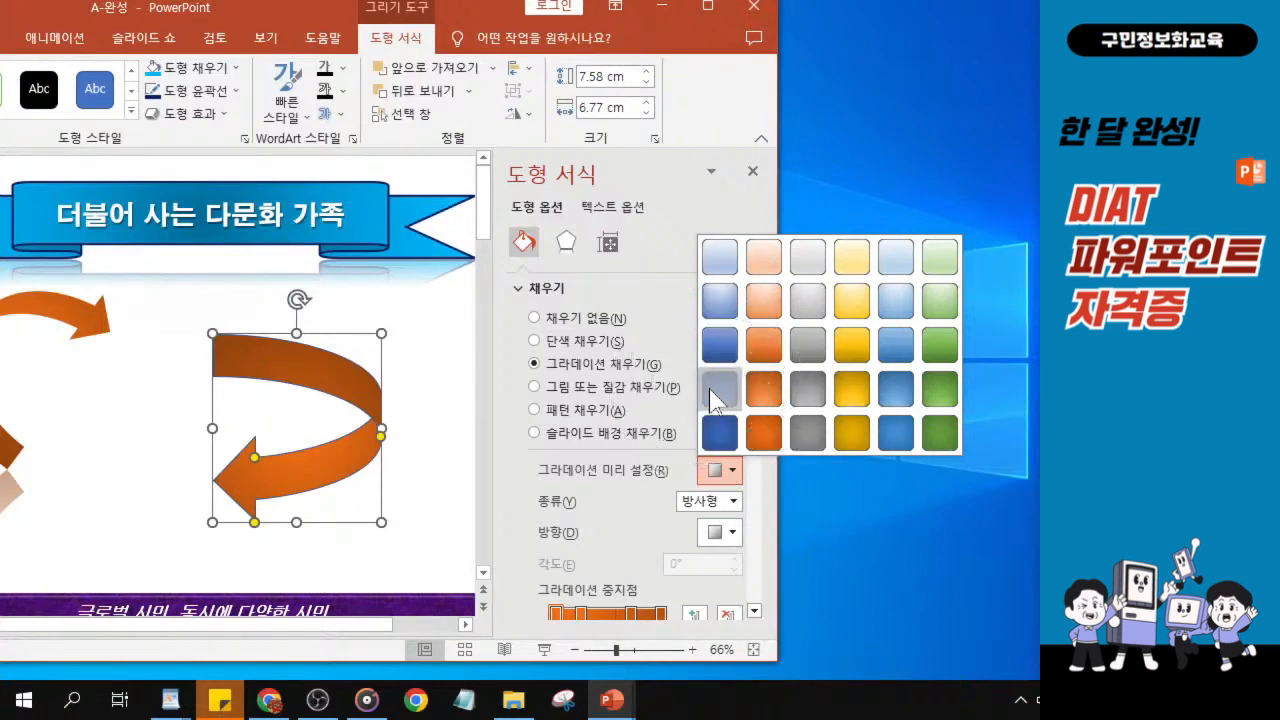
key(ctrl)
key(ctrl)
key(ctrl)
key(ctrl)
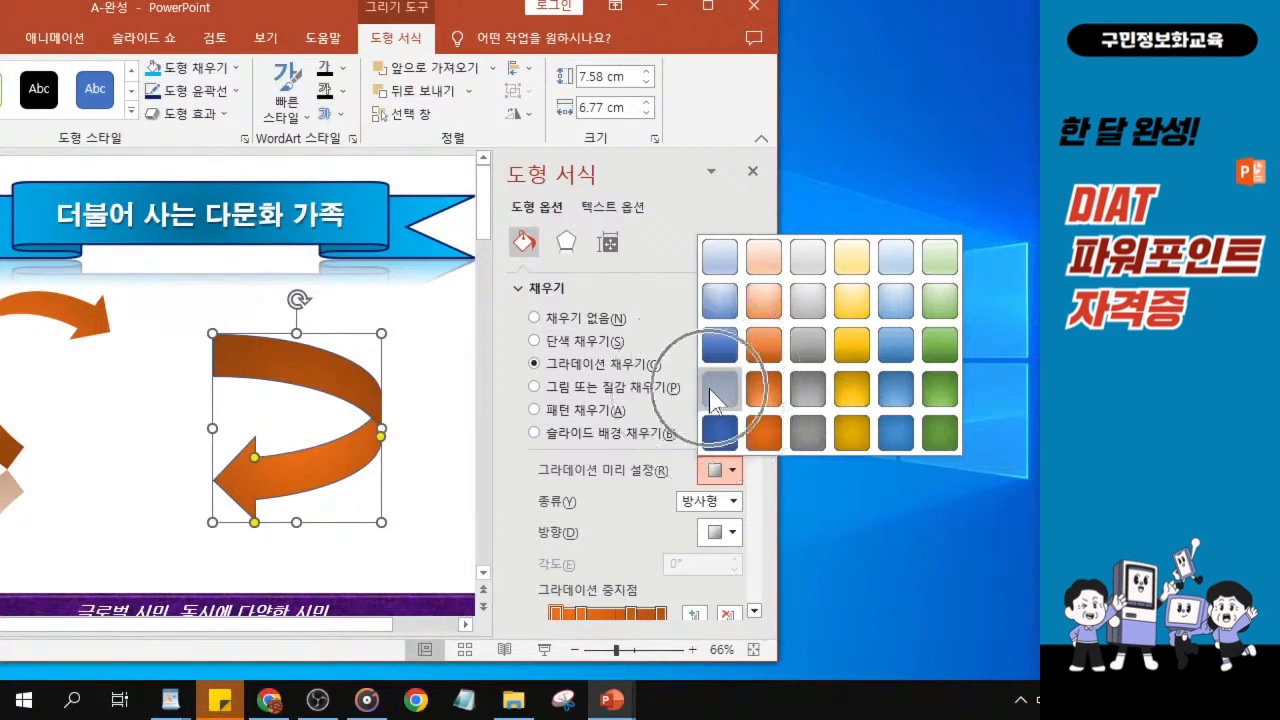
key(ctrl)
key(ctrl)
key(ctrl)
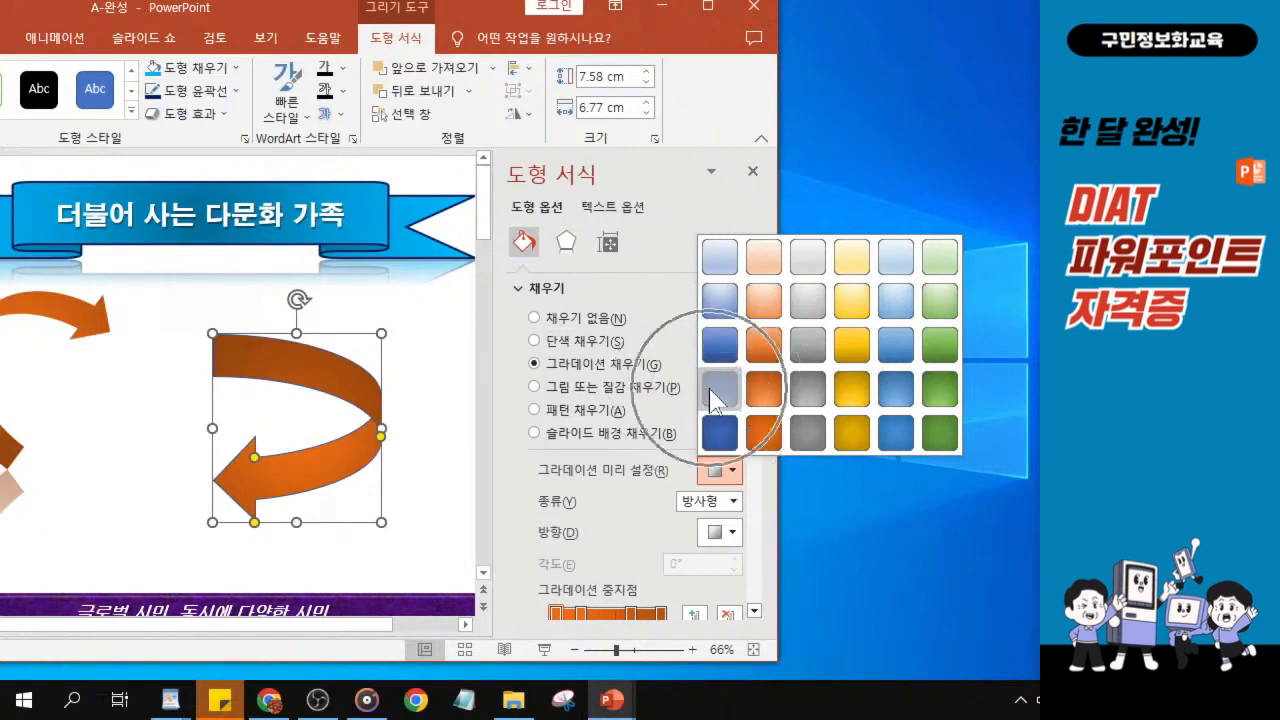
key(ctrl)
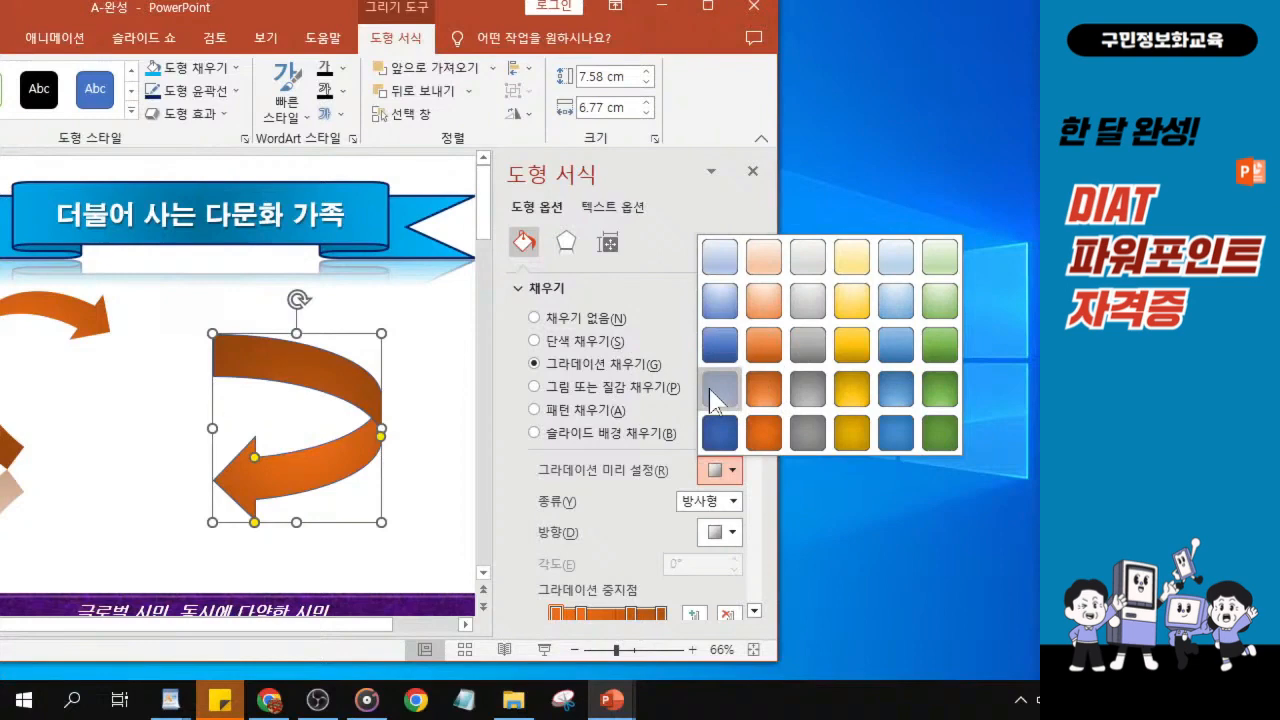
key(ctrl)
key(ctrl)
key(ctrl)
key(ctrl)
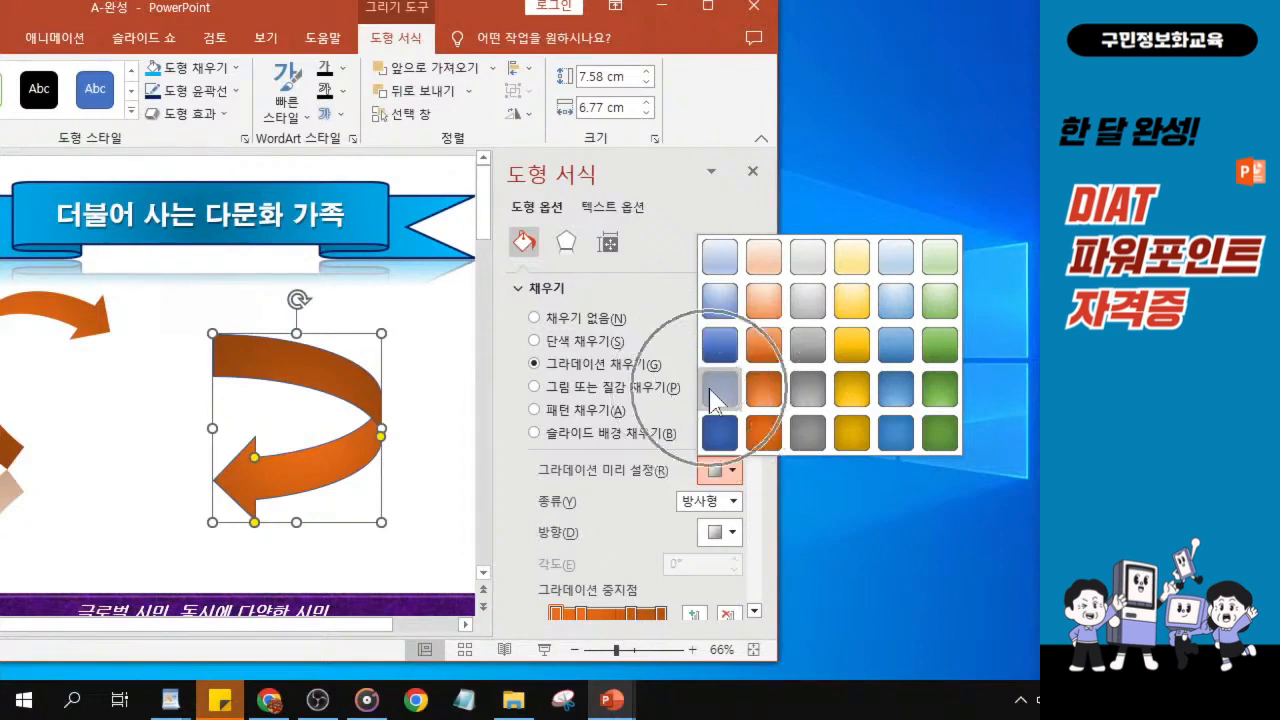
key(ctrl)
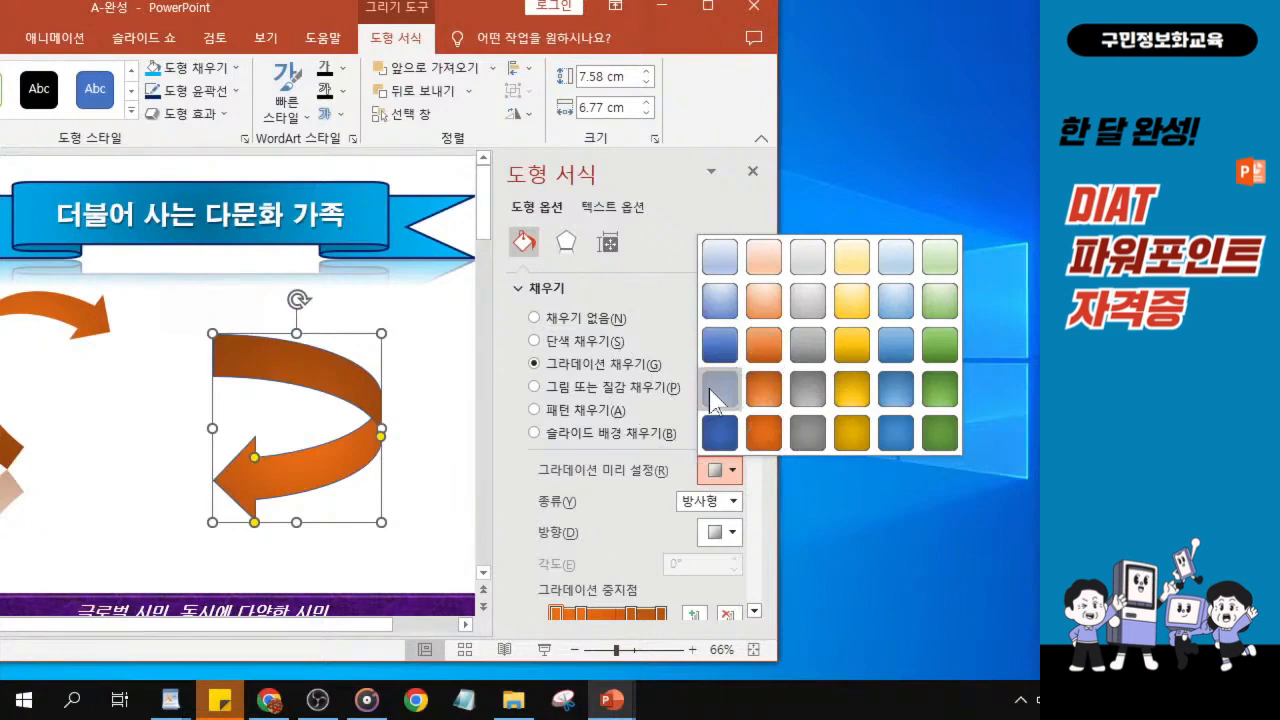
click(711, 393)
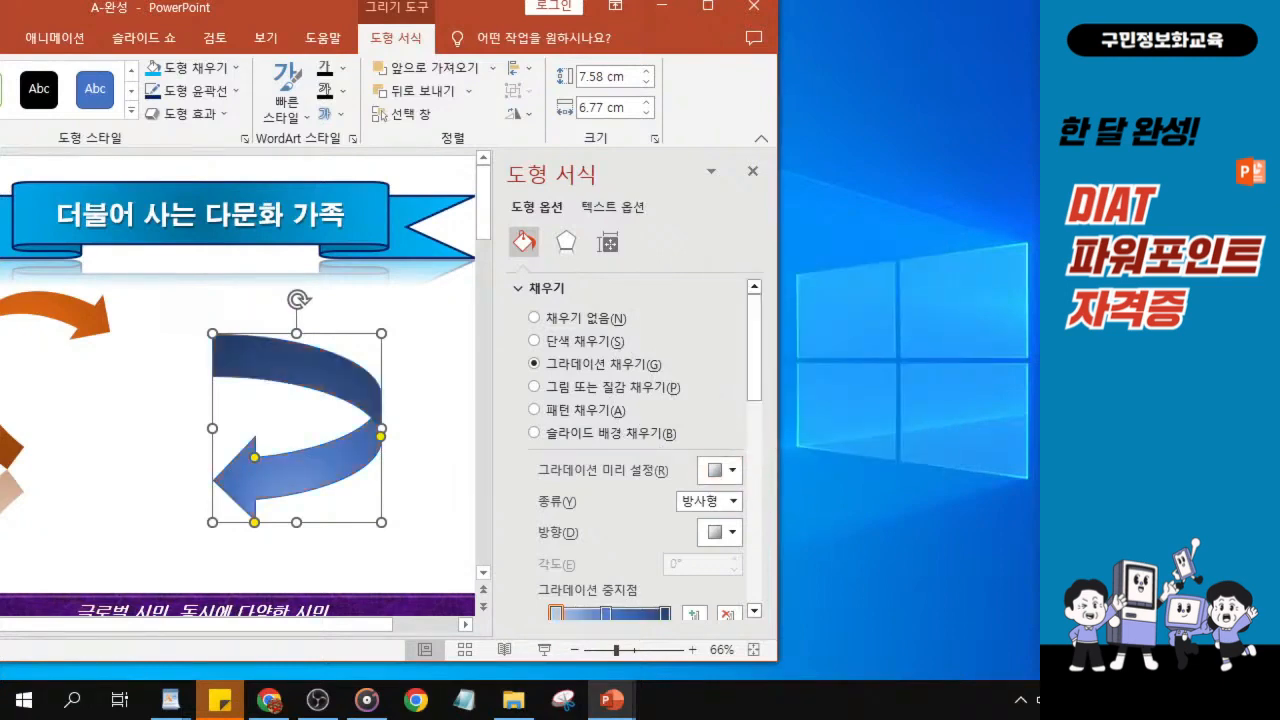
Step: Set the second curved arrow's gradient type to 경로형
click(733, 502)
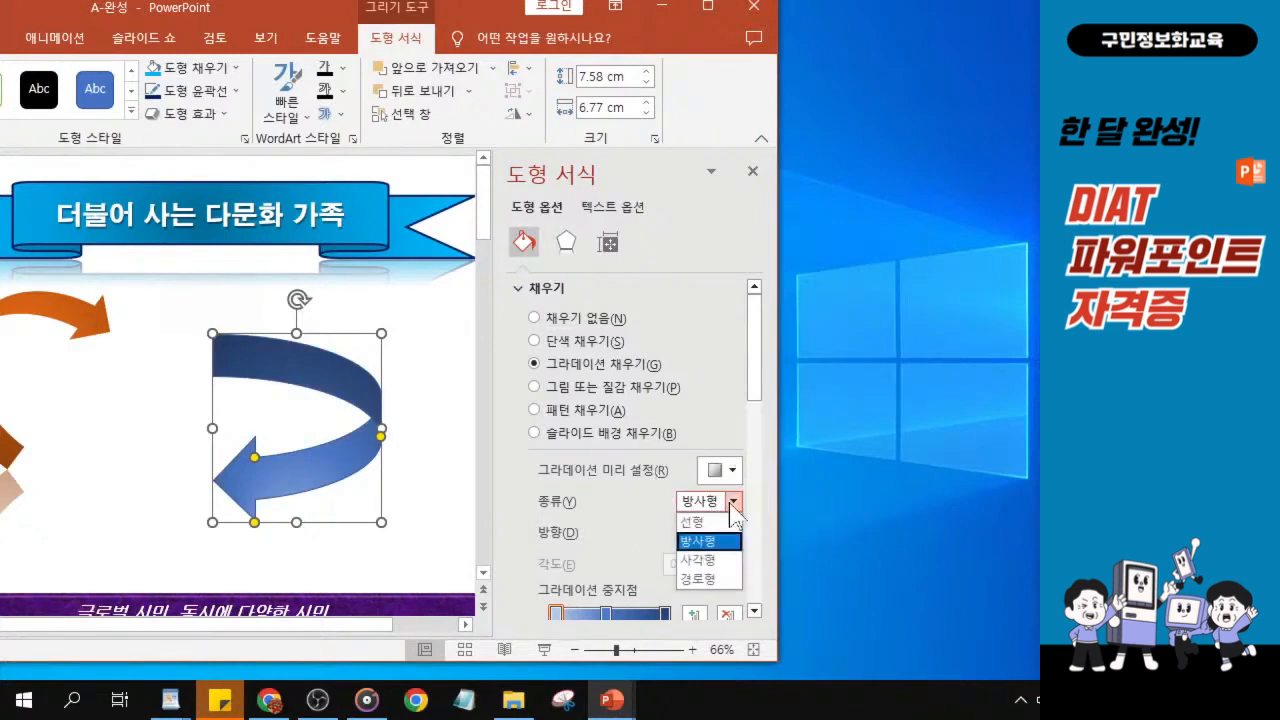
click(733, 504)
click(733, 504)
click(700, 579)
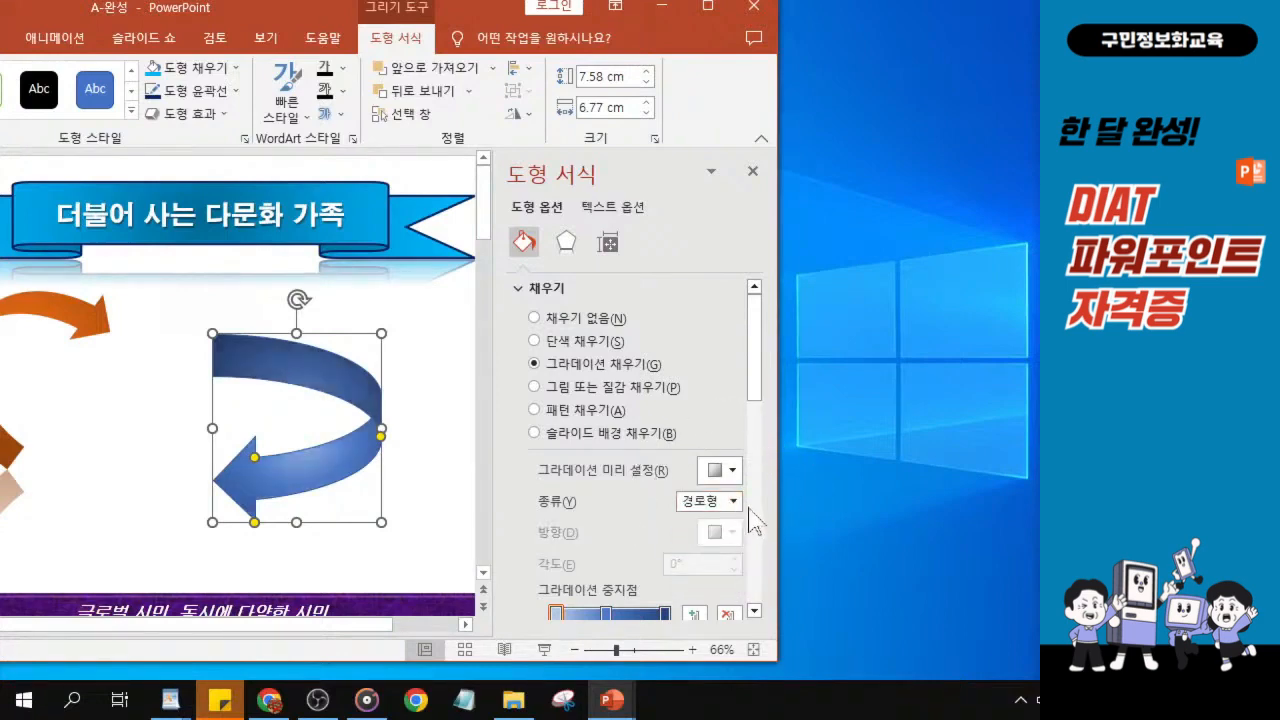
key(ctrl+1)
click(750, 508)
mouse_move(602, 392)
mouse_down()
mouse_move(612, 514)
mouse_move(760, 530)
mouse_up()
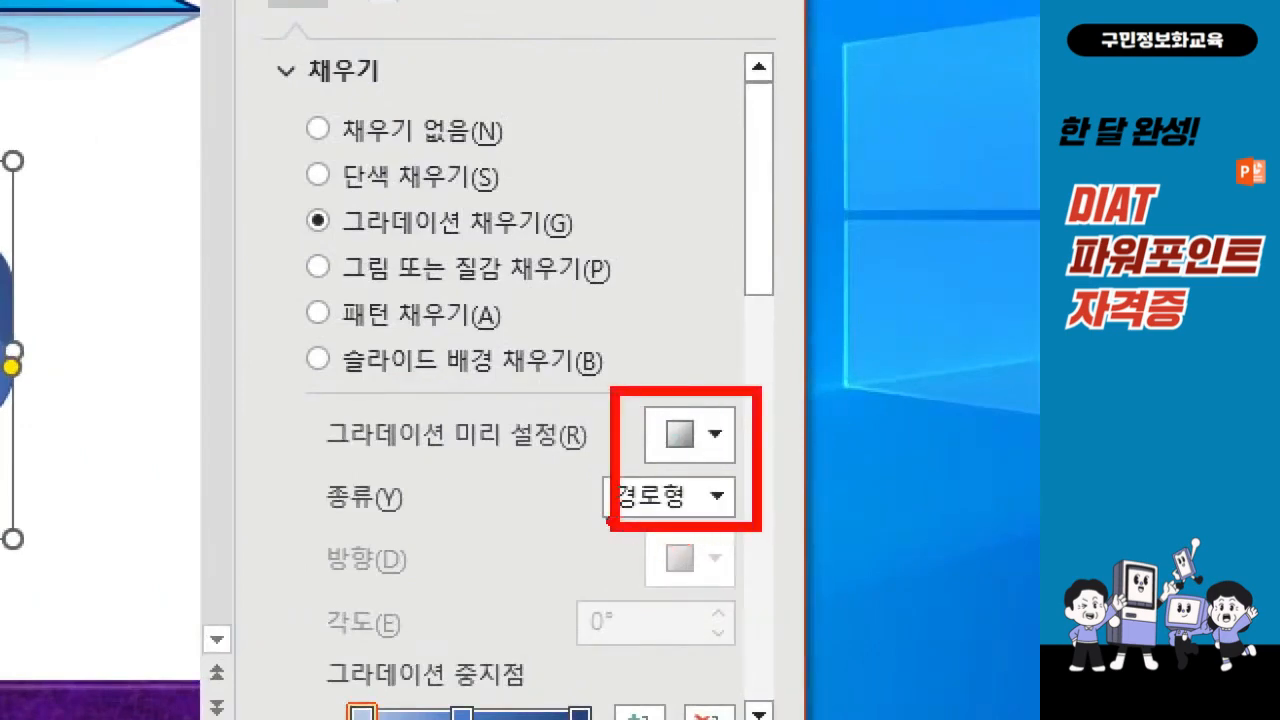
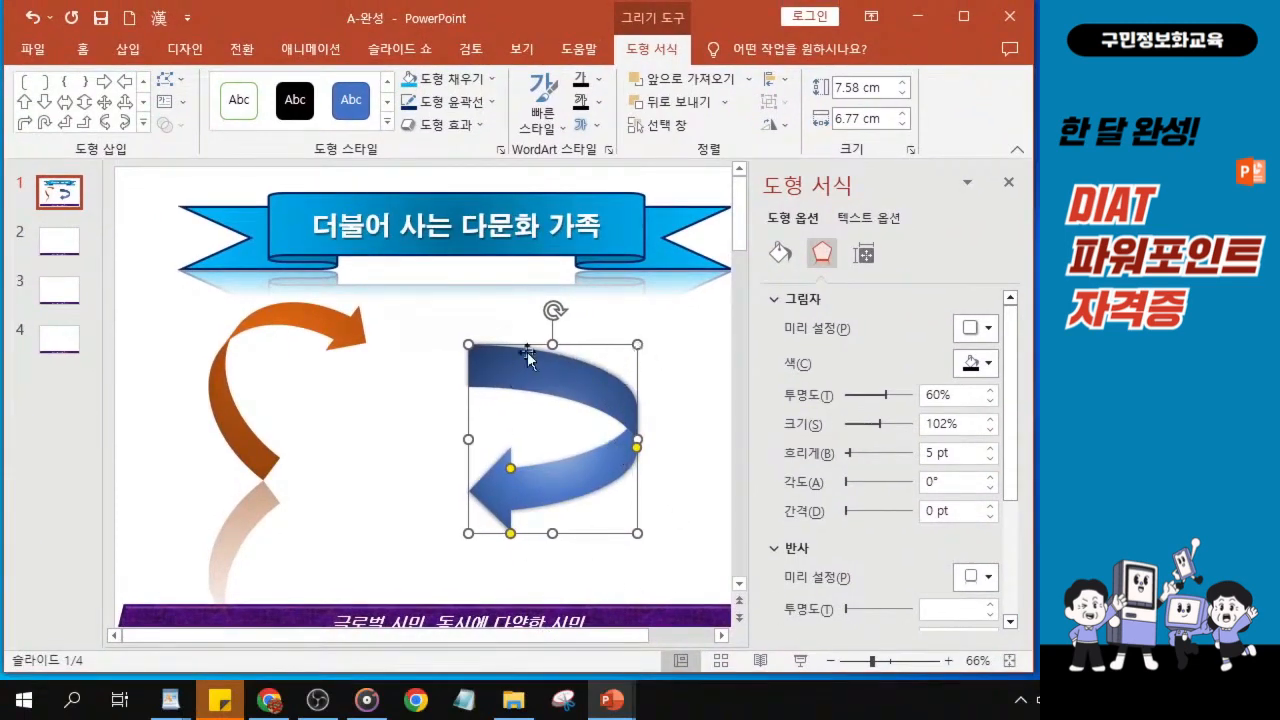
Step: Resize the blue curved arrow to about 8.1 cm high and 4.96 cm wide, and close its detailed shape formatting
drag(468, 344, 513, 331)
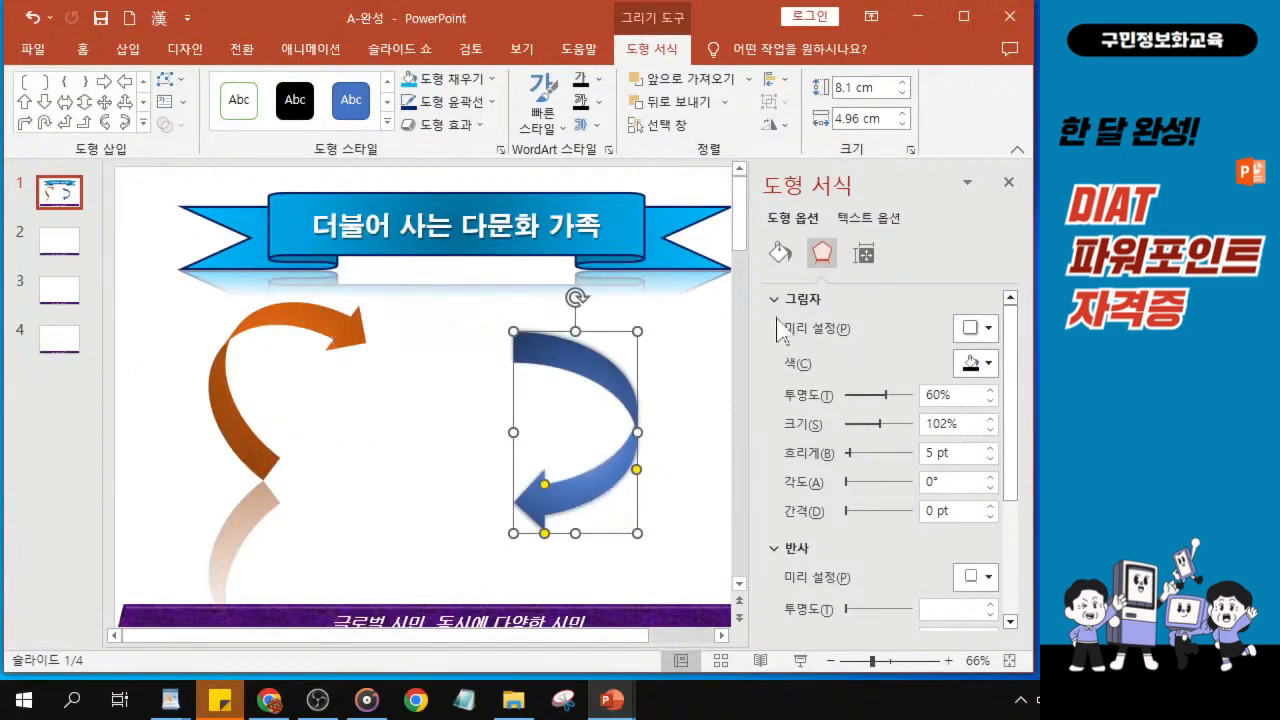
click(1009, 184)
click(1009, 184)
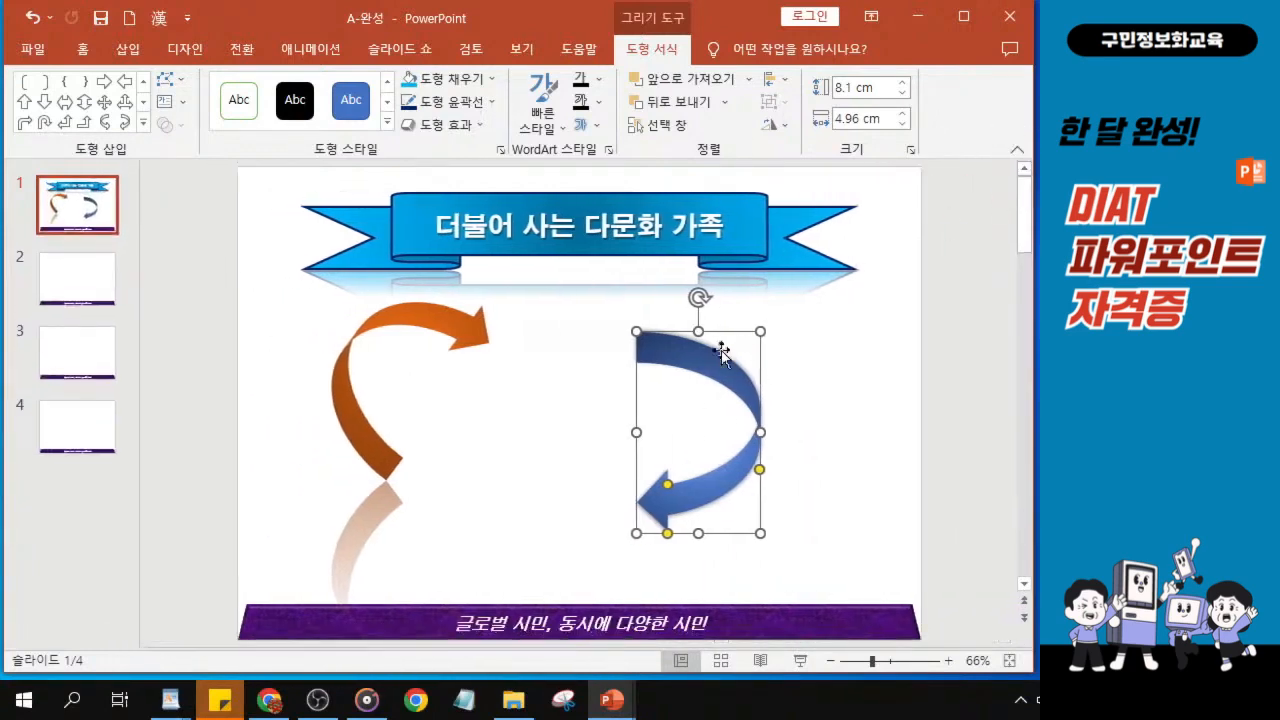
Step: Move the blue curved arrow toward the slide's lower center and rotate it clockwise so its head points back toward the orange arrow's tail
drag(738, 393, 680, 404)
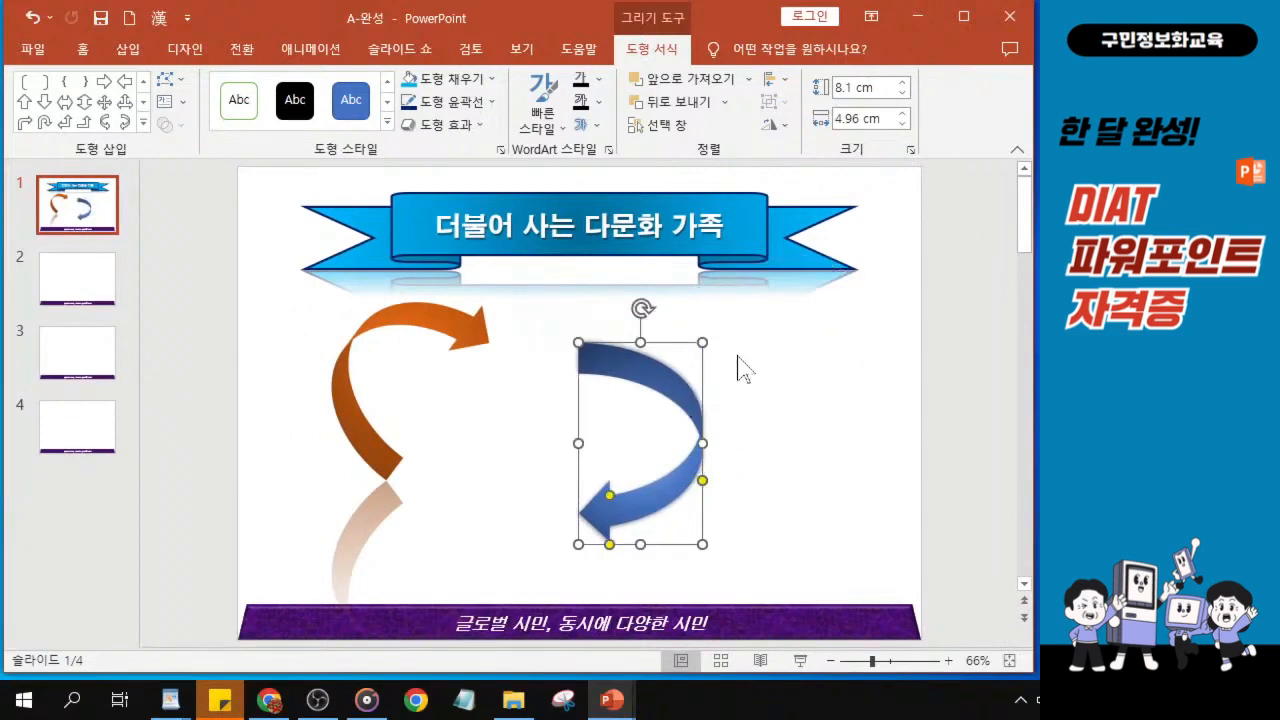
drag(651, 380, 602, 377)
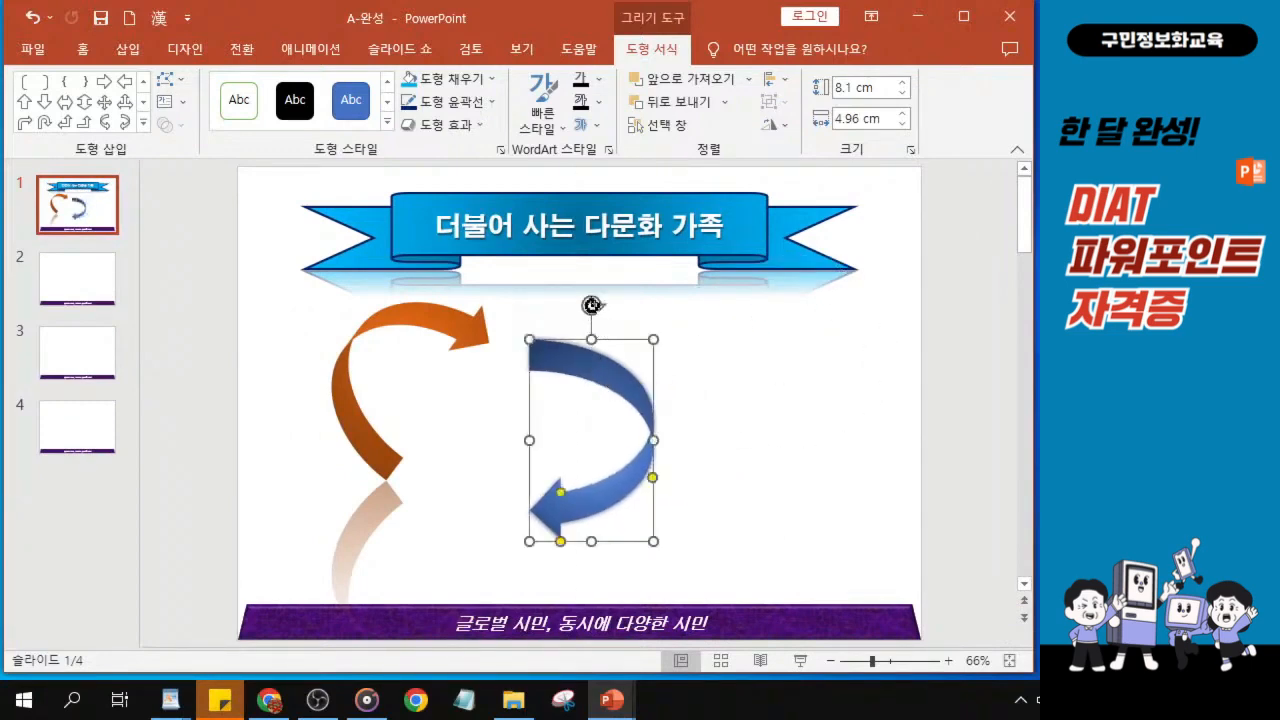
drag(592, 305, 674, 333)
drag(655, 436, 665, 487)
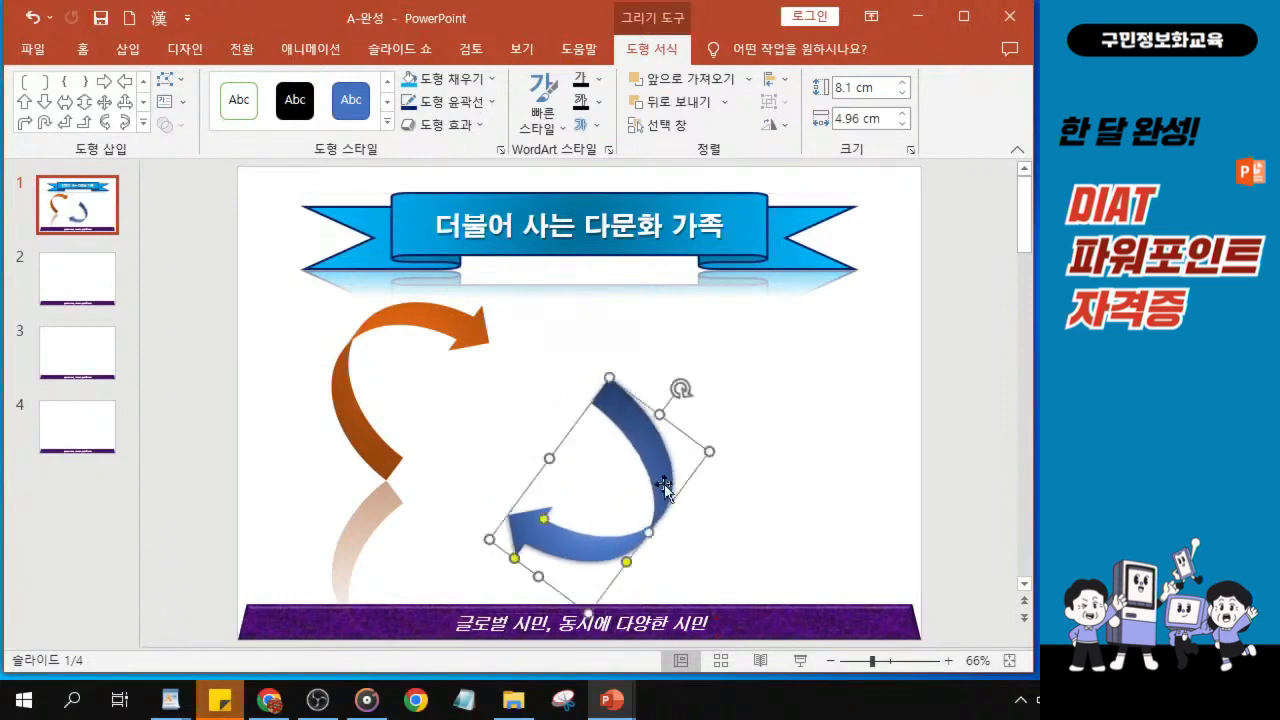
Step: Narrow the rotated blue arrow to about 4.39 cm wide and nudge it slightly down and to the right
drag(651, 534, 636, 524)
key(ctrl)
key(ctrl)
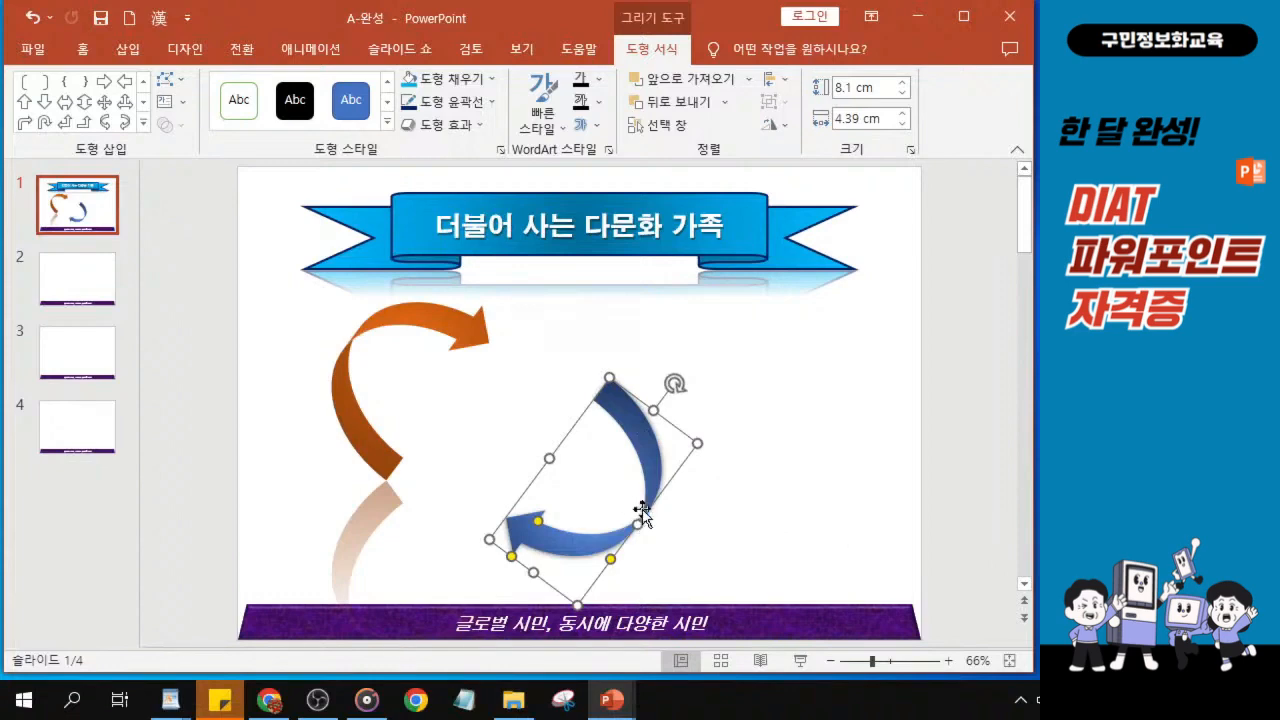
drag(640, 505, 645, 512)
key(ctrl)
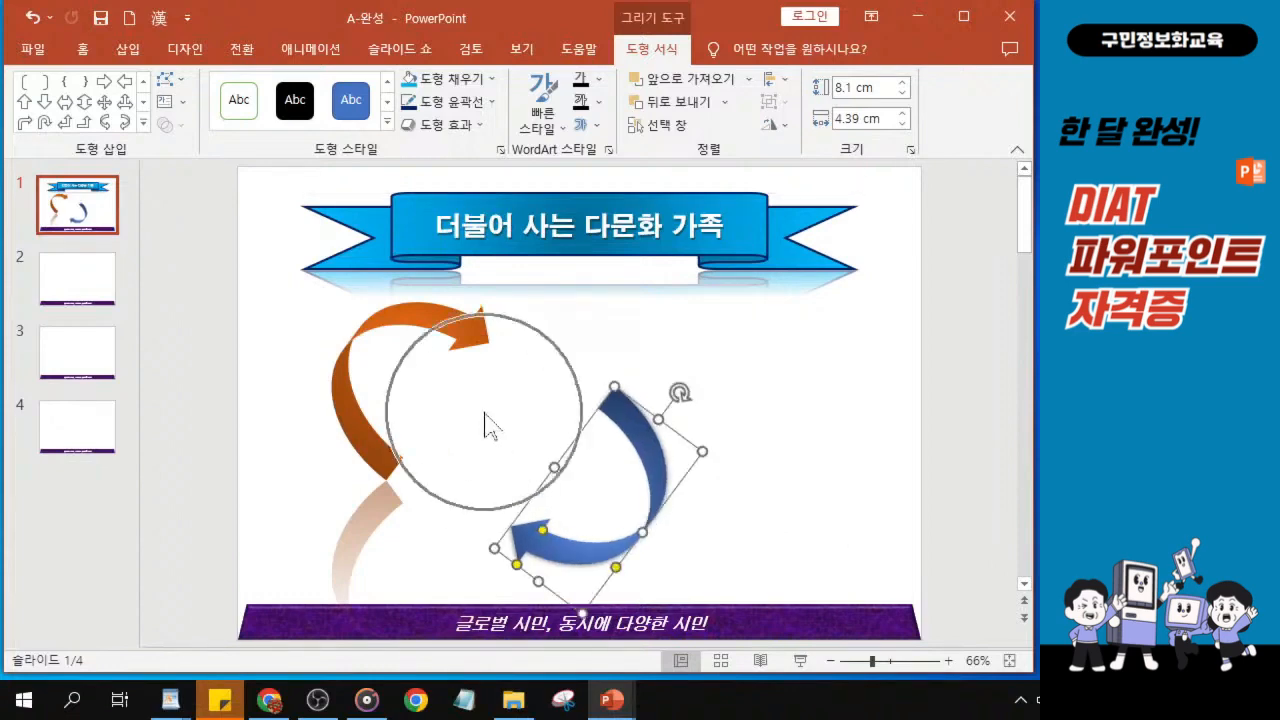
key(ctrl)
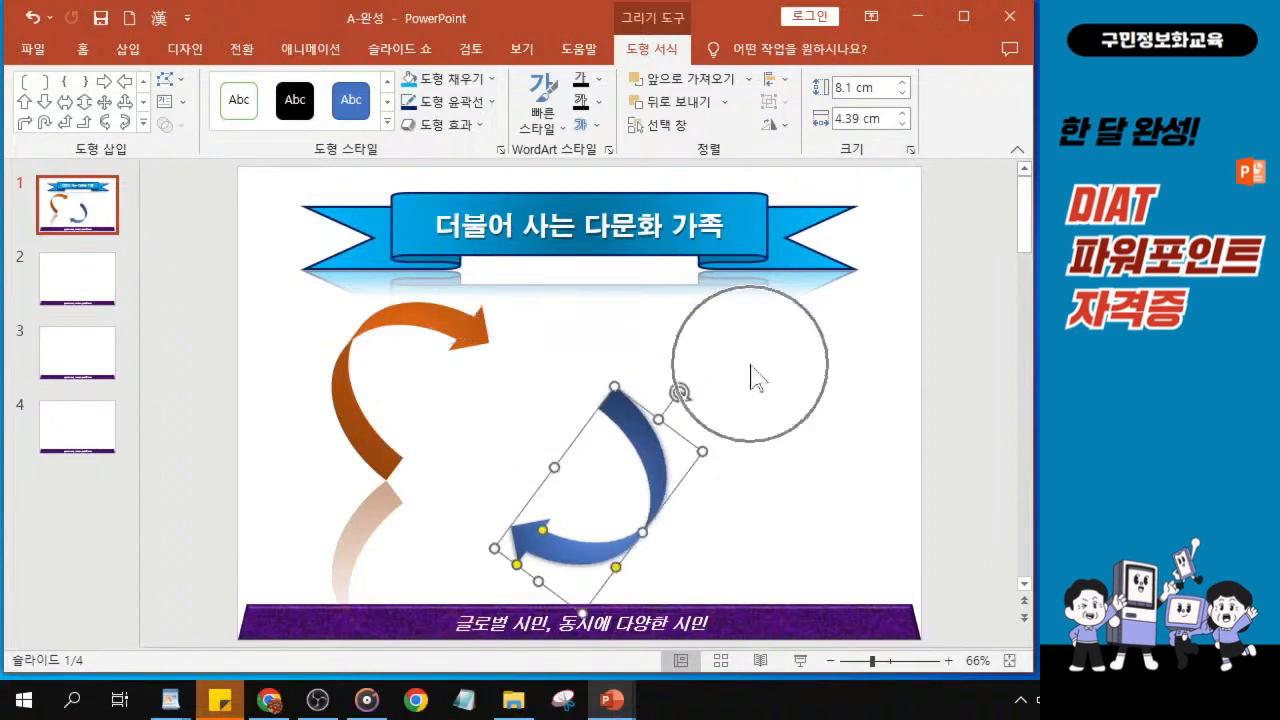
key(ctrl)
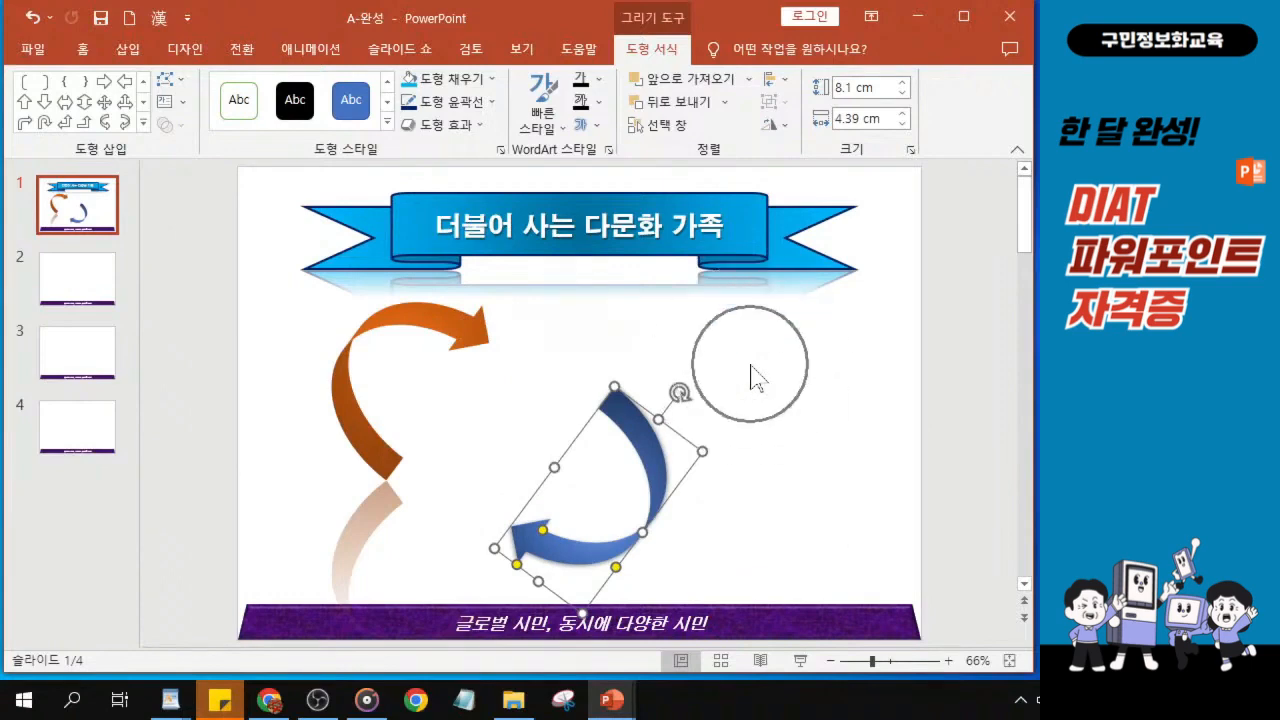
key(ctrl)
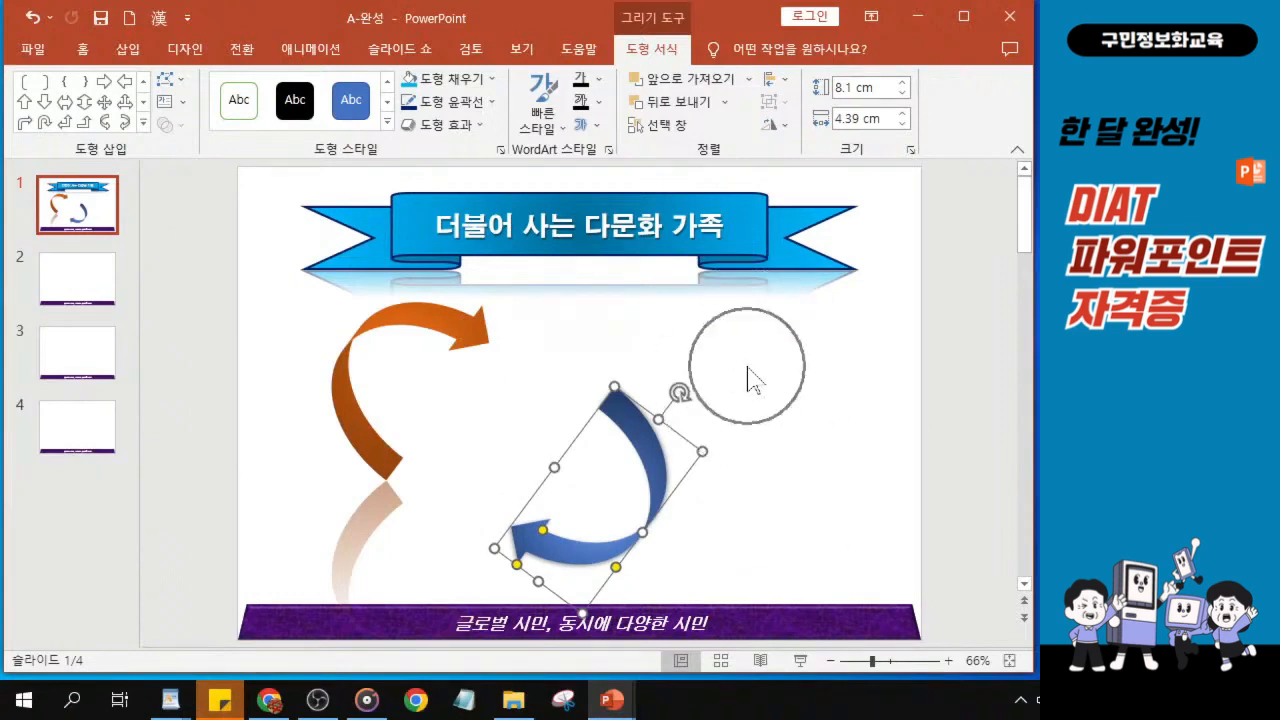
key(alt+Tab)
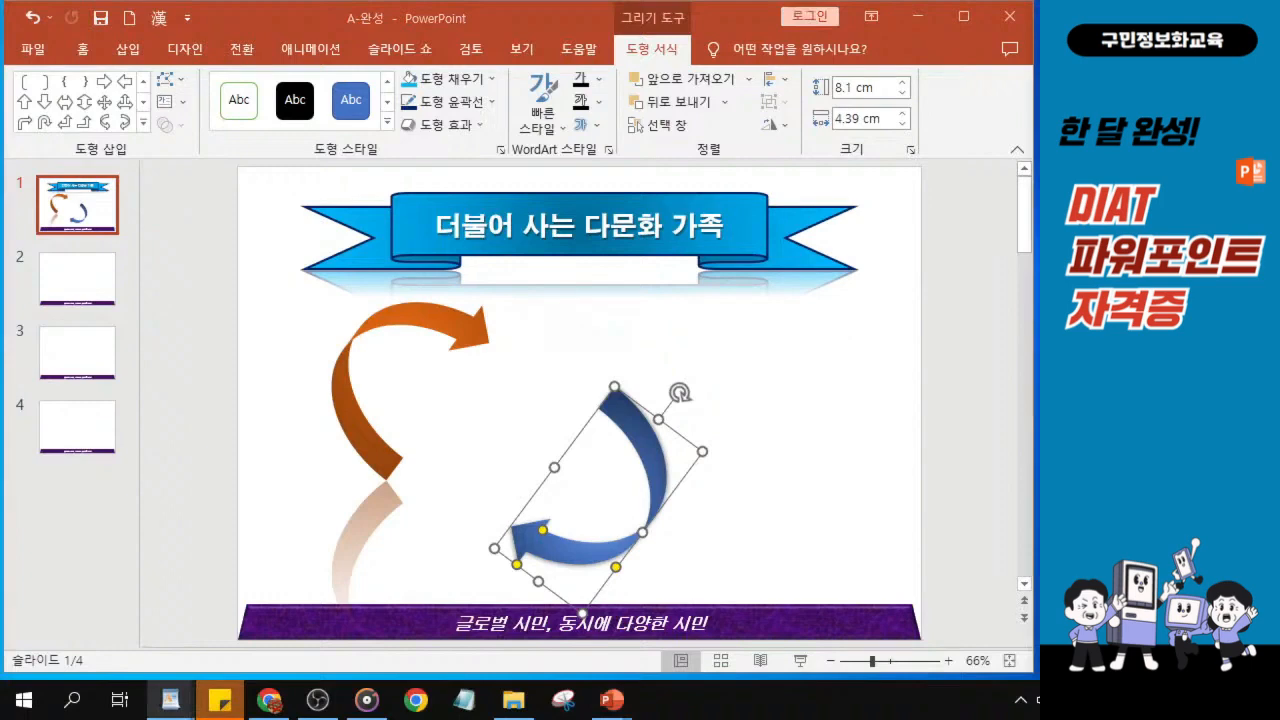
Step: Start inserting a picture from this device and browse to the KAIT folder on the desktop (바탕 화면)
click(128, 50)
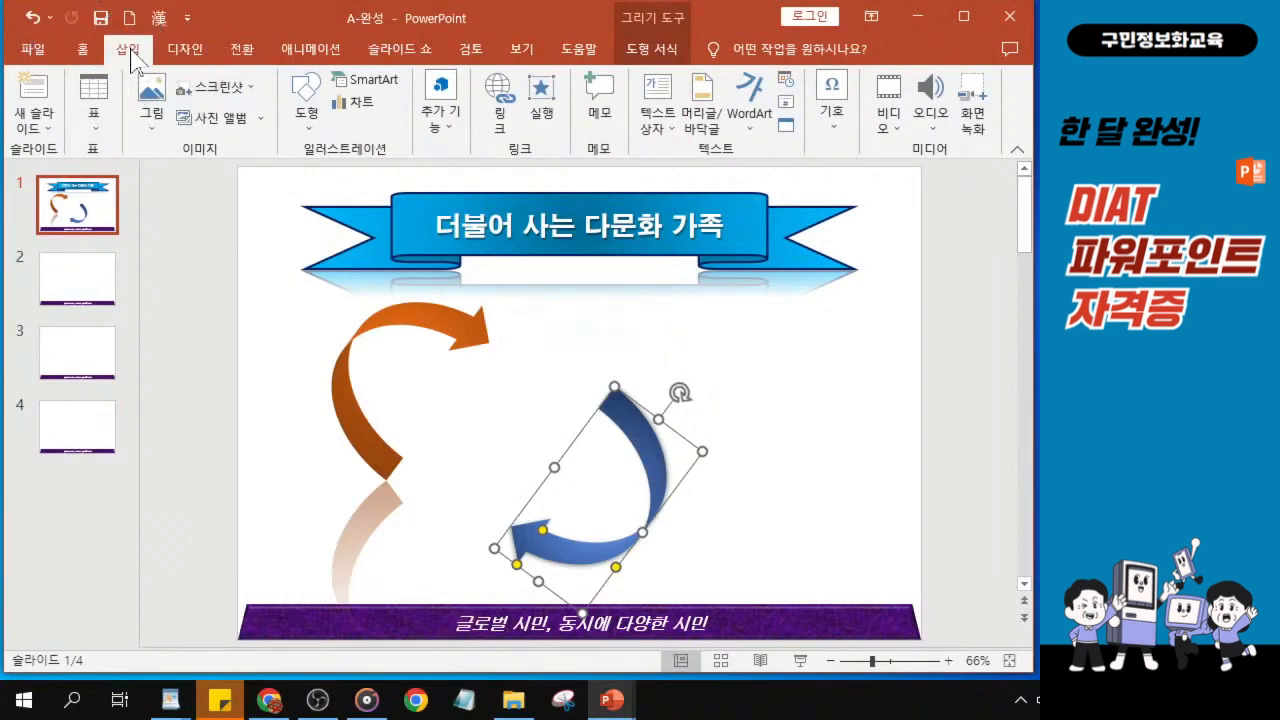
click(156, 124)
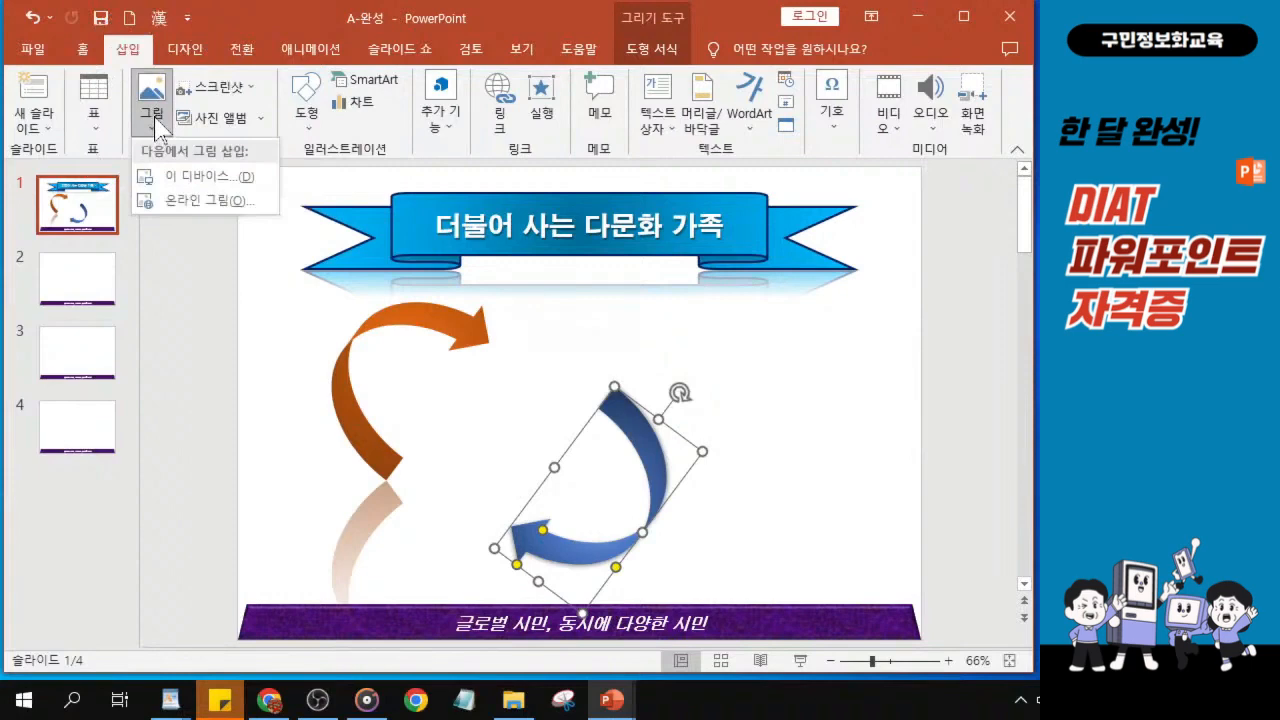
click(203, 184)
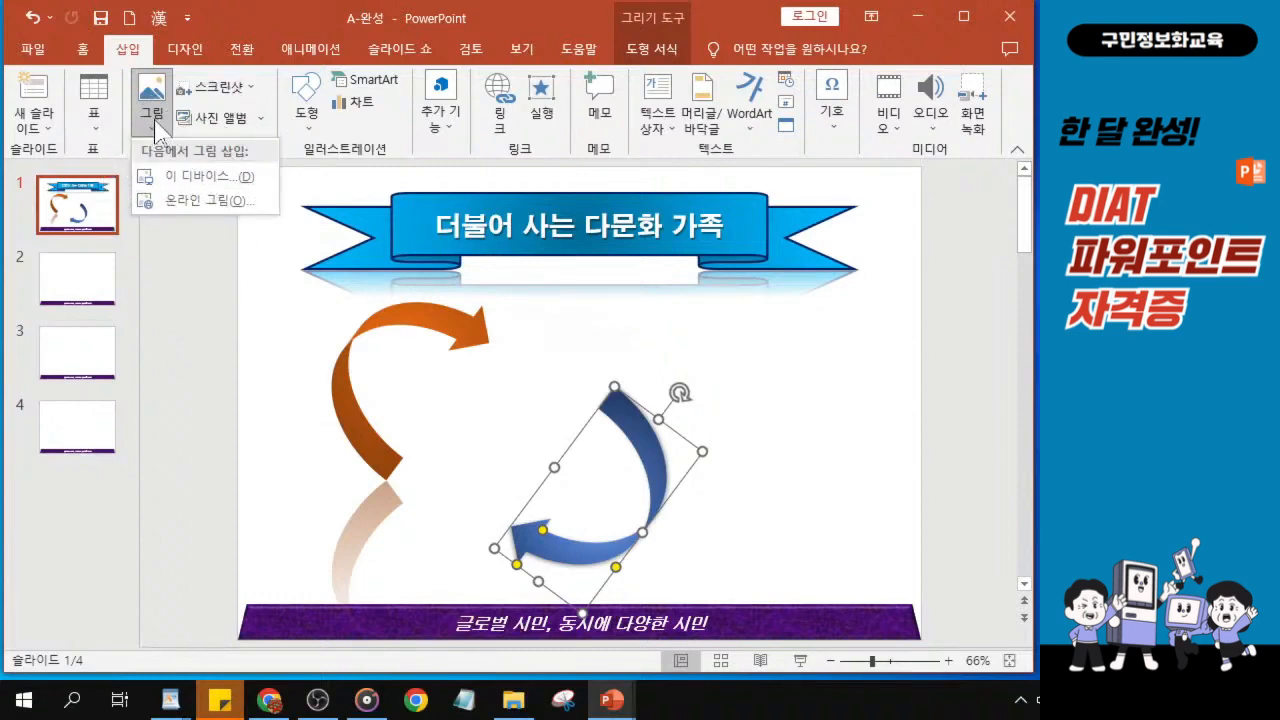
click(203, 190)
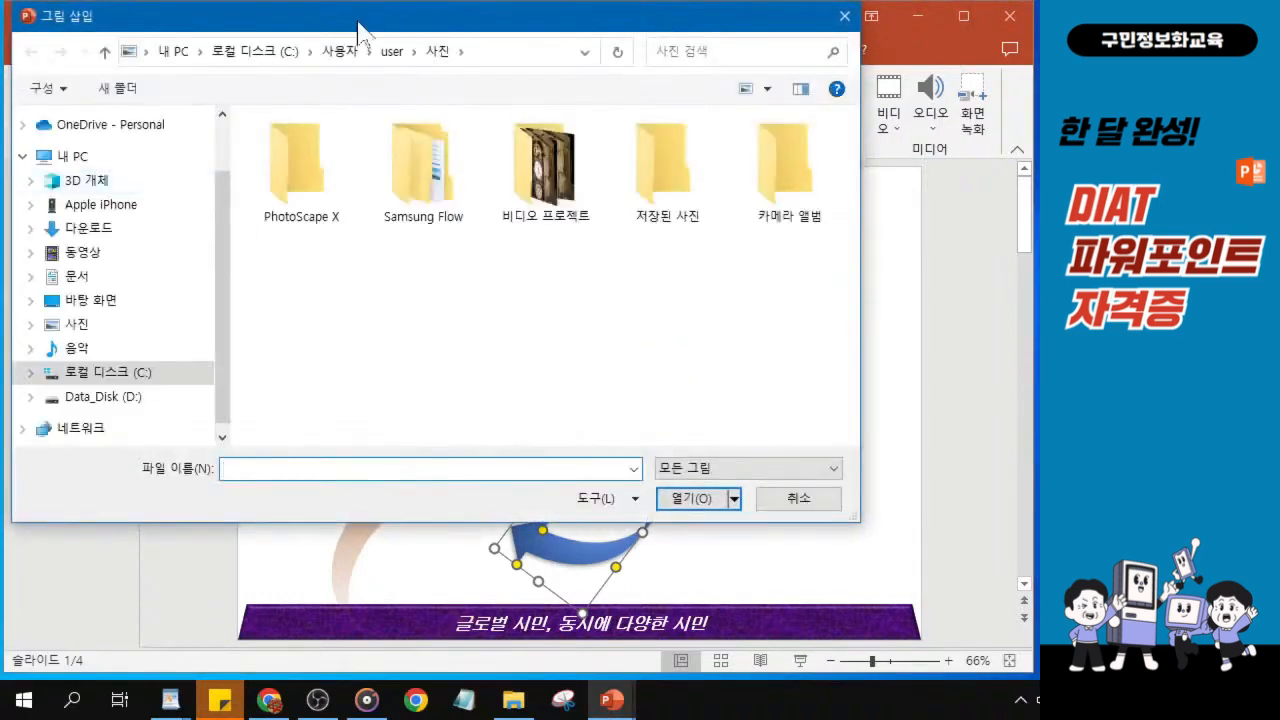
drag(357, 23, 402, 50)
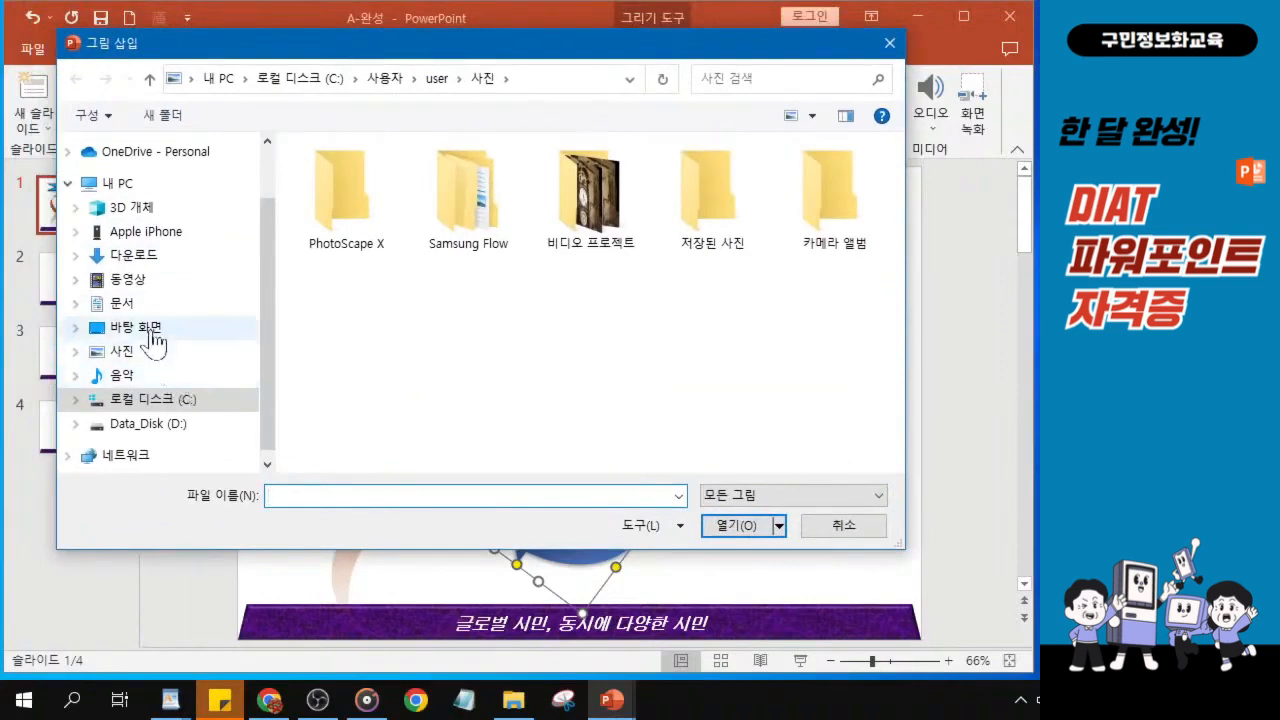
click(117, 332)
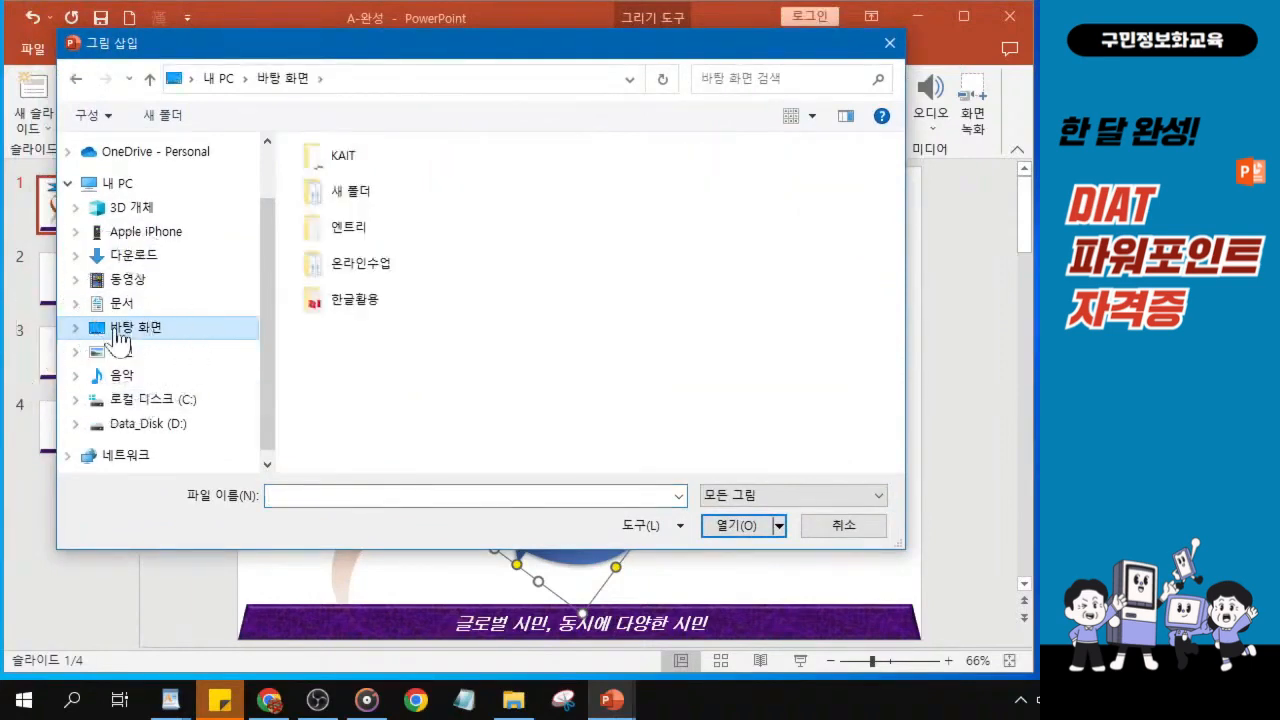
click(342, 165)
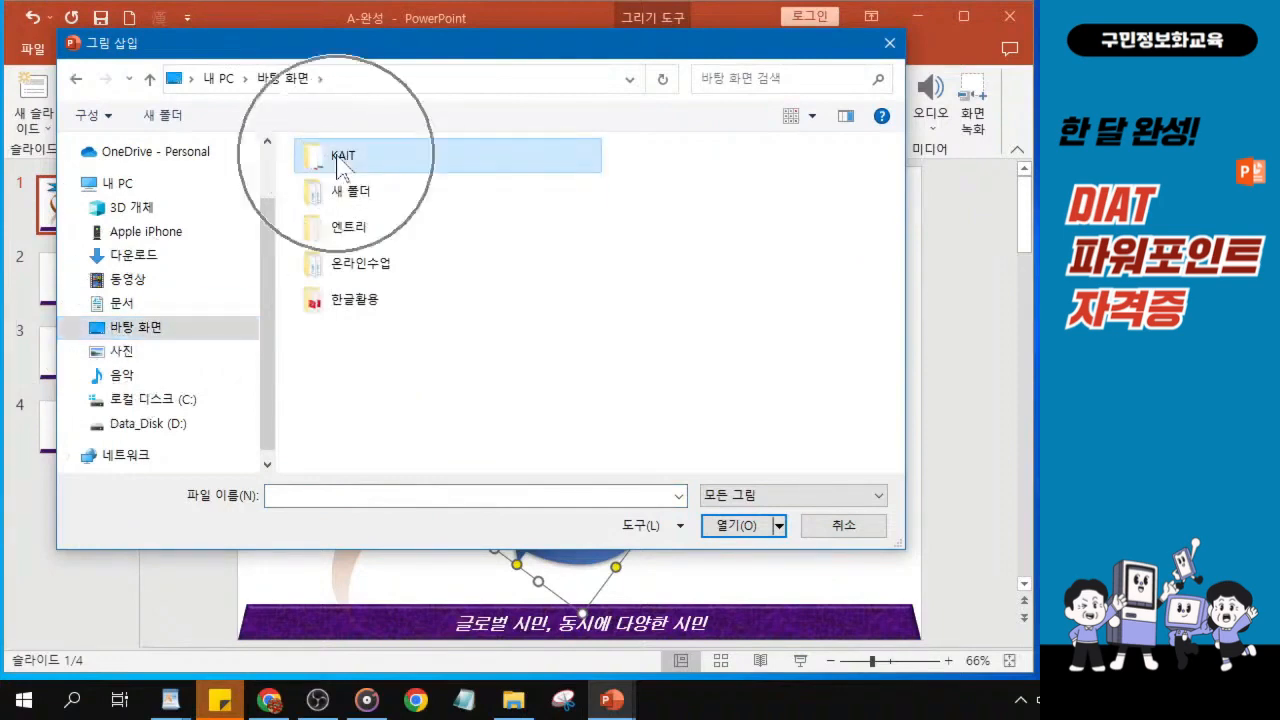
key(F2)
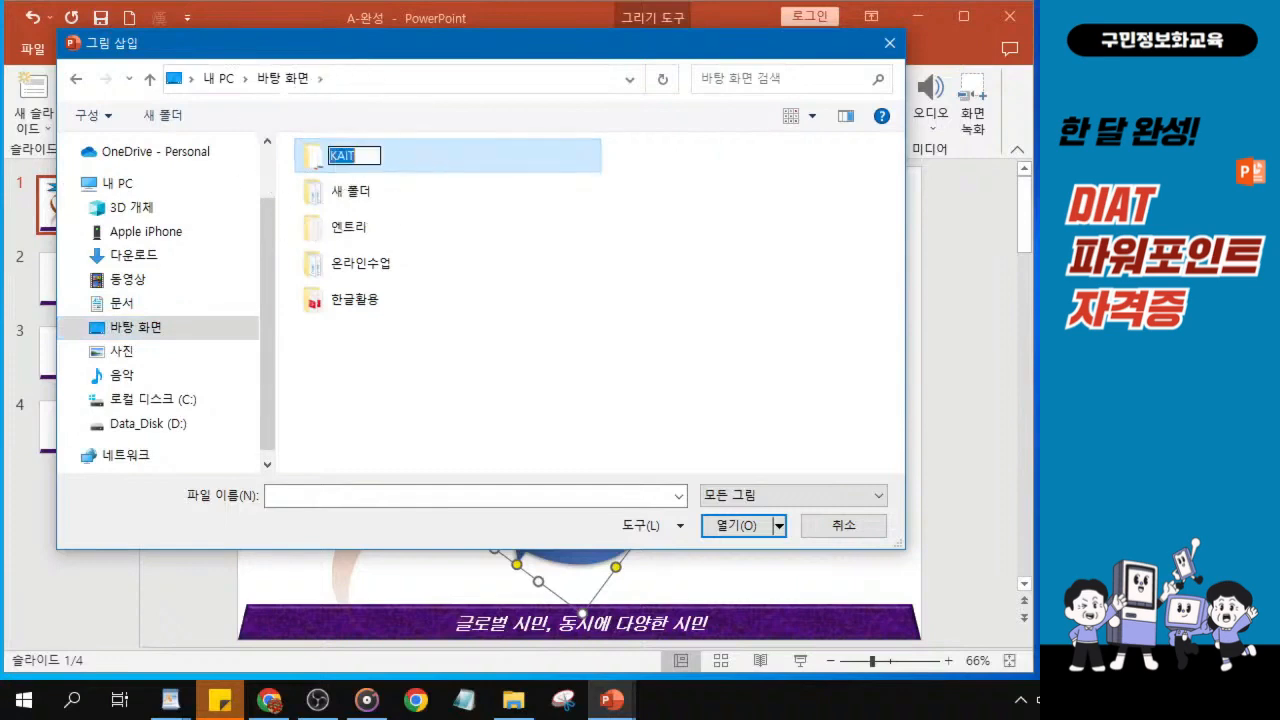
click(403, 154)
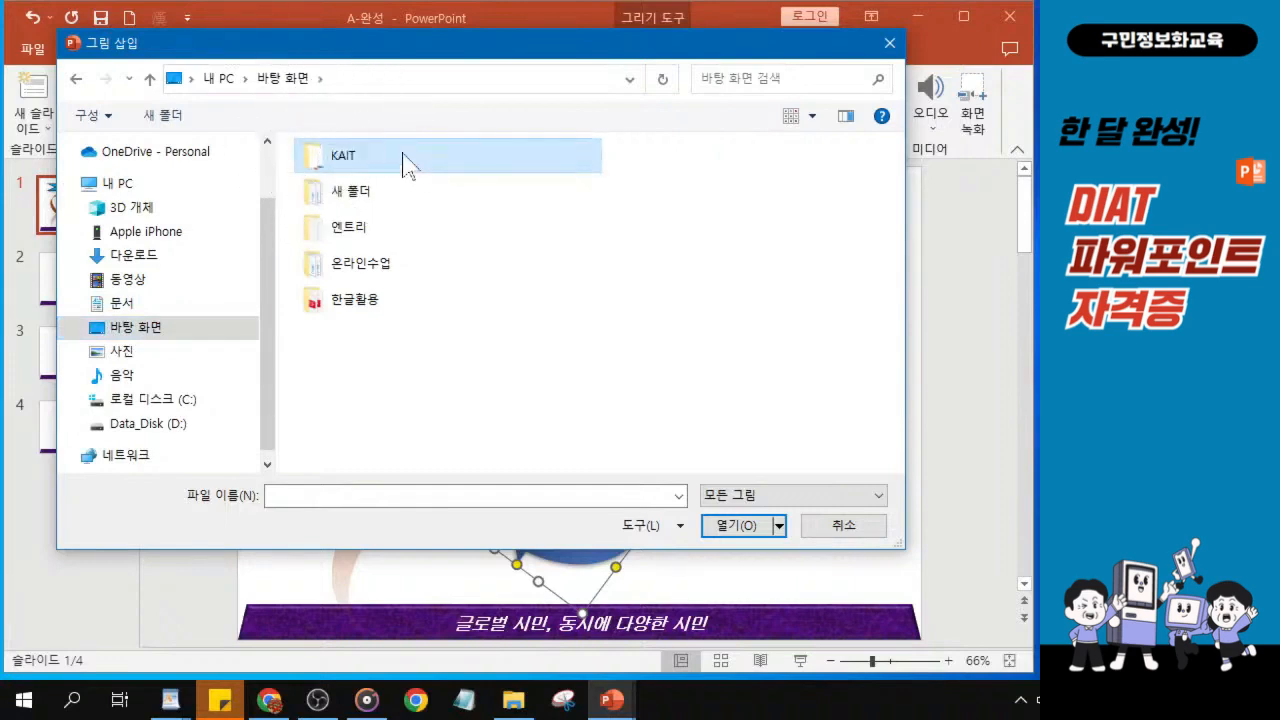
double_click(405, 160)
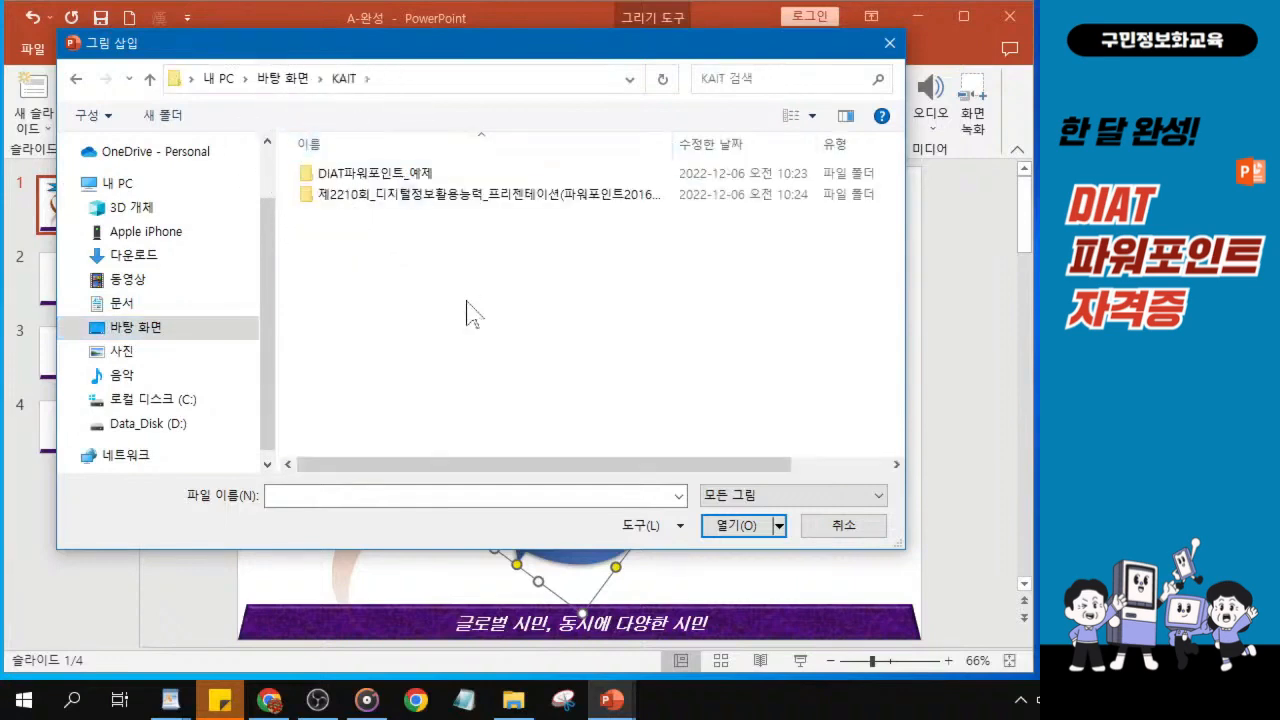
Step: Insert the picture A_그림 1 from the DIAT파워포인트_예제 folder onto slide 1
click(381, 174)
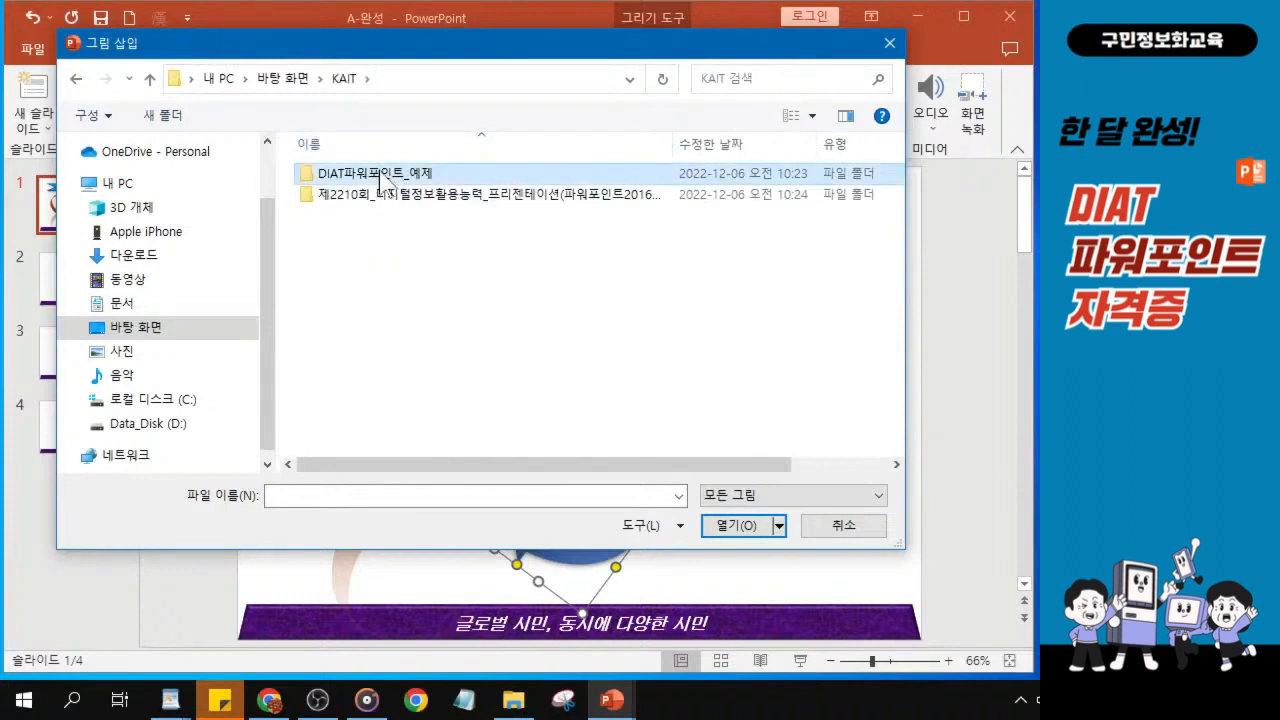
click(380, 182)
key(ctrl)
key(ctrl)
key(ctrl)
double_click(383, 180)
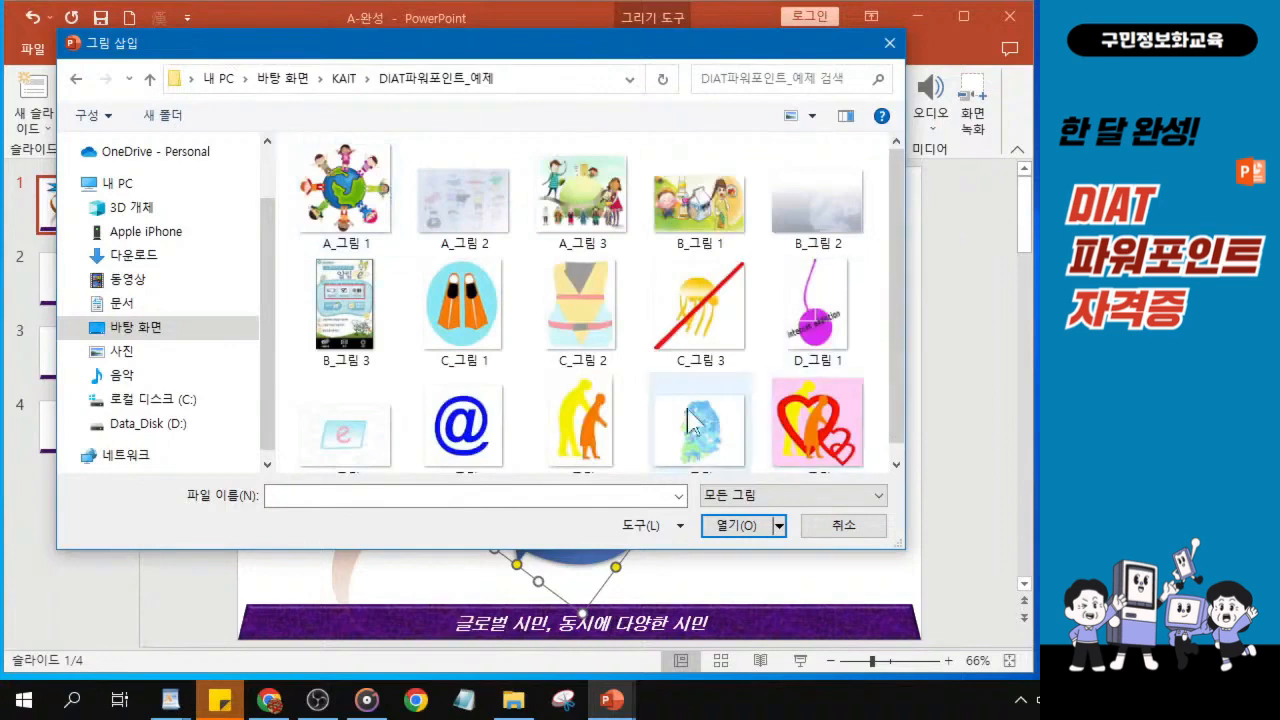
click(349, 195)
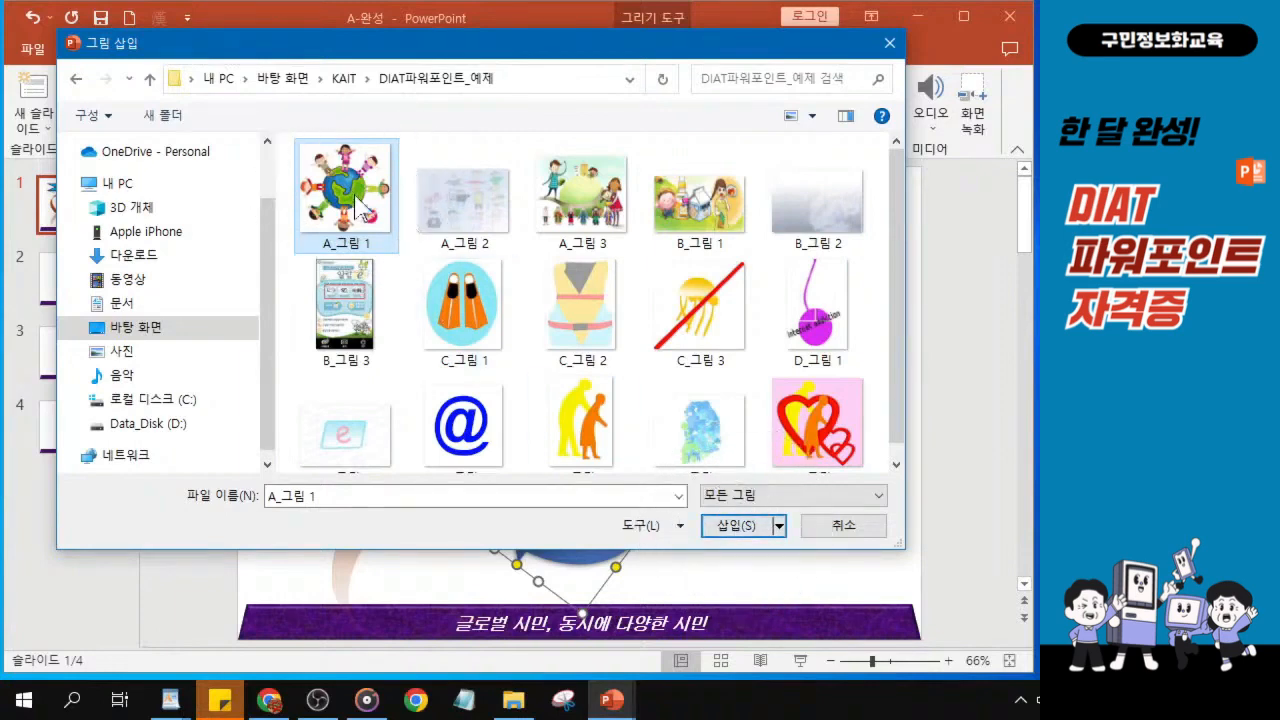
click(738, 526)
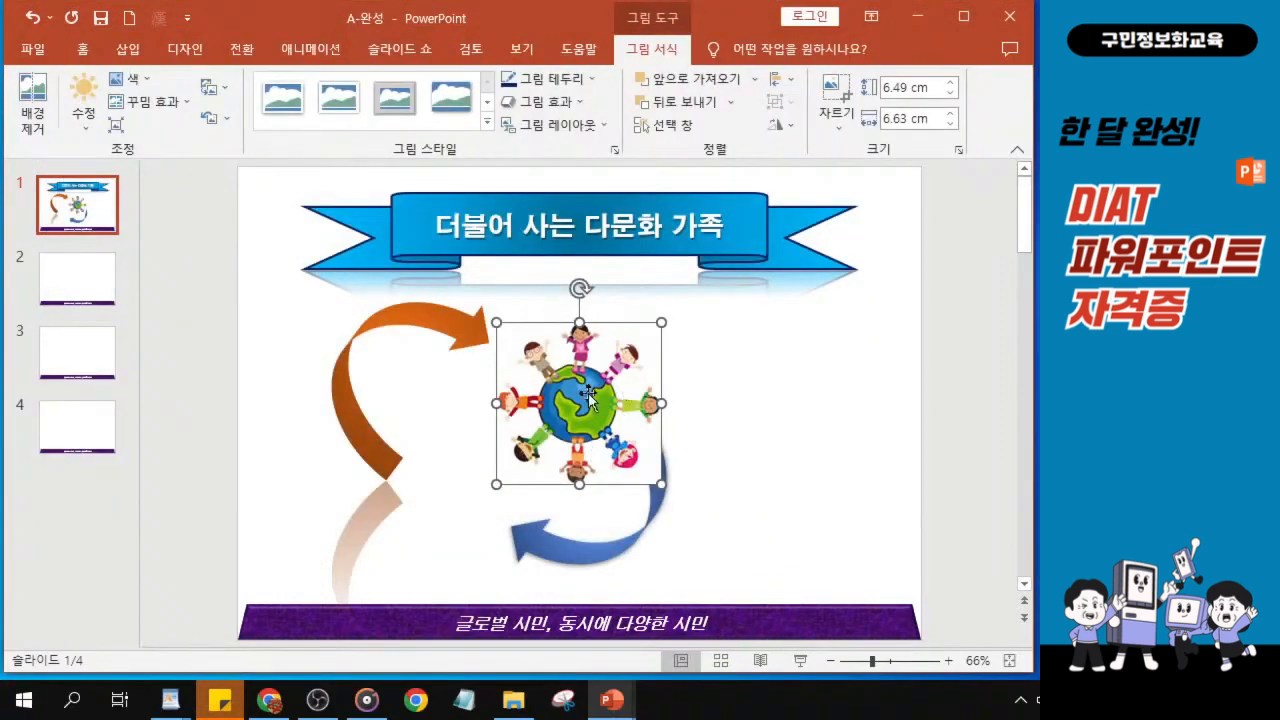
Step: Open the globe picture's detailed size settings and turn off 가로 세로 비율 고정
scroll(588, 393, up, 4)
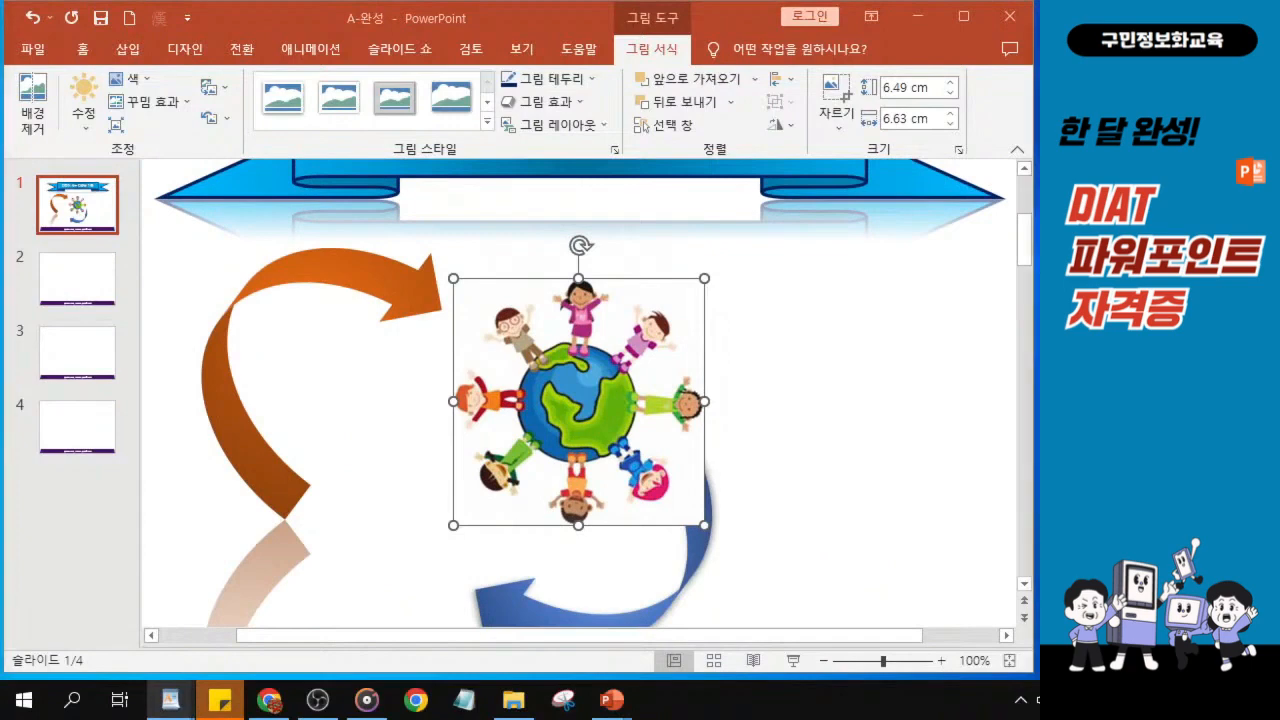
click(913, 89)
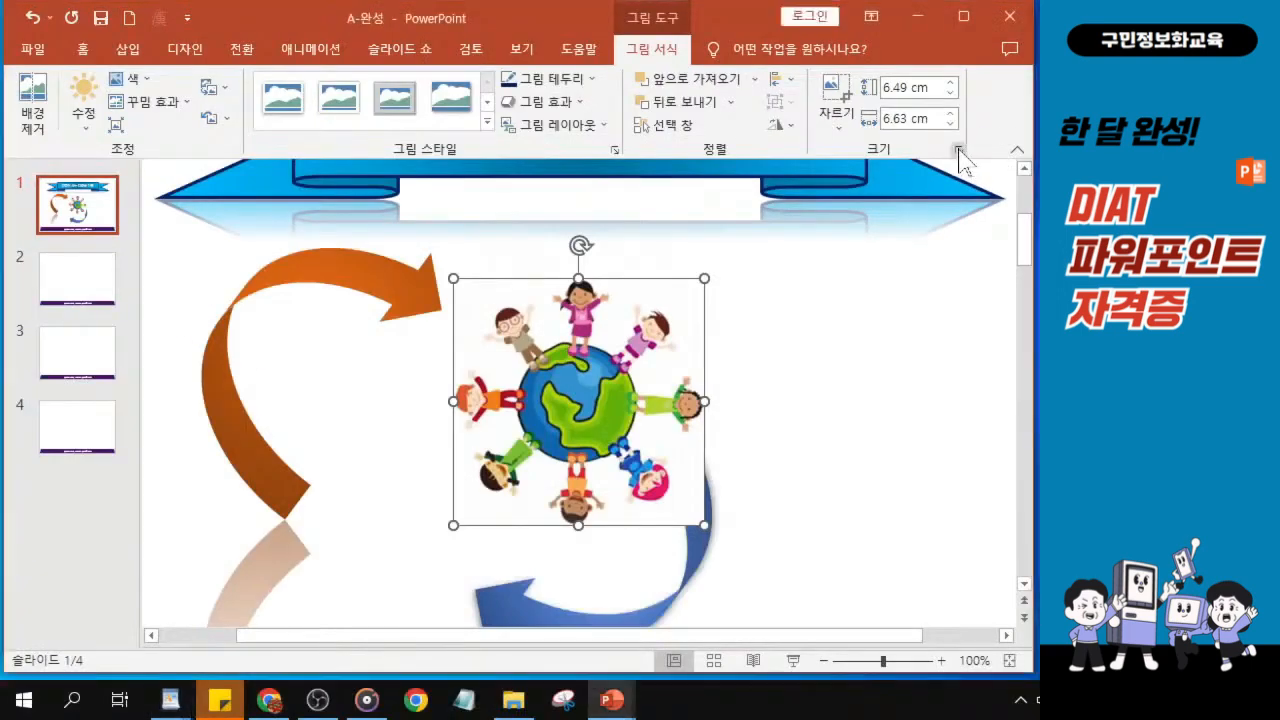
click(958, 150)
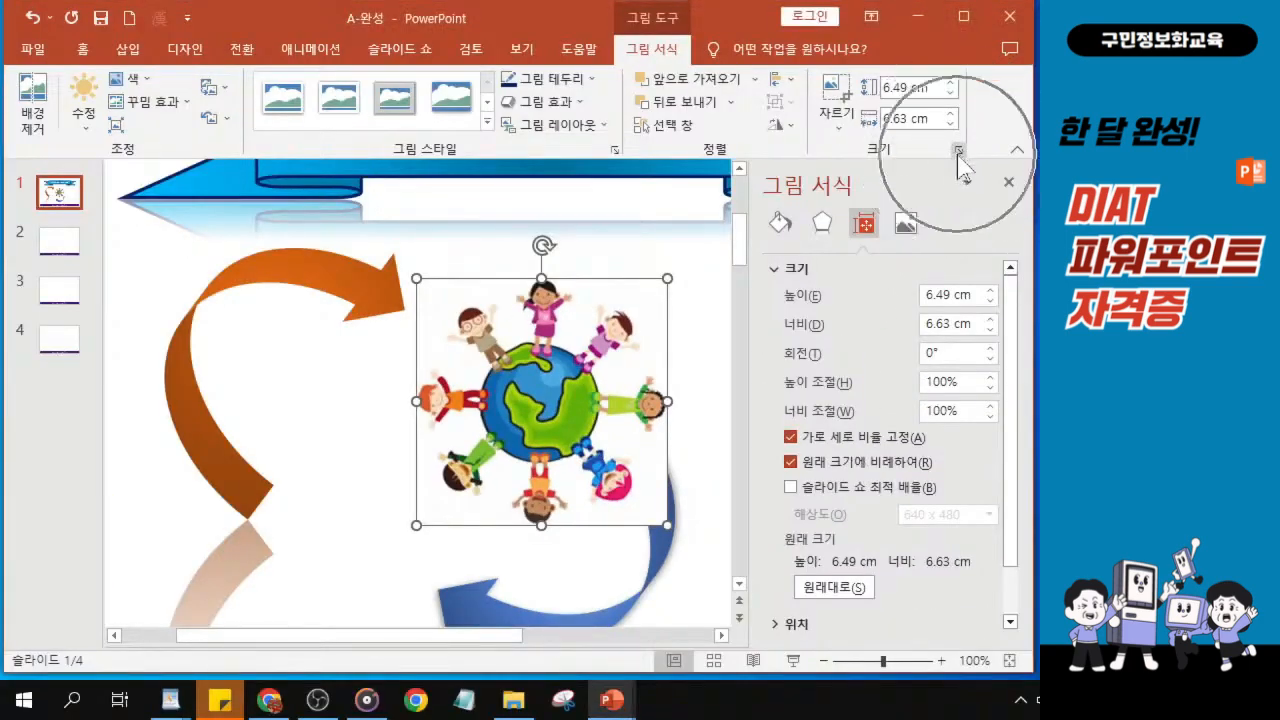
click(791, 438)
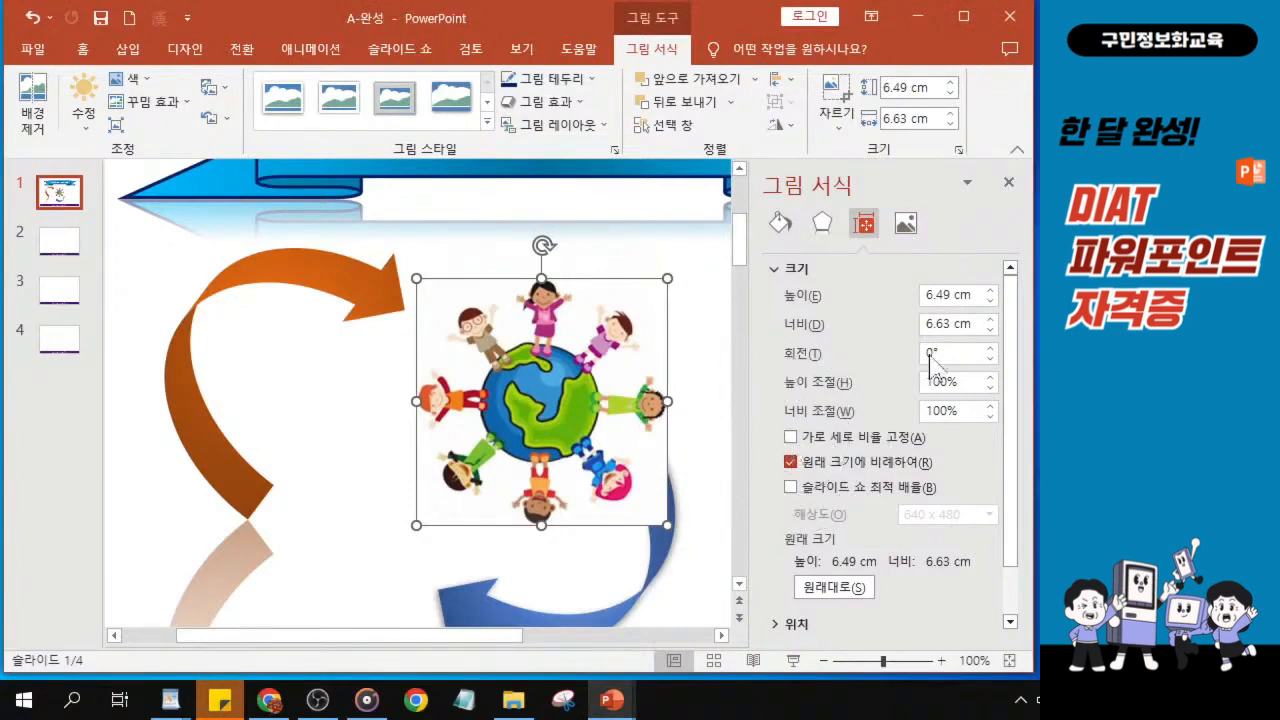
Step: Set the globe picture's height and width to 6 cm each
drag(952, 298, 840, 291)
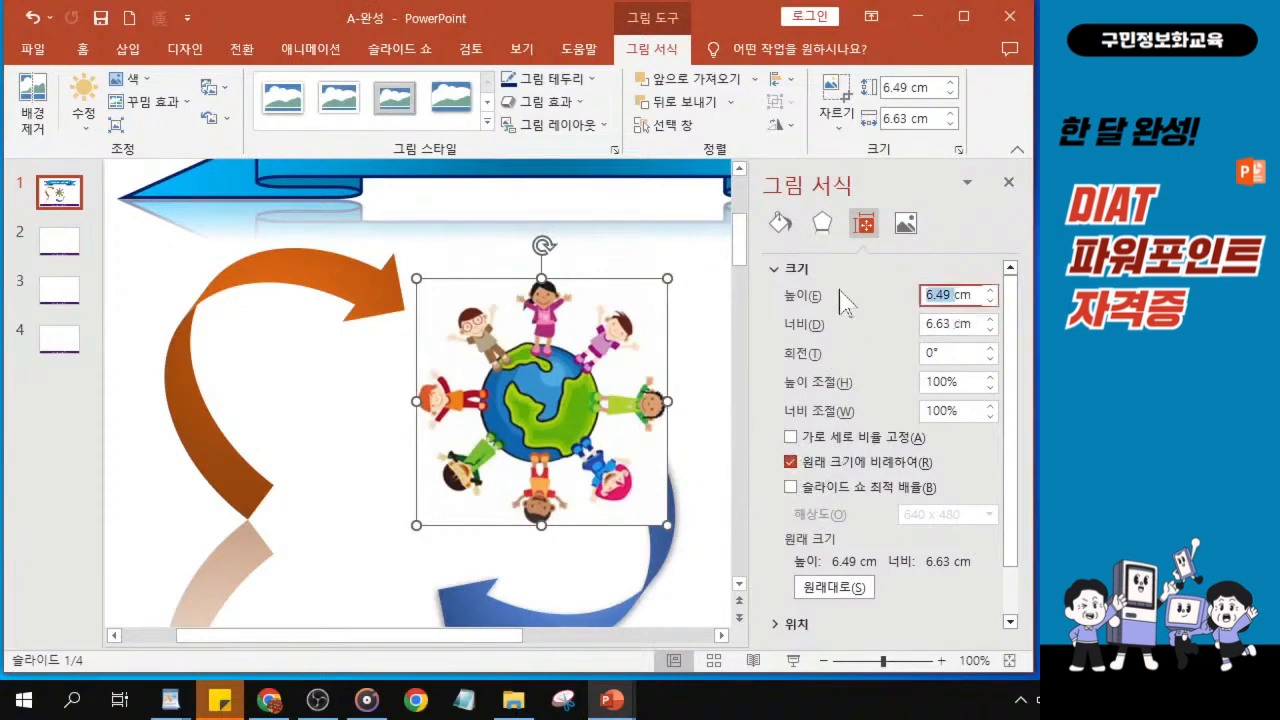
text(6)
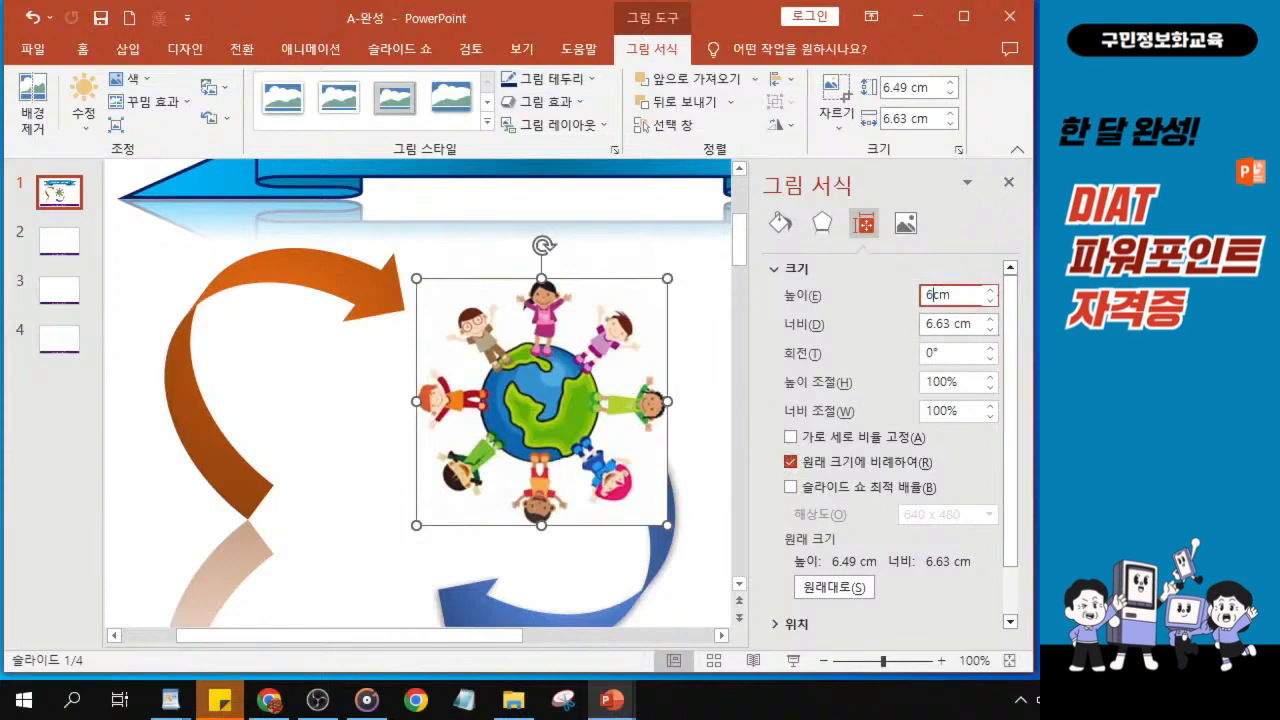
key(Tab)
text(6)
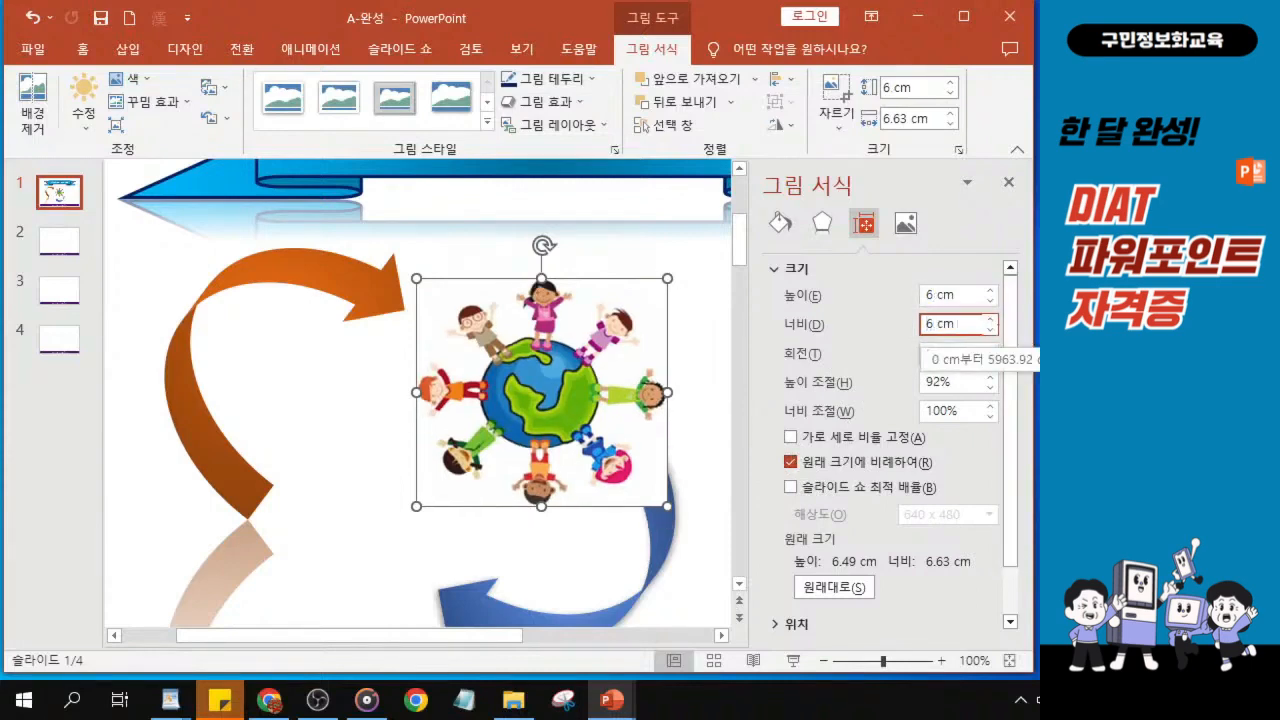
key(Return)
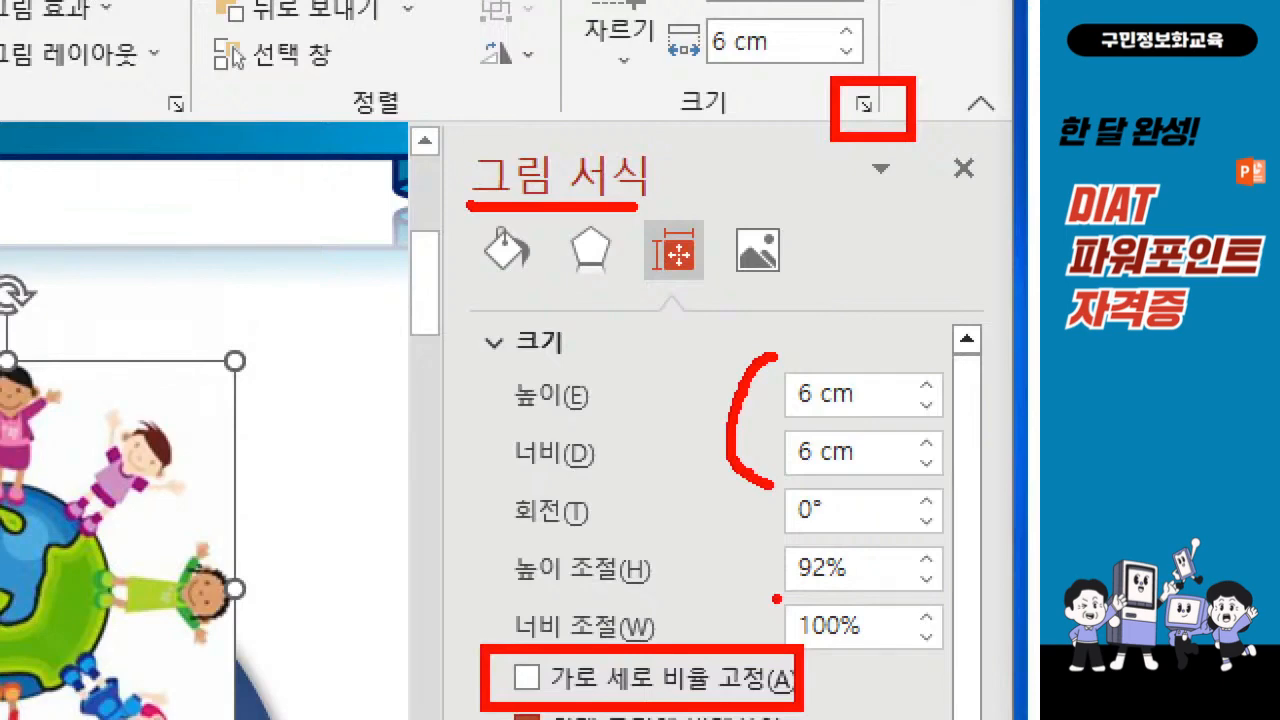
Step: Move the globe picture between the orange and blue curved arrows and close the picture formatting settings
key(Escape)
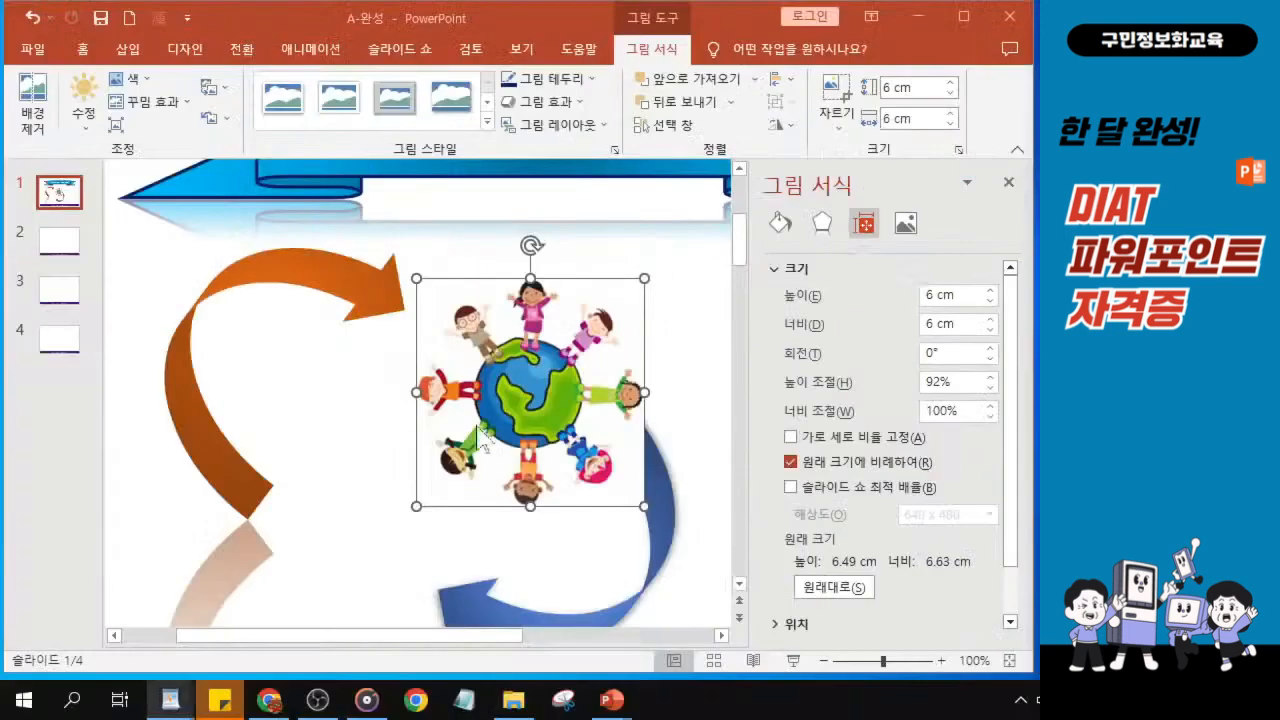
click(532, 384)
drag(528, 392, 434, 450)
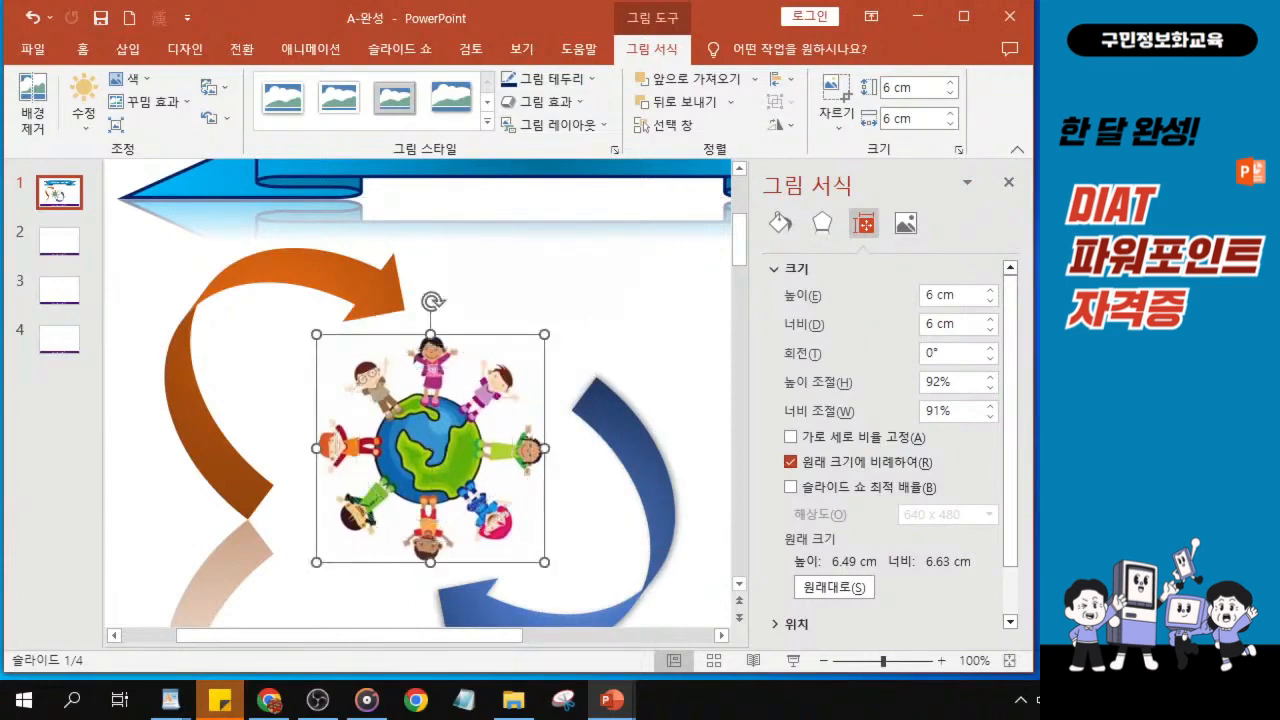
click(1009, 184)
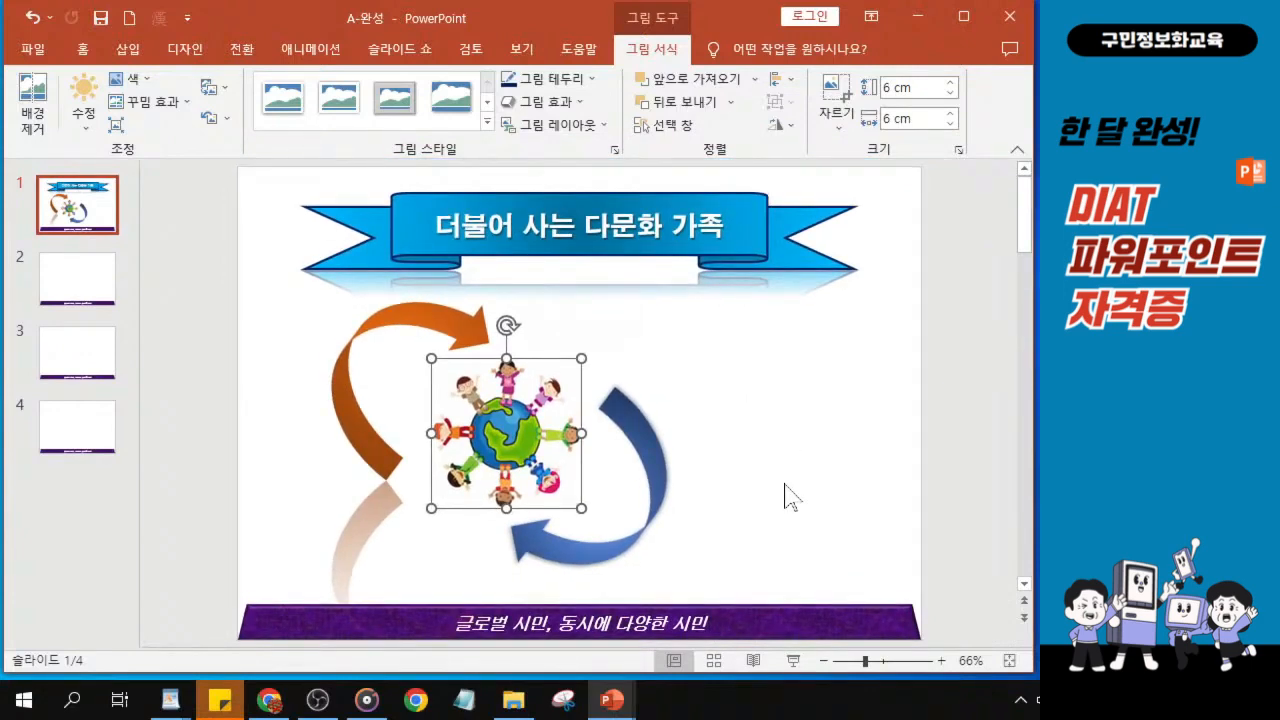
Step: Save the A-완성 presentation with the finished slide 1
key(ctrl+z)
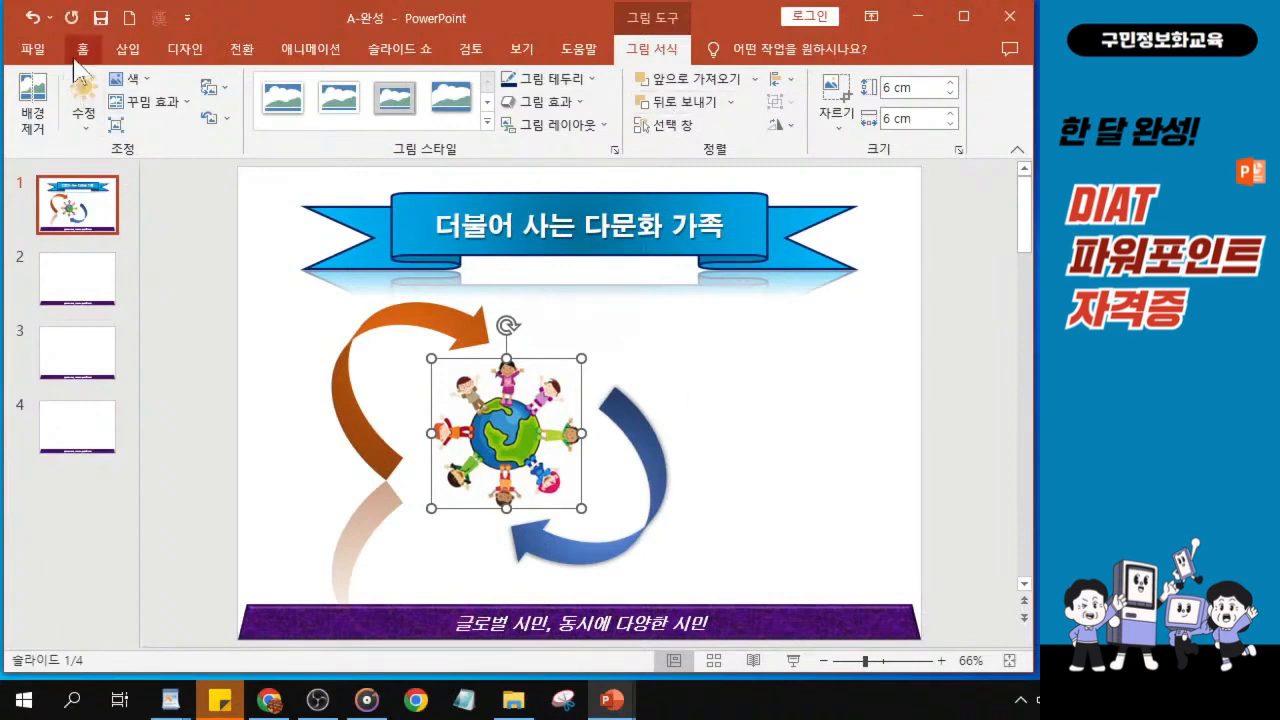
drag(278, 12, 289, 60)
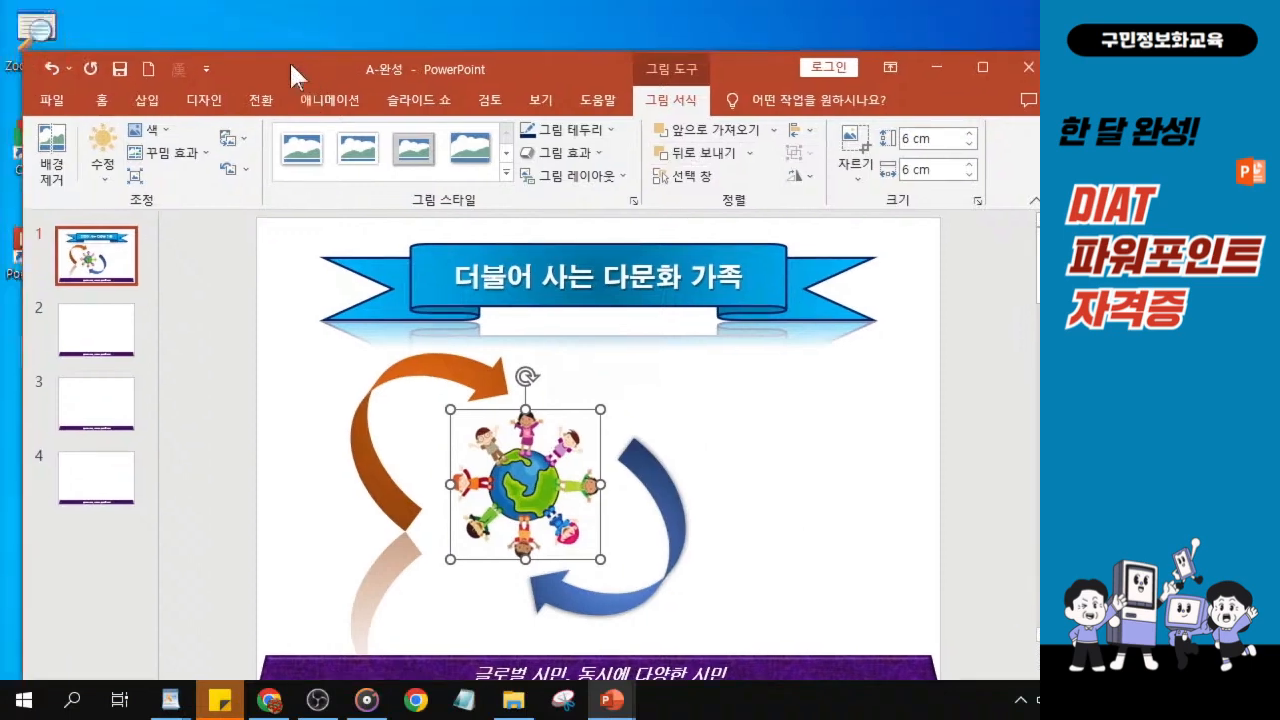
click(113, 67)
click(113, 67)
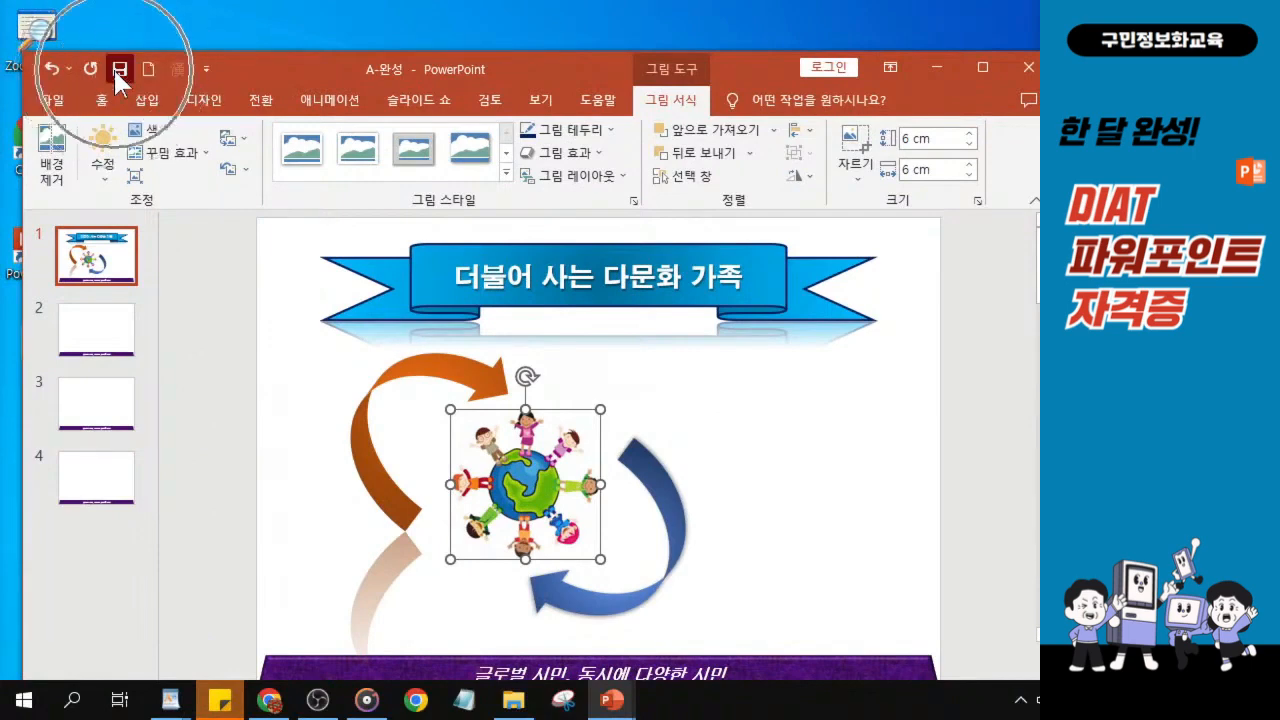
double_click(492, 62)
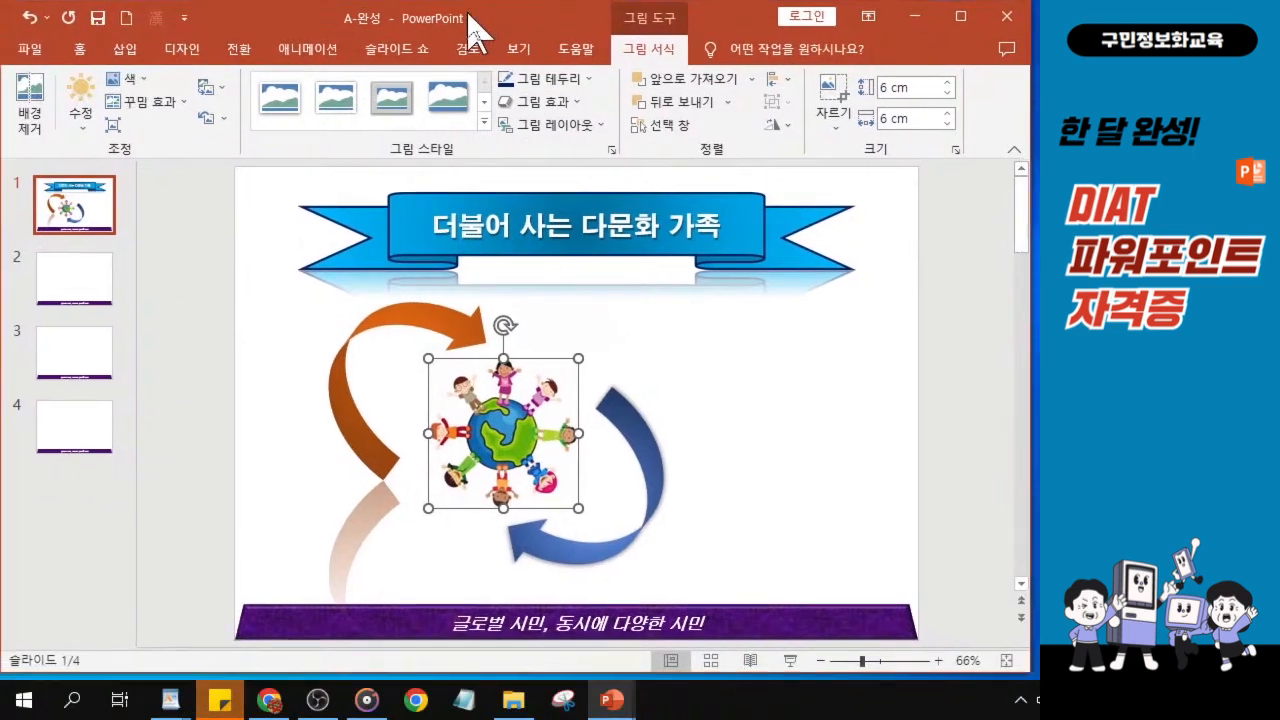
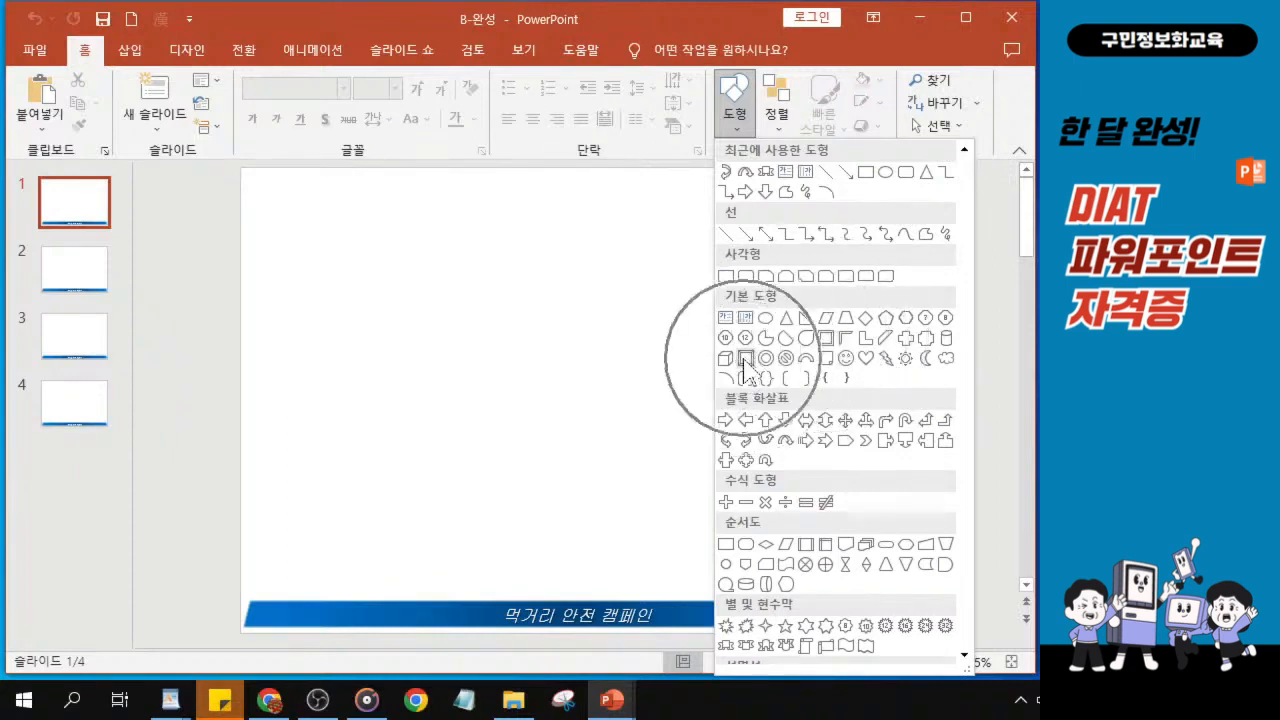
Step: Draw a bevel shape about 21.3 cm wide and 2.9 cm high across the upper part of slide 1 in B-완성
click(745, 360)
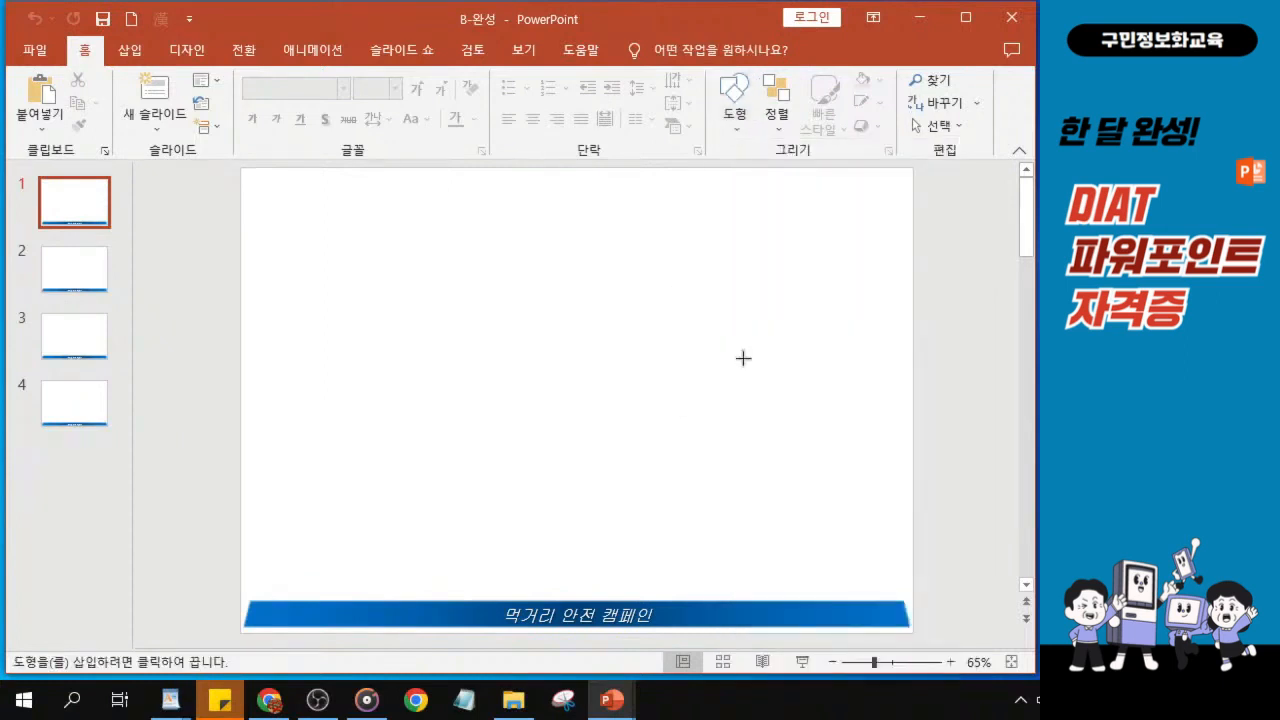
click(735, 112)
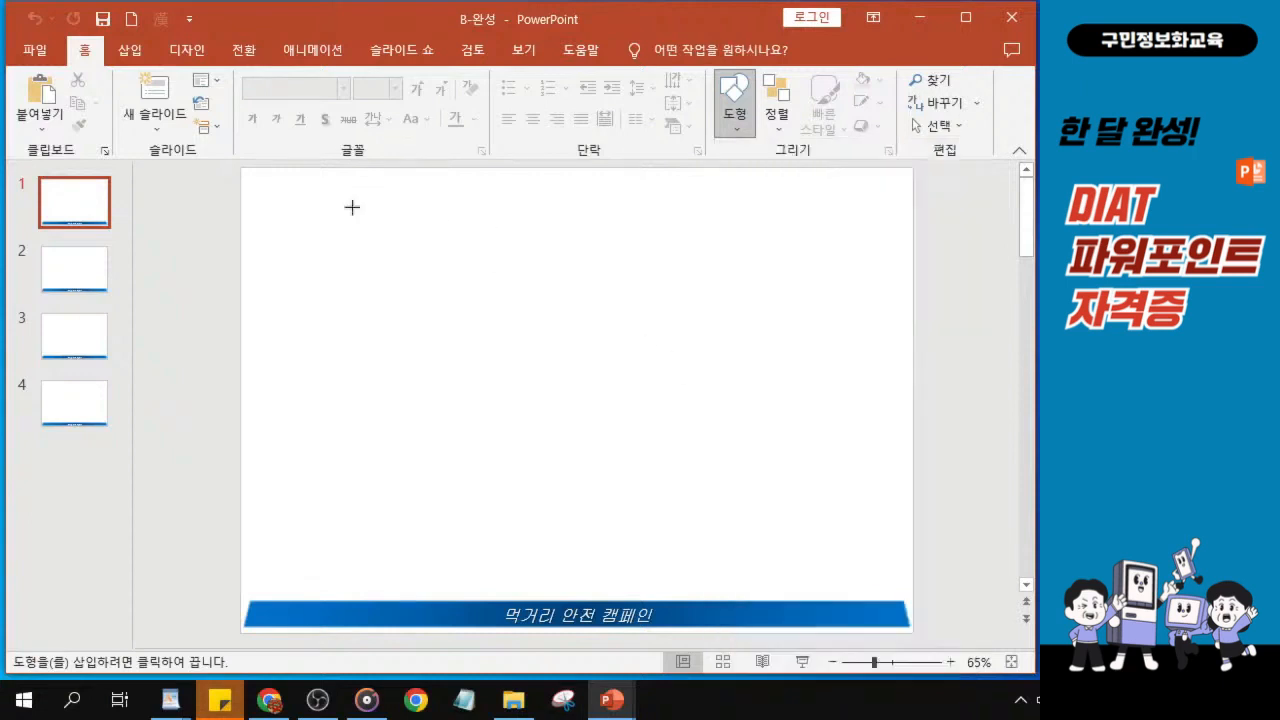
mouse_move(334, 206)
mouse_down()
mouse_move(385, 252)
mouse_move(857, 284)
mouse_up()
mouse_move(609, 240)
mouse_down()
mouse_move(573, 251)
mouse_move(567, 284)
mouse_up()
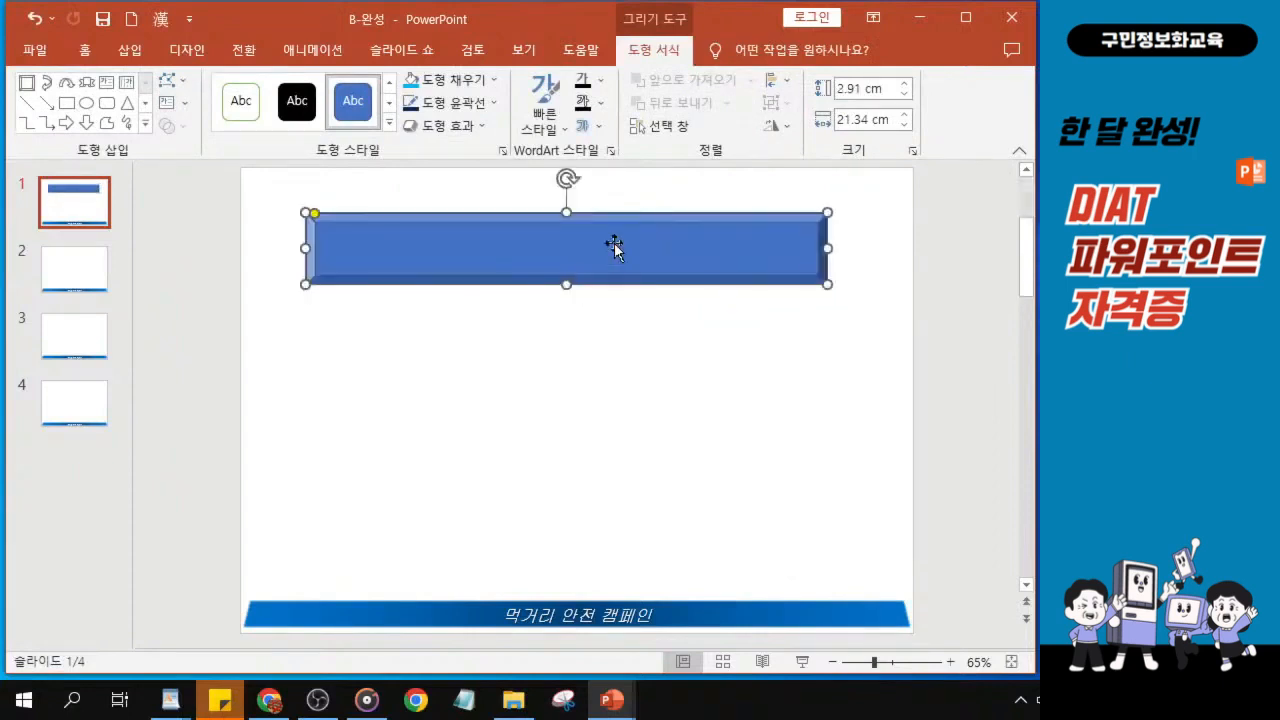
drag(616, 244, 652, 250)
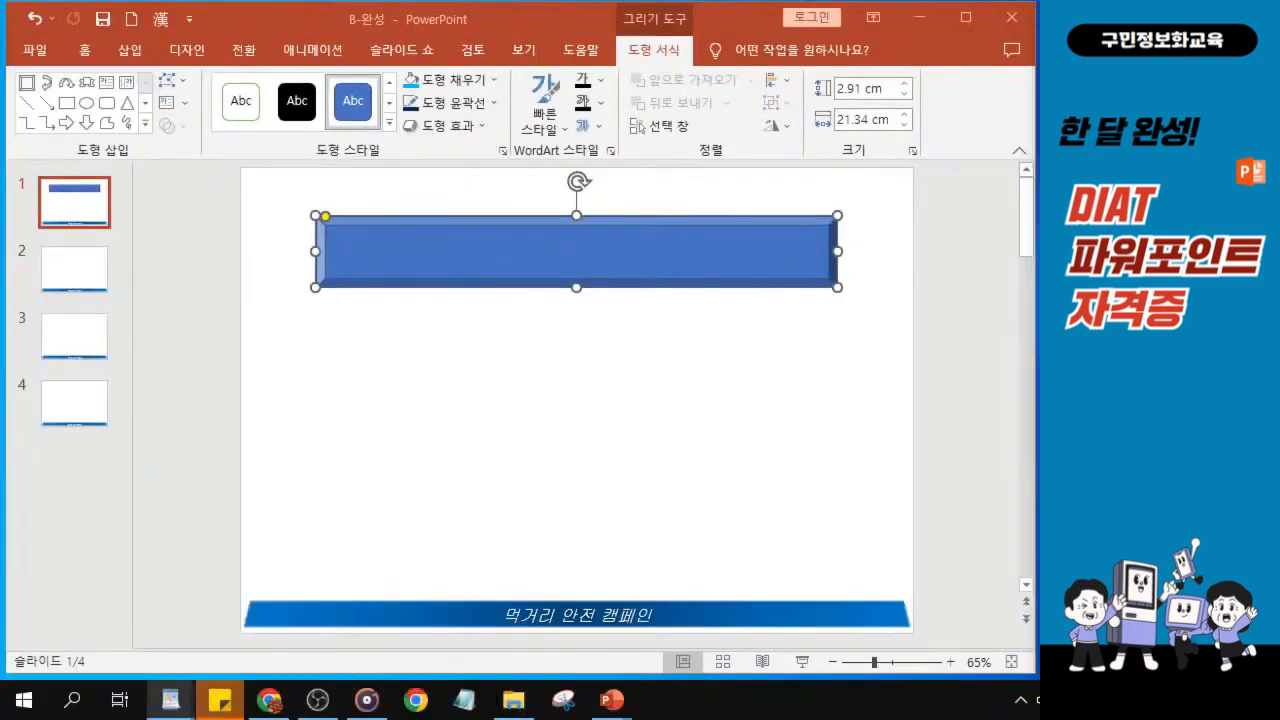
Step: Open the bevel shape's detailed format settings, narrow the slide thumbnails, and switch its fill to 그라데이션 채우기
click(503, 151)
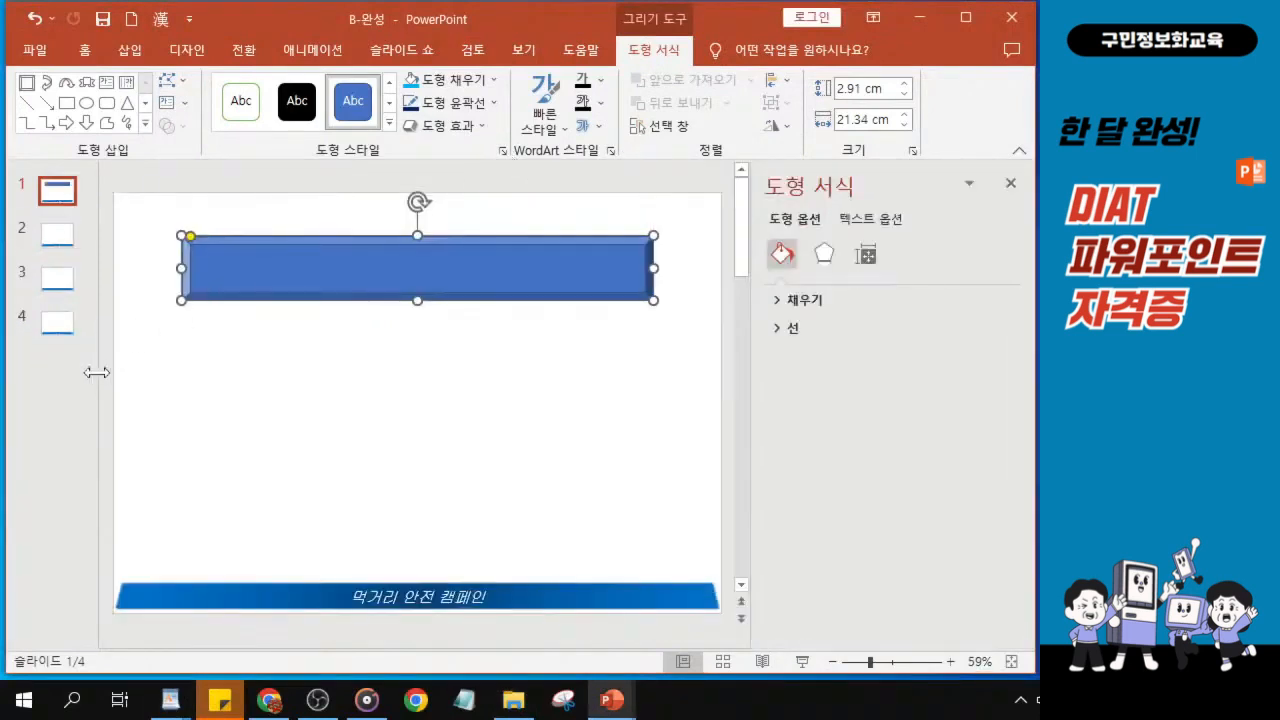
drag(94, 371, 46, 363)
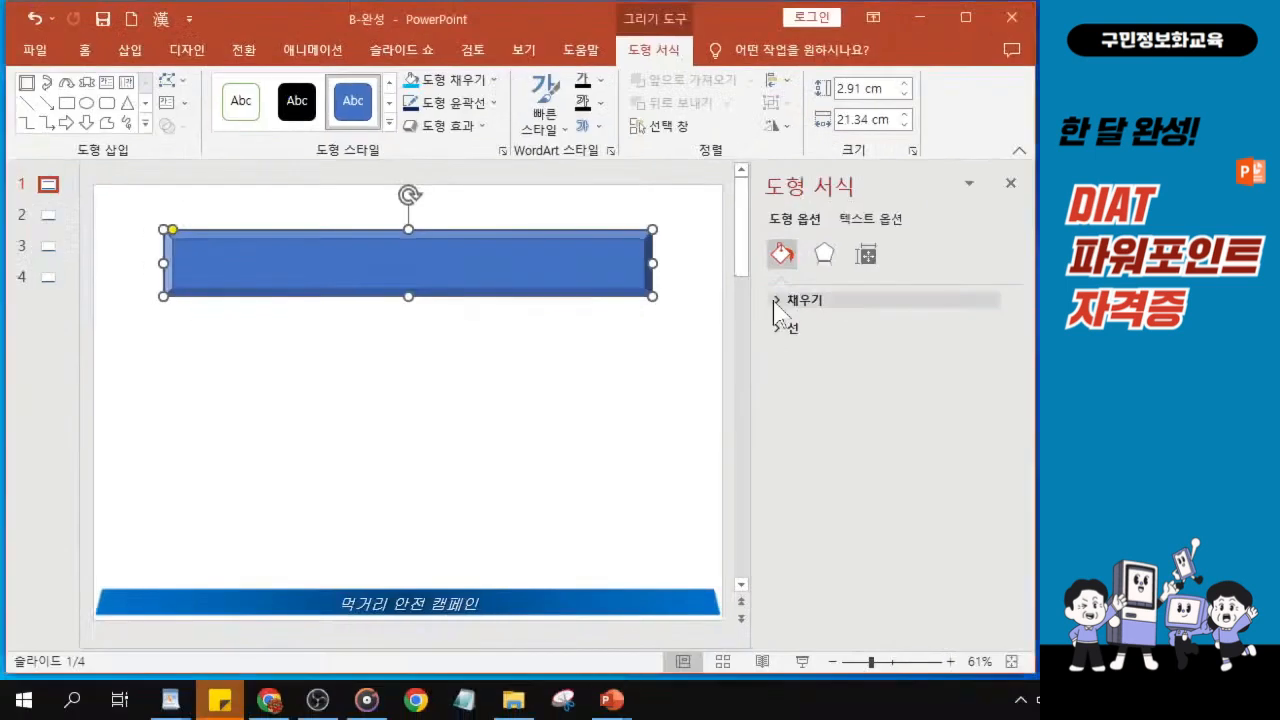
click(778, 302)
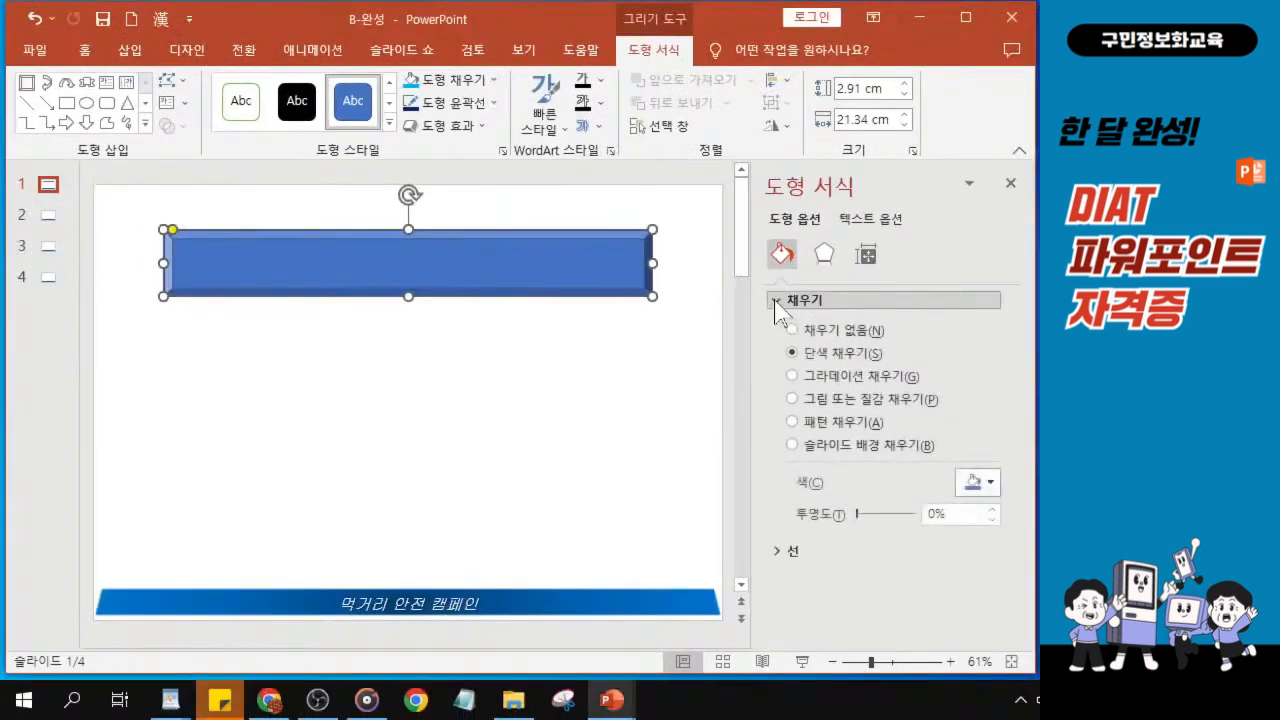
click(792, 377)
key(ctrl)
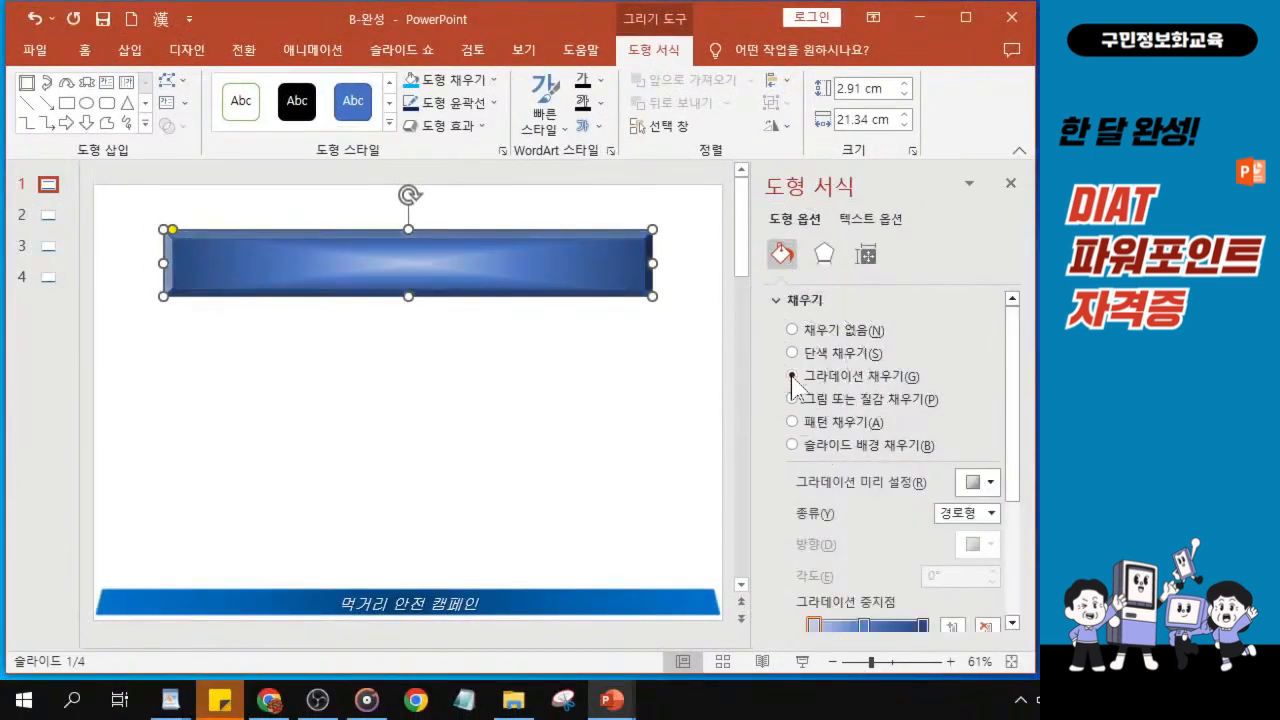
key(ctrl)
key(ctrl)
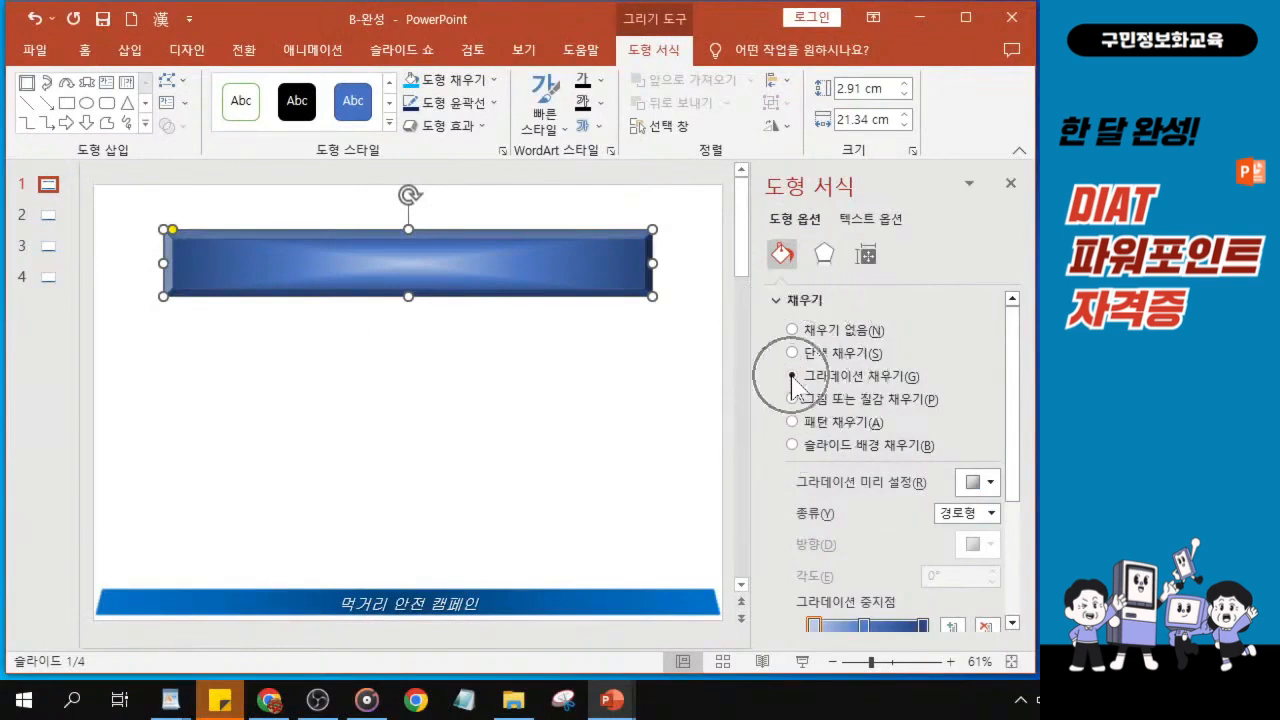
key(ctrl)
Step: Apply the lightest orange gradient preset to the bevel shape's fill and set the gradient type to 방사형
drag(557, 40, 386, 34)
click(818, 480)
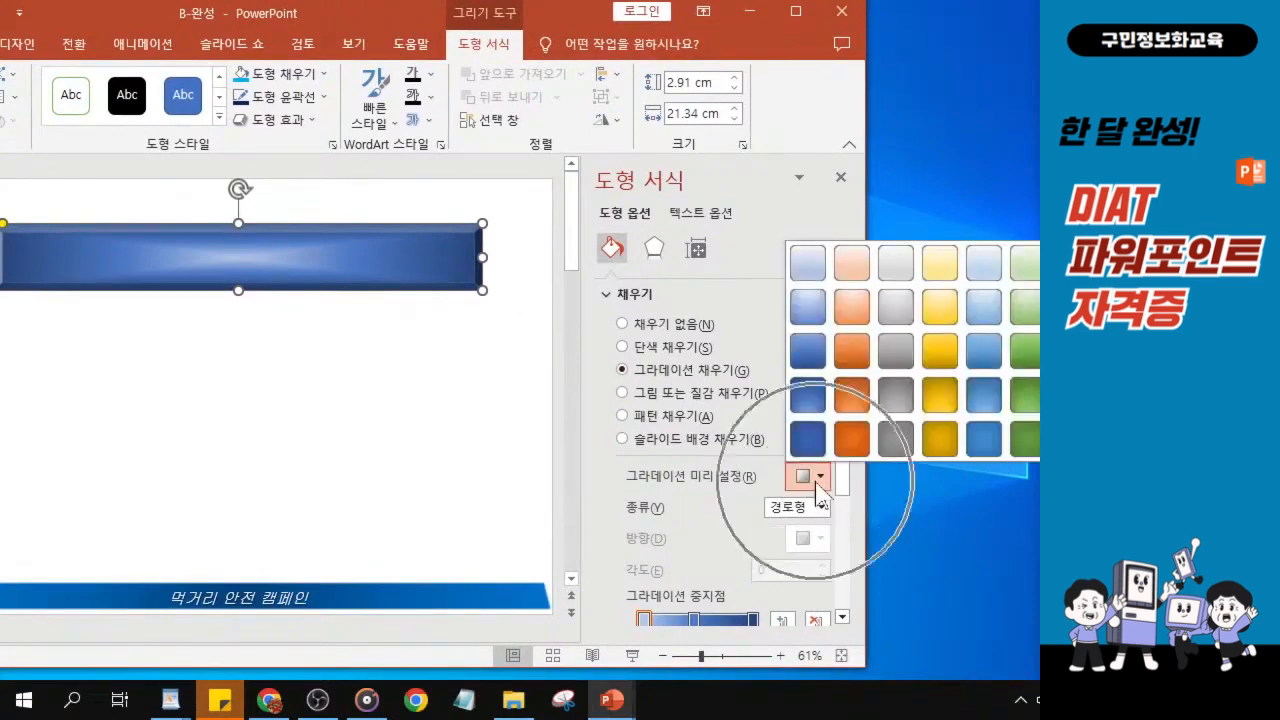
click(818, 480)
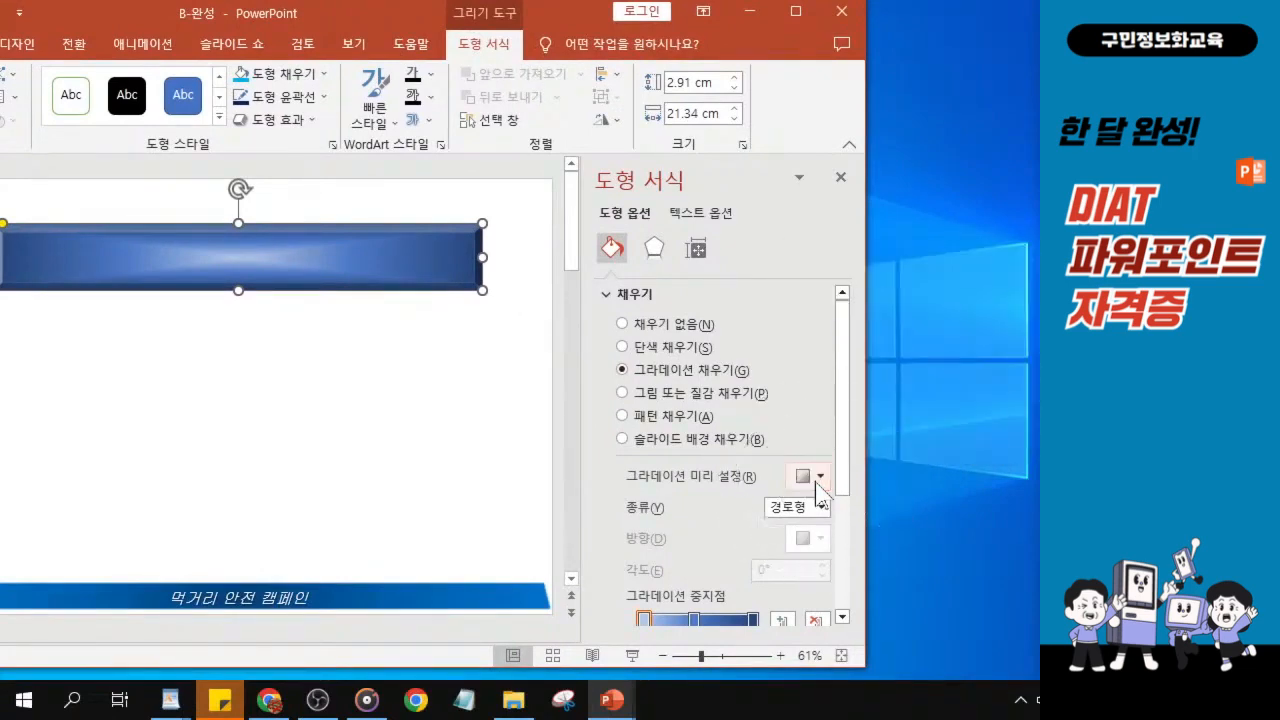
click(819, 479)
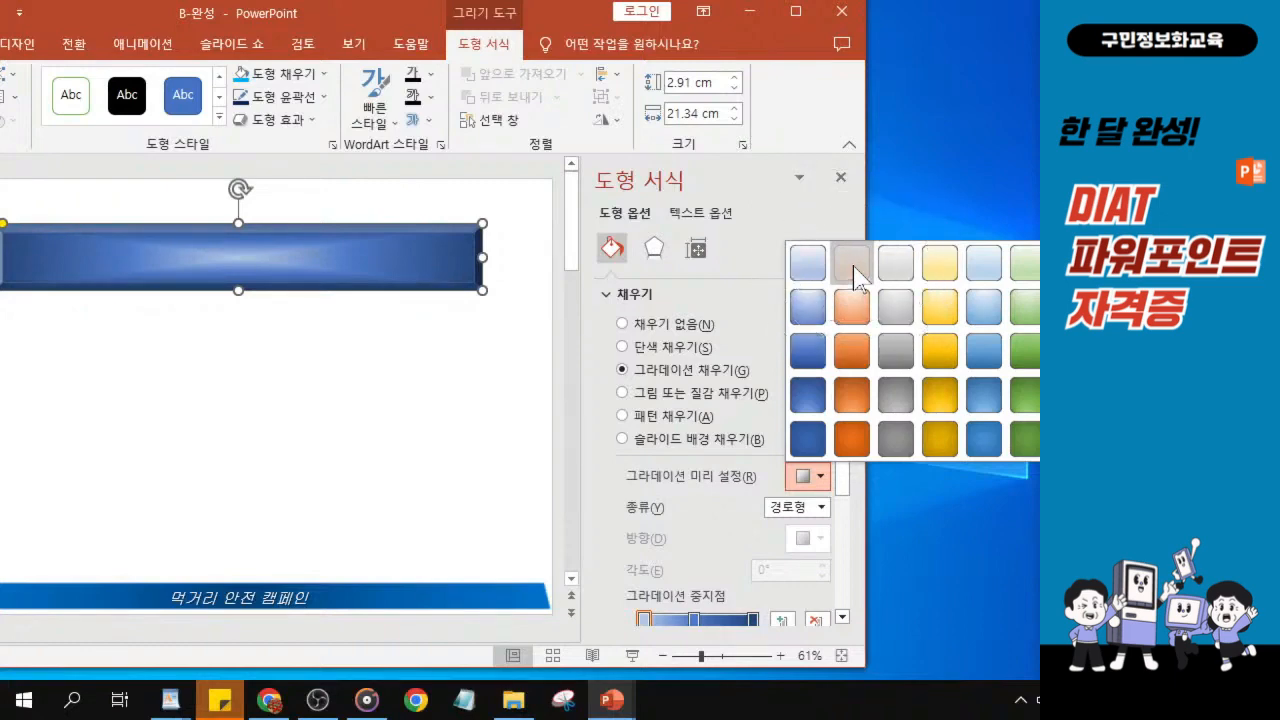
click(853, 276)
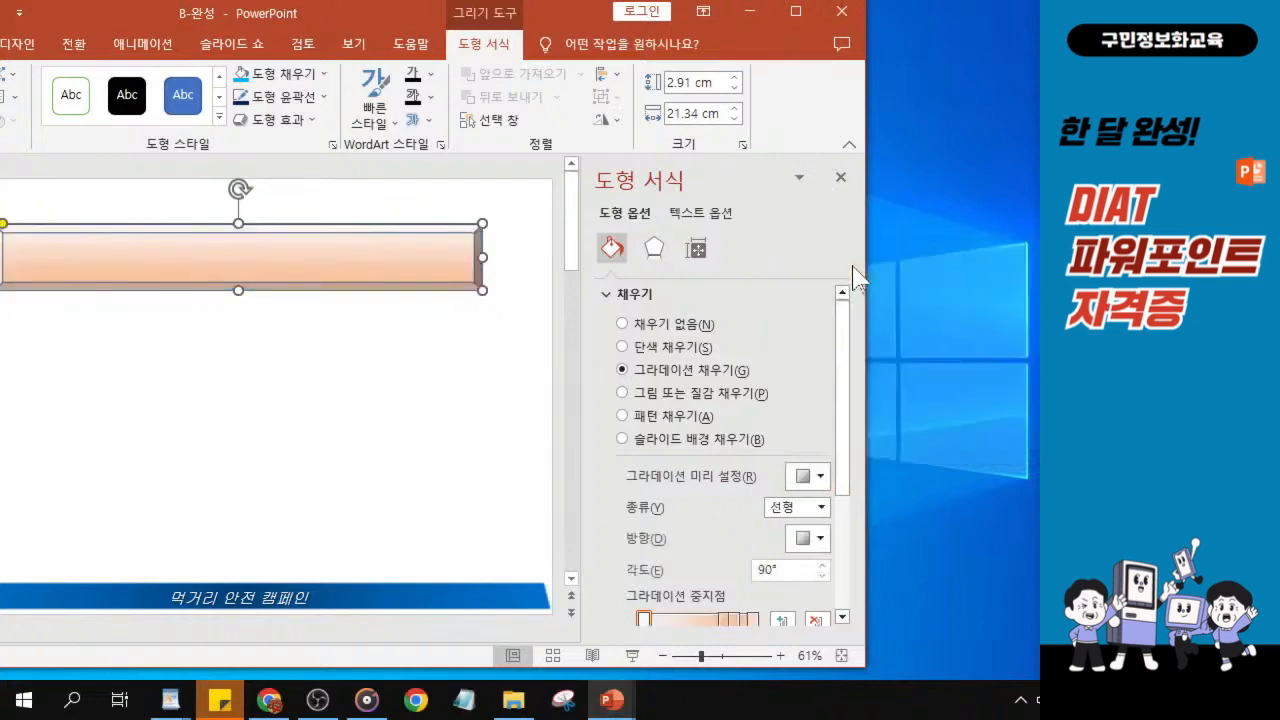
click(824, 509)
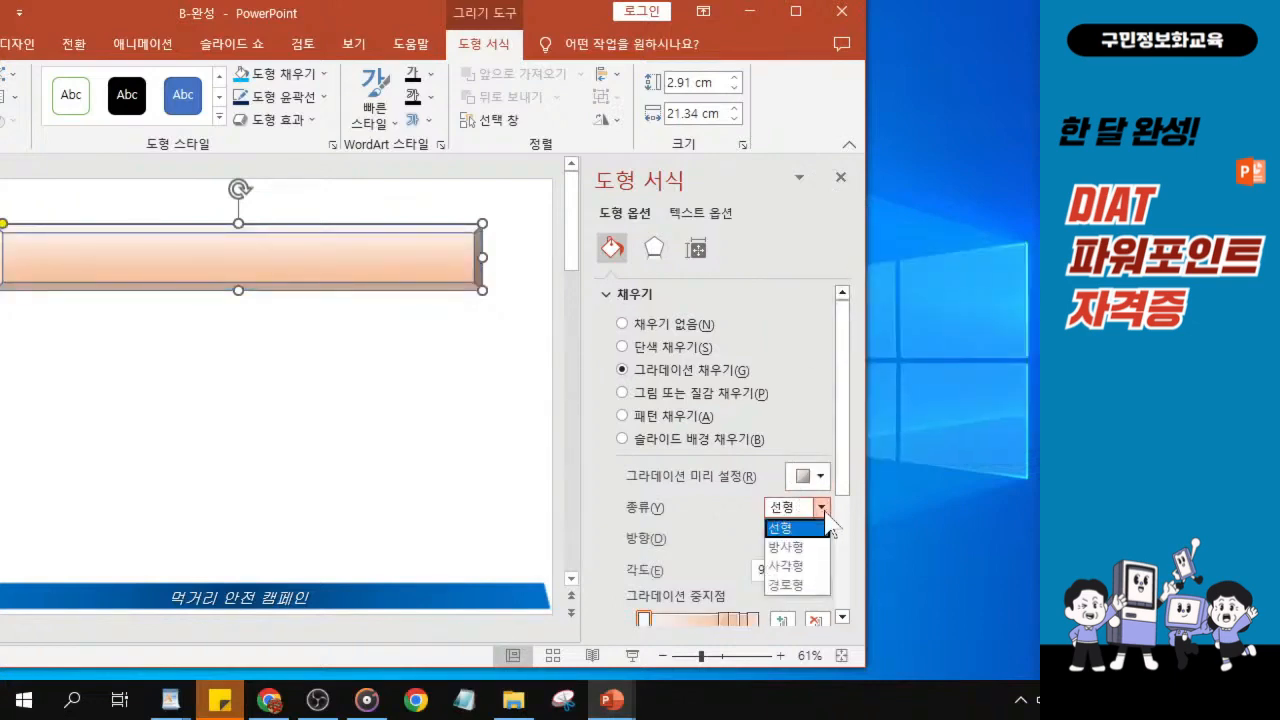
click(804, 548)
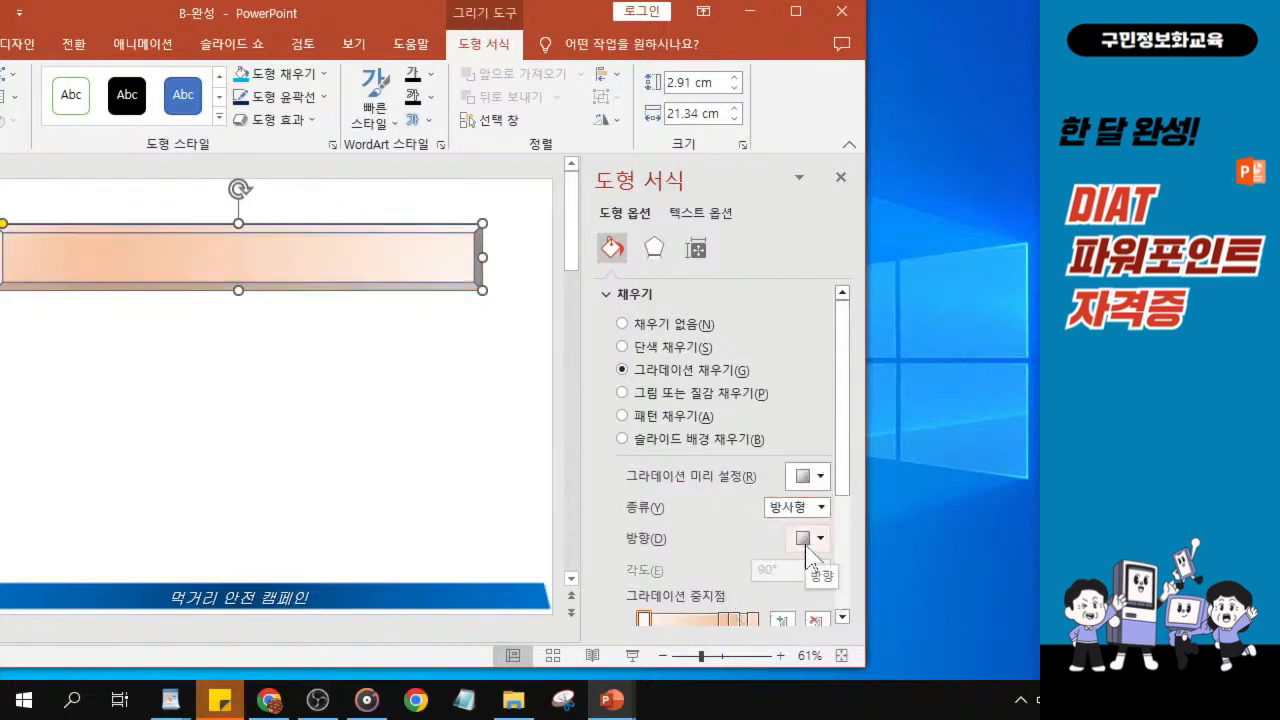
Step: Set the direction of the bevelled shape's radial gradient fill to 가운데에서 (from center)
click(806, 546)
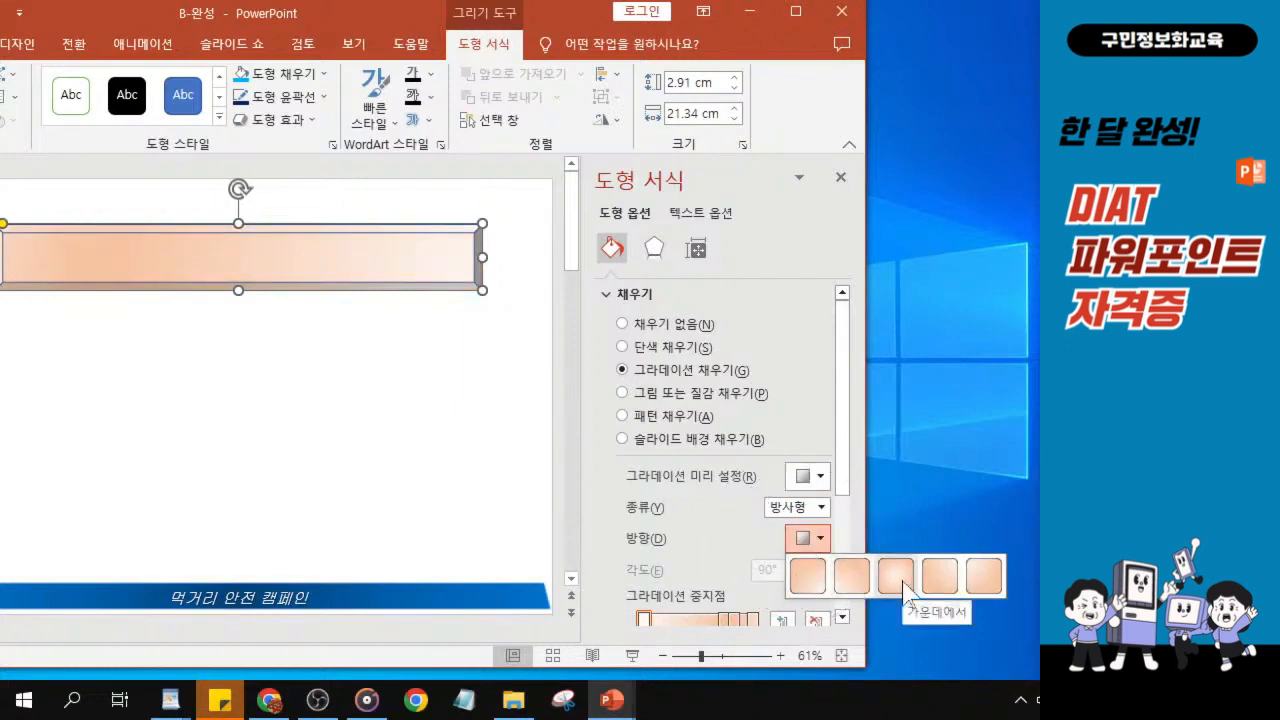
key(ctrl)
key(ctrl)
key(ctrl)
key(ctrl)
click(896, 578)
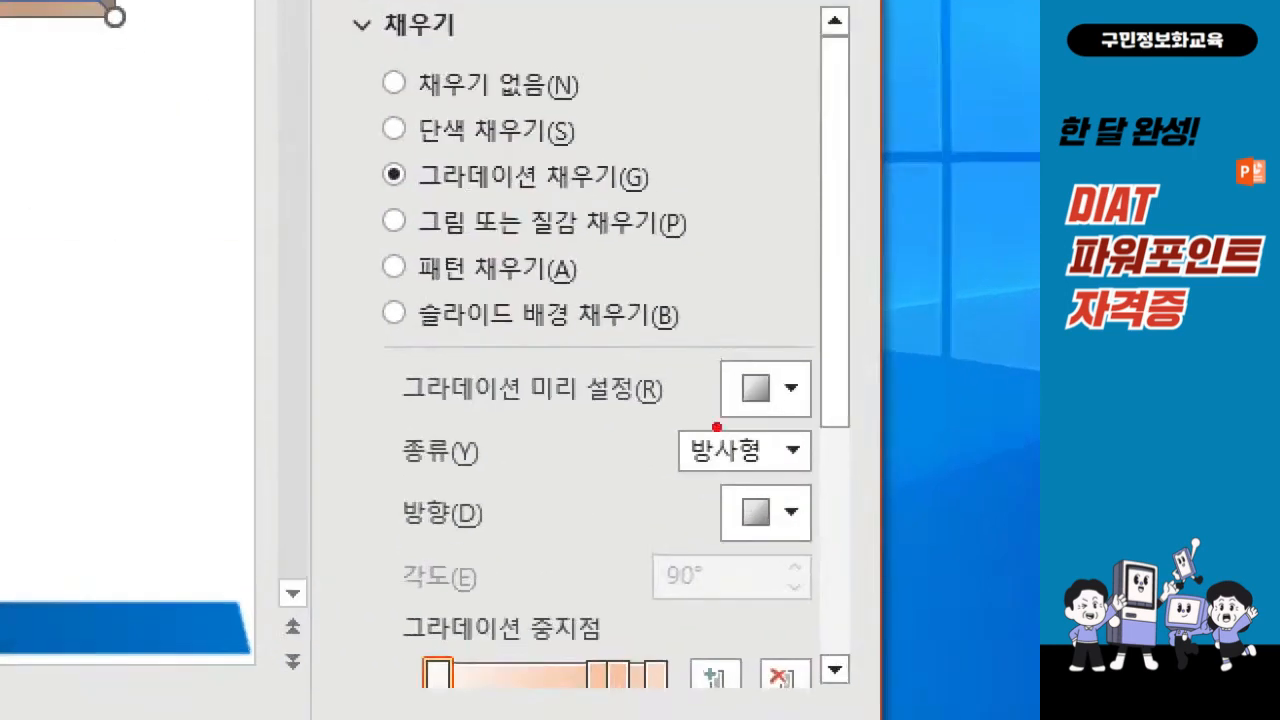
mouse_move(691, 347)
mouse_down()
mouse_move(737, 391)
mouse_move(849, 423)
mouse_up()
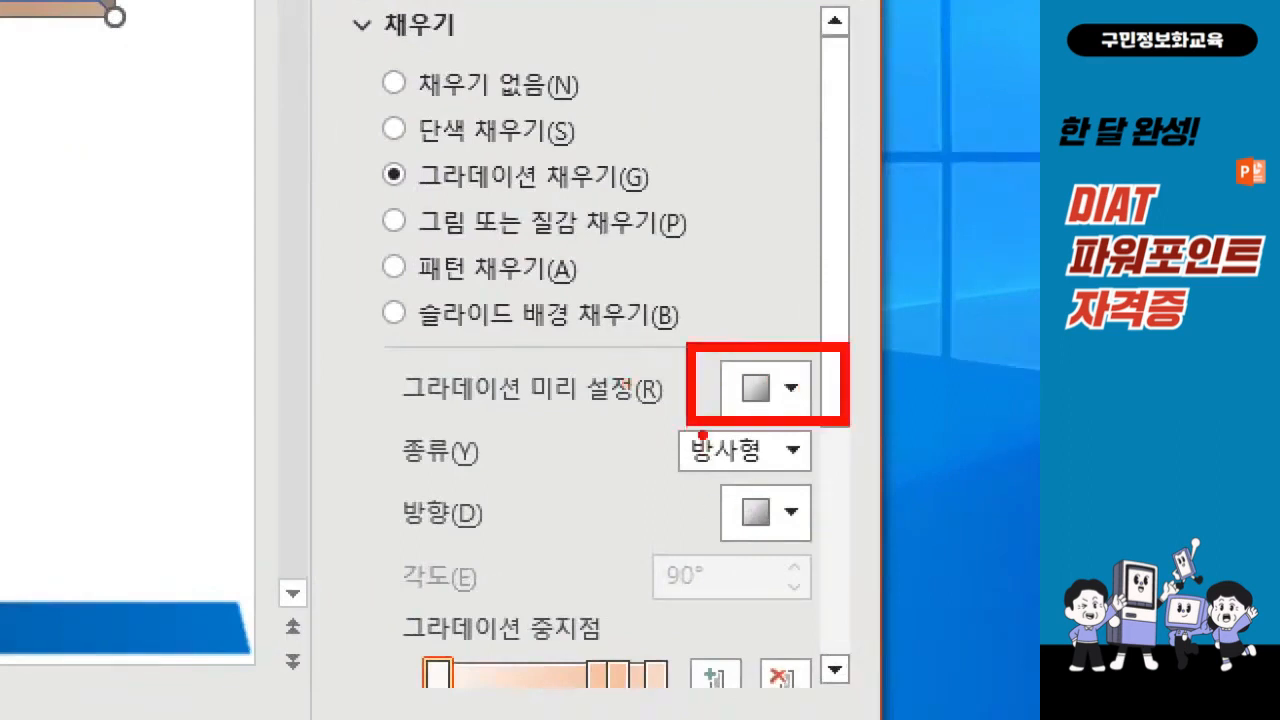
mouse_move(676, 421)
mouse_down()
mouse_move(761, 472)
mouse_move(836, 481)
mouse_up()
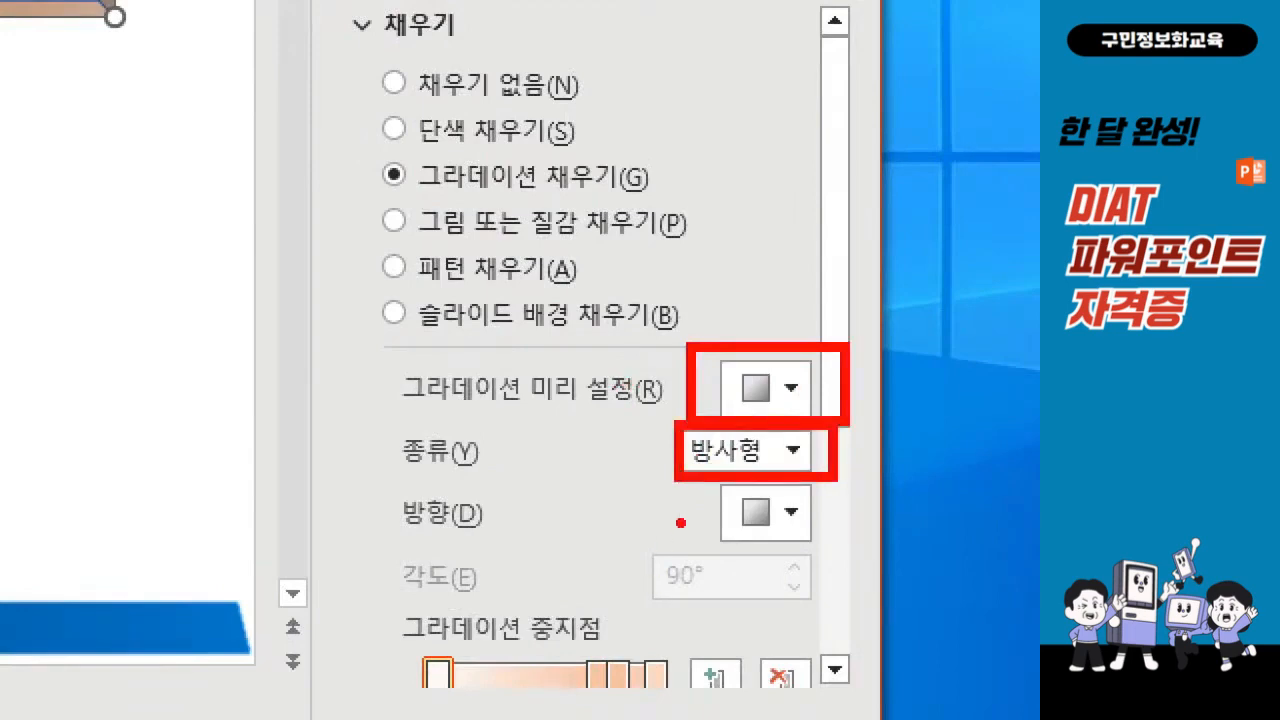
mouse_move(680, 480)
mouse_down()
mouse_move(790, 545)
mouse_move(858, 550)
mouse_move(842, 552)
mouse_up()
mouse_move(673, 376)
mouse_down()
mouse_move(630, 392)
mouse_move(658, 507)
mouse_up()
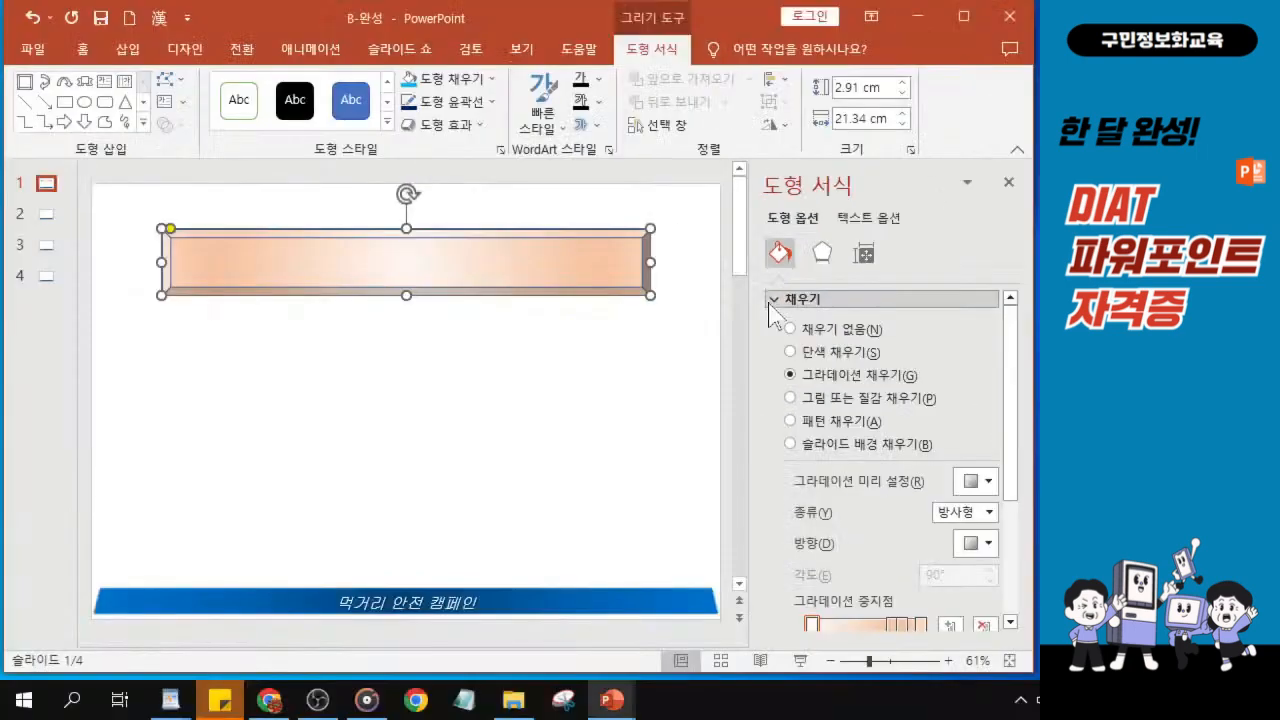
Step: Collapse the fill settings and set the bevelled shape's outline to 선 없음 (no line)
click(779, 296)
key(alt+Tab)
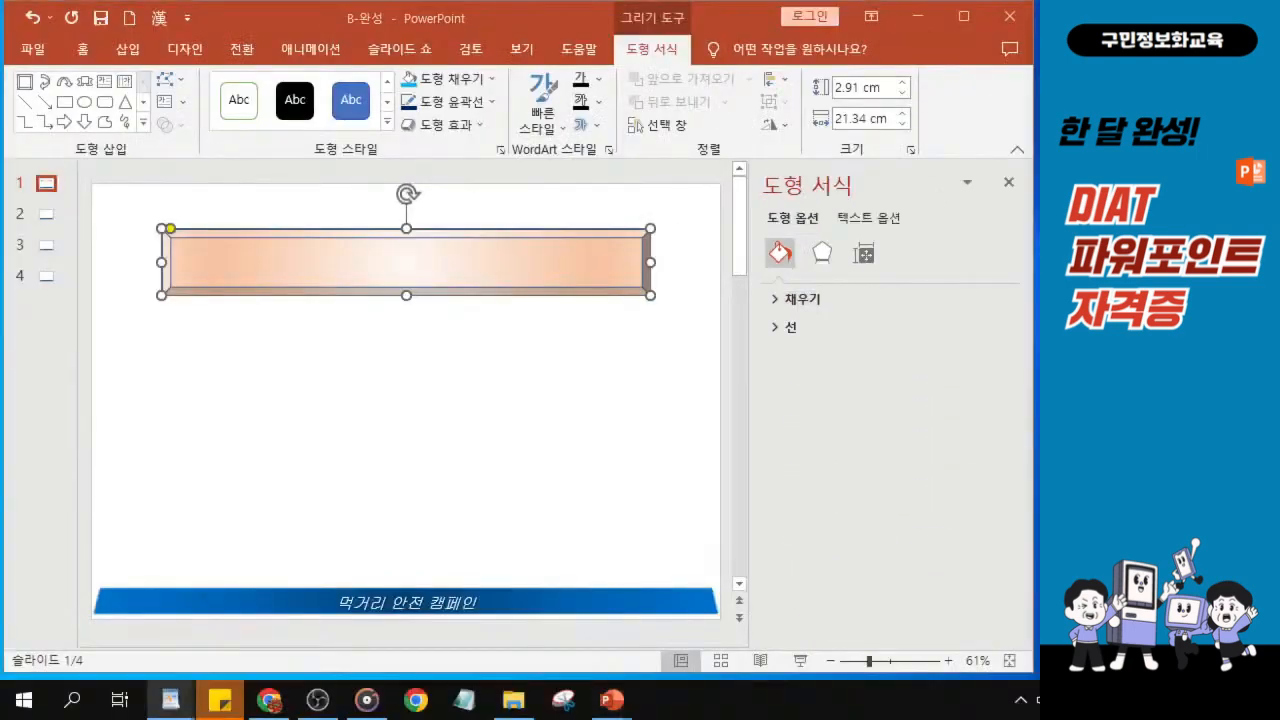
click(776, 330)
click(778, 337)
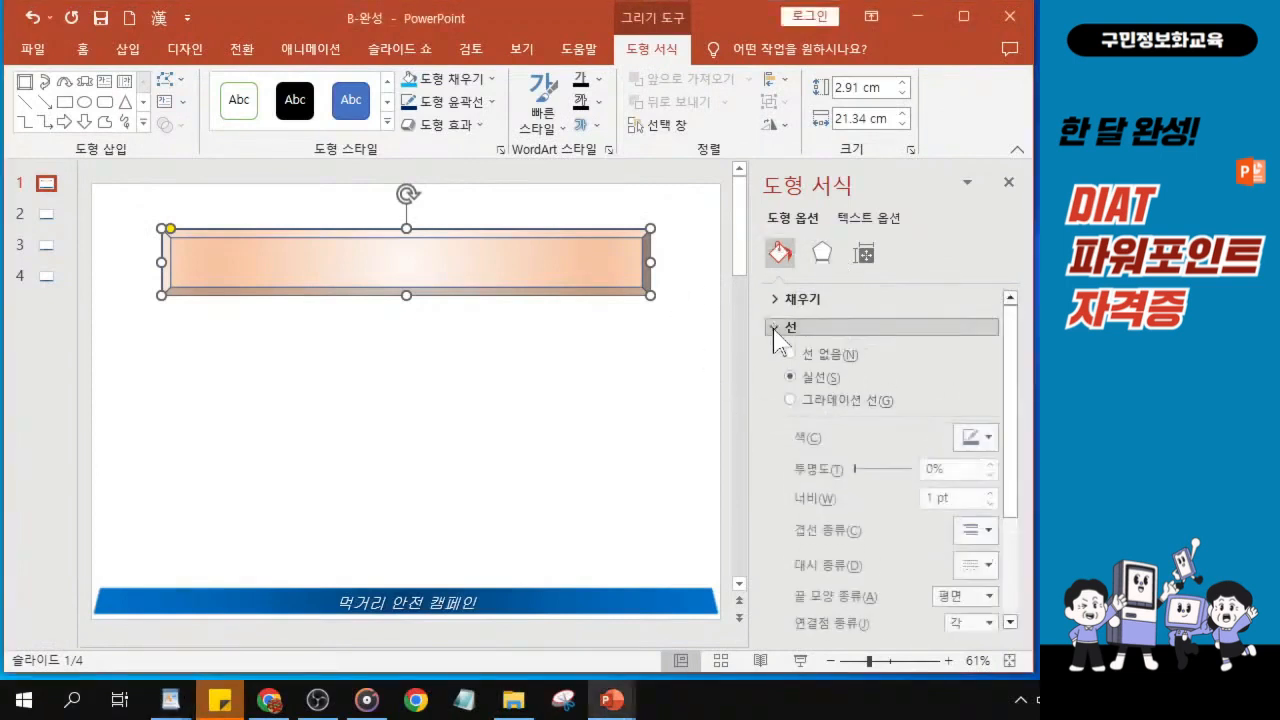
click(789, 358)
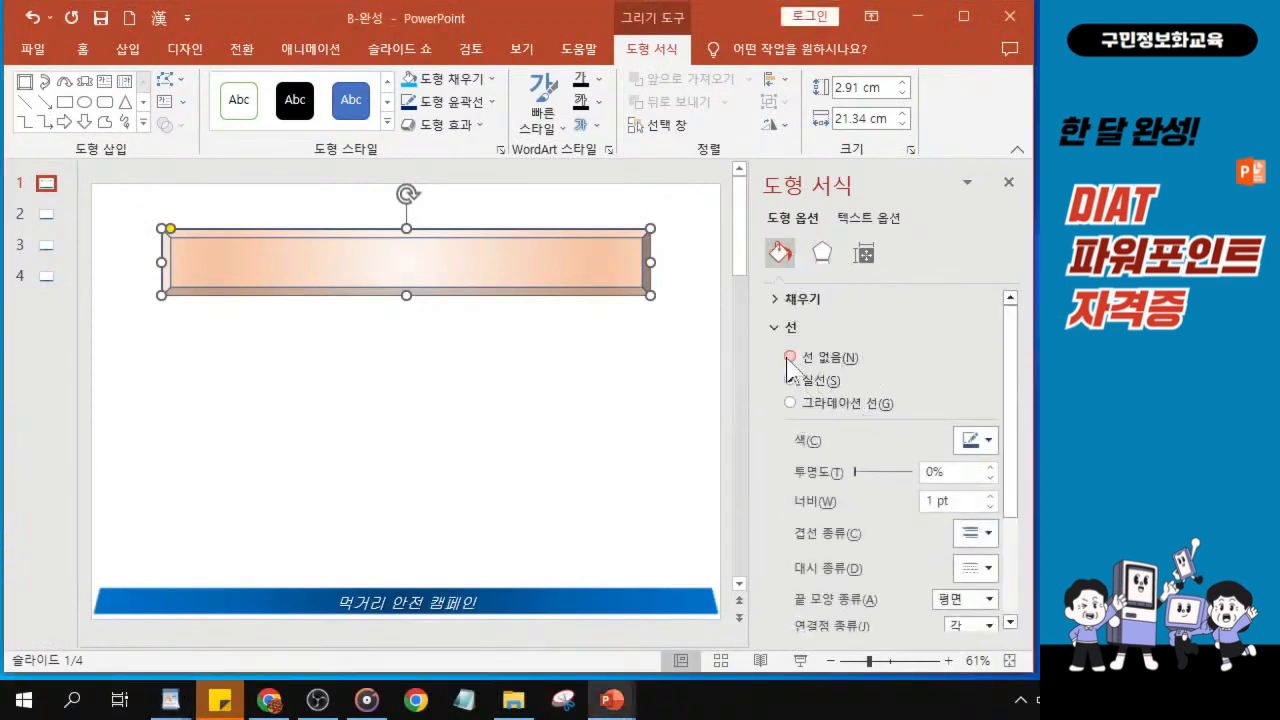
click(793, 358)
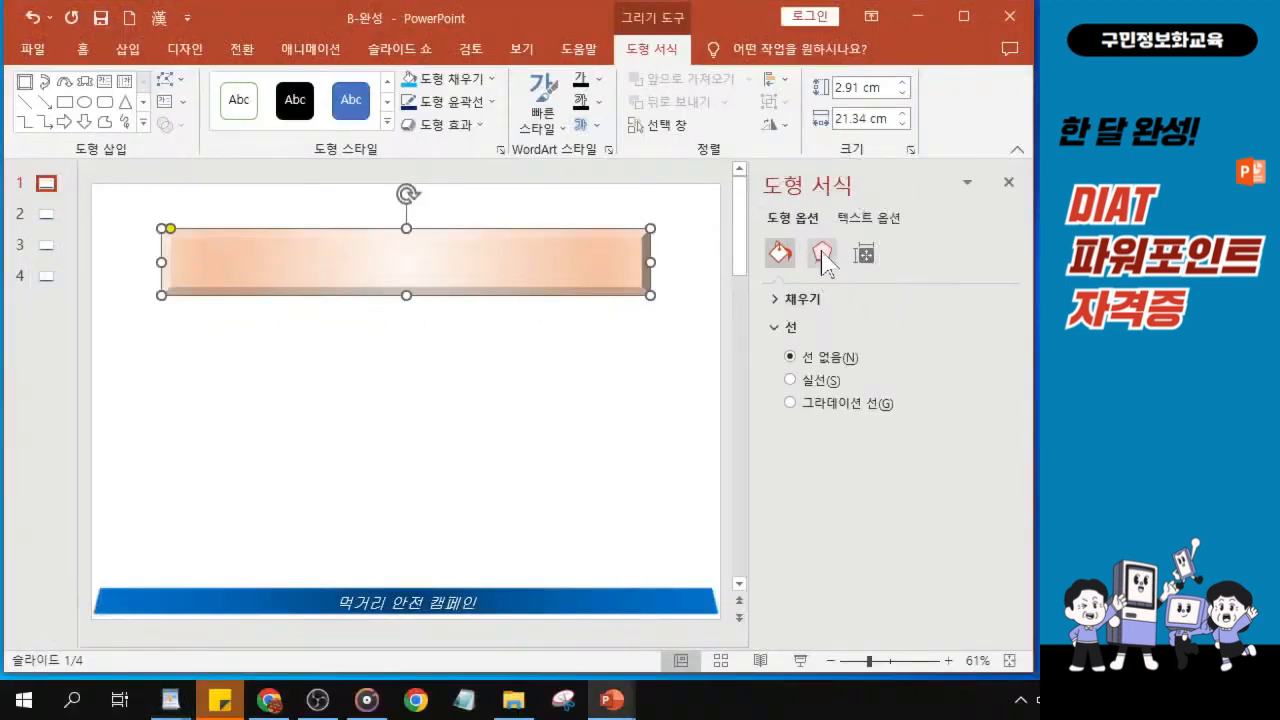
Step: Apply the centre shadow preset from the 바깥쪽 (outer) group to the bevelled shape
click(822, 257)
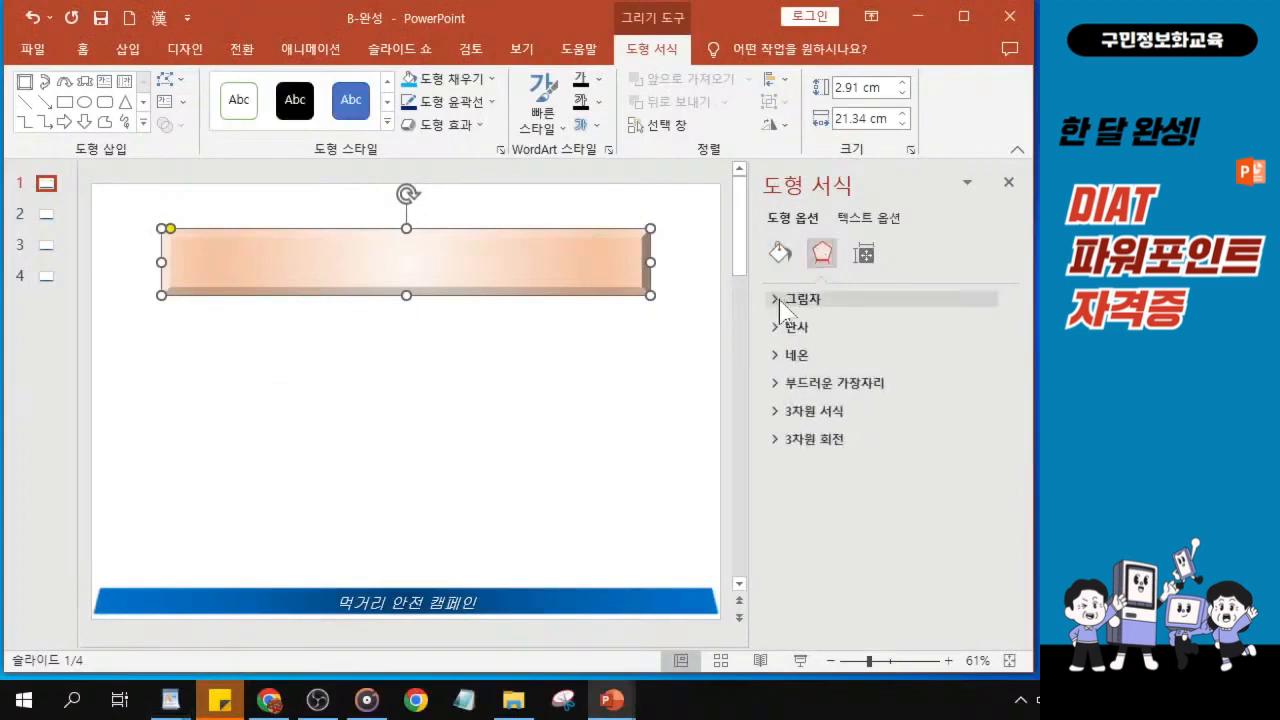
click(778, 300)
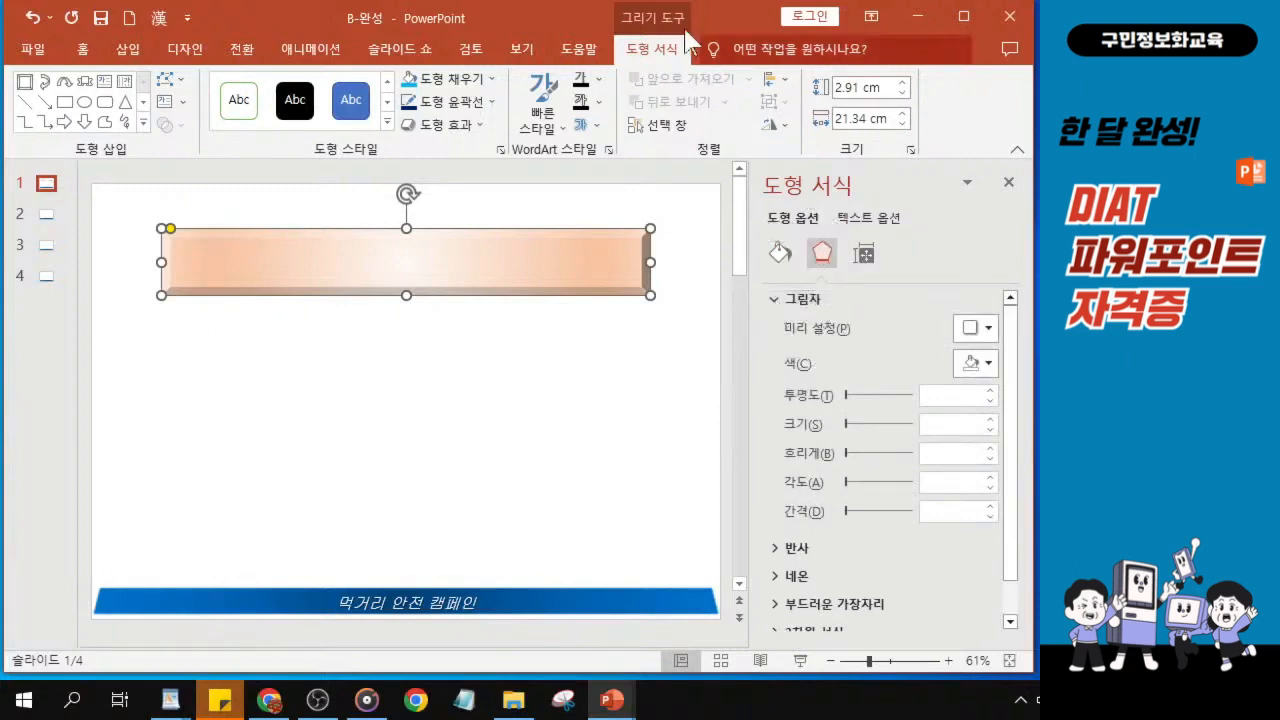
drag(717, 20, 519, 26)
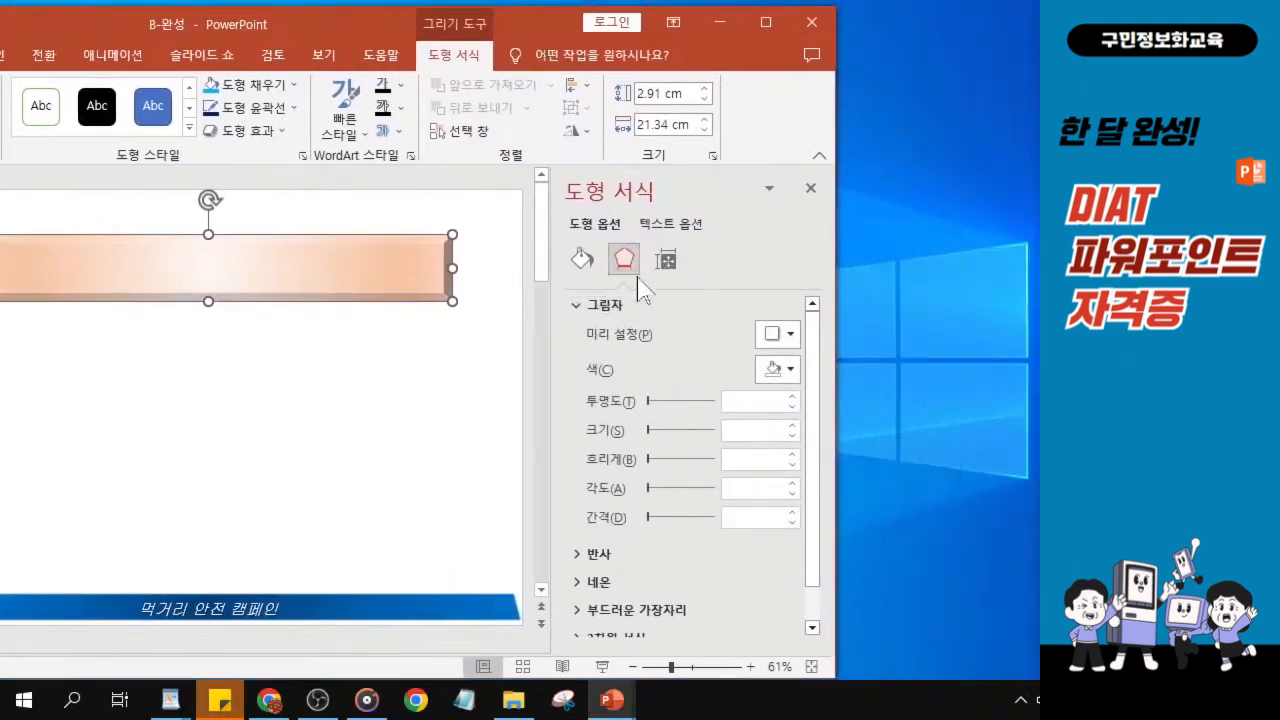
click(788, 338)
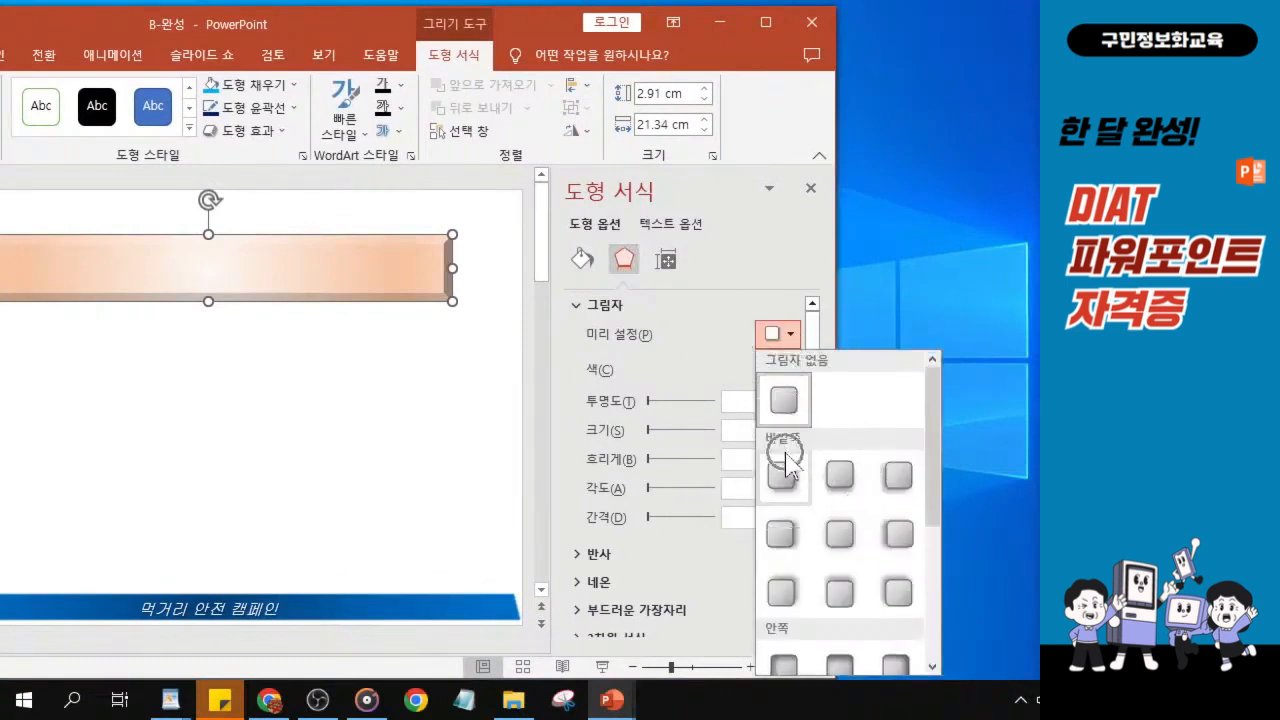
click(839, 541)
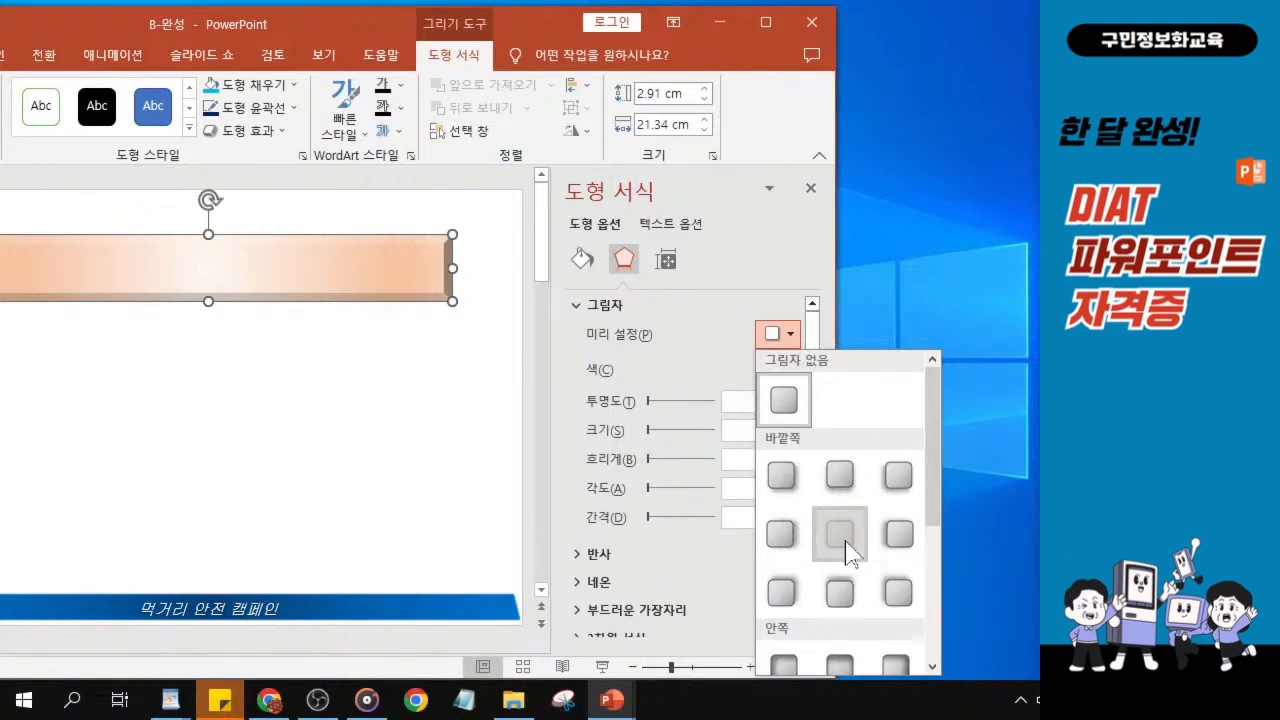
click(846, 542)
key(ctrl)
key(ctrl)
click(846, 550)
drag(558, 24, 749, 21)
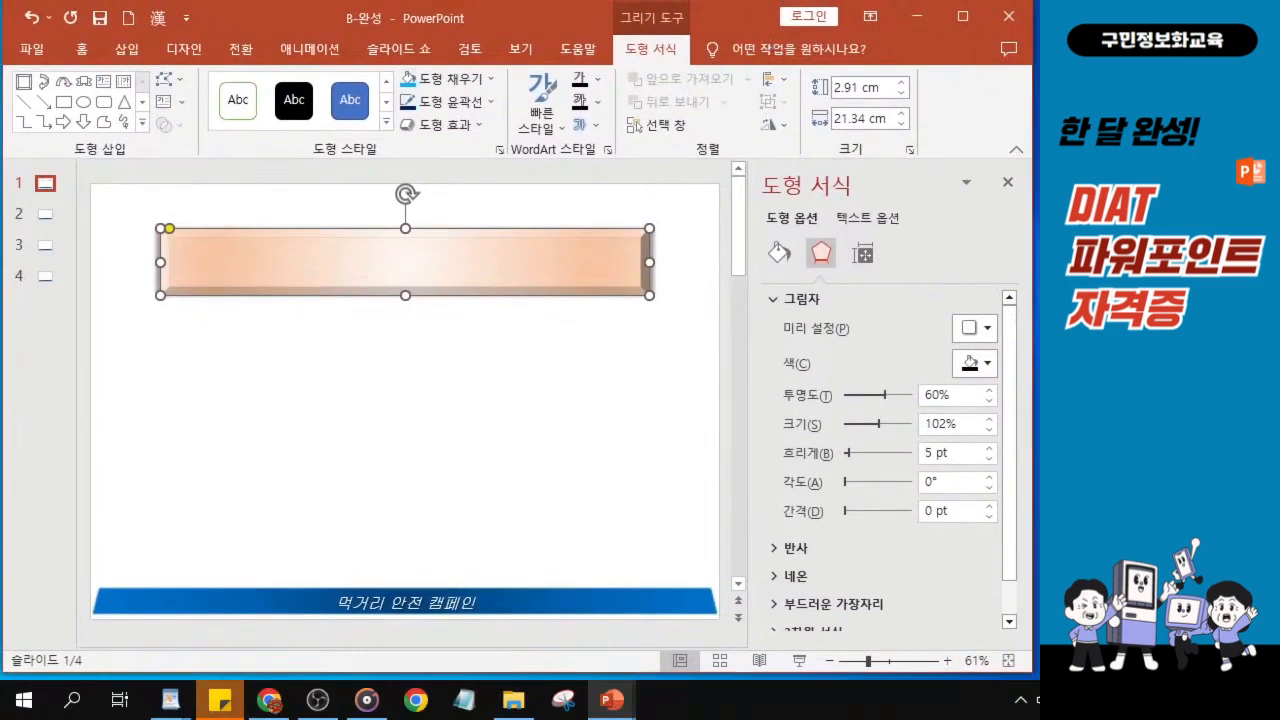
key(alt+Tab)
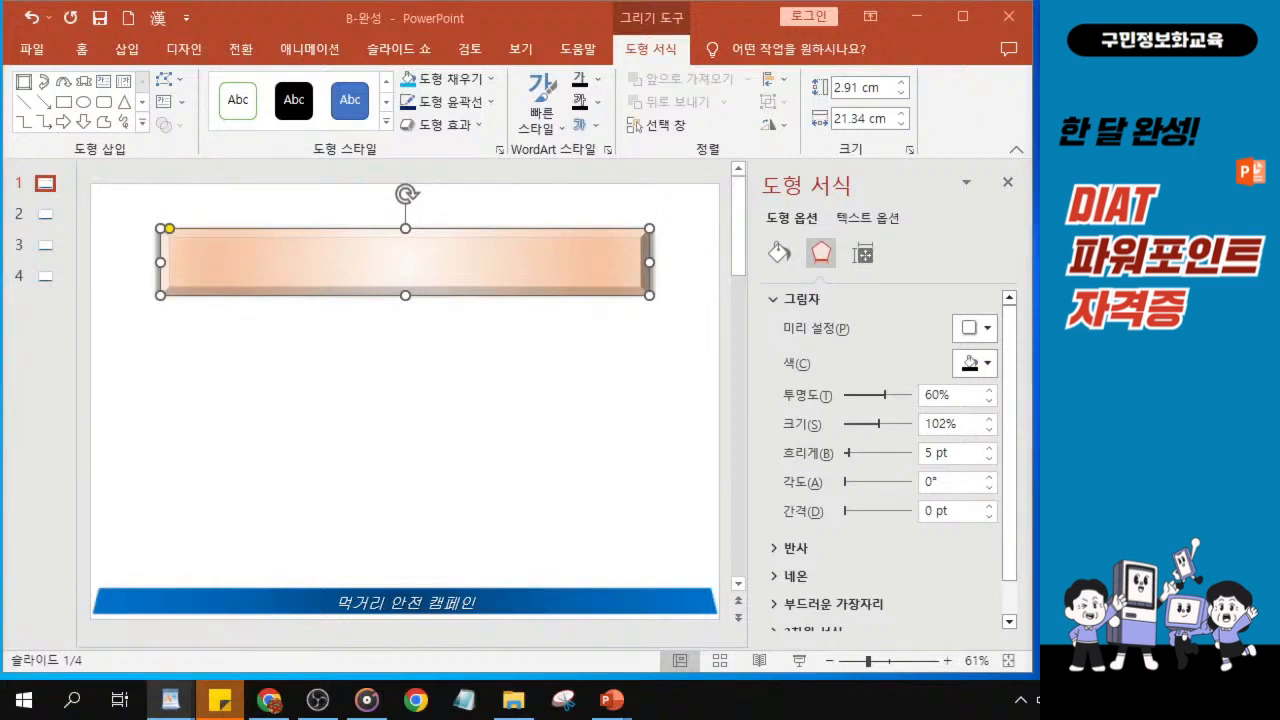
key(ctrl)
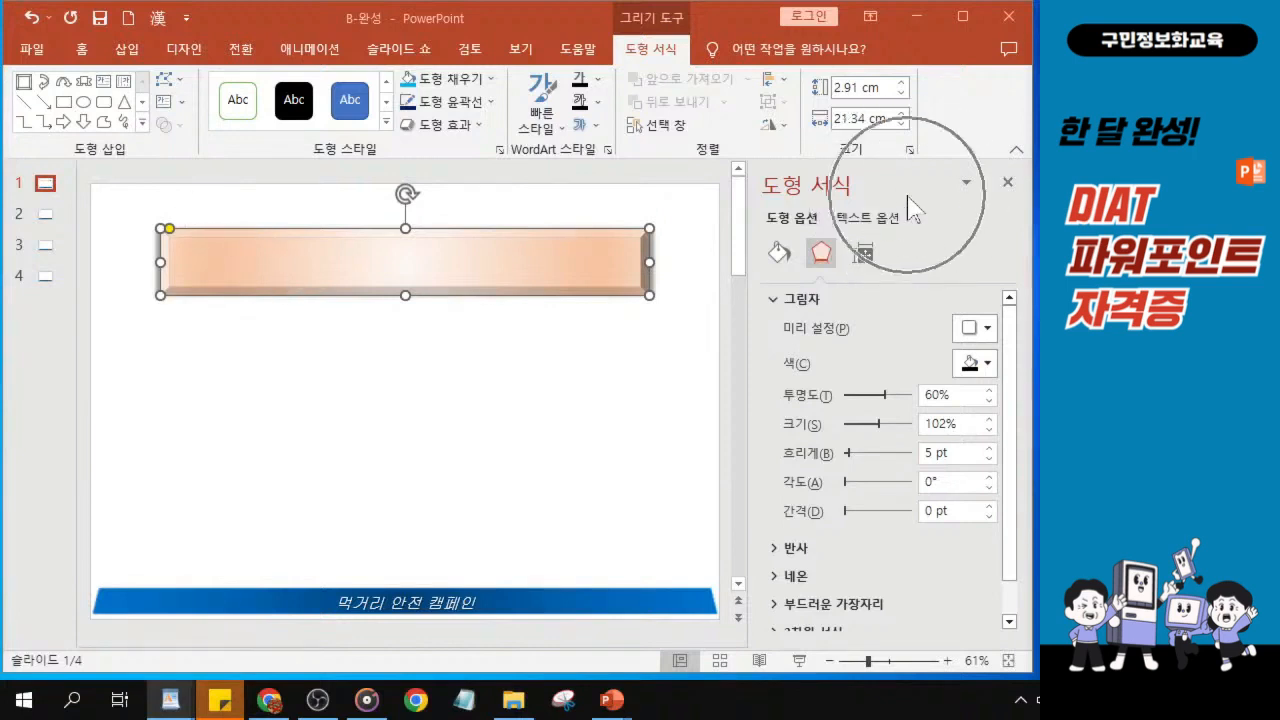
key(ctrl)
key(ctrl)
key(ctrl)
key(ctrl)
key(ctrl)
key(ctrl)
key(ctrl)
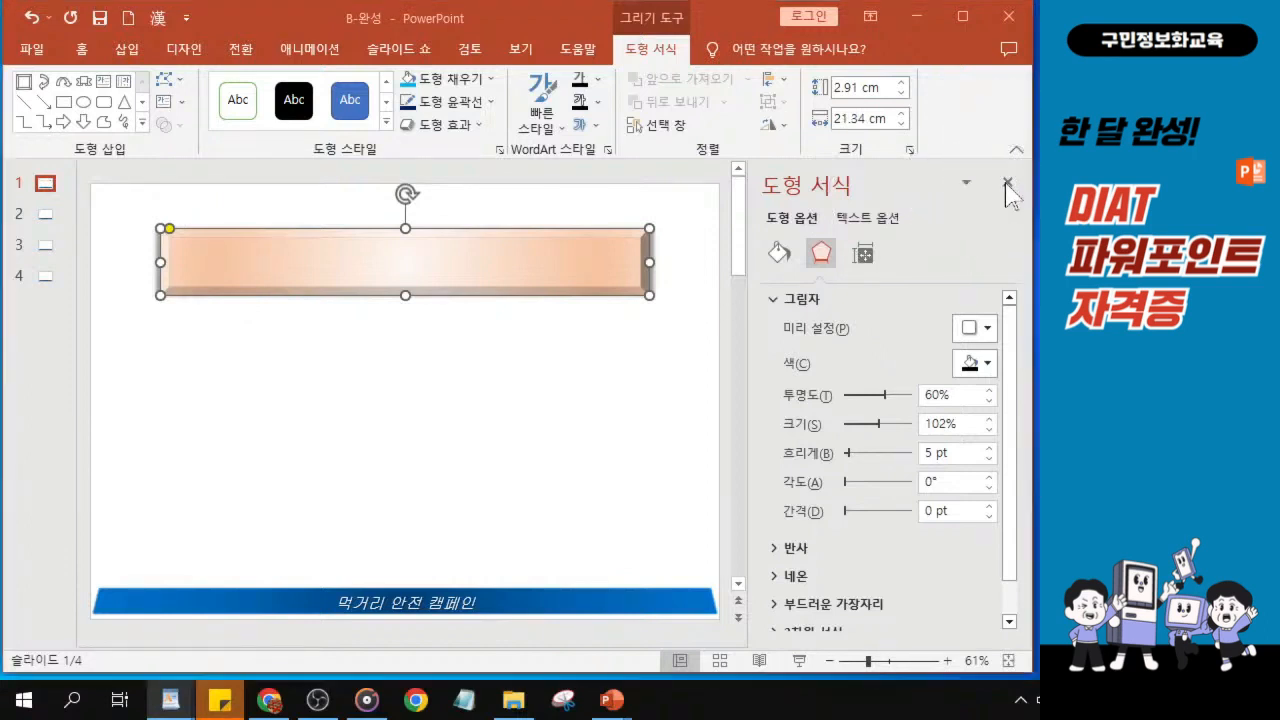
Step: Close the shape formatting pane and set the bevelled shape's text font to HY헤드라인M
click(1008, 183)
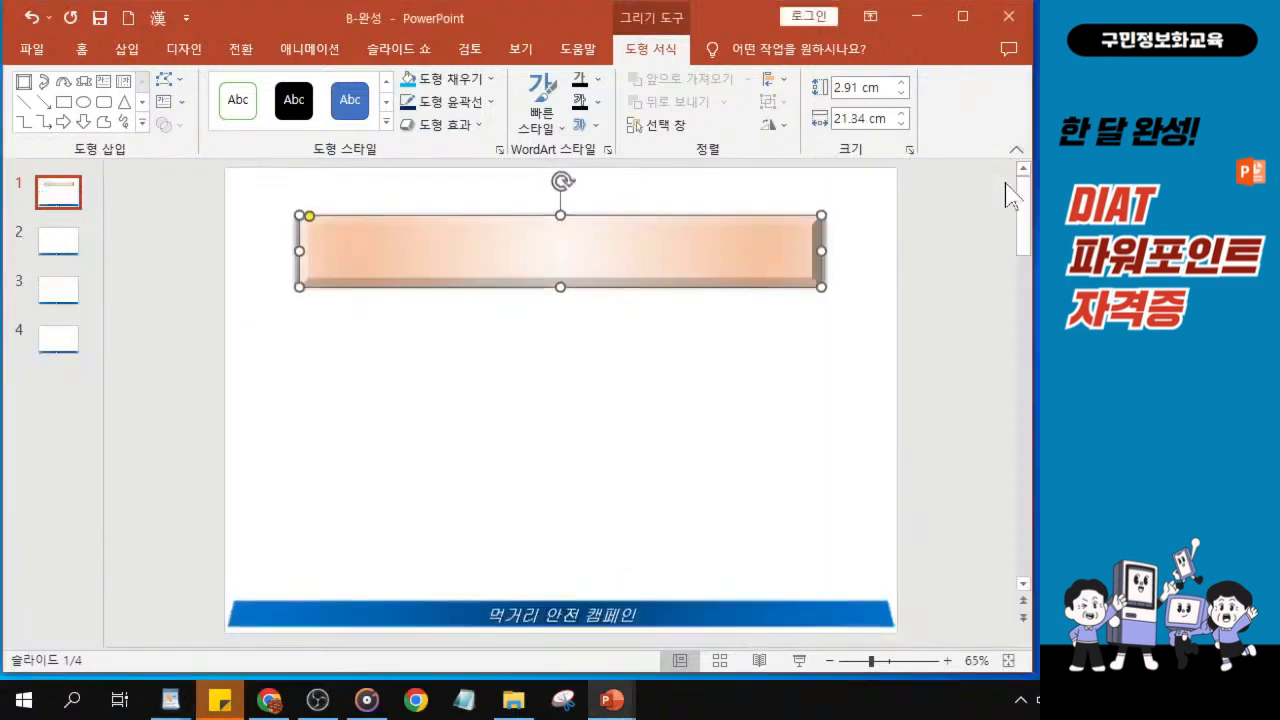
click(82, 55)
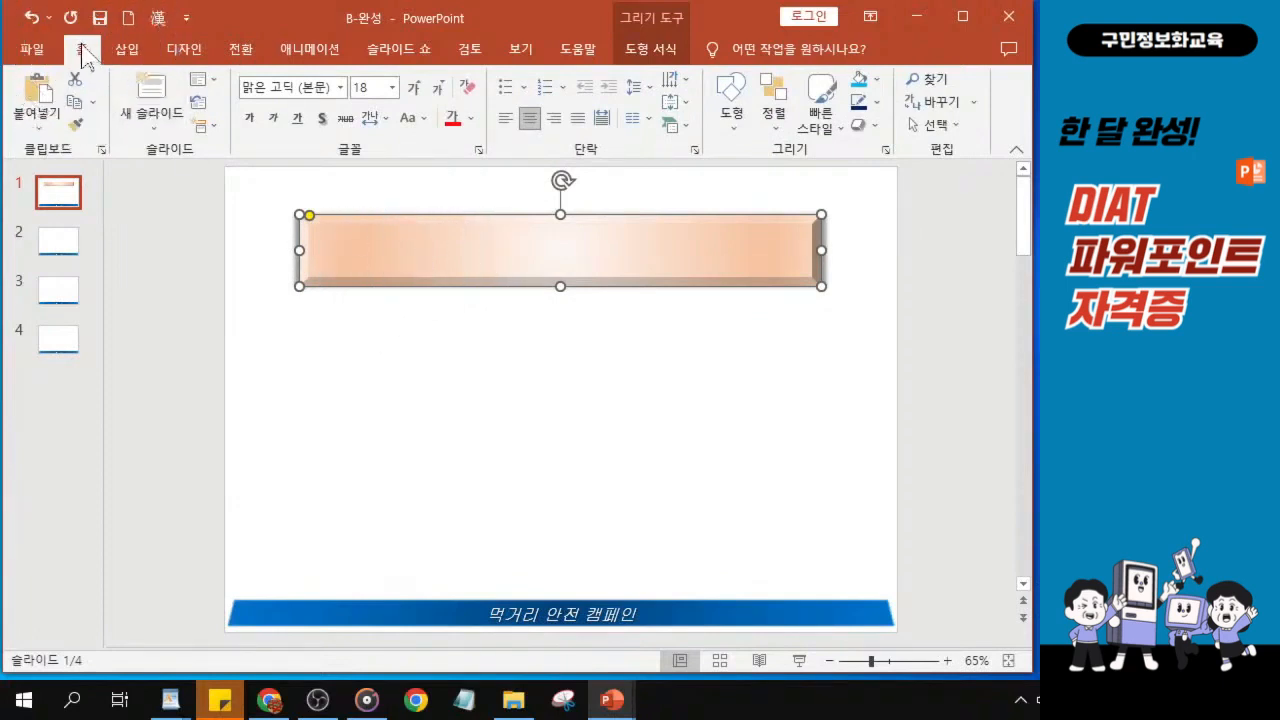
click(341, 90)
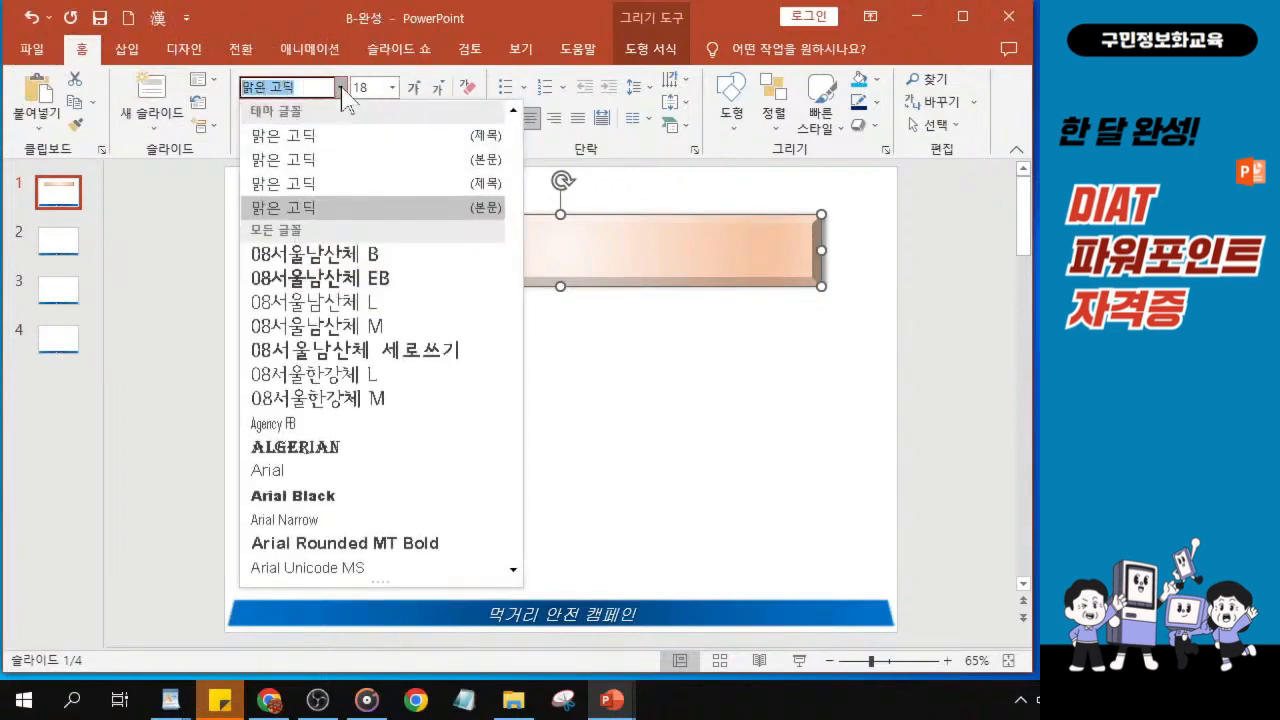
scroll(345, 380, down, 2)
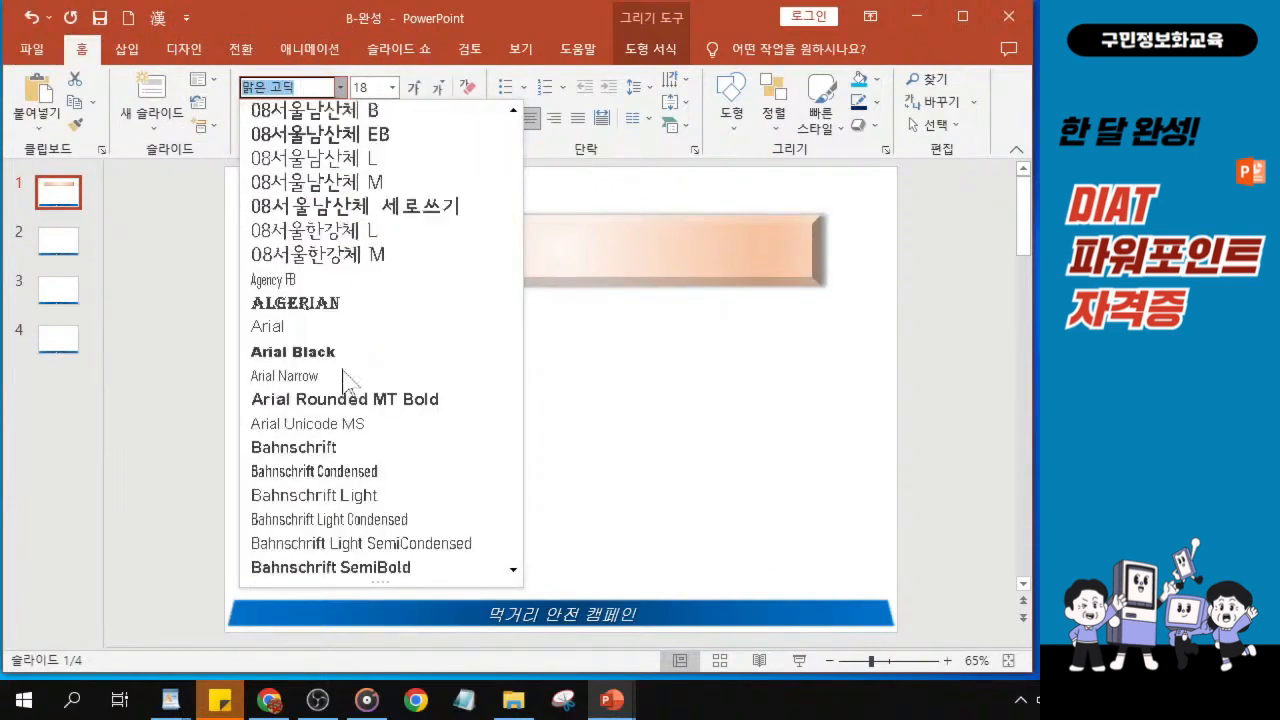
scroll(345, 380, down, 2)
scroll(345, 380, down, 10)
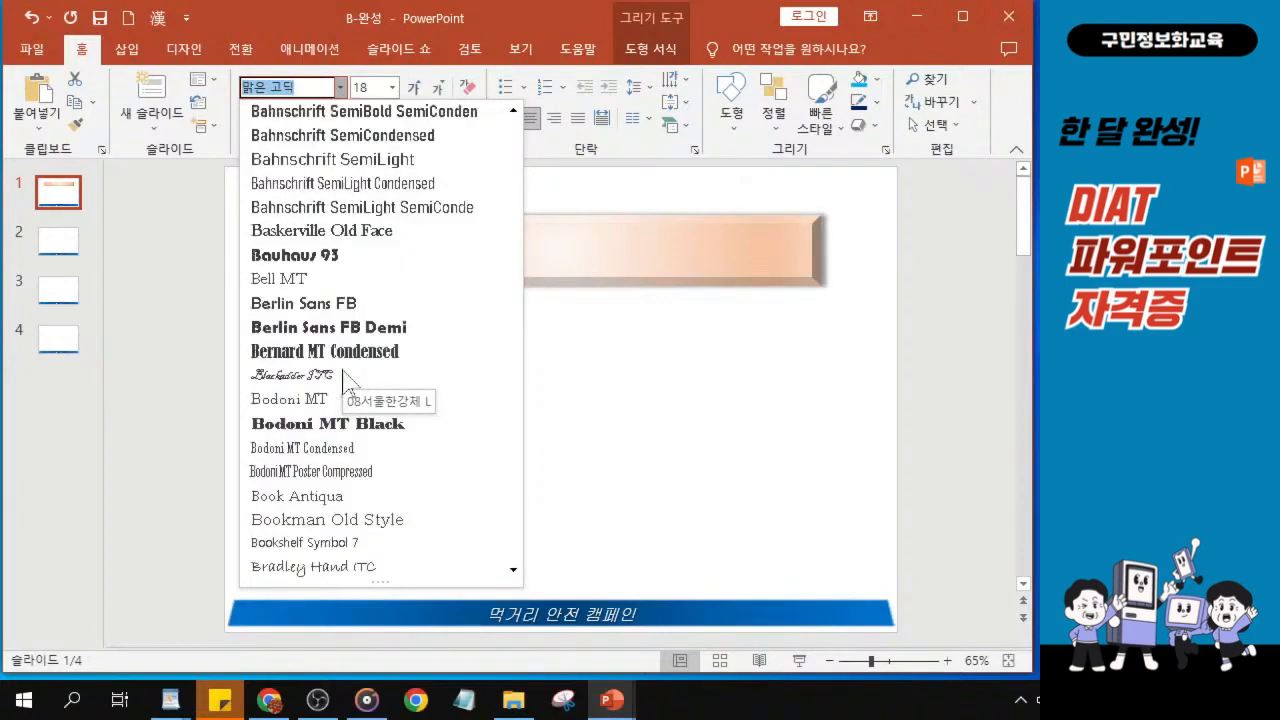
scroll(345, 380, down, 12)
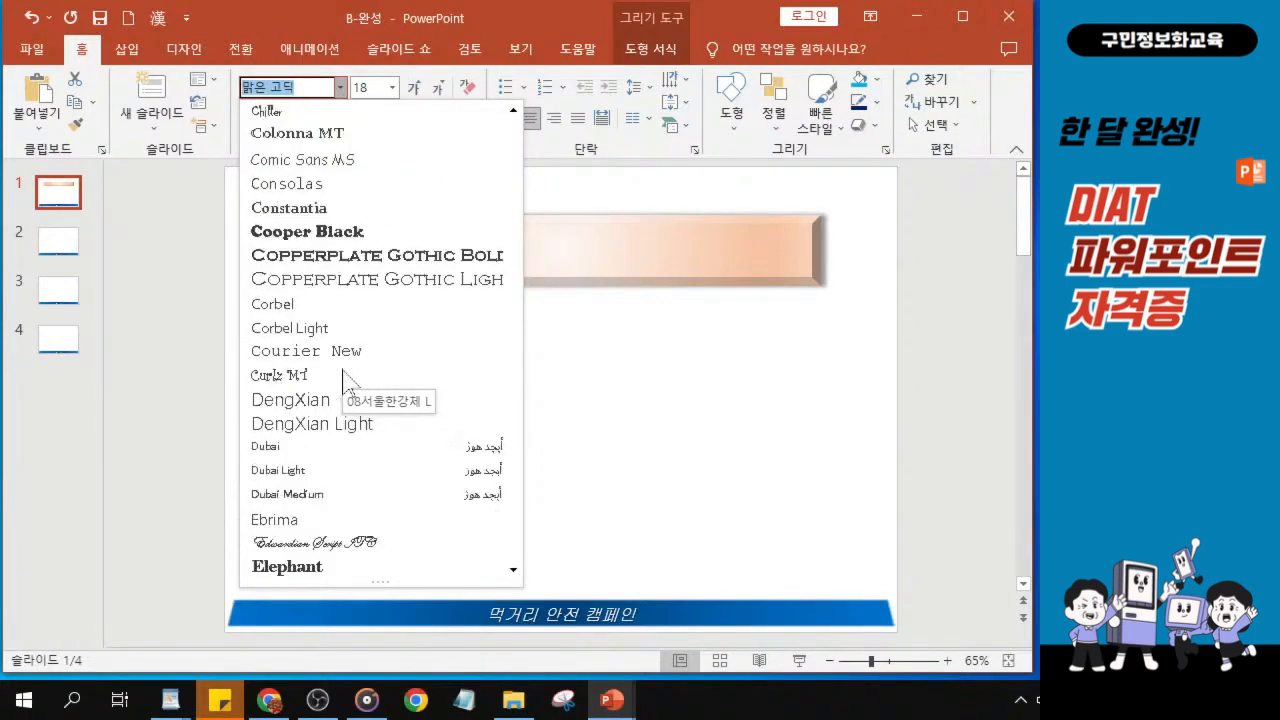
scroll(345, 380, down, 14)
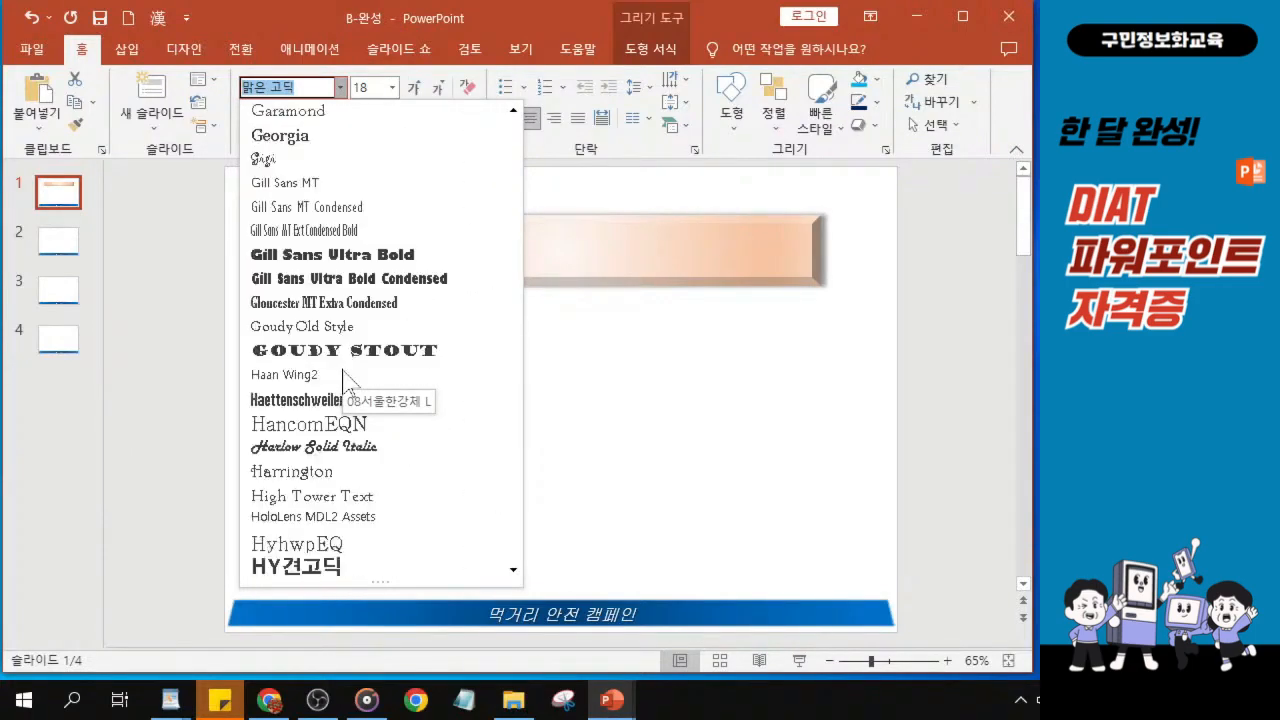
scroll(345, 380, up, 2)
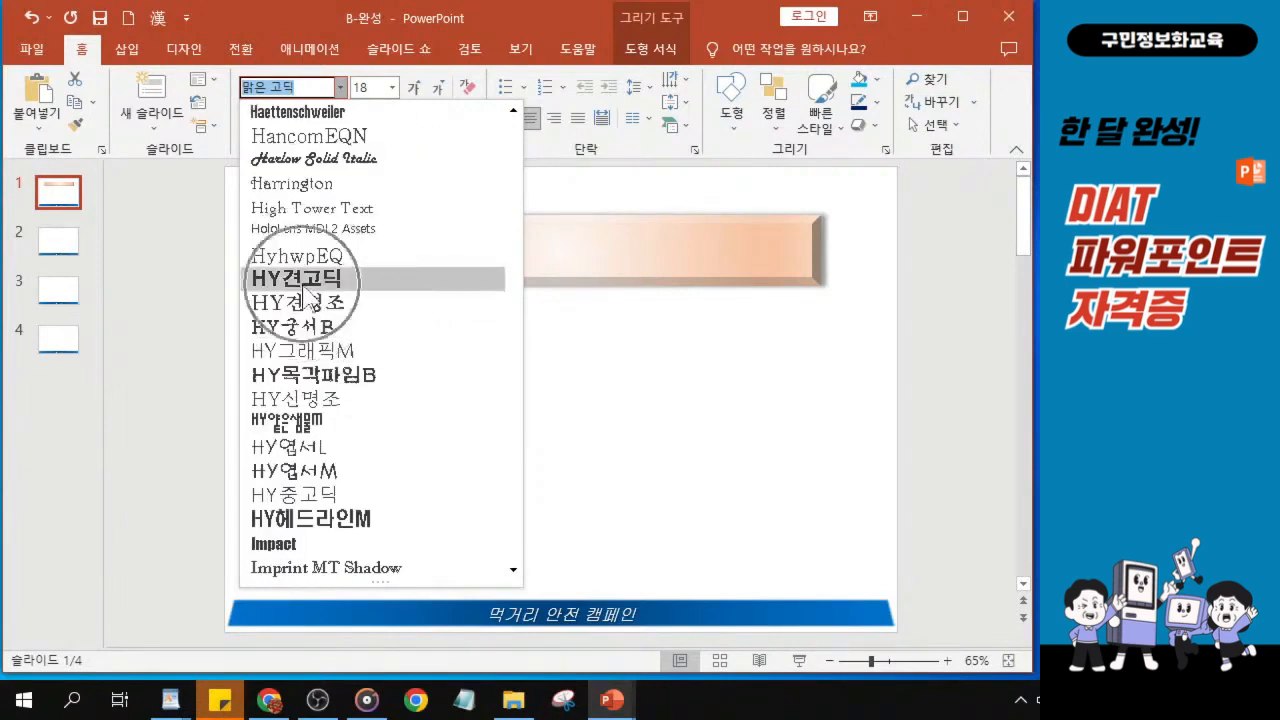
scroll(305, 292, down, 1)
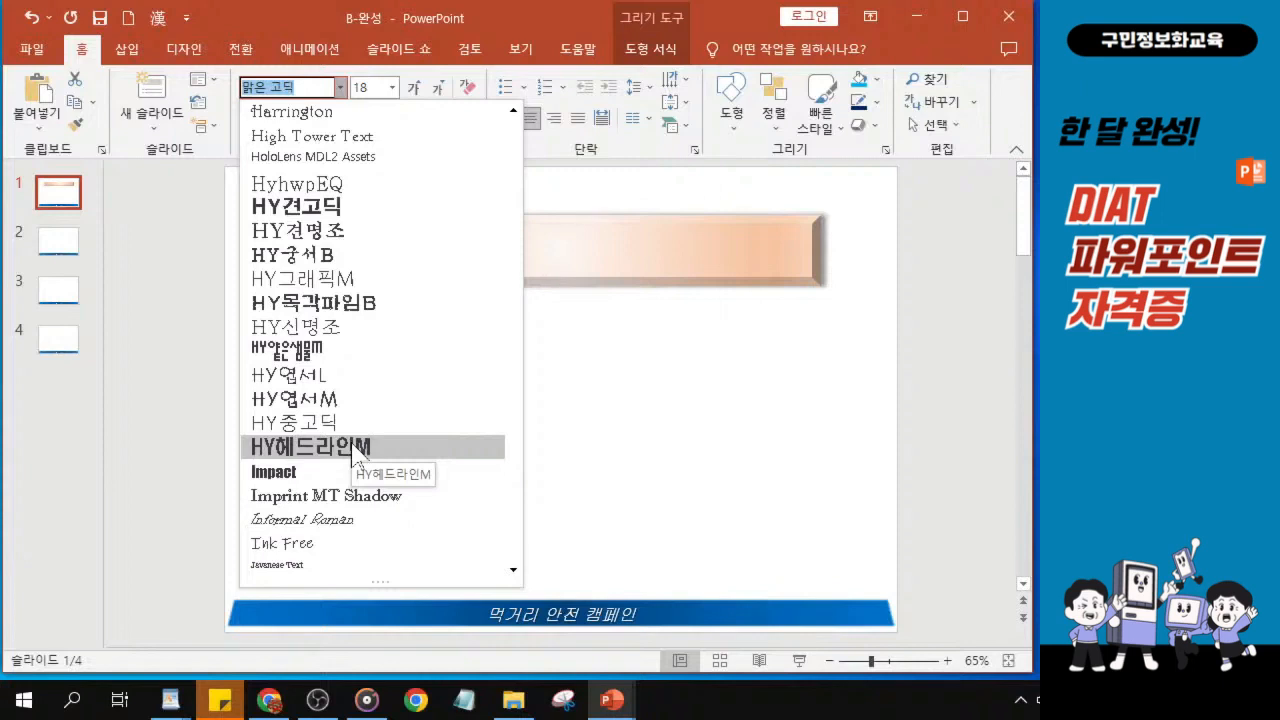
click(345, 450)
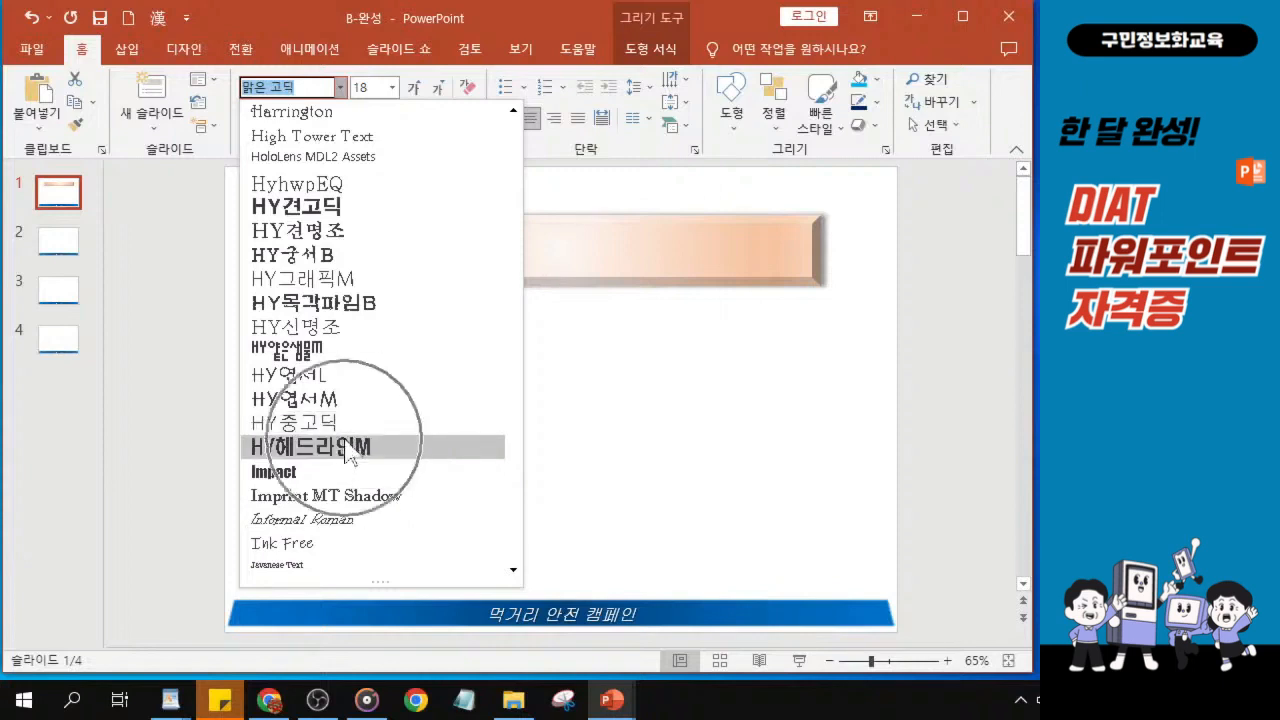
double_click(345, 450)
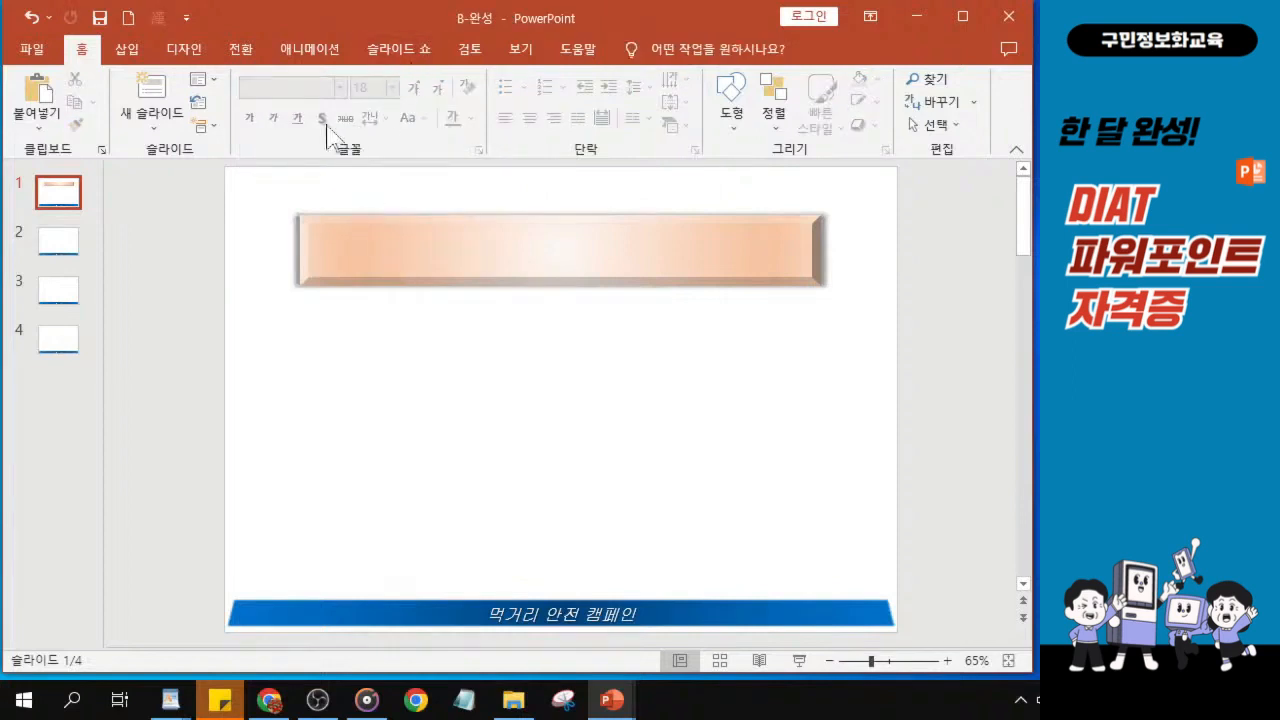
Step: Reselect the bevelled shape and set its text size to 36
click(390, 240)
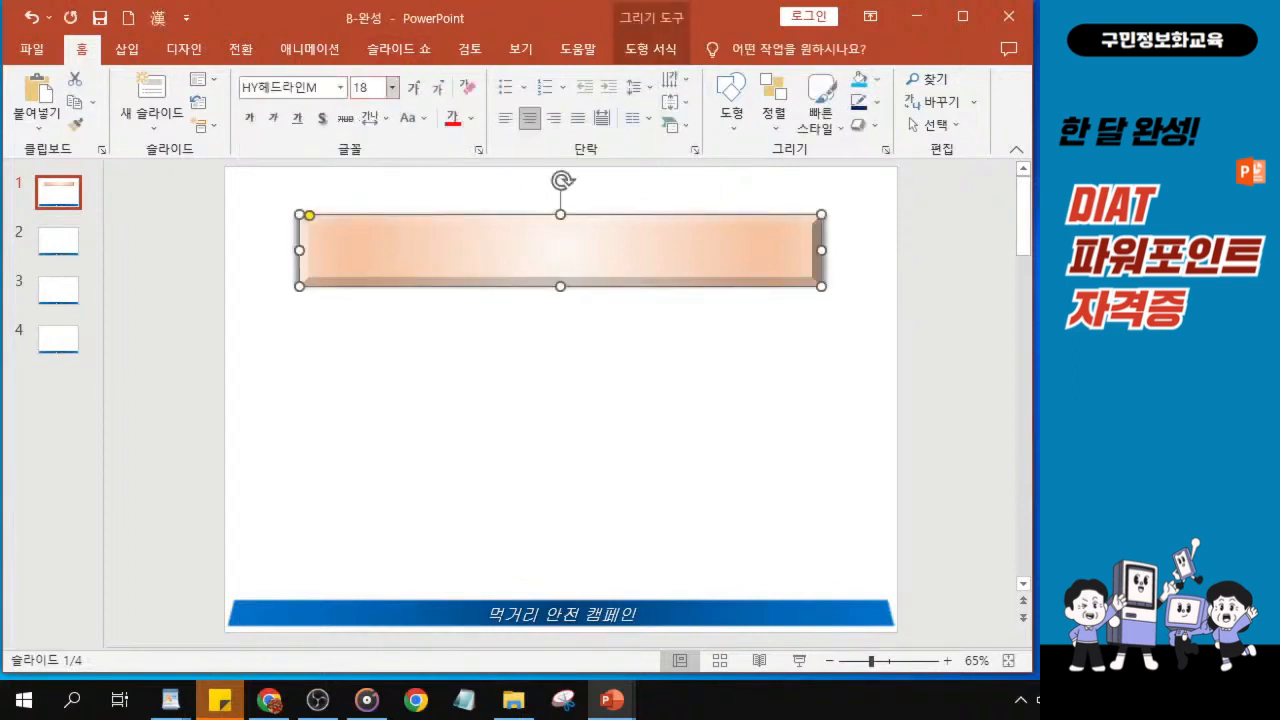
click(368, 87)
text(36)
key(Return)
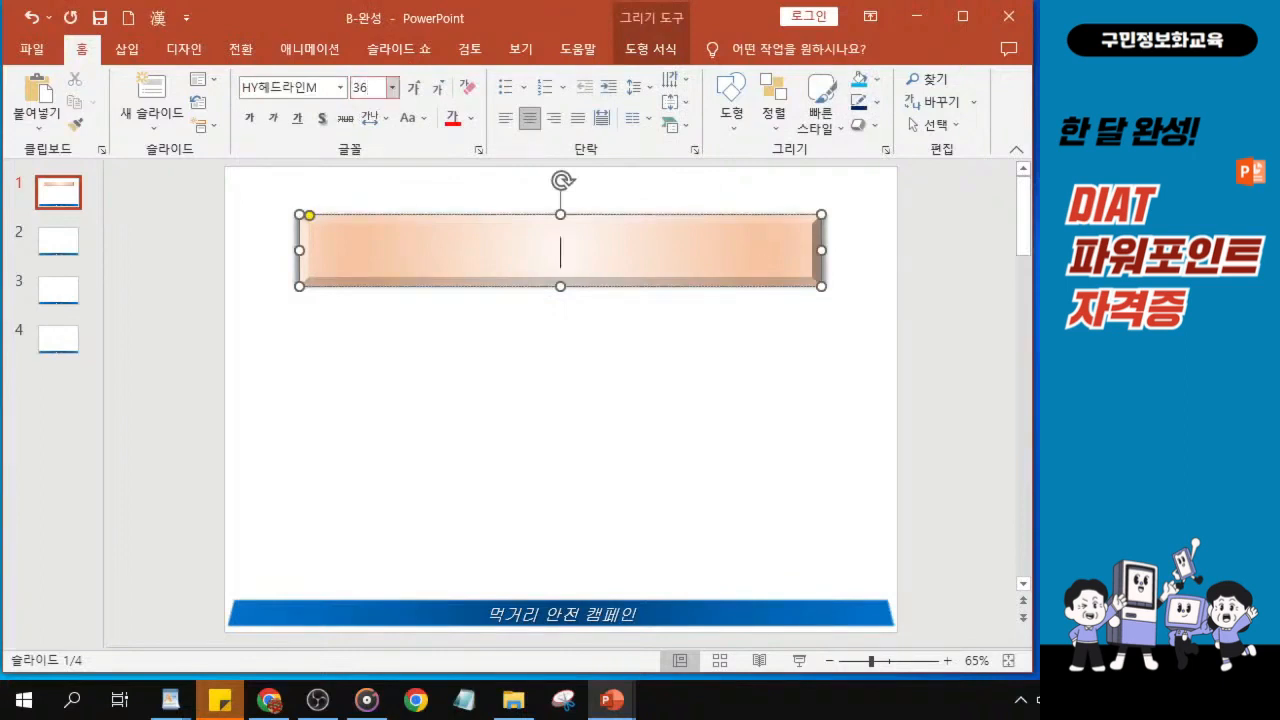
Step: Turn on bold and italic for the bevelled shape's text
click(252, 120)
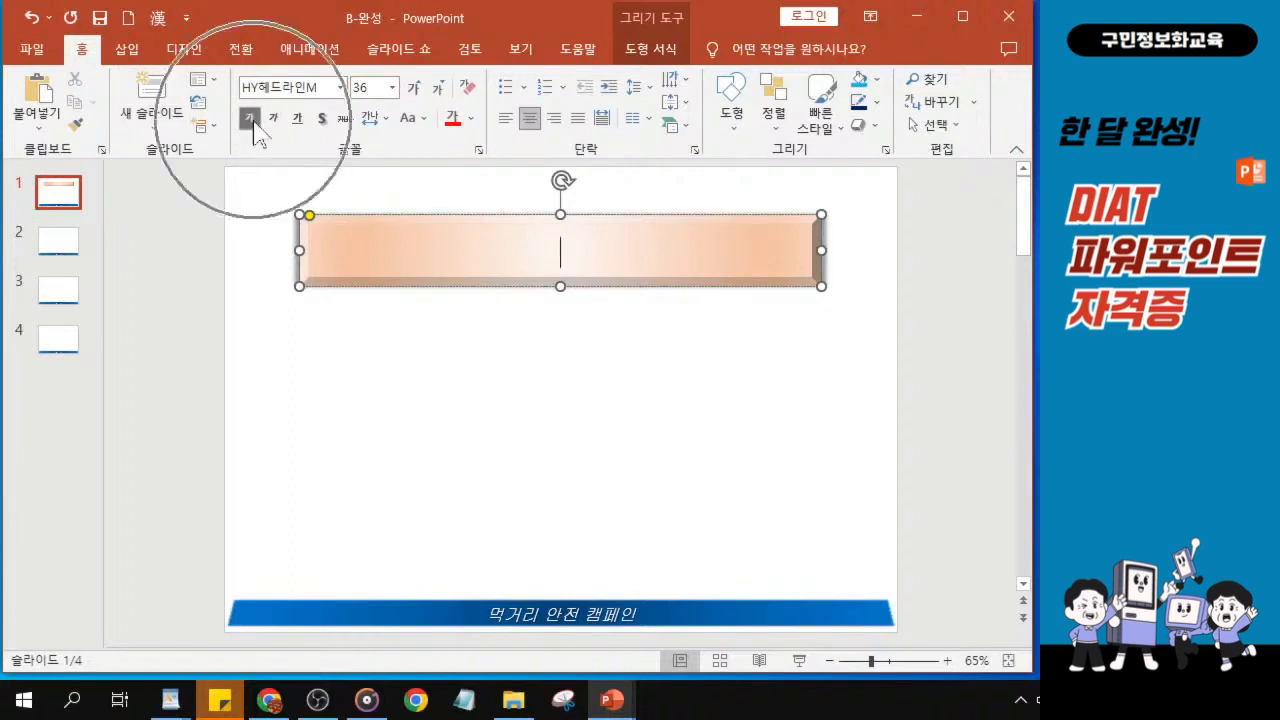
click(276, 119)
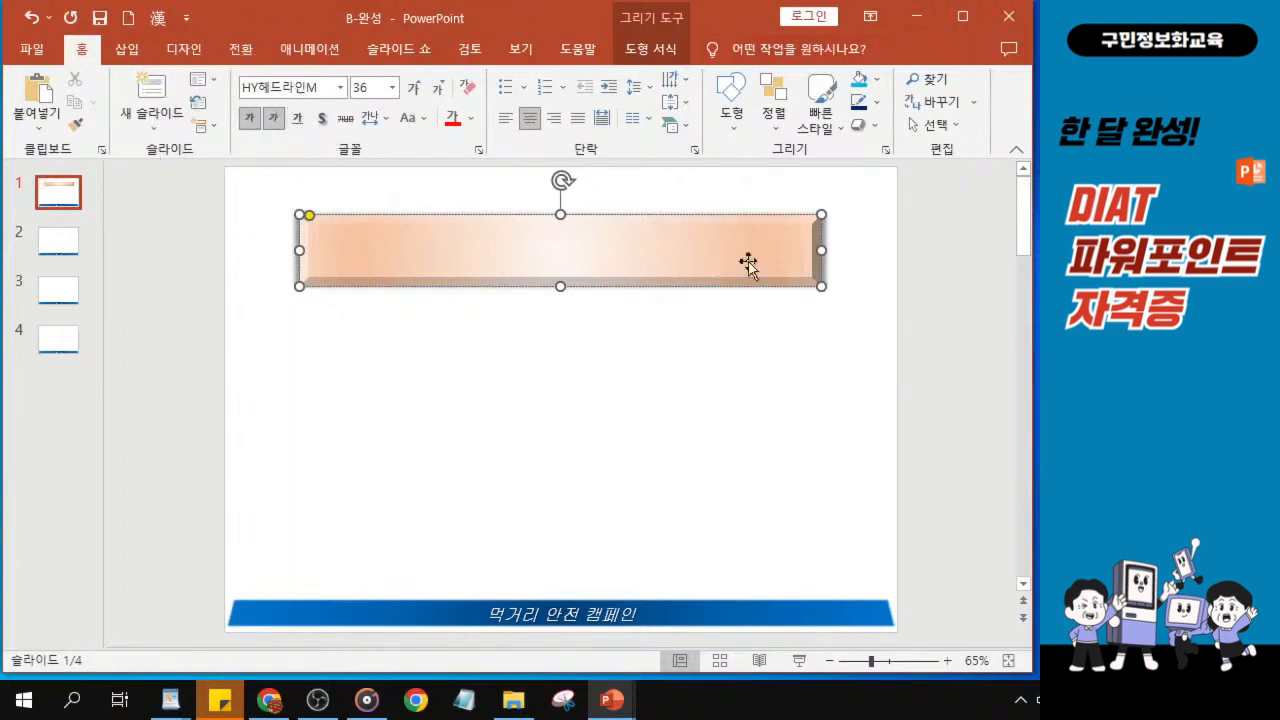
click(256, 128)
click(256, 128)
key(ctrl)
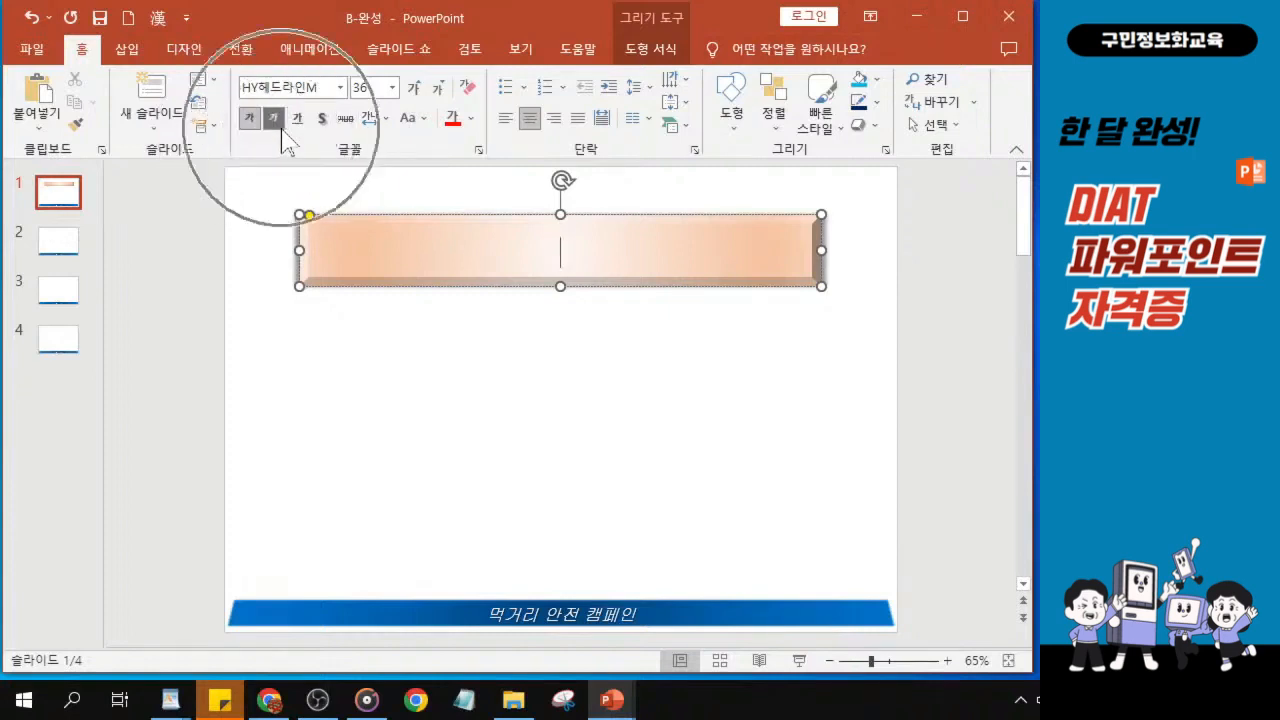
Step: Set the bevelled shape's text colour to dark red from the standard colours
click(469, 119)
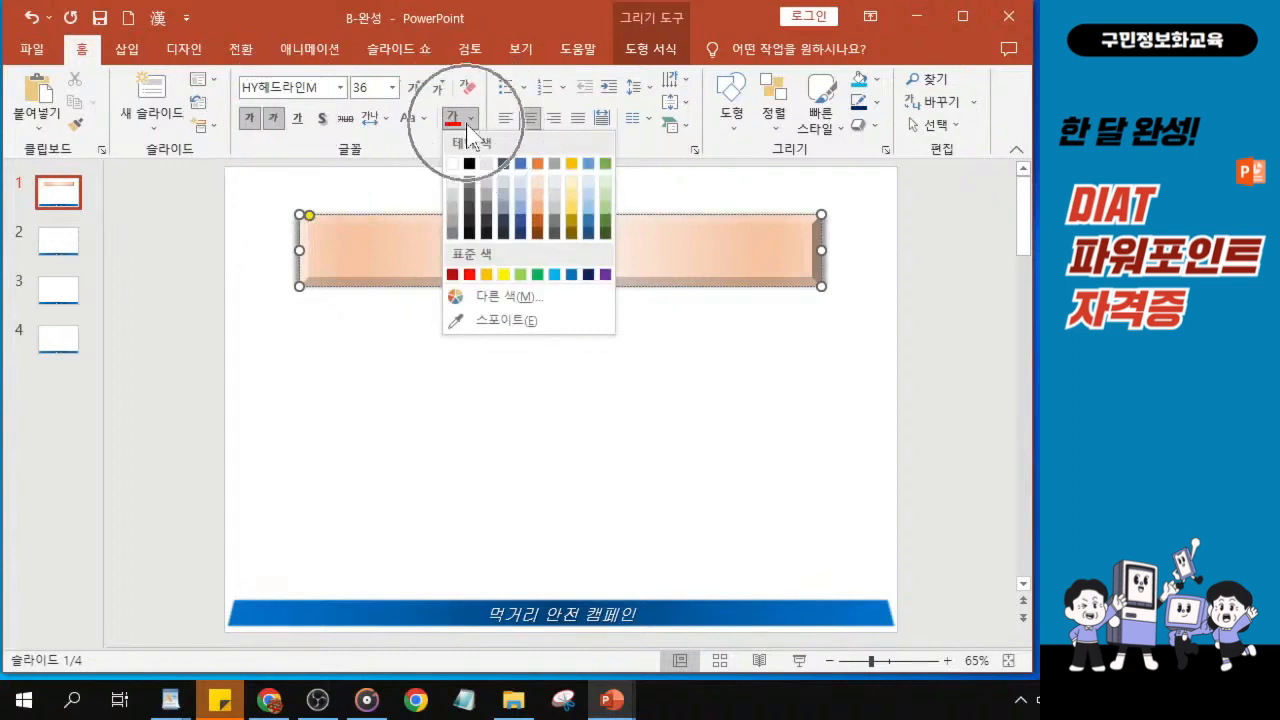
click(453, 275)
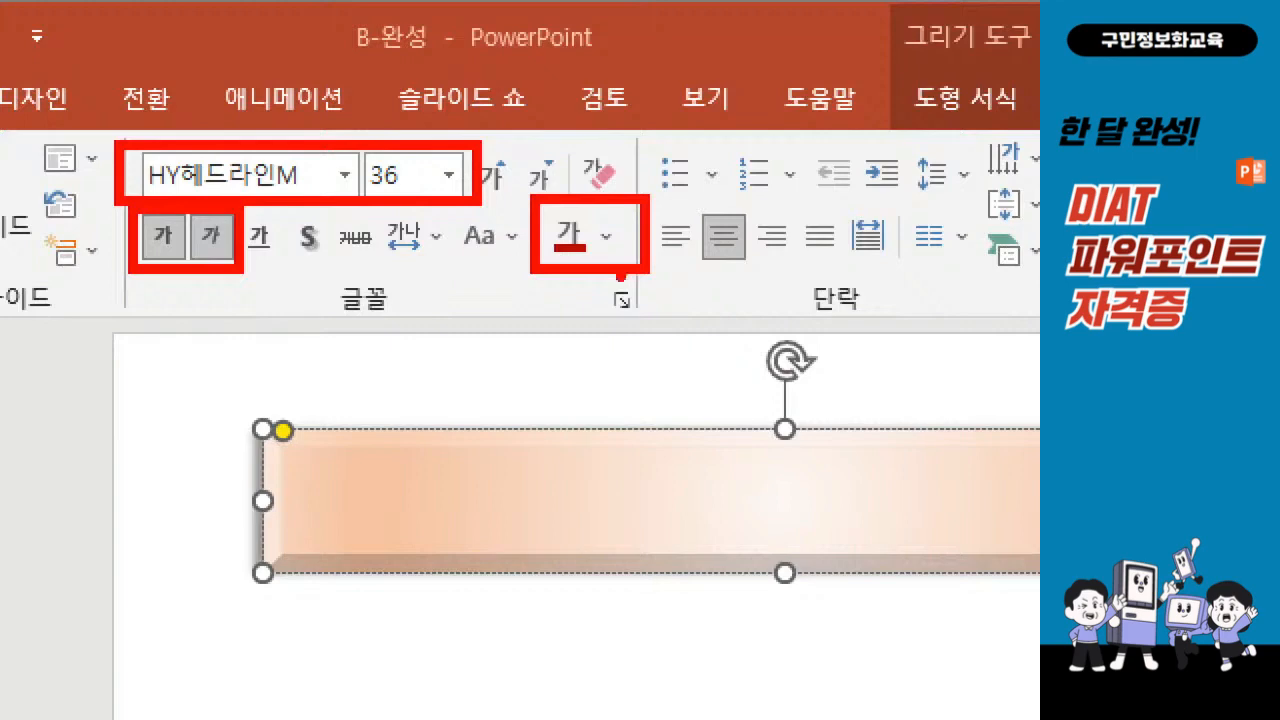
key(Escape)
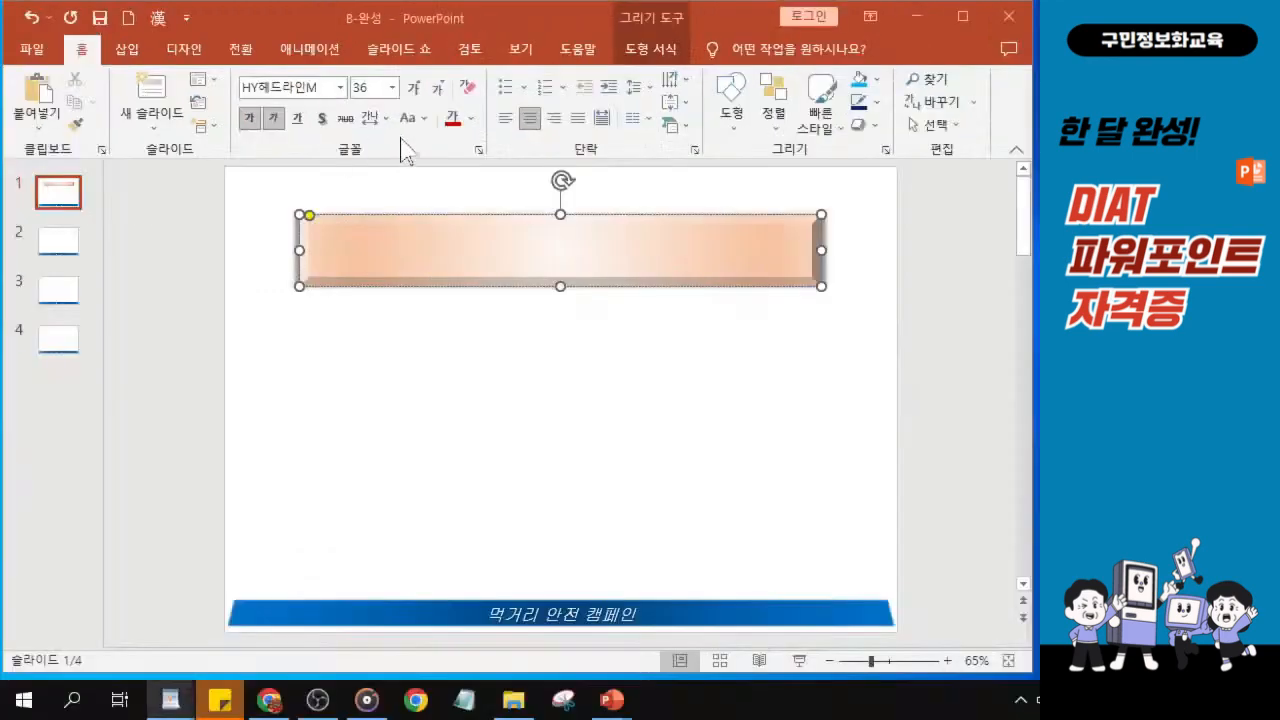
Step: Enter the title text 어린이의 건강을 위한 식생활 실천 in the bevelled shape
scroll(620, 257, up, 2)
scroll(620, 268, up, 5)
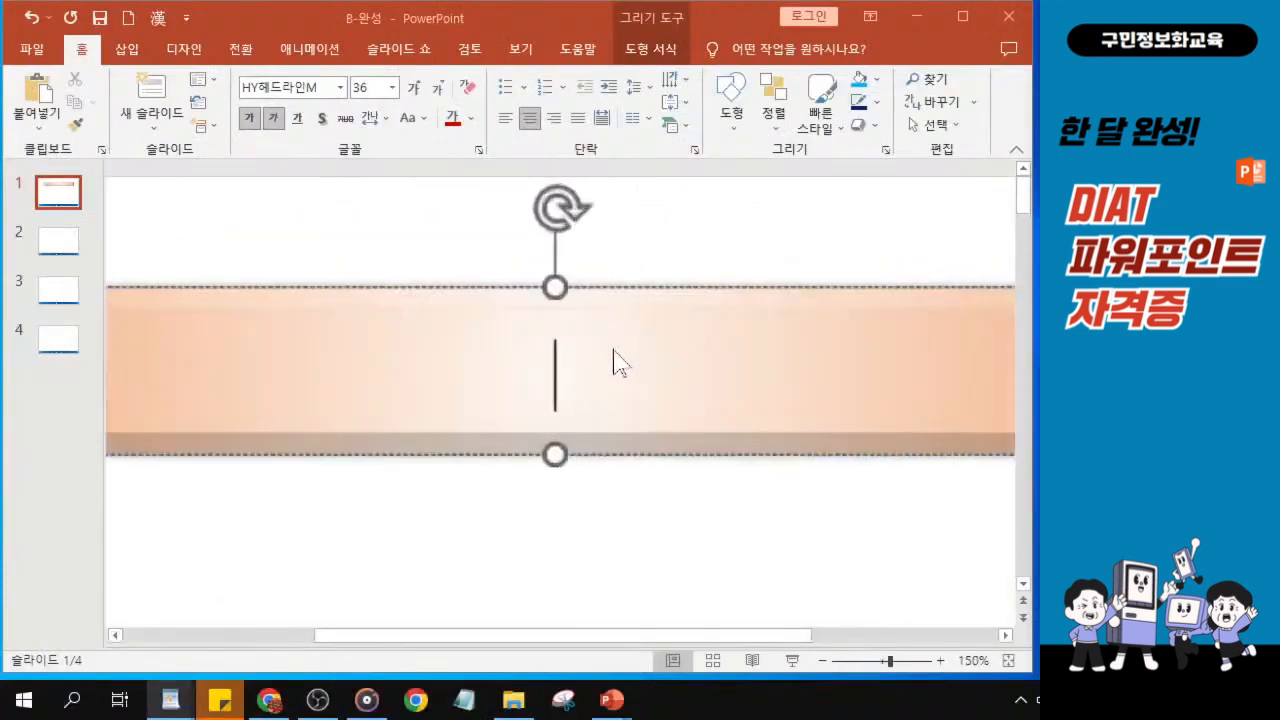
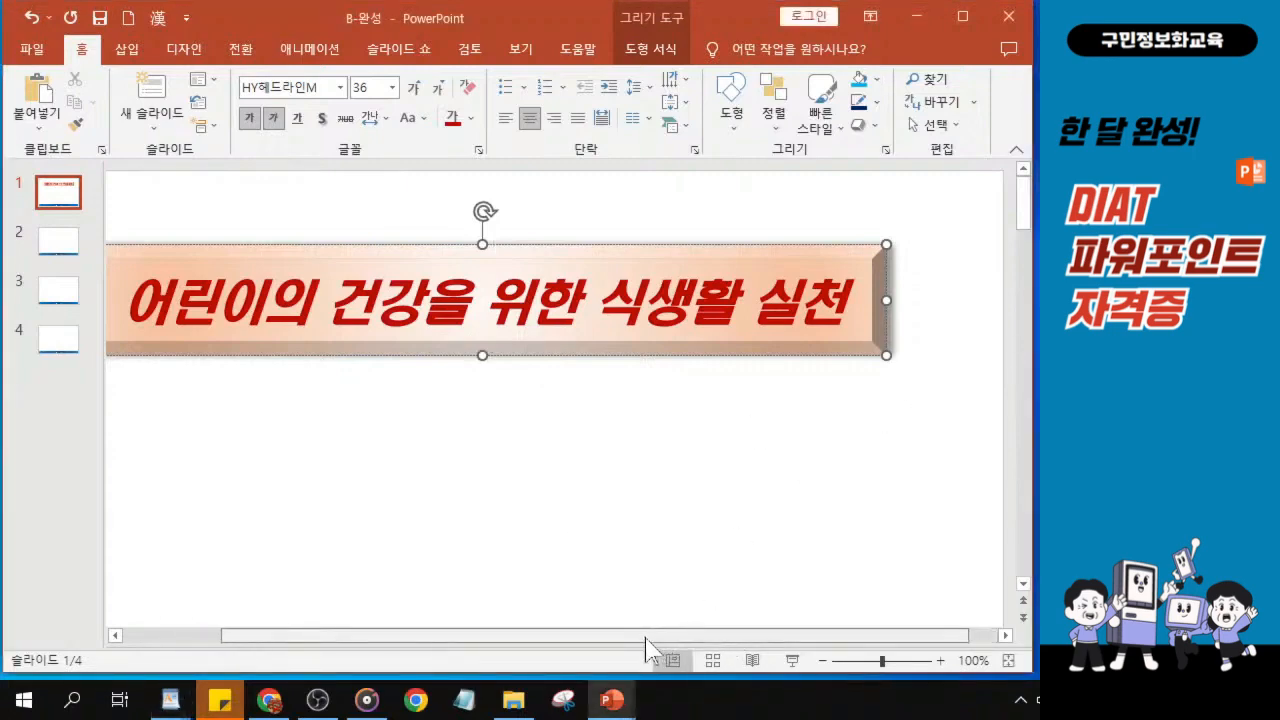
scroll(655, 636, left, 2)
key(Right)
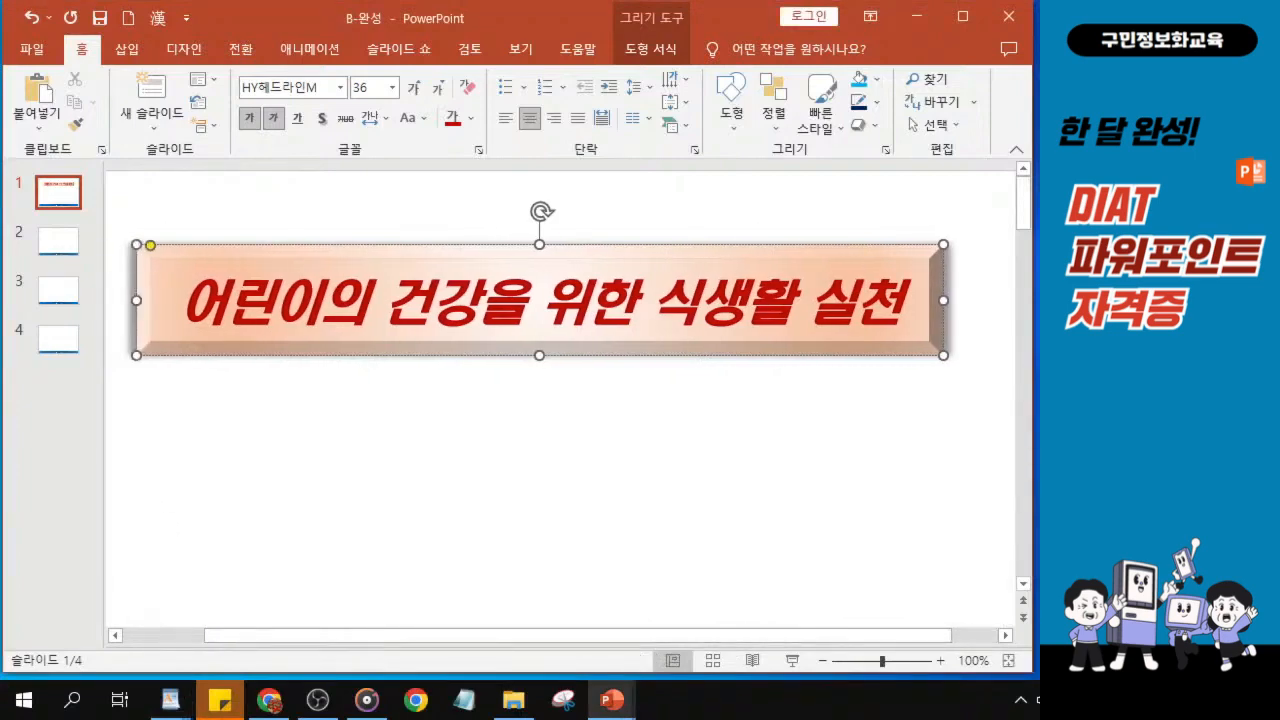
key(alt+Tab)
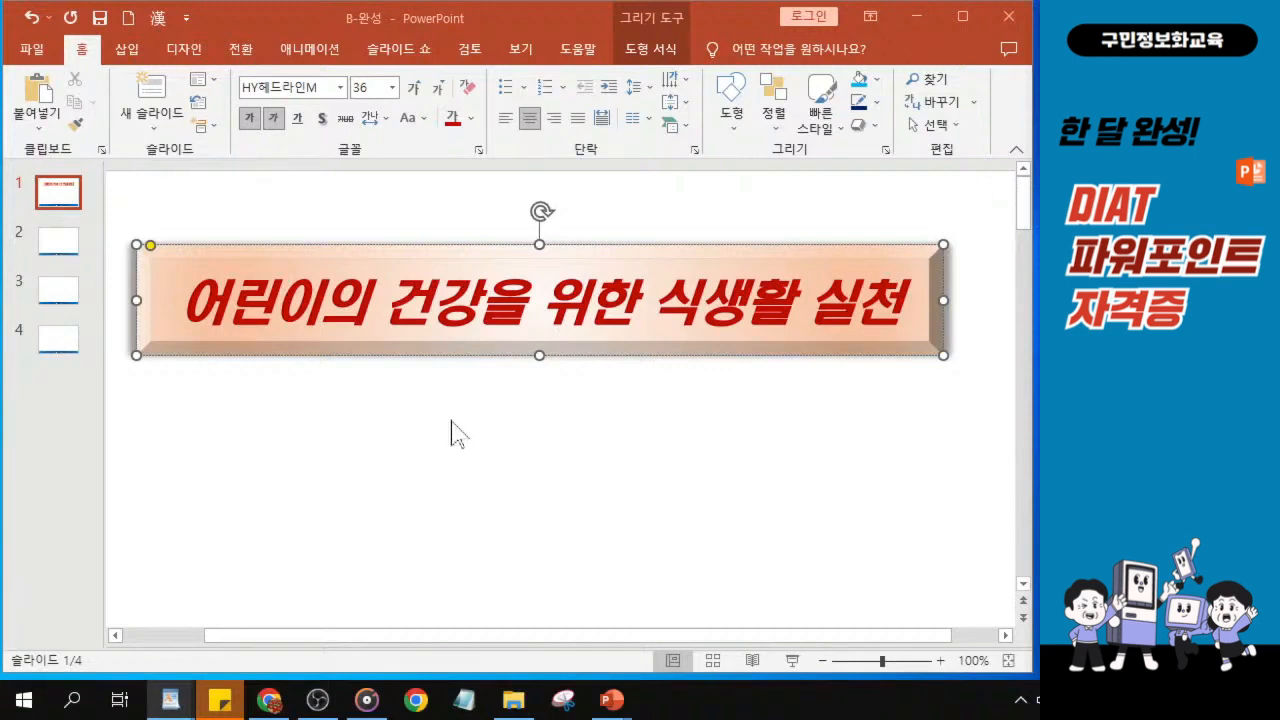
scroll(451, 432, down, 4)
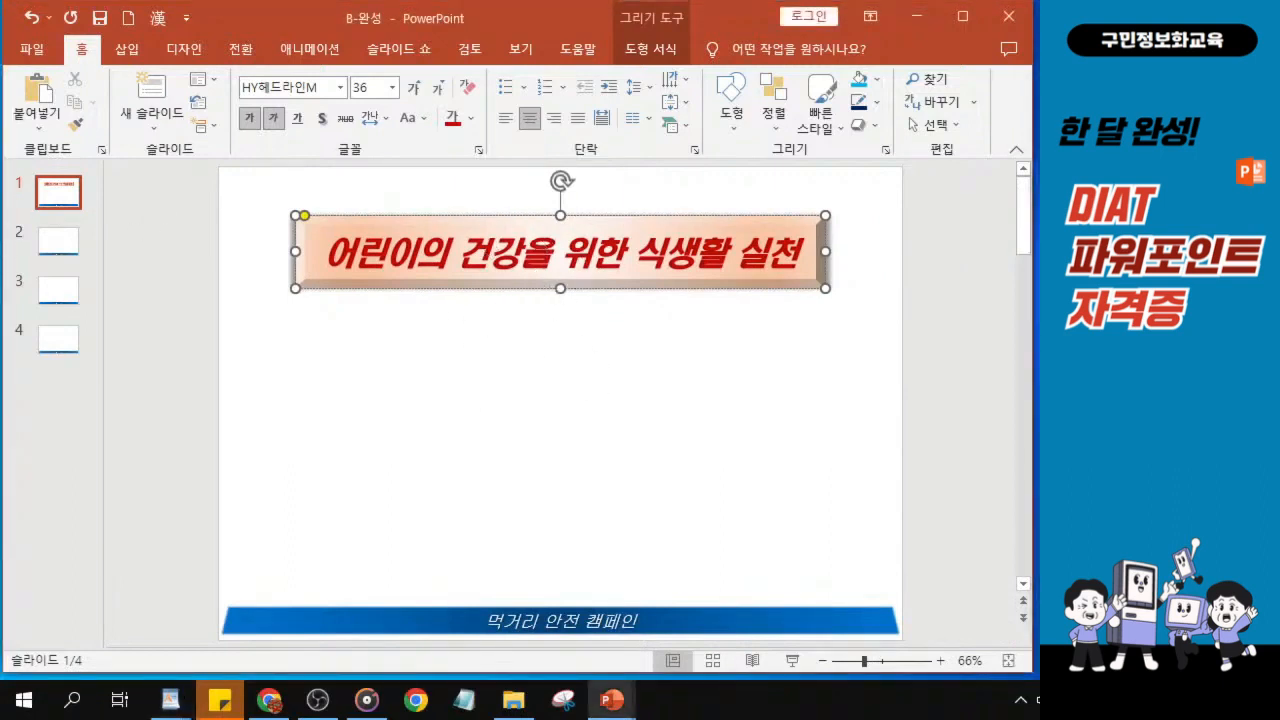
key(alt+Tab)
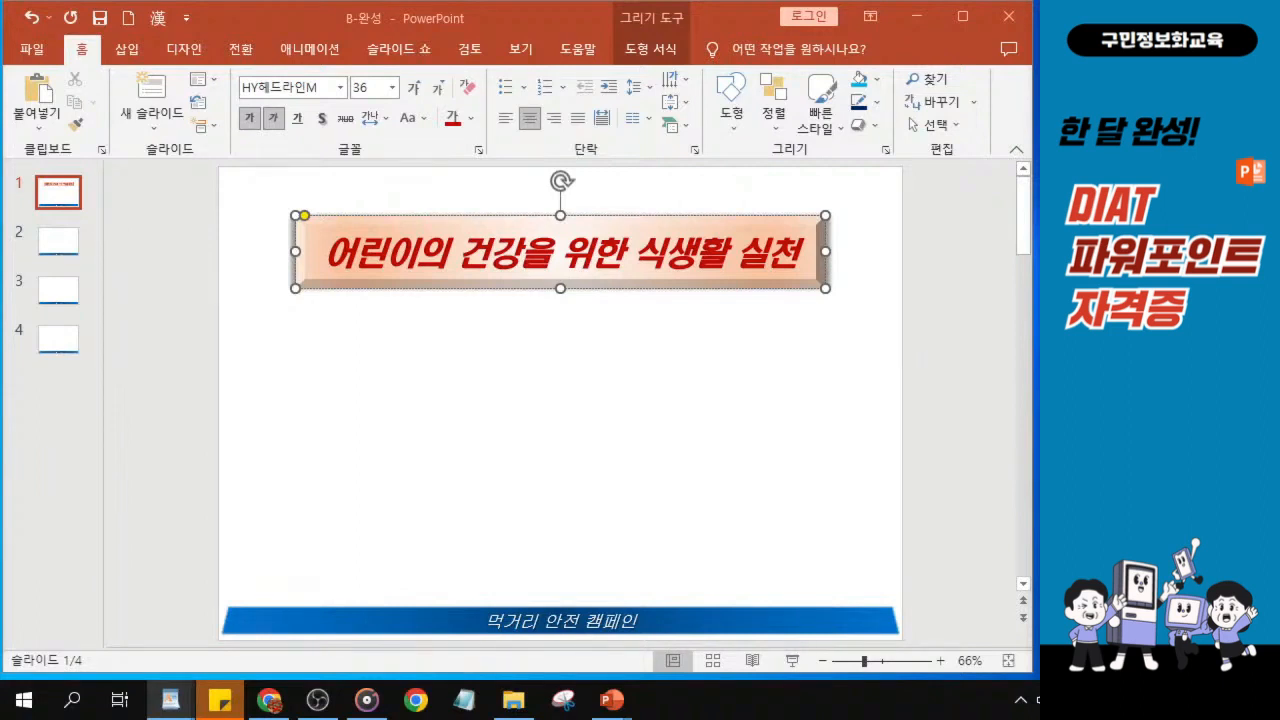
Step: Draw a heart from the basic shapes, about 4.27 cm high and 6.57 cm wide, in the lower right part of slide 1
click(734, 129)
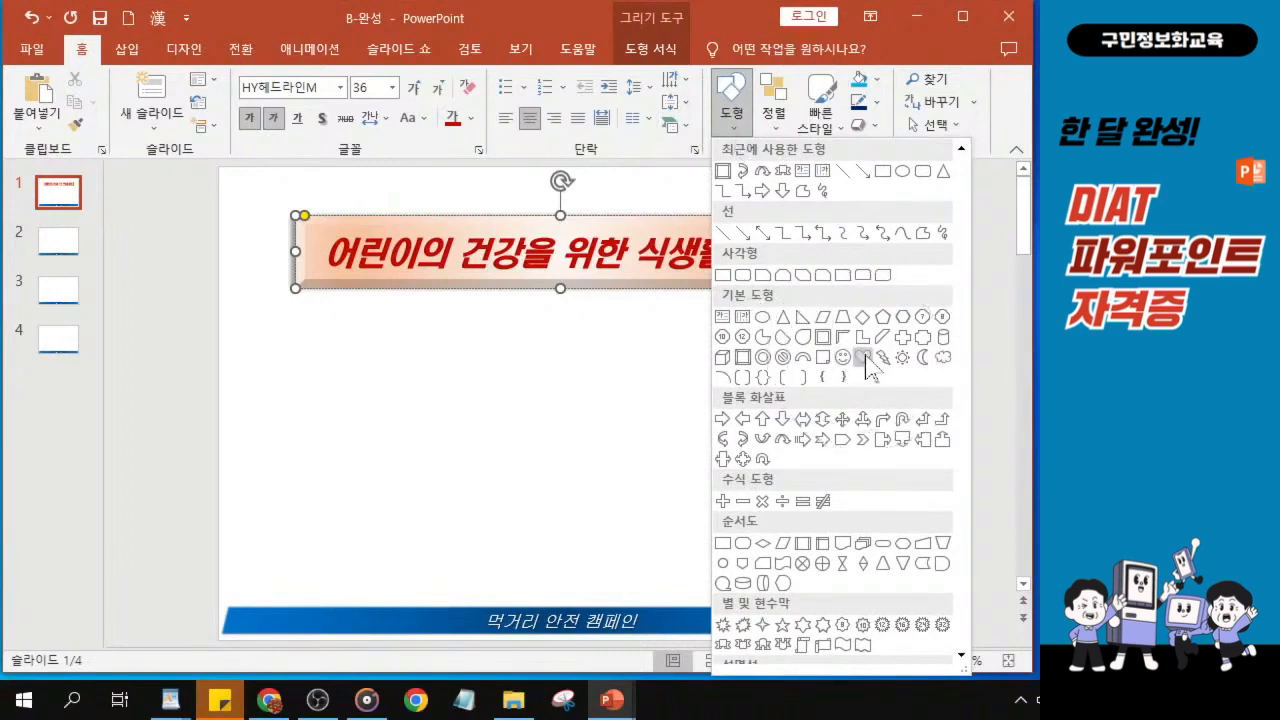
key(ctrl)
key(ctrl)
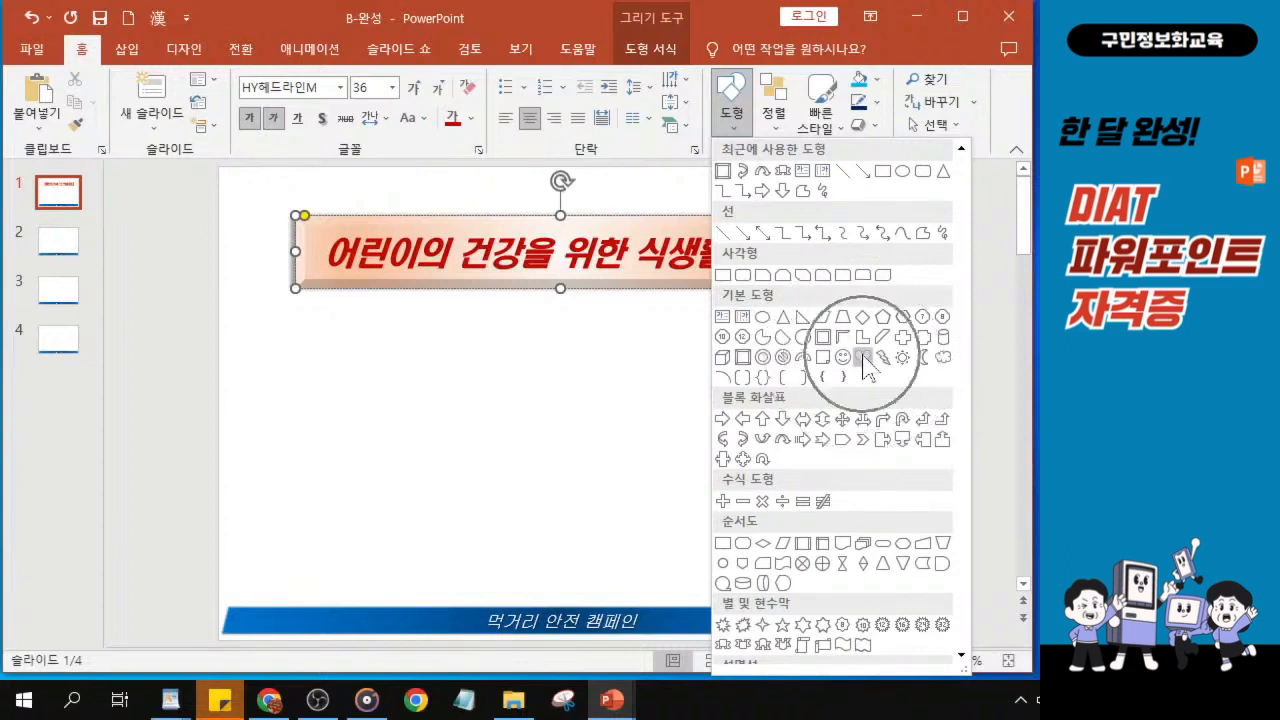
key(ctrl)
key(ctrl)
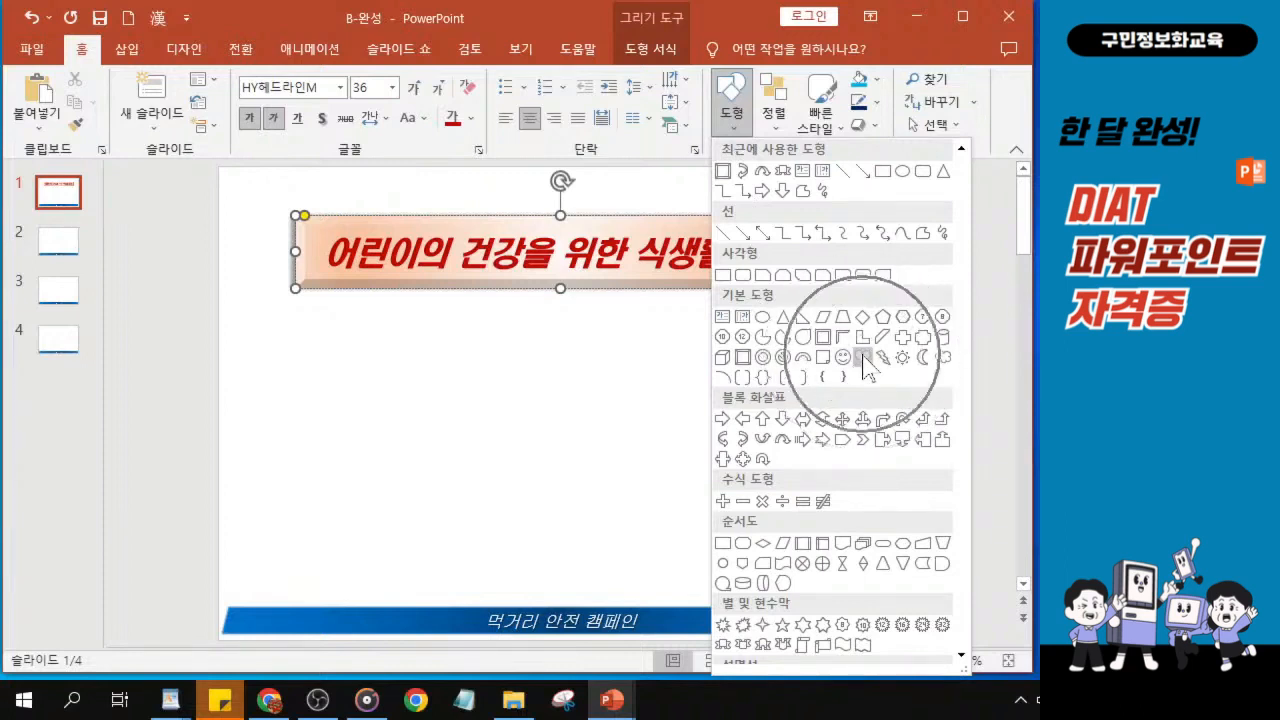
key(ctrl)
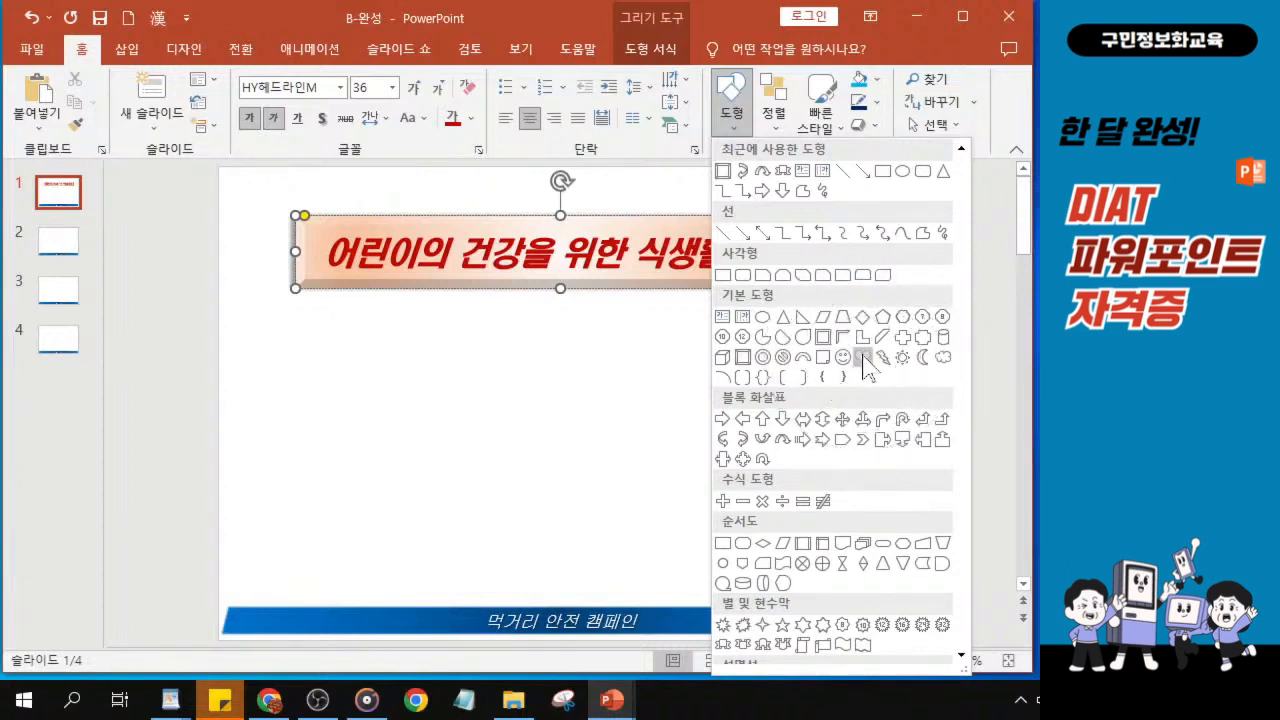
key(ctrl)
key(ctrl)
click(863, 357)
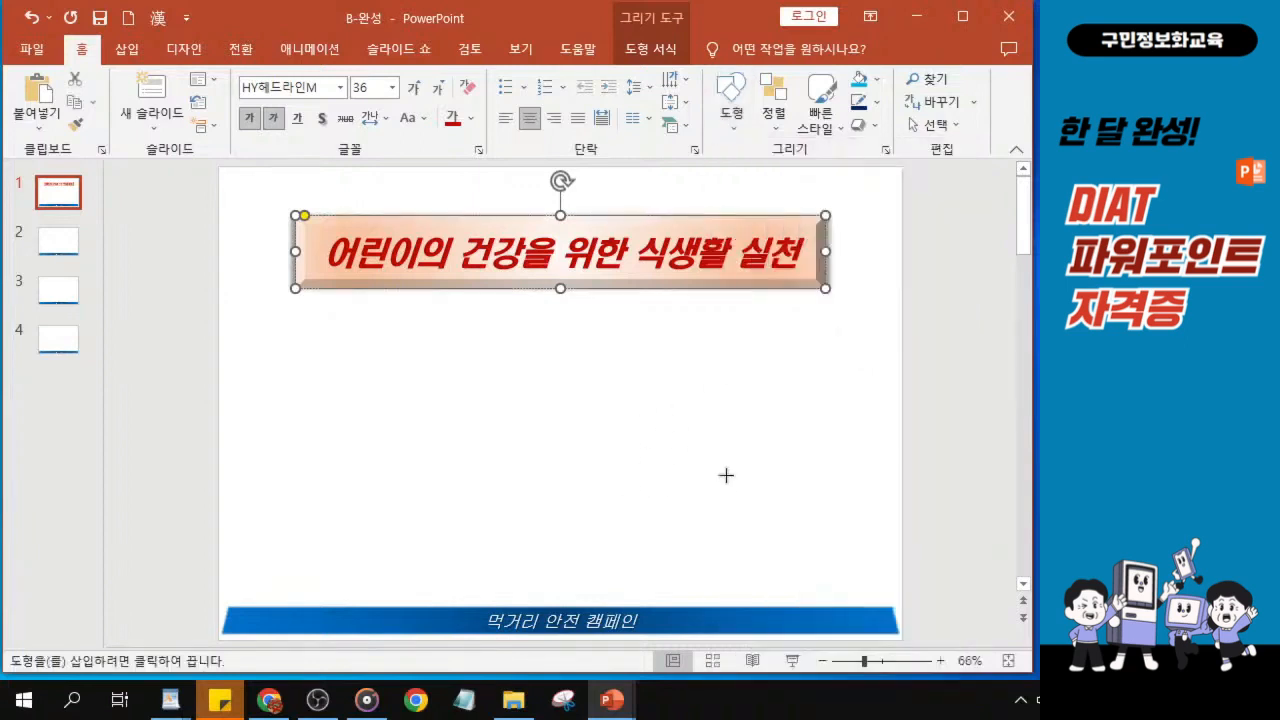
key(ctrl)
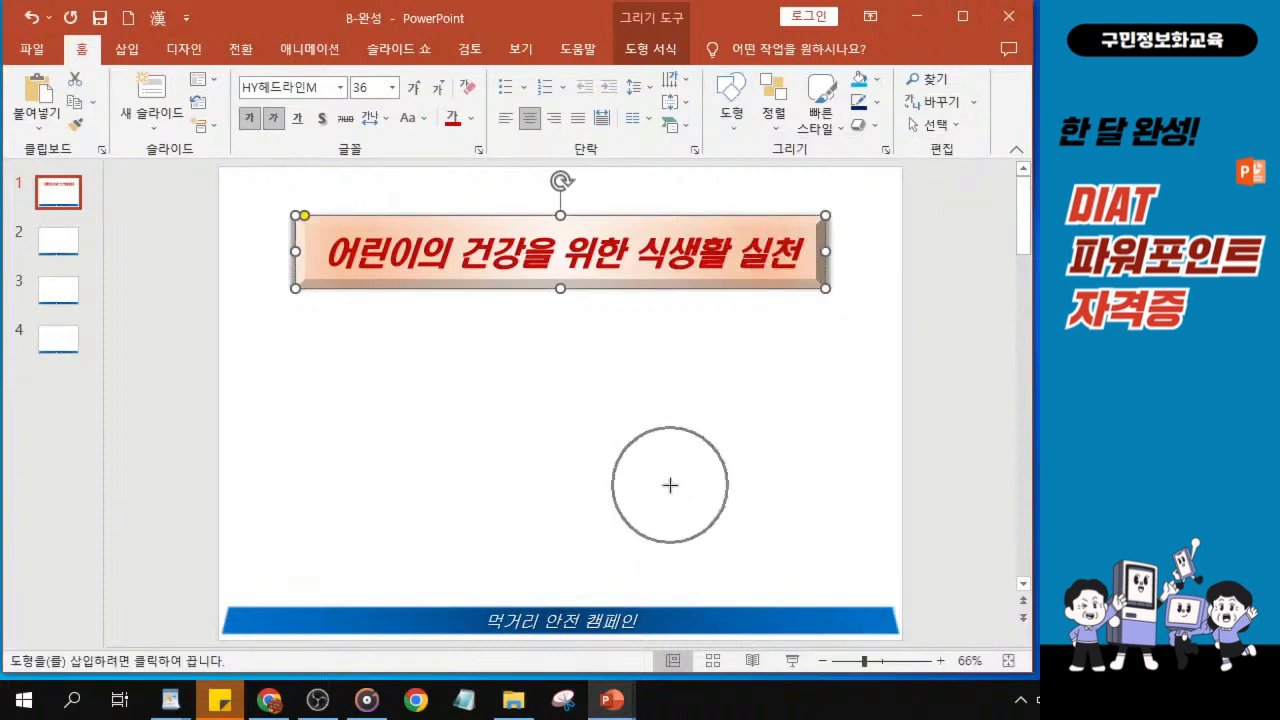
mouse_move(631, 437)
mouse_down()
mouse_move(777, 540)
mouse_move(729, 489)
mouse_move(718, 500)
mouse_move(806, 563)
mouse_move(791, 540)
mouse_up()
key(ctrl)
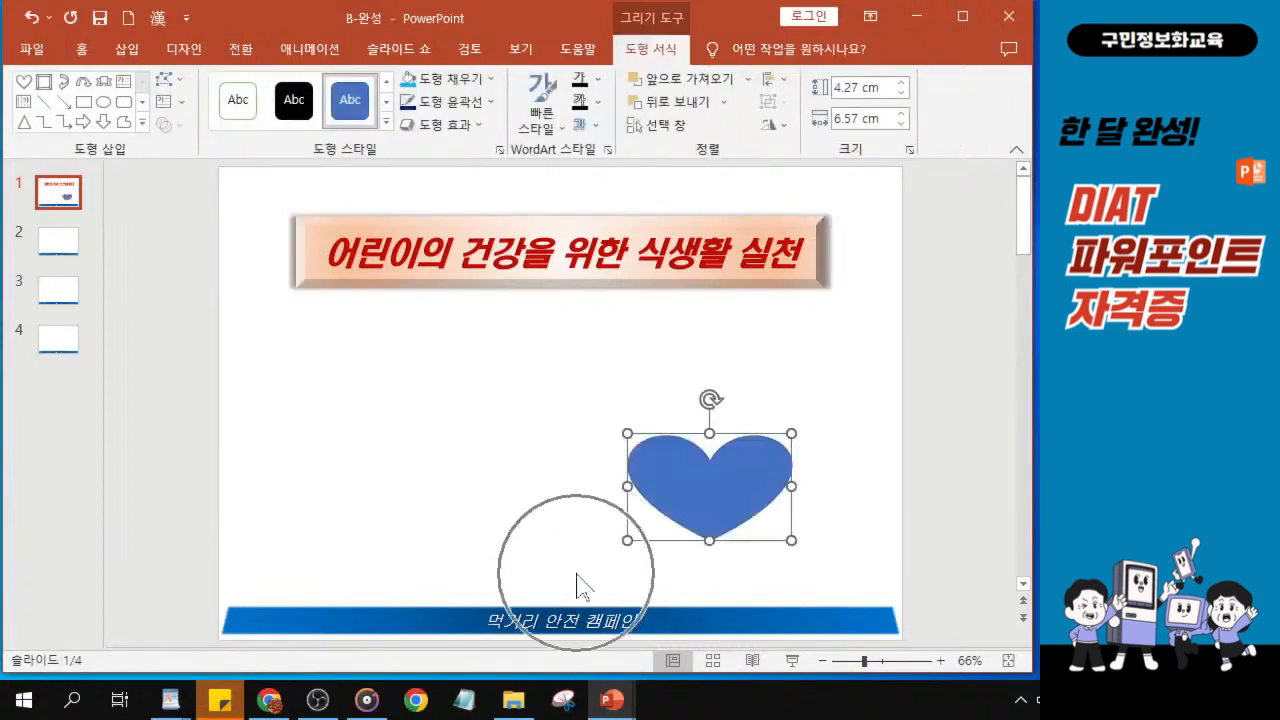
Step: Move the heart slightly up and to the left on the slide
drag(686, 509, 690, 471)
key(ctrl)
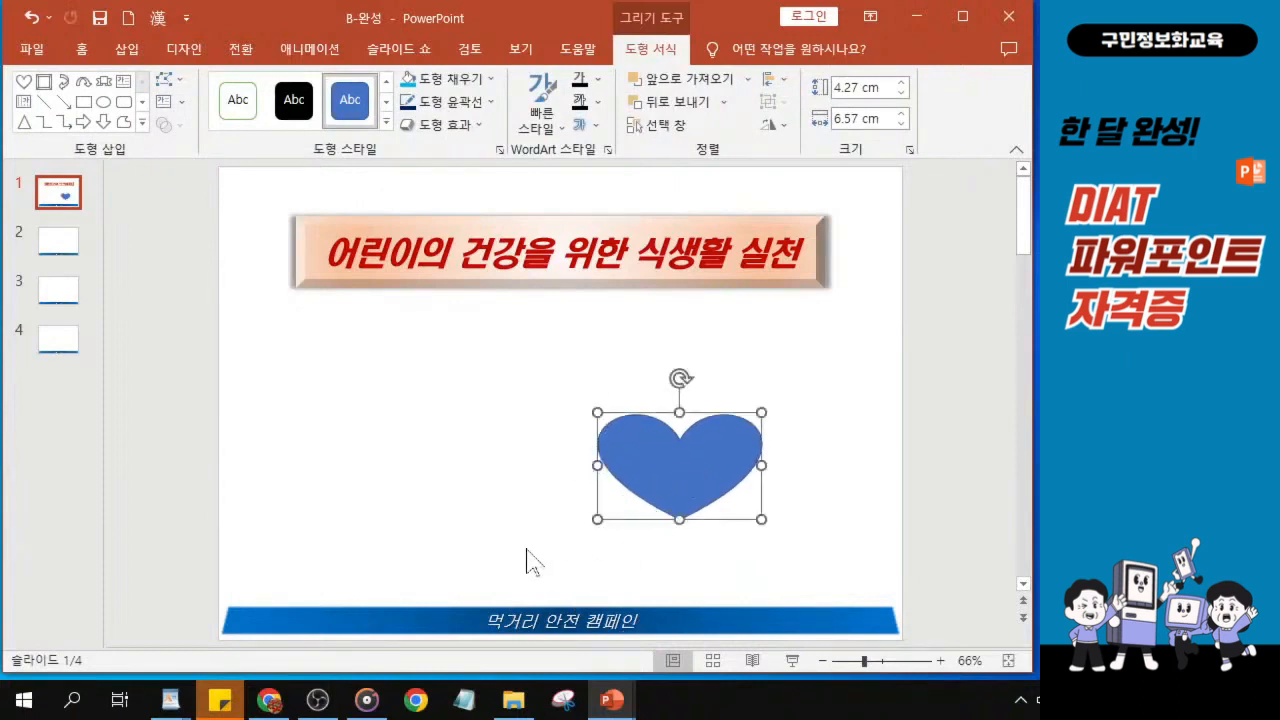
key(ctrl)
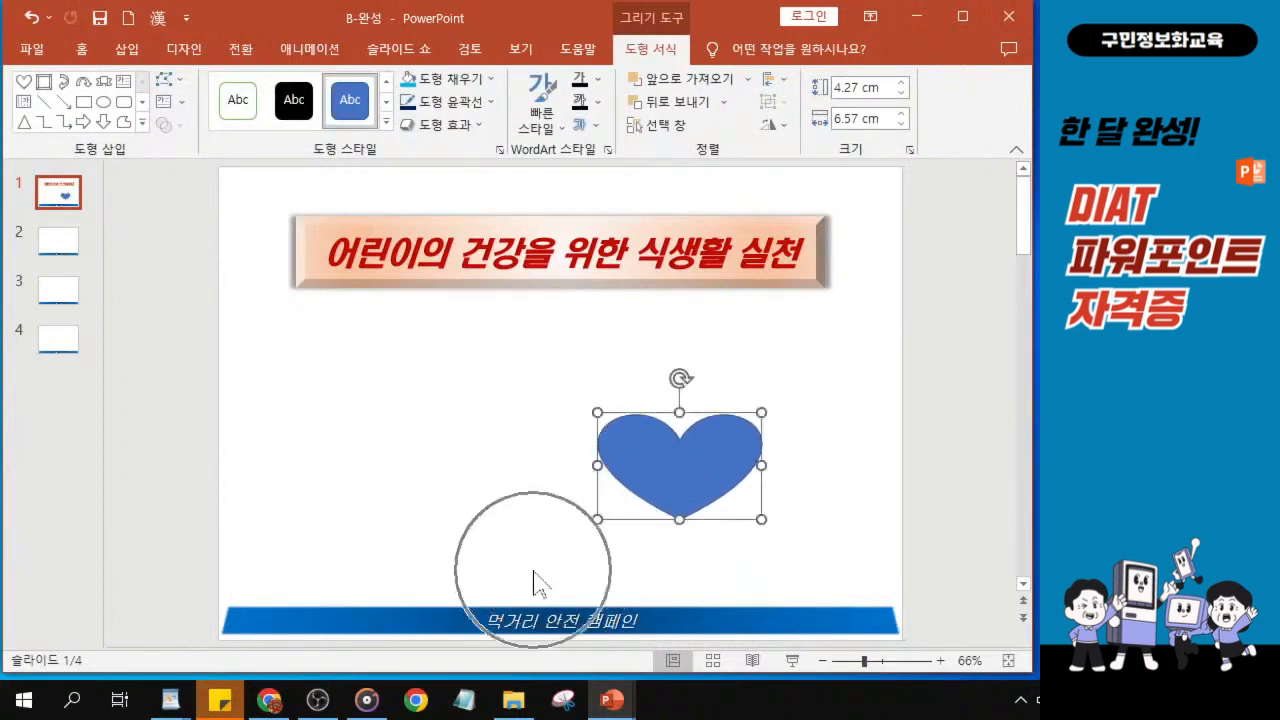
mouse_move(680, 480)
mouse_down()
mouse_move(687, 471)
mouse_move(675, 470)
mouse_up()
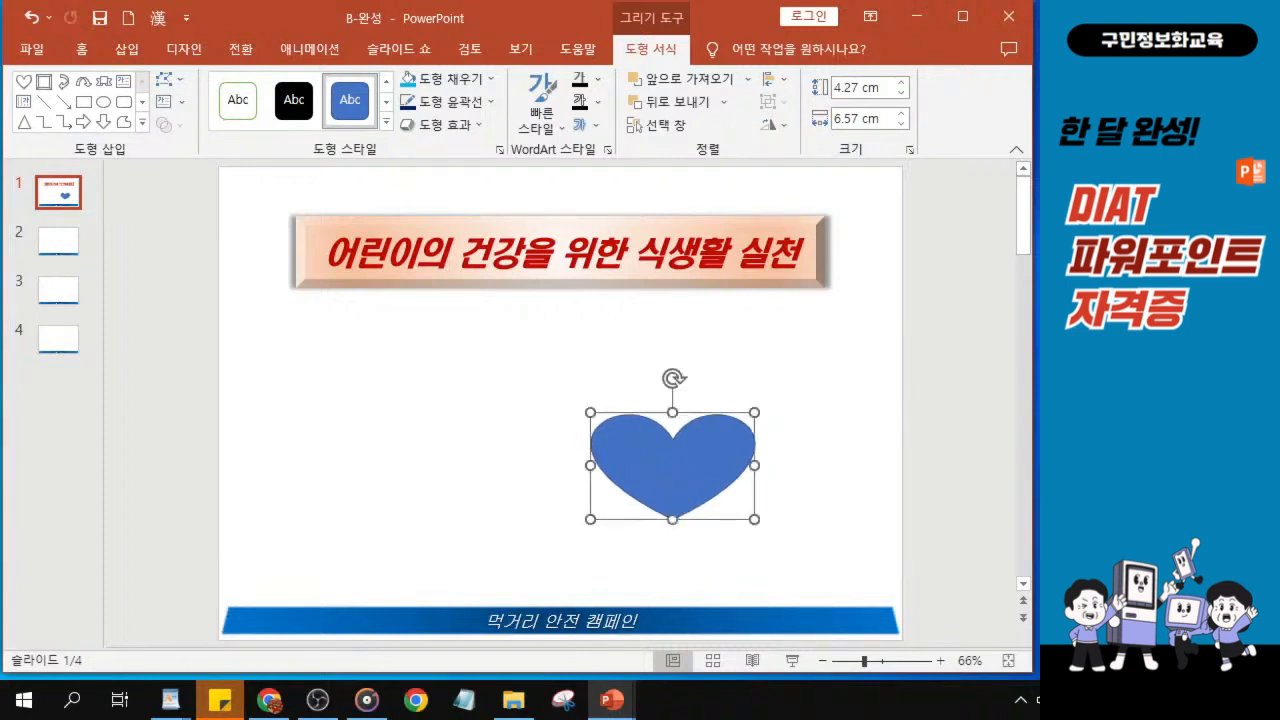
Step: Fill the heart with red from the standard colours
key(alt+Tab)
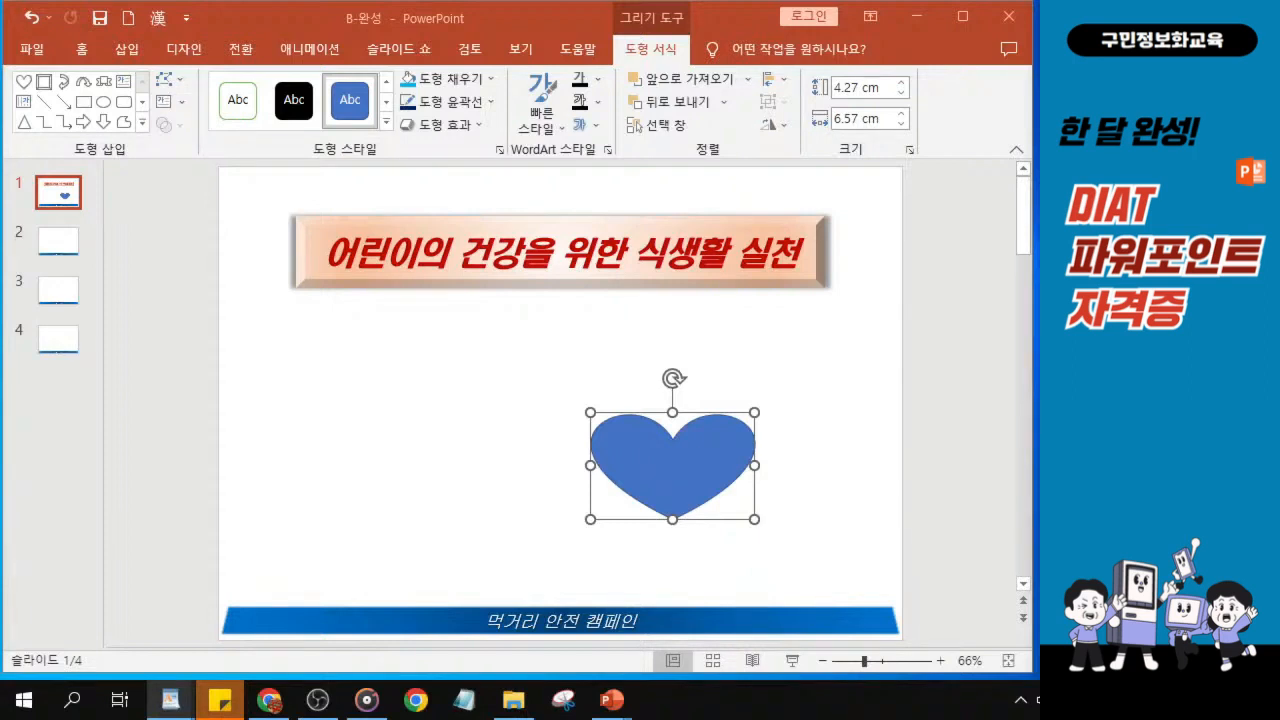
click(662, 458)
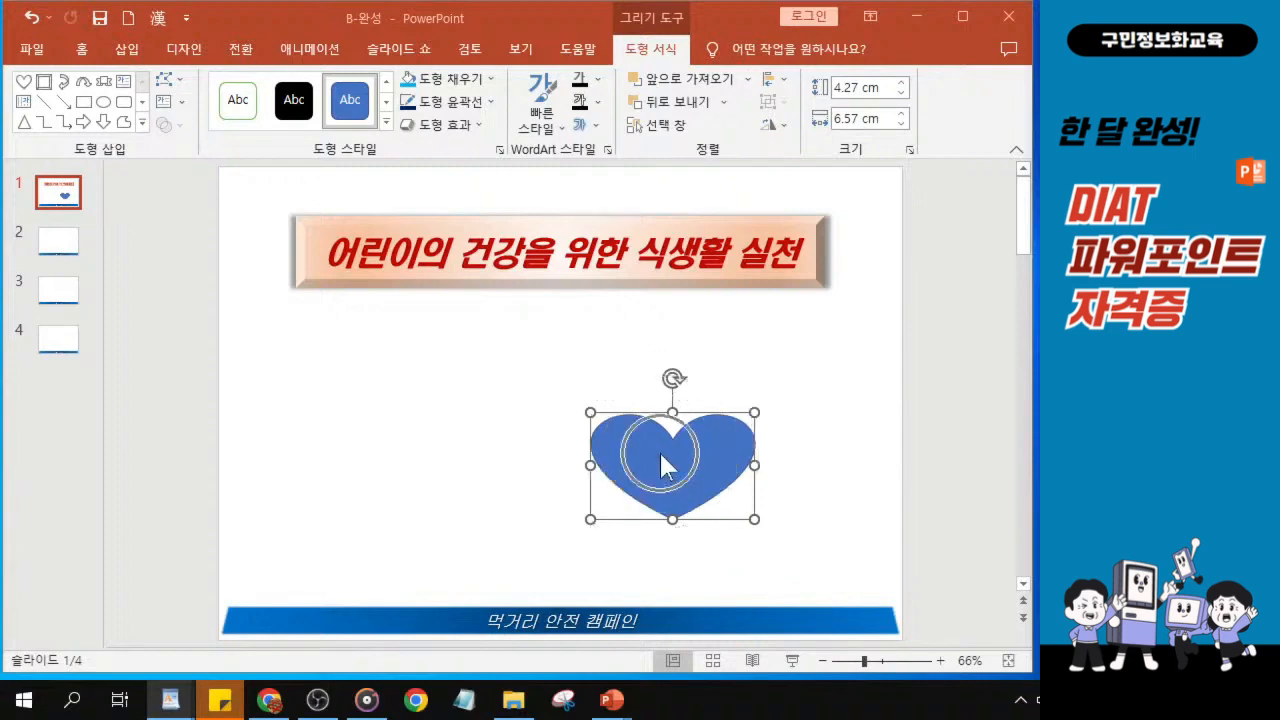
click(458, 86)
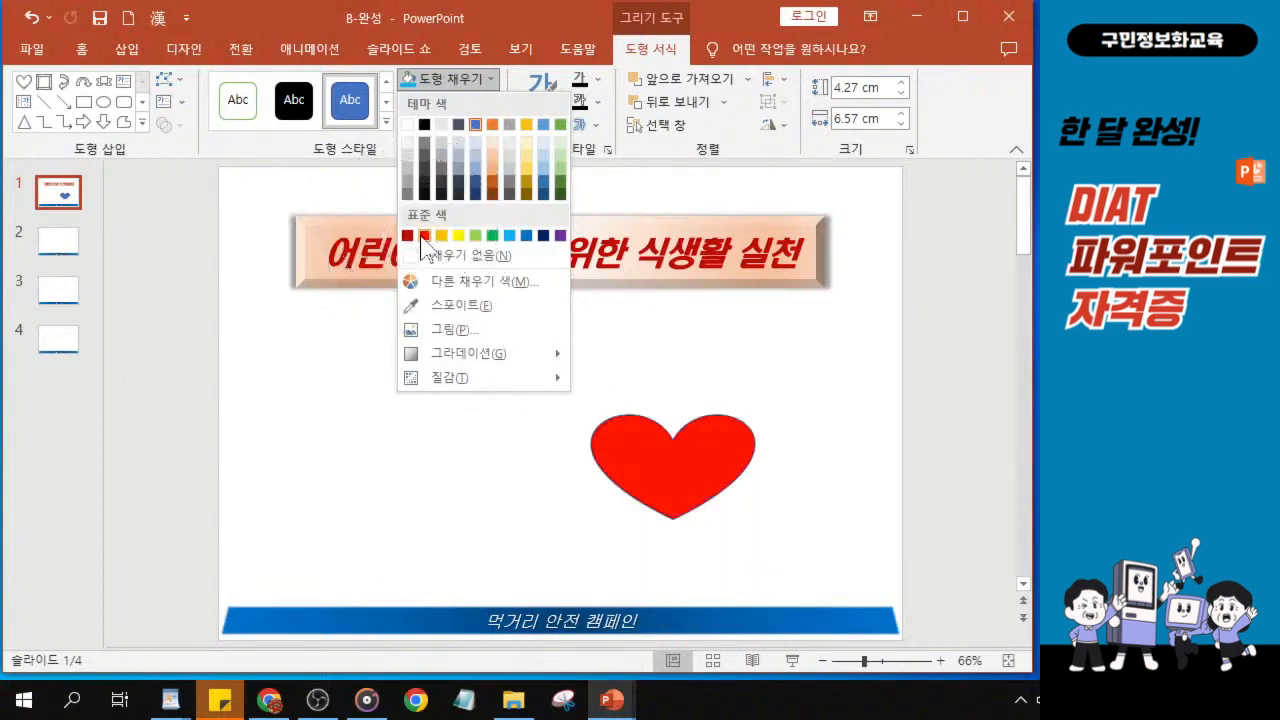
click(424, 235)
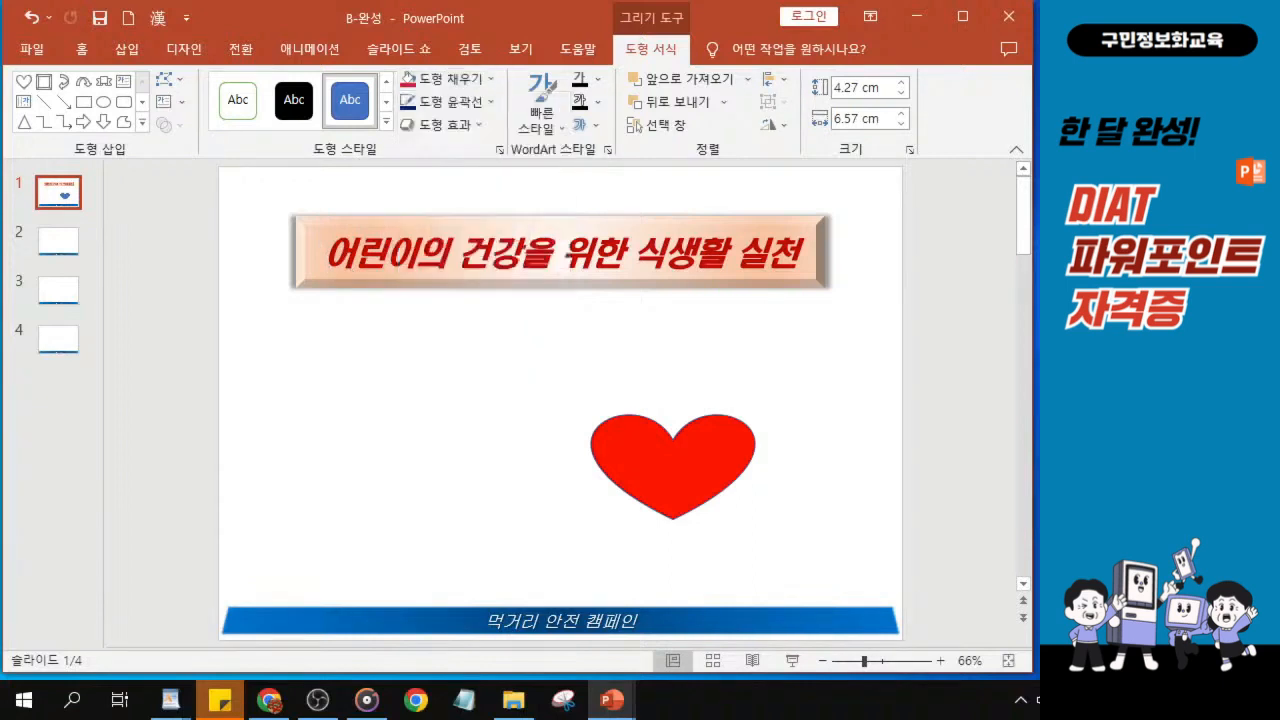
Step: Apply the from-centre variant of the dark gradients (어두운 그라데이션) to the heart's fill
click(465, 87)
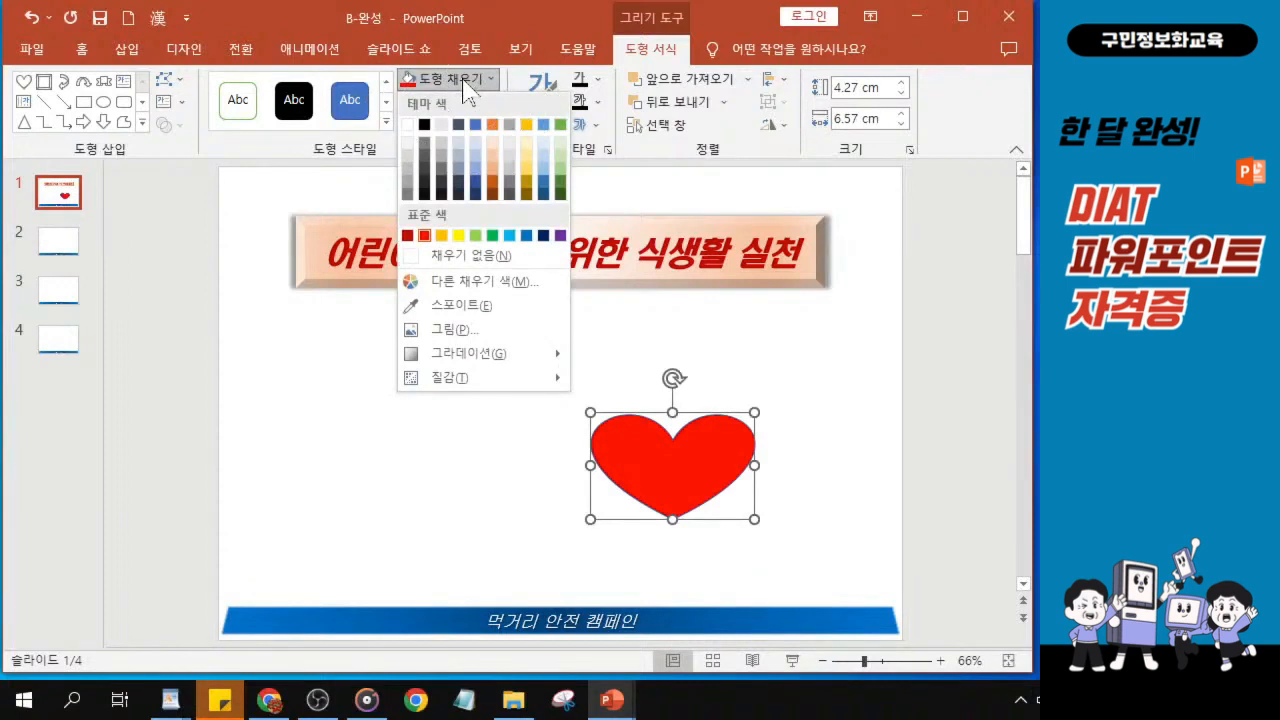
click(481, 355)
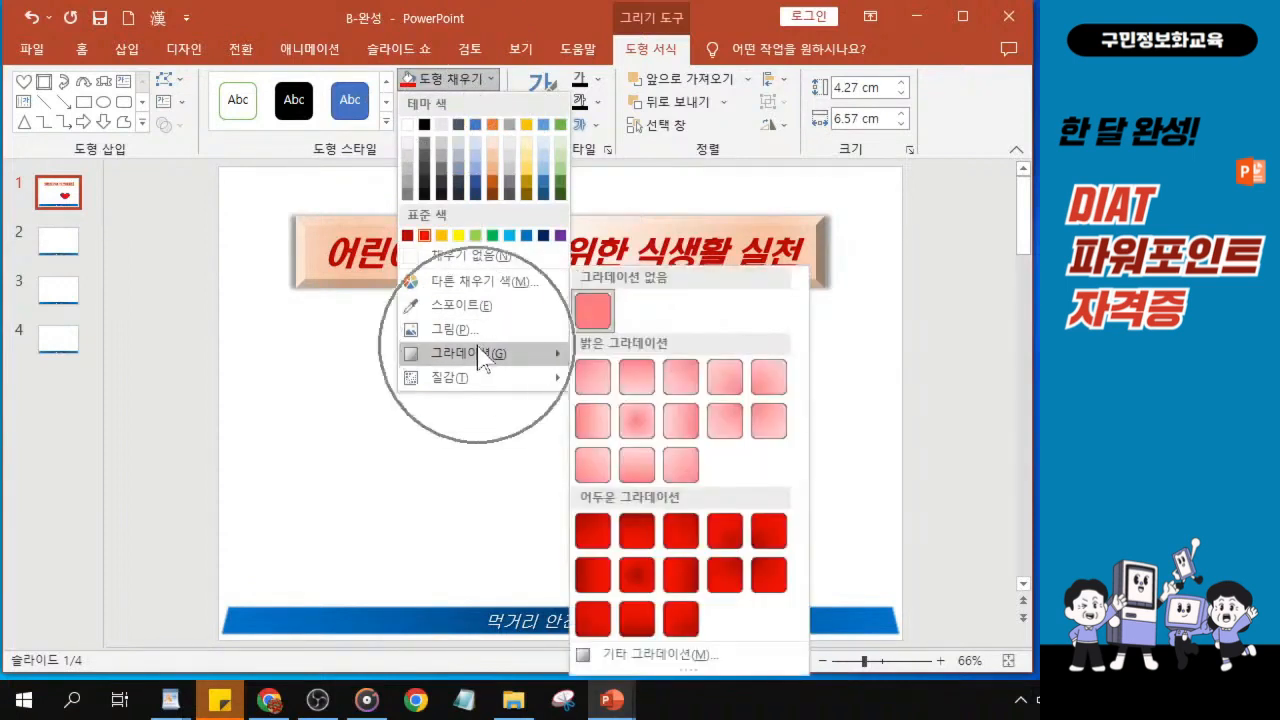
click(478, 346)
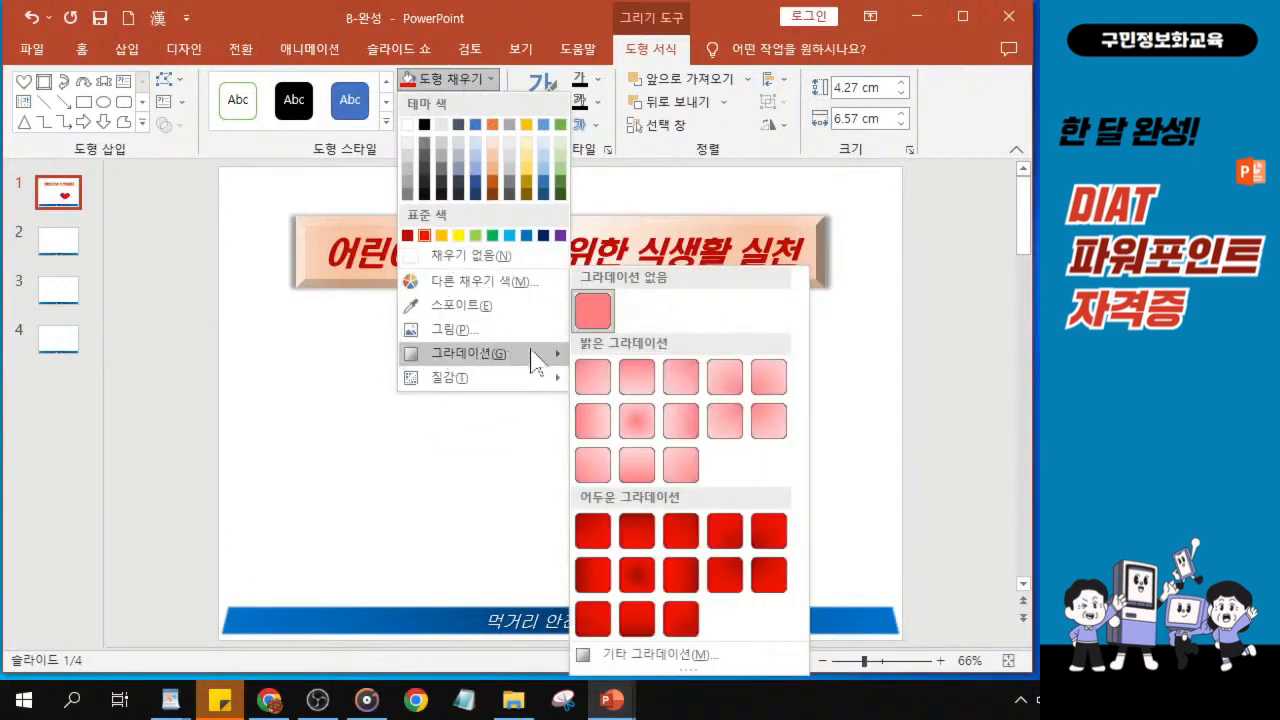
click(622, 572)
key(ctrl)
key(ctrl)
key(ctrl)
key(ctrl)
click(636, 576)
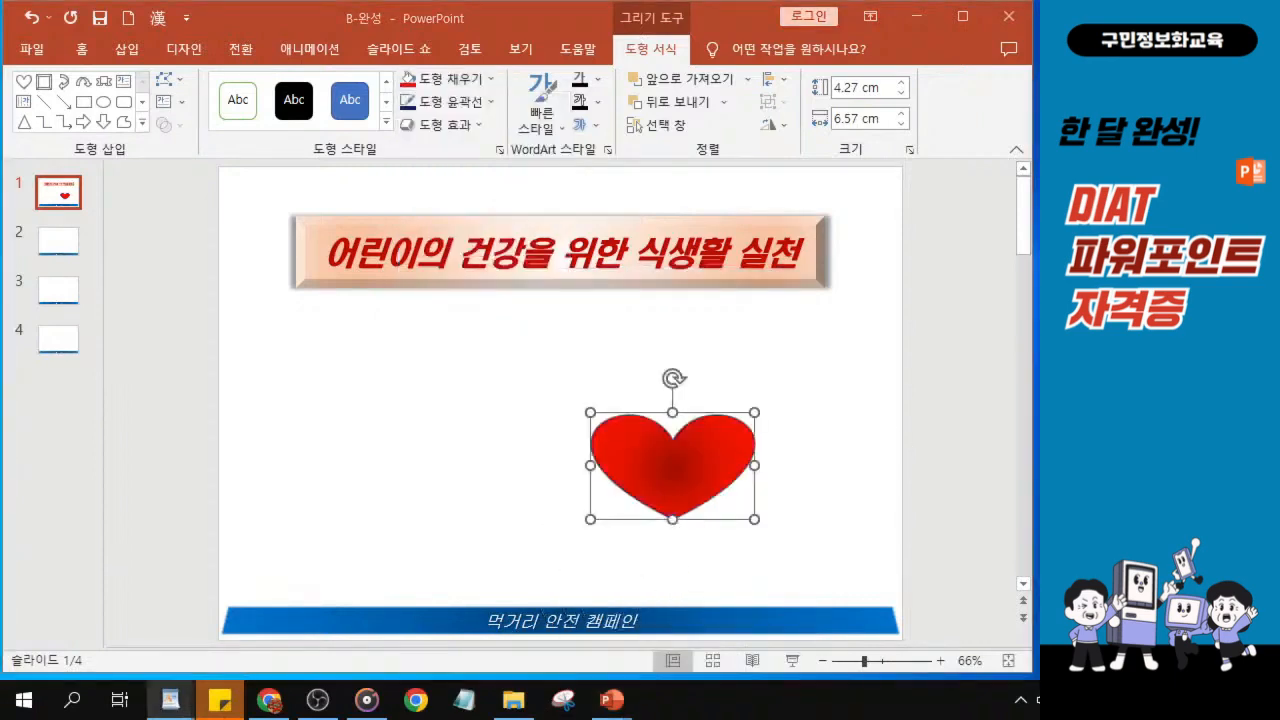
Step: Set the heart's outline colour to orange from the standard colours
click(462, 104)
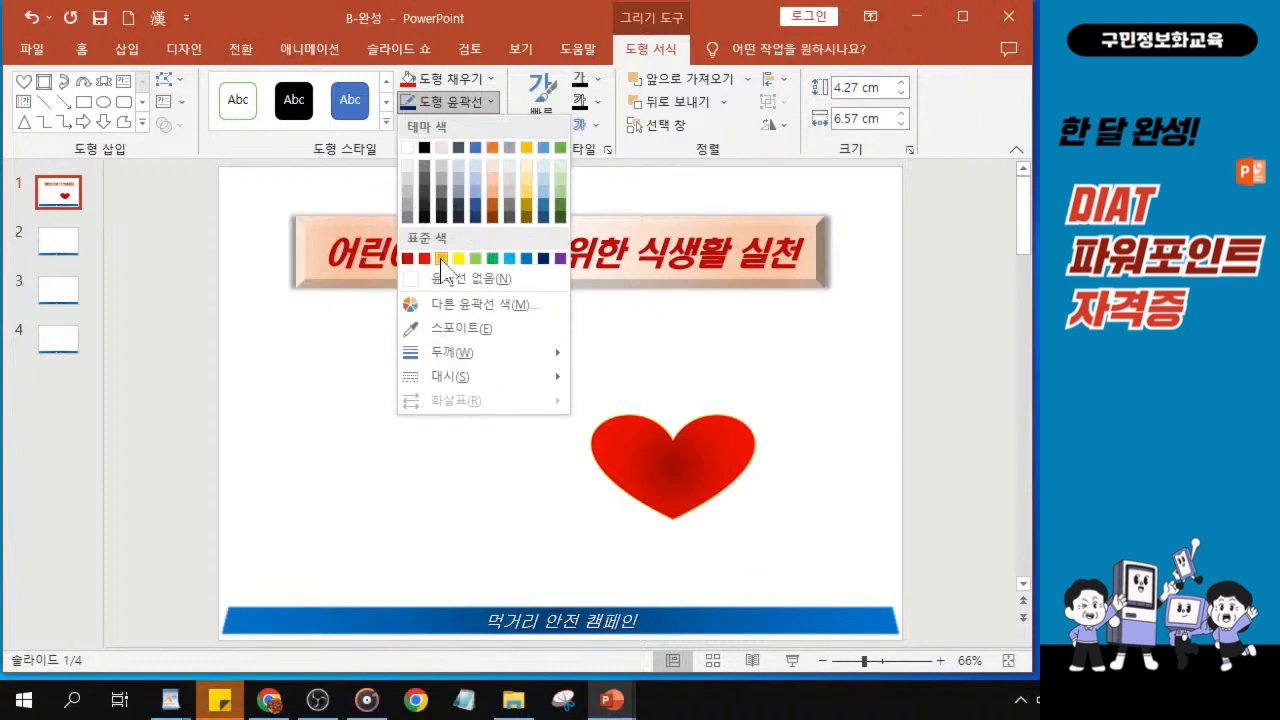
click(441, 260)
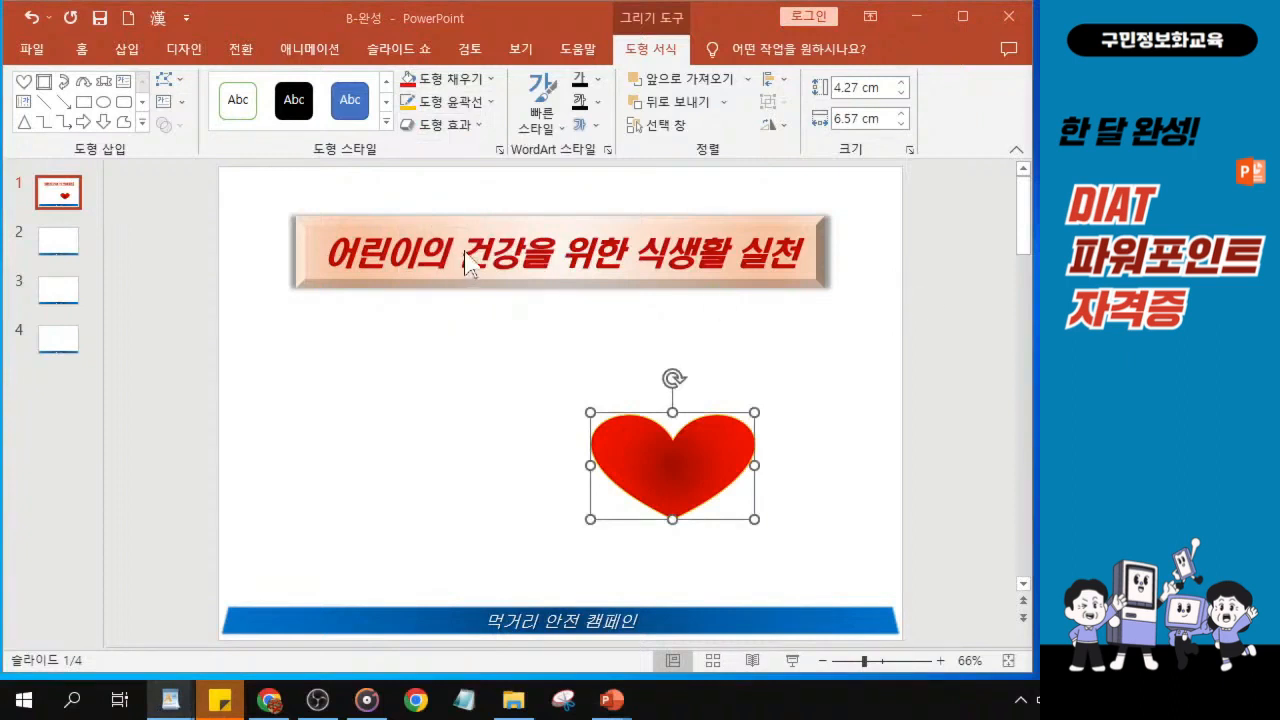
Step: Open the detailed line settings (다른 선) for the thickness of the heart's outline
click(473, 110)
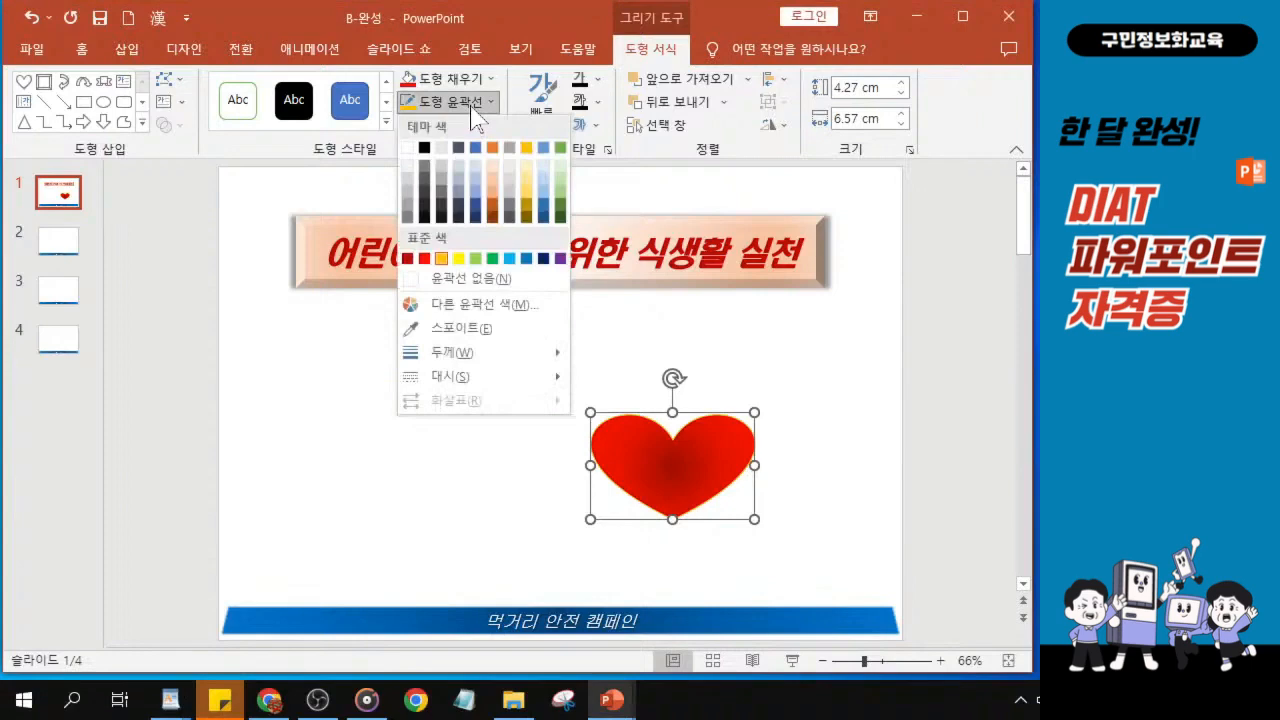
mouse_move(487, 354)
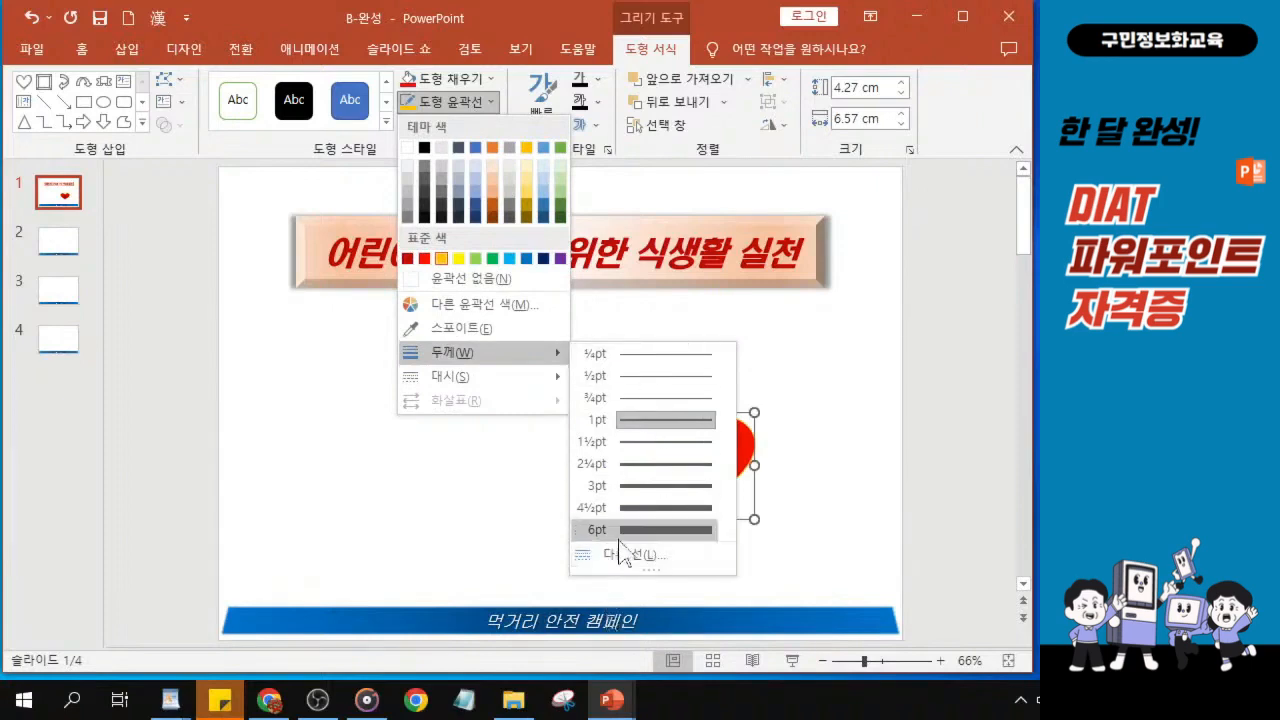
key(ctrl)
key(ctrl)
key(ctrl)
key(ctrl)
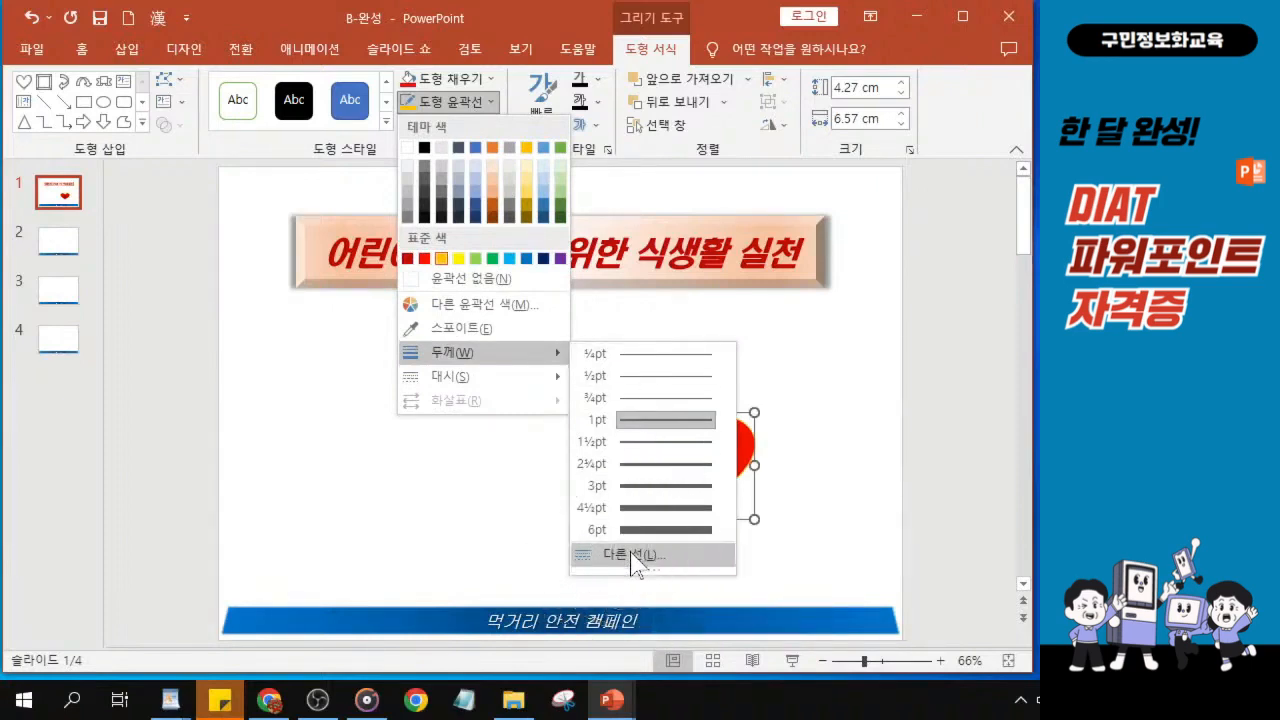
mouse_move(525, 358)
key(ctrl)
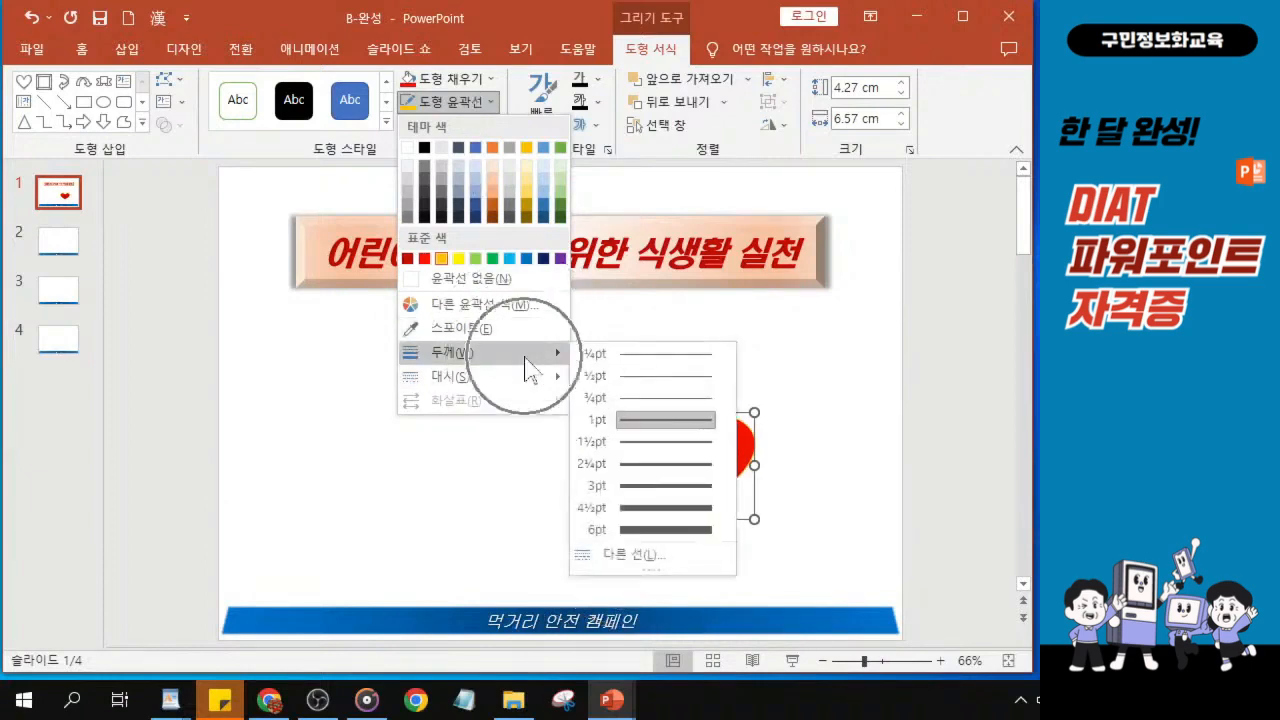
key(ctrl)
key(ctrl)
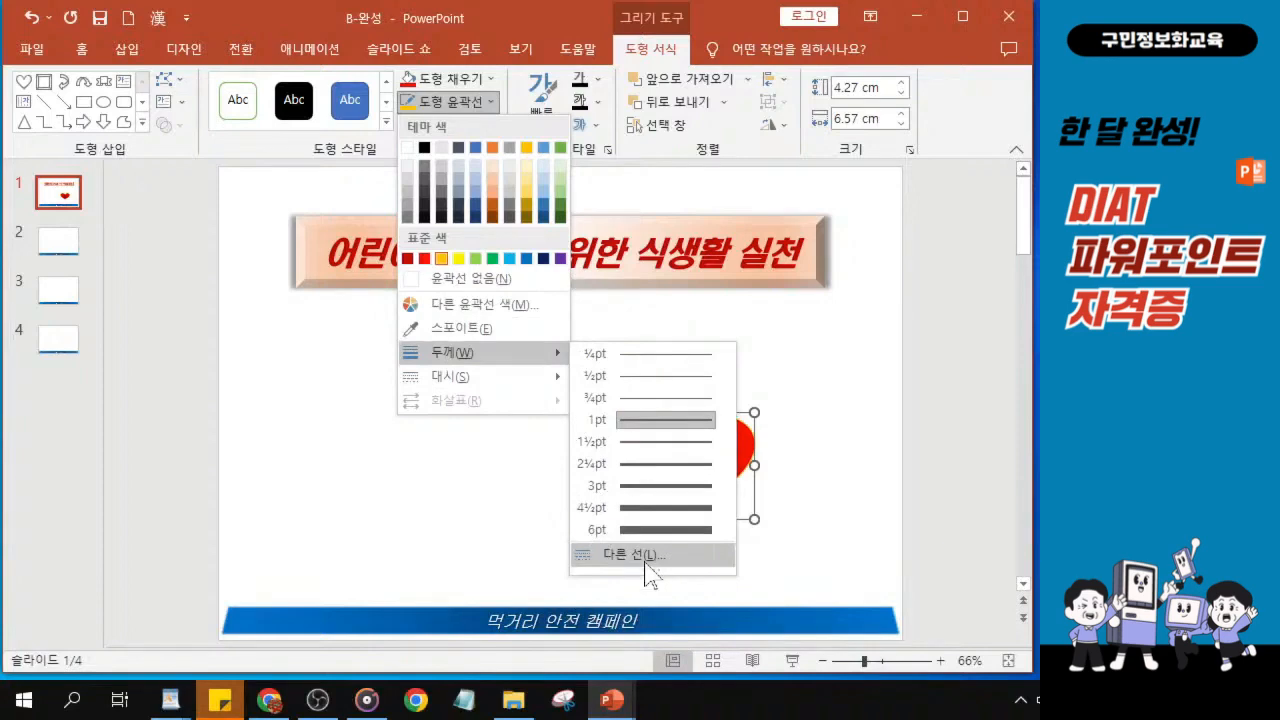
click(640, 555)
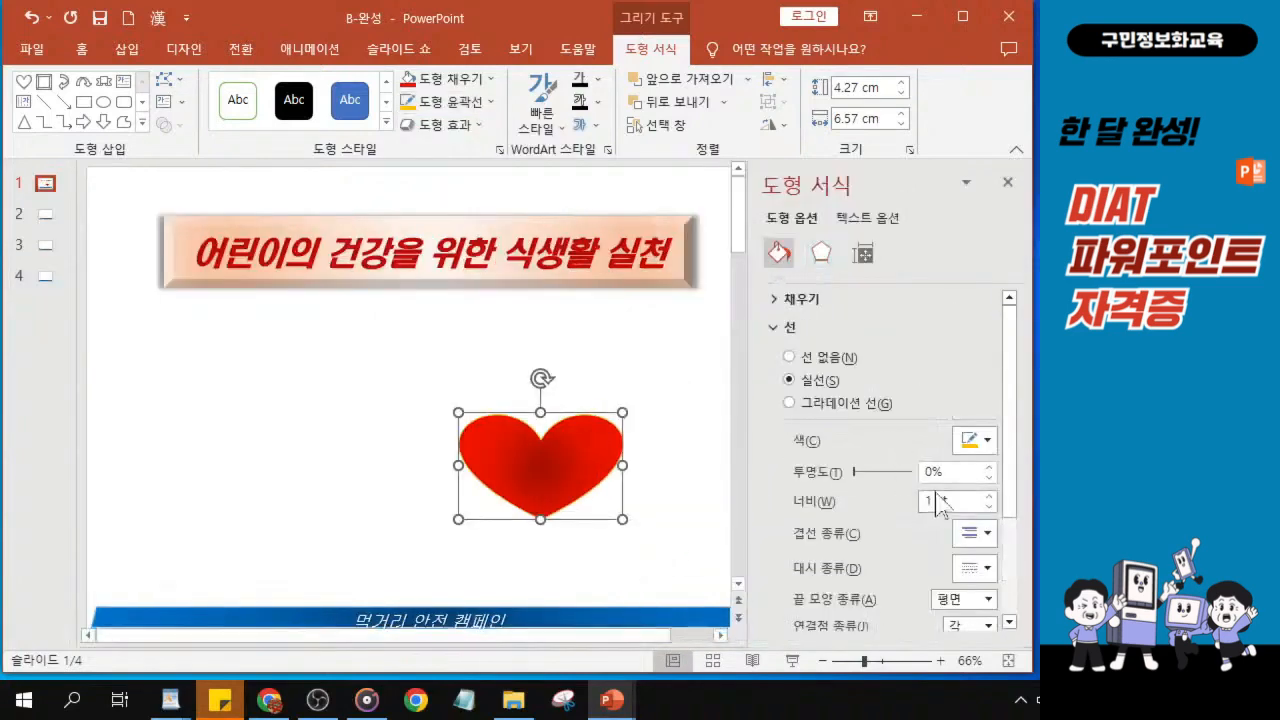
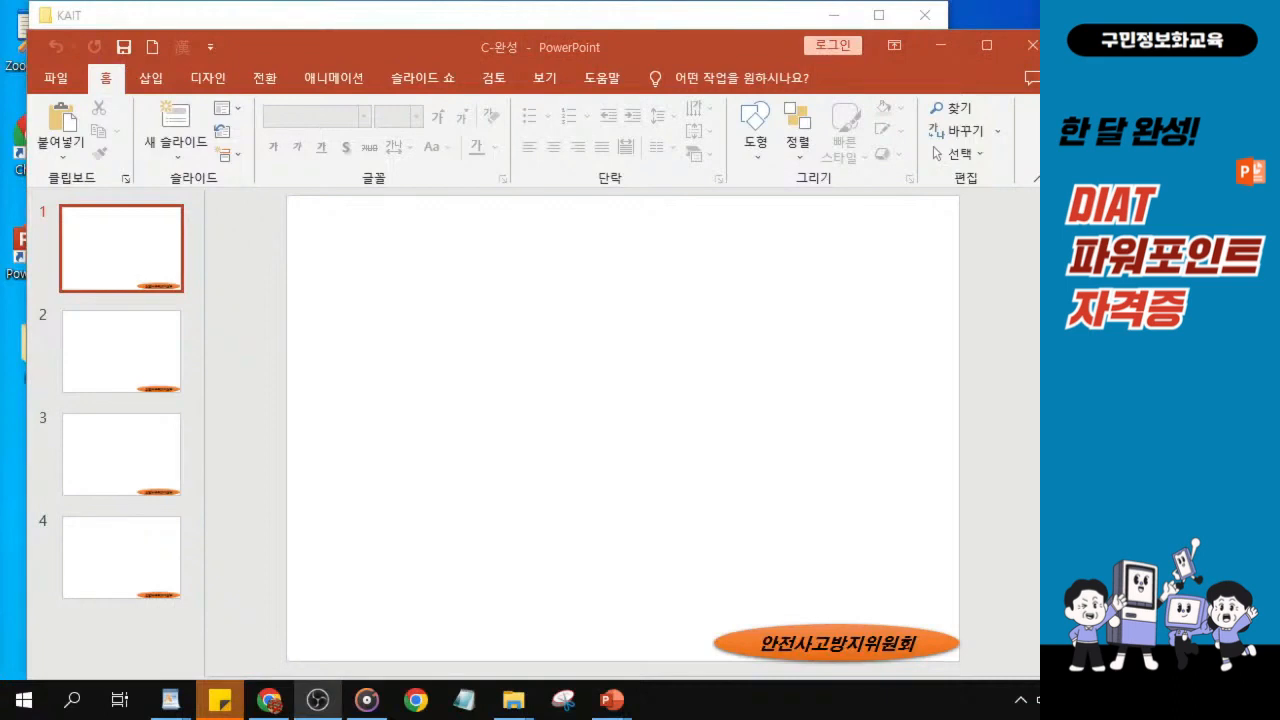
Step: Close the KAIT folder window, maximize the C-완성 presentation and narrow its slide thumbnail area
drag(634, 43, 635, 151)
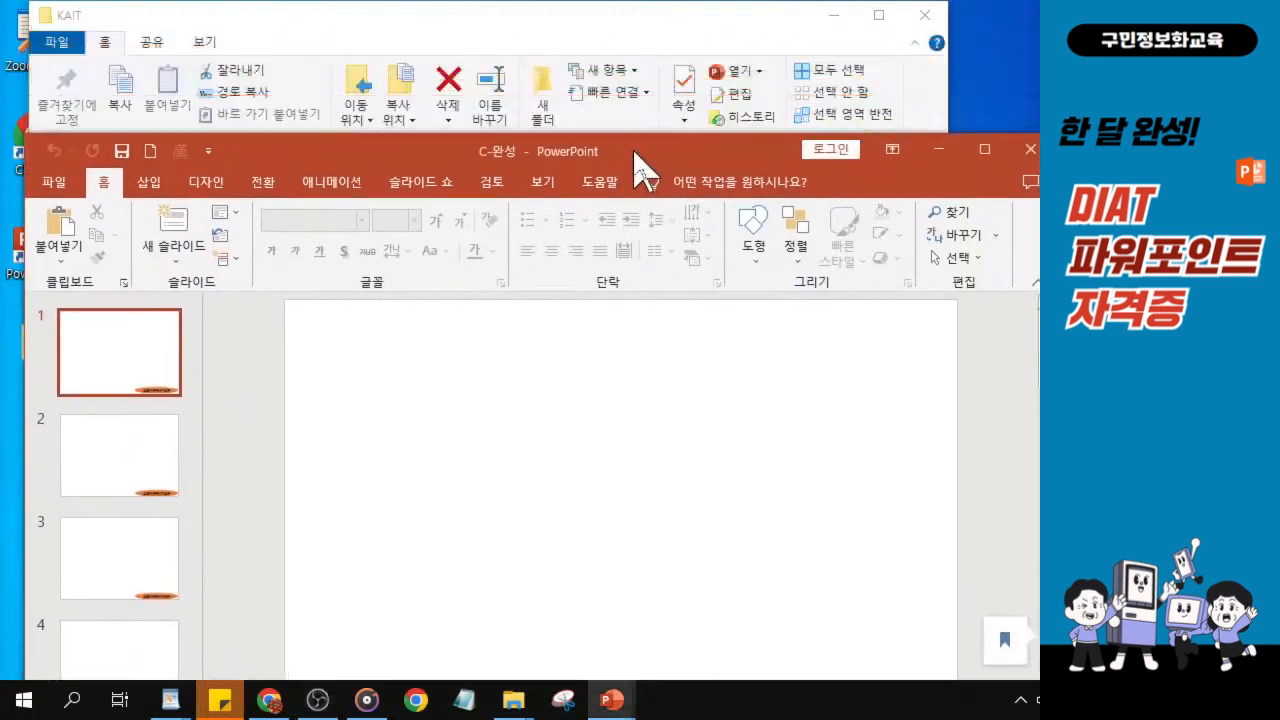
click(926, 18)
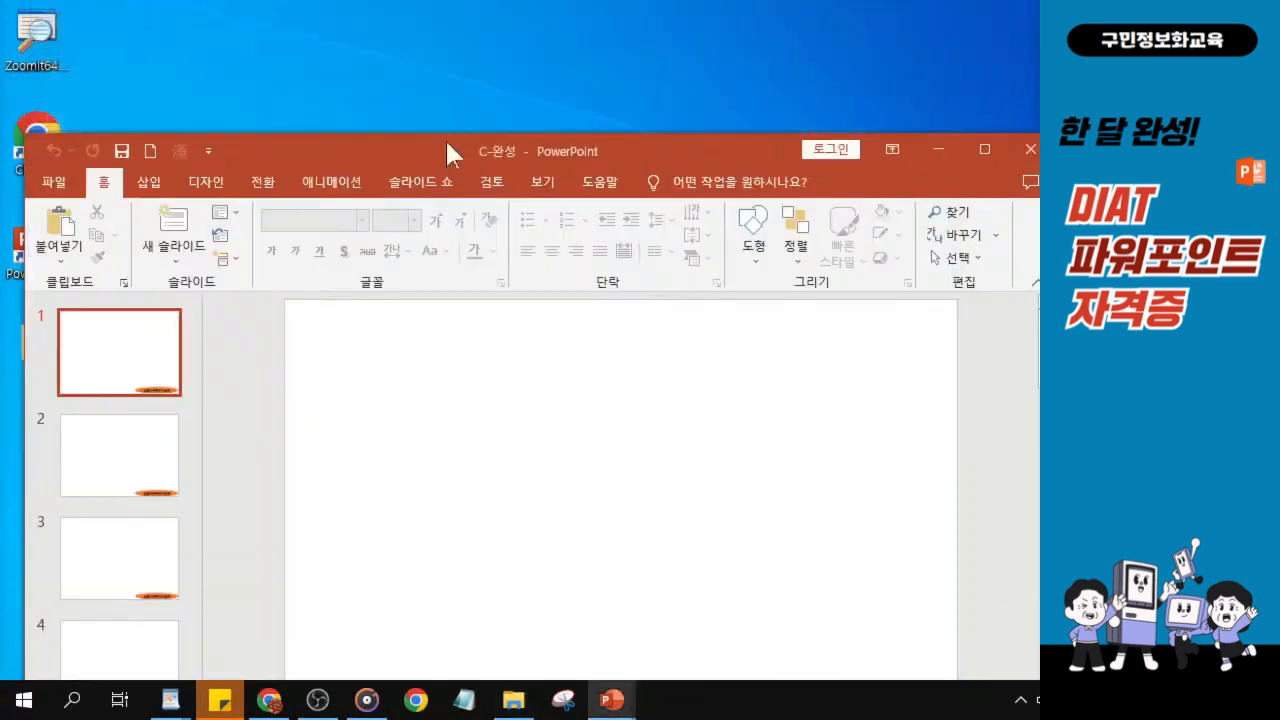
double_click(443, 148)
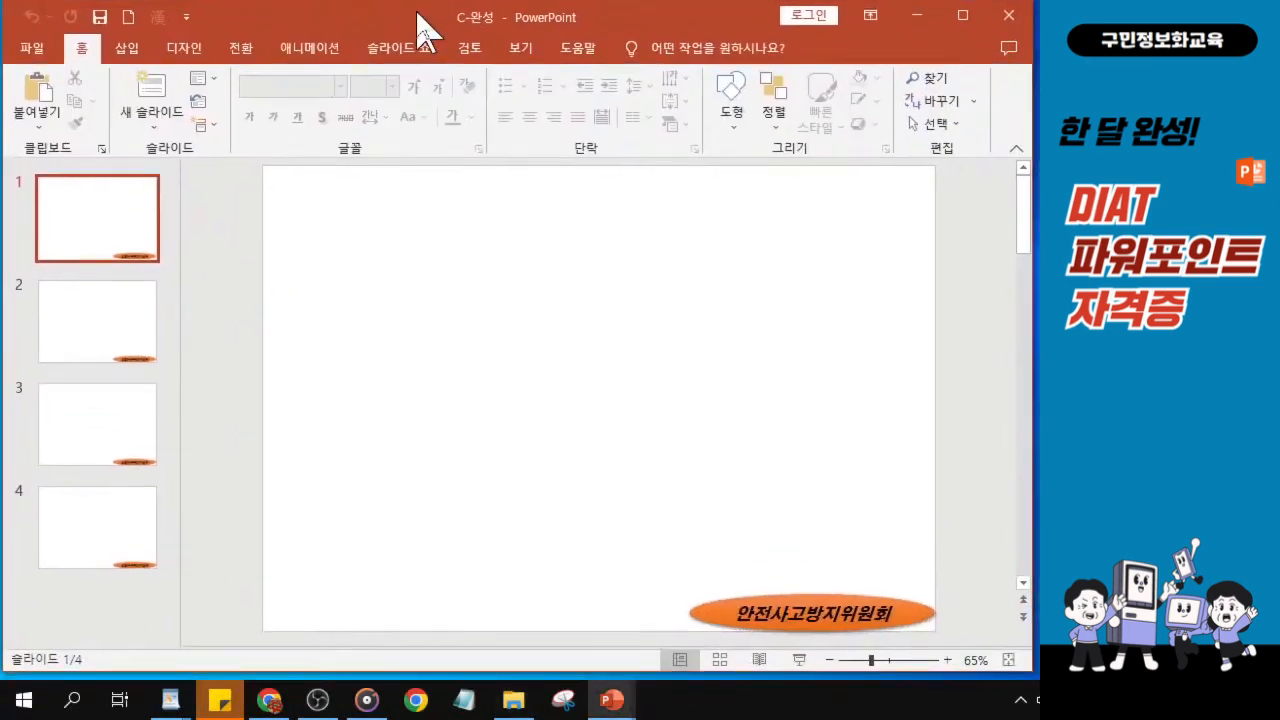
drag(178, 449, 107, 437)
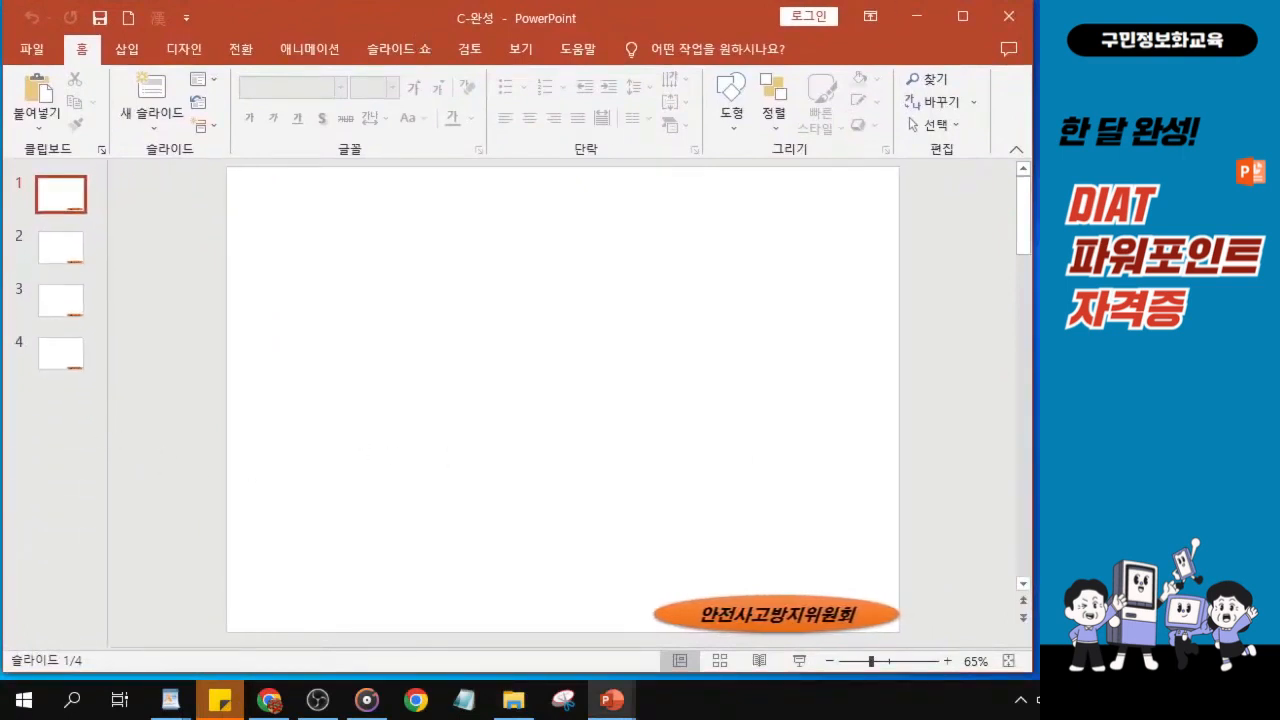
Step: Close the A_슬라이드1 and B_슬라이드1 presentations and shift the C_슬라이드1 window fully into view
key(alt+Tab)
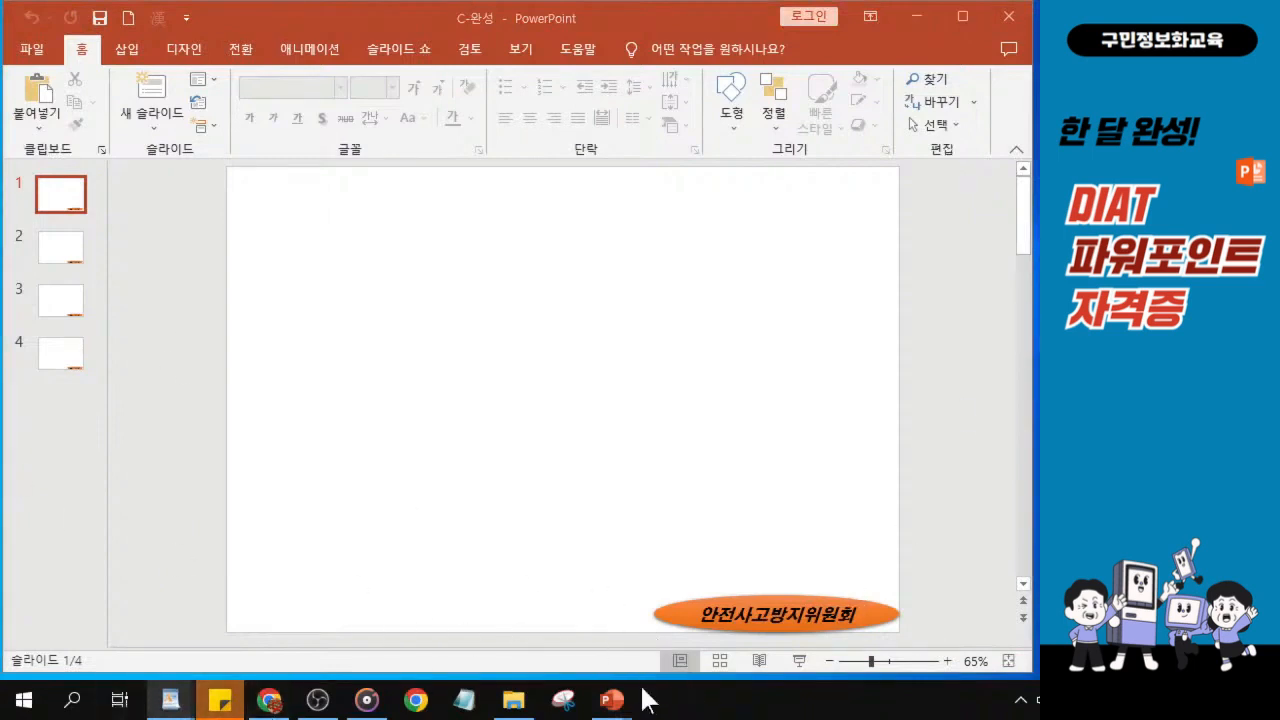
mouse_move(622, 714)
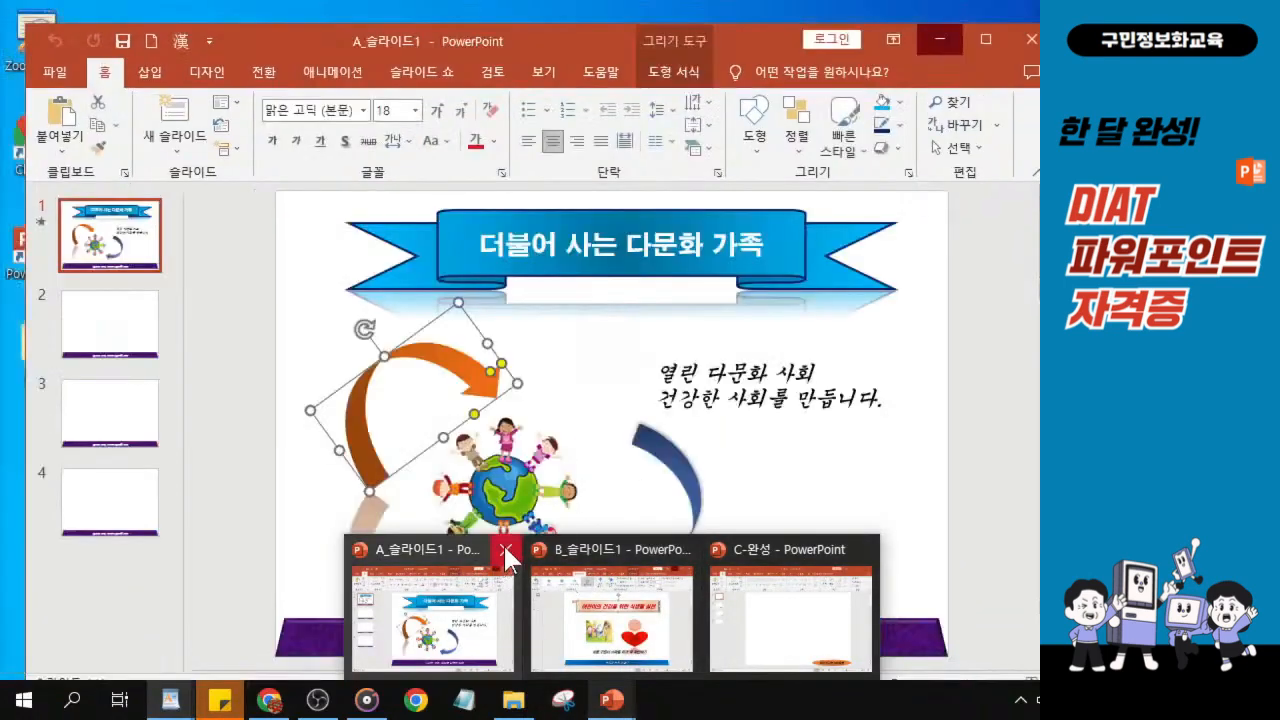
click(504, 549)
click(594, 549)
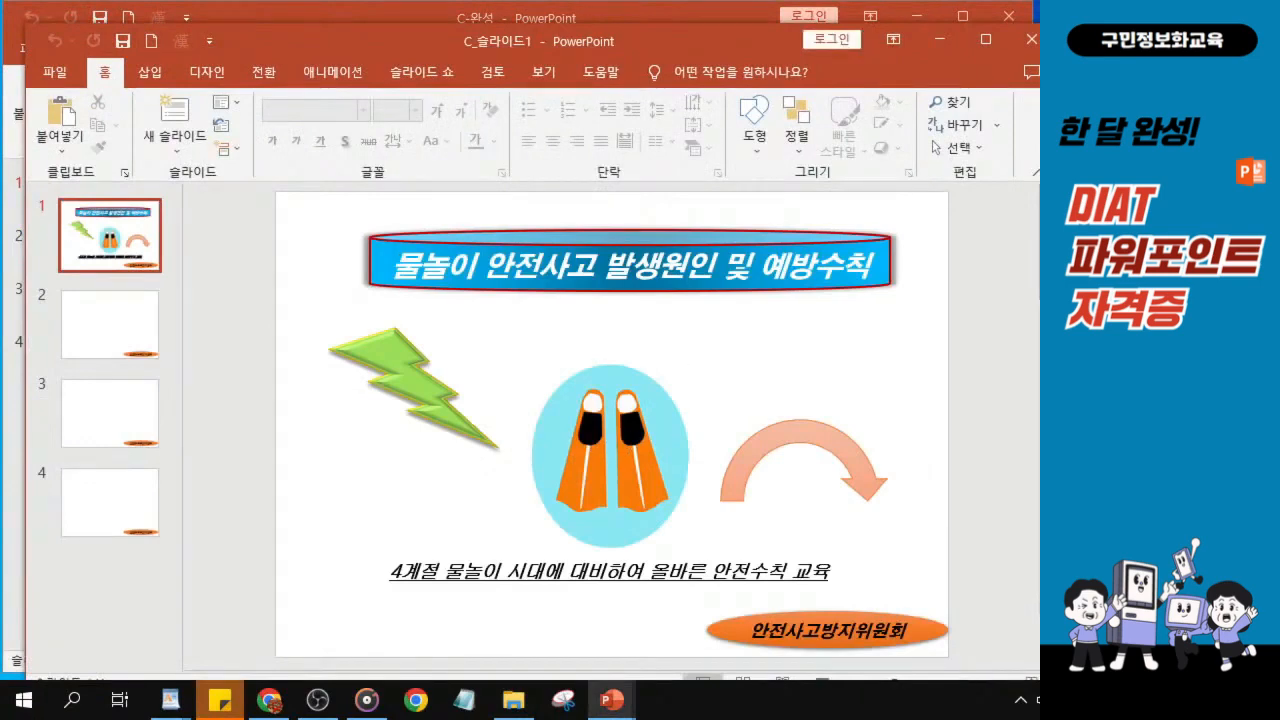
drag(415, 40, 387, 38)
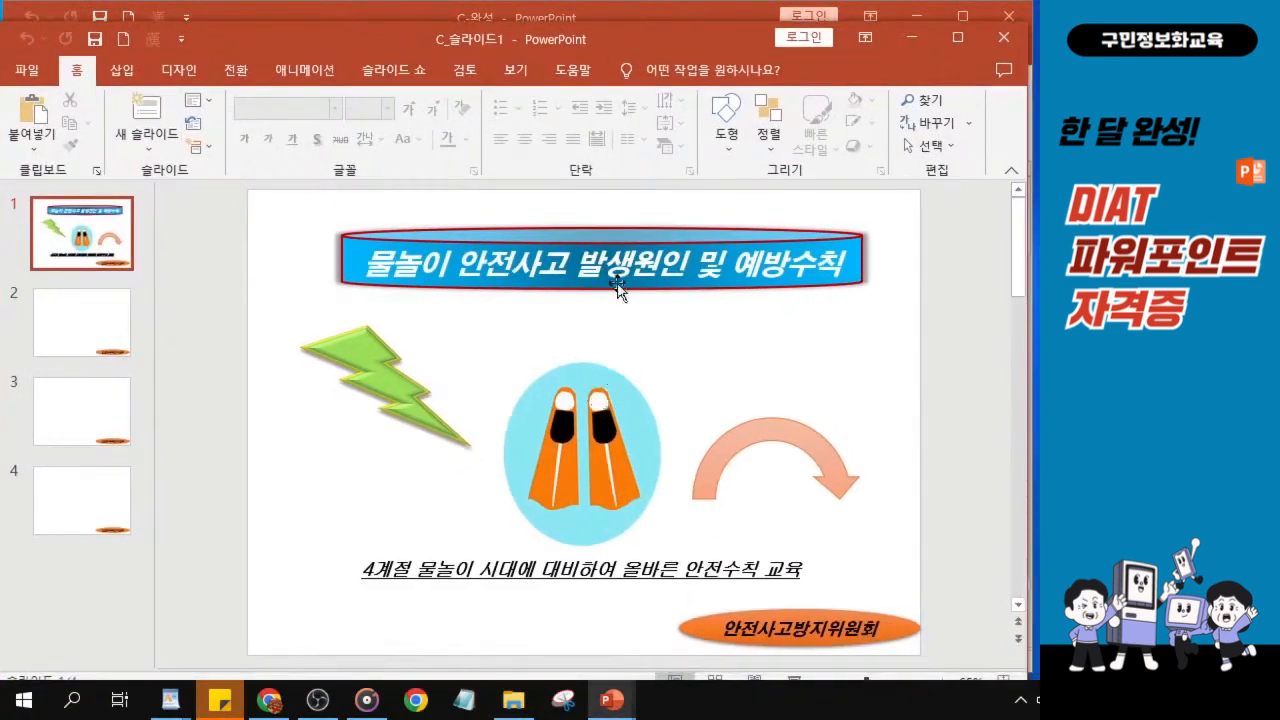
Step: Examine the title shape, lightning bolt, flippers picture, curved arrow and caption on slide 1 of the finished sample C_슬라이드1
key(ctrl)
key(ctrl)
key(ctrl)
key(ctrl)
key(ctrl)
key(ctrl)
key(ctrl)
key(ctrl)
key(ctrl)
key(ctrl)
key(ctrl)
key(ctrl)
Step: Apply the 날아오기 (Fly In) animation to the flippers picture in C_슬라이드1 and minimize that presentation
click(311, 78)
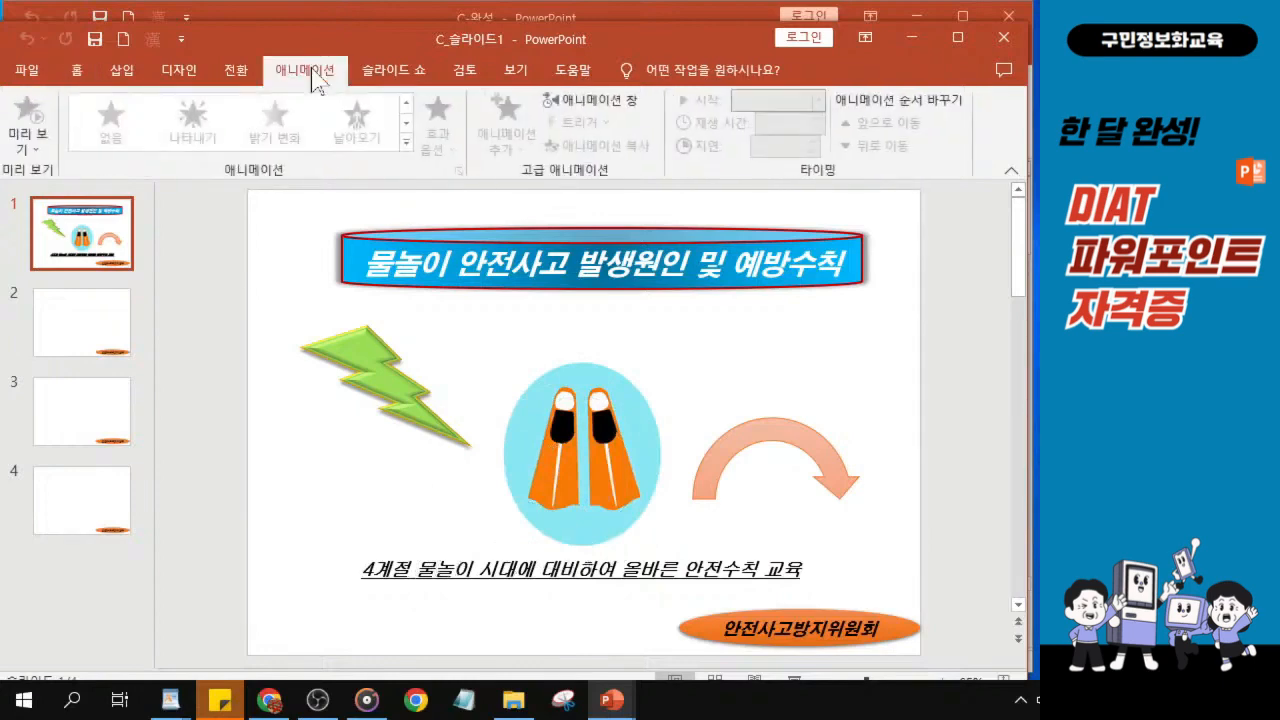
key(ctrl)
click(556, 462)
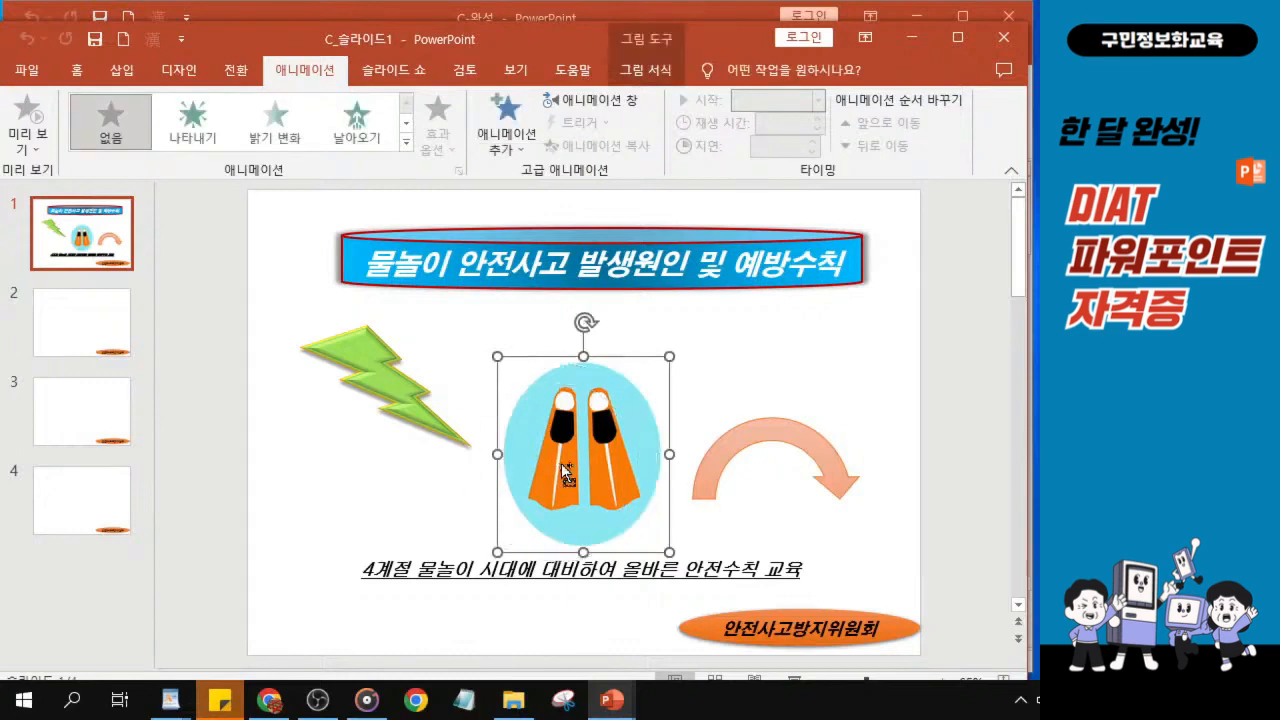
click(357, 122)
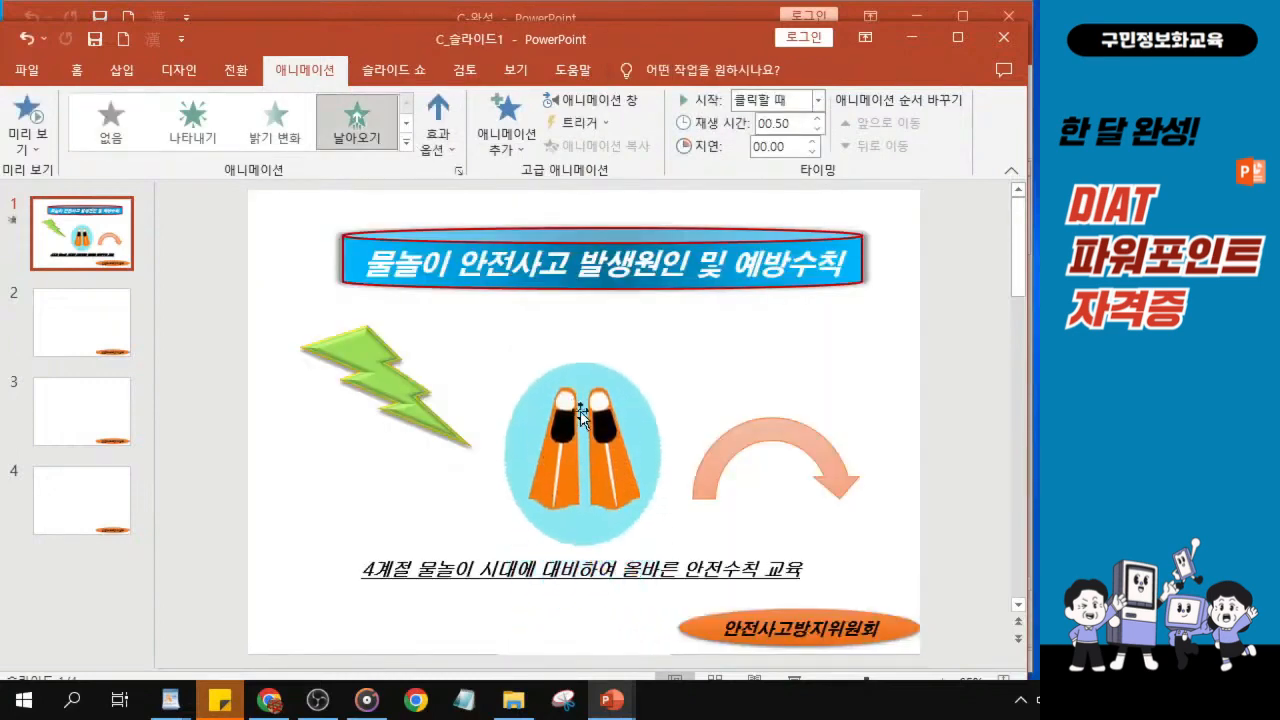
click(911, 37)
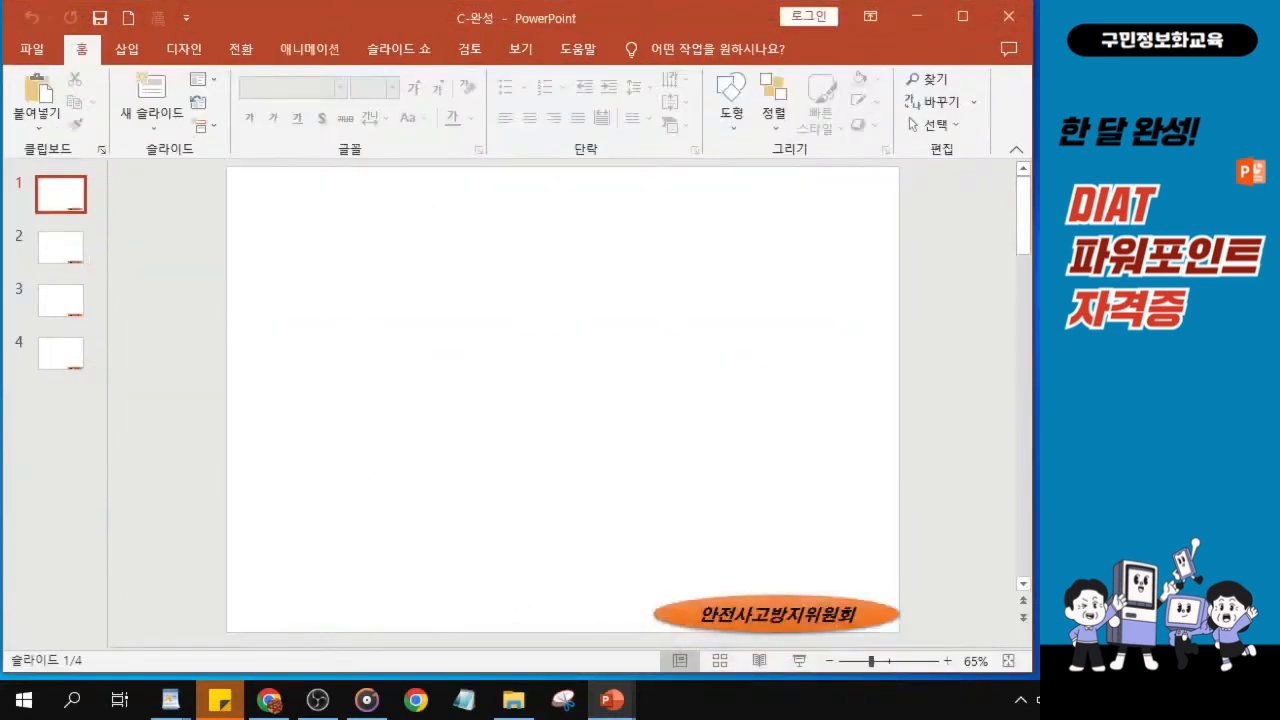
Step: Draw a wide, flat cylinder from the basic shapes across the upper part of slide 1 in C-완성 for the title
key(alt+Tab)
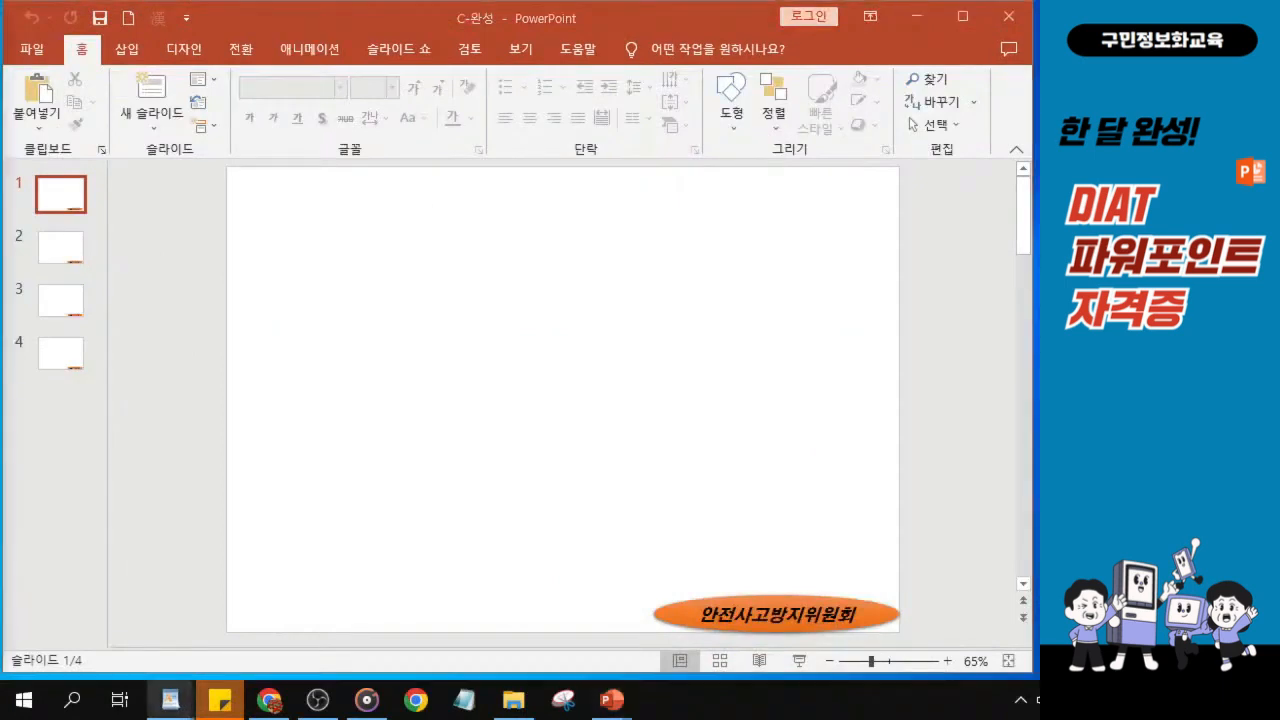
click(732, 120)
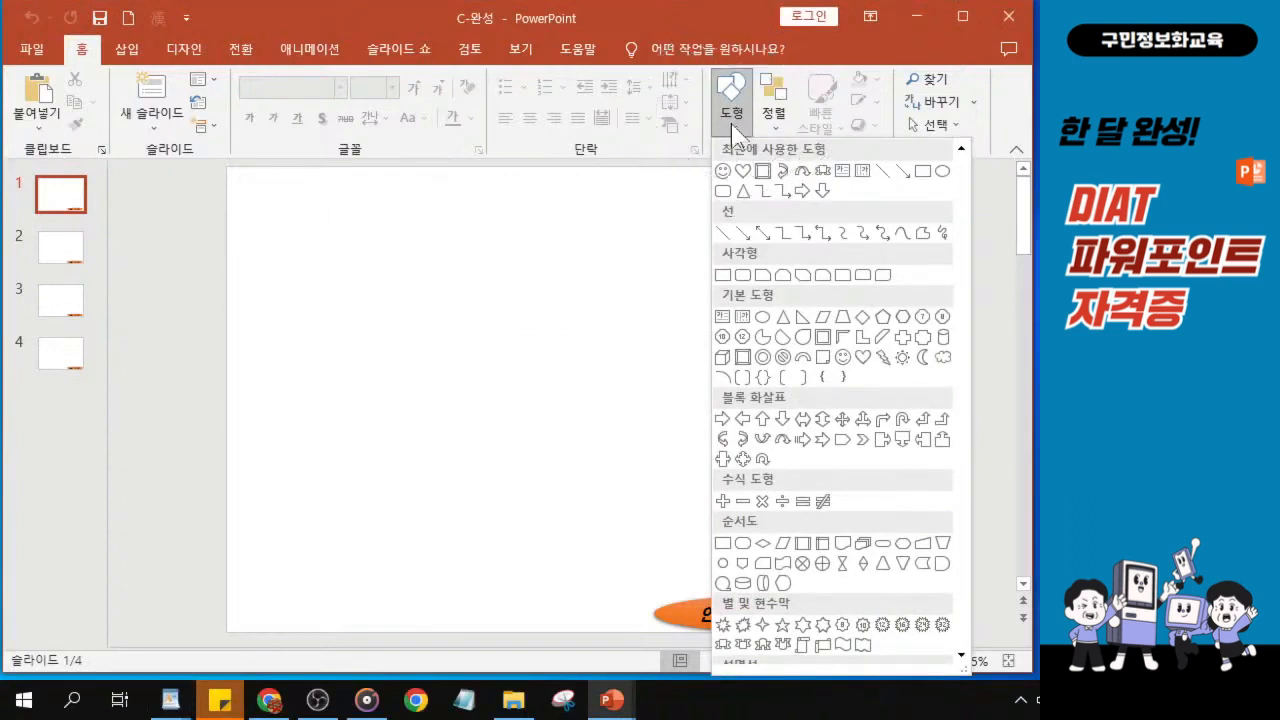
click(745, 306)
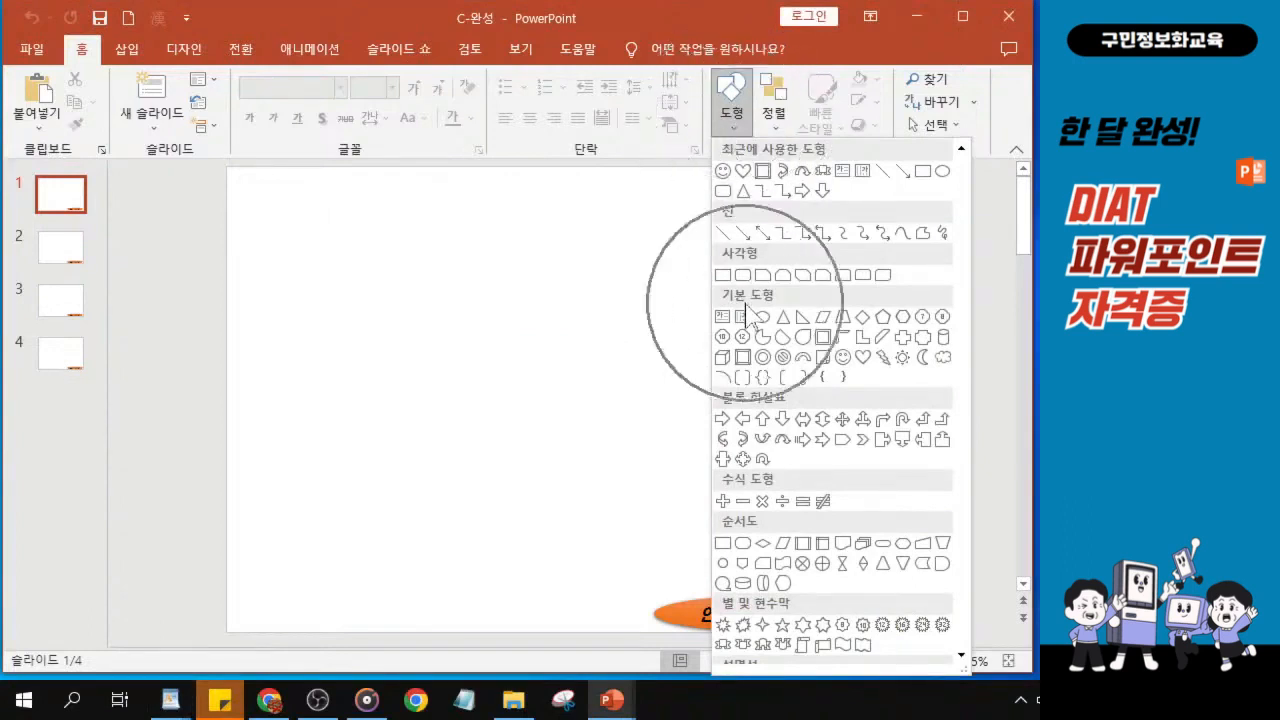
click(943, 340)
click(942, 341)
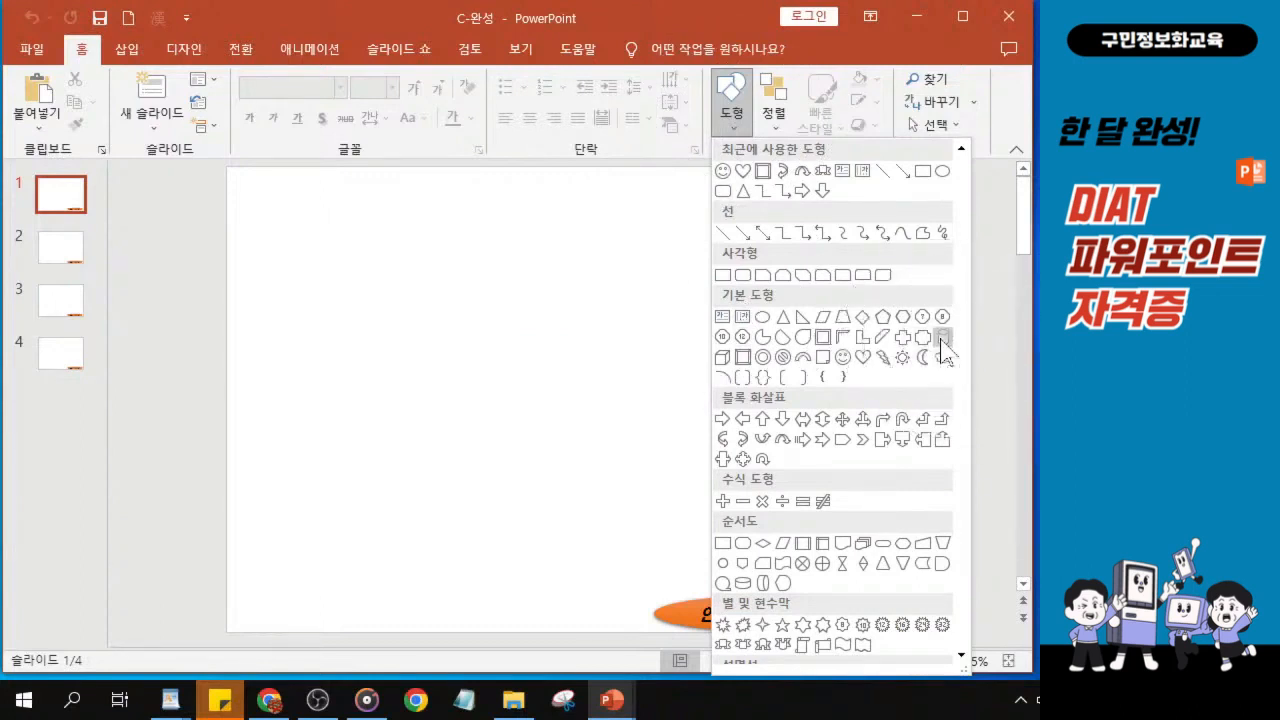
click(943, 341)
click(943, 341)
click(943, 341)
click(943, 341)
click(943, 341)
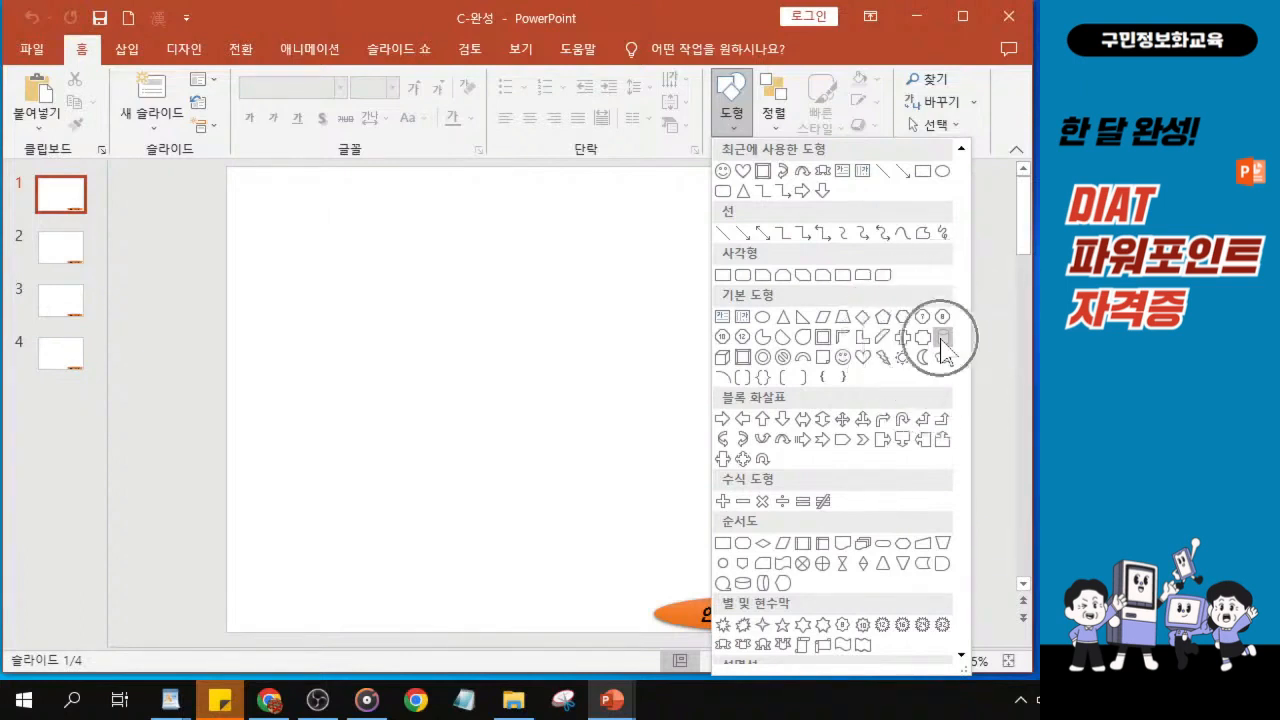
key(ctrl)
key(ctrl)
drag(274, 195, 861, 266)
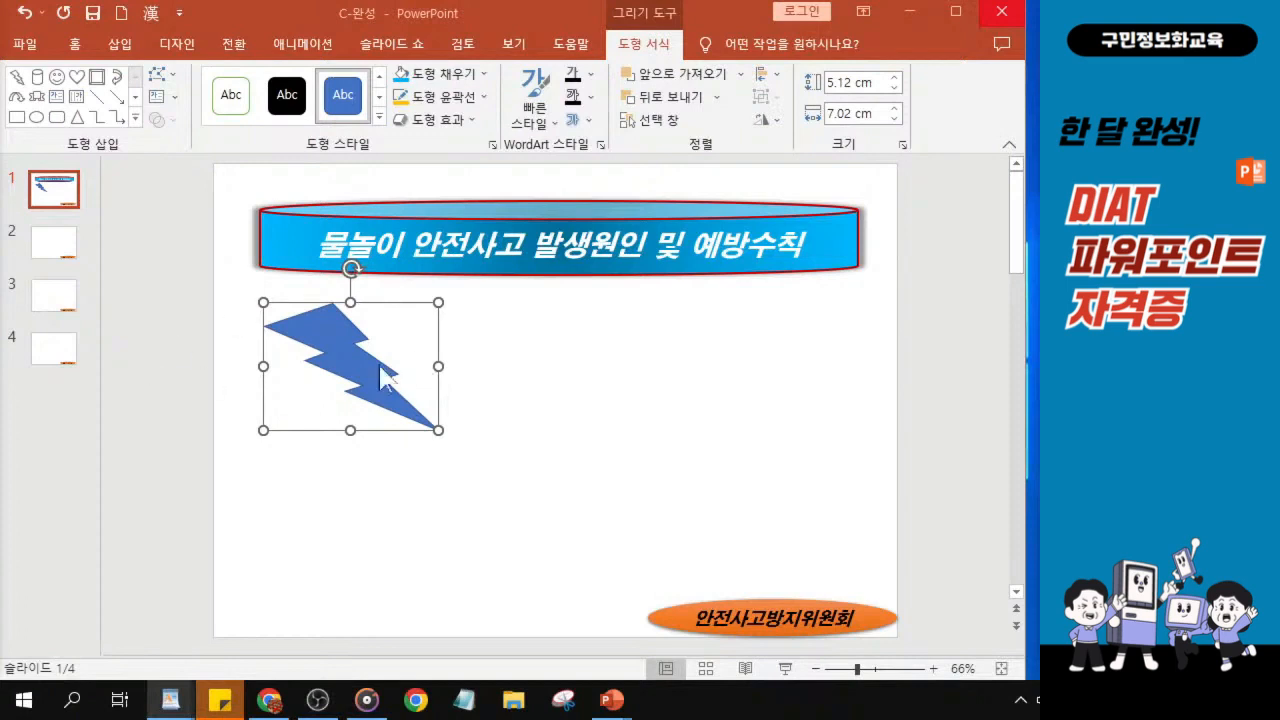
Step: Fill the lightning bolt below the title with light green from the standard colours
ctrl+scroll(380, 390, up, 1)
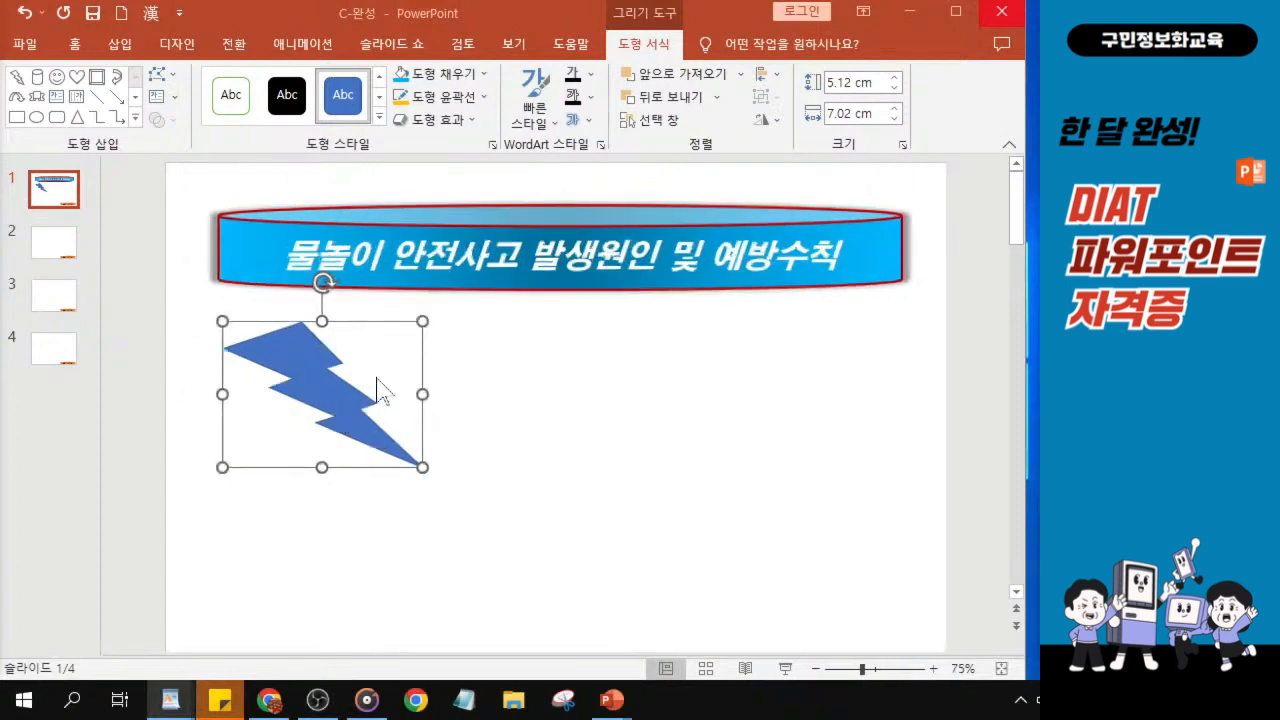
click(449, 75)
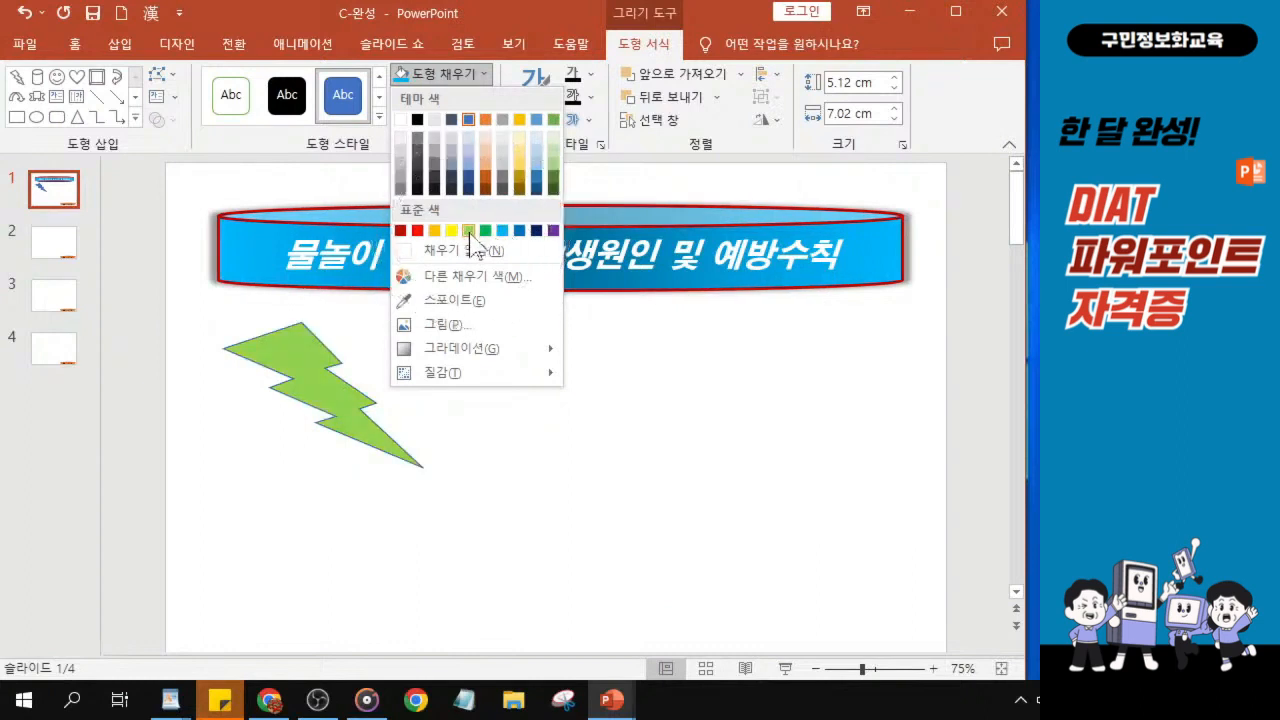
click(468, 234)
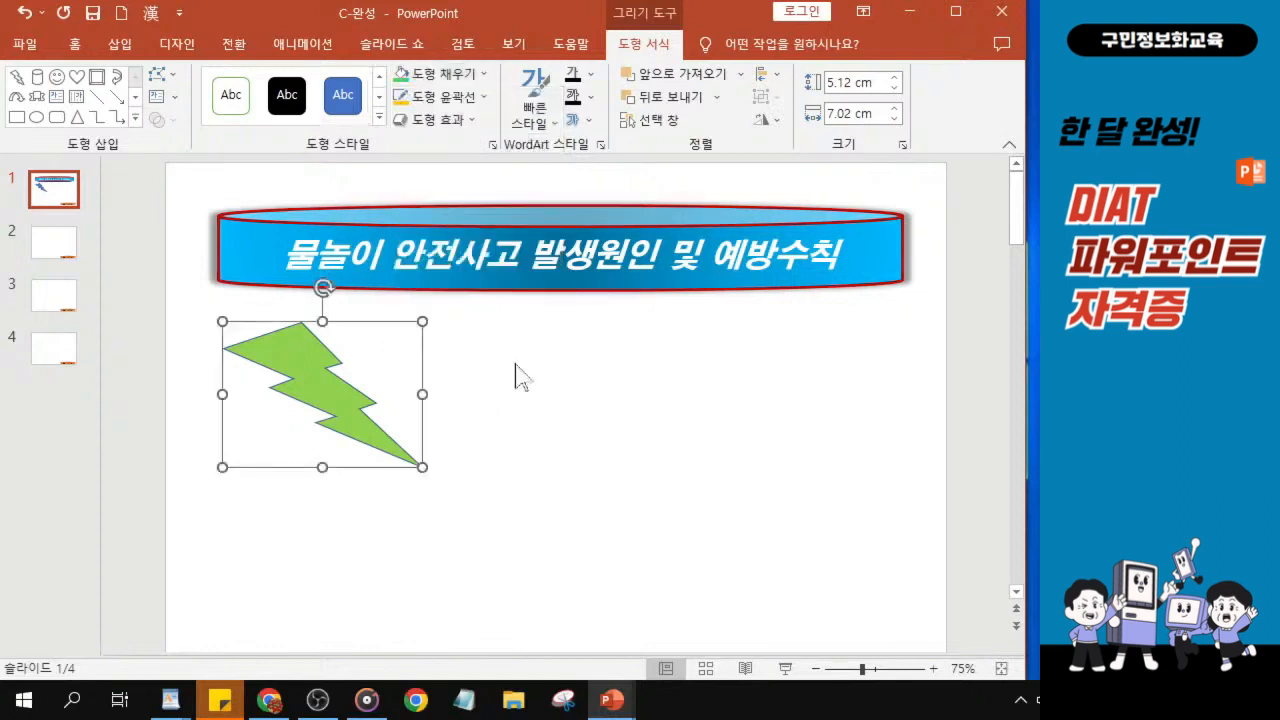
click(483, 74)
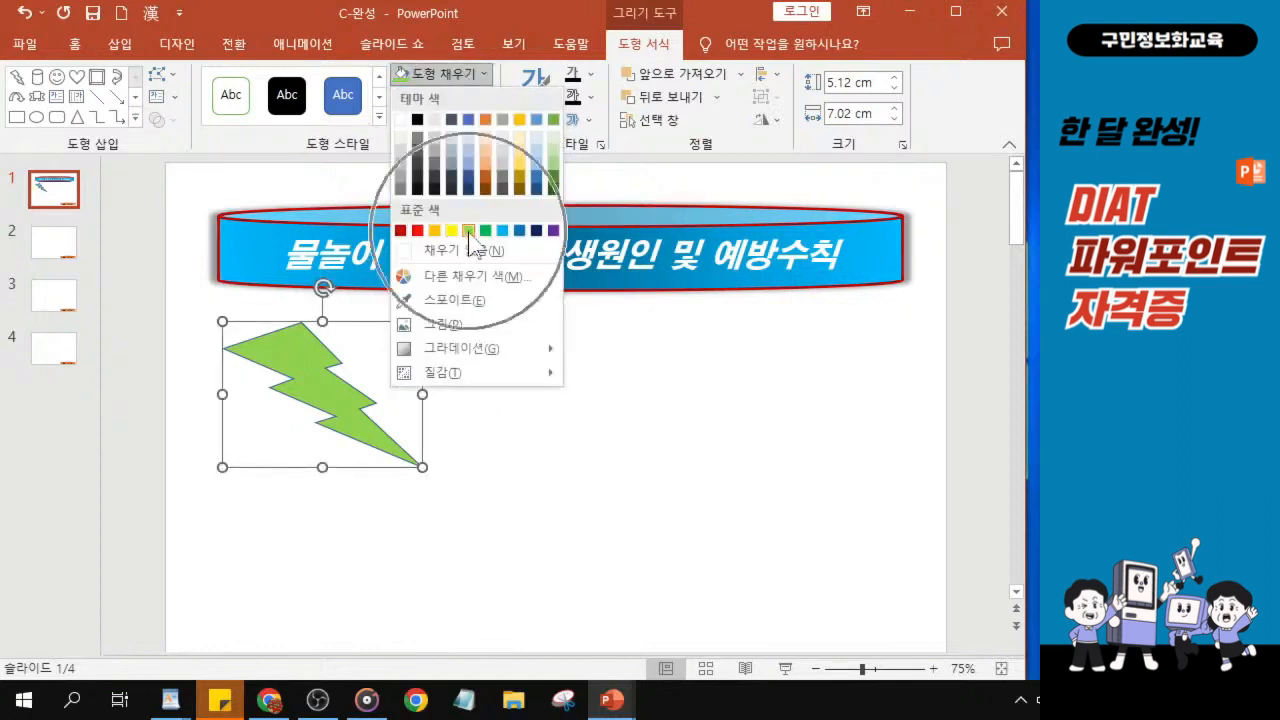
click(469, 231)
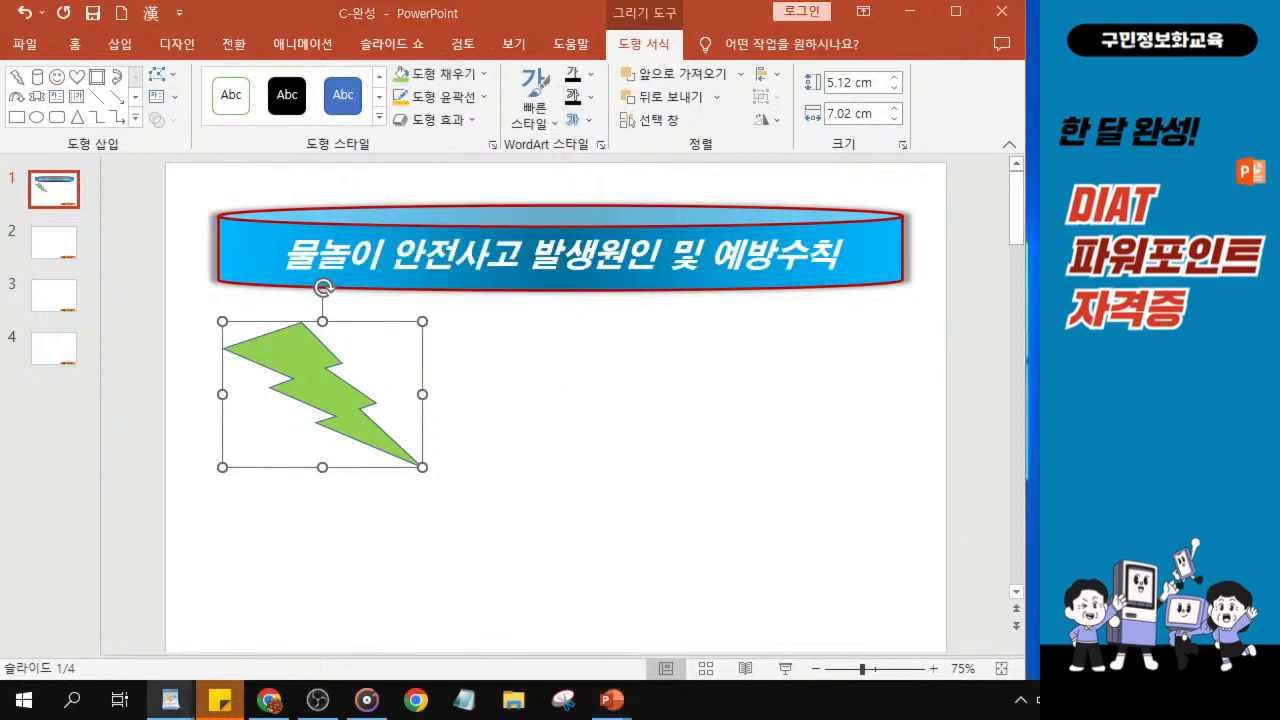
Step: Give the lightning bolt a solid orange outline from the standard colours with a width of 1.5 pt
click(454, 100)
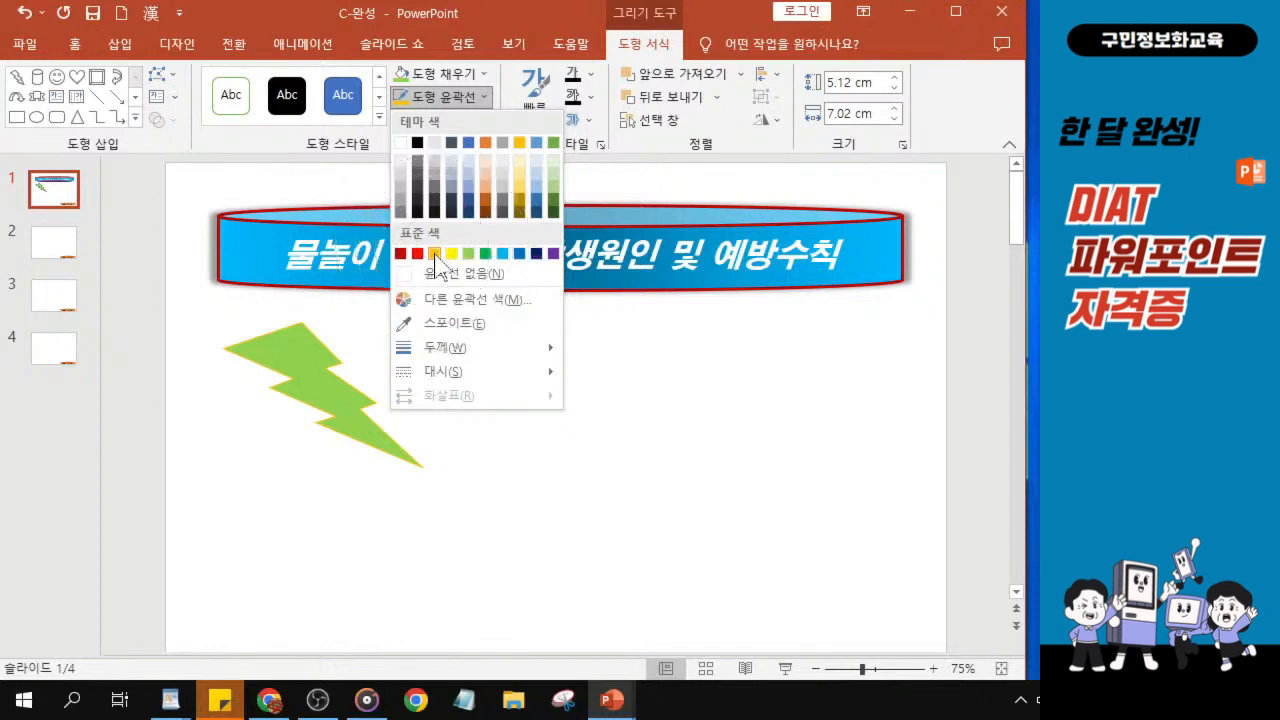
click(435, 255)
click(448, 97)
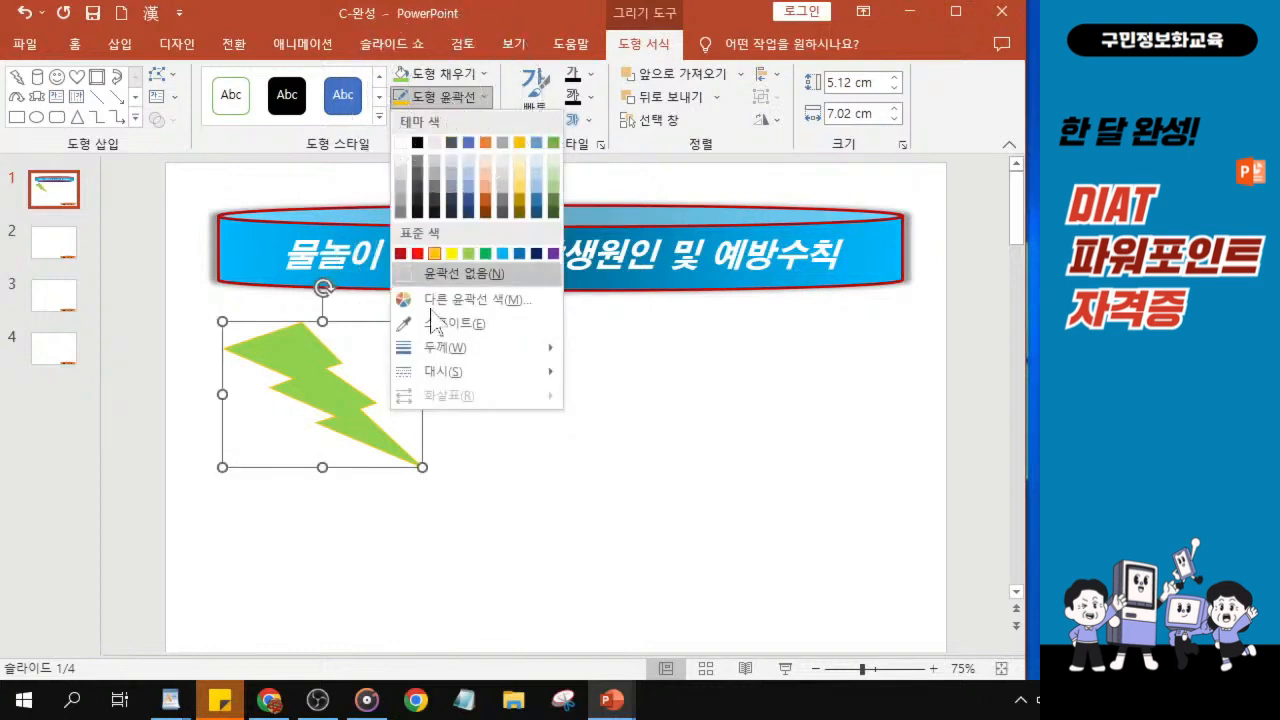
mouse_move(432, 356)
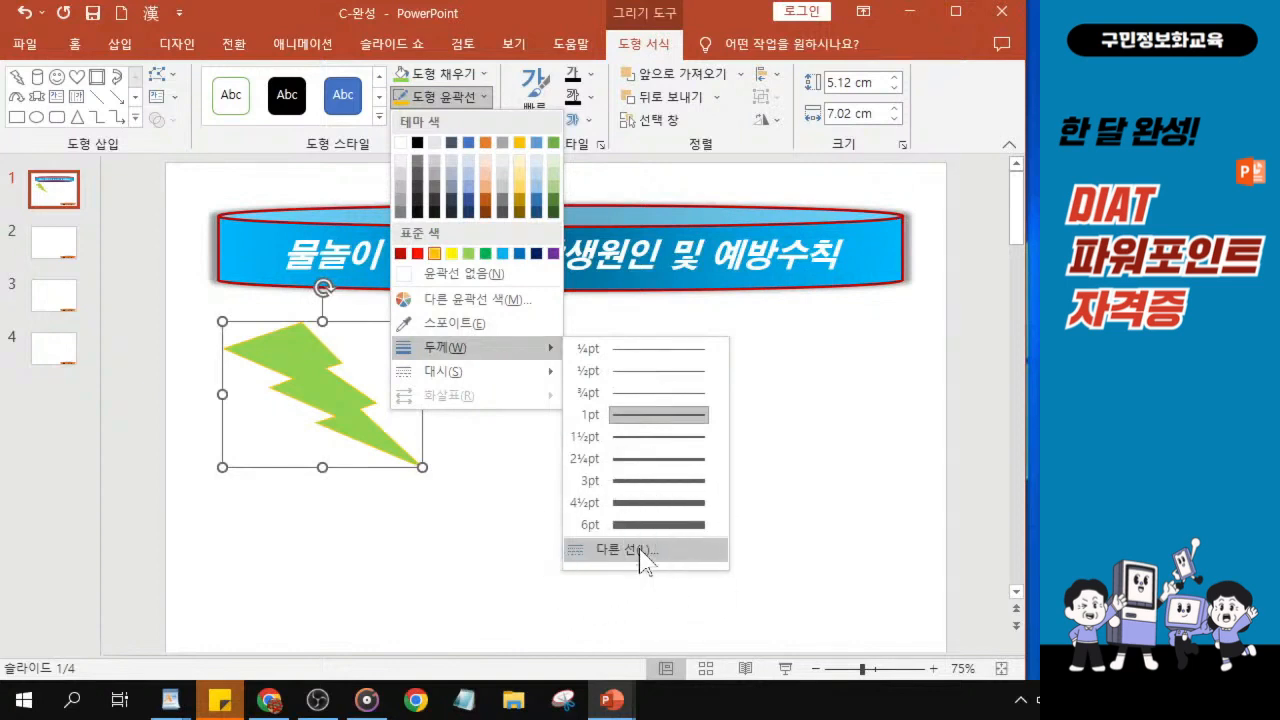
click(640, 550)
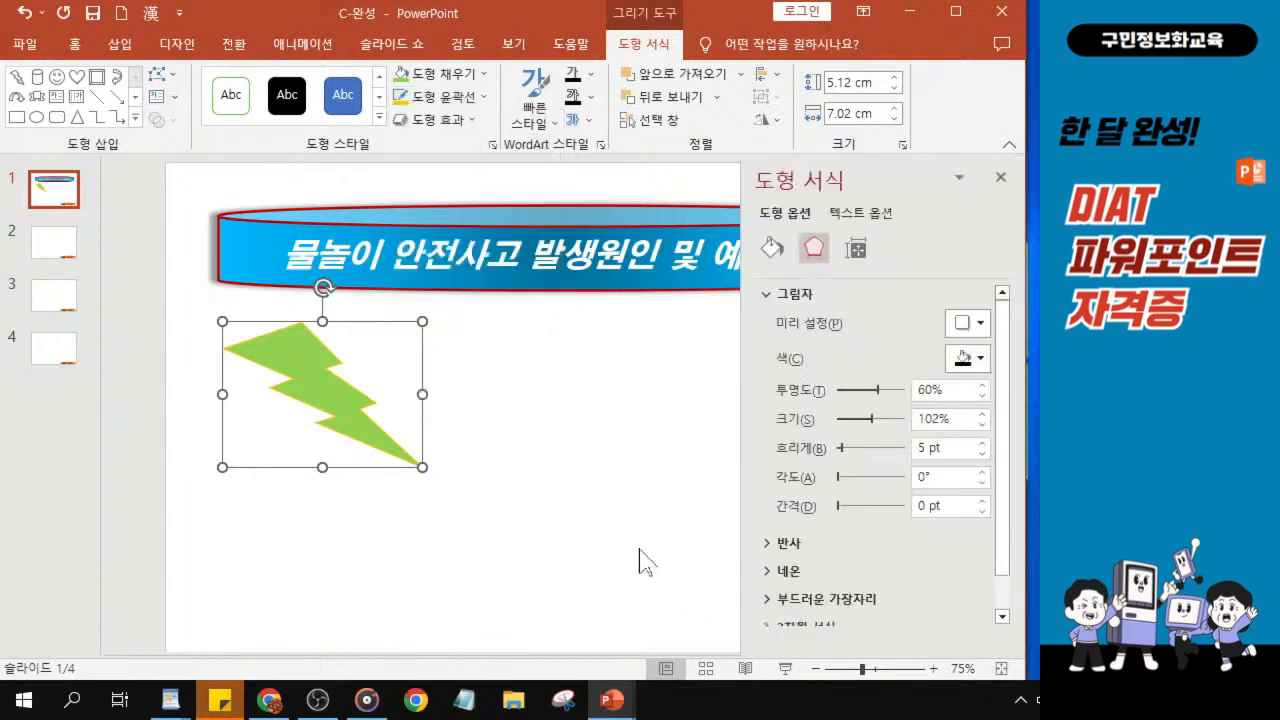
click(929, 496)
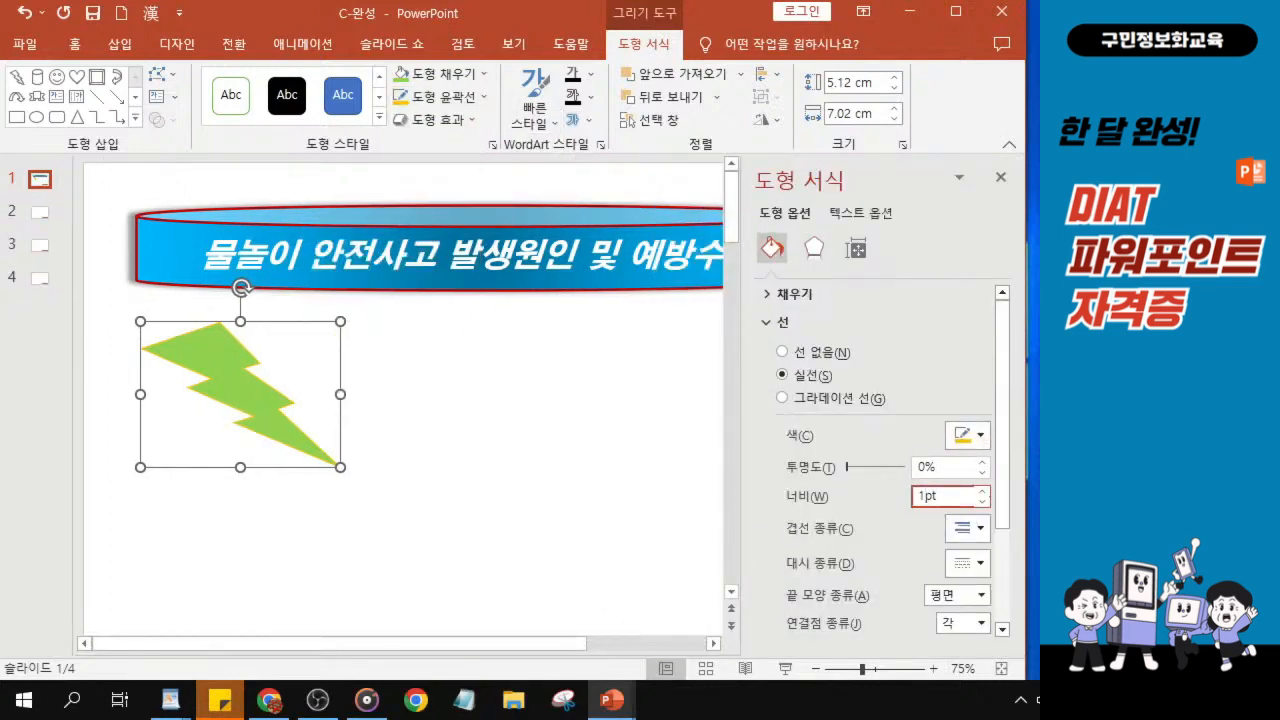
text(.5)
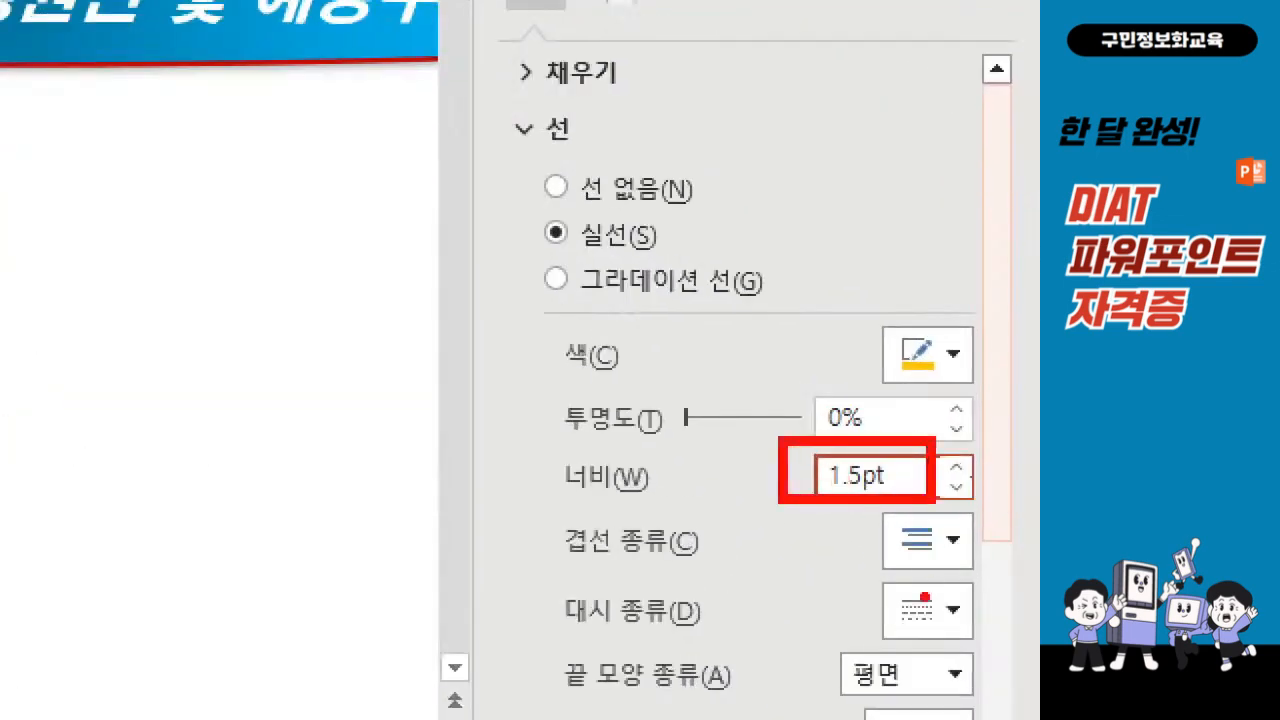
drag(706, 459, 758, 412)
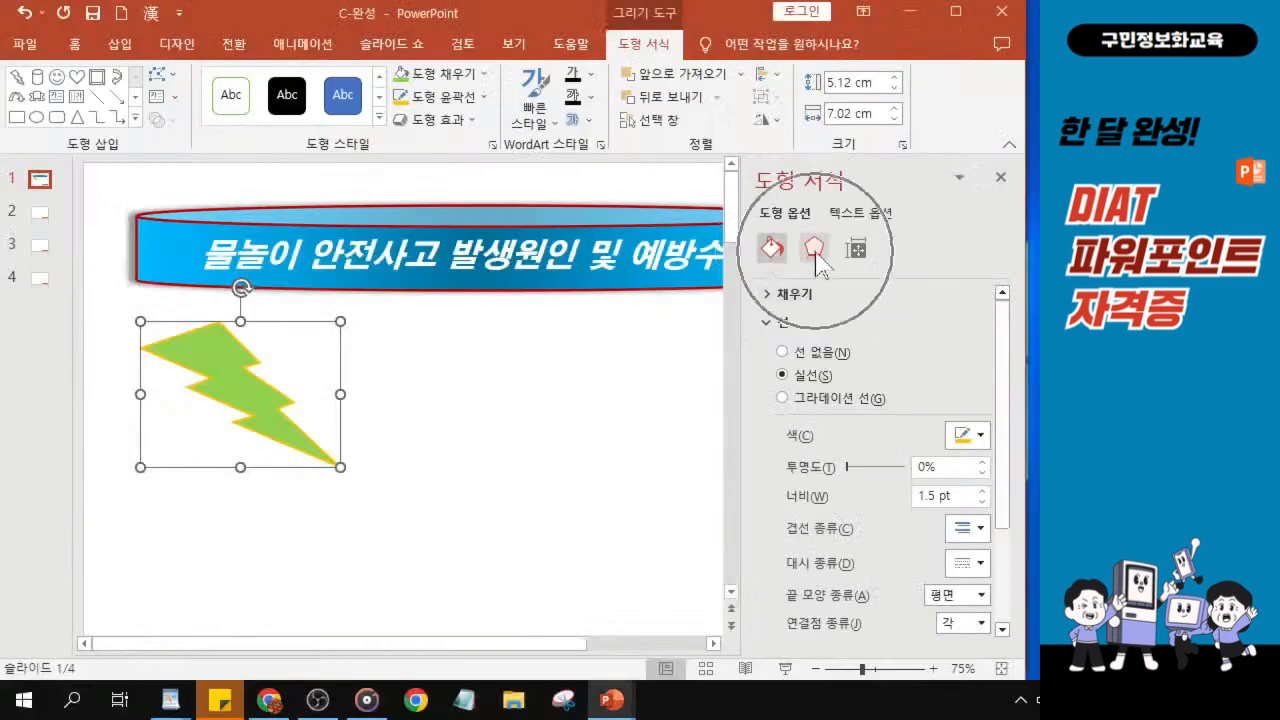
Step: Apply the outer shadow preset that is offset straight downward to the lightning bolt
click(815, 252)
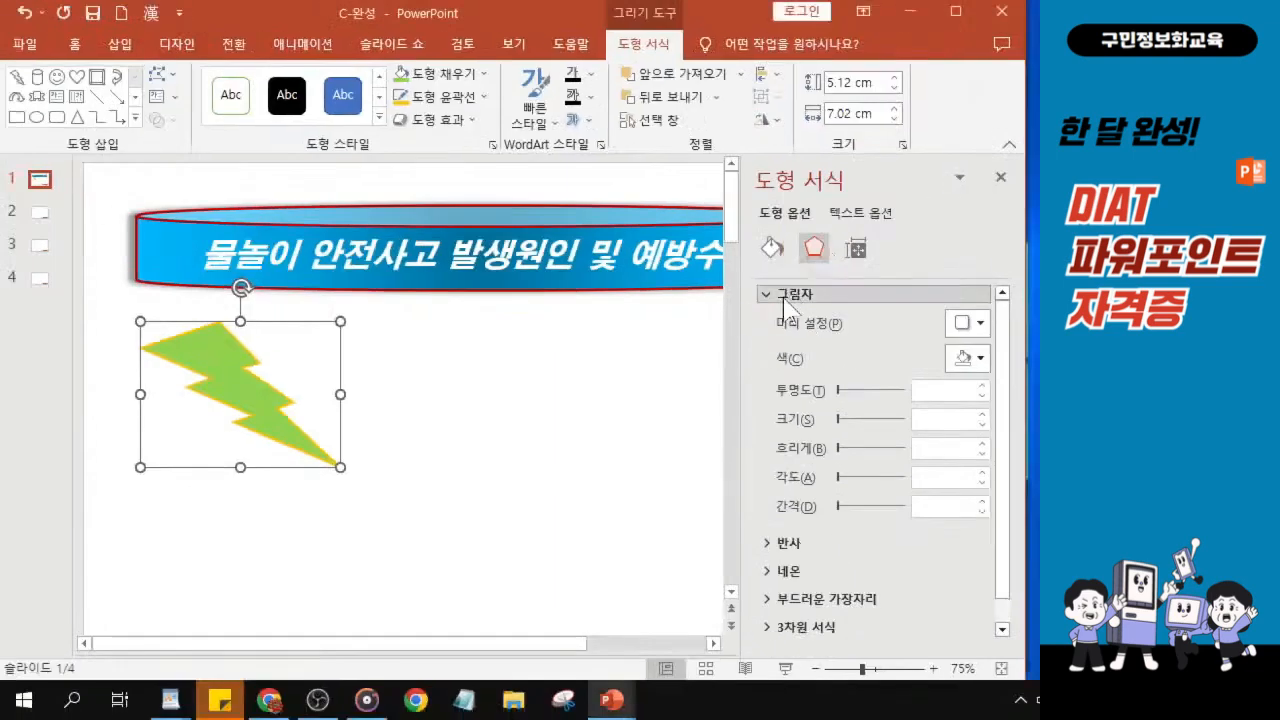
key(alt+Tab)
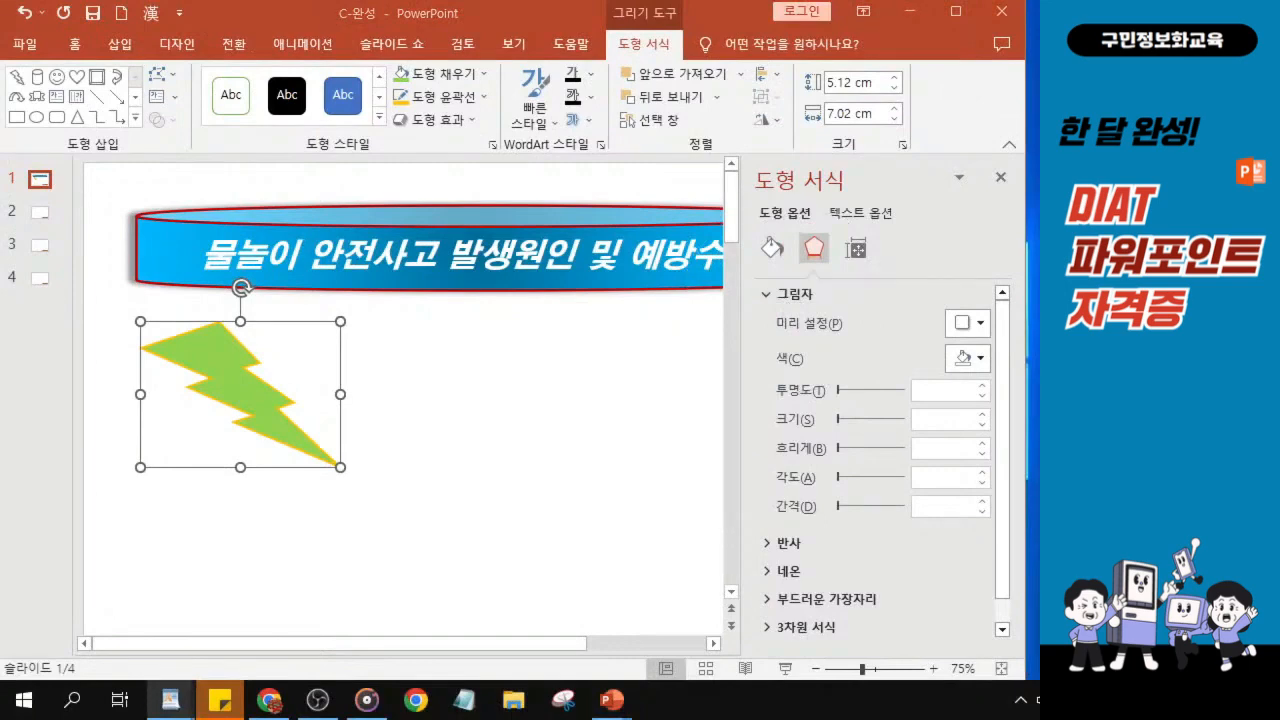
drag(551, 14, 386, 23)
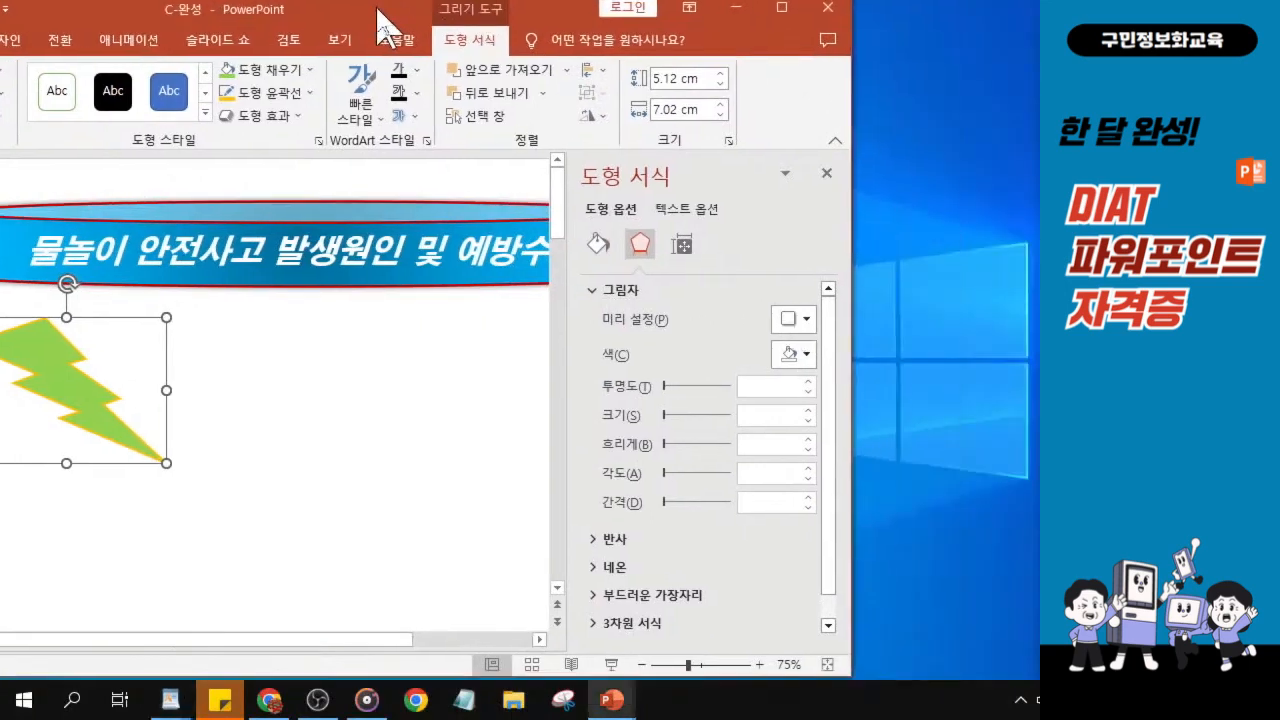
click(806, 320)
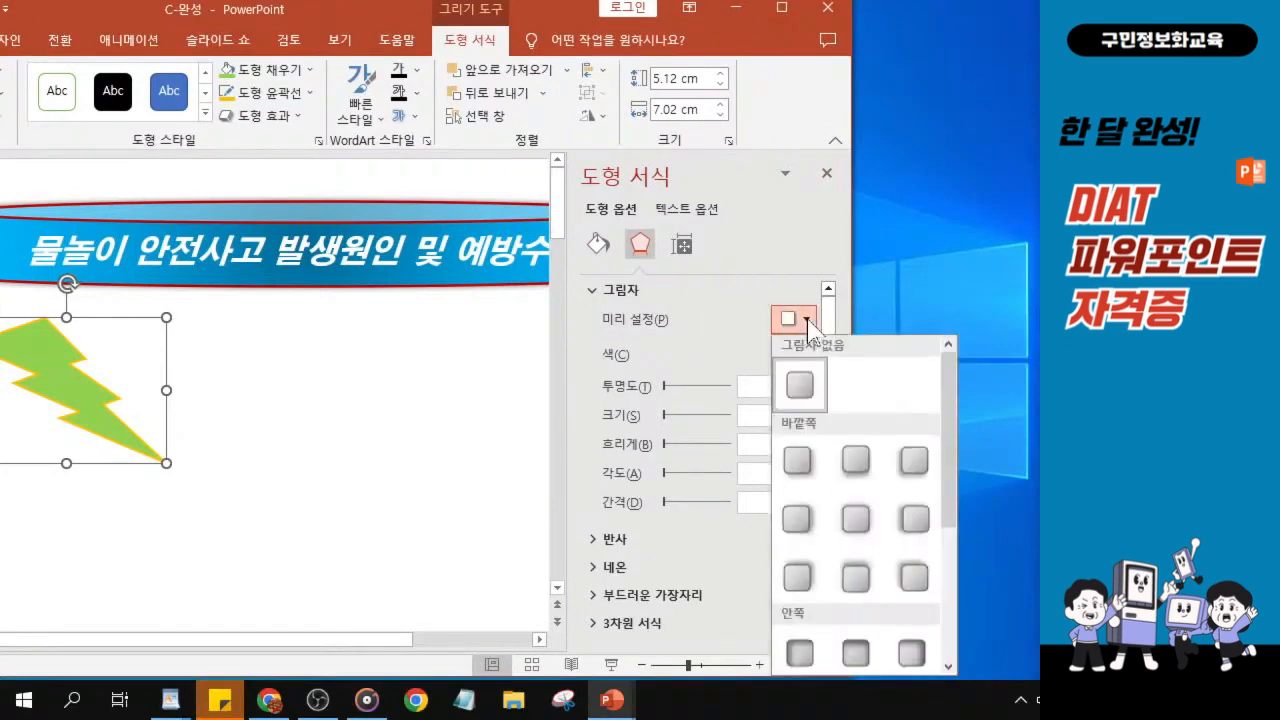
click(806, 320)
click(808, 322)
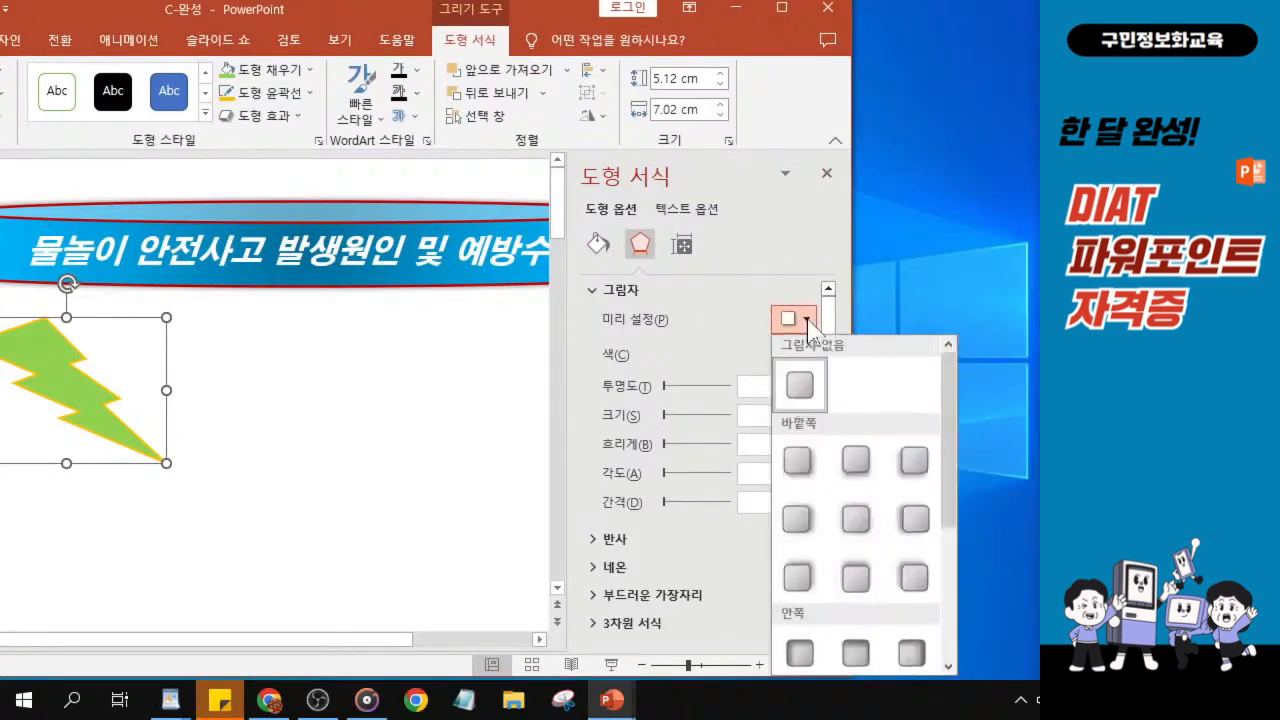
click(858, 462)
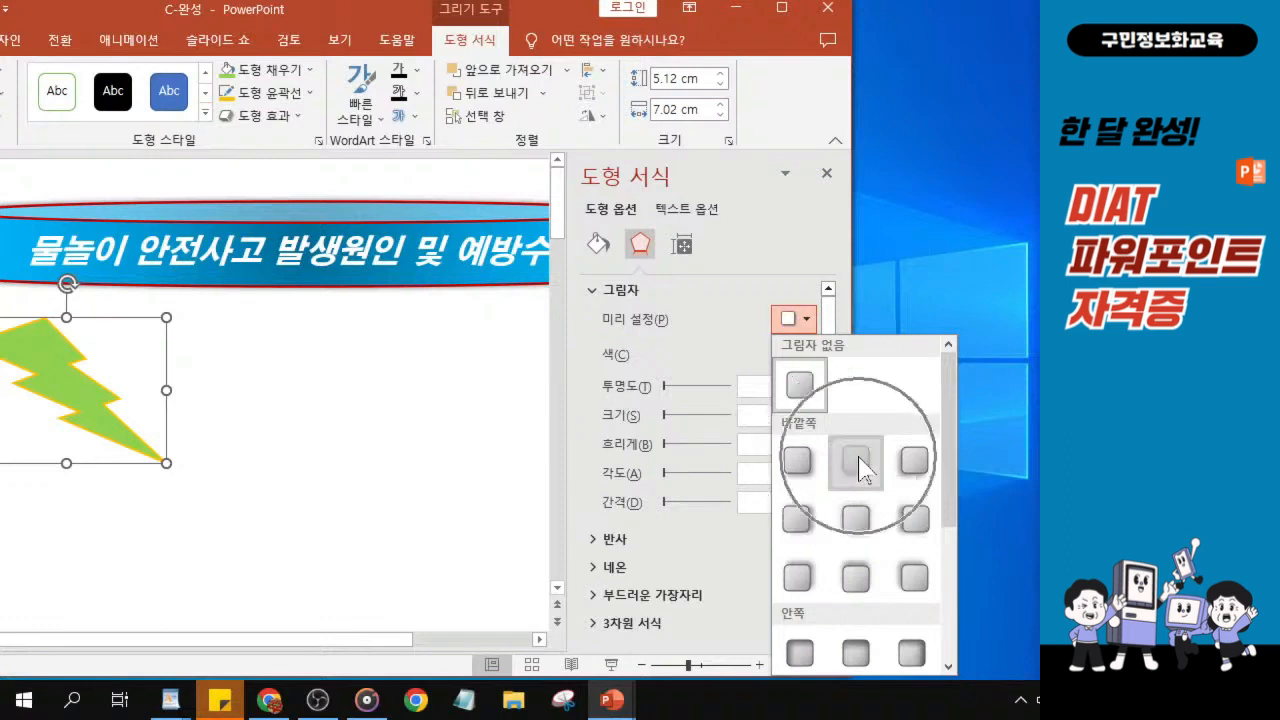
key(ctrl)
key(ctrl)
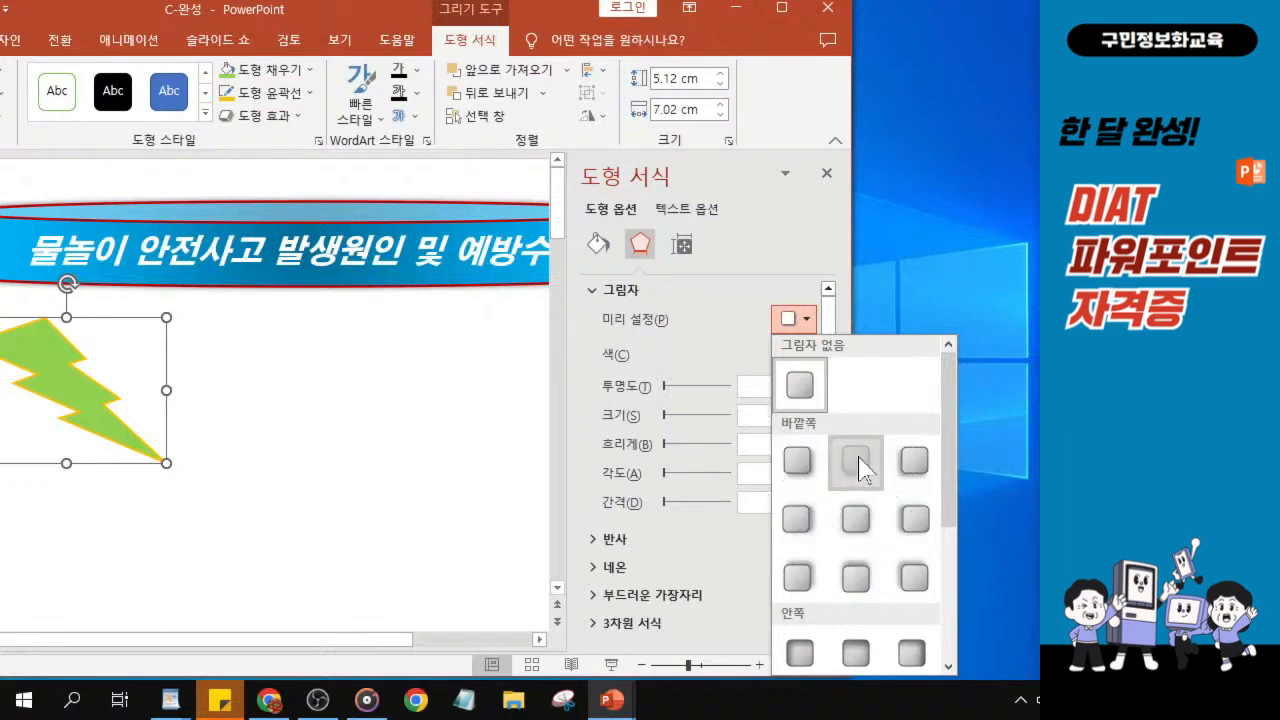
key(ctrl)
click(856, 462)
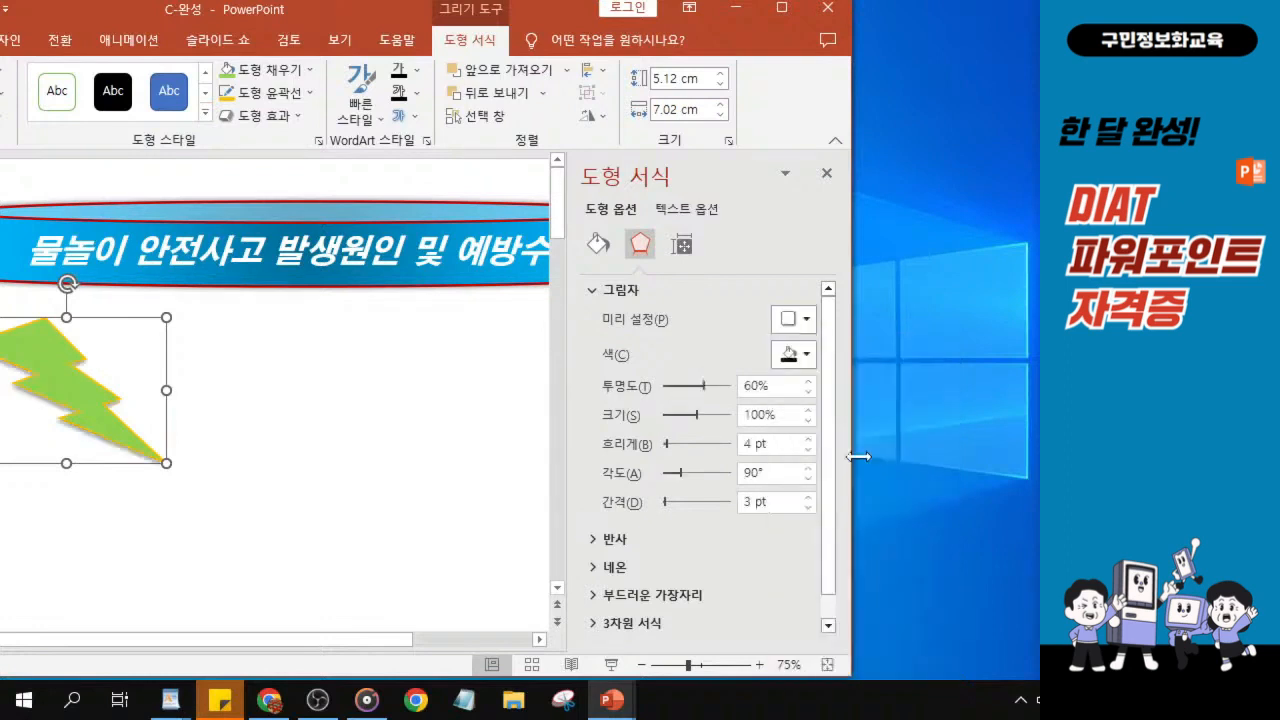
key(ctrl)
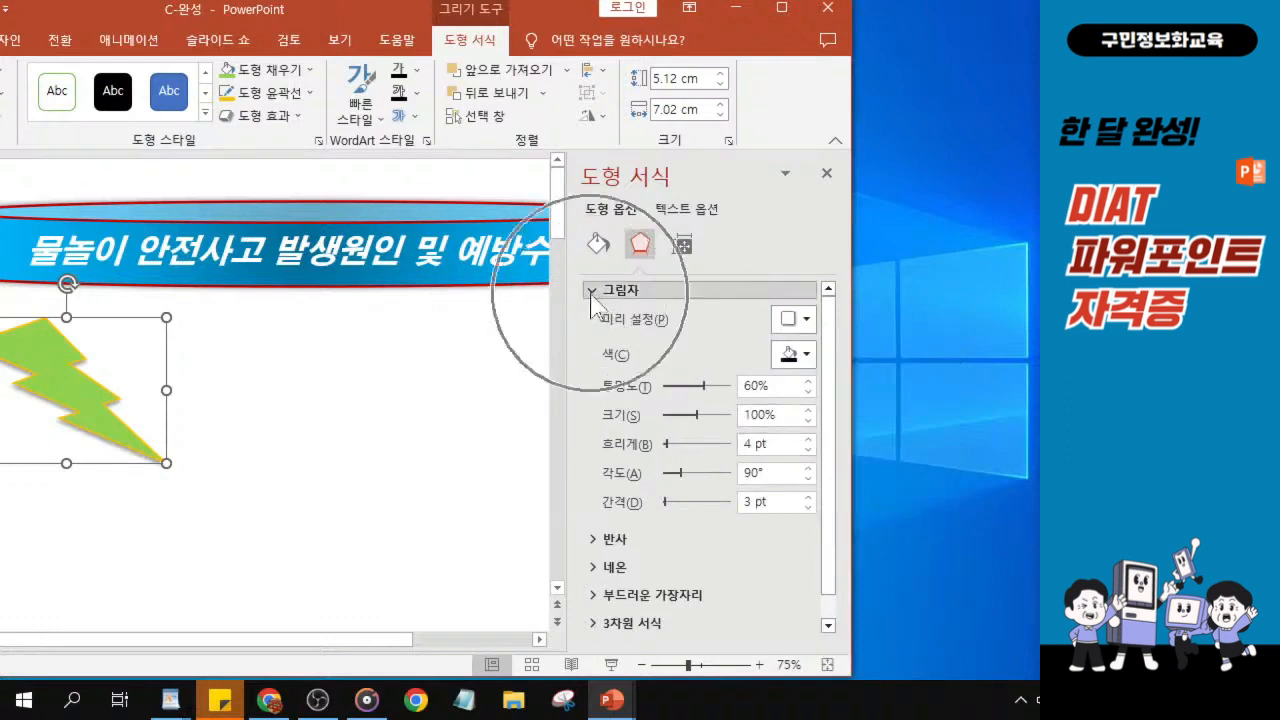
click(592, 292)
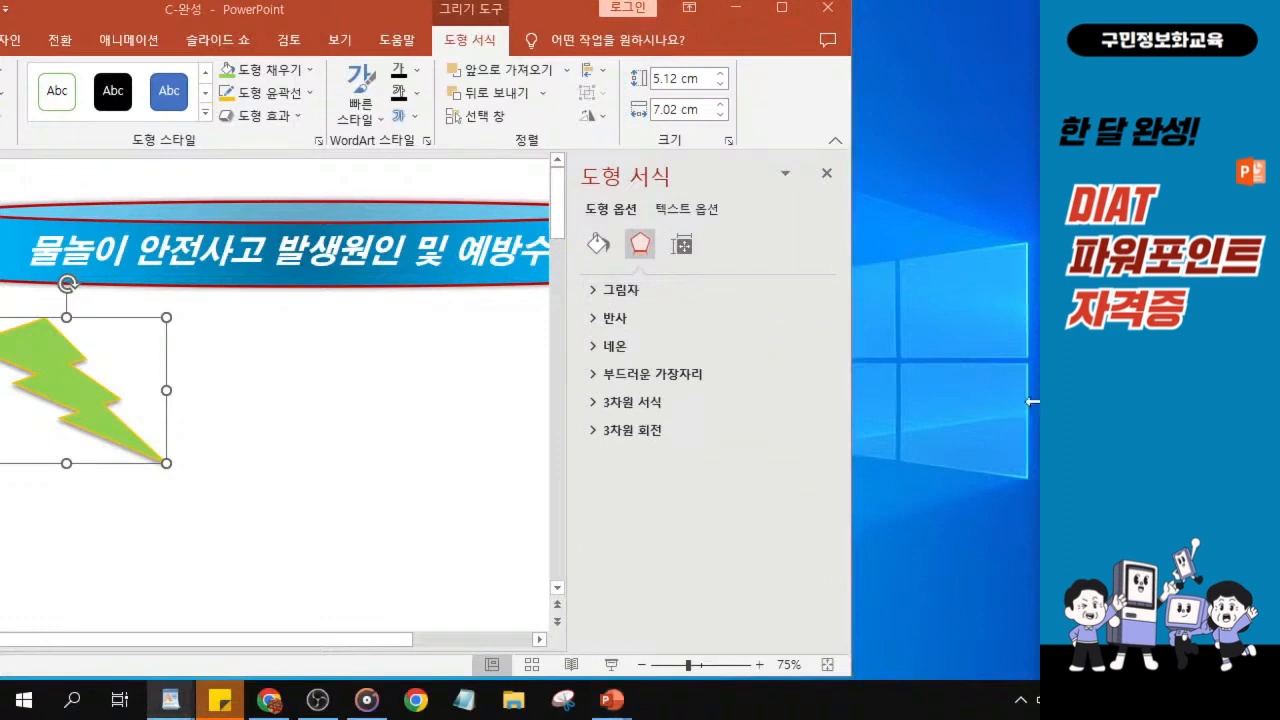
Step: Apply the Art Deco top bevel, 9 pt wide and 6 pt high, to the lightning bolt and close the shape formatting options
key(ctrl)
key(ctrl)
click(594, 404)
key(ctrl)
key(ctrl)
key(ctrl)
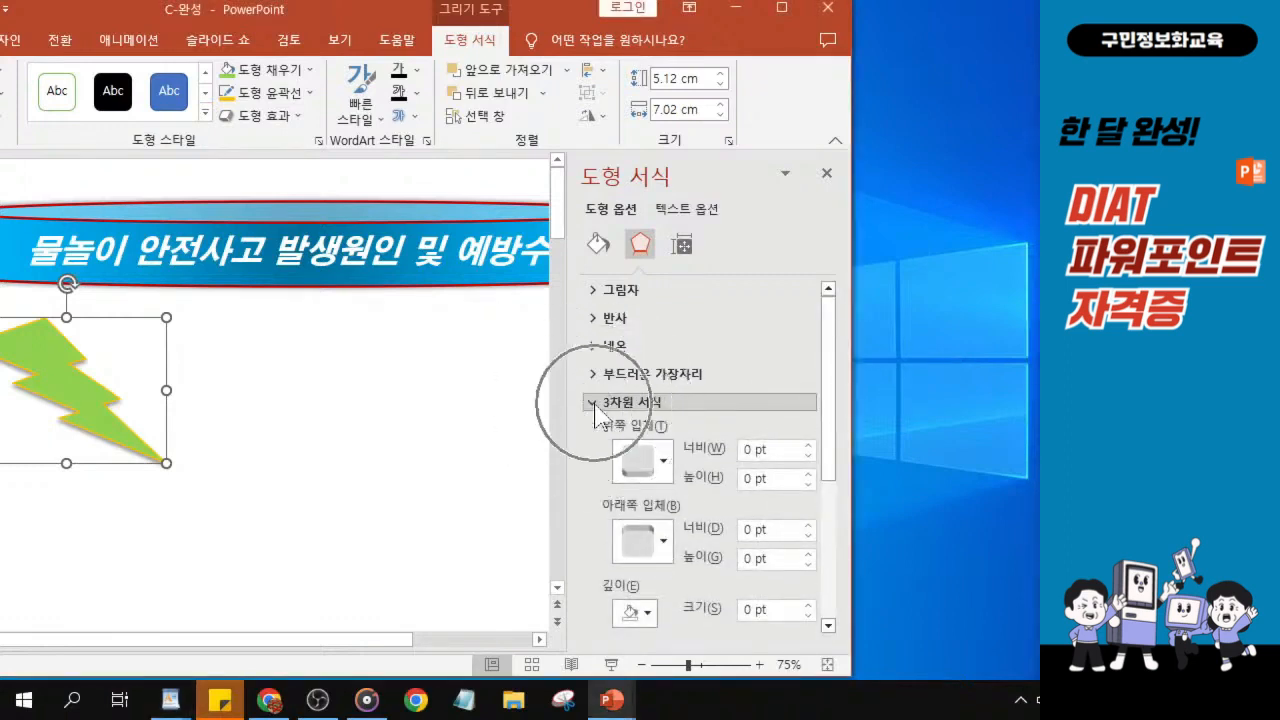
key(ctrl)
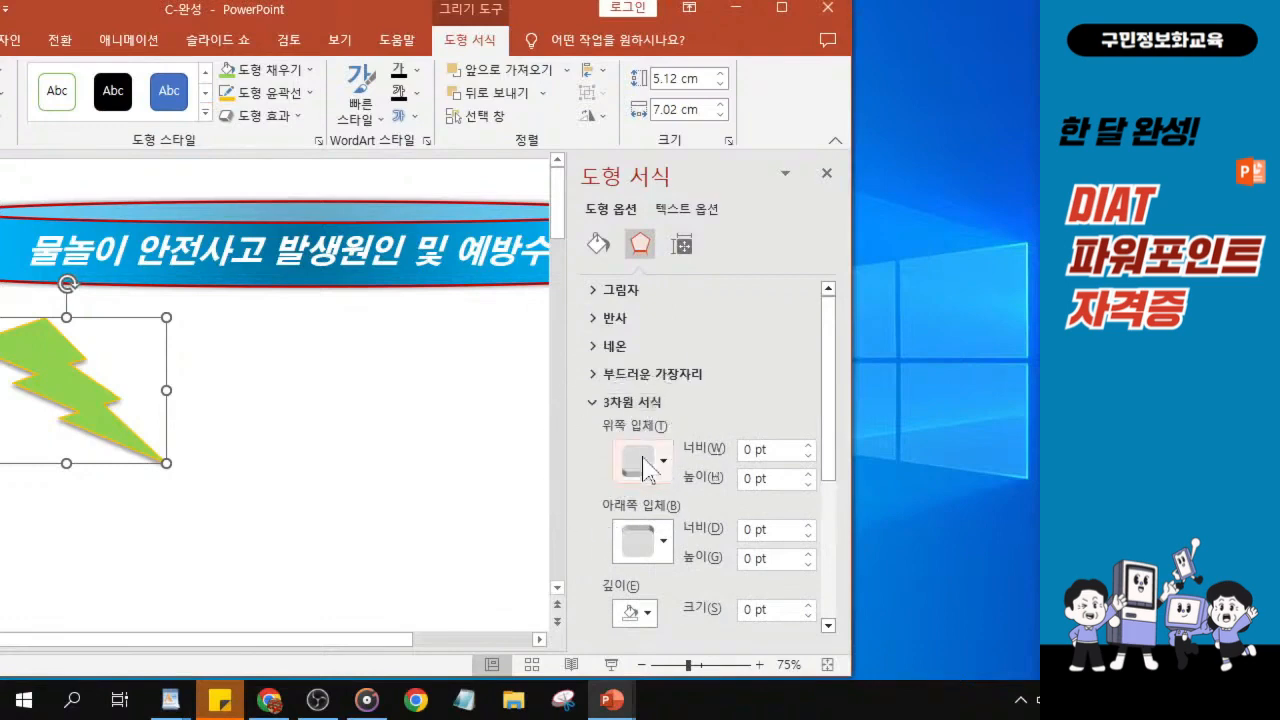
click(645, 462)
click(645, 462)
click(645, 462)
key(ctrl)
key(ctrl)
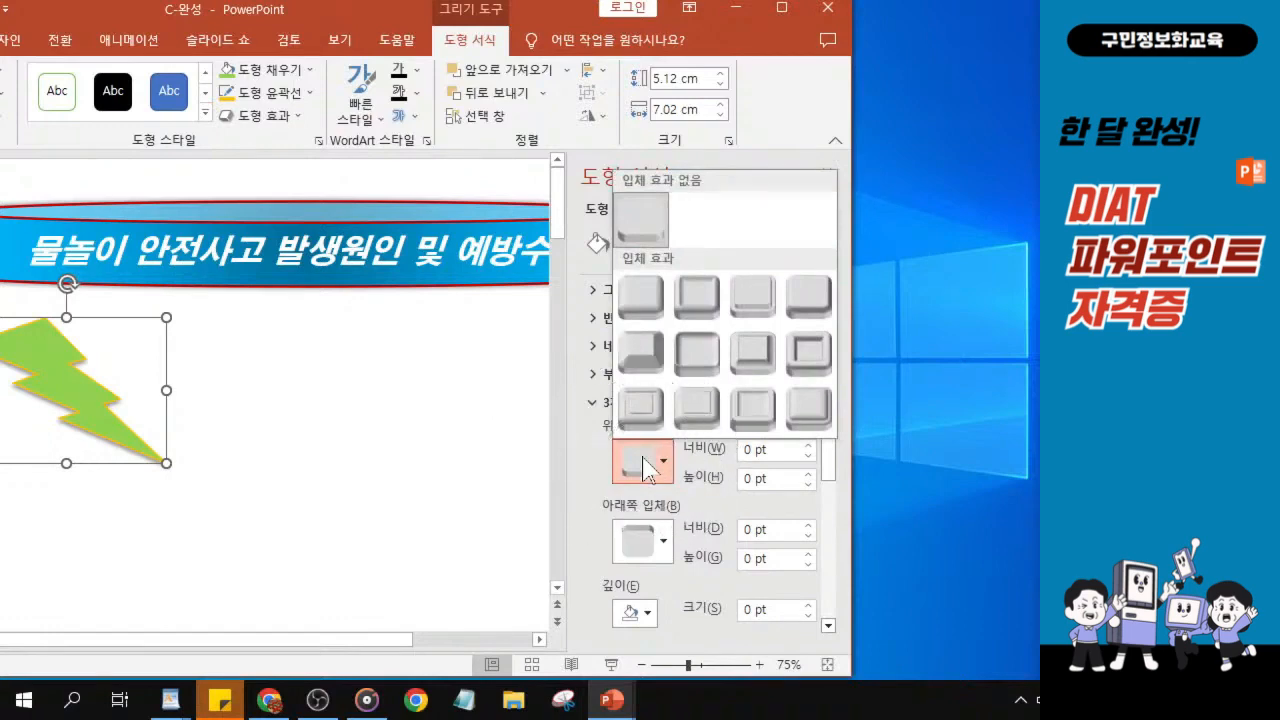
key(ctrl)
key(ctrl)
key(ctrl)
click(806, 410)
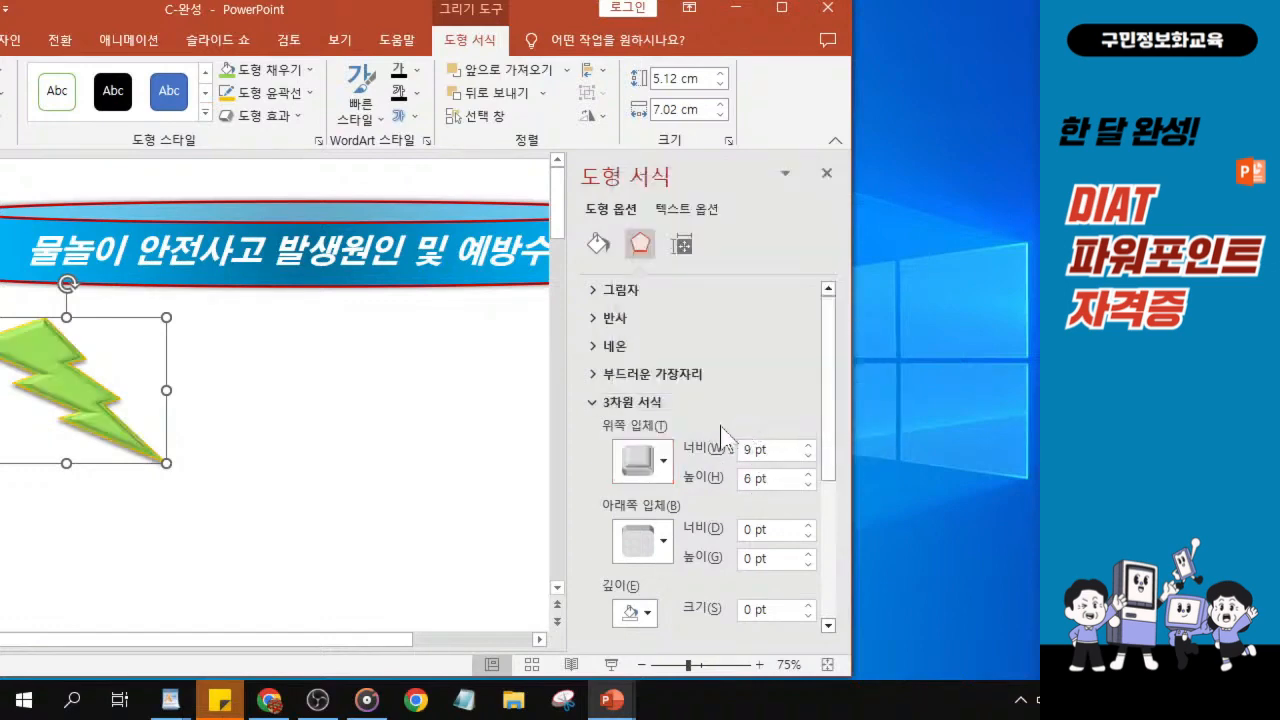
key(ctrl+1)
click(718, 426)
drag(429, 349, 677, 402)
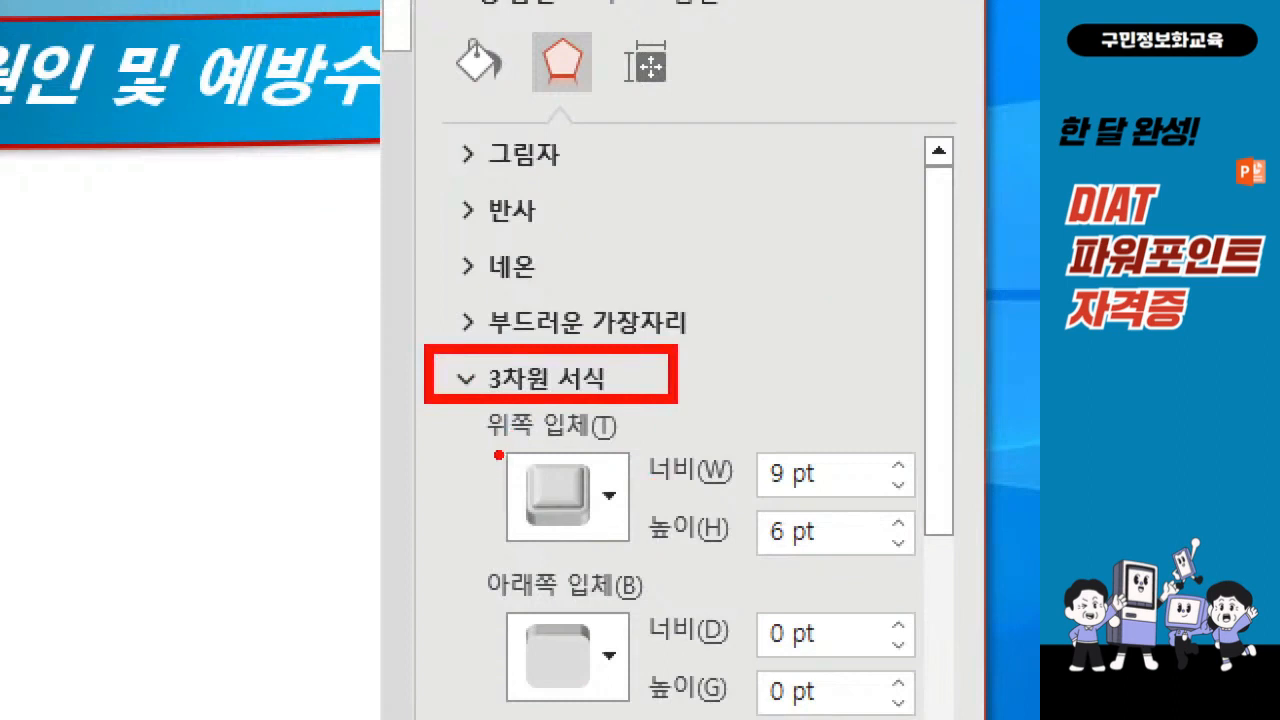
drag(486, 438, 650, 558)
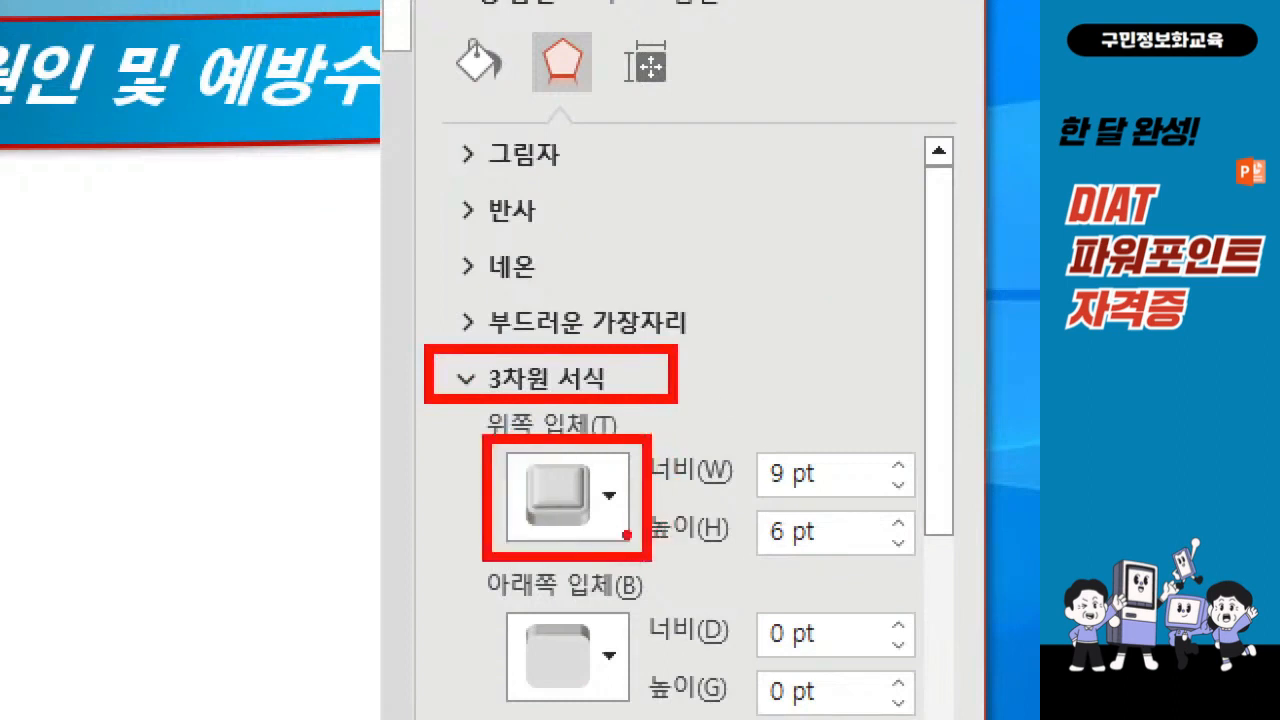
drag(558, 466, 628, 480)
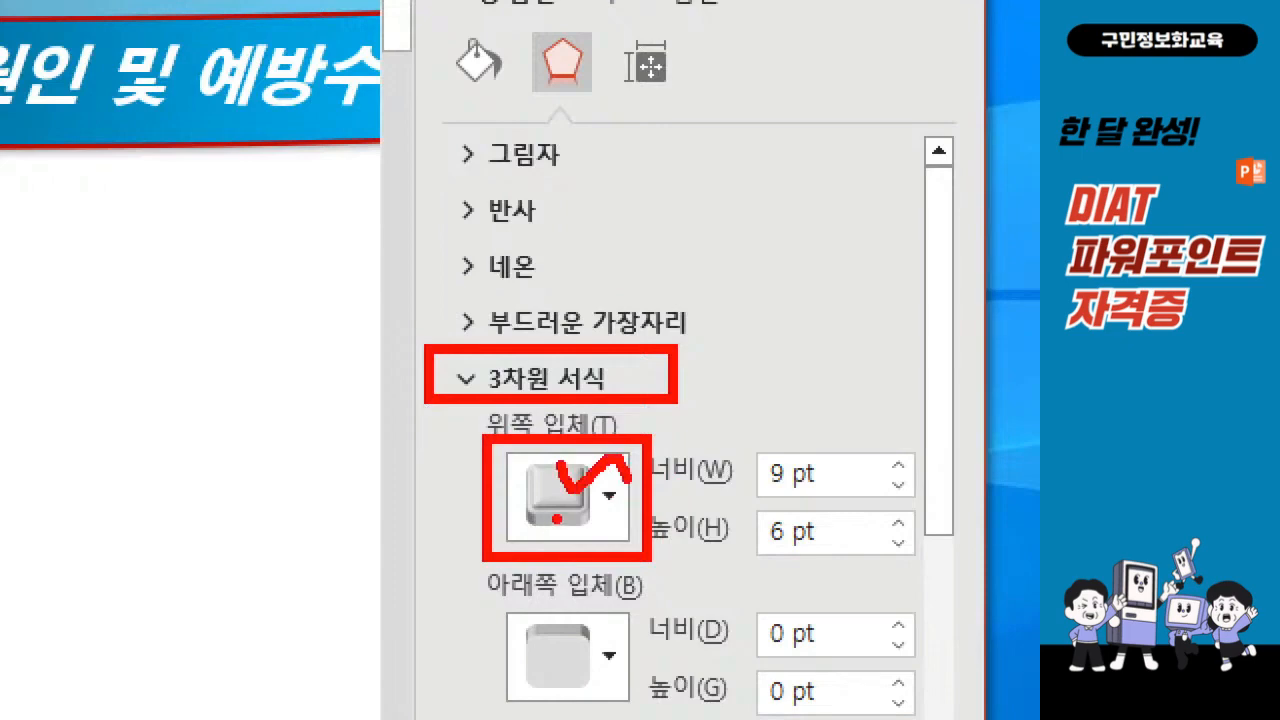
key(Escape)
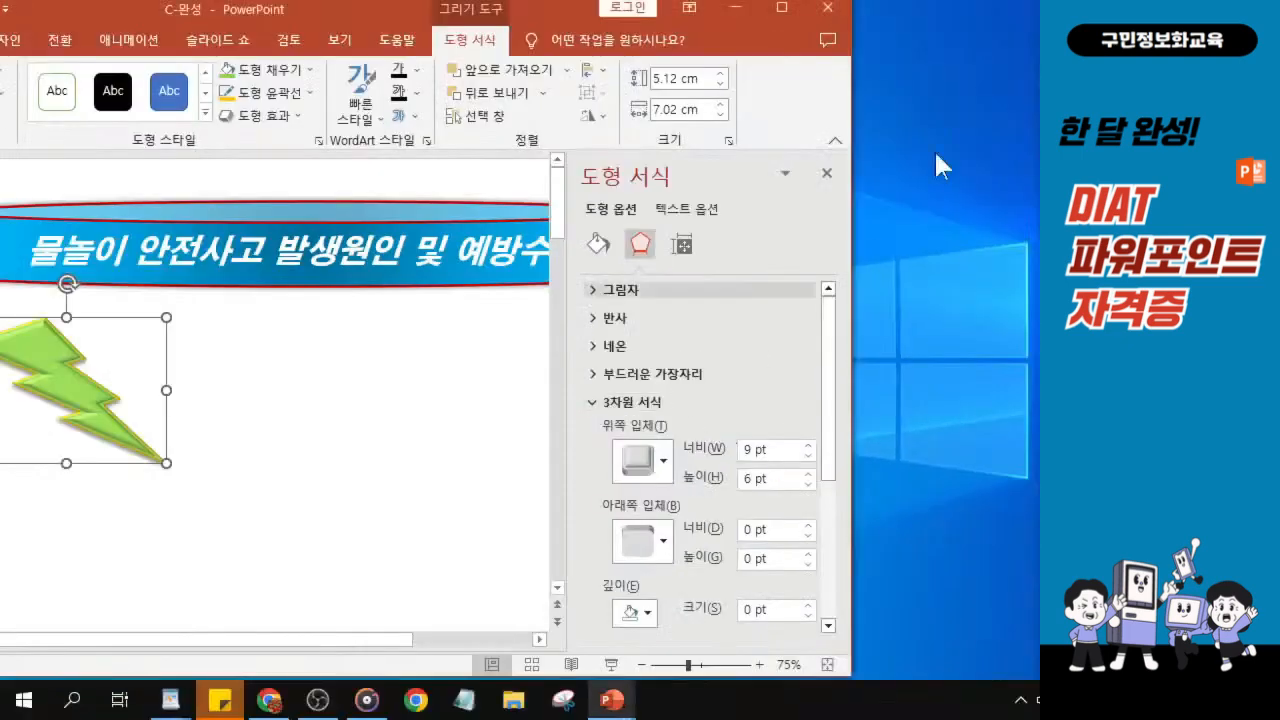
click(827, 175)
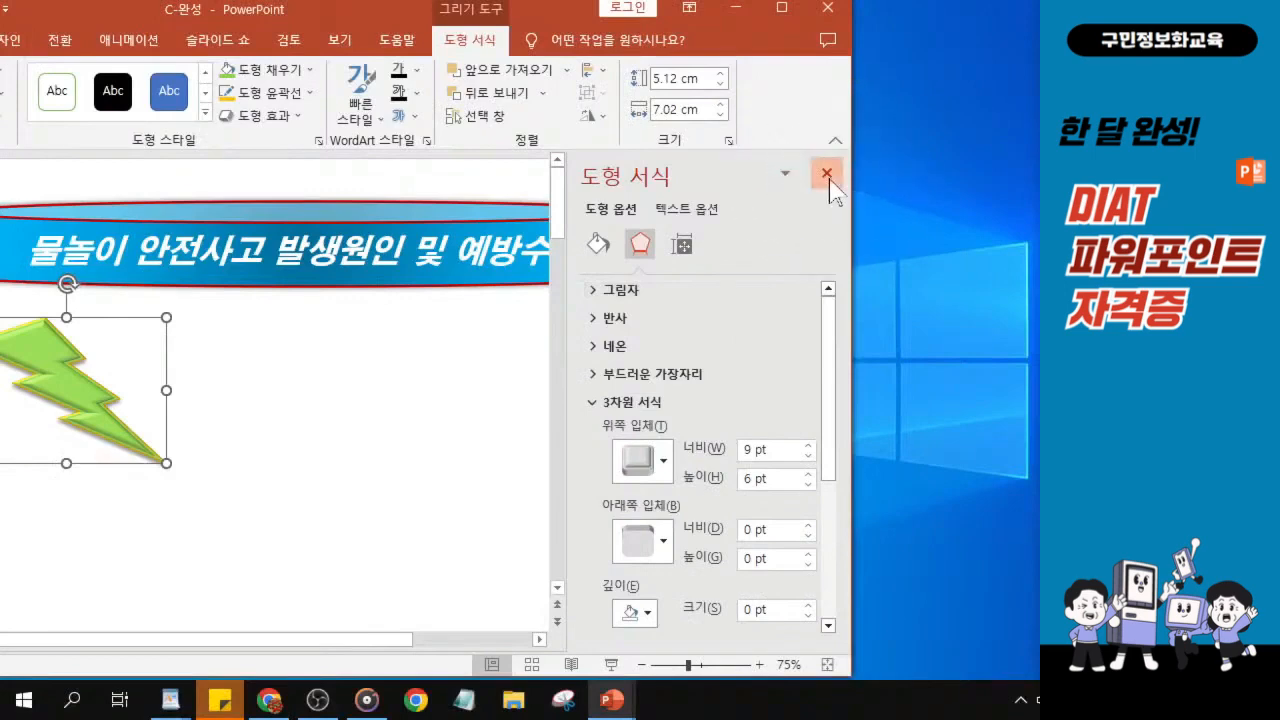
double_click(366, 20)
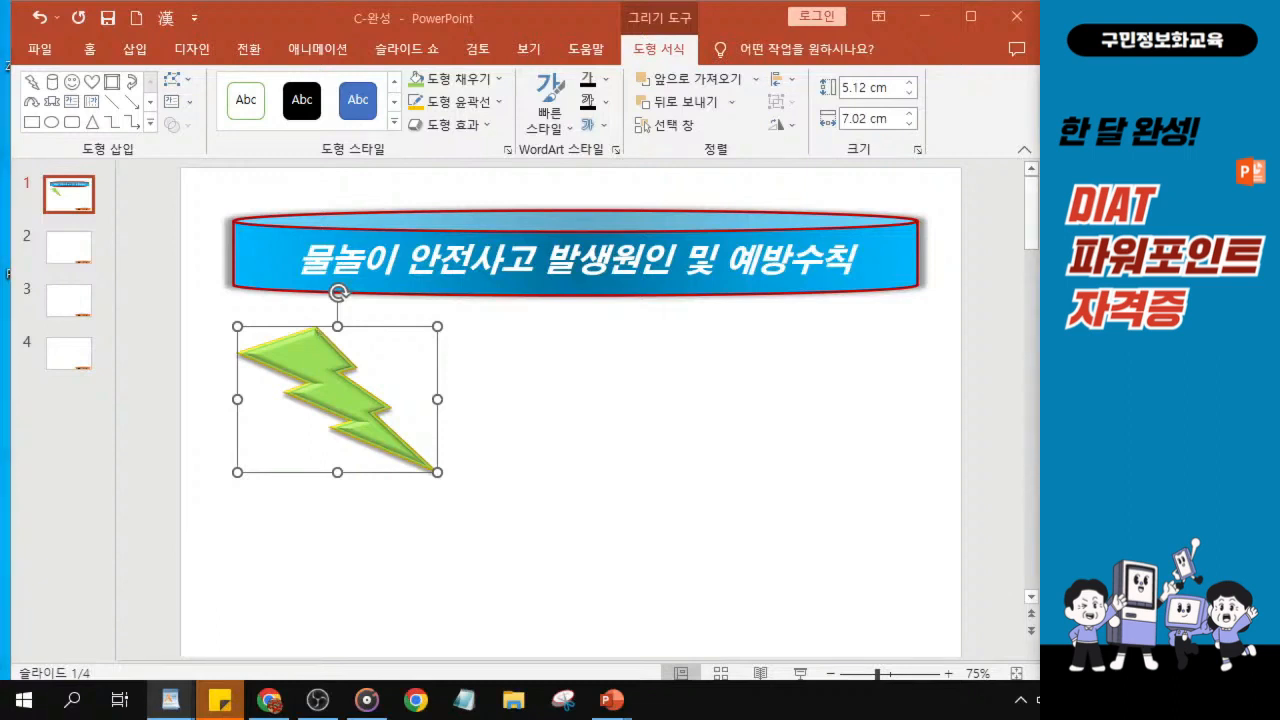
Step: Draw a circular arrow about 7.9 cm wide and 5.75 cm high above the orange footer oval, shift it slightly left and adjust its arrowhead
click(149, 123)
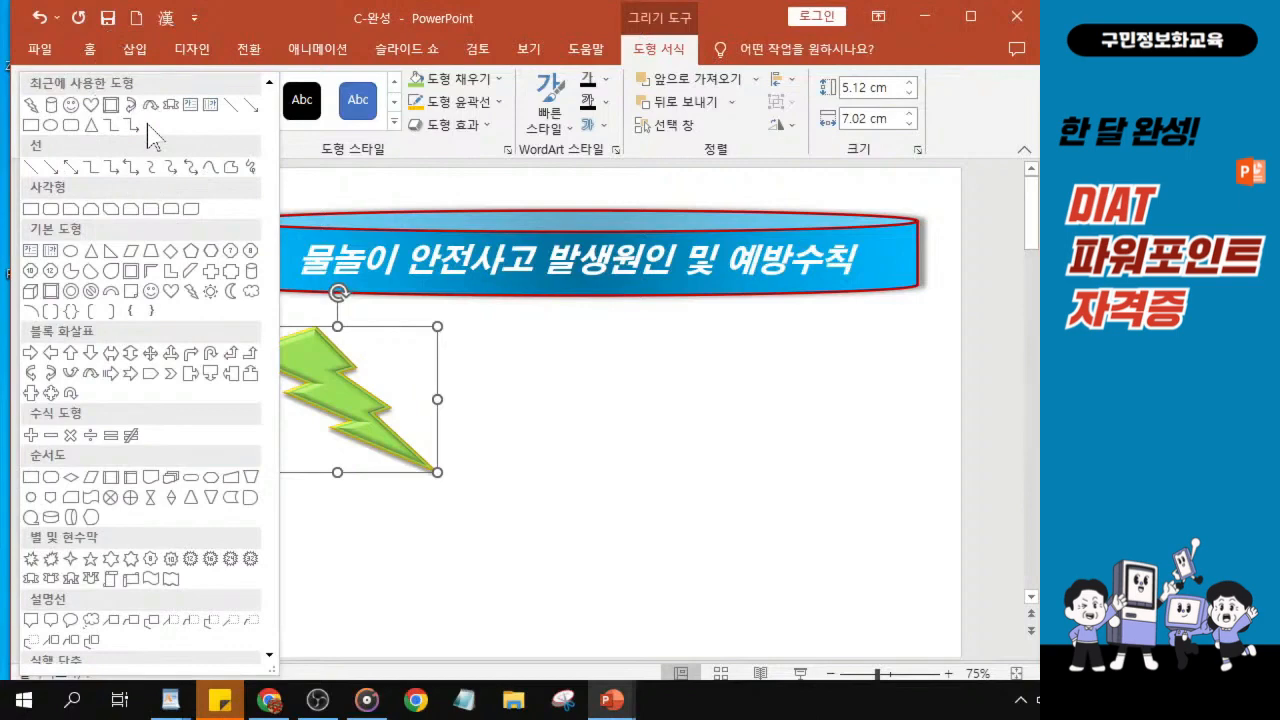
key(alt+Tab)
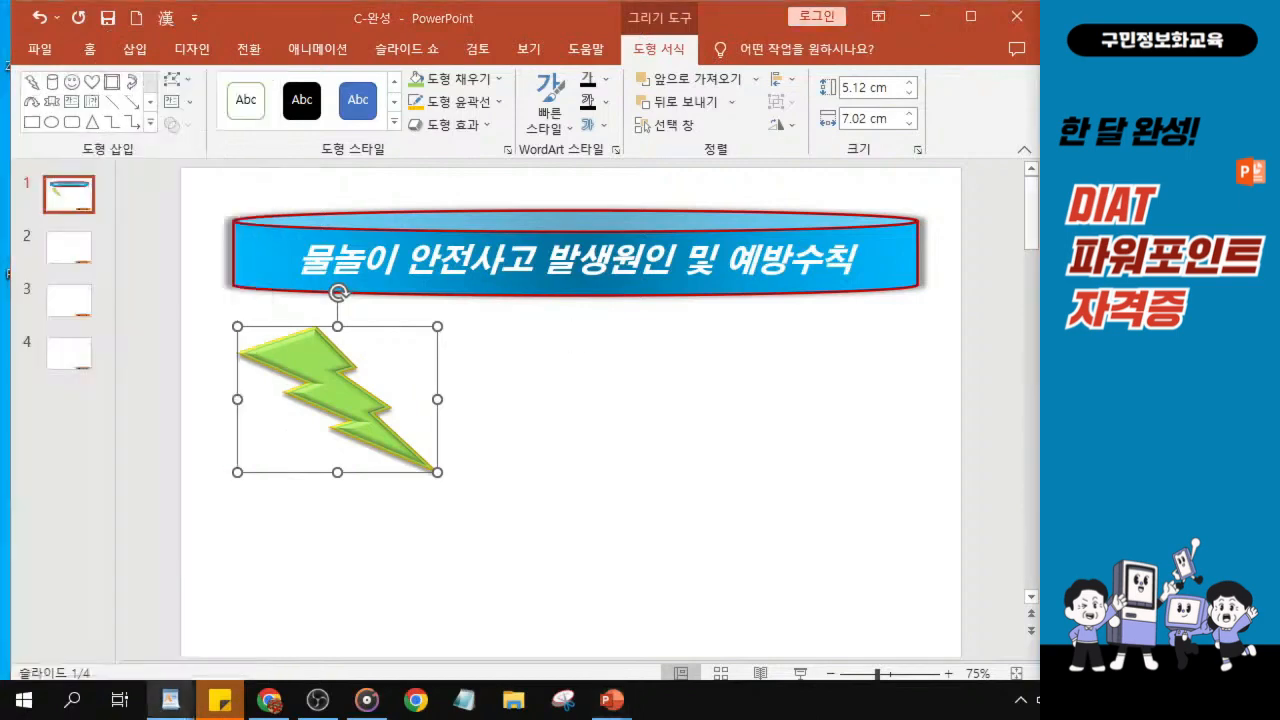
click(150, 123)
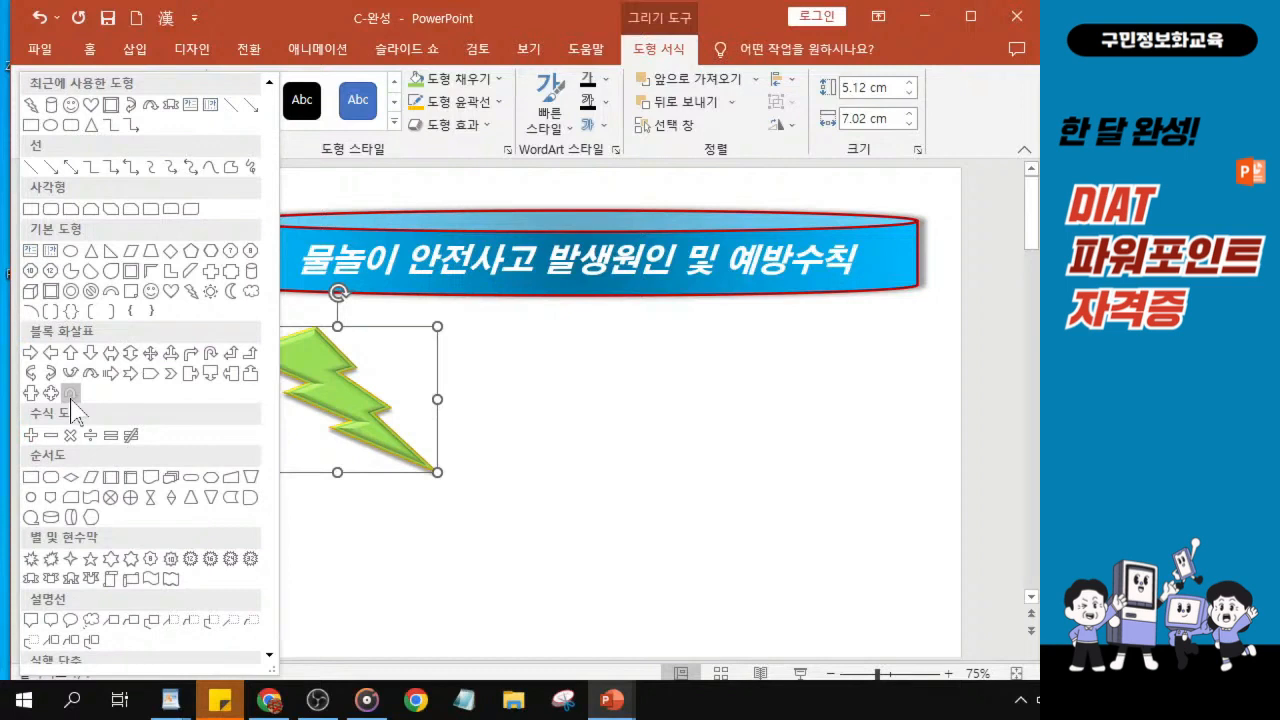
click(70, 395)
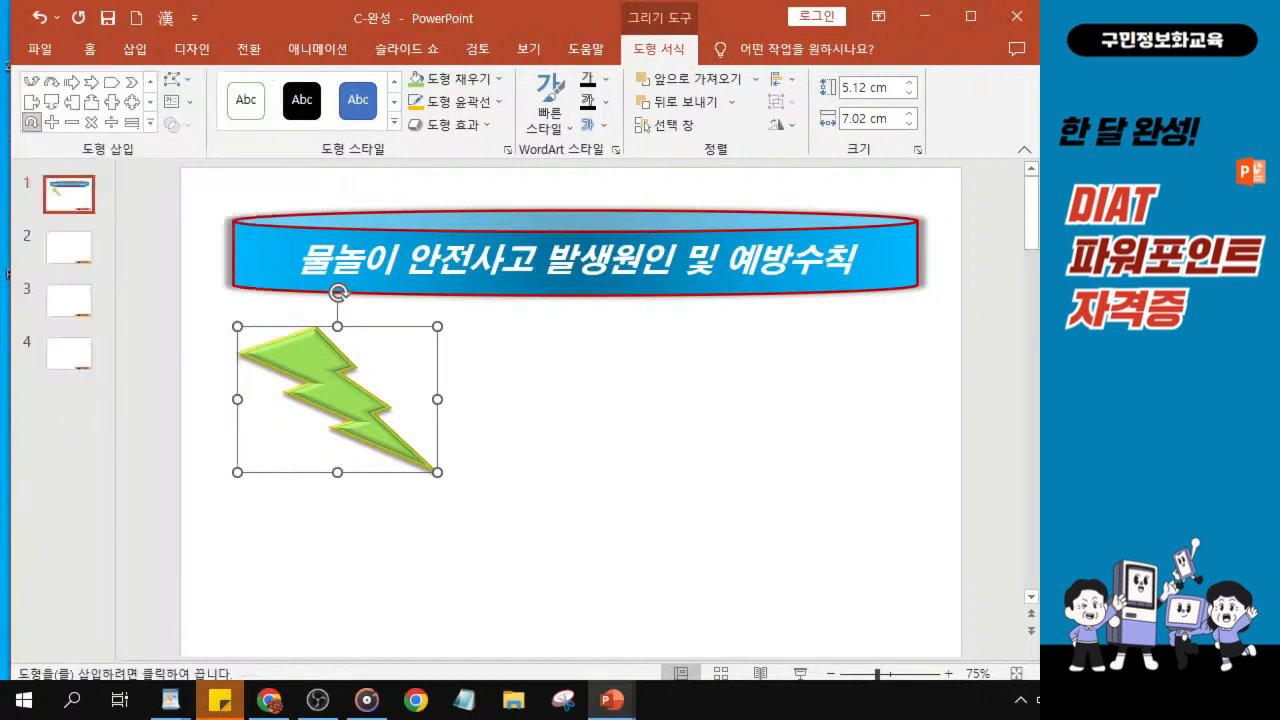
scroll(820, 423, down, 2)
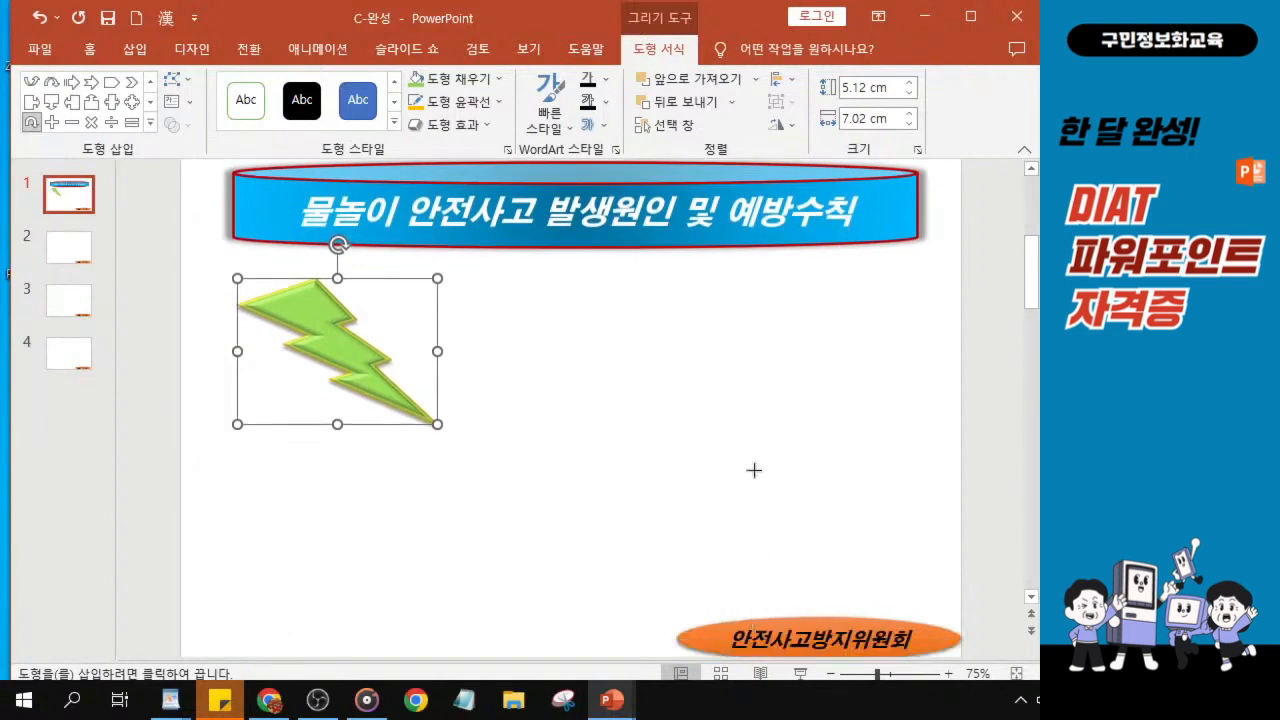
drag(710, 419, 930, 576)
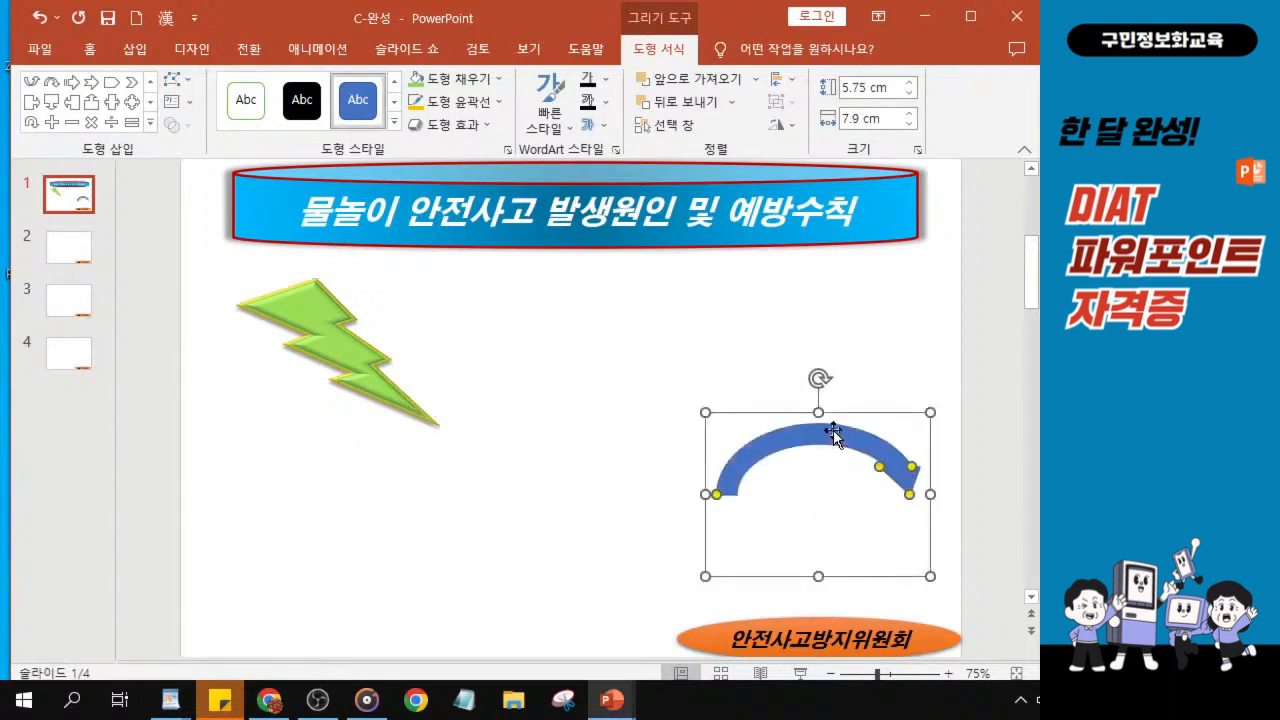
drag(834, 432, 807, 433)
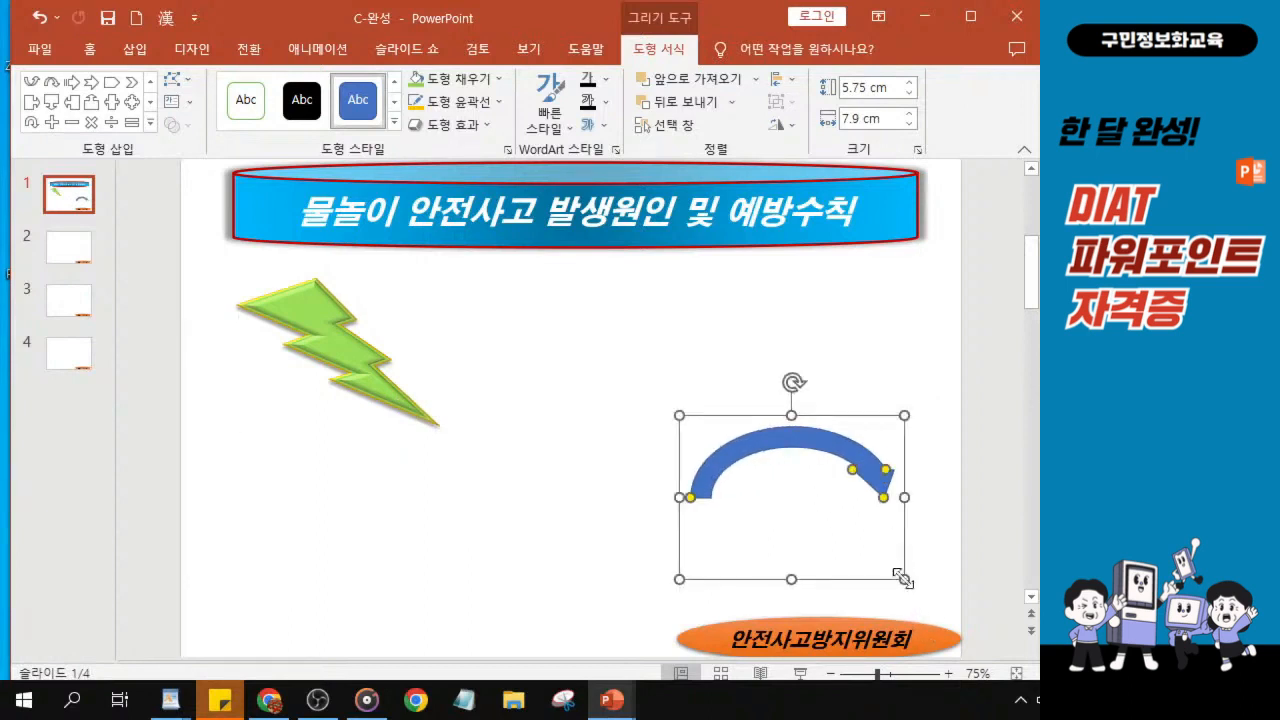
mouse_move(883, 497)
mouse_down()
mouse_move(886, 508)
mouse_move(889, 486)
mouse_move(903, 503)
mouse_up()
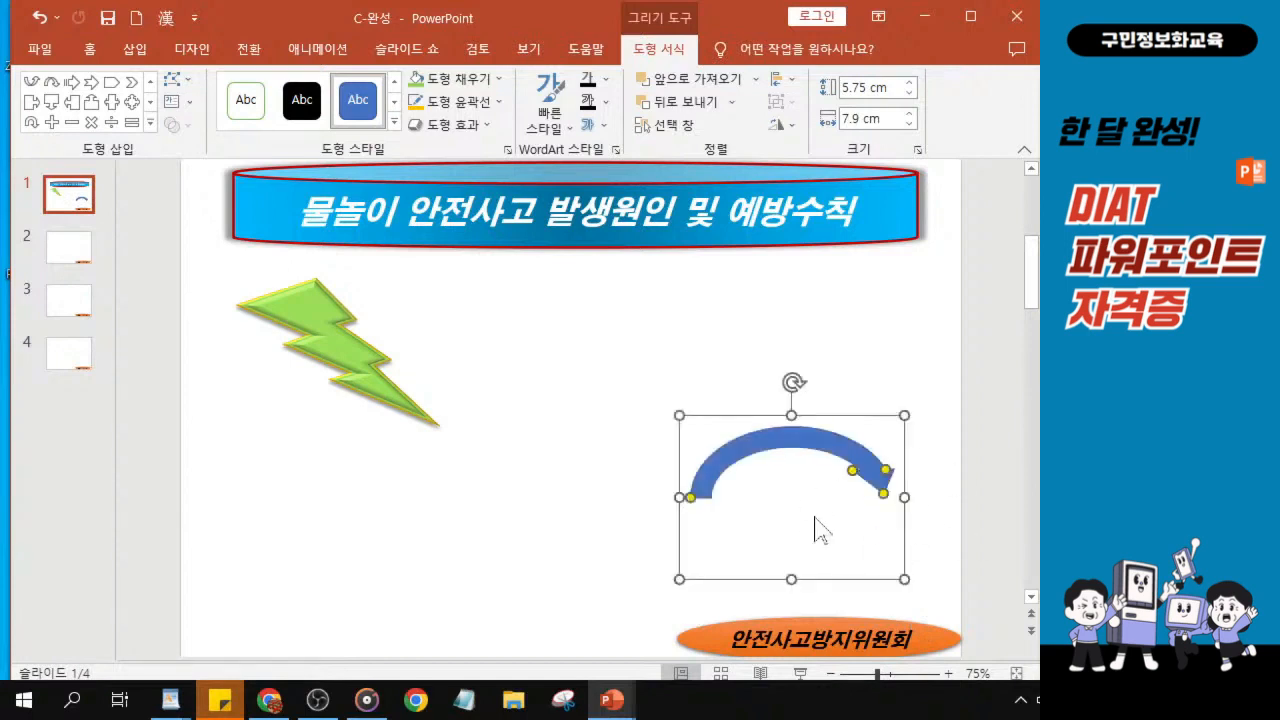
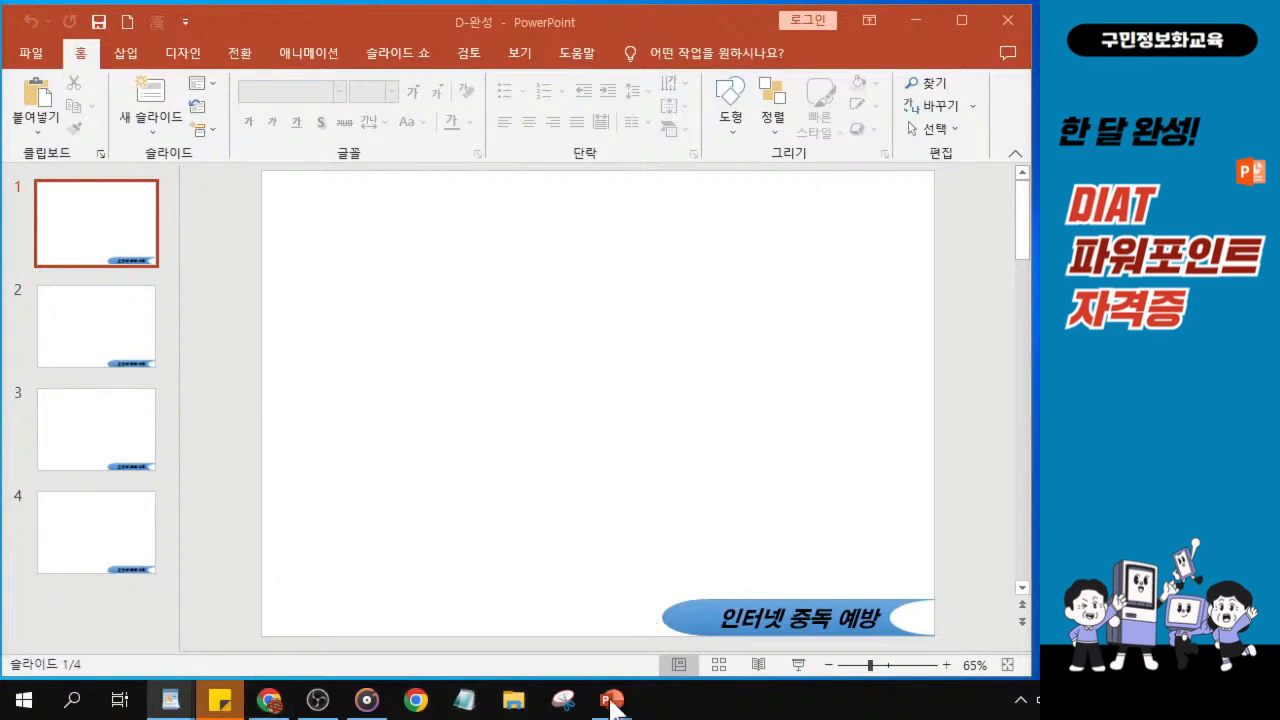
Step: Switch to the finished sample D_슬라이드1 and examine the title ribbon and shapes on its first slide
mouse_move(610, 700)
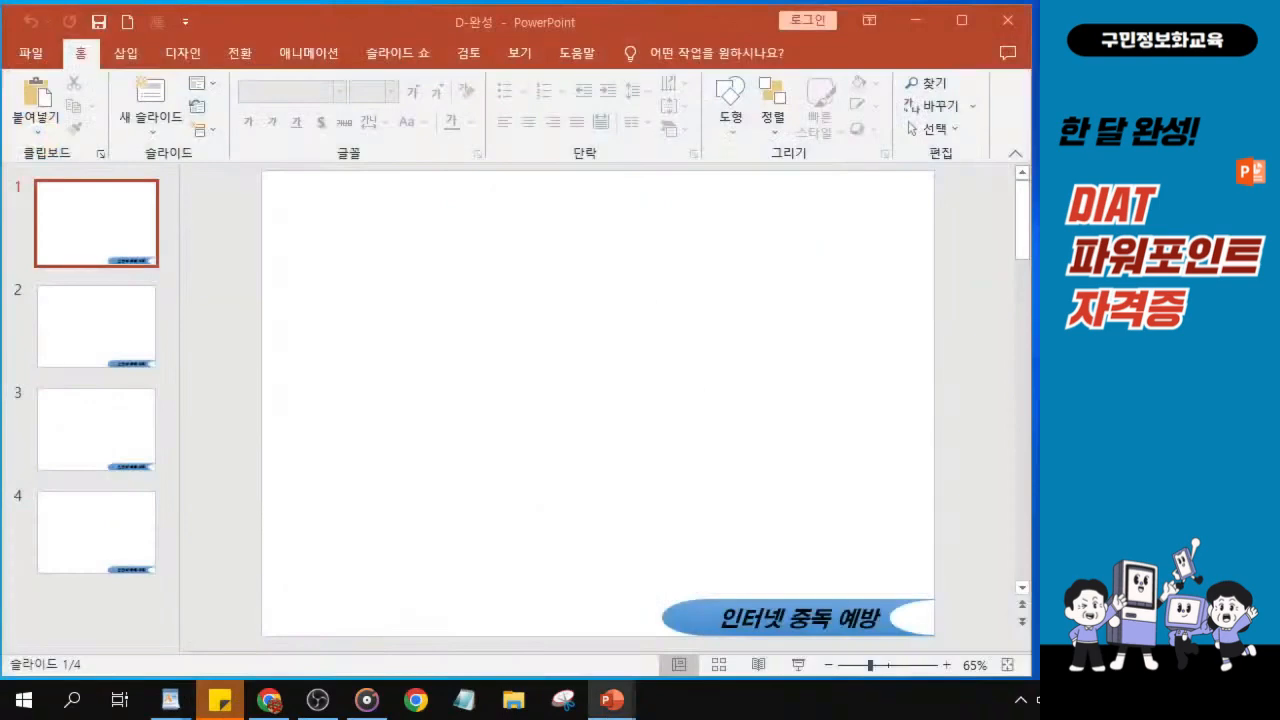
drag(1038, 220, 637, 47)
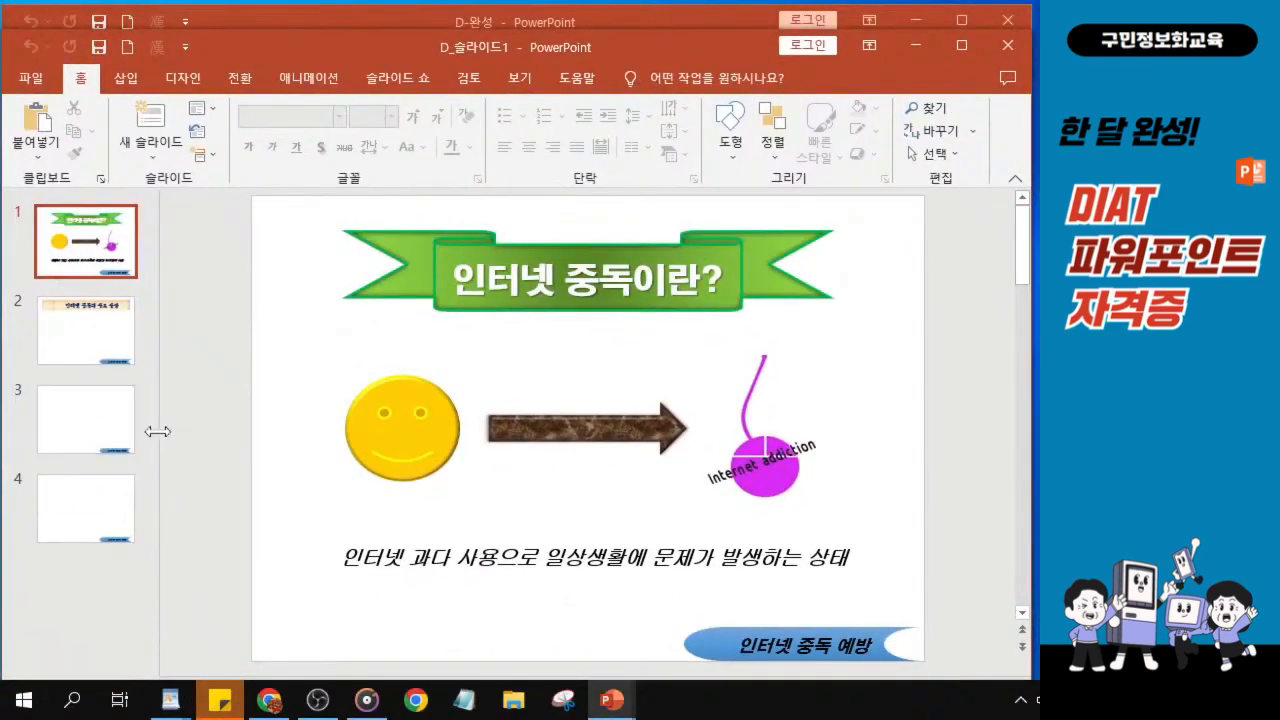
drag(161, 429, 88, 427)
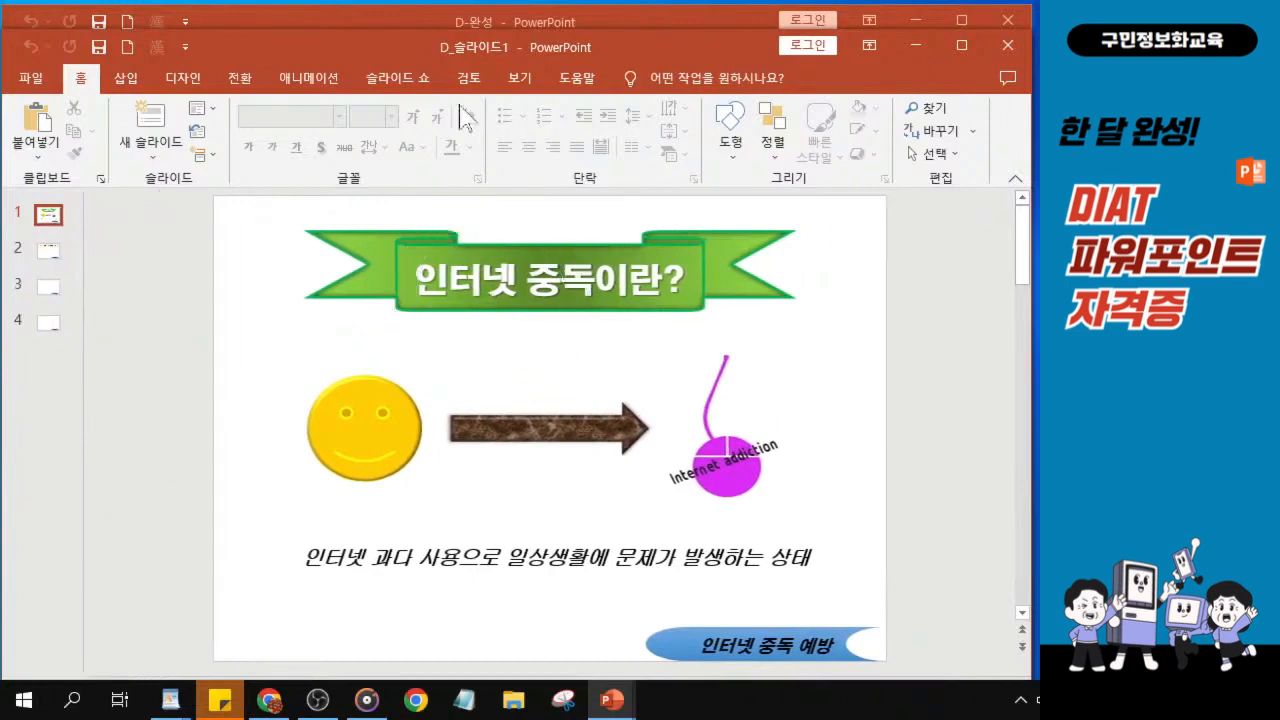
double_click(452, 50)
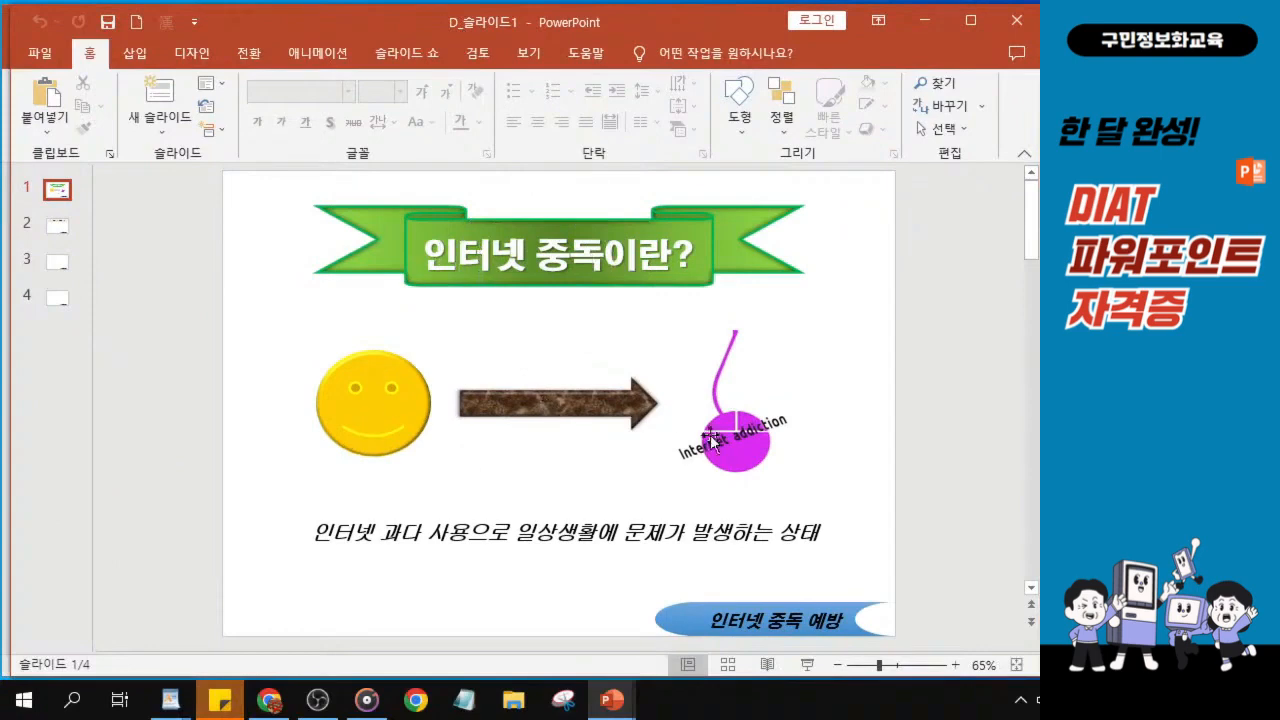
key(ctrl)
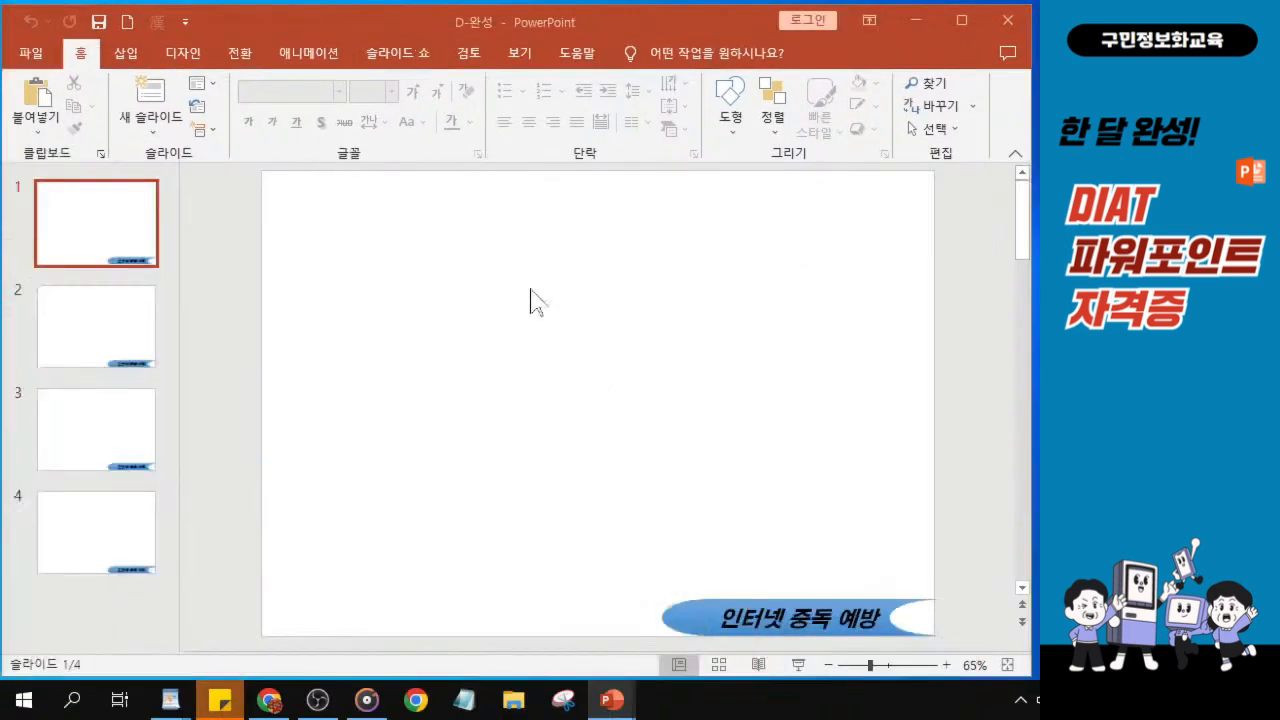
Step: Draw a downward-tilted ribbon about 21.63 cm wide and 2.83 cm high across the upper part of slide 1 in D-완성
click(731, 118)
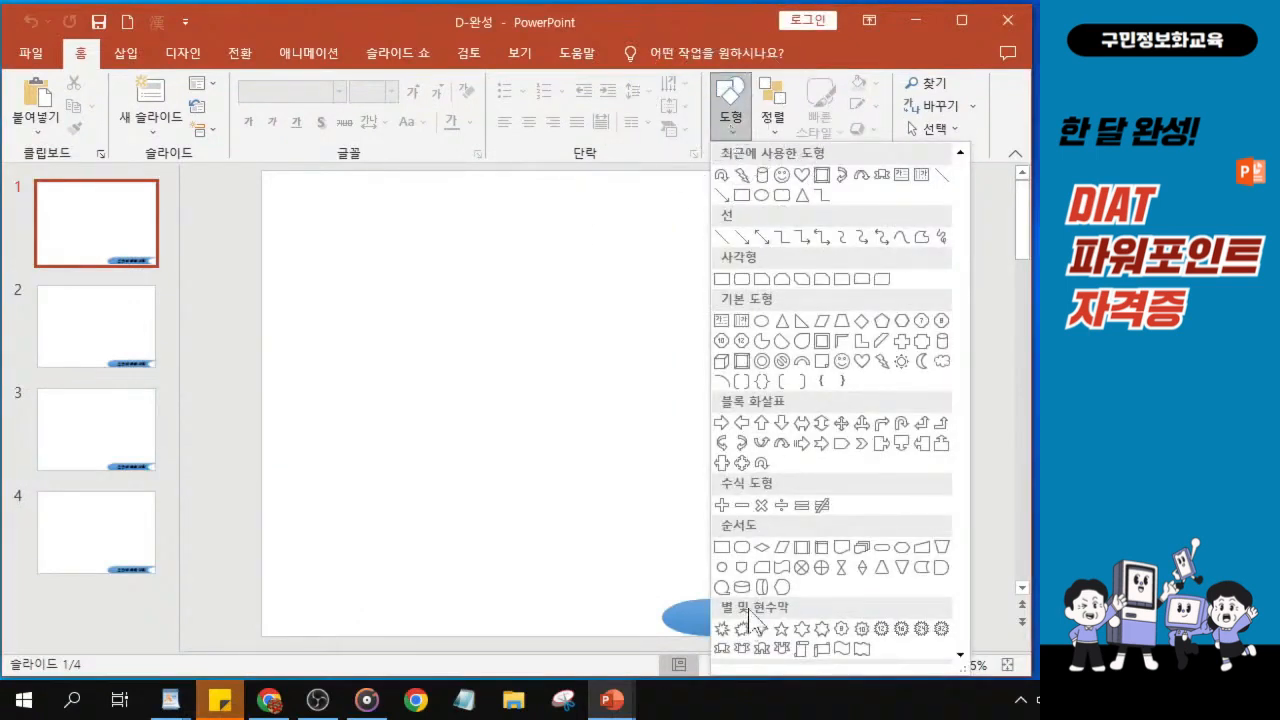
scroll(755, 615, down, 2)
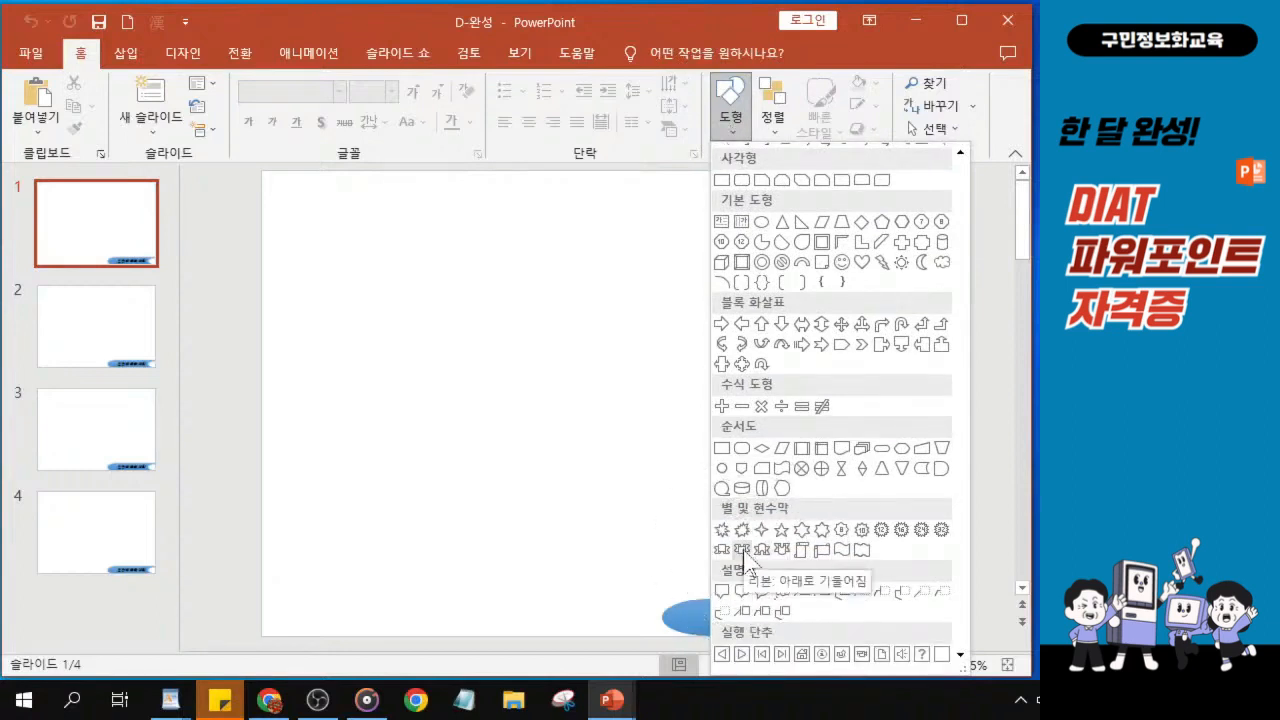
click(743, 551)
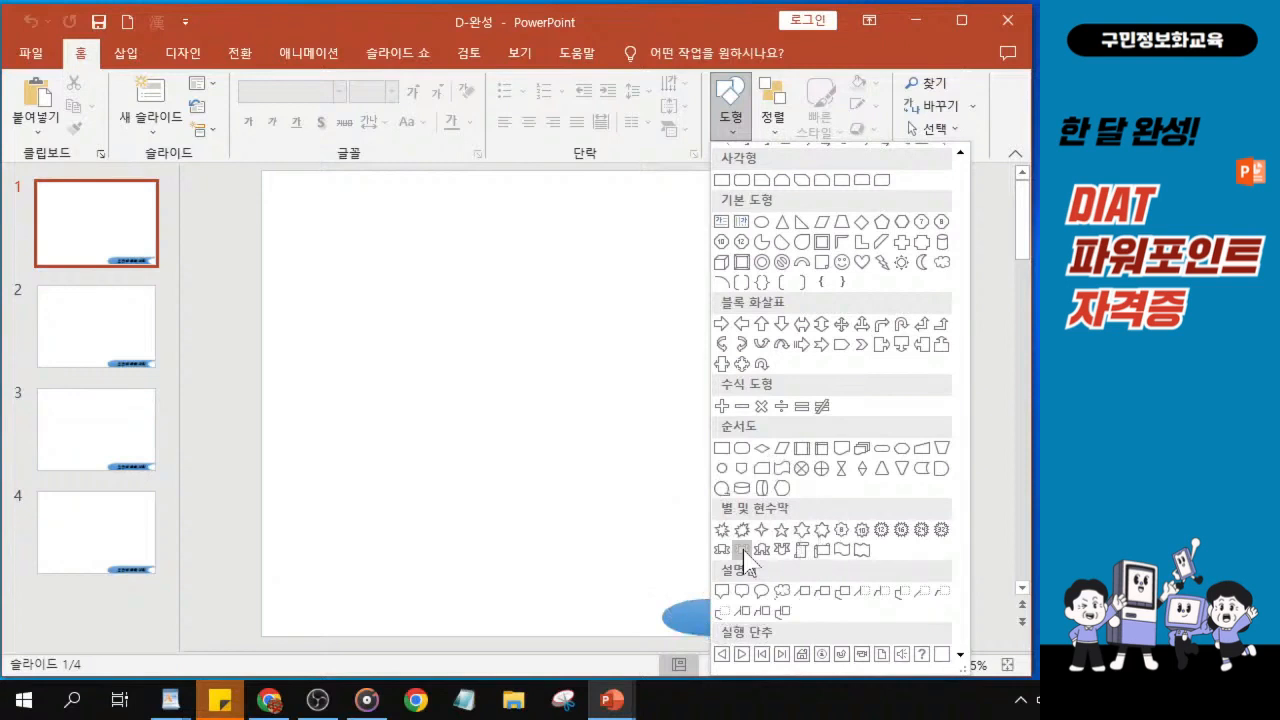
click(742, 549)
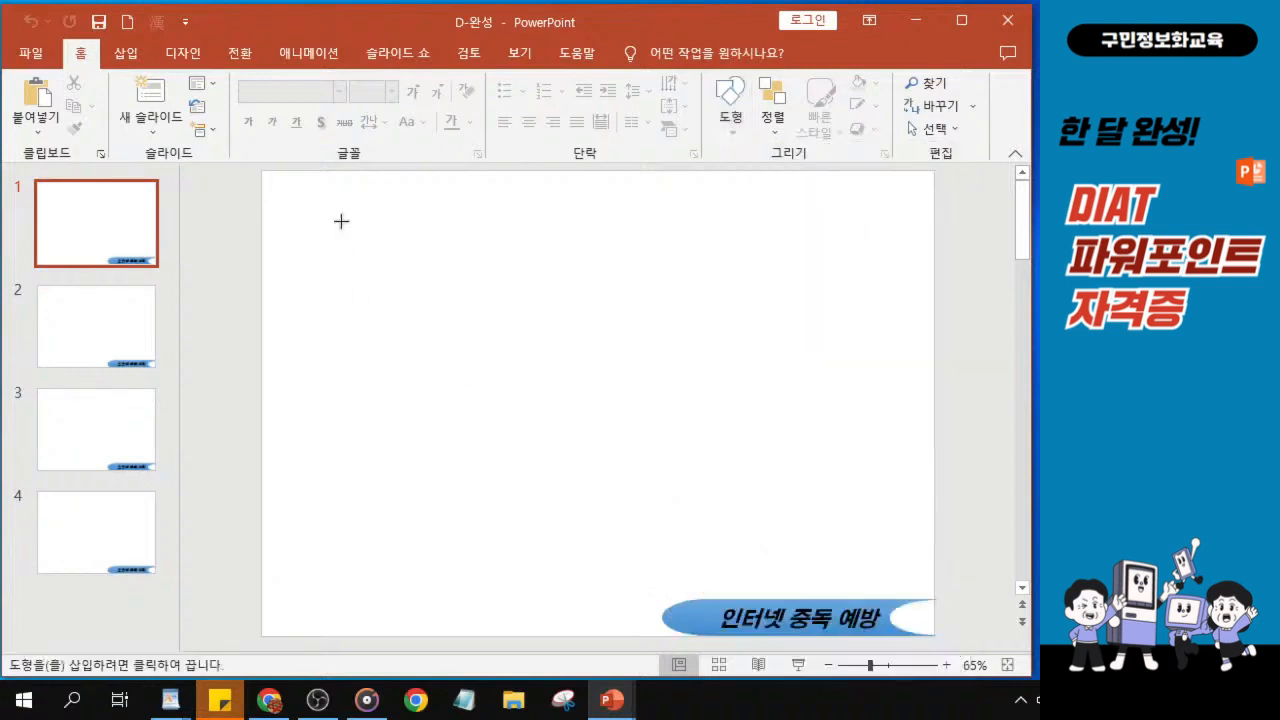
mouse_move(351, 199)
mouse_down()
mouse_move(384, 243)
mouse_move(880, 267)
mouse_up()
drag(500, 243, 483, 246)
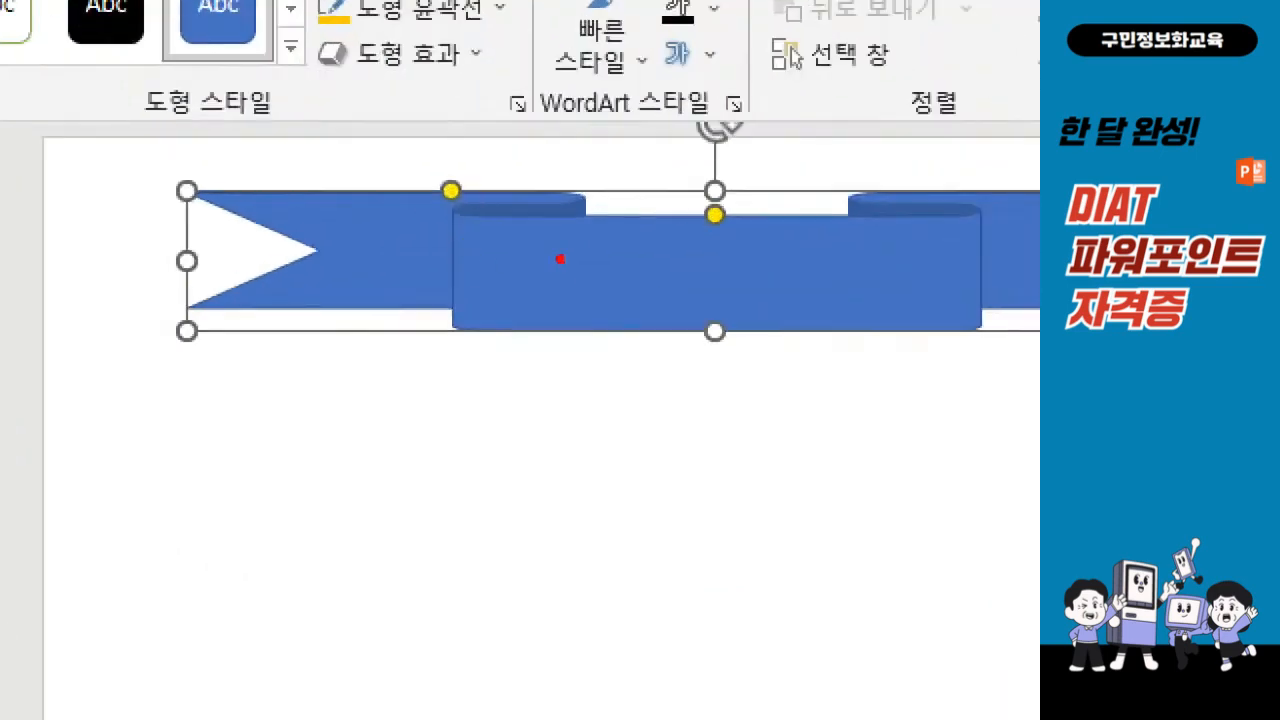
drag(515, 240, 540, 224)
drag(672, 250, 620, 280)
drag(752, 251, 708, 277)
mouse_move(465, 210)
mouse_down()
mouse_move(454, 222)
mouse_move(412, 175)
mouse_move(498, 156)
mouse_move(472, 210)
mouse_move(402, 246)
mouse_move(321, 256)
mouse_move(376, 287)
mouse_up()
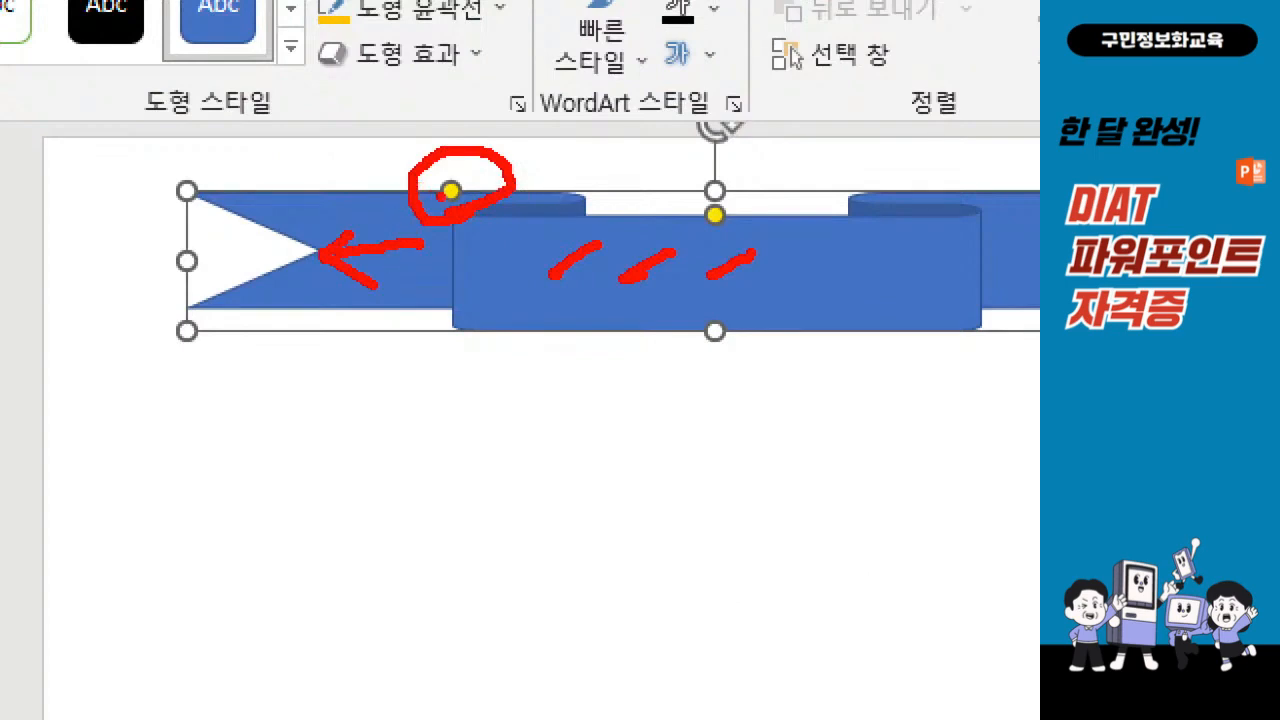
key(Escape)
Step: Widen the ribbon's middle panel and fill the ribbon with light green from the standard colours
drag(465, 198, 434, 207)
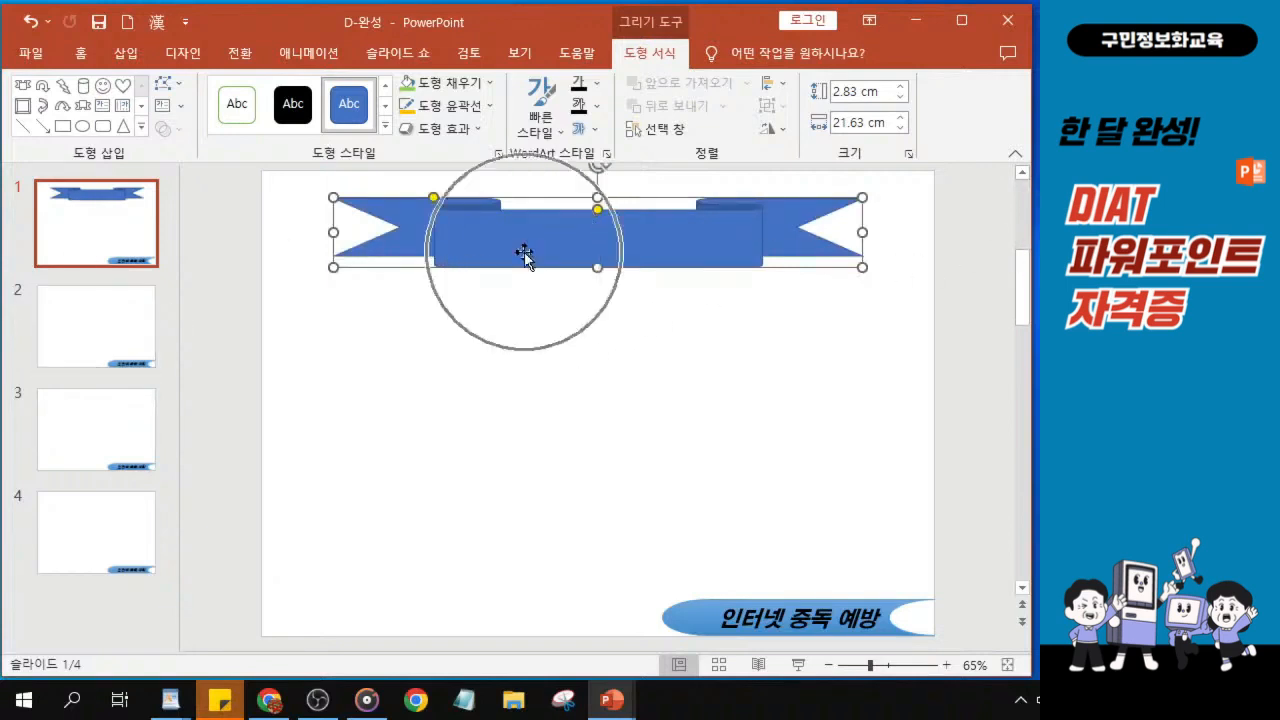
click(458, 88)
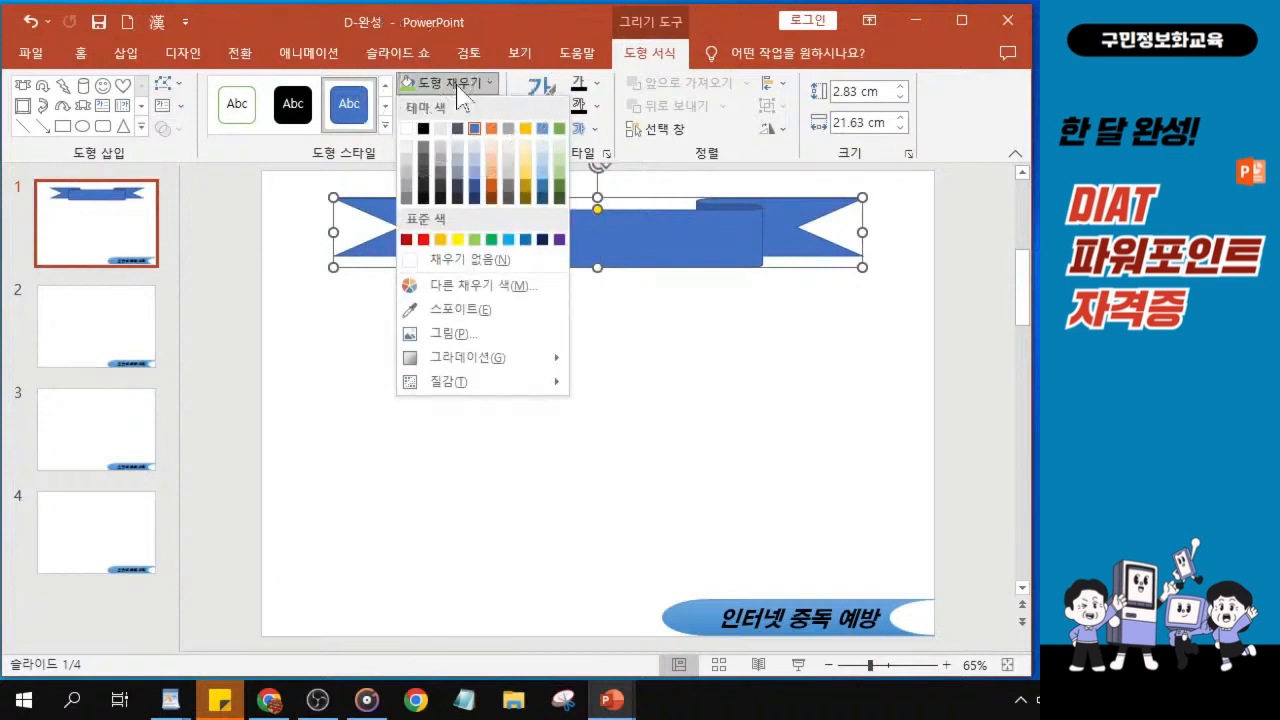
click(458, 88)
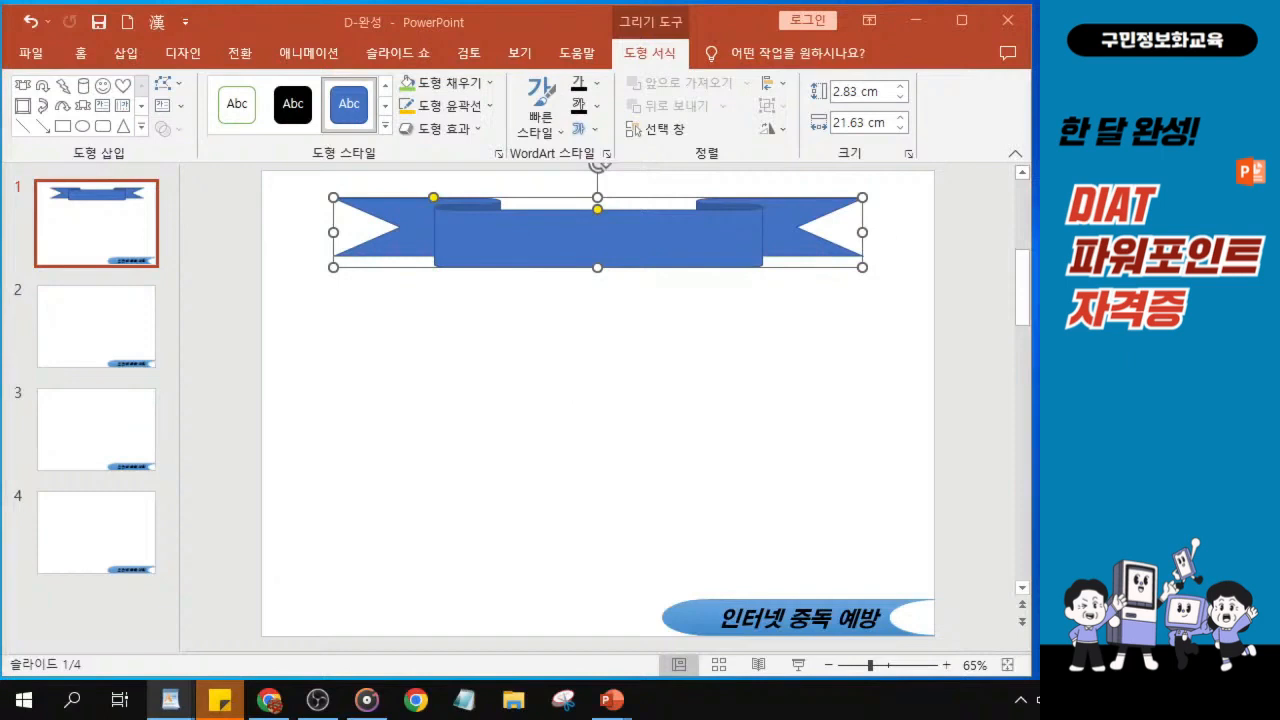
click(464, 85)
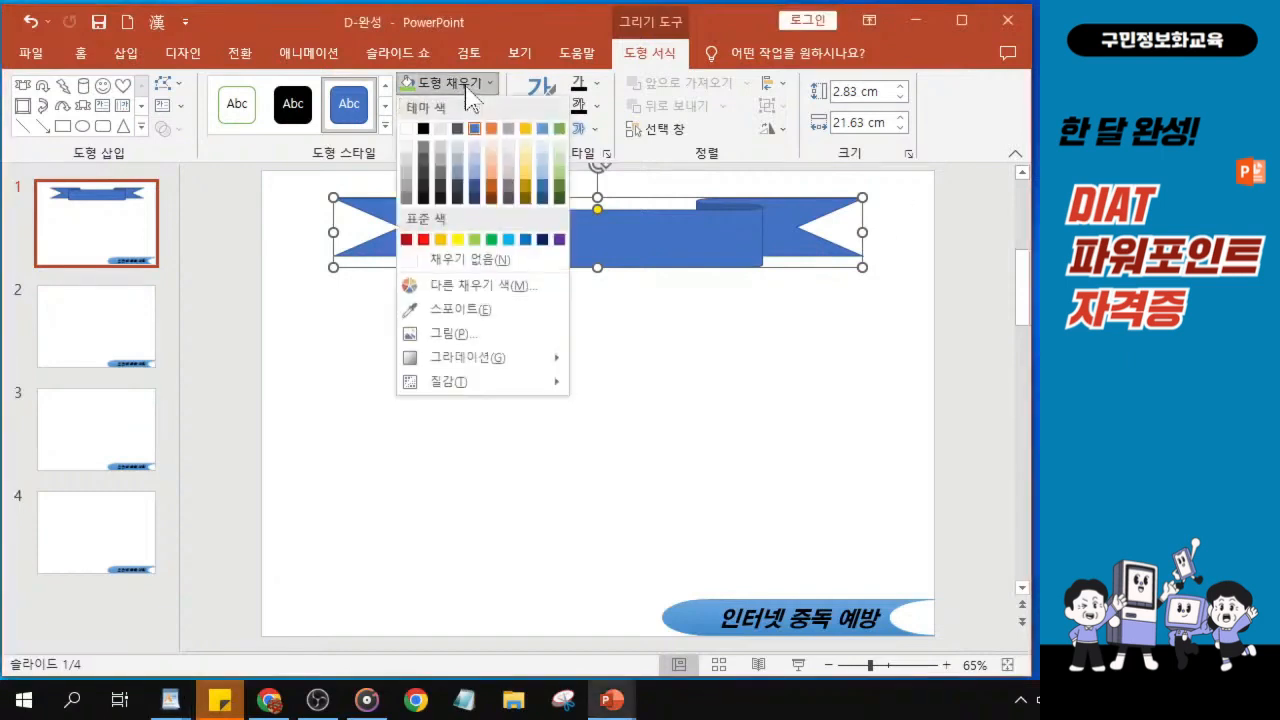
click(474, 240)
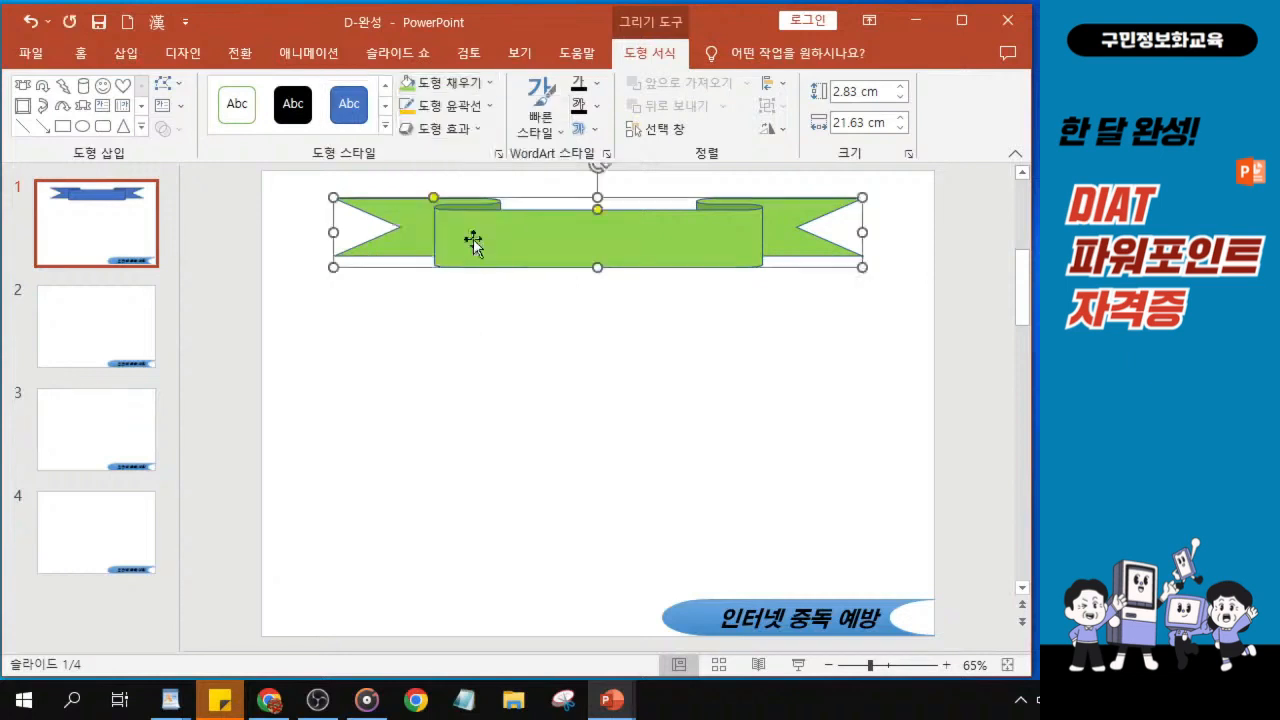
Step: Apply the dark gradient variation that radiates from the centre to the ribbon's fill
click(462, 86)
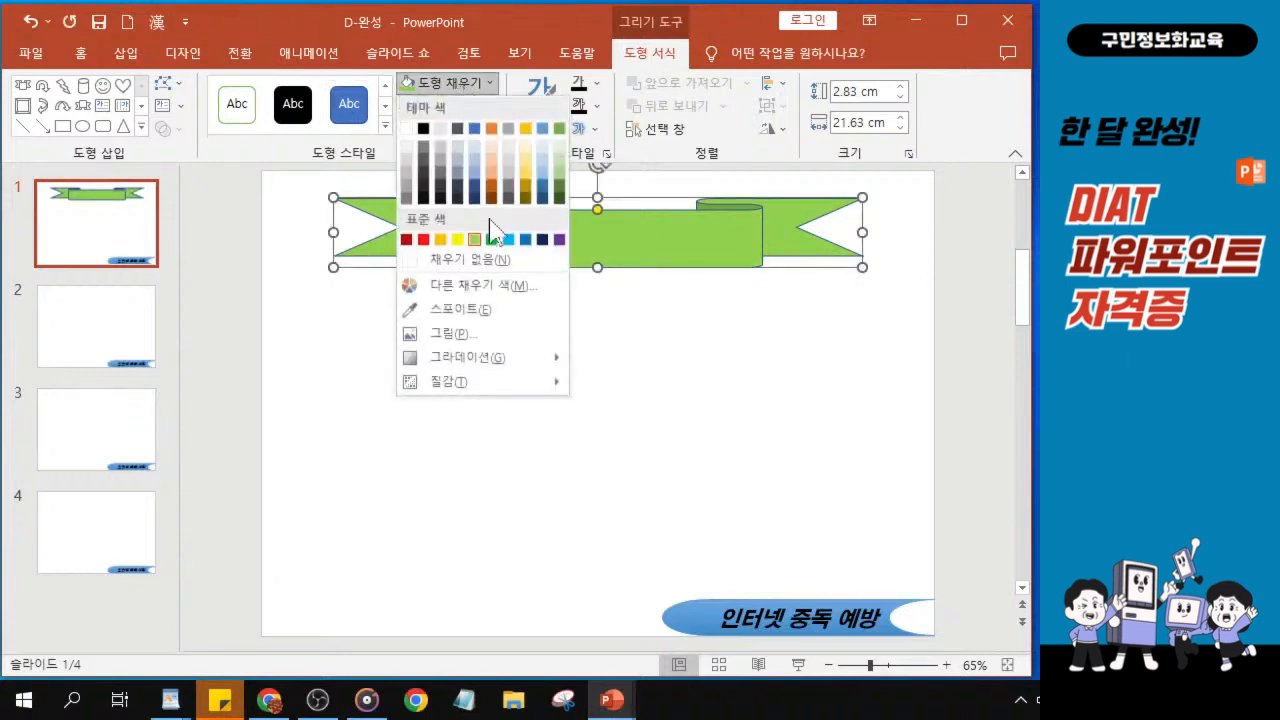
mouse_move(487, 364)
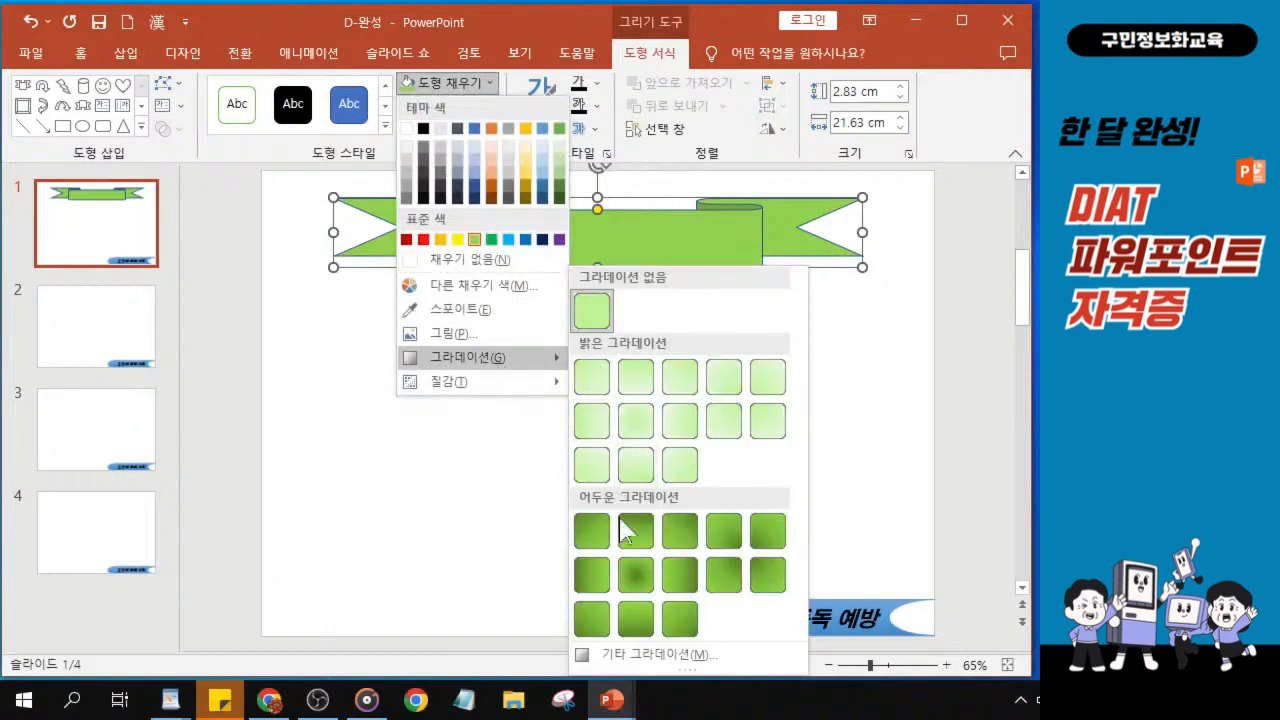
click(635, 574)
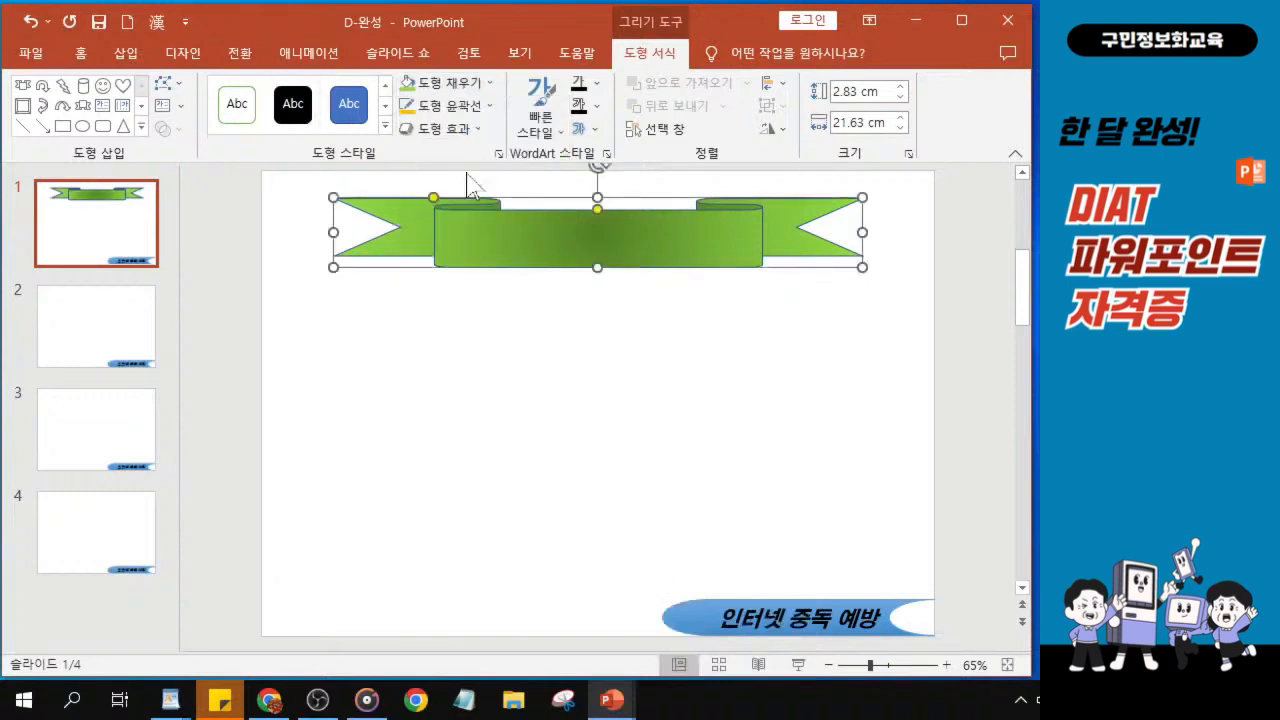
Step: Give the ribbon a green outline from the standard colours with a width of 3 pt
click(467, 107)
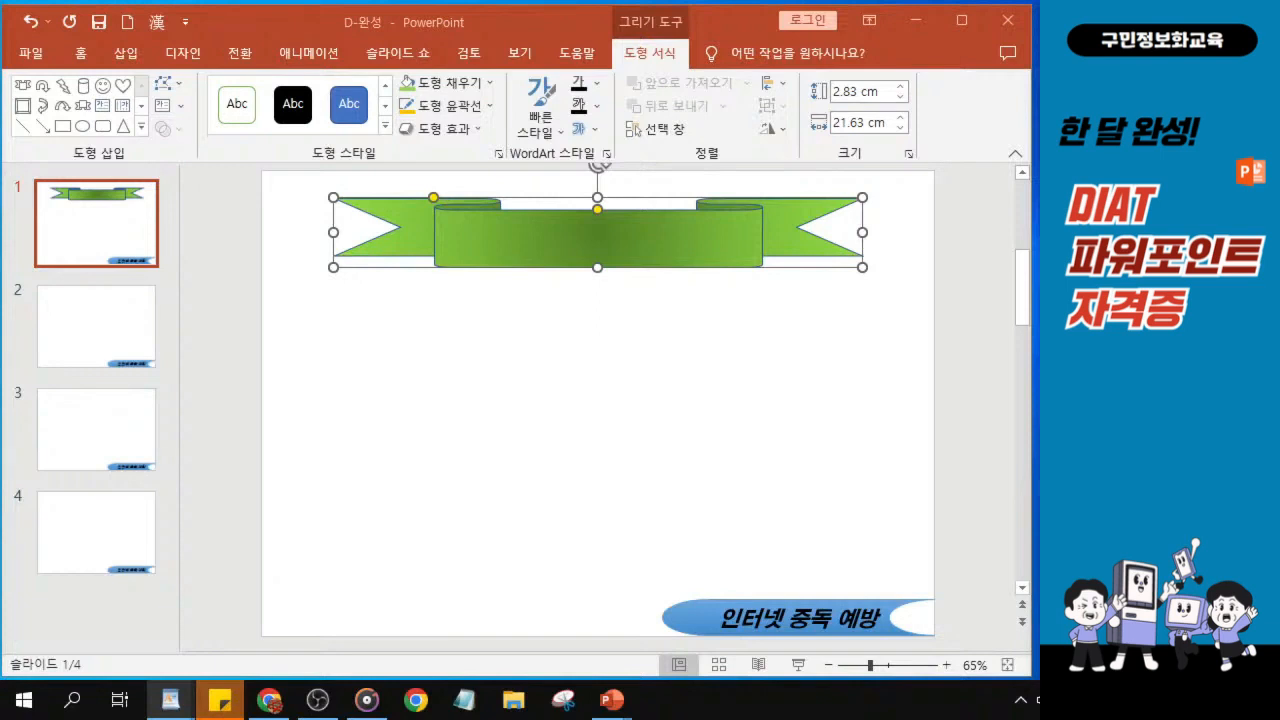
click(455, 106)
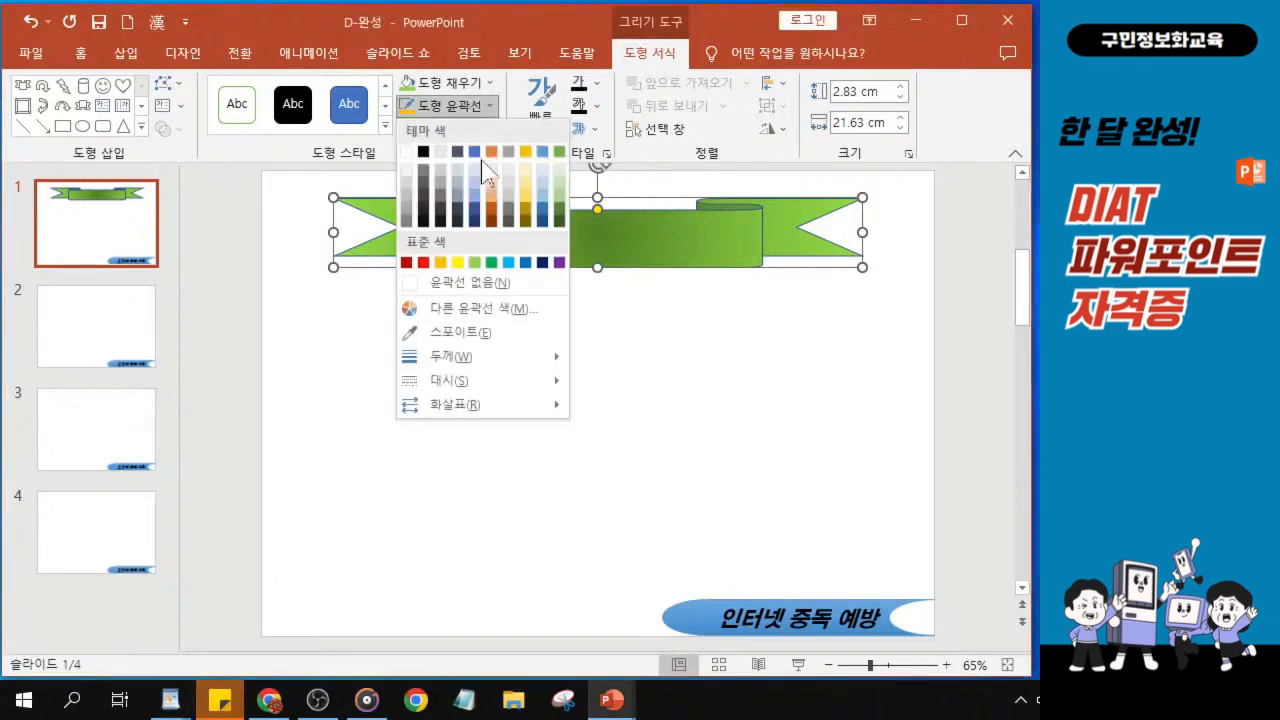
click(491, 263)
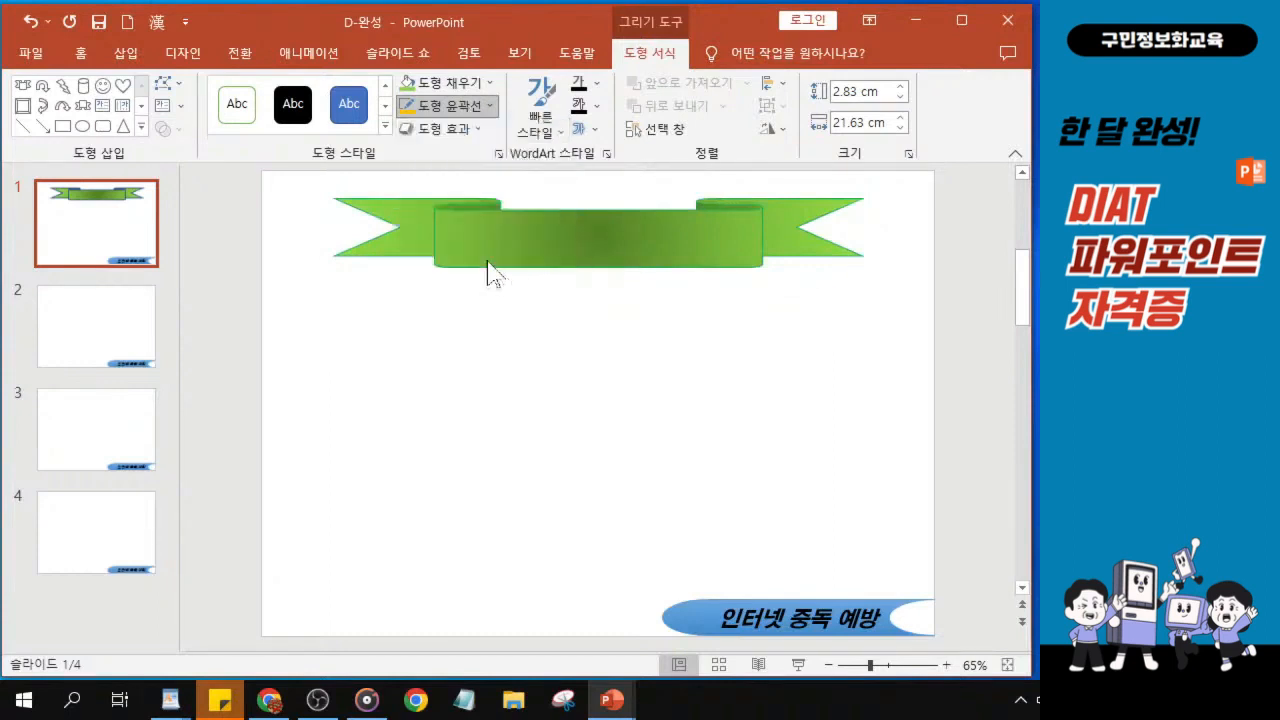
click(458, 117)
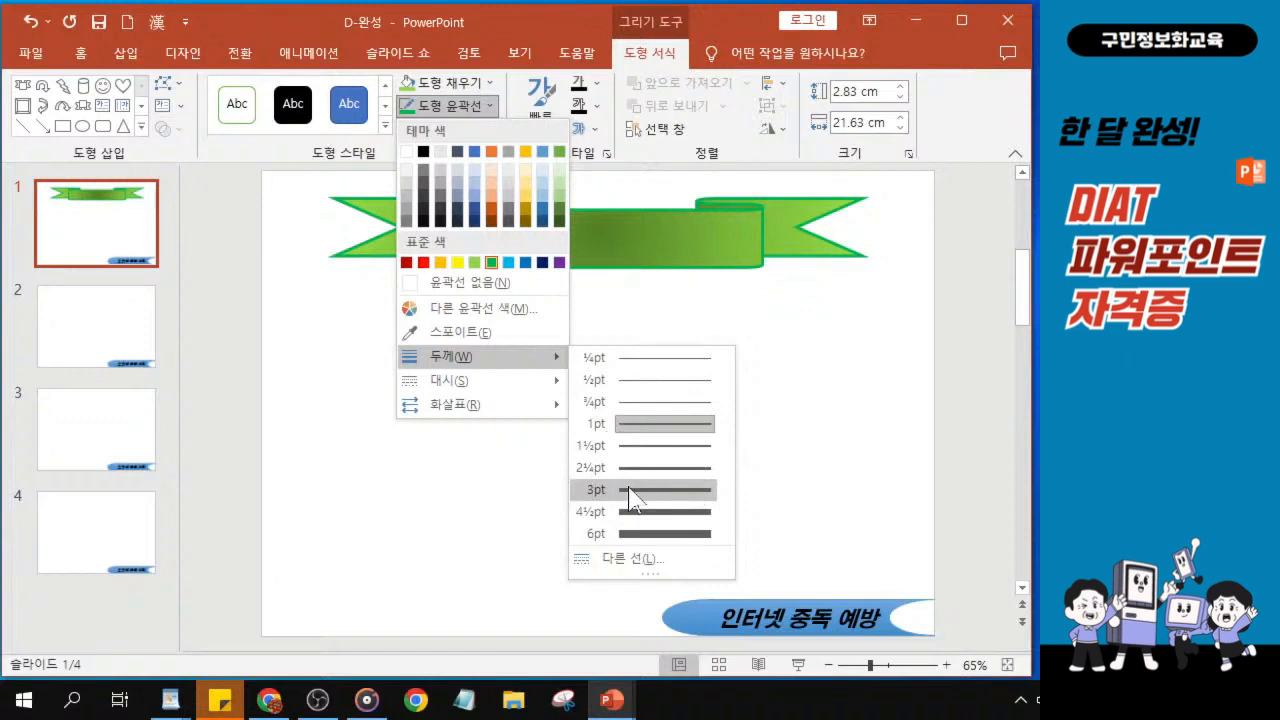
click(630, 490)
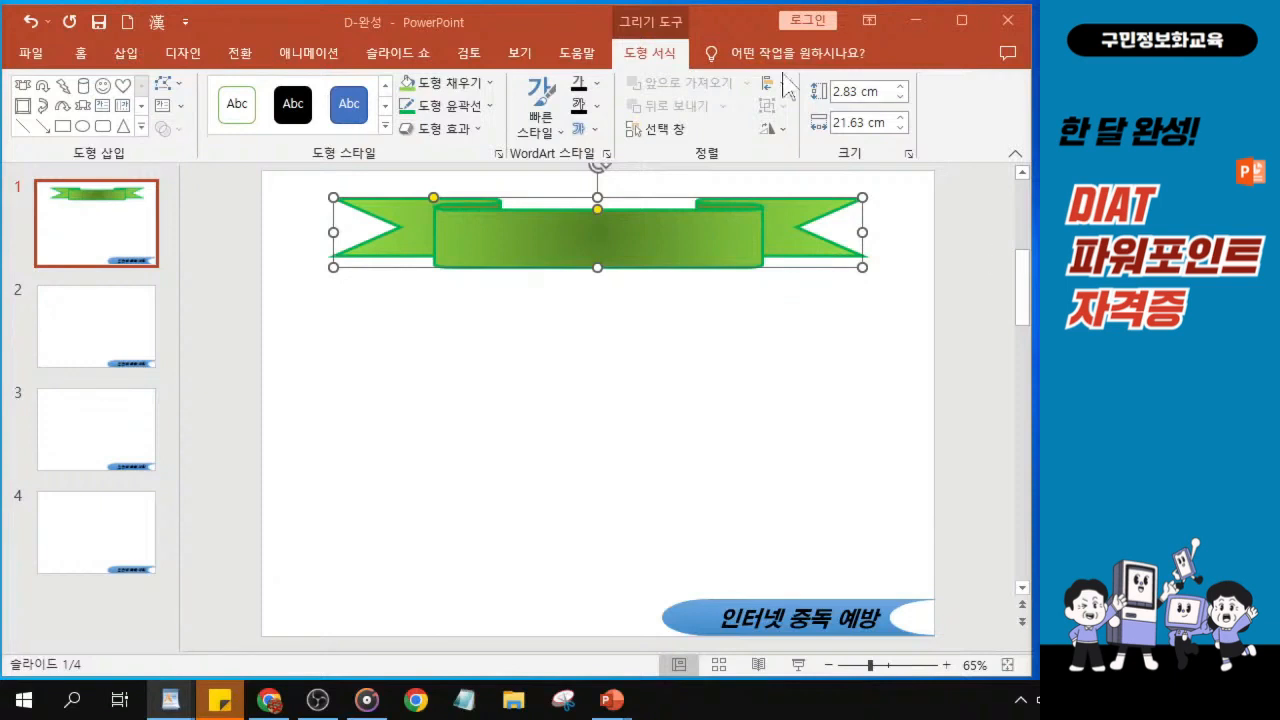
Step: Apply the inner centre shadow effect to the green ribbon
click(460, 135)
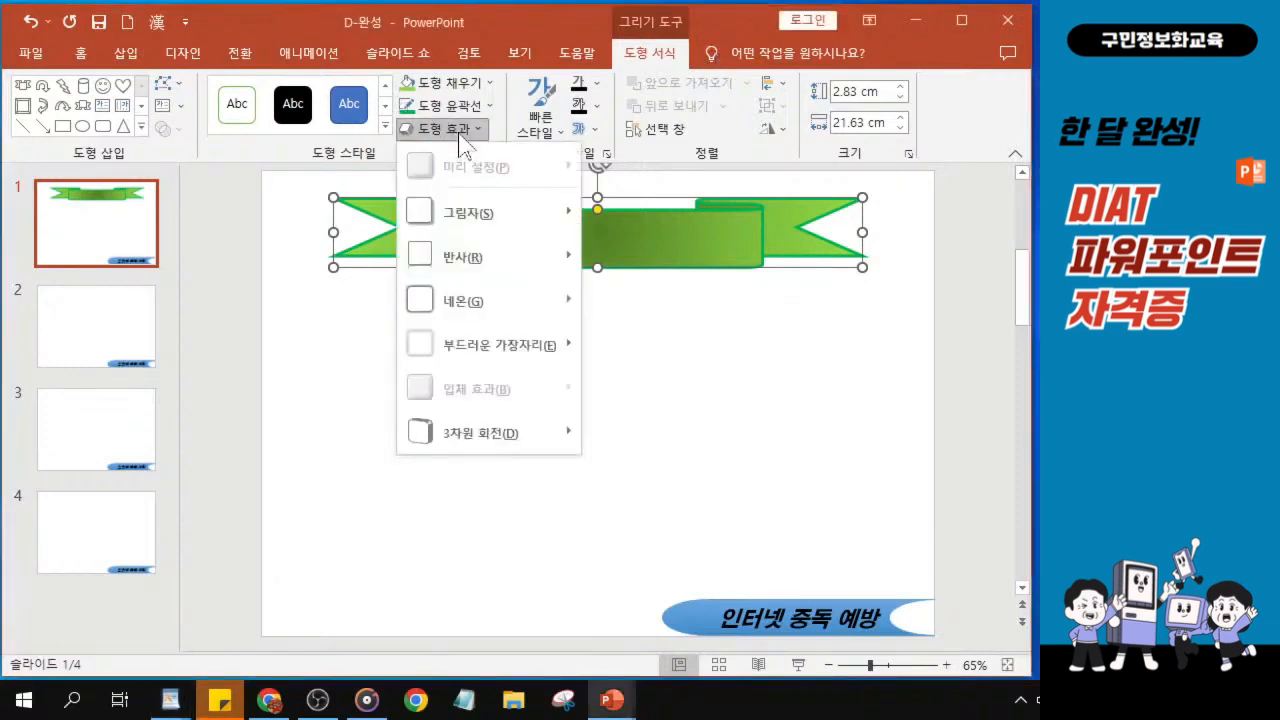
mouse_move(490, 228)
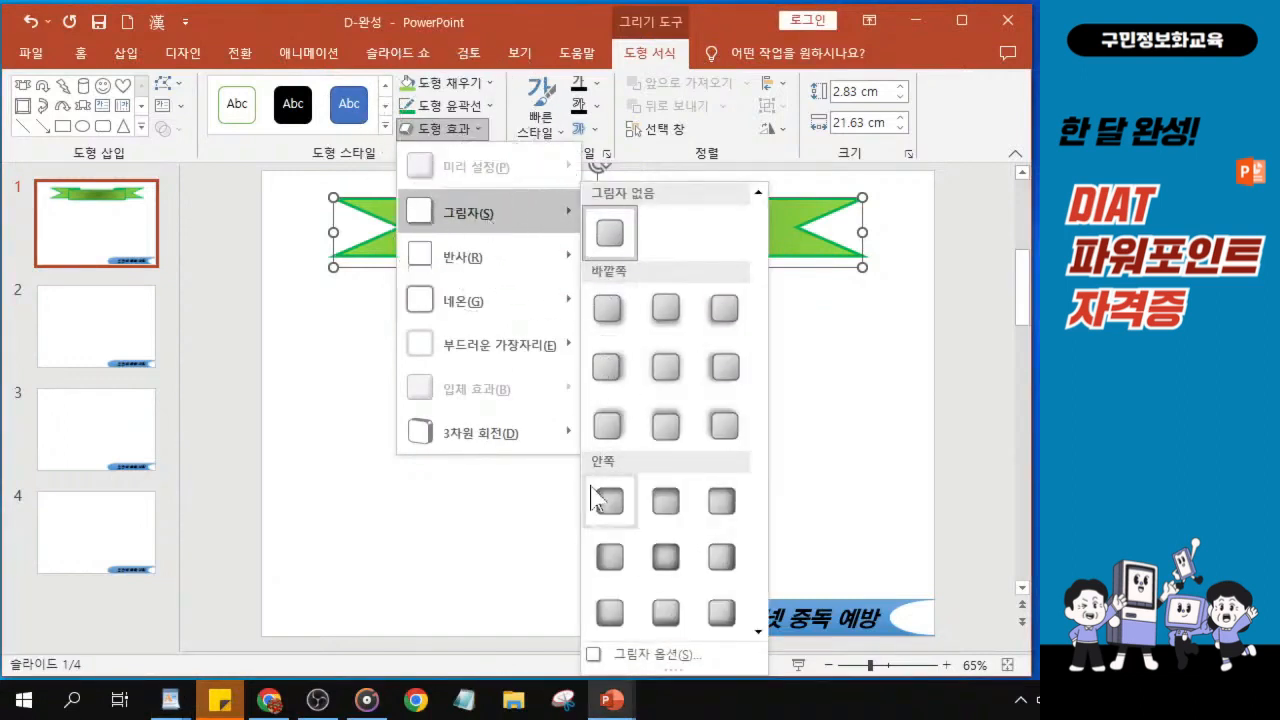
click(675, 567)
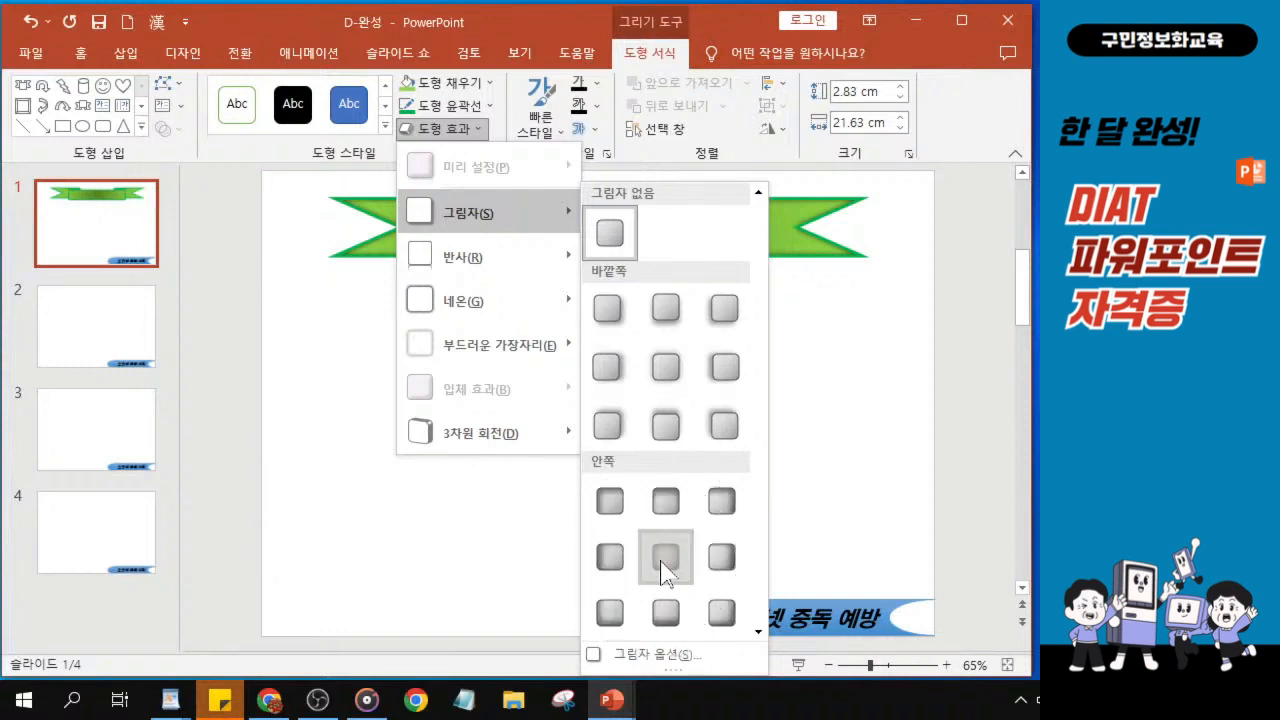
click(665, 557)
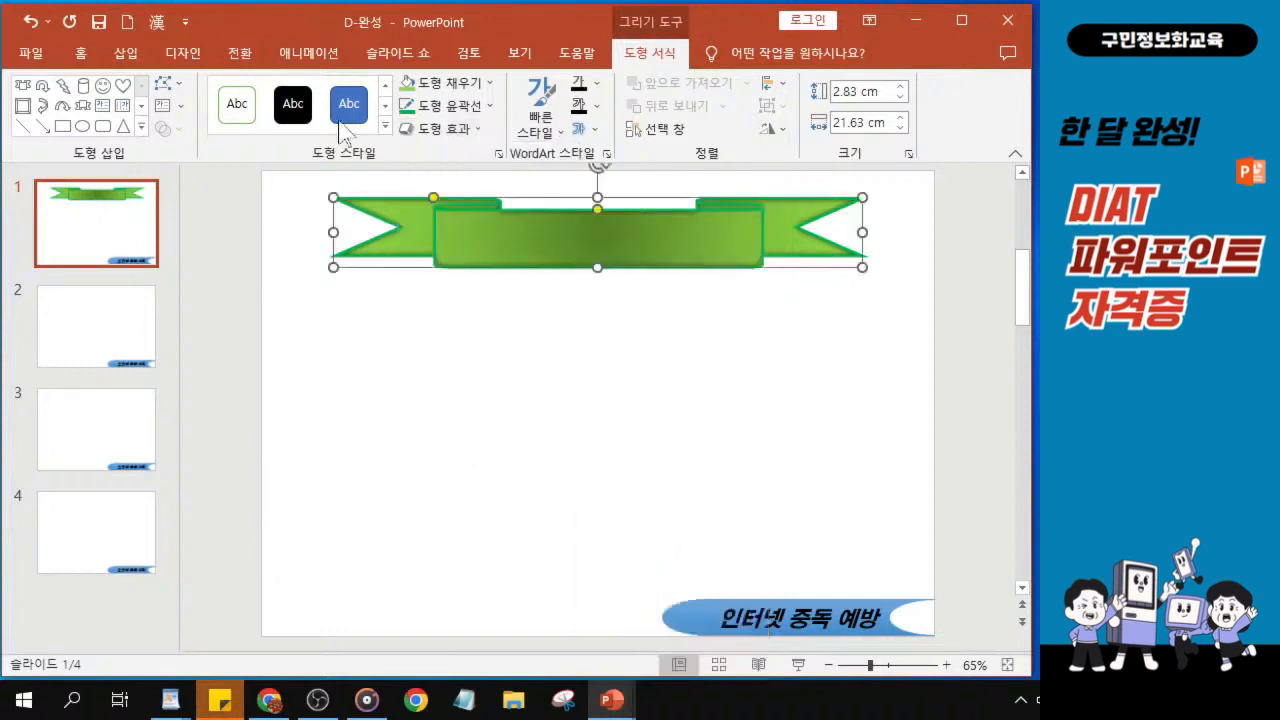
Step: Set the ribbon's text font to HY견고딕
click(86, 57)
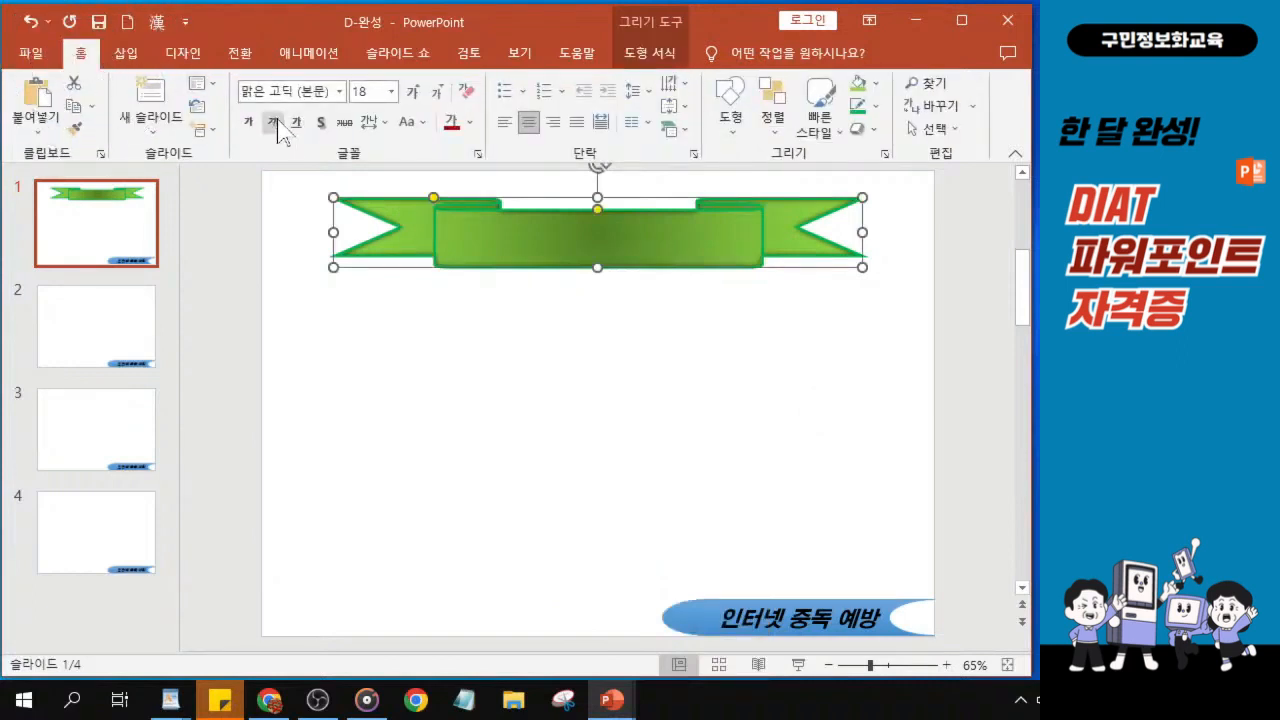
click(339, 91)
scroll(418, 512, down, 3)
key(Escape)
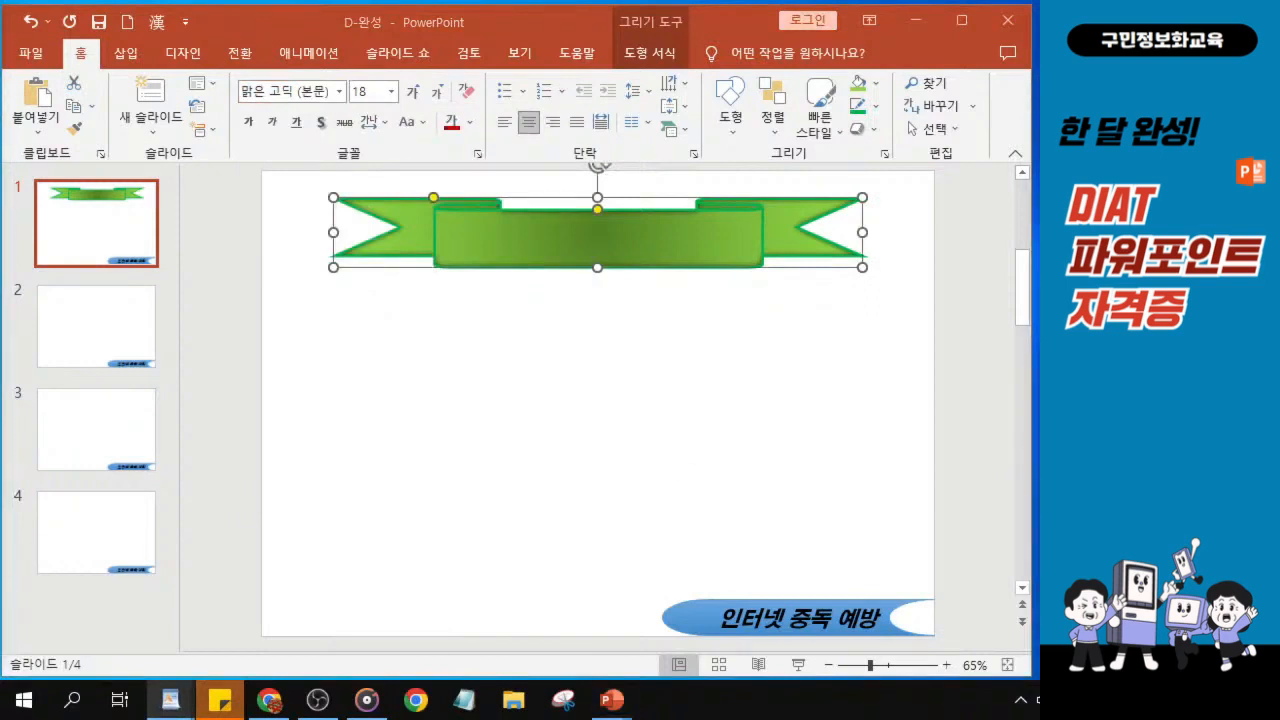
click(341, 92)
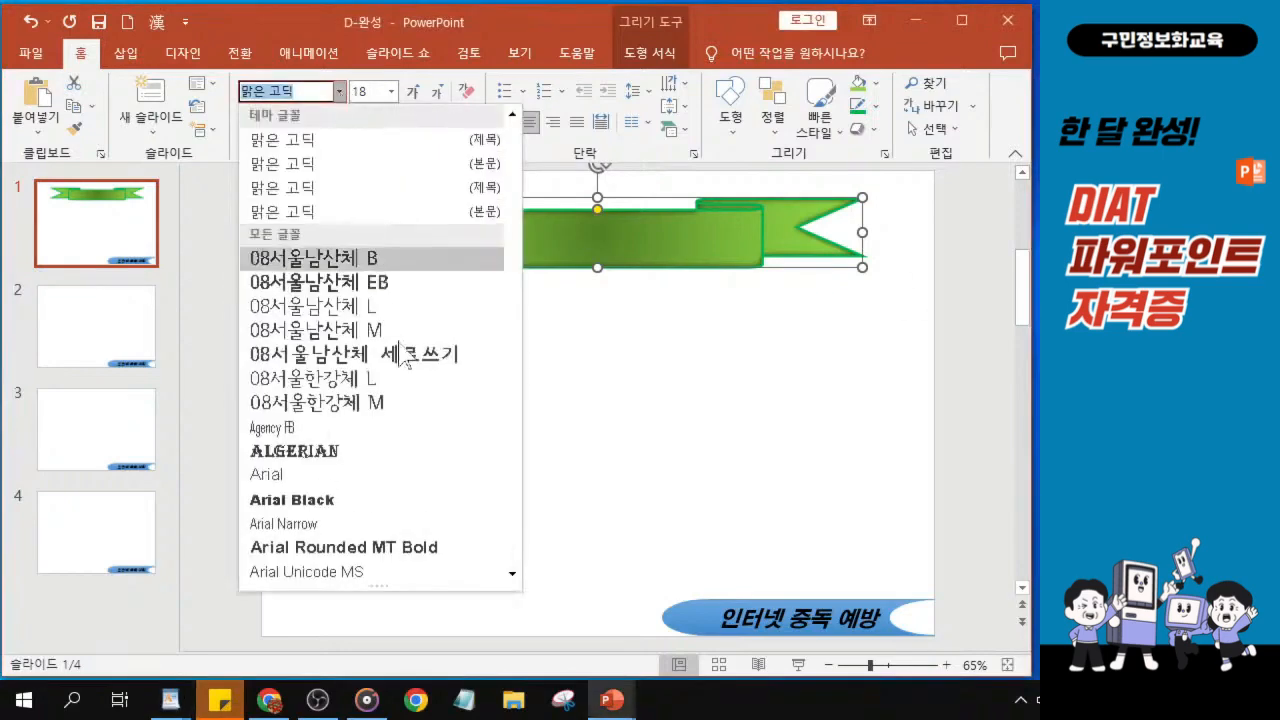
scroll(414, 366, down, 10)
scroll(409, 366, down, 9)
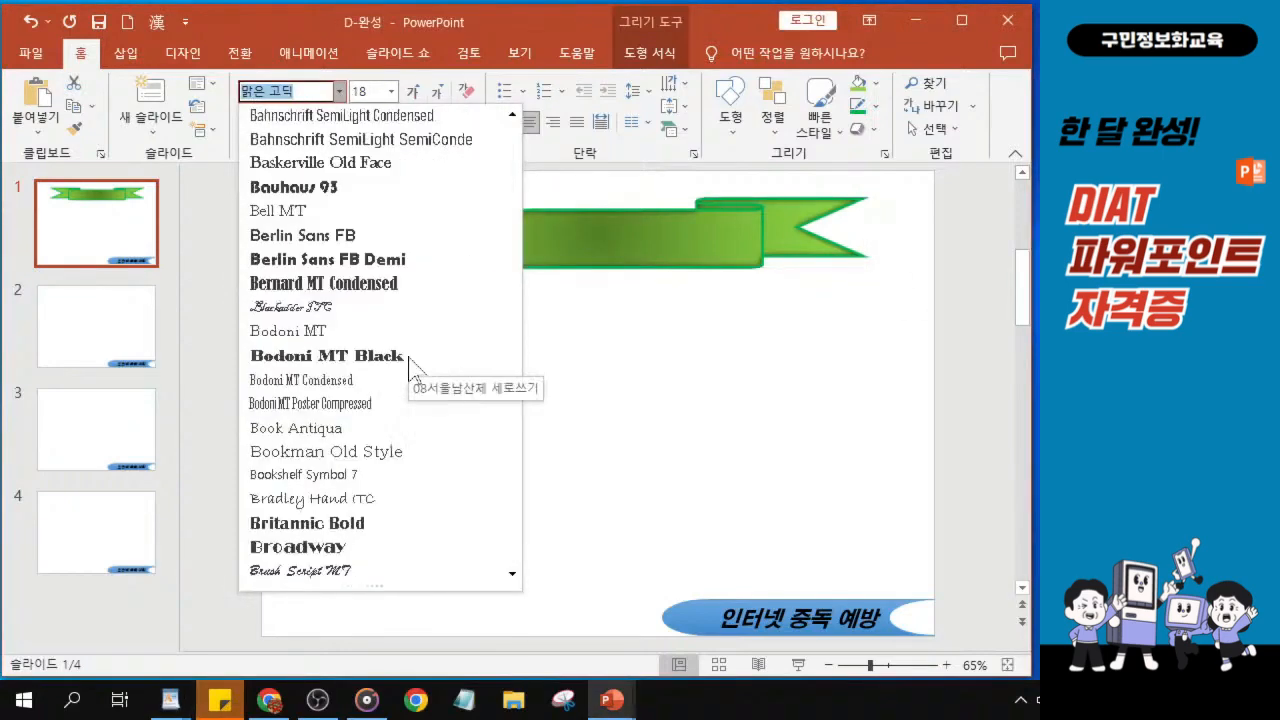
scroll(409, 366, down, 10)
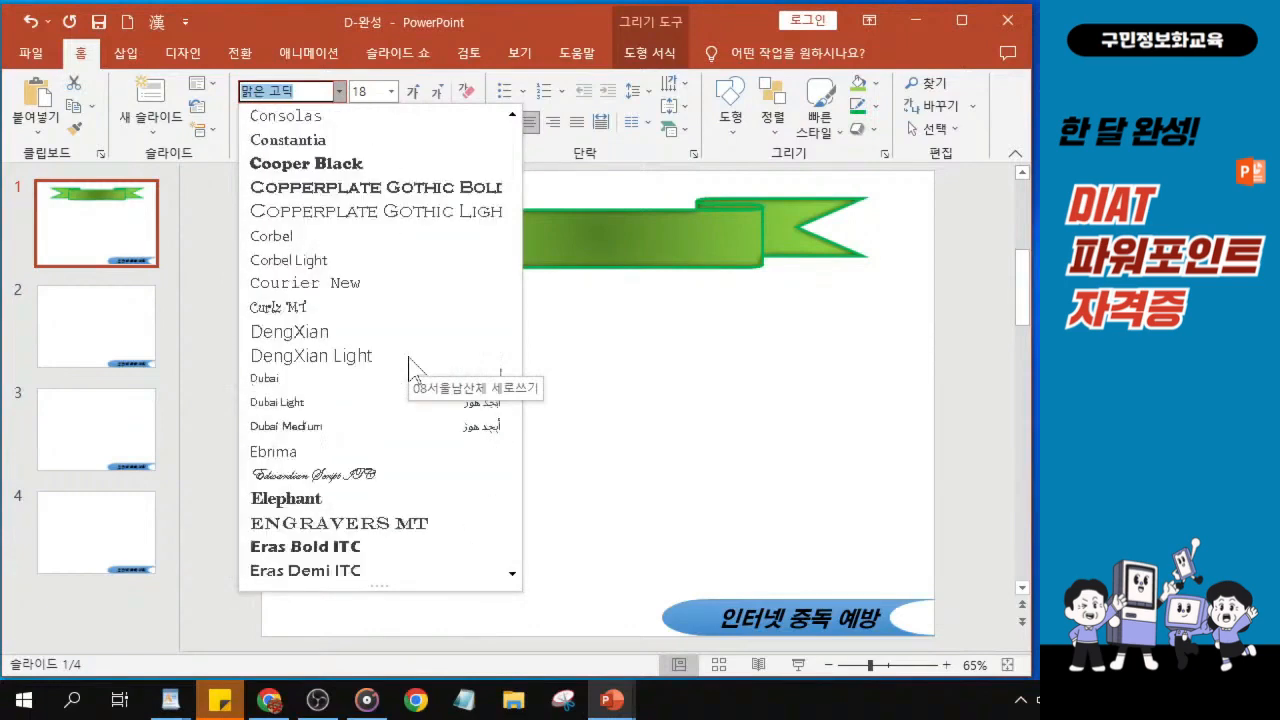
scroll(409, 366, down, 9)
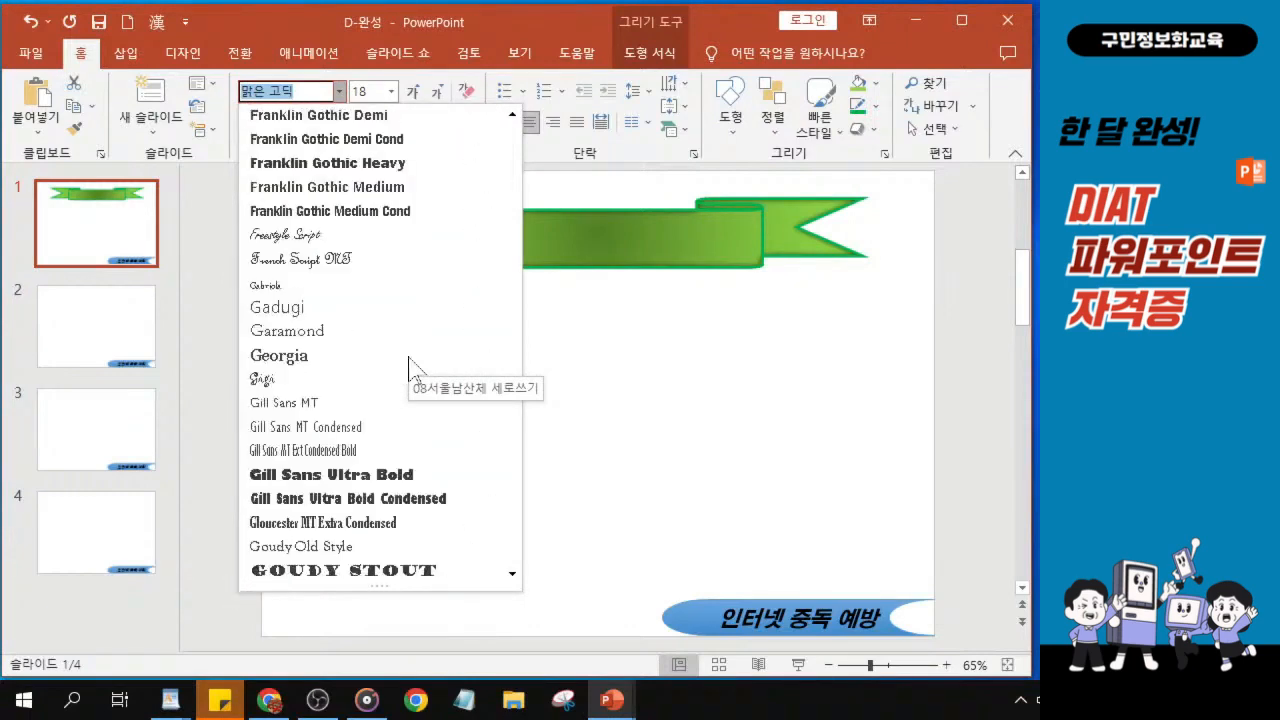
scroll(409, 366, down, 1)
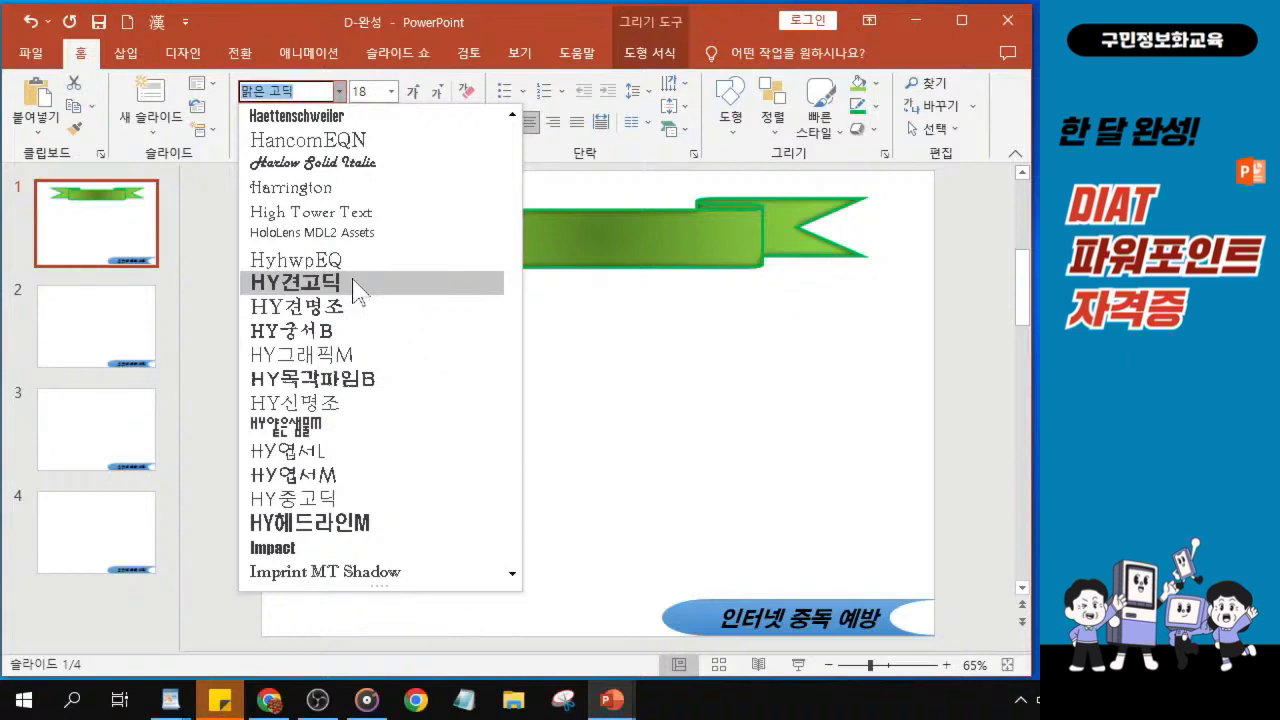
click(357, 284)
Step: Set the ribbon's text to size 40 with bold and text shadow
click(367, 92)
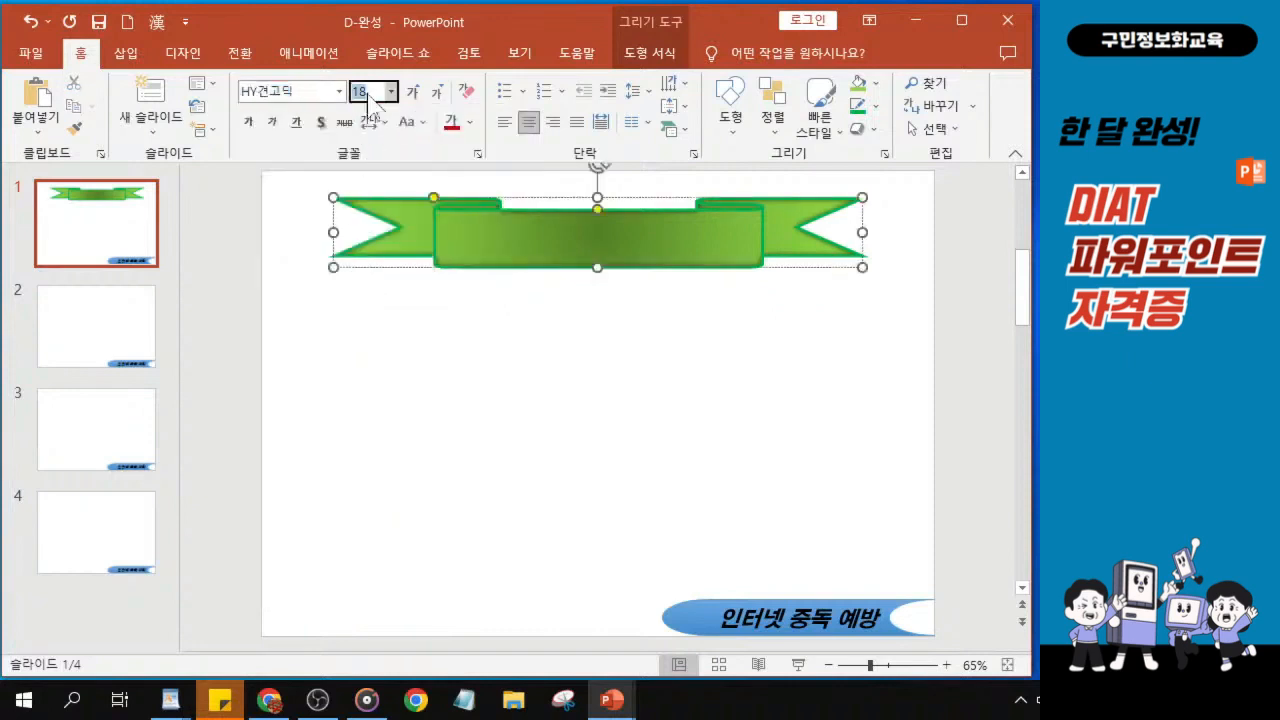
text(40)
key(Return)
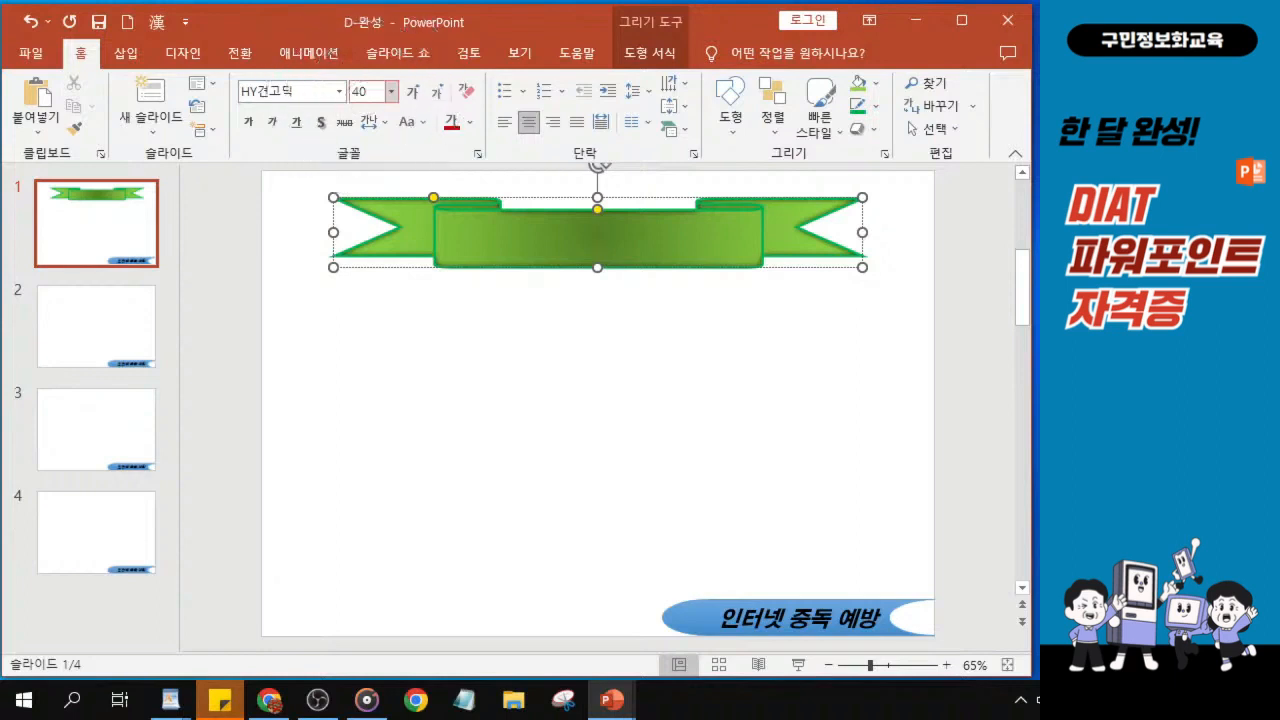
click(249, 122)
click(321, 122)
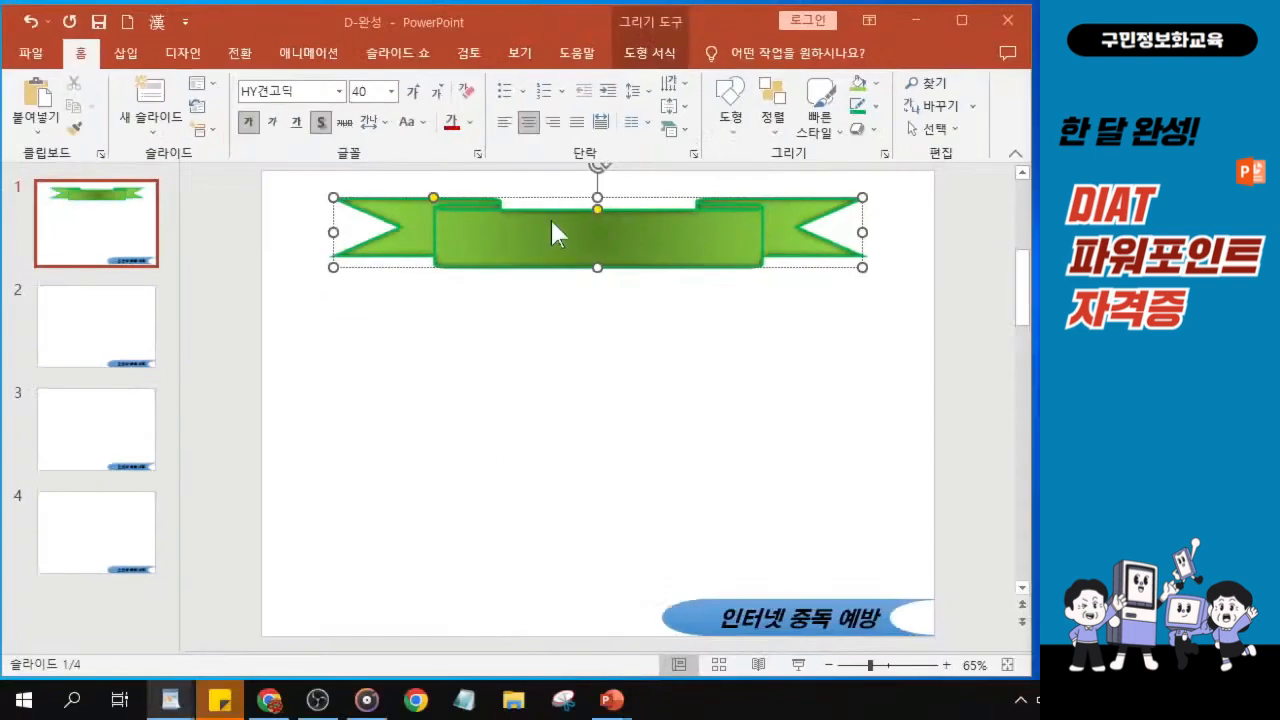
Step: Enter the title "인터넷 중독이란?" in the ribbon
click(800, 402)
key(Escape)
text(인터넷)
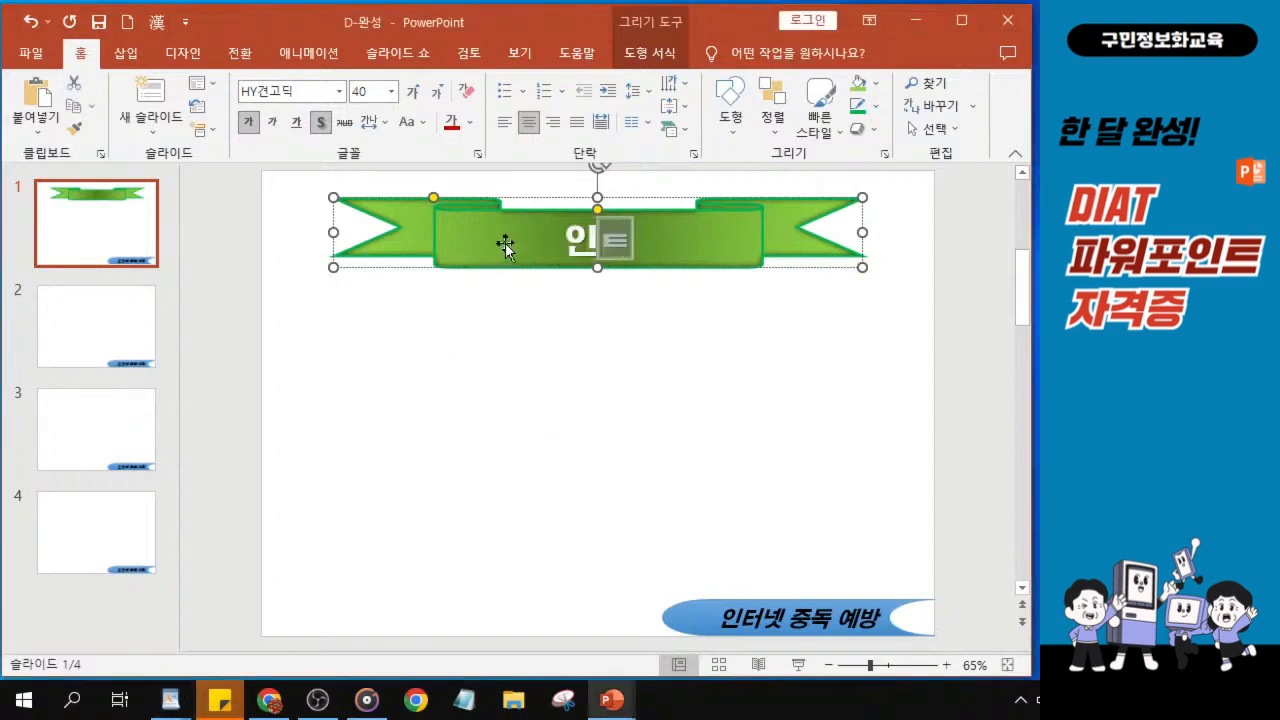
text( 중독ㅇ)
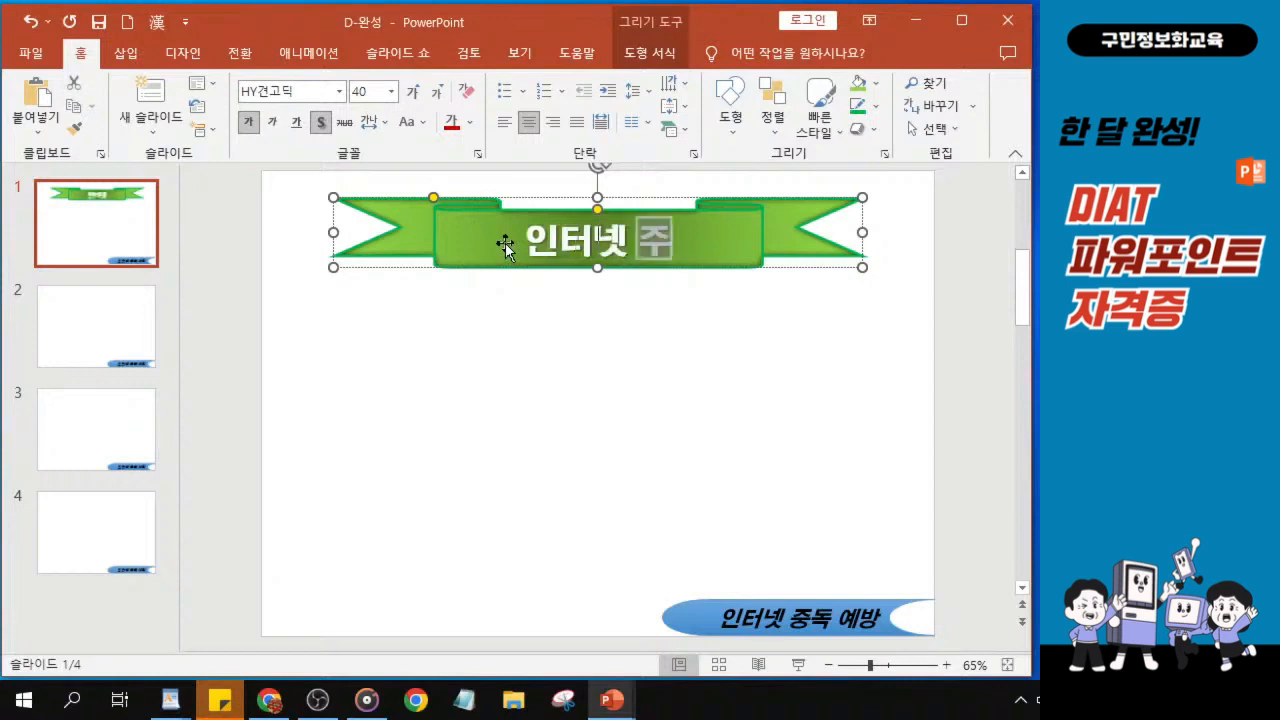
text(이란?)
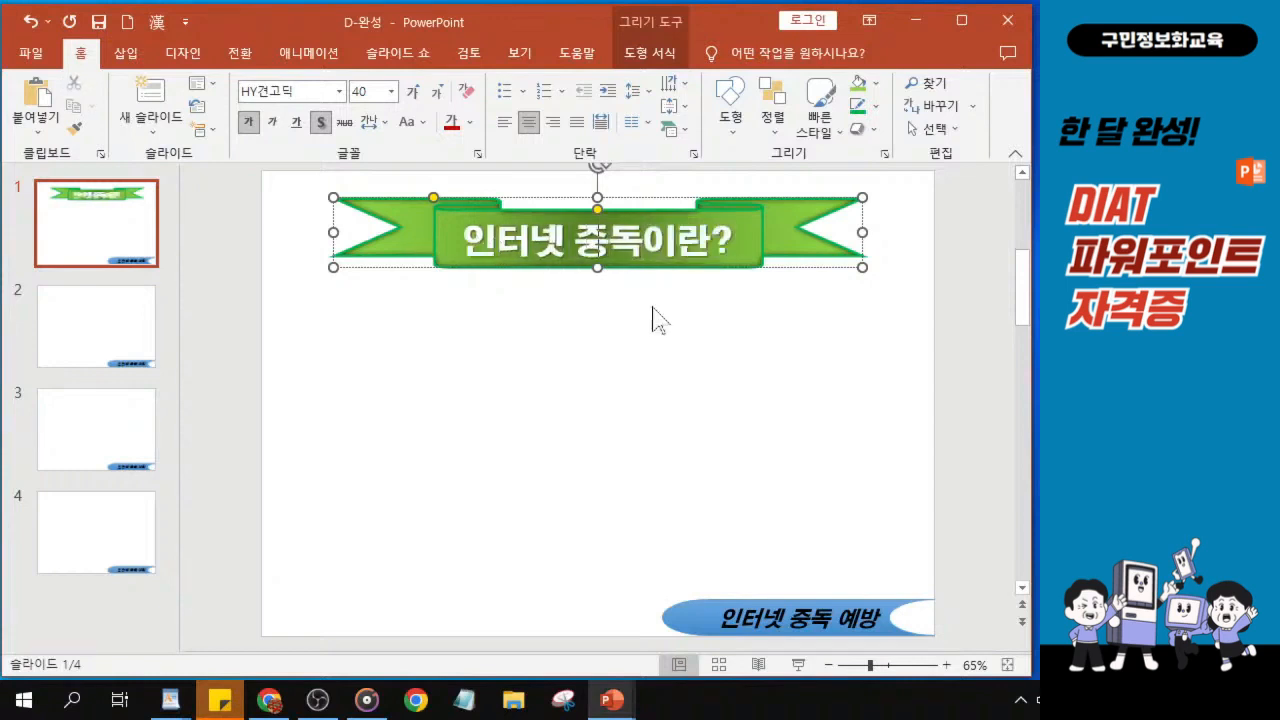
Step: Make the ribbon slightly taller and place it a little lower on the slide
drag(597, 268, 632, 297)
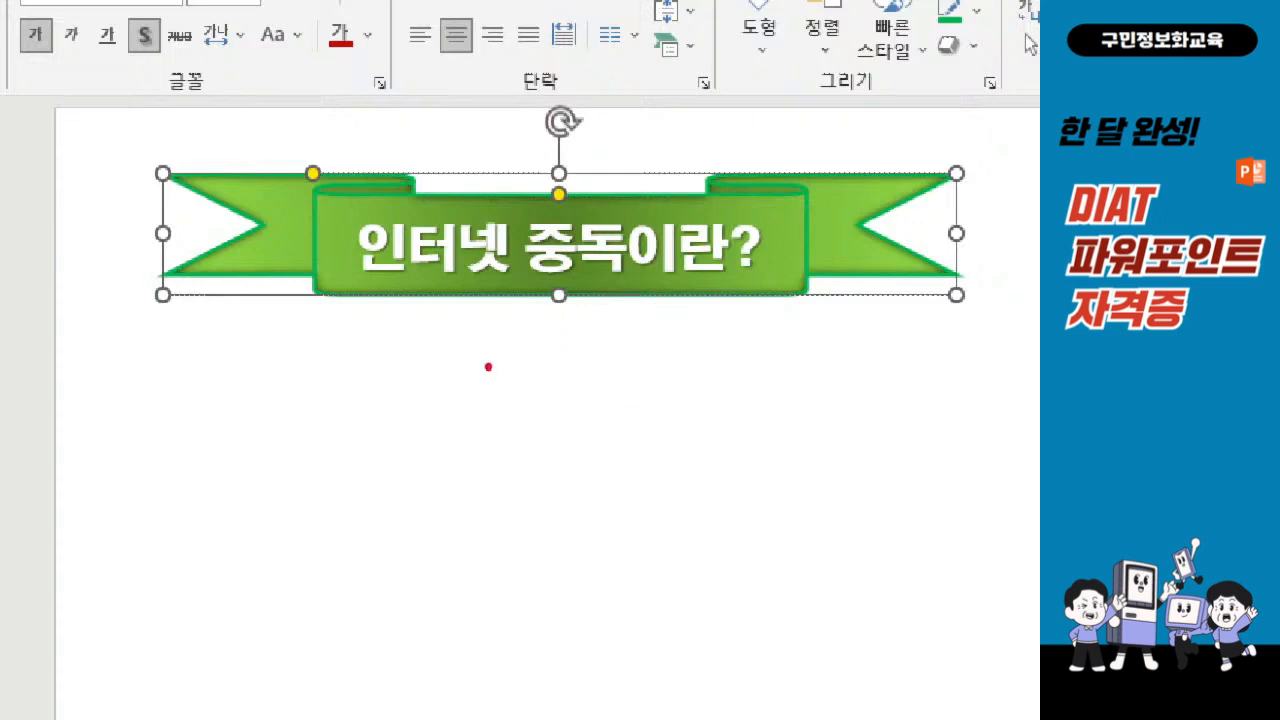
mouse_move(575, 322)
mouse_down()
mouse_move(555, 327)
mouse_move(579, 293)
mouse_move(562, 324)
mouse_up()
mouse_move(184, 262)
mouse_down()
mouse_move(154, 262)
mouse_move(190, 238)
mouse_move(166, 269)
mouse_up()
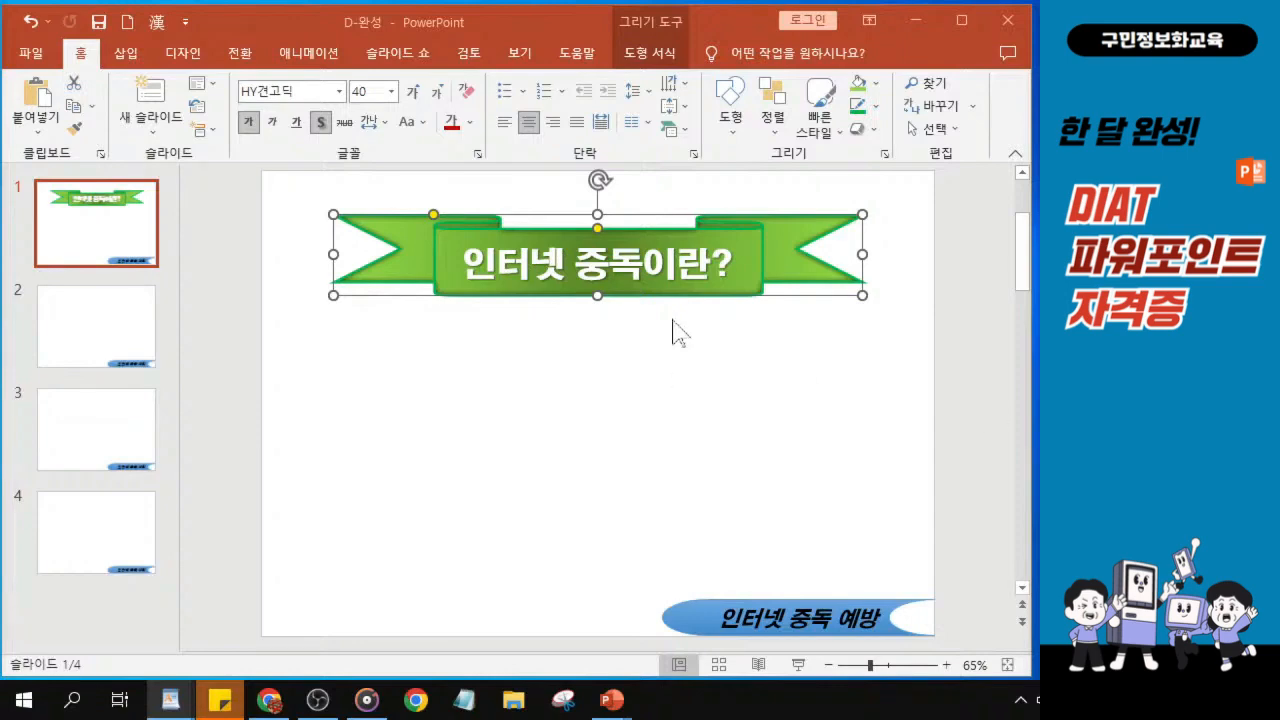
Step: Draw a smiley face about 5.12 cm wide and 4.75 cm high below the left part of the ribbon
click(736, 140)
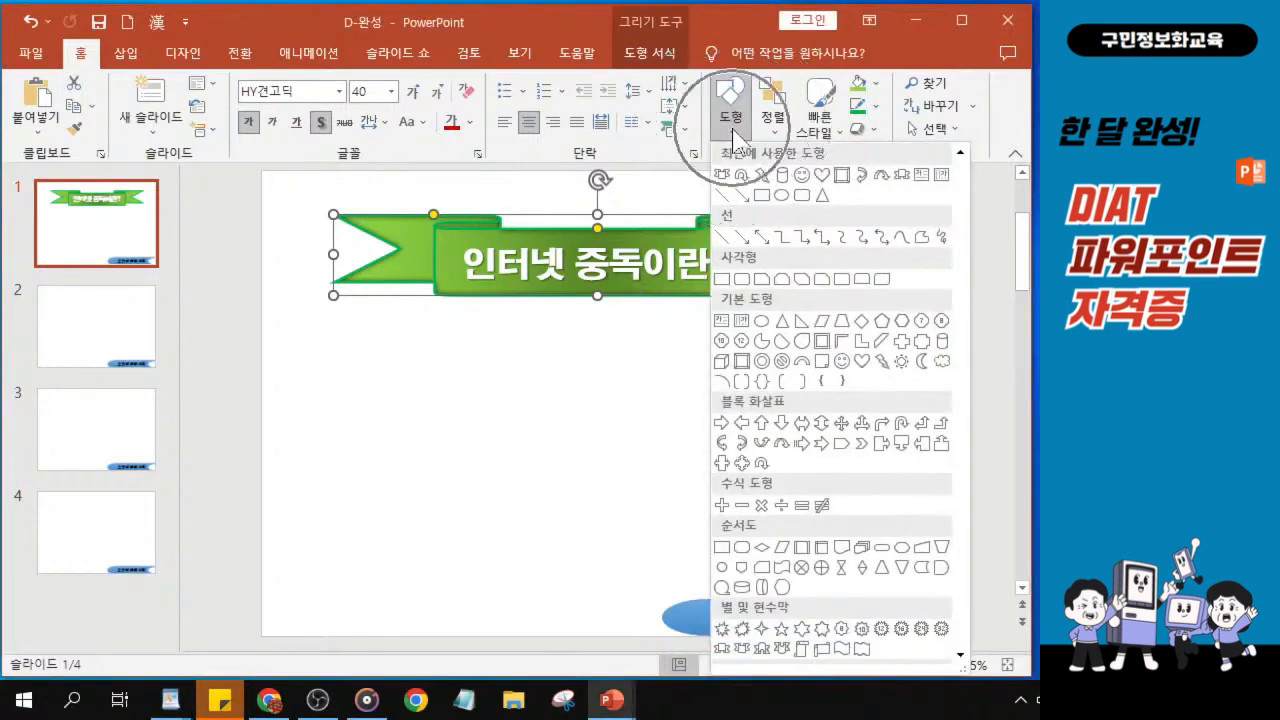
click(841, 363)
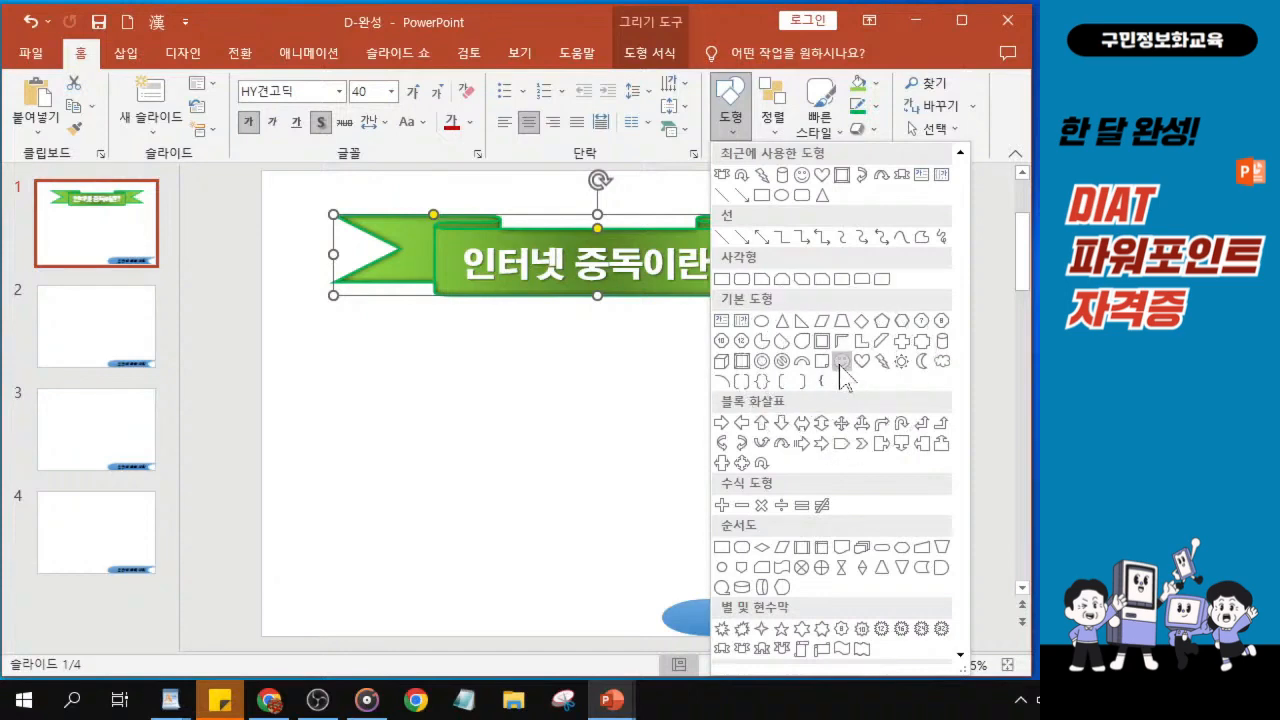
key(ctrl)
key(ctrl)
key(ctrl)
key(ctrl)
click(841, 363)
drag(378, 376, 508, 496)
drag(460, 457, 446, 444)
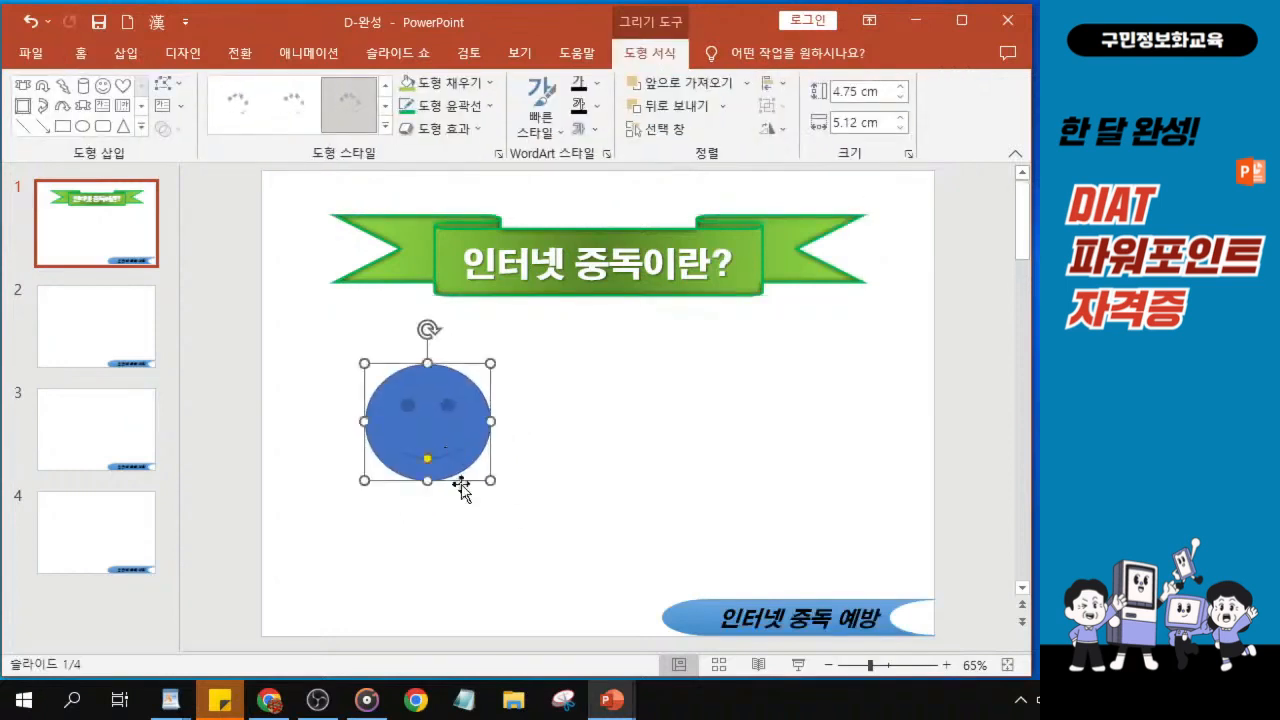
click(567, 585)
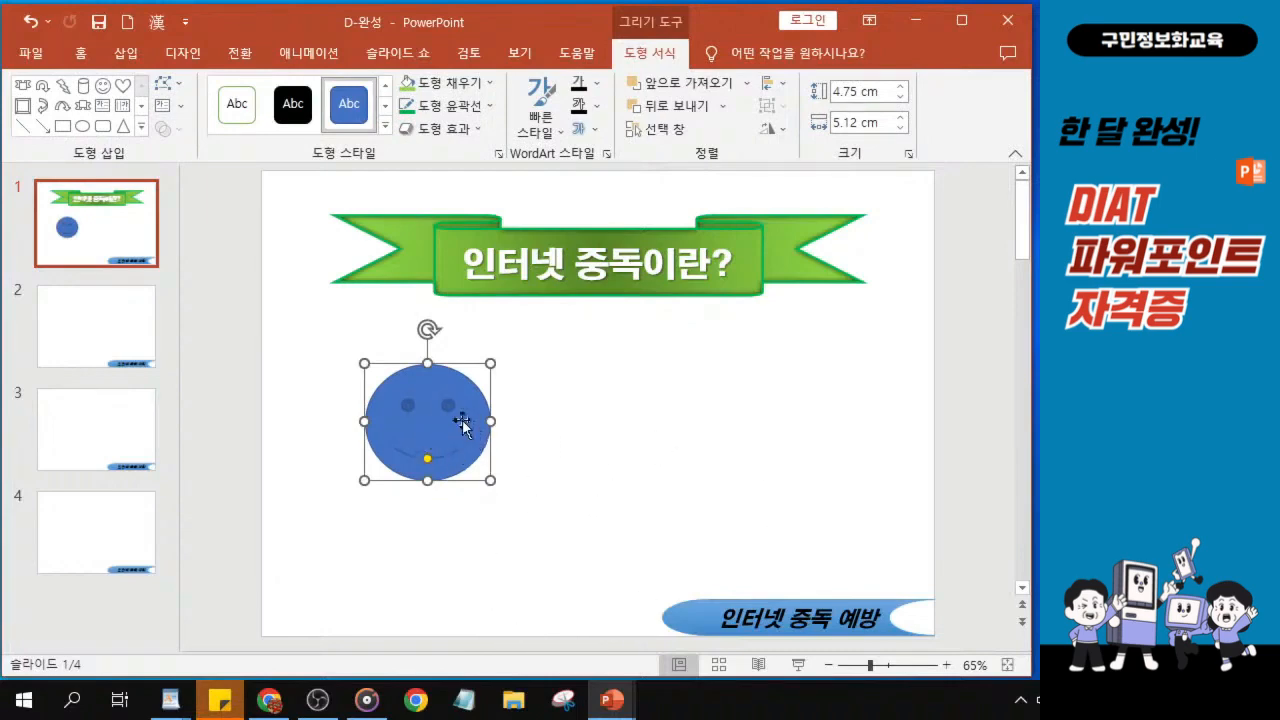
Step: Shrink the smiley face to about 4.67 cm wide and 4.59 cm high and fill it with orange from the standard colours
drag(364, 480, 375, 477)
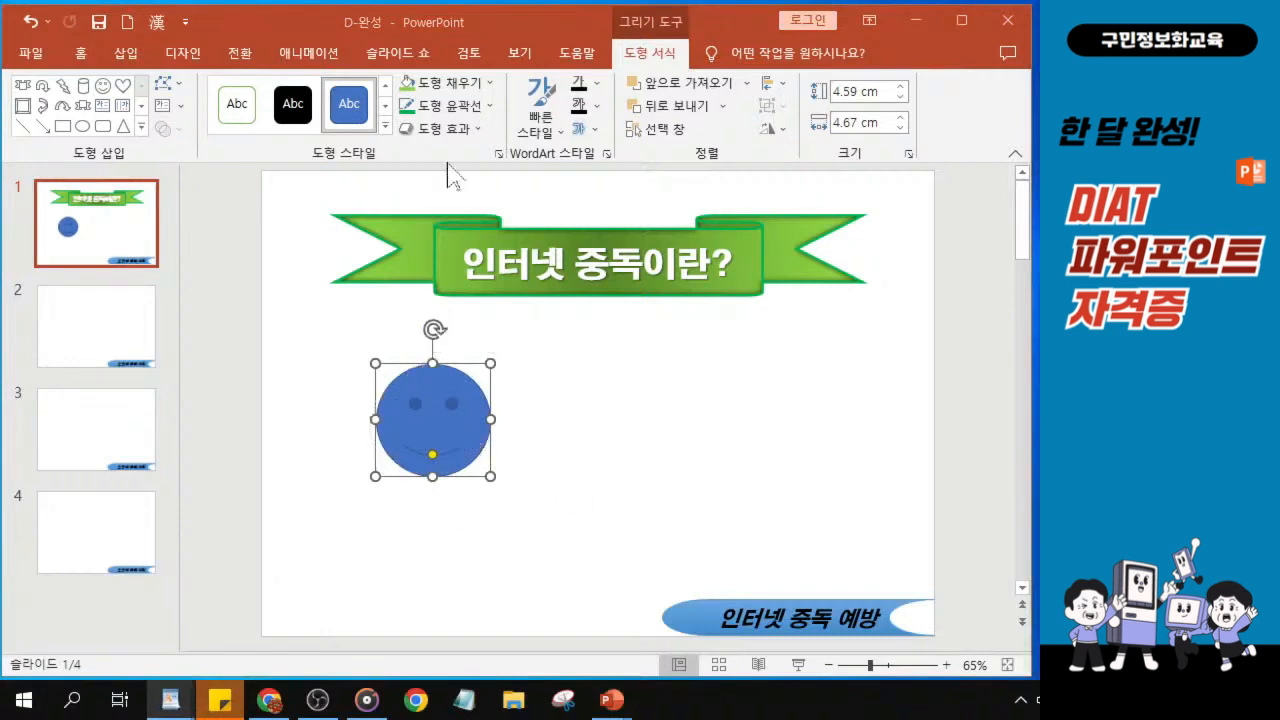
click(458, 90)
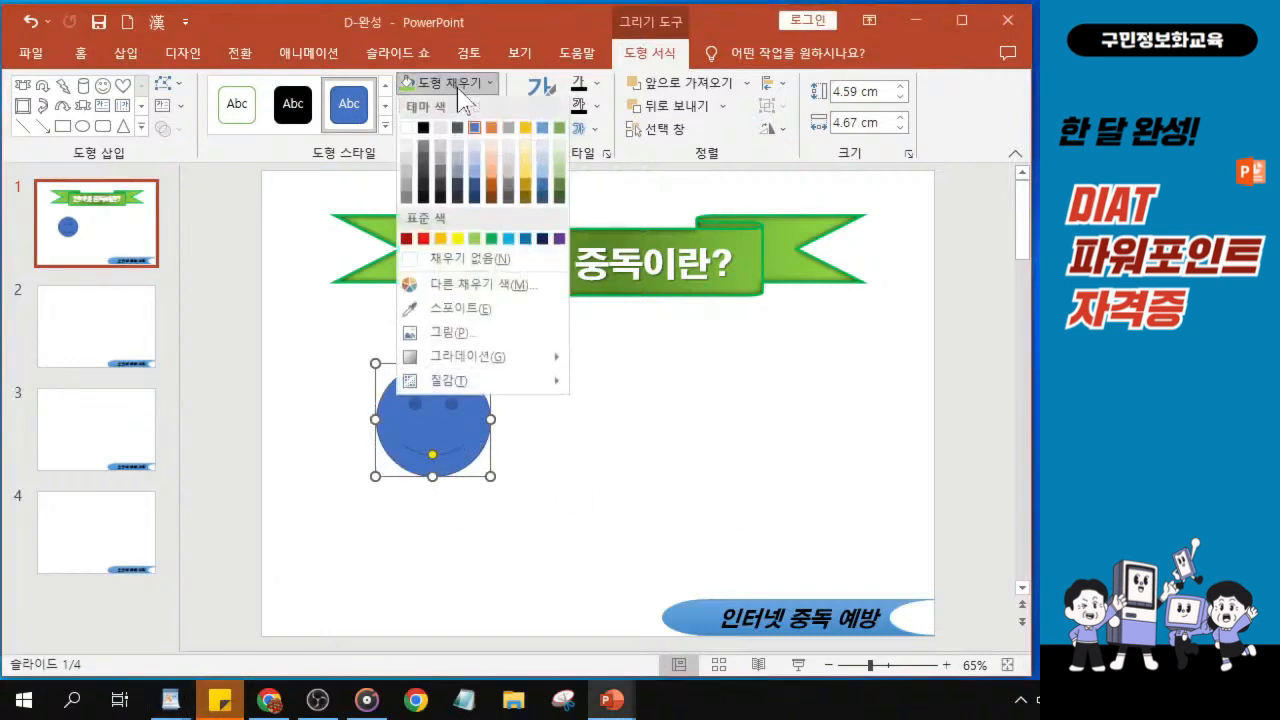
click(440, 239)
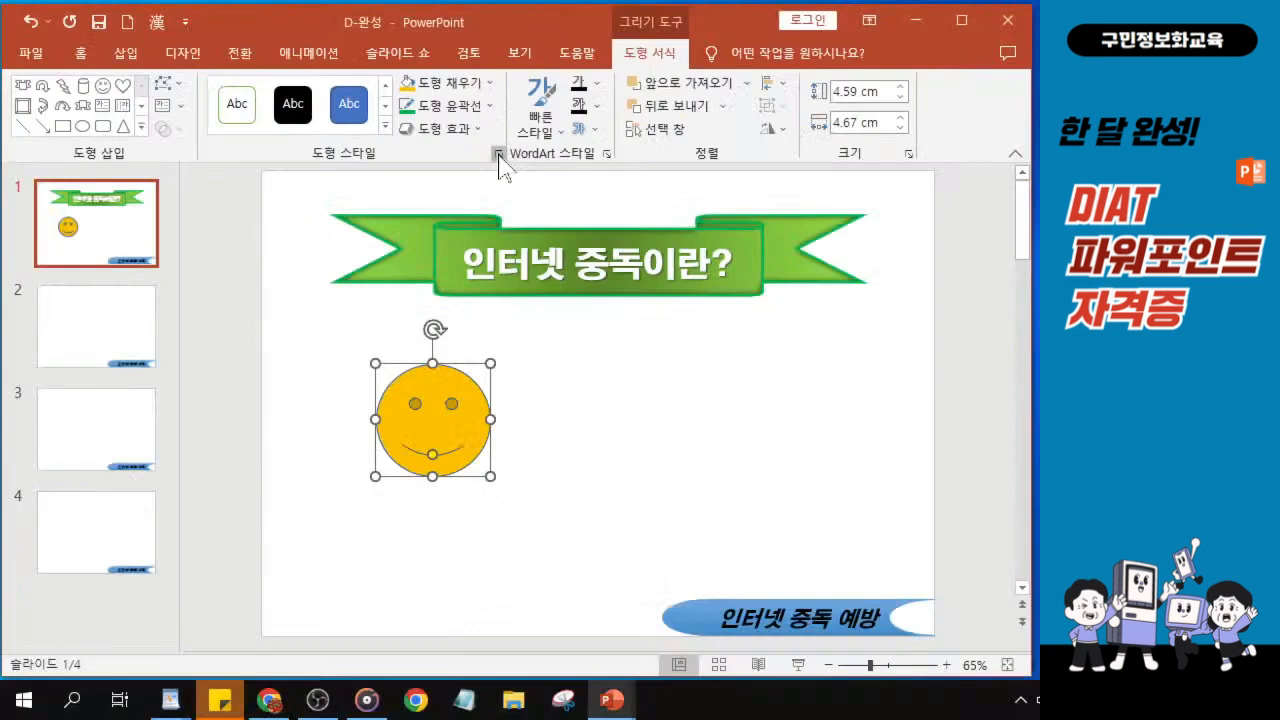
Step: Give the smiley face a solid outline in yellow from the standard colours with a width of 2.5 pt
click(497, 154)
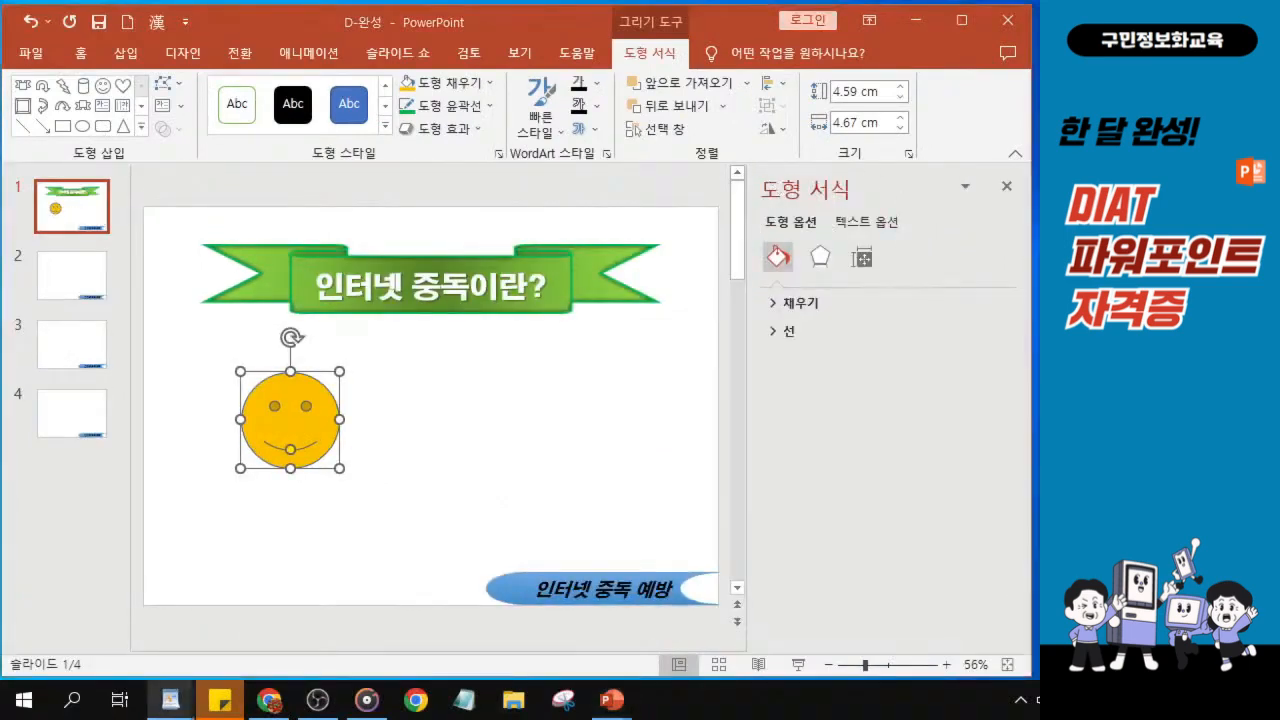
key(ctrl)
click(769, 339)
key(ctrl)
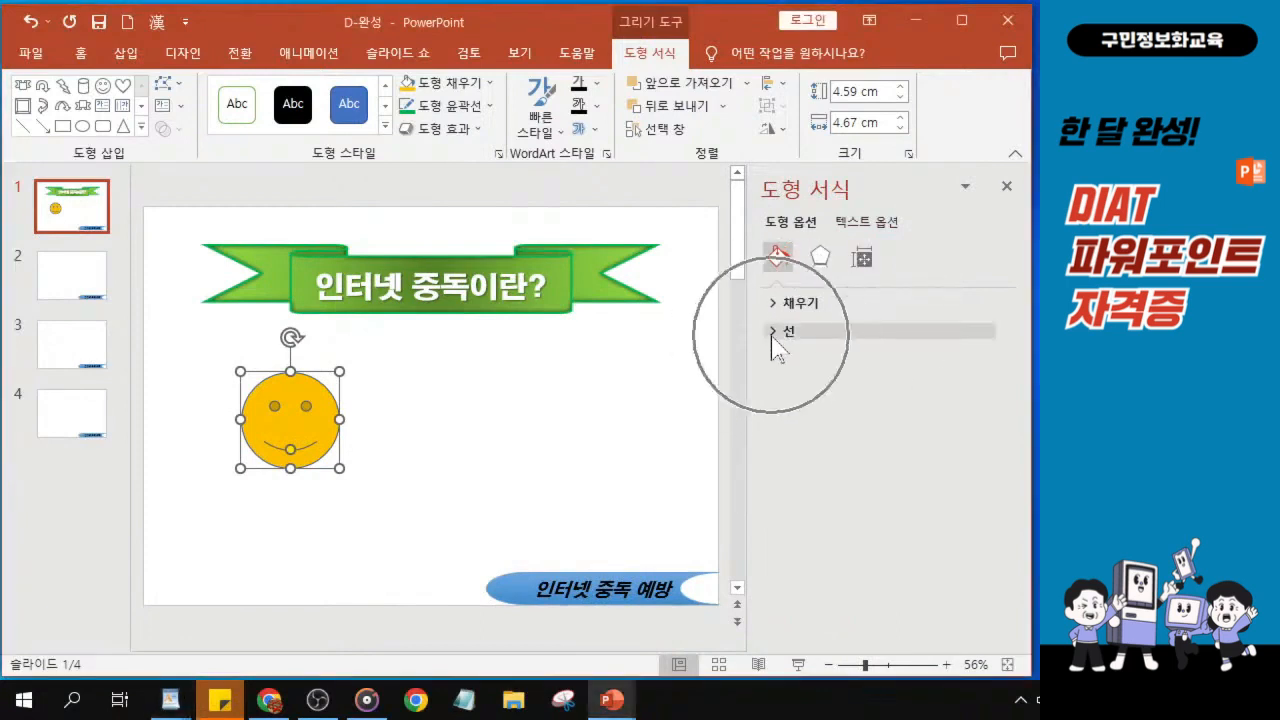
click(775, 338)
key(ctrl)
key(ctrl)
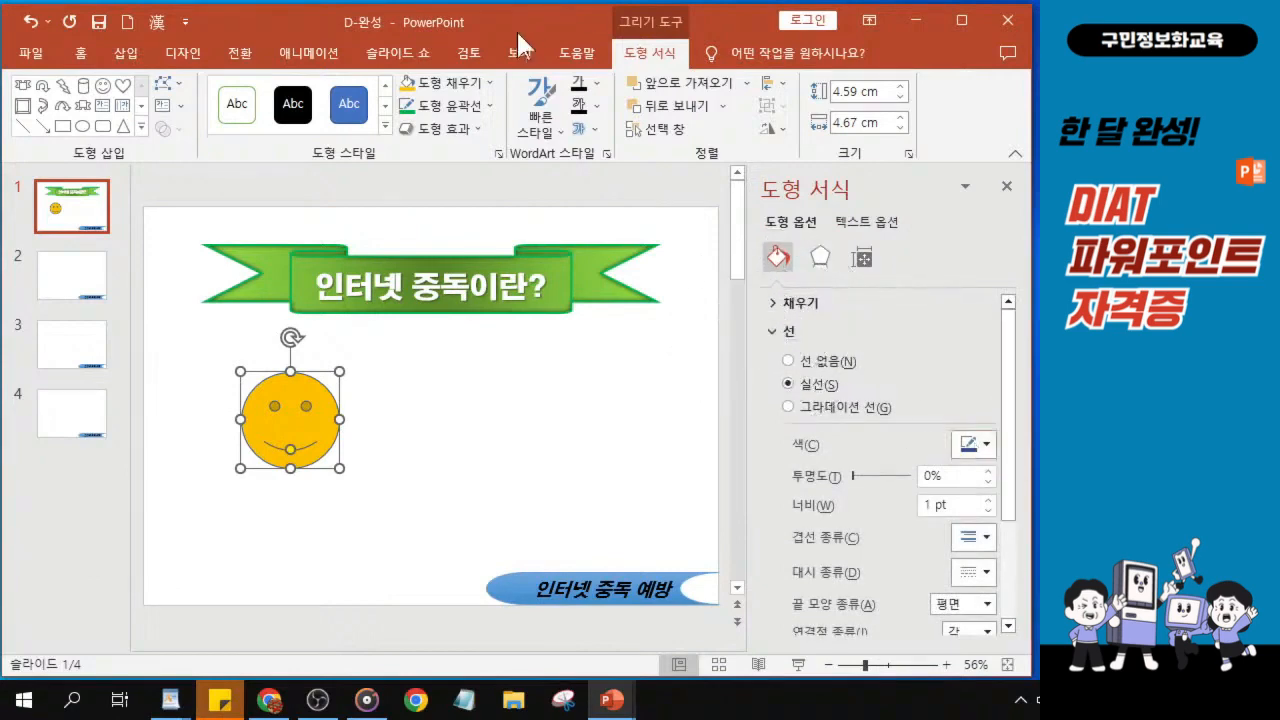
drag(517, 40, 415, 24)
click(883, 430)
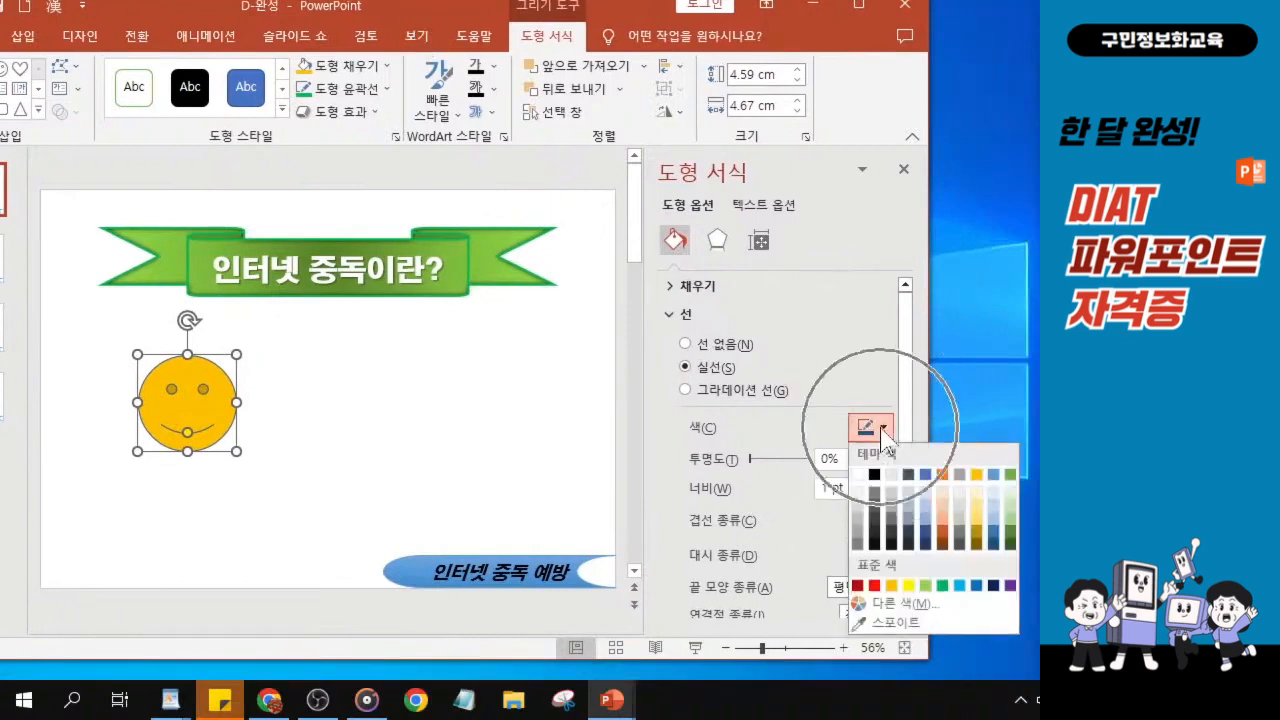
click(910, 585)
click(820, 489)
drag(820, 489, 857, 491)
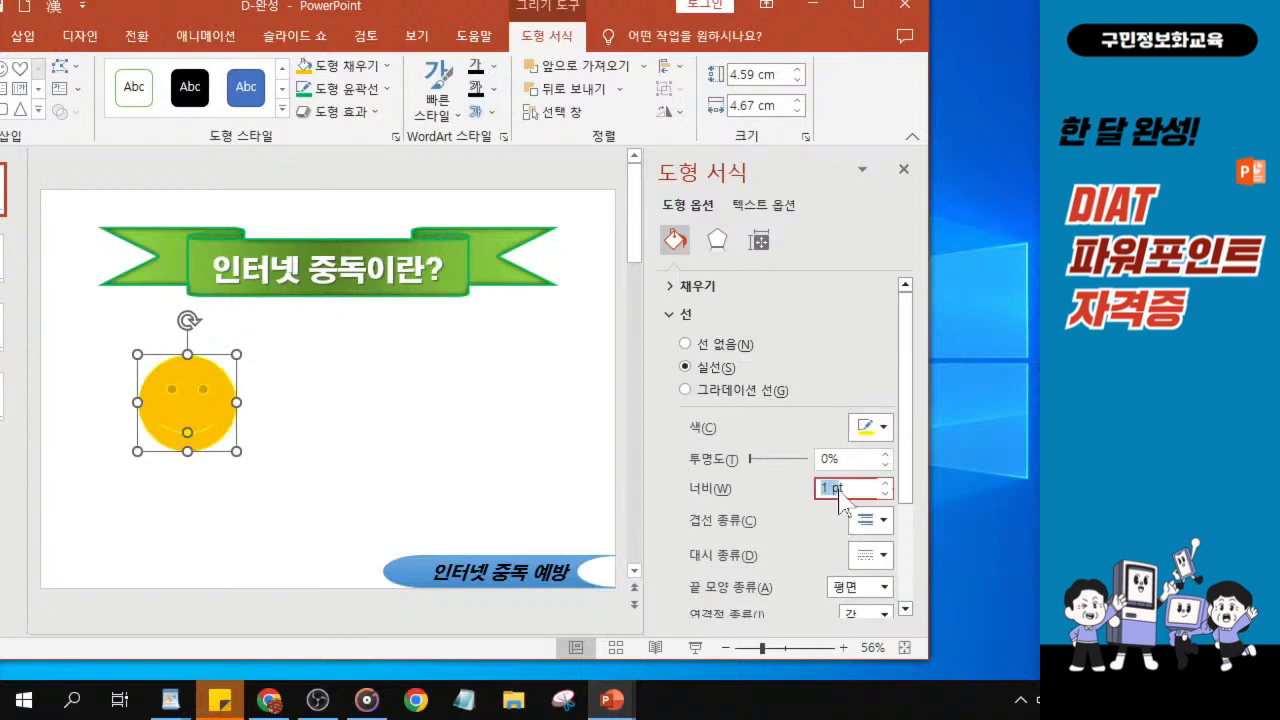
text(2.5)
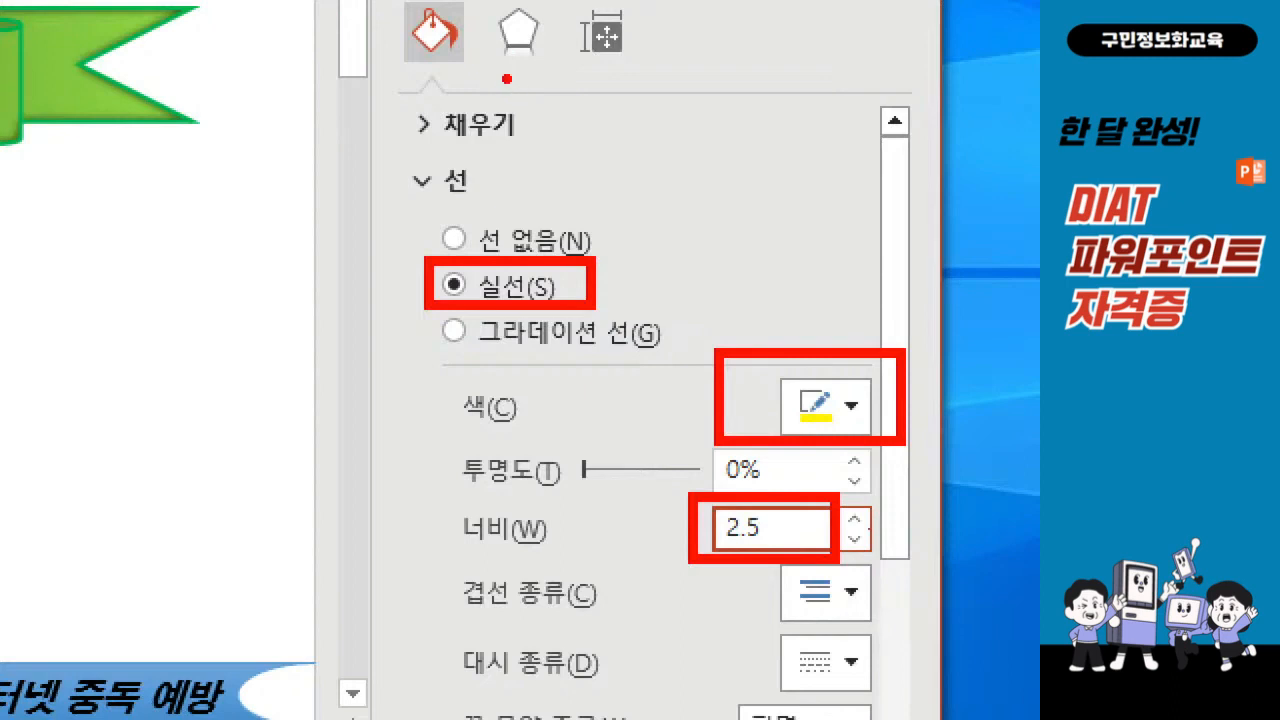
mouse_move(529, 83)
mouse_down()
mouse_move(478, 50)
mouse_move(530, 8)
mouse_move(560, 55)
mouse_move(530, 84)
mouse_move(575, 95)
mouse_up()
drag(551, 22, 574, 93)
mouse_move(508, 30)
mouse_down()
mouse_move(518, 40)
mouse_move(548, 22)
mouse_move(552, 46)
mouse_up()
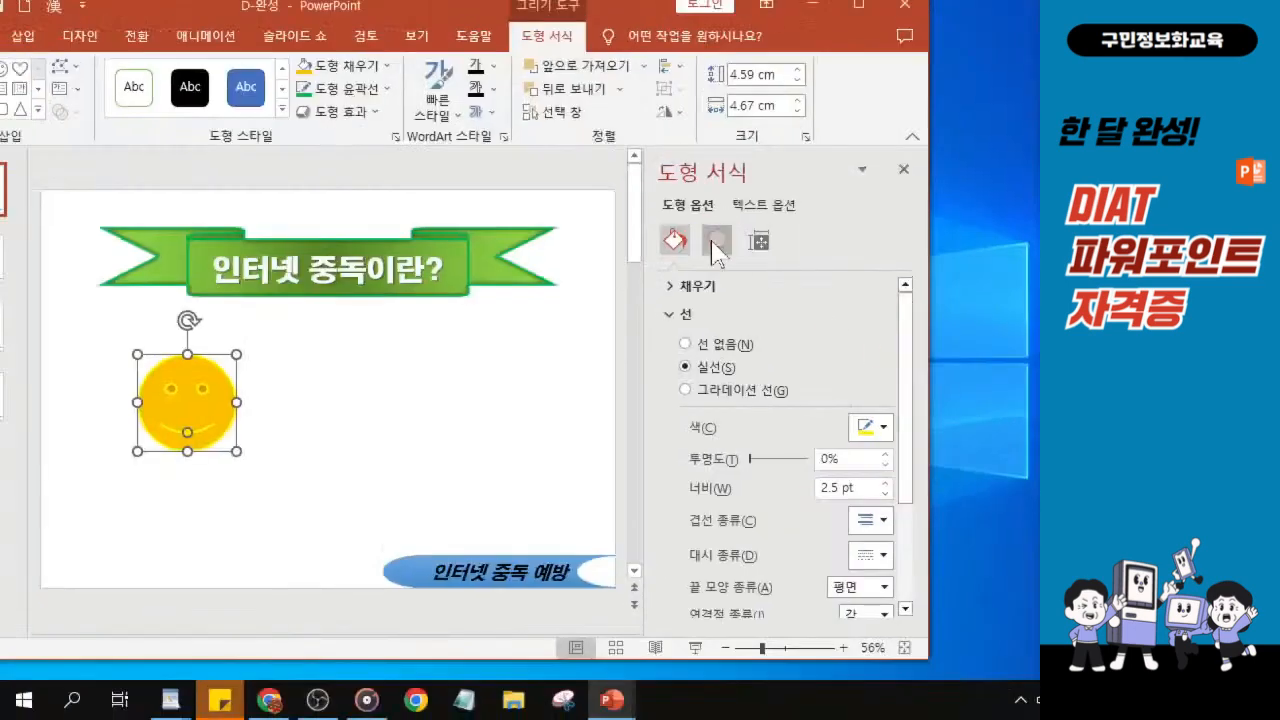
Step: Give the smiley face the first top bevel preset, 6 pt wide and 6 pt high
click(716, 242)
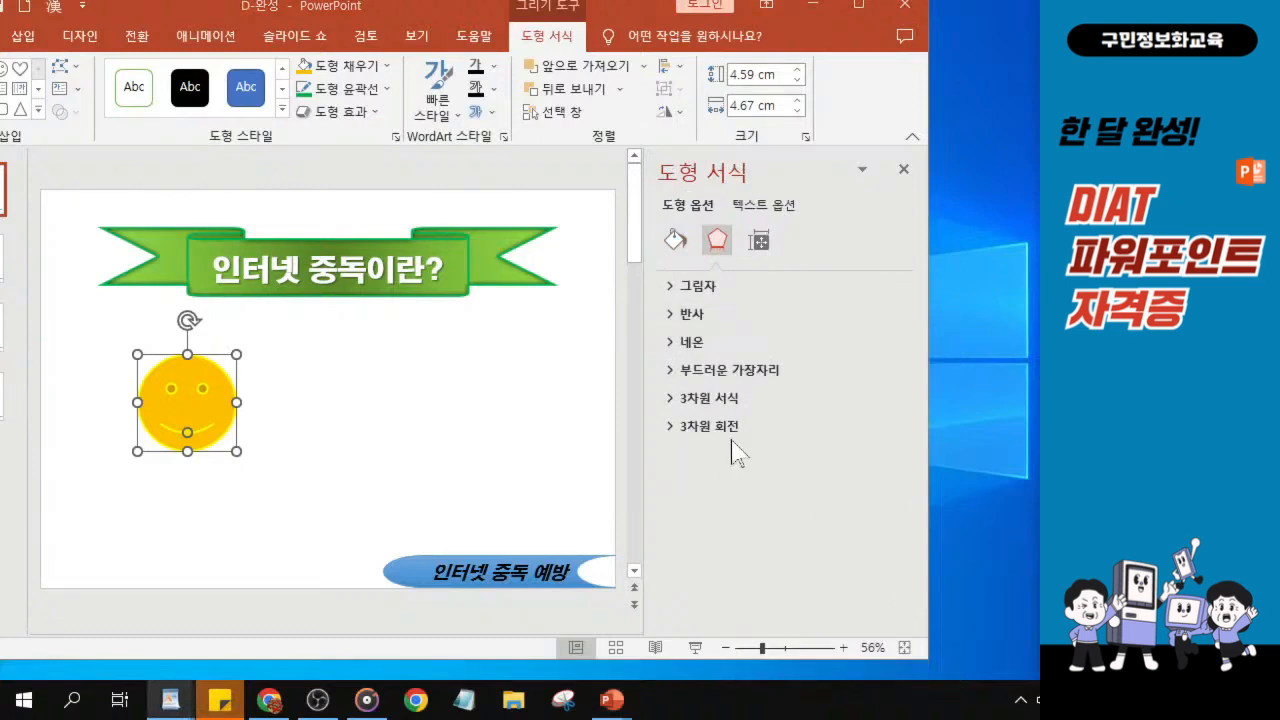
click(671, 400)
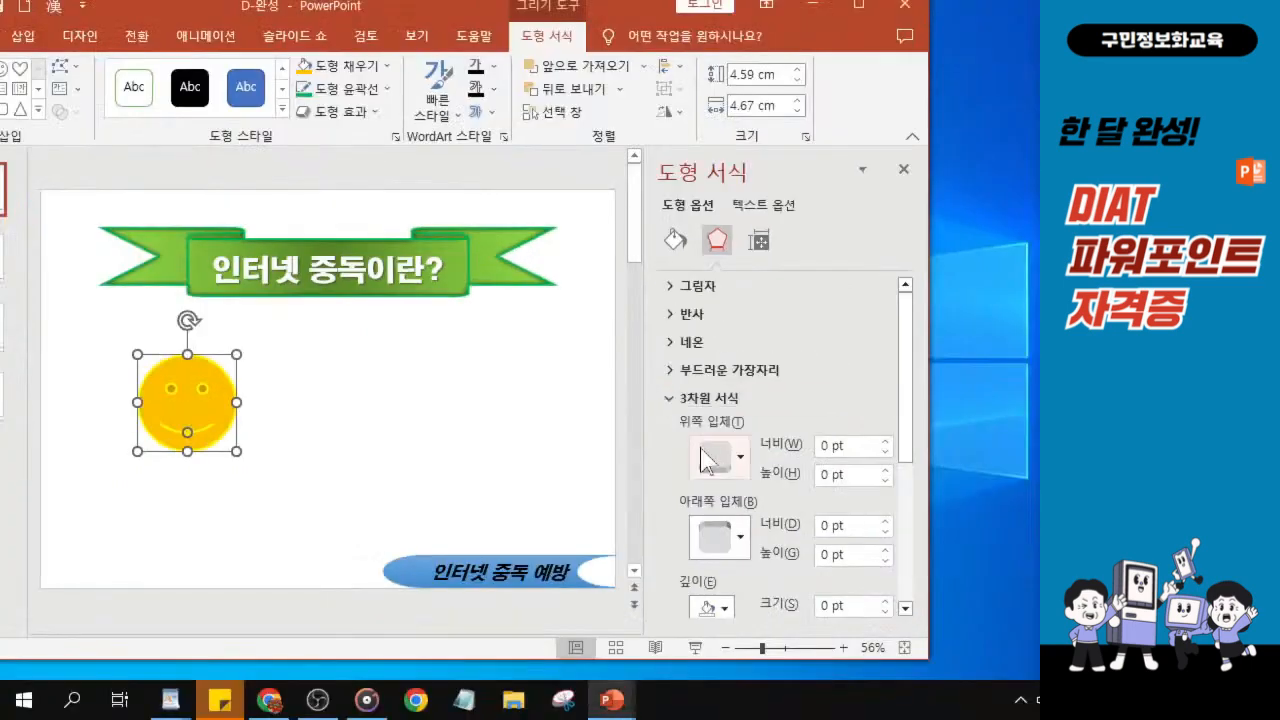
click(760, 542)
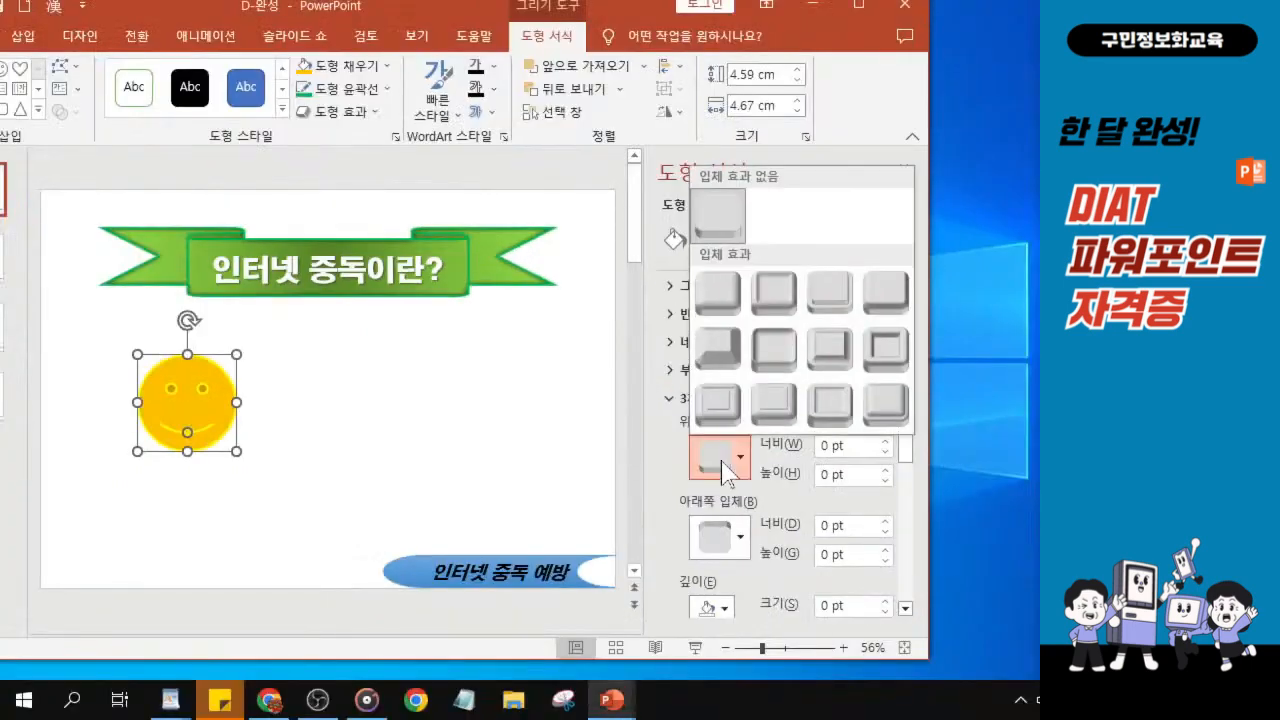
click(724, 296)
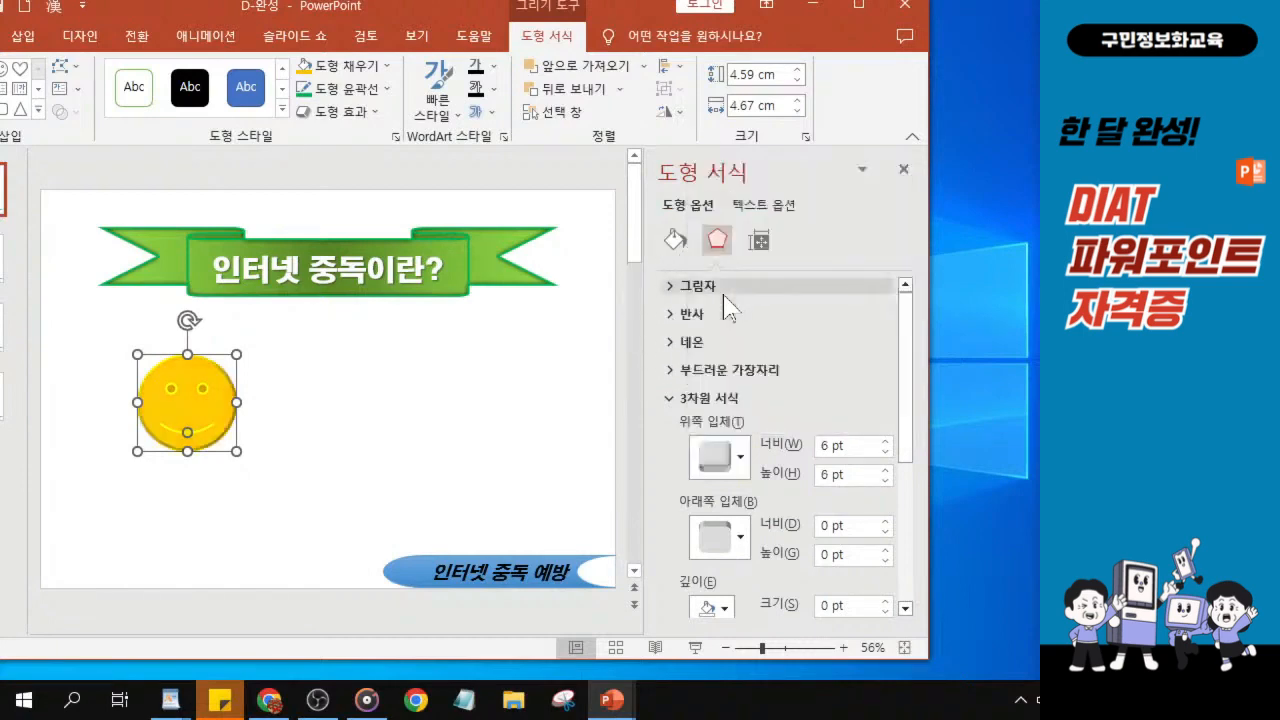
drag(368, 14, 477, 27)
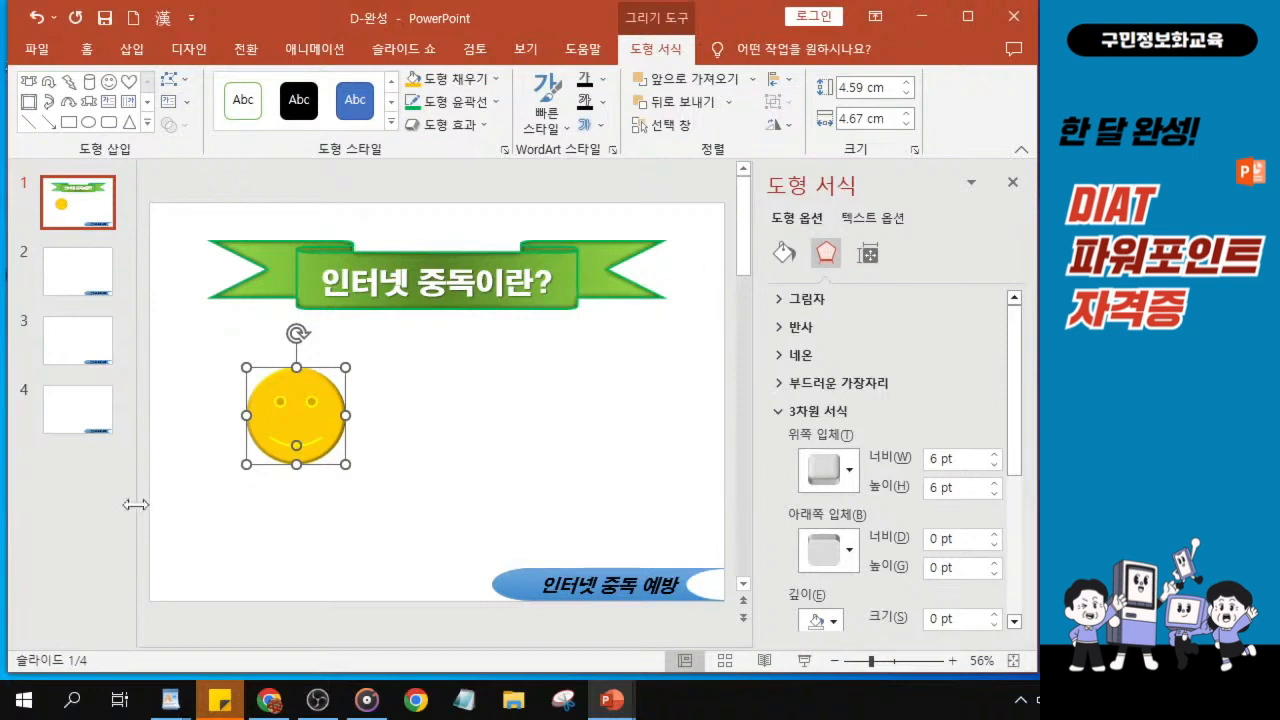
Step: Draw a right block arrow about 10.21 cm wide and 2.5 cm high to the right of the smiley face
drag(135, 505, 93, 505)
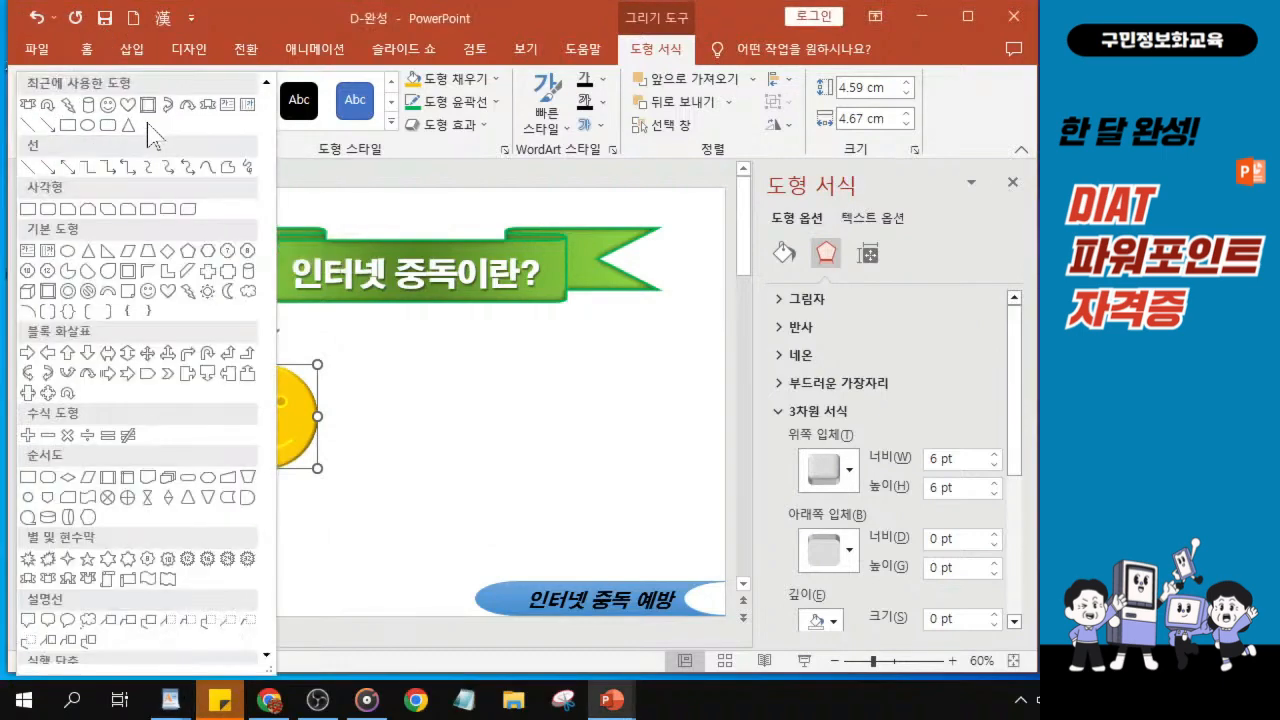
key(ctrl)
key(ctrl)
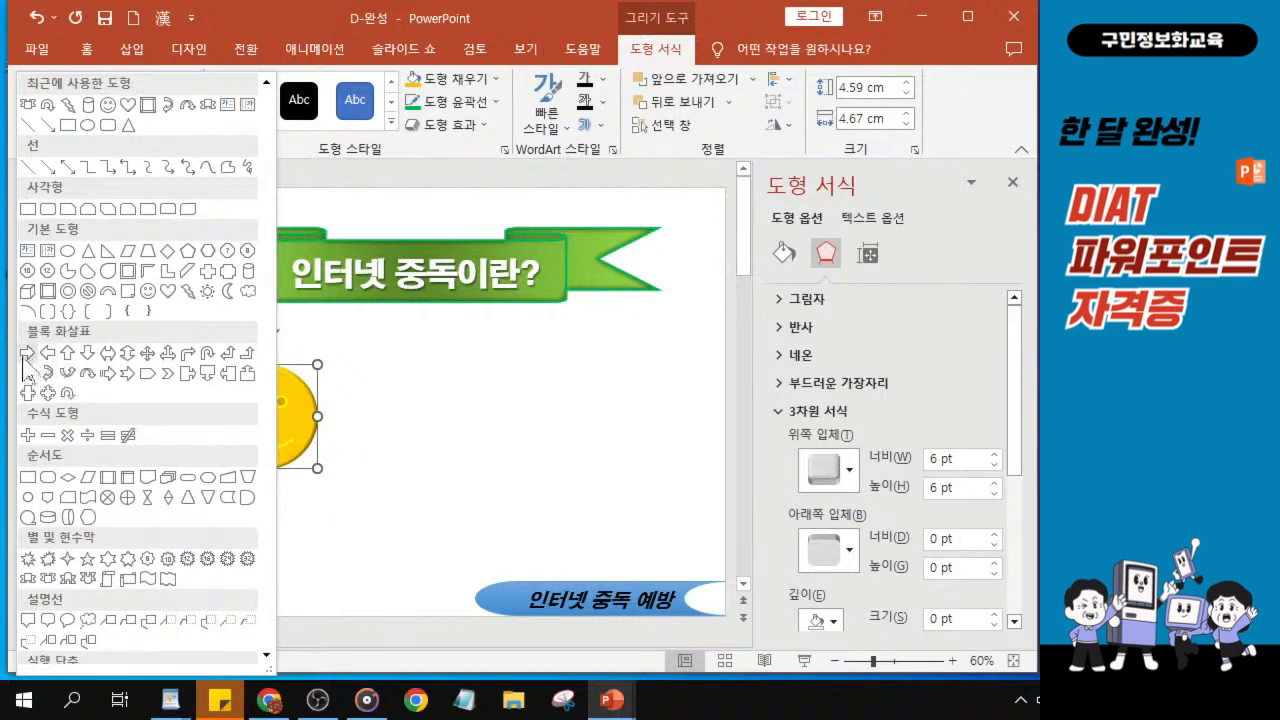
key(ctrl)
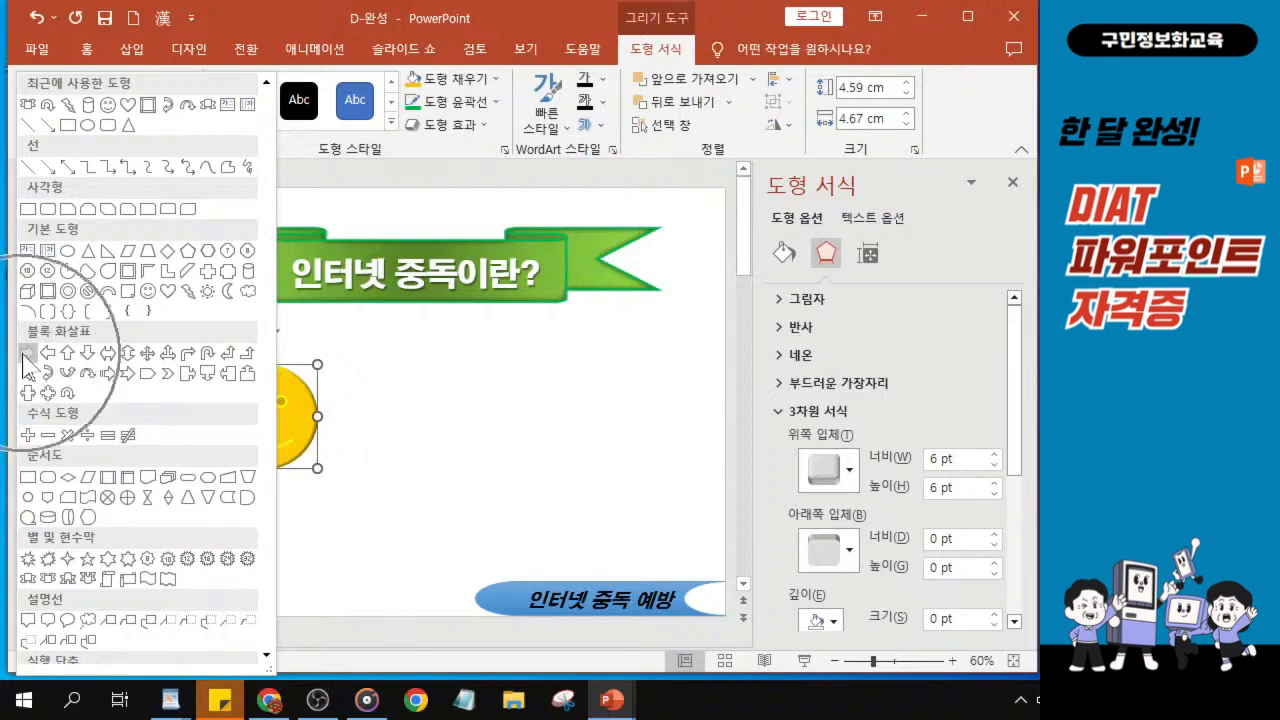
key(ctrl)
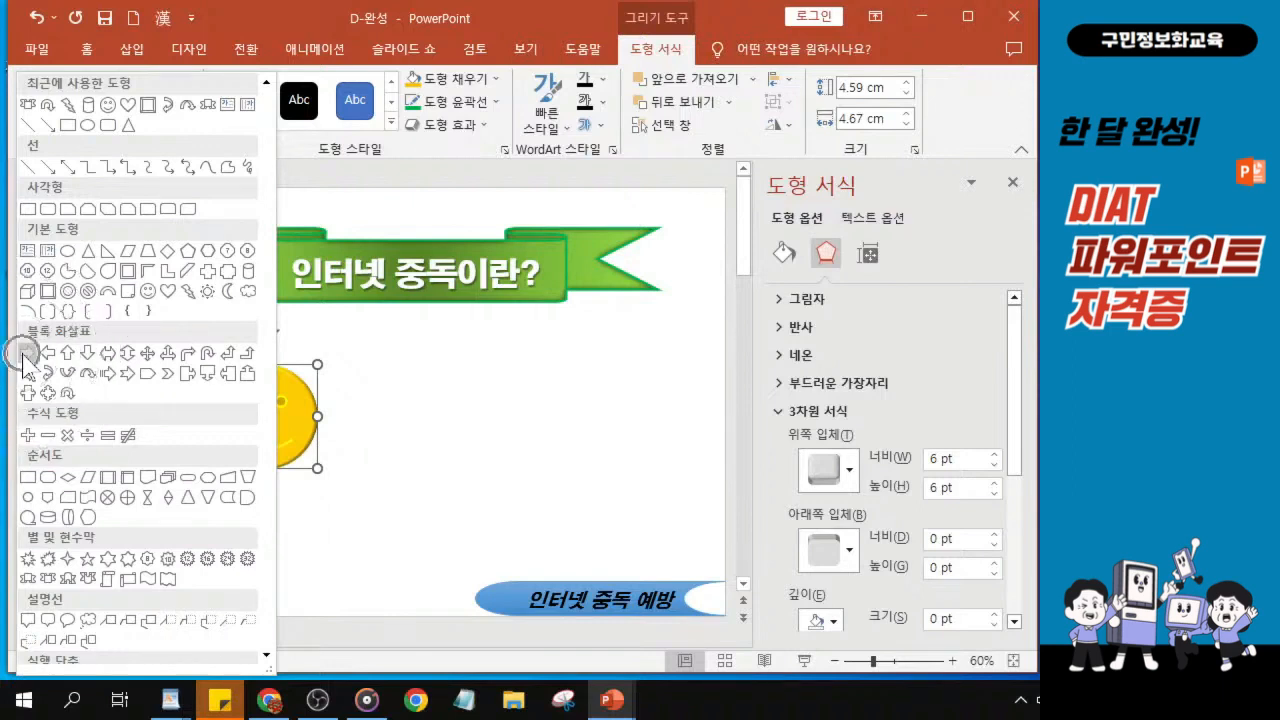
click(26, 353)
drag(336, 393, 563, 451)
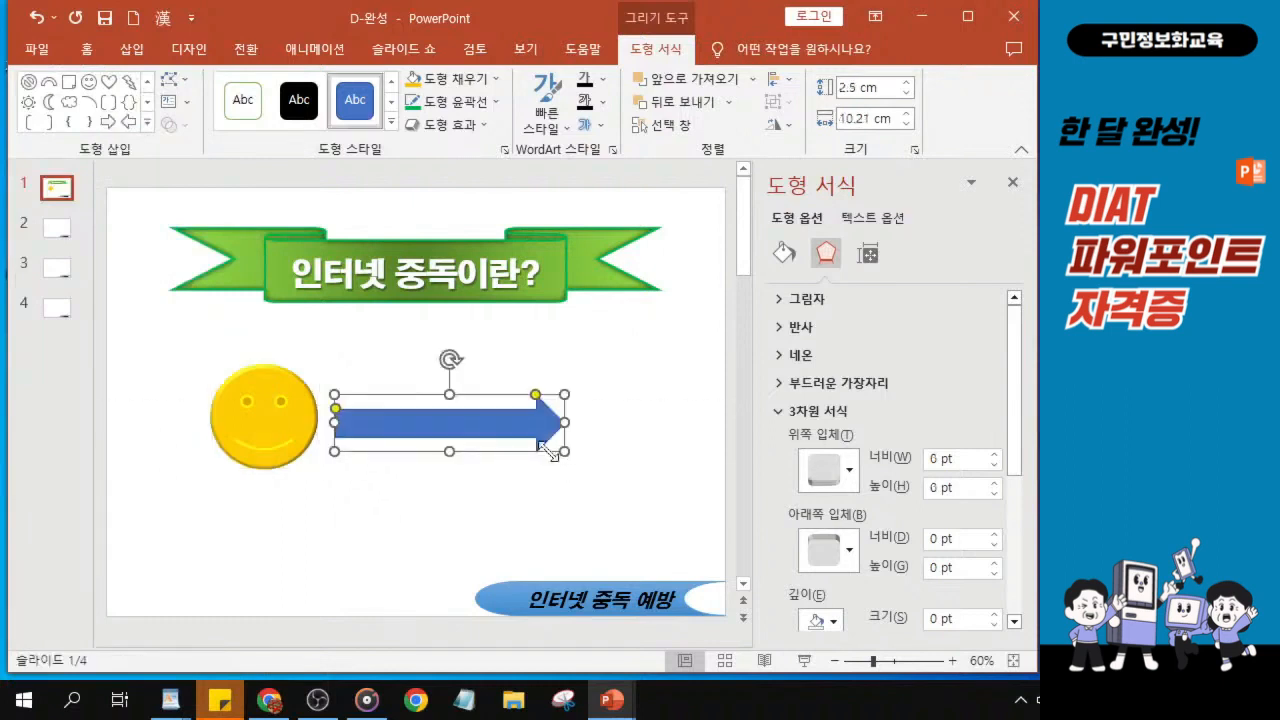
Step: Shorten the block arrow to about 7.79 cm wide and raise it level with the middle of the smiley face
drag(486, 423, 518, 420)
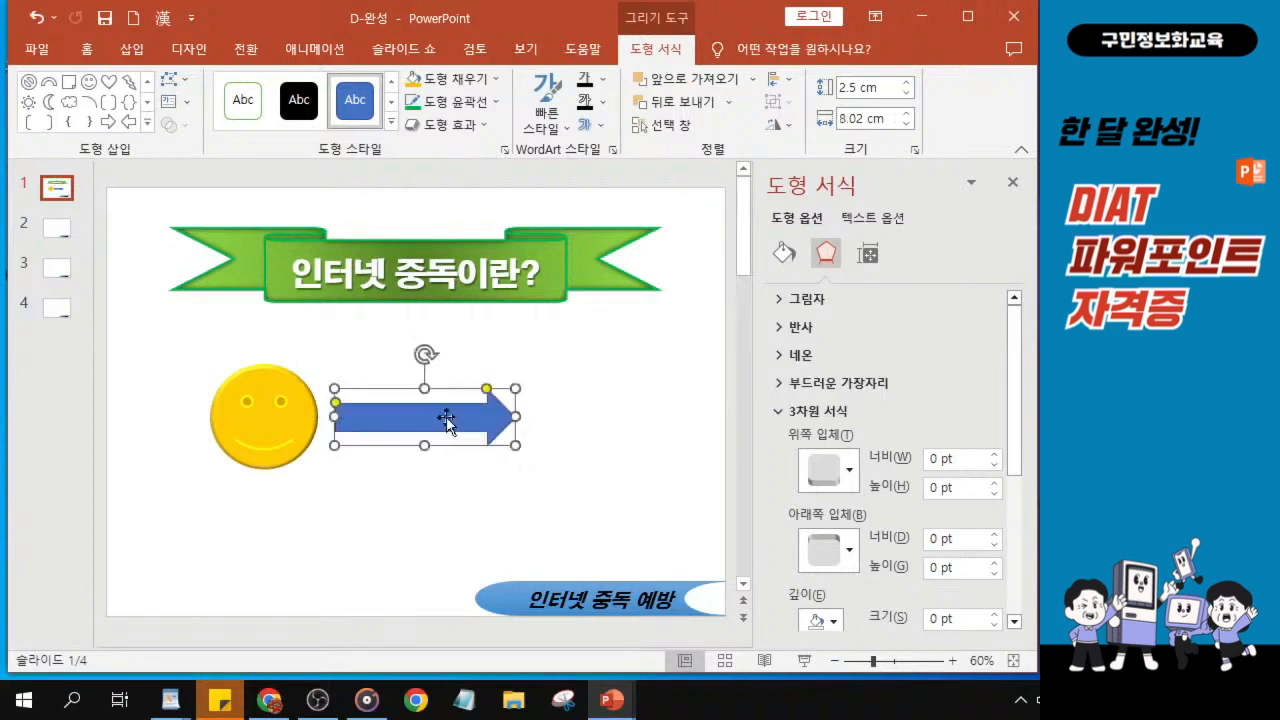
drag(335, 417, 340, 417)
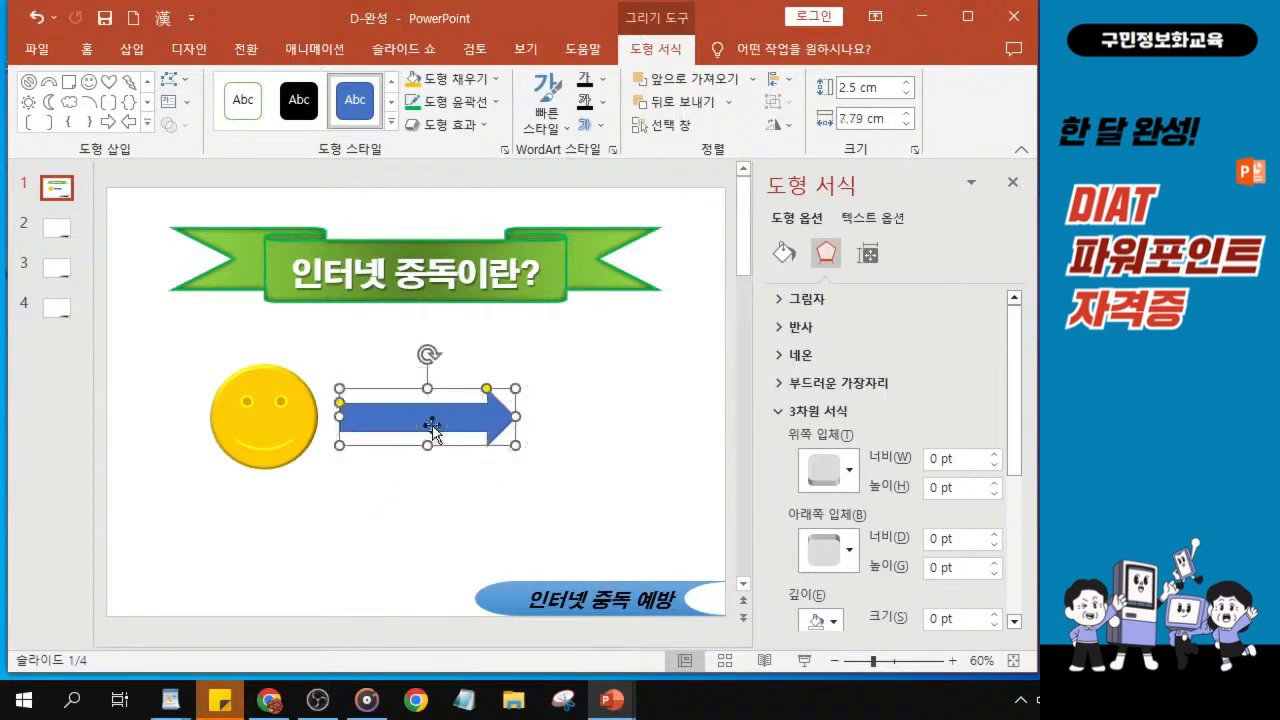
key(ctrl)
key(ctrl)
key(ctrl)
key(ctrl)
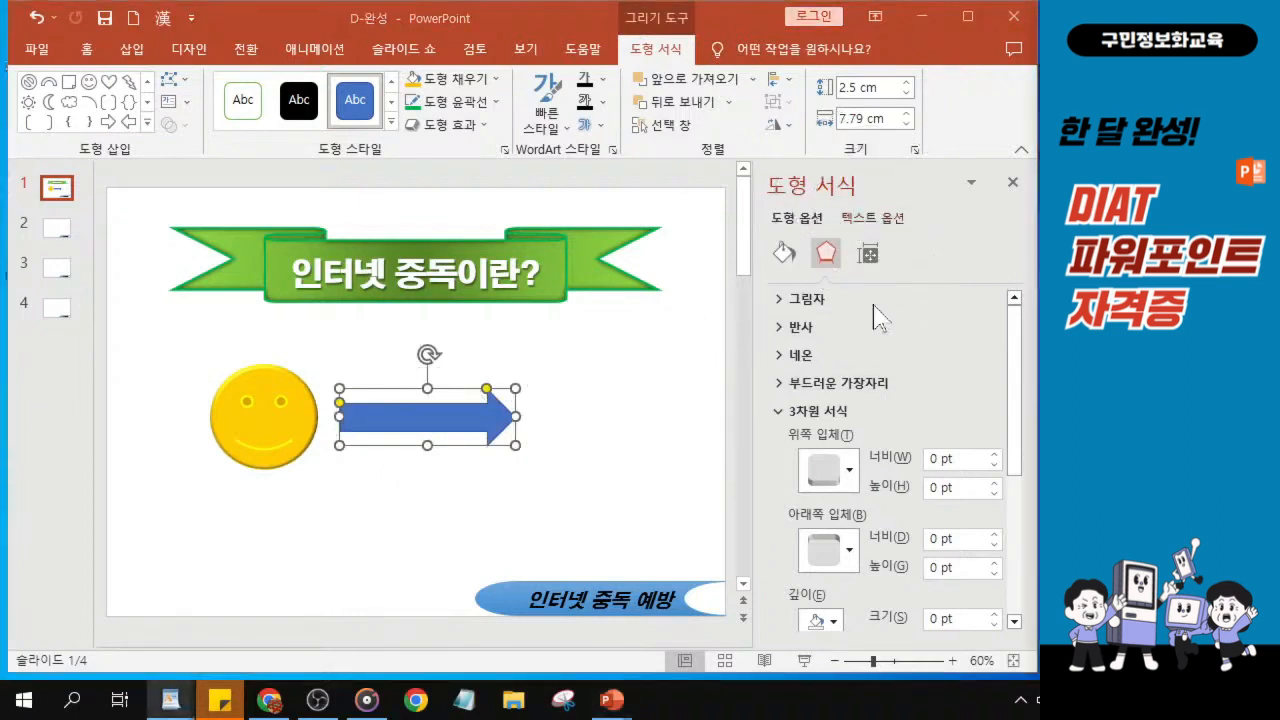
Step: Switch the block arrow's fill to a picture or texture fill
click(783, 255)
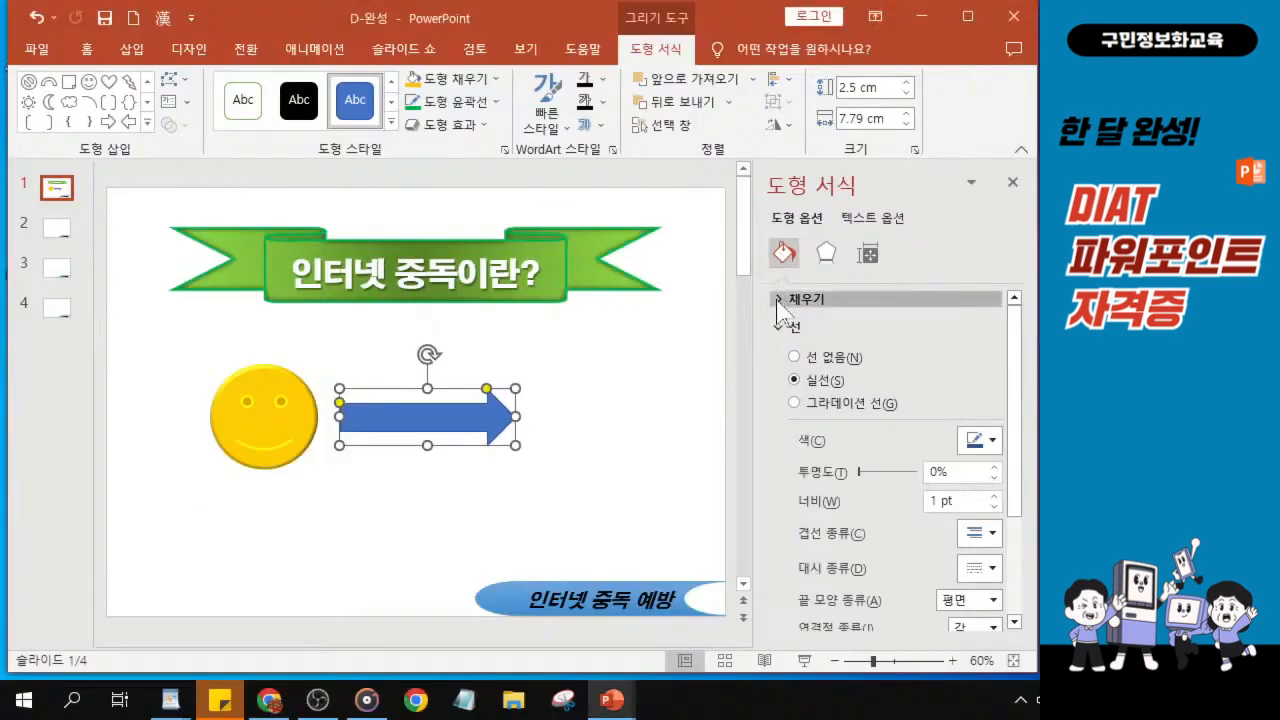
click(779, 300)
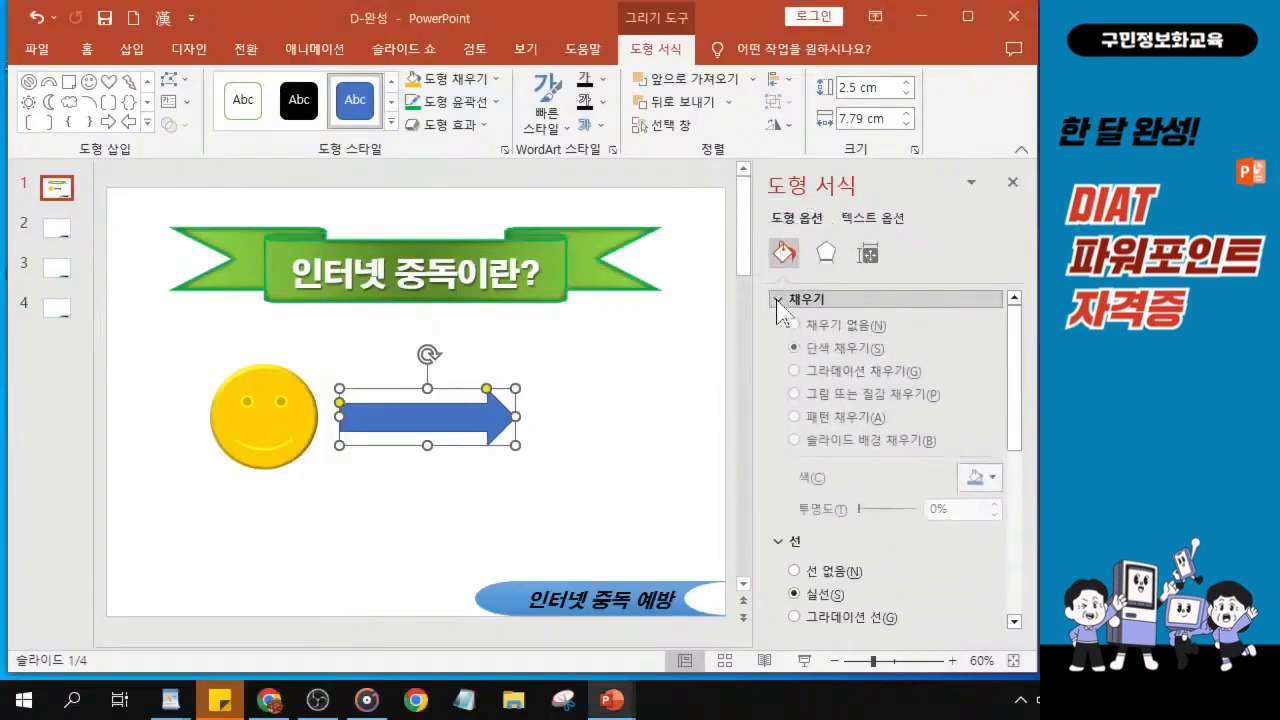
click(808, 400)
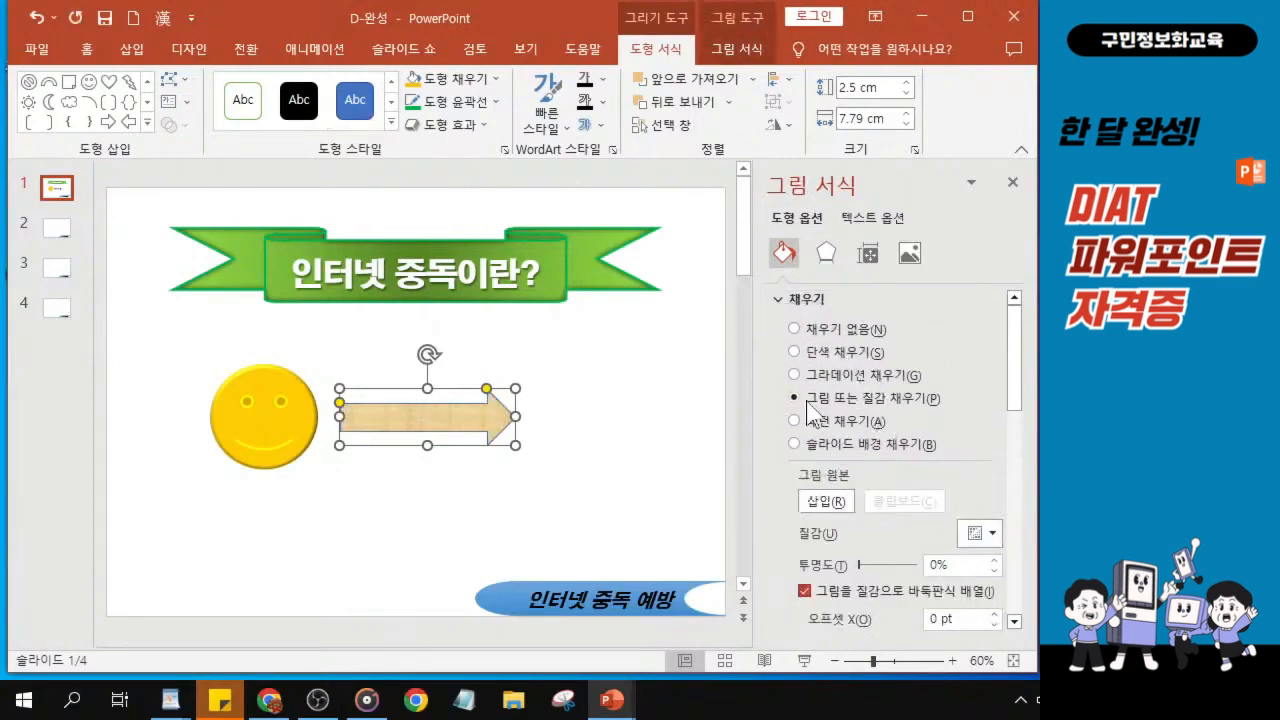
drag(443, 32, 205, 40)
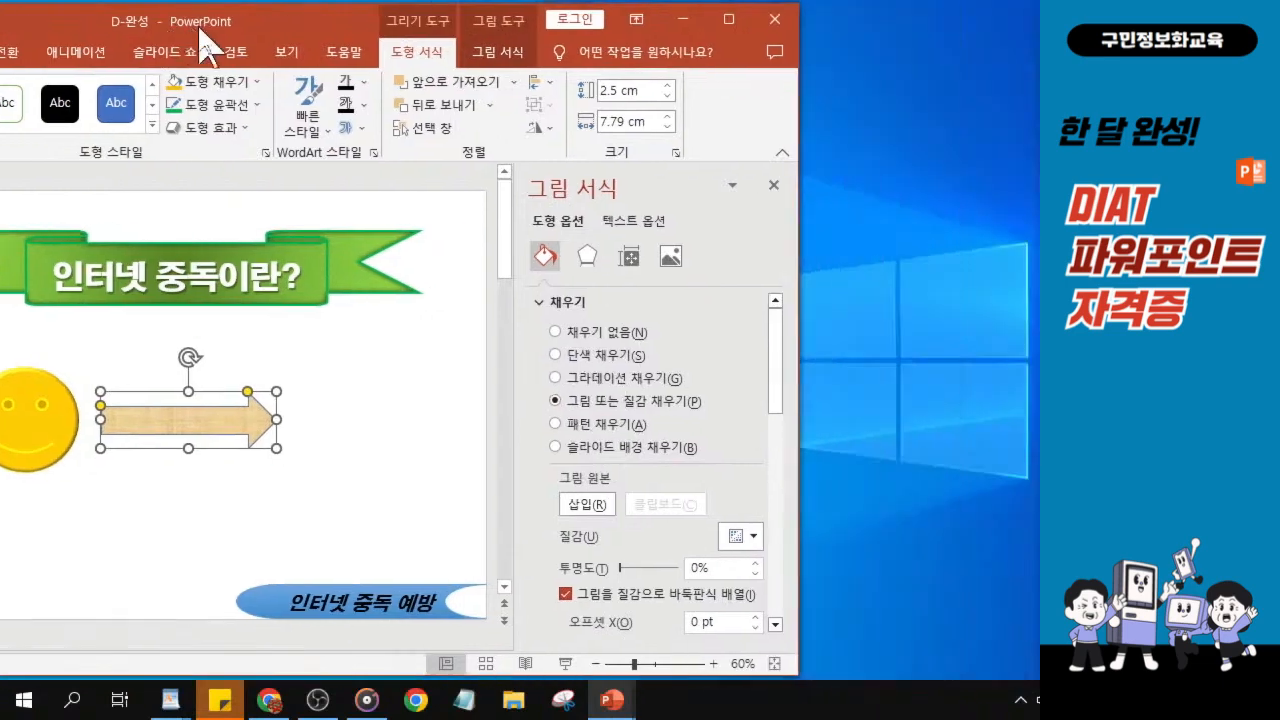
click(595, 410)
Step: Apply the dark brown marble texture to the block arrow
click(742, 537)
click(742, 537)
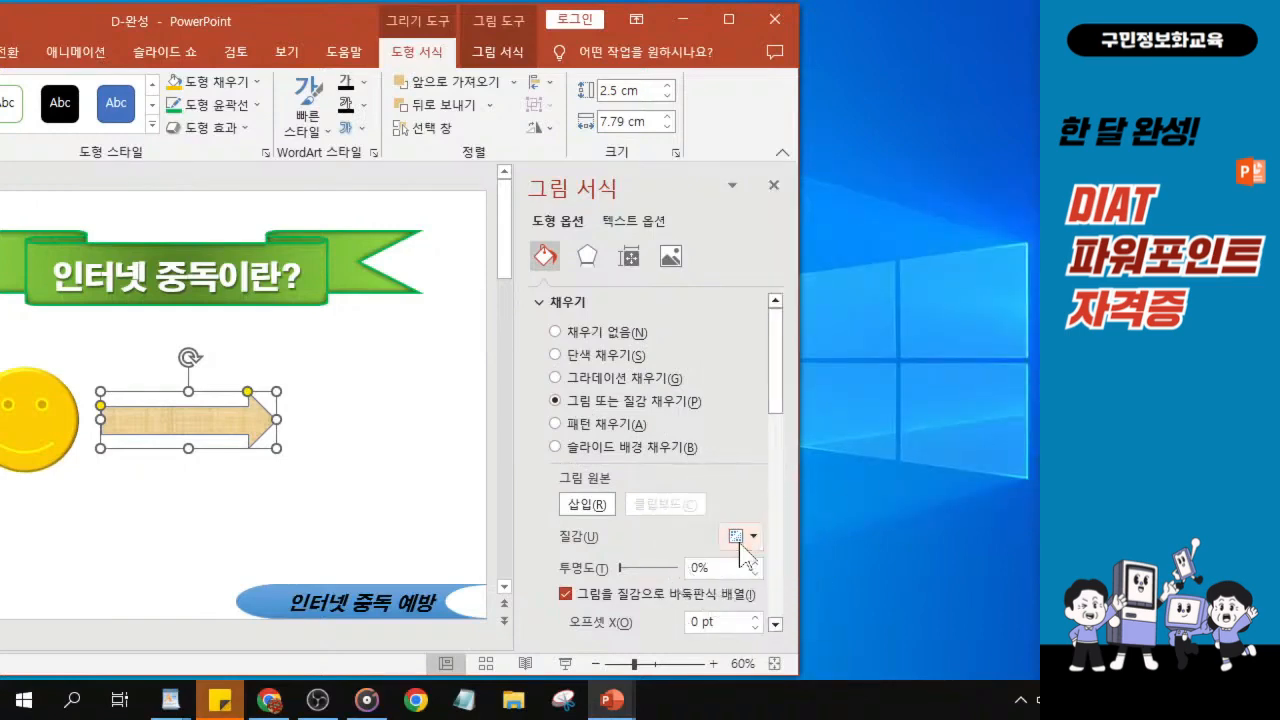
click(742, 540)
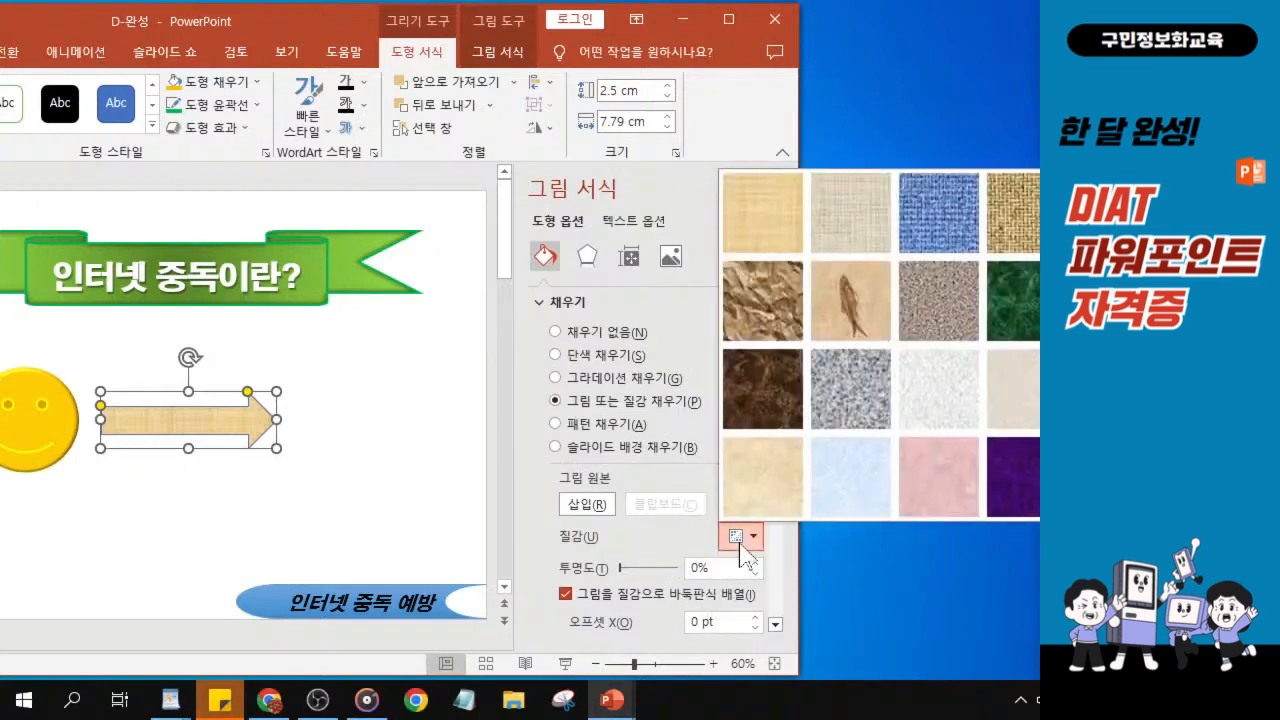
click(742, 540)
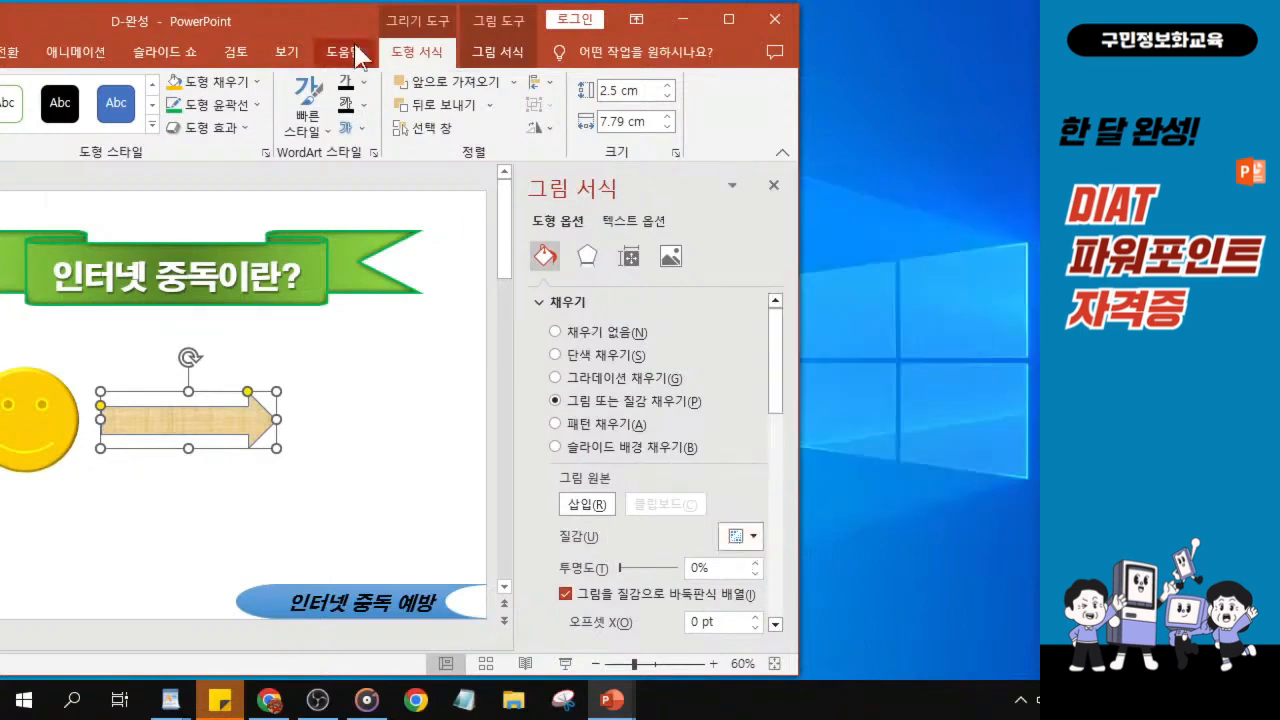
drag(358, 34, 312, 31)
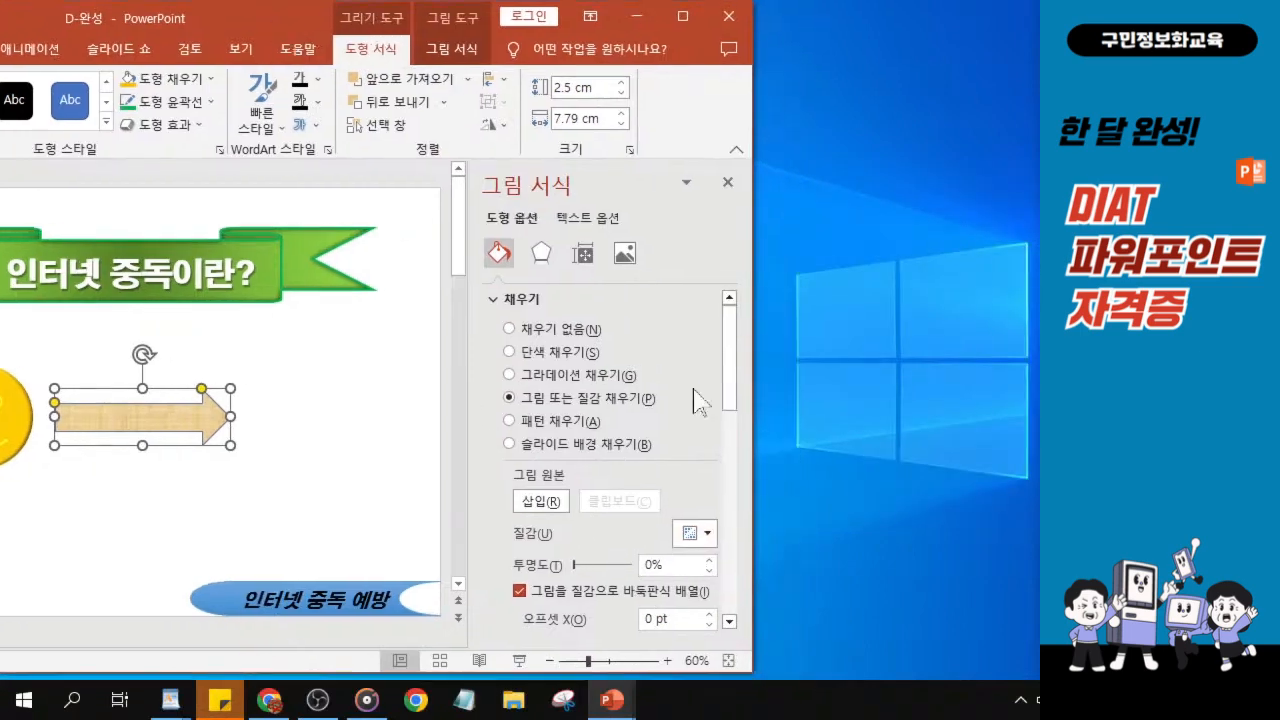
click(693, 535)
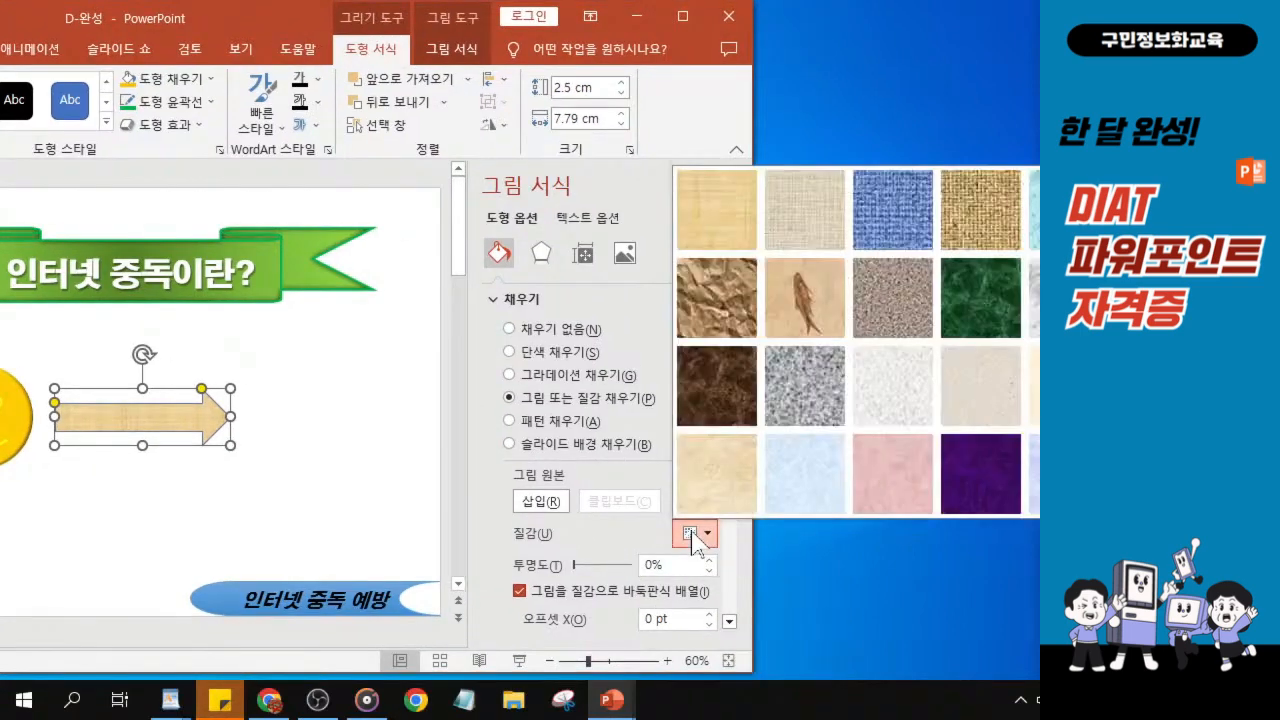
click(707, 380)
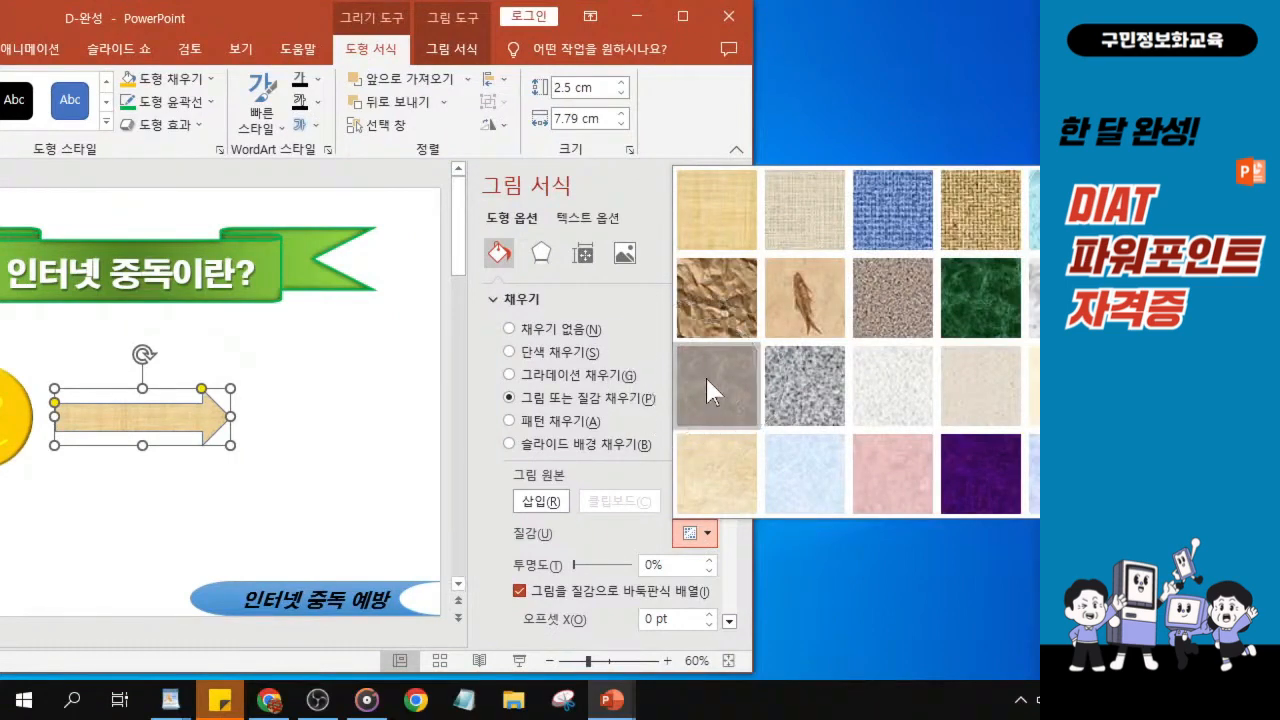
click(707, 385)
click(707, 385)
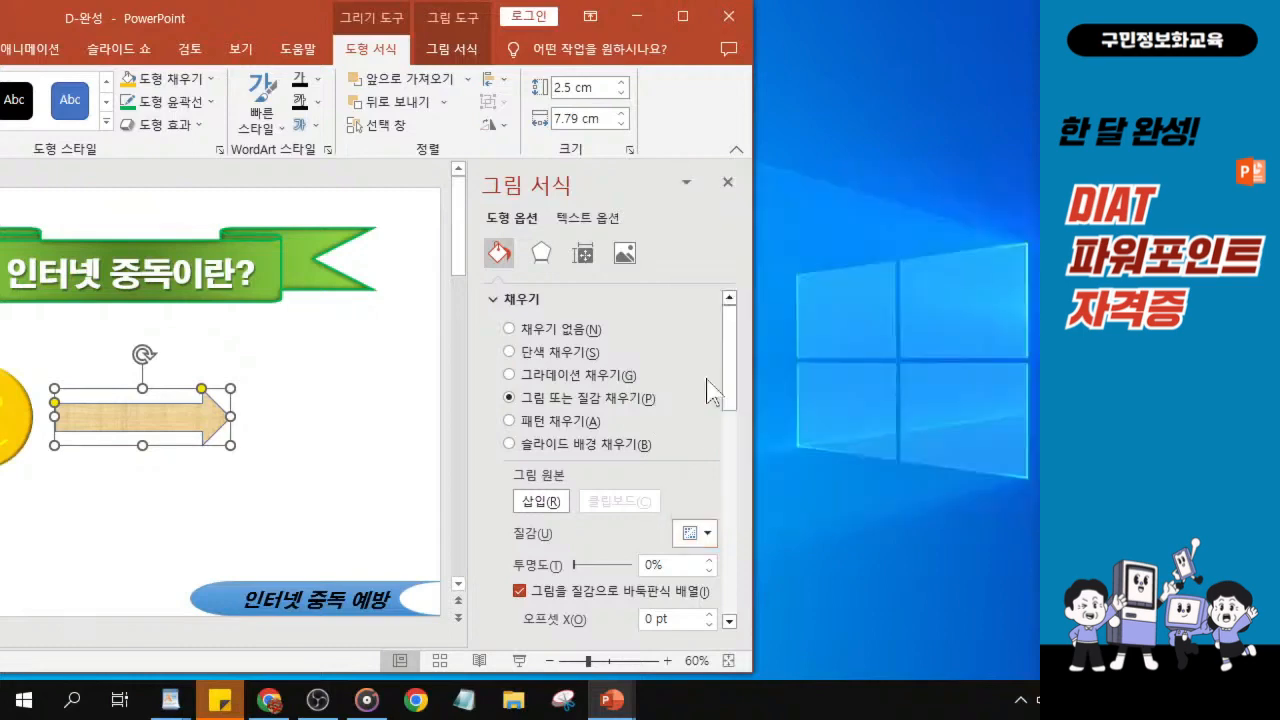
click(155, 421)
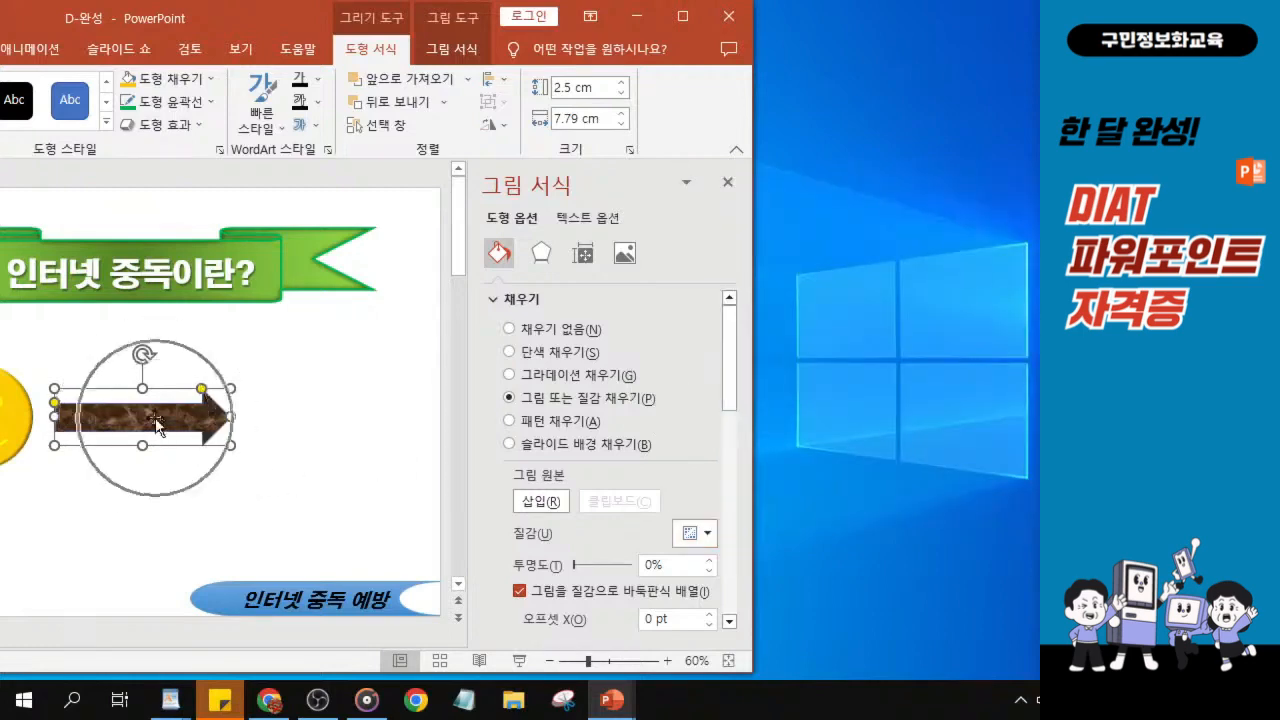
Step: Remove the block arrow's outline
click(491, 300)
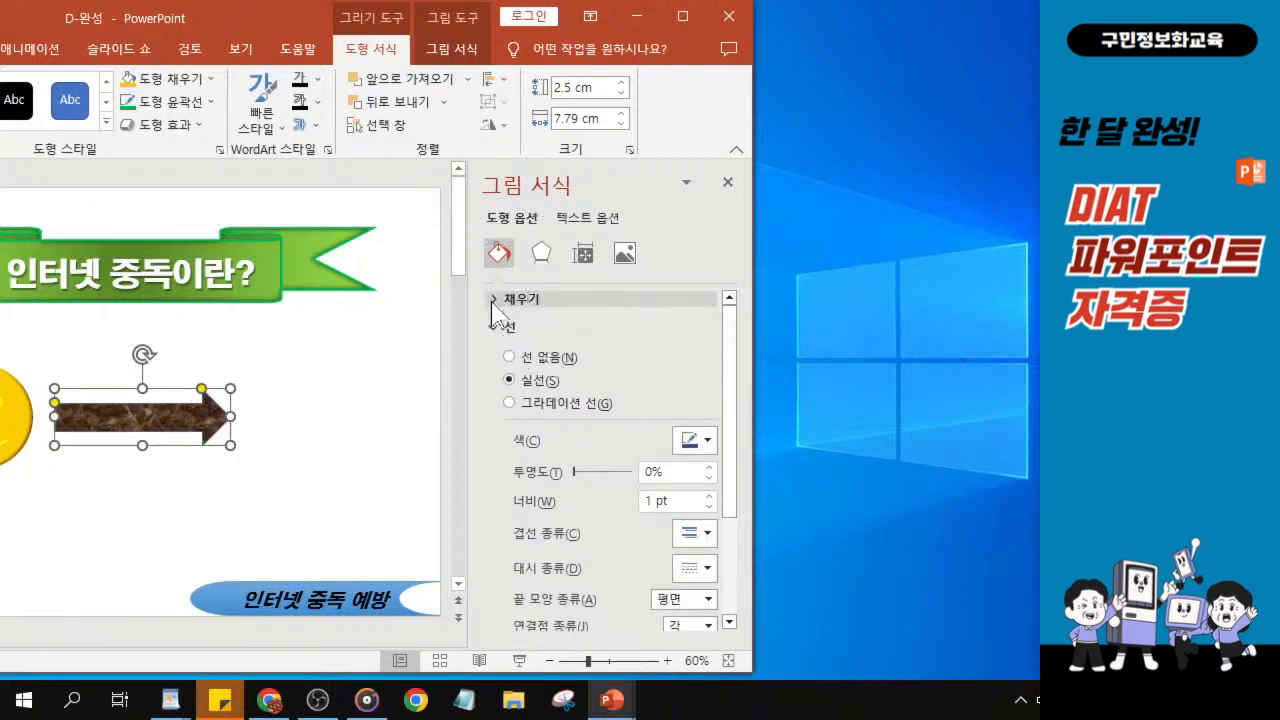
click(509, 358)
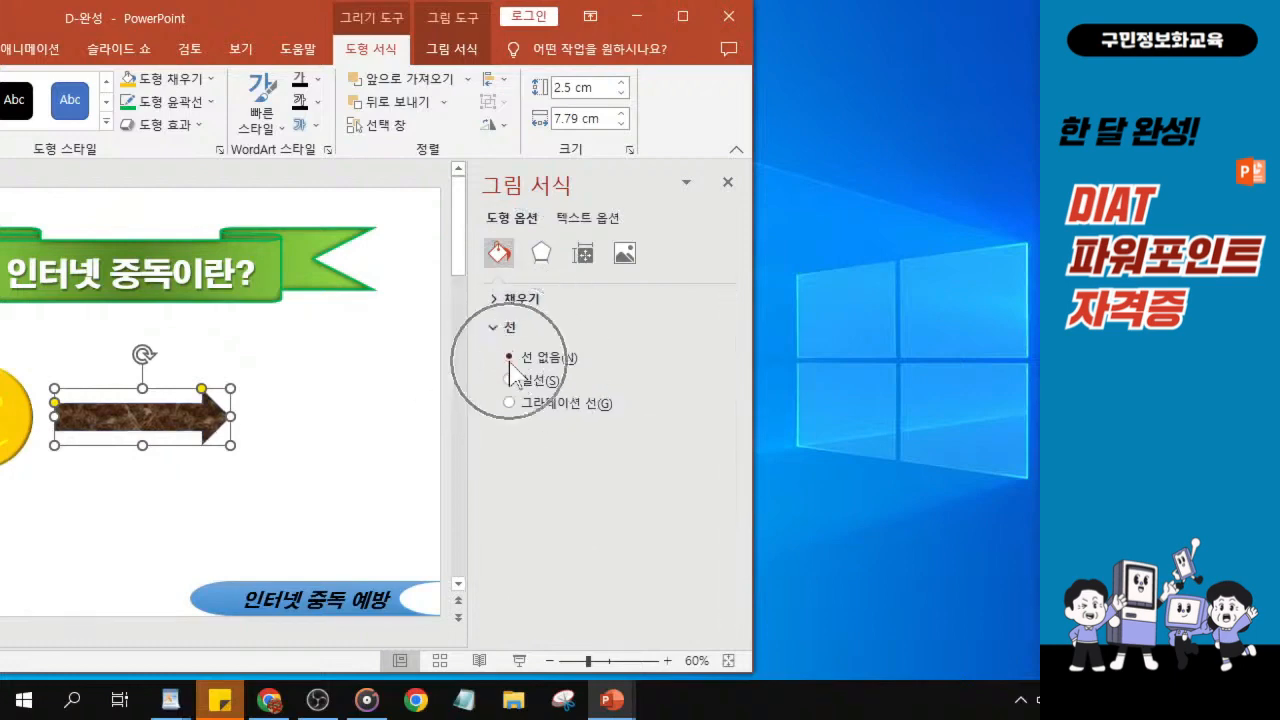
key(ctrl+1)
click(509, 362)
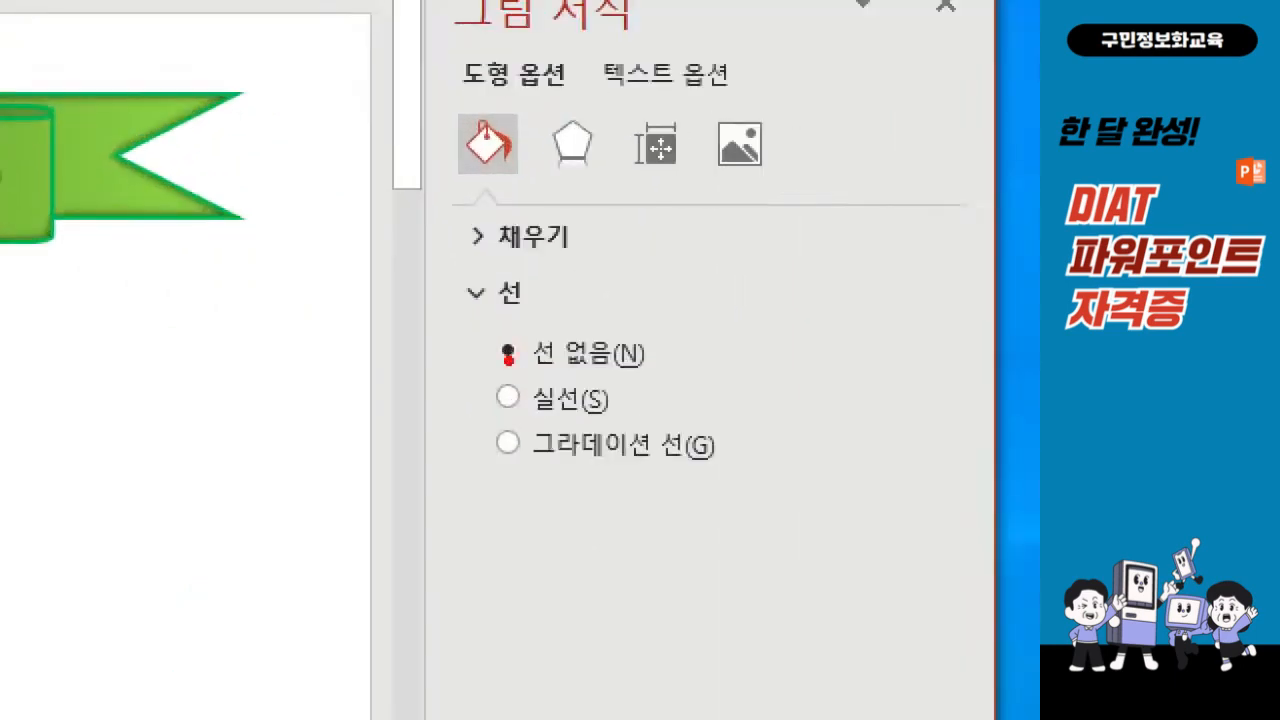
drag(464, 254, 502, 257)
mouse_move(468, 319)
mouse_down()
mouse_move(500, 371)
mouse_move(648, 379)
mouse_up()
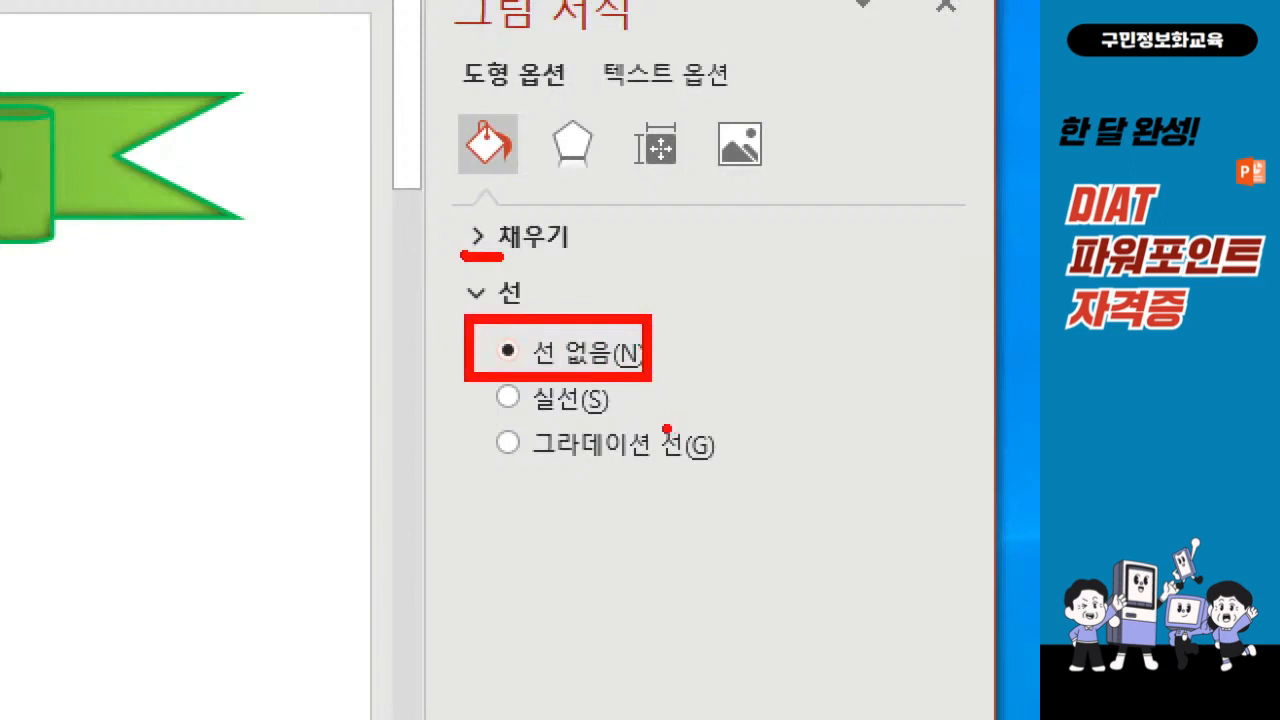
mouse_move(533, 107)
mouse_down()
mouse_move(604, 190)
mouse_move(621, 106)
mouse_up()
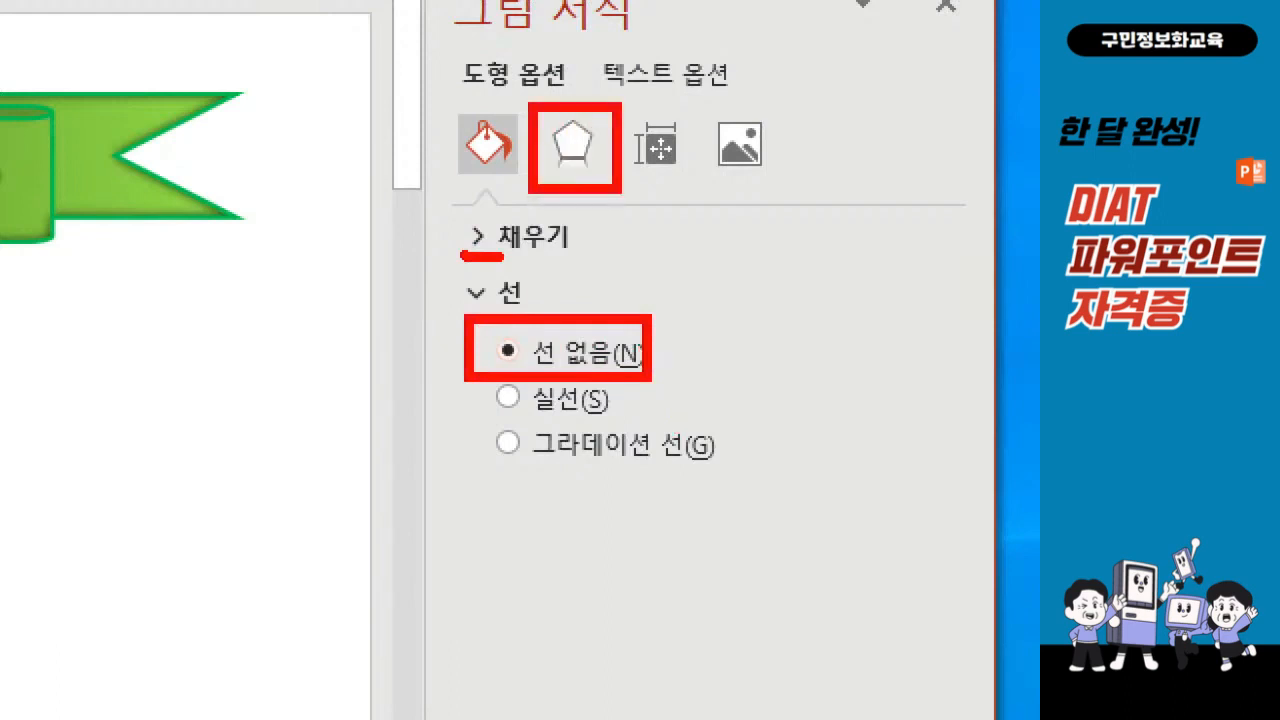
mouse_move(553, 68)
mouse_down()
mouse_move(586, 74)
mouse_move(614, 38)
mouse_up()
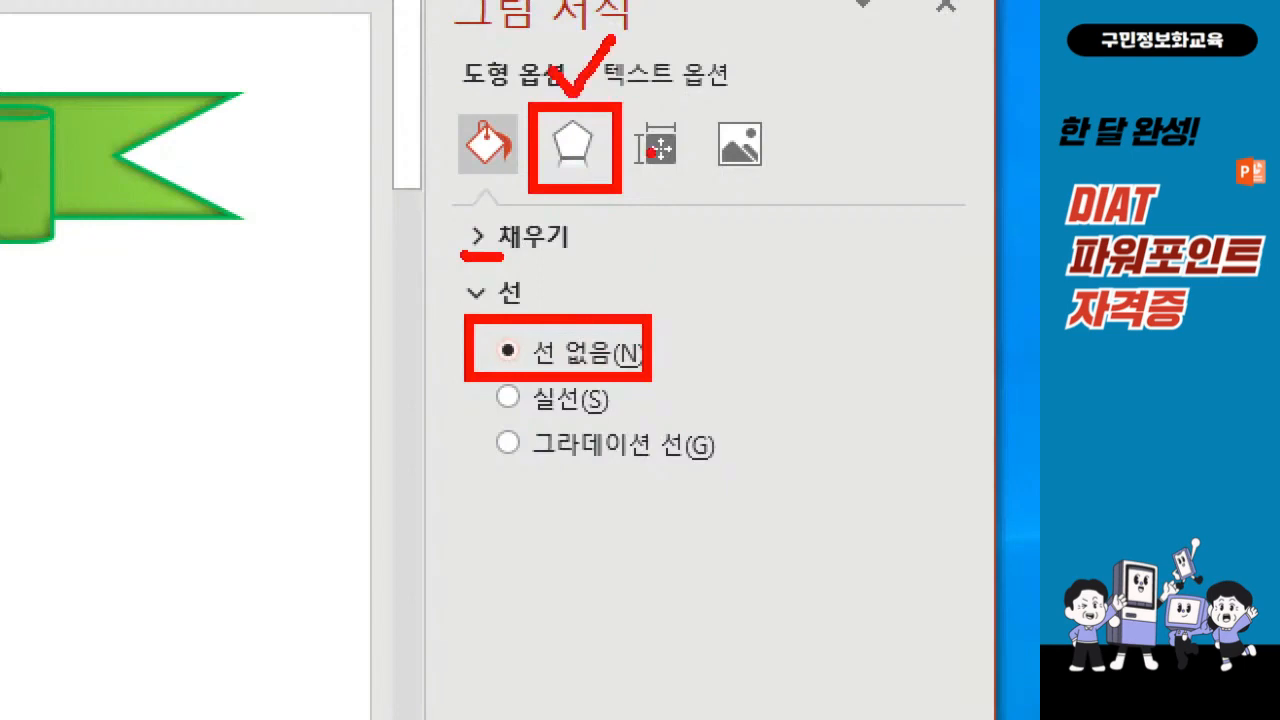
key(Escape)
Step: Apply the centred outer shadow preset to the block arrow
click(540, 254)
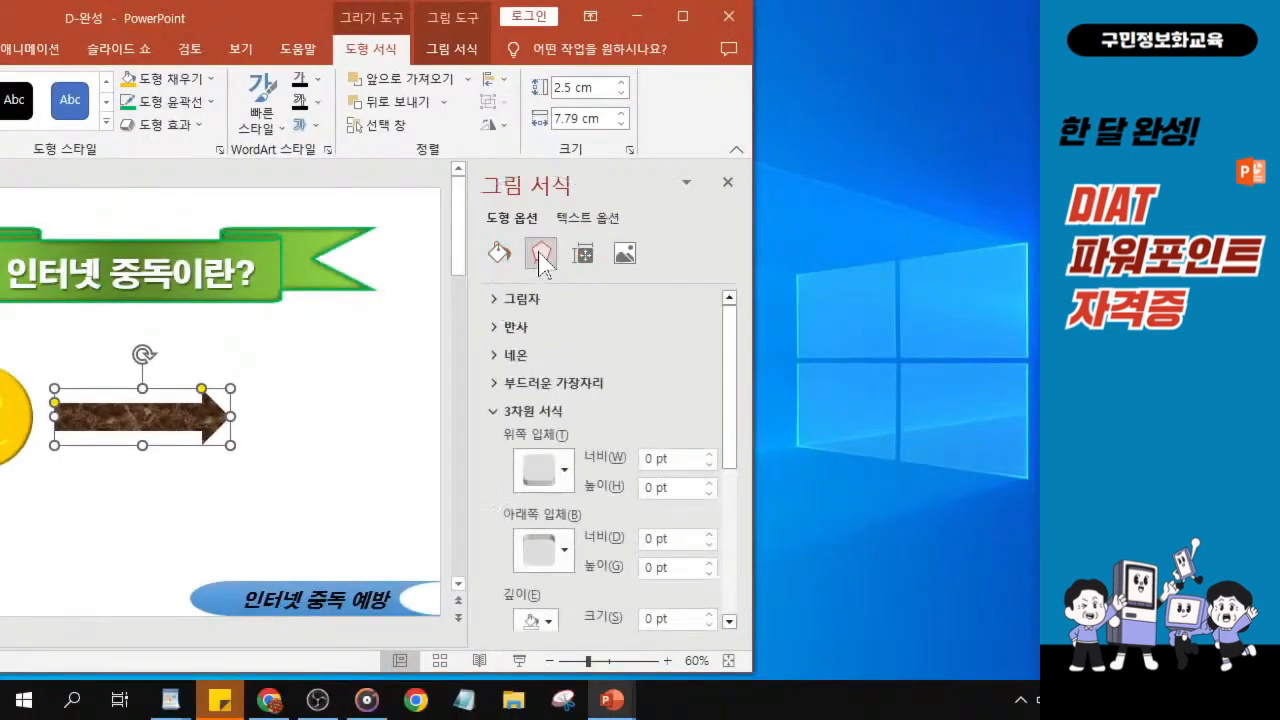
click(495, 300)
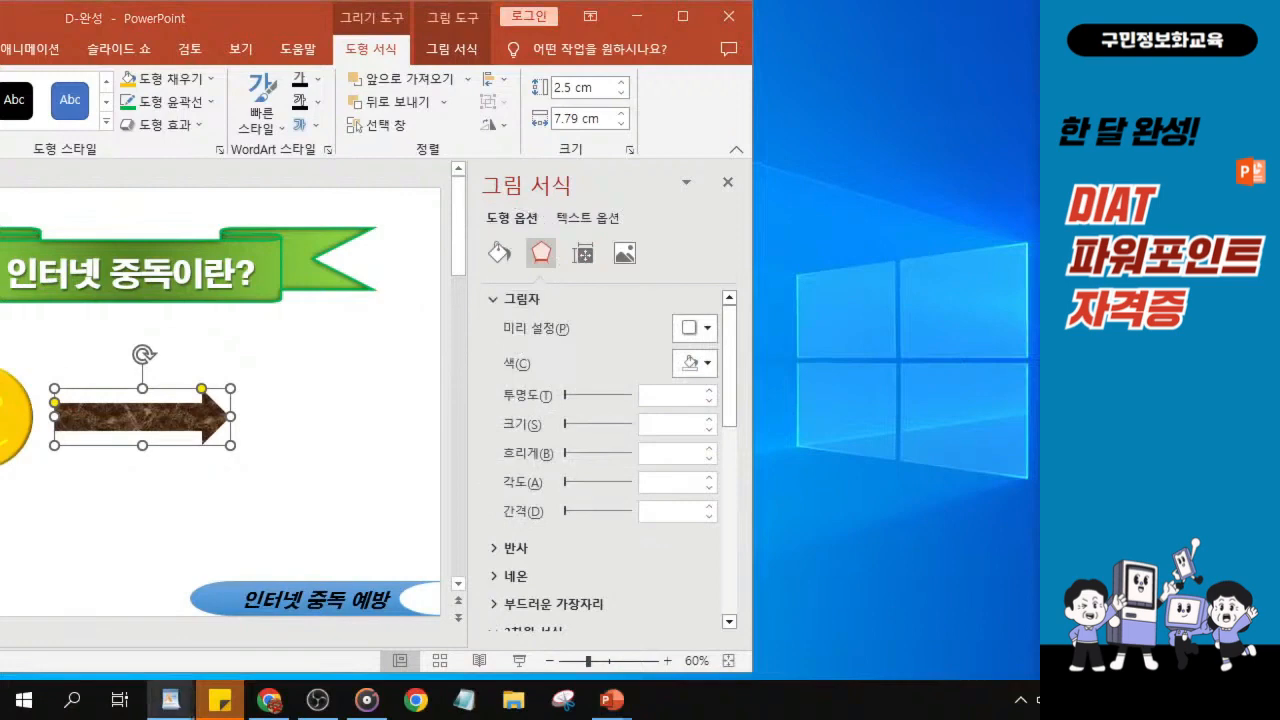
click(697, 340)
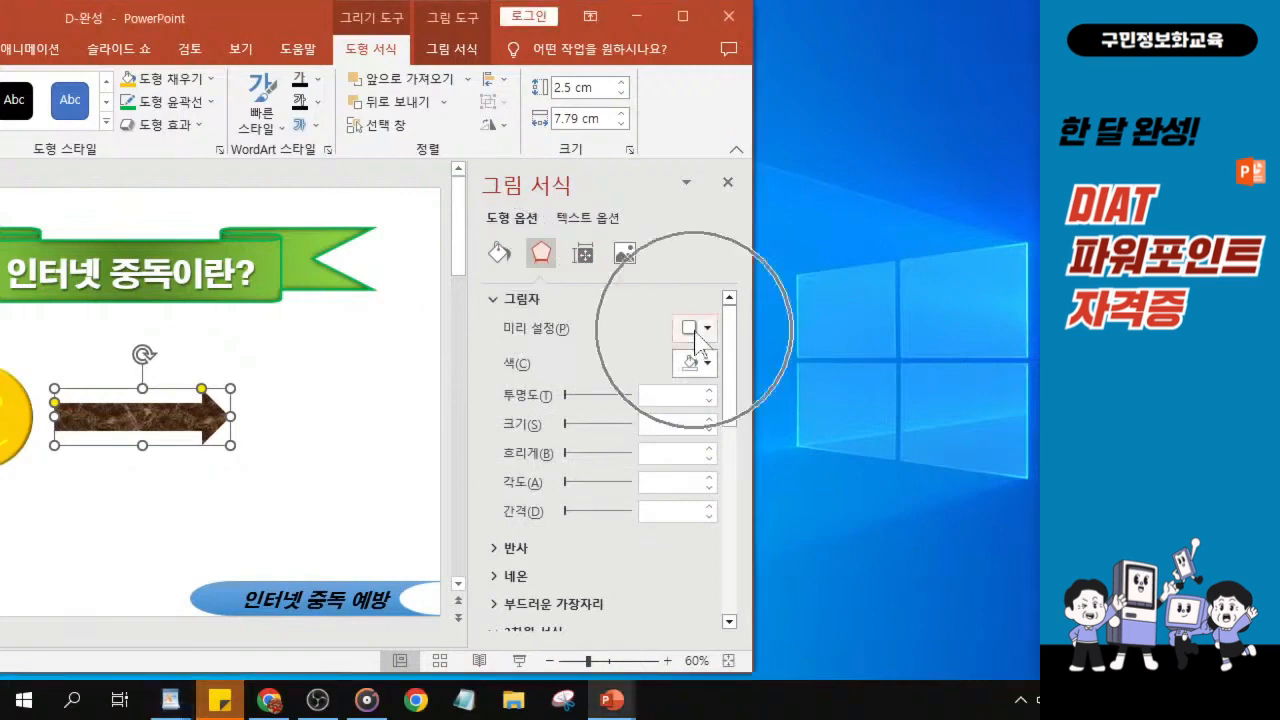
click(695, 332)
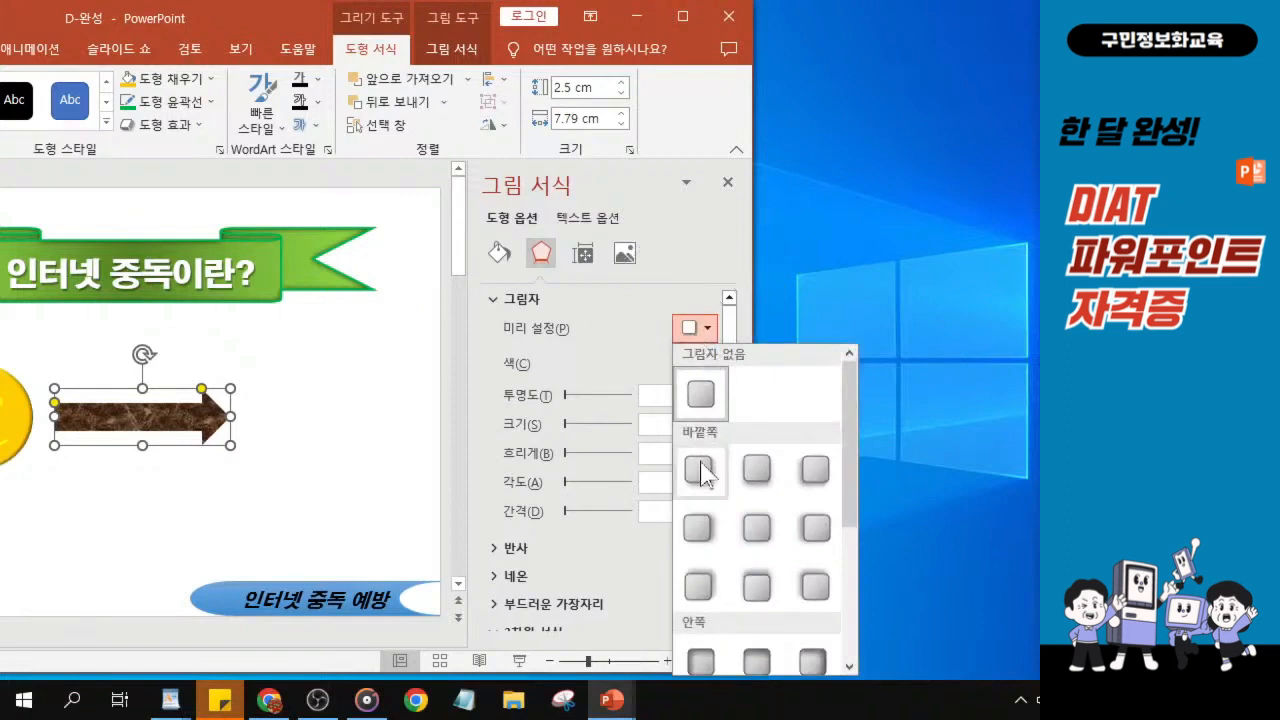
click(757, 537)
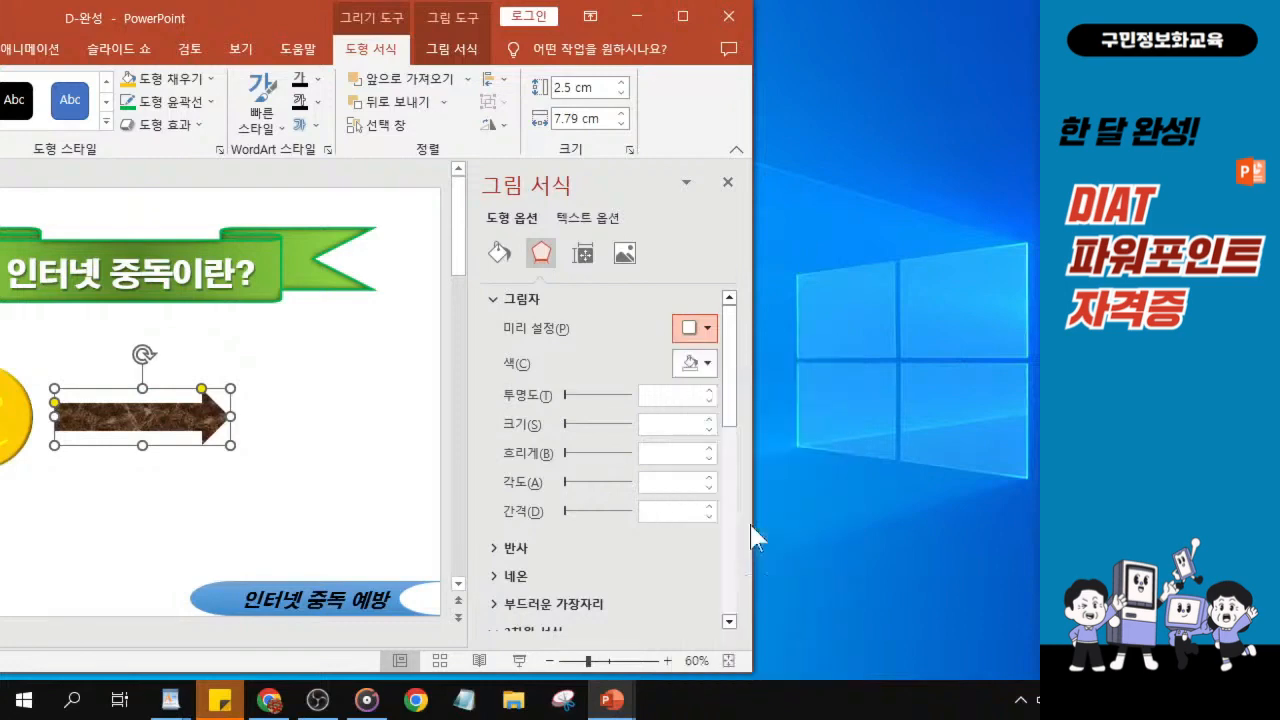
Step: Give the block arrow the first top bevel preset, 6 pt wide and 6 pt high, and close the formatting pane
click(495, 300)
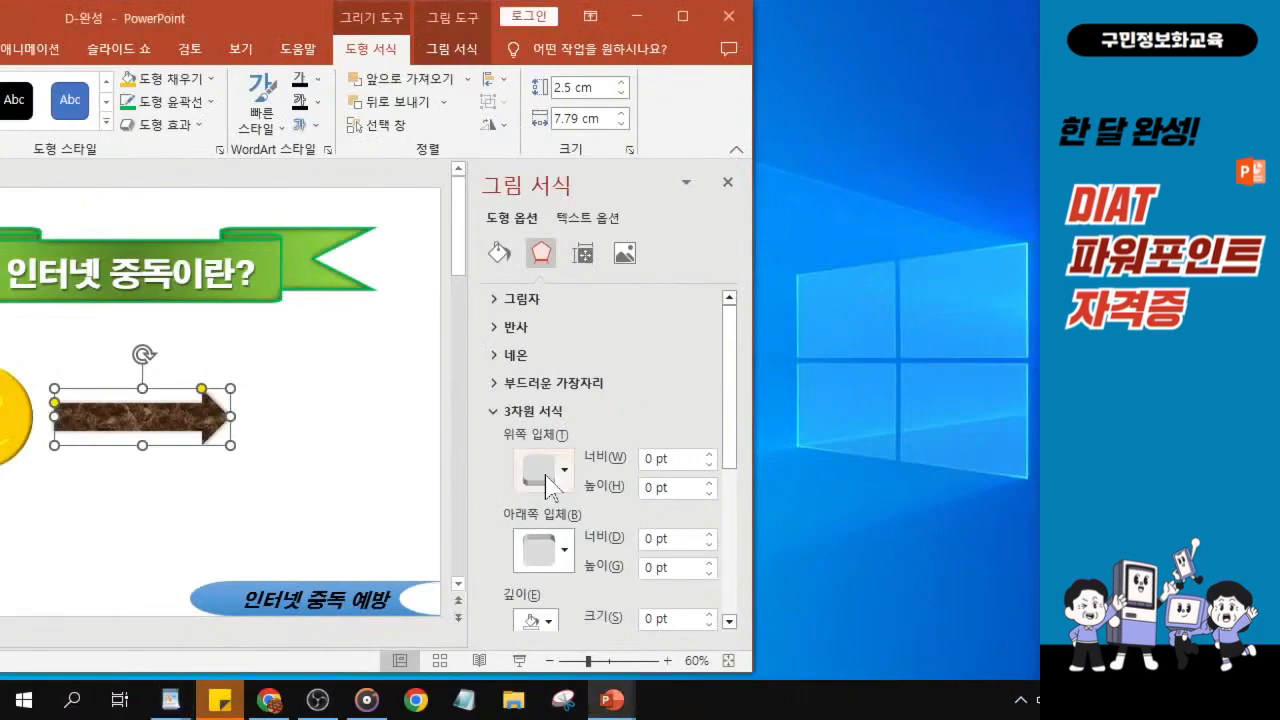
click(552, 494)
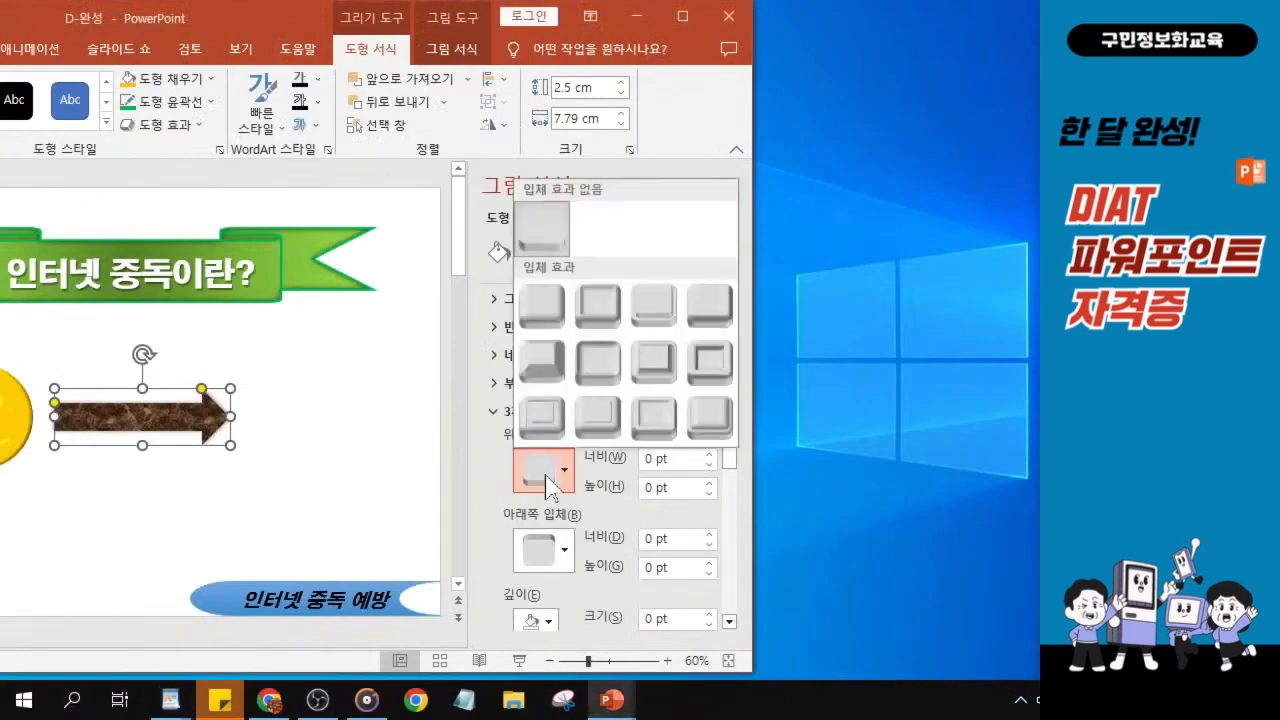
click(544, 316)
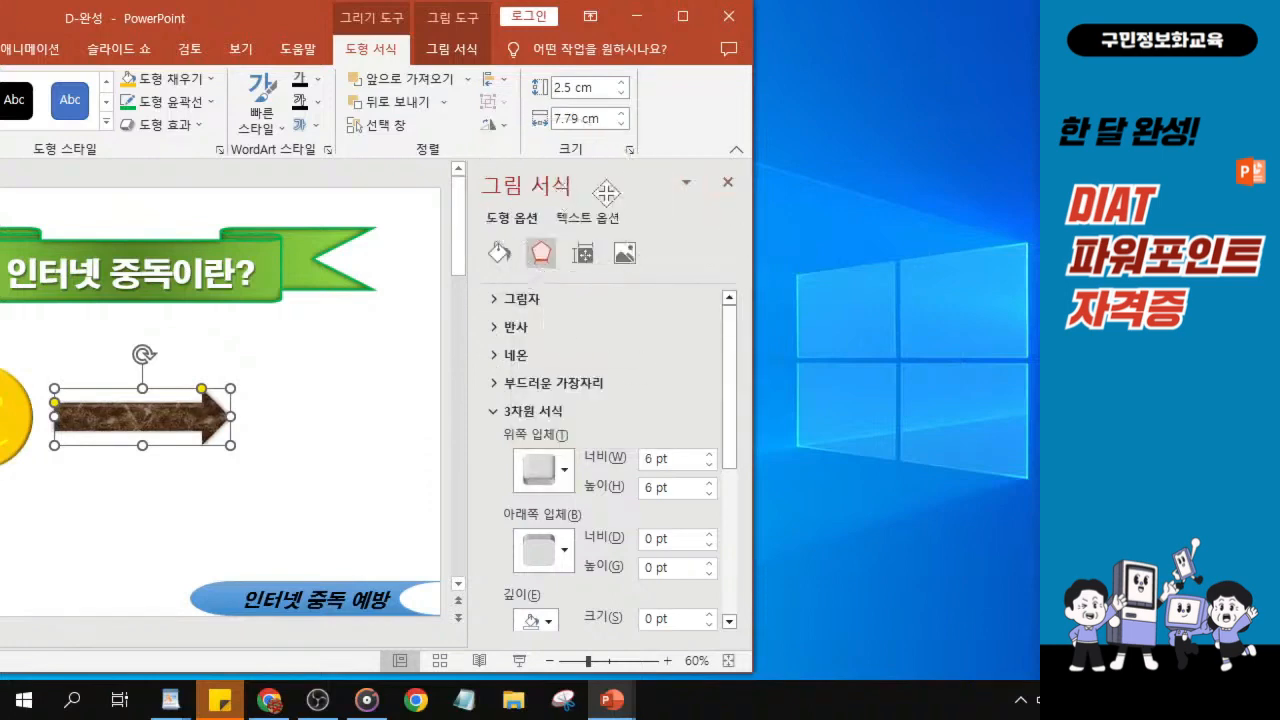
click(727, 182)
drag(251, 29, 527, 28)
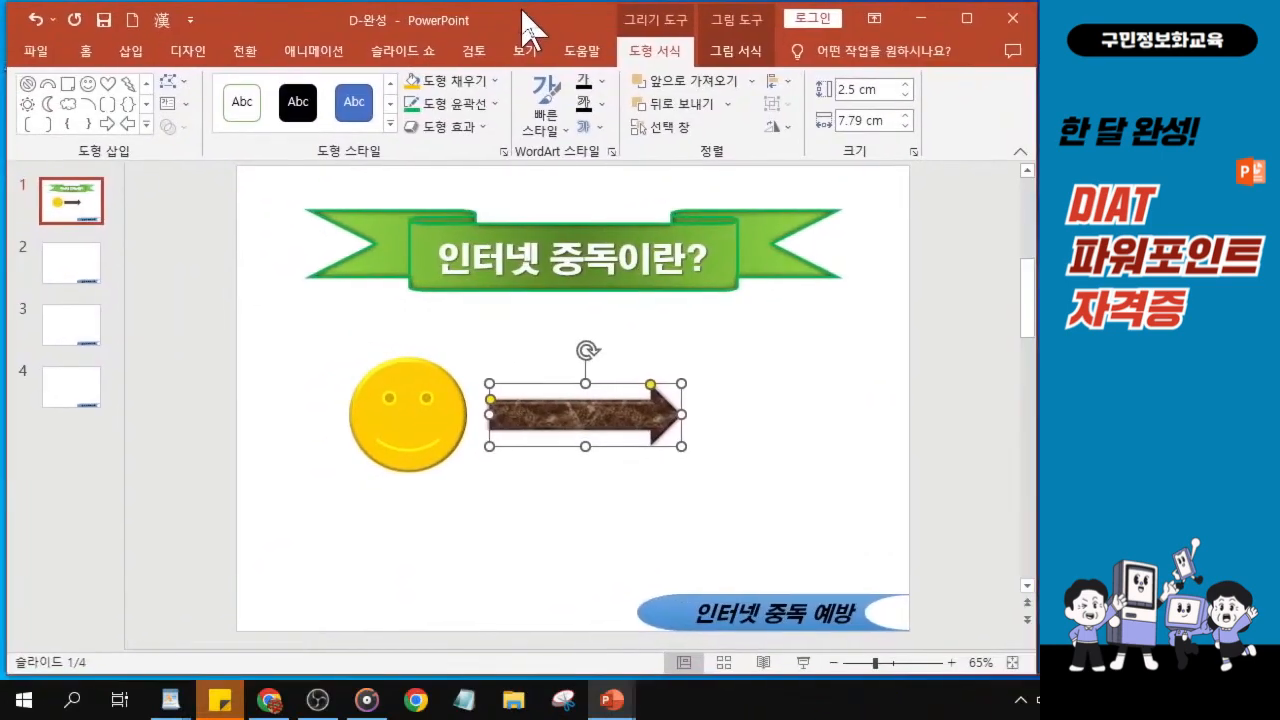